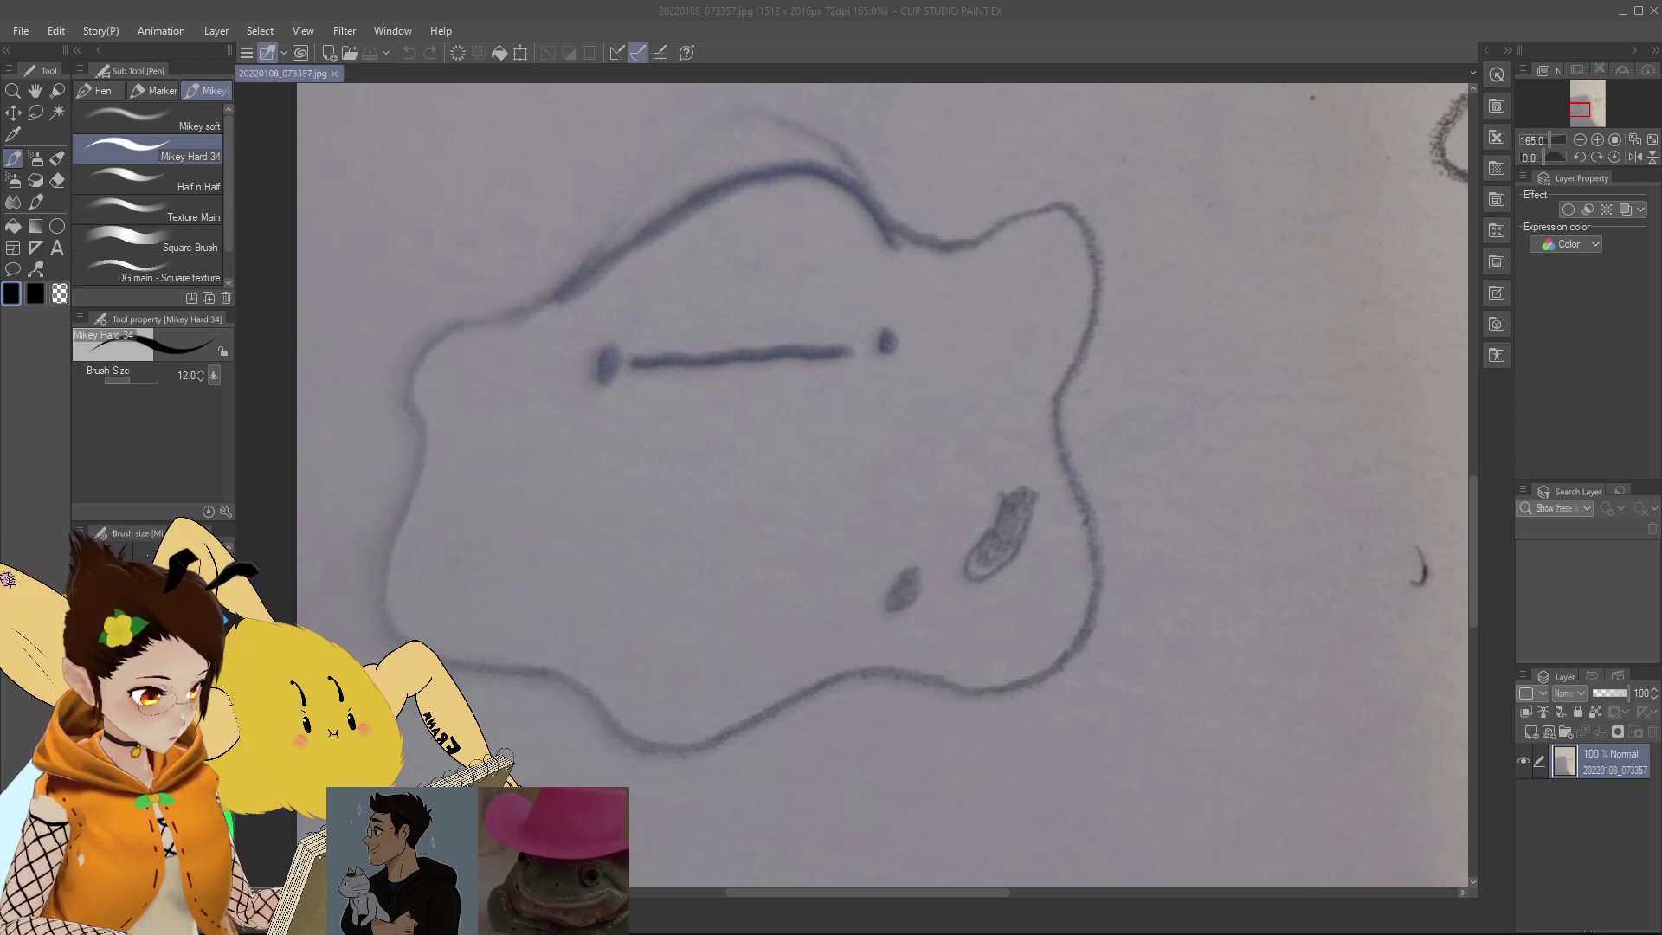
Step: Examine the ditto and dittont pencil sketches in the photo, close up and as a whole
{"action": "scroll", "coordinate": [1187, 433], "scroll_direction": "down", "scroll_amount": 1}
{"action": "scroll", "coordinate": [1199, 445], "scroll_direction": "up", "scroll_amount": 2}
{"action": "scroll", "coordinate": [1202, 433], "scroll_direction": "down", "scroll_amount": 1}
{"action": "scroll", "coordinate": [1343, 268], "scroll_direction": "down", "scroll_amount": 7}
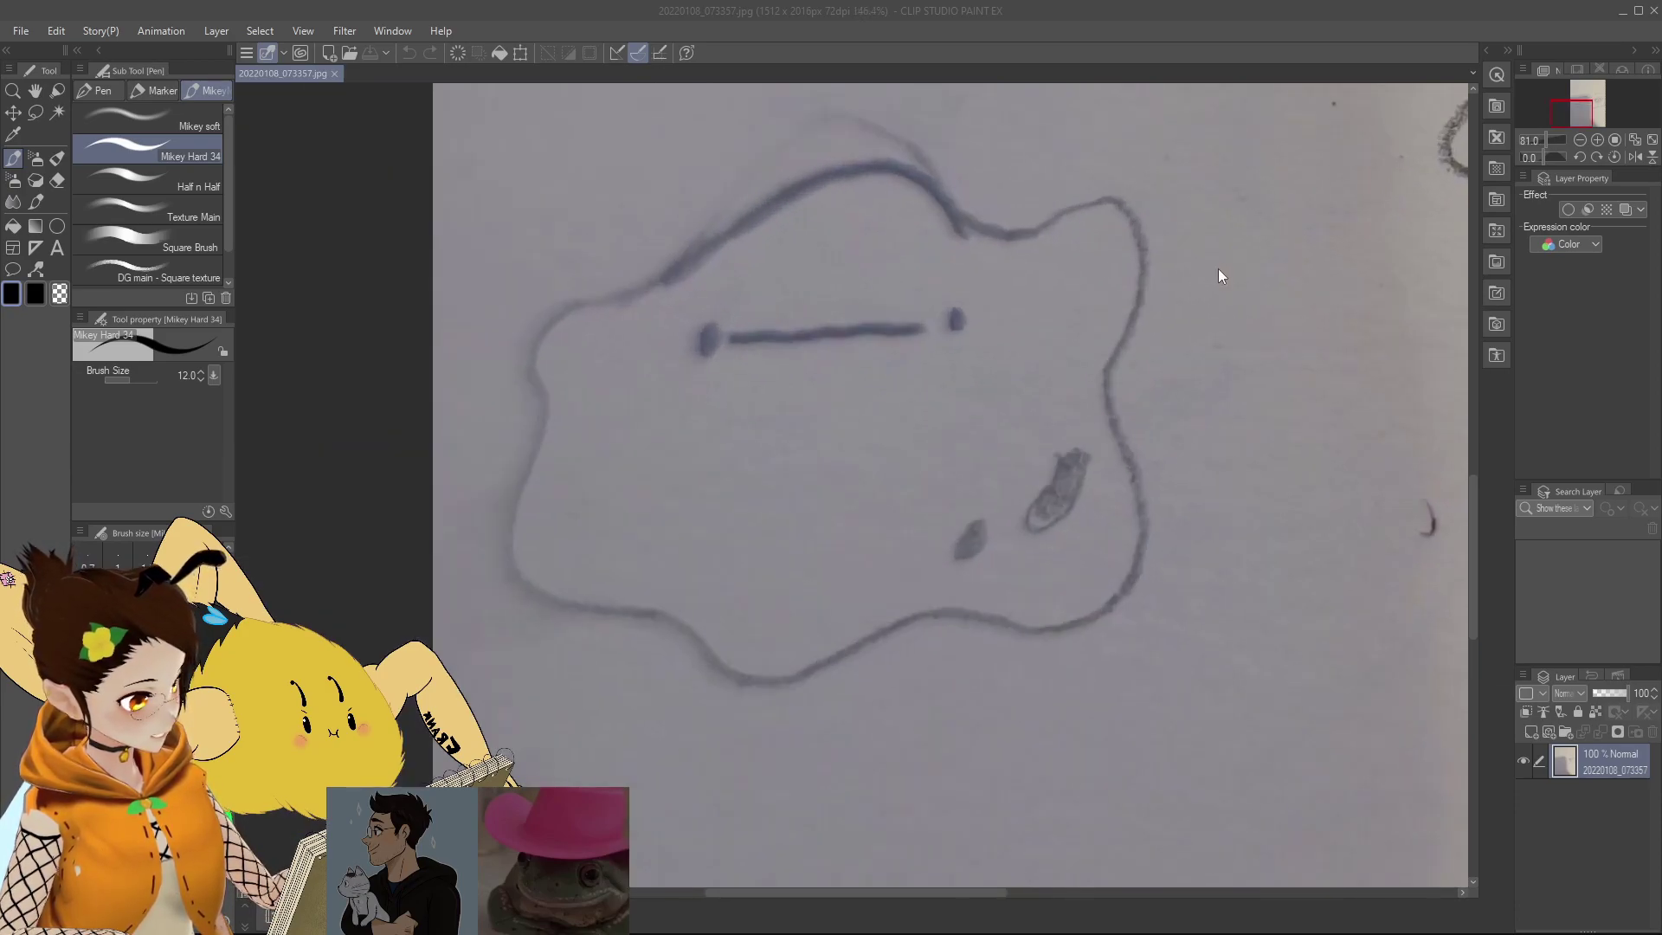
{"action": "scroll", "coordinate": [1184, 274], "scroll_direction": "down", "scroll_amount": 2}
{"action": "mouse_move", "coordinate": [1584, 111]}
{"action": "left_mouse_down"}
{"action": "mouse_move", "coordinate": [1618, 81]}
{"action": "mouse_move", "coordinate": [1619, 102]}
{"action": "left_mouse_up"}
{"action": "scroll", "coordinate": [1026, 355], "scroll_direction": "up", "scroll_amount": 2}
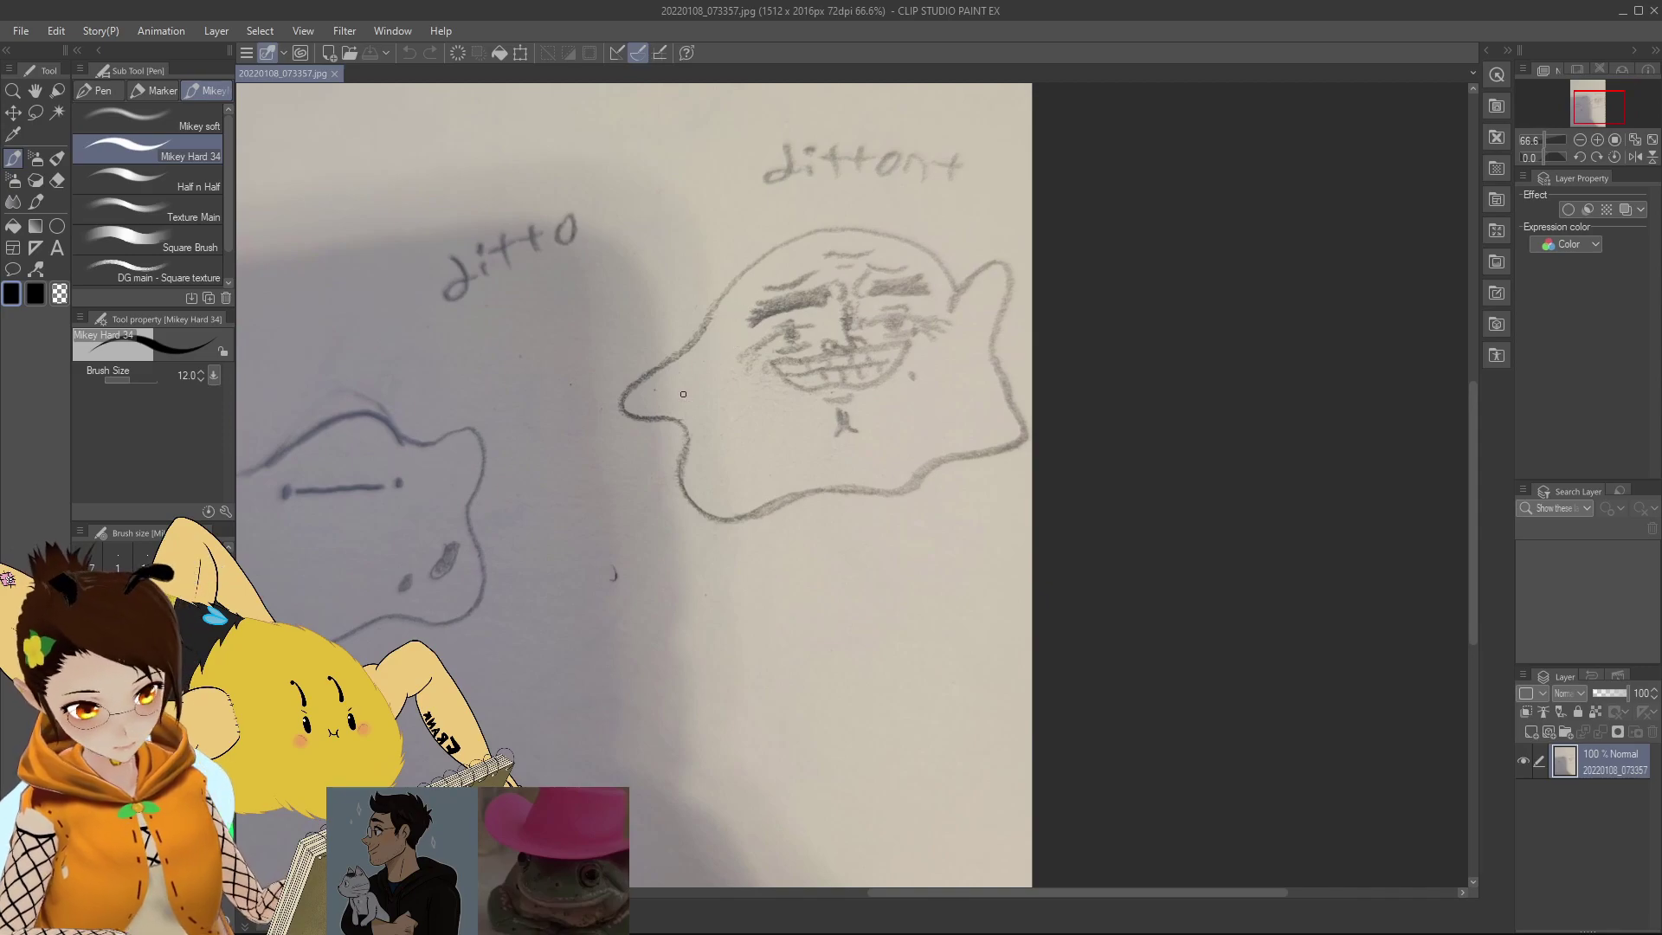
{"action": "scroll", "coordinate": [604, 548], "scroll_direction": "up", "scroll_amount": 1}
{"action": "scroll", "coordinate": [542, 592], "scroll_direction": "down", "scroll_amount": 2}
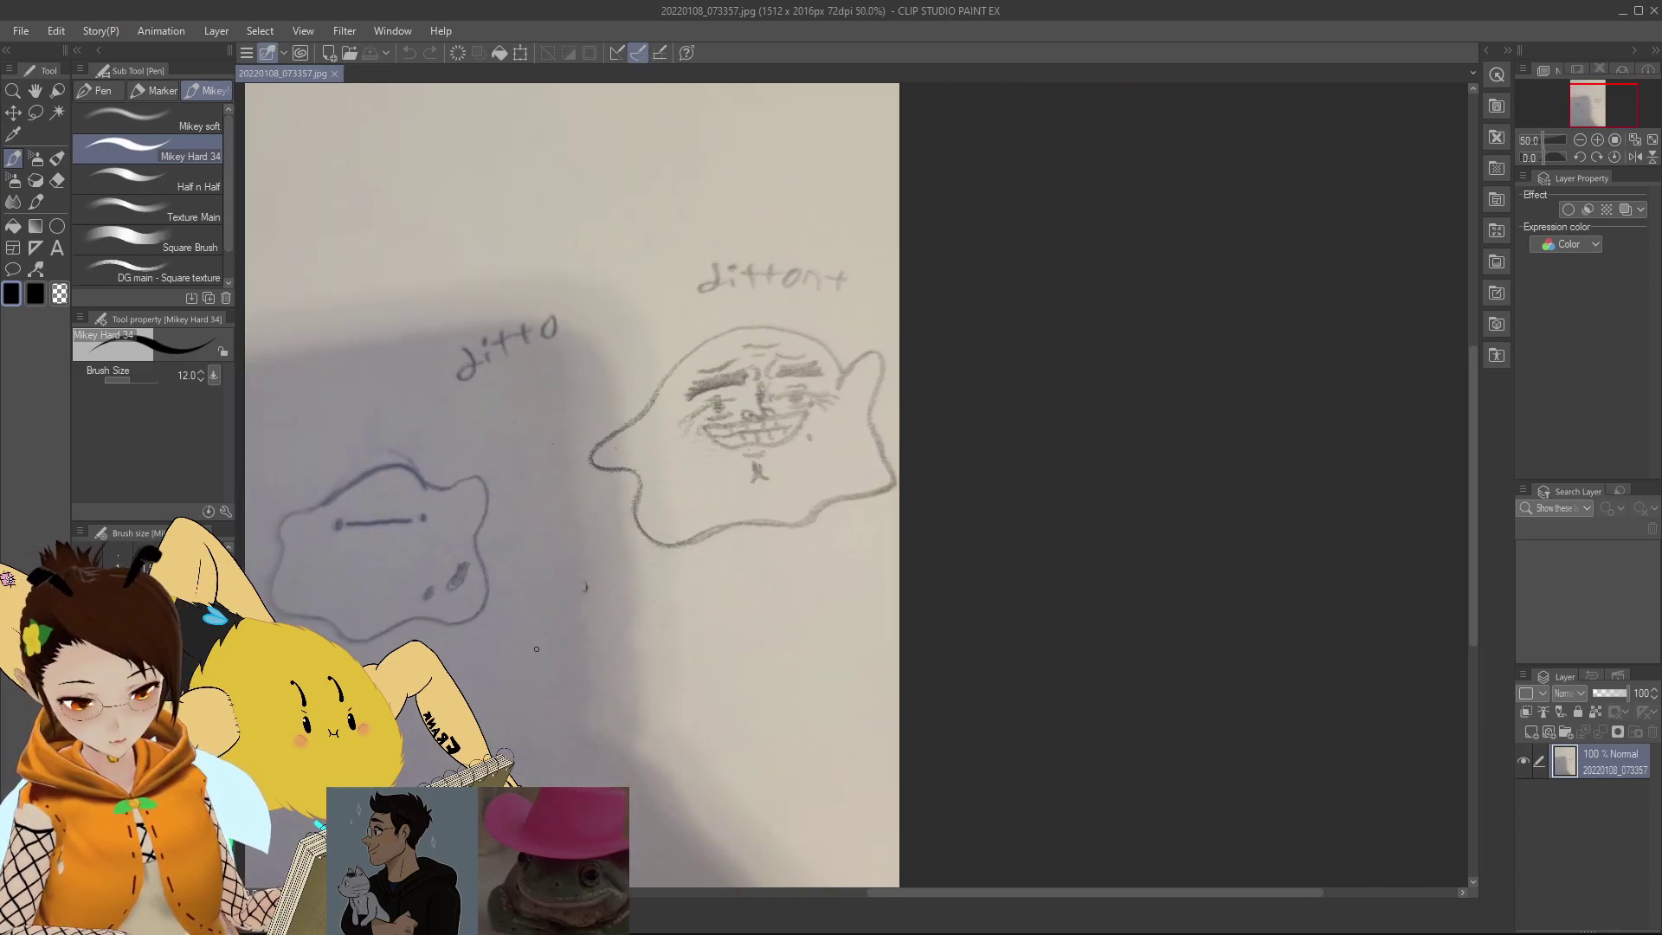
{"action": "scroll", "coordinate": [734, 650], "scroll_direction": "up", "scroll_amount": 2}
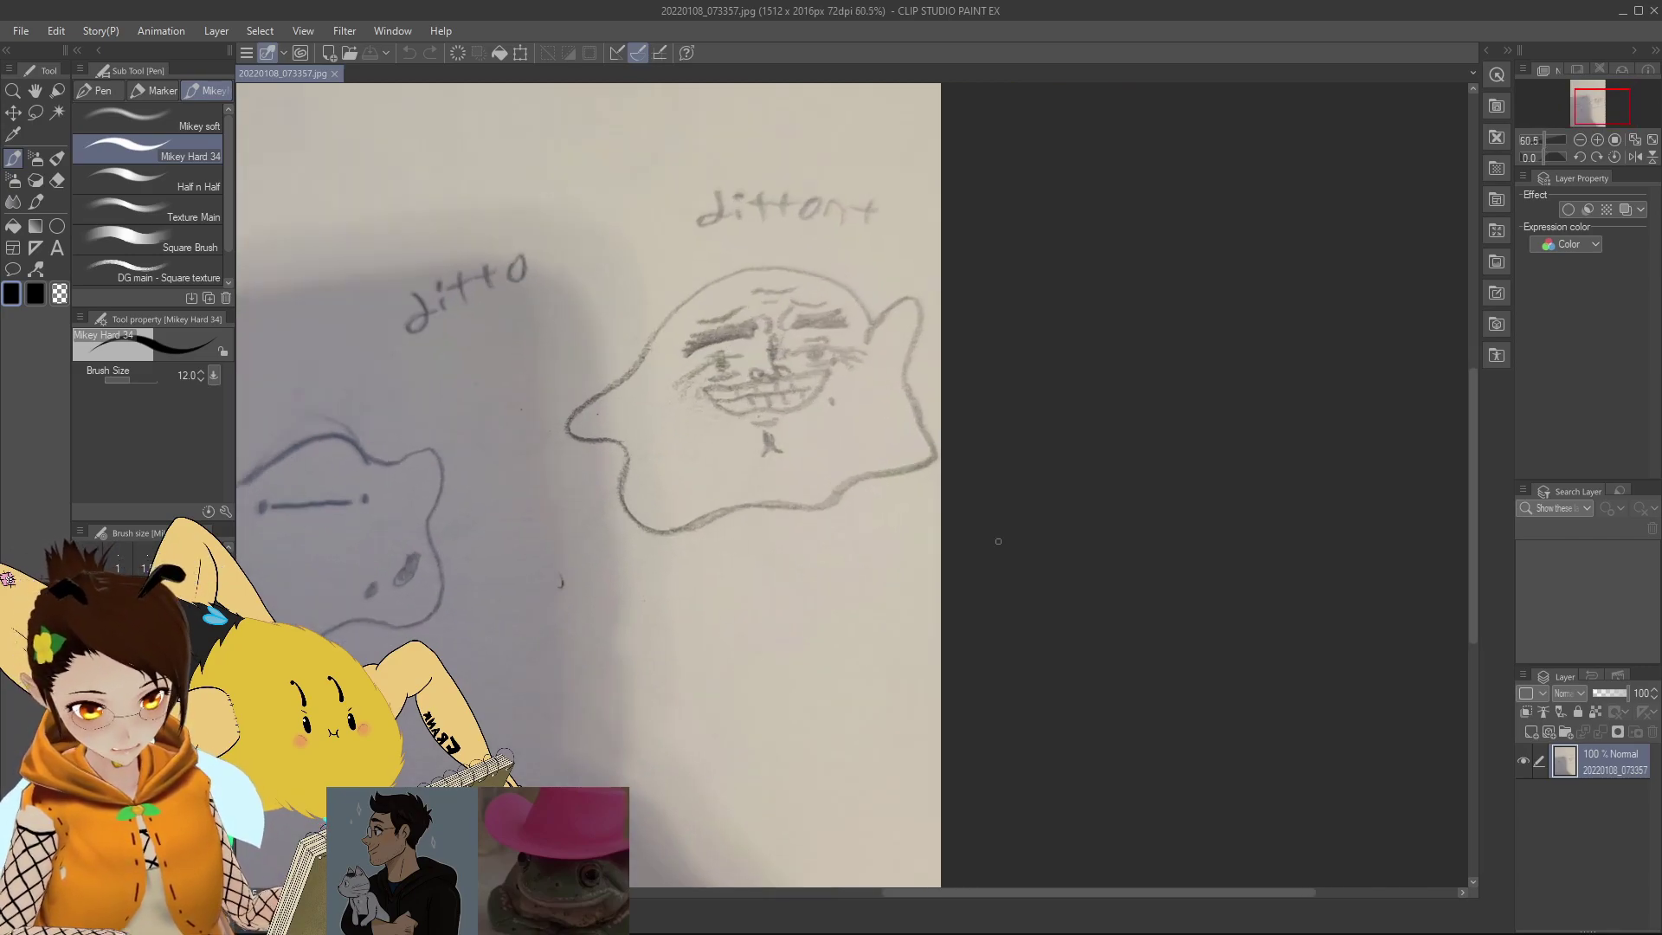
{"action": "left_click_drag", "start_coordinate": [1602, 90], "coordinate": [1589, 110]}
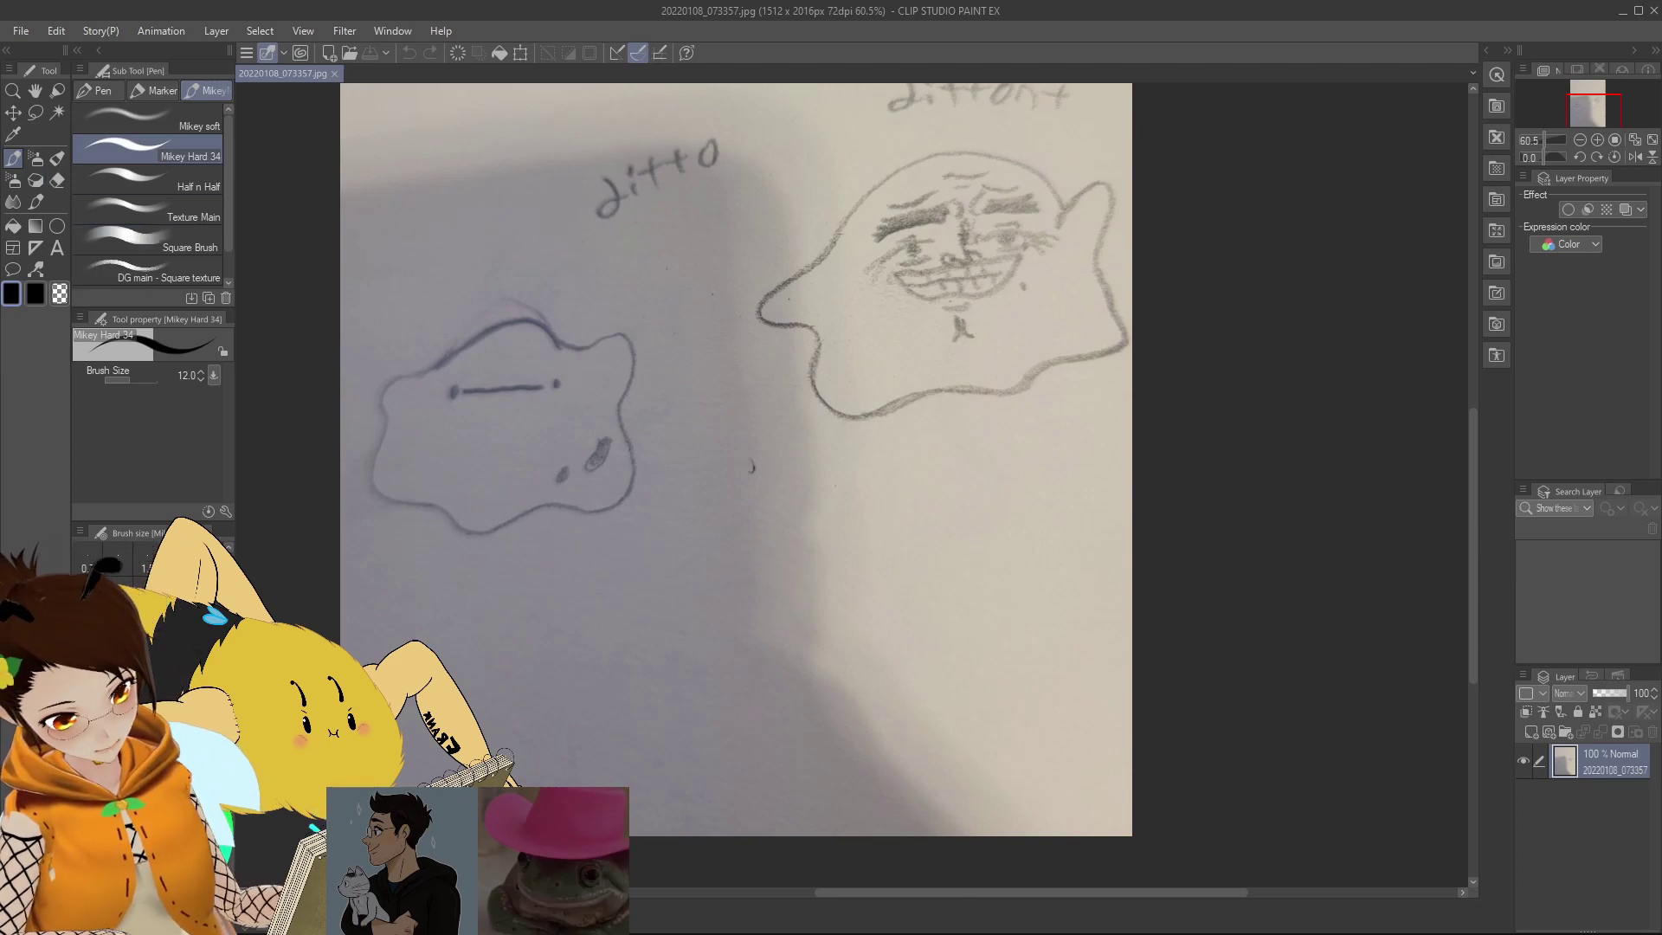
Step: Handwrite the note "Potato w/ Bloody Smile" in black in the lower right corner of the sketch photo
{"action": "left_click", "coordinate": [918, 693]}
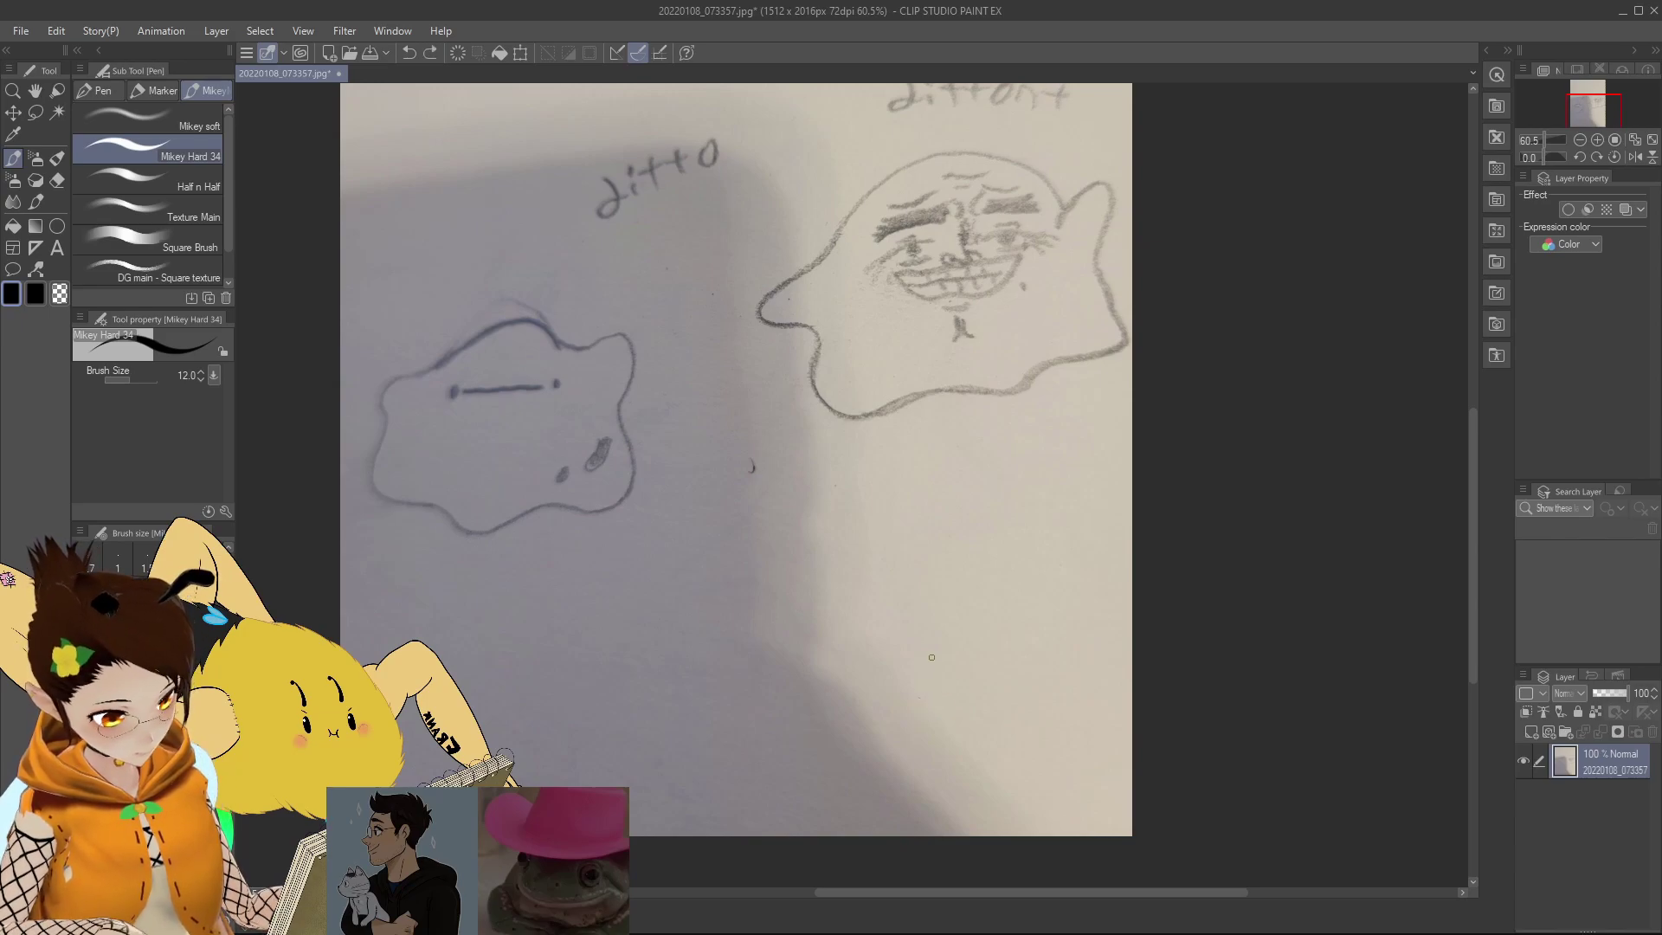
{"action": "left_click_drag", "start_coordinate": [949, 723], "coordinate": [1025, 729]}
{"action": "left_click_drag", "start_coordinate": [1017, 724], "coordinate": [1018, 742]}
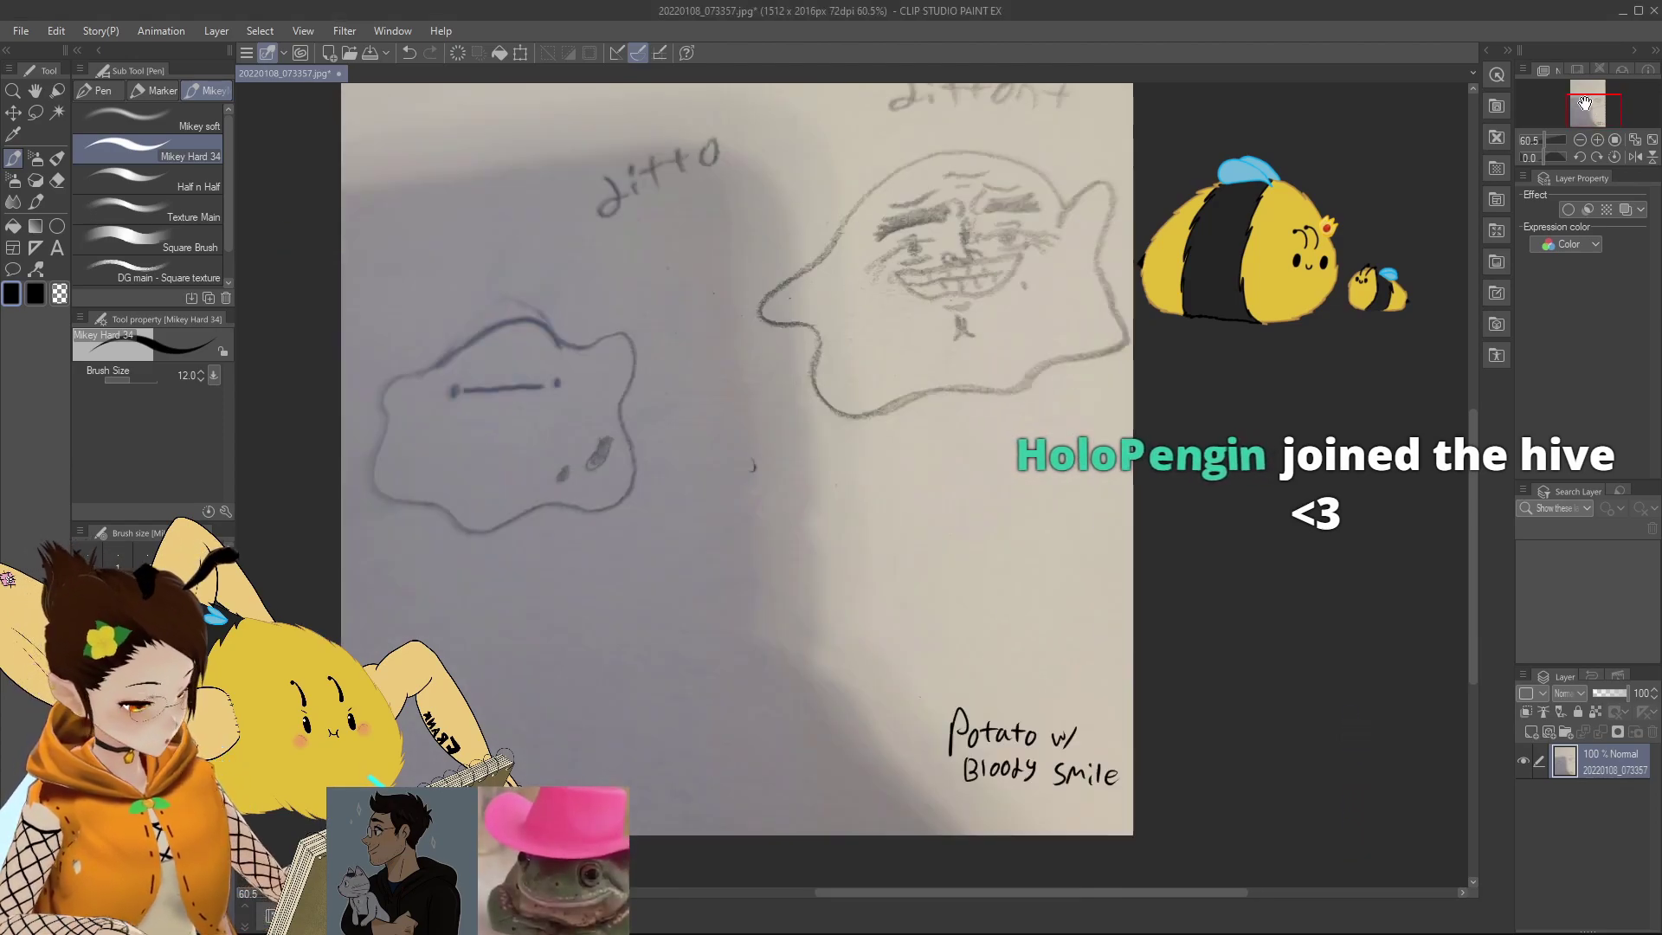
Step: Add a new raster layer above the sketch photo
{"action": "left_click_drag", "start_coordinate": [1592, 111], "coordinate": [1548, 136]}
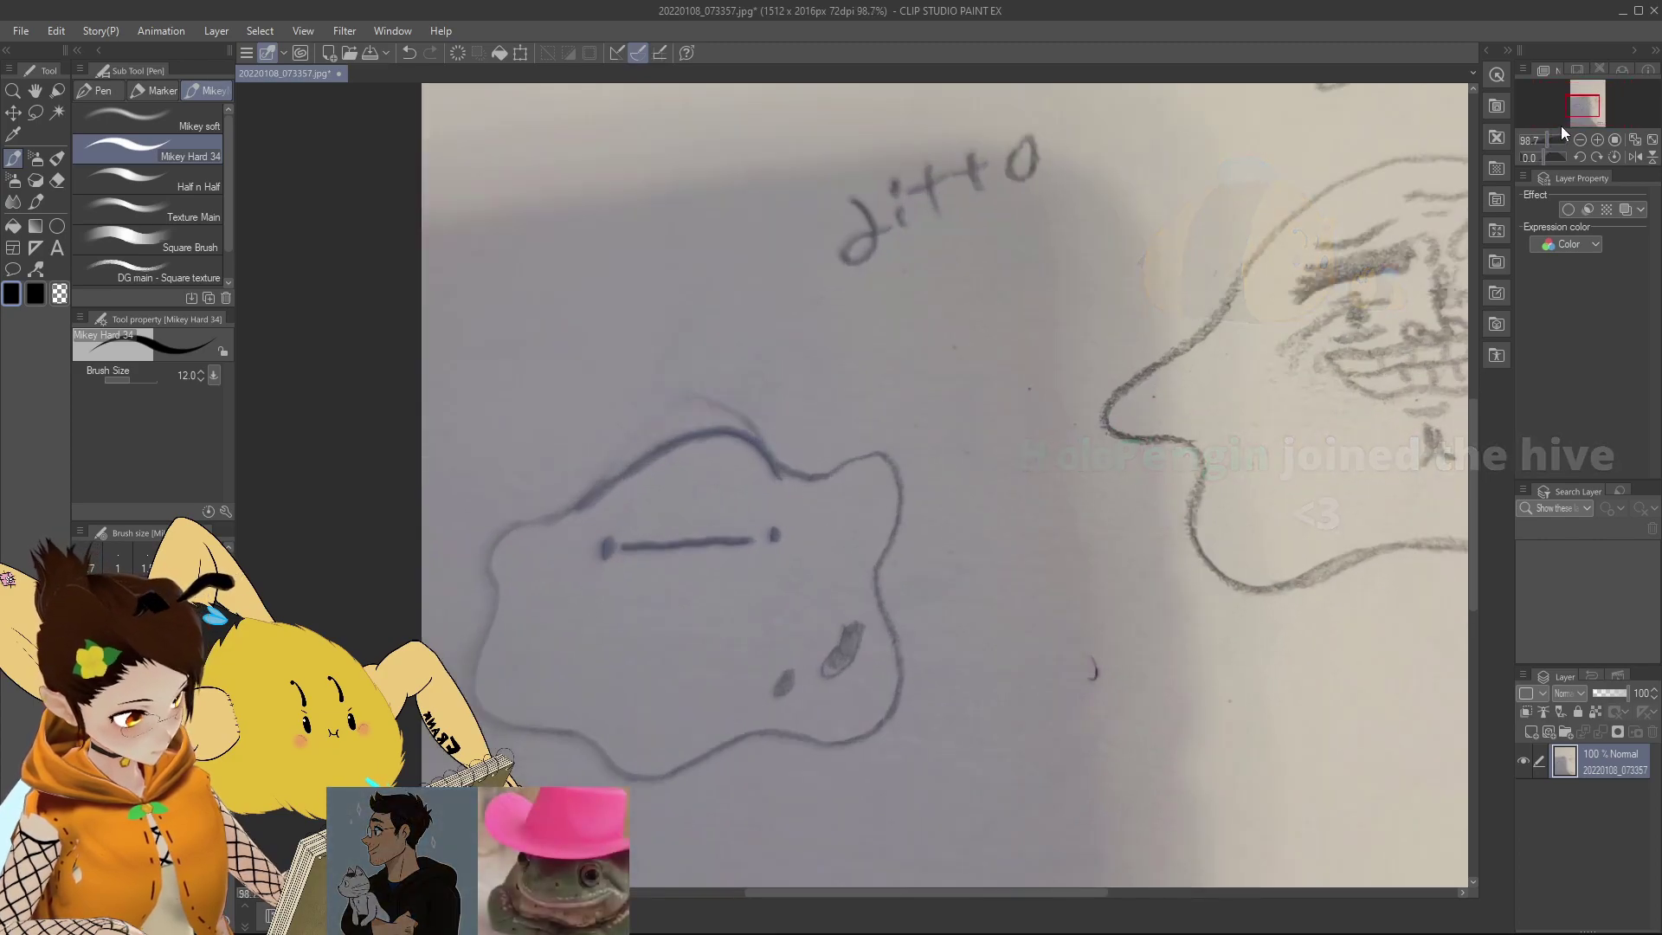
{"action": "left_click", "coordinate": [1531, 732]}
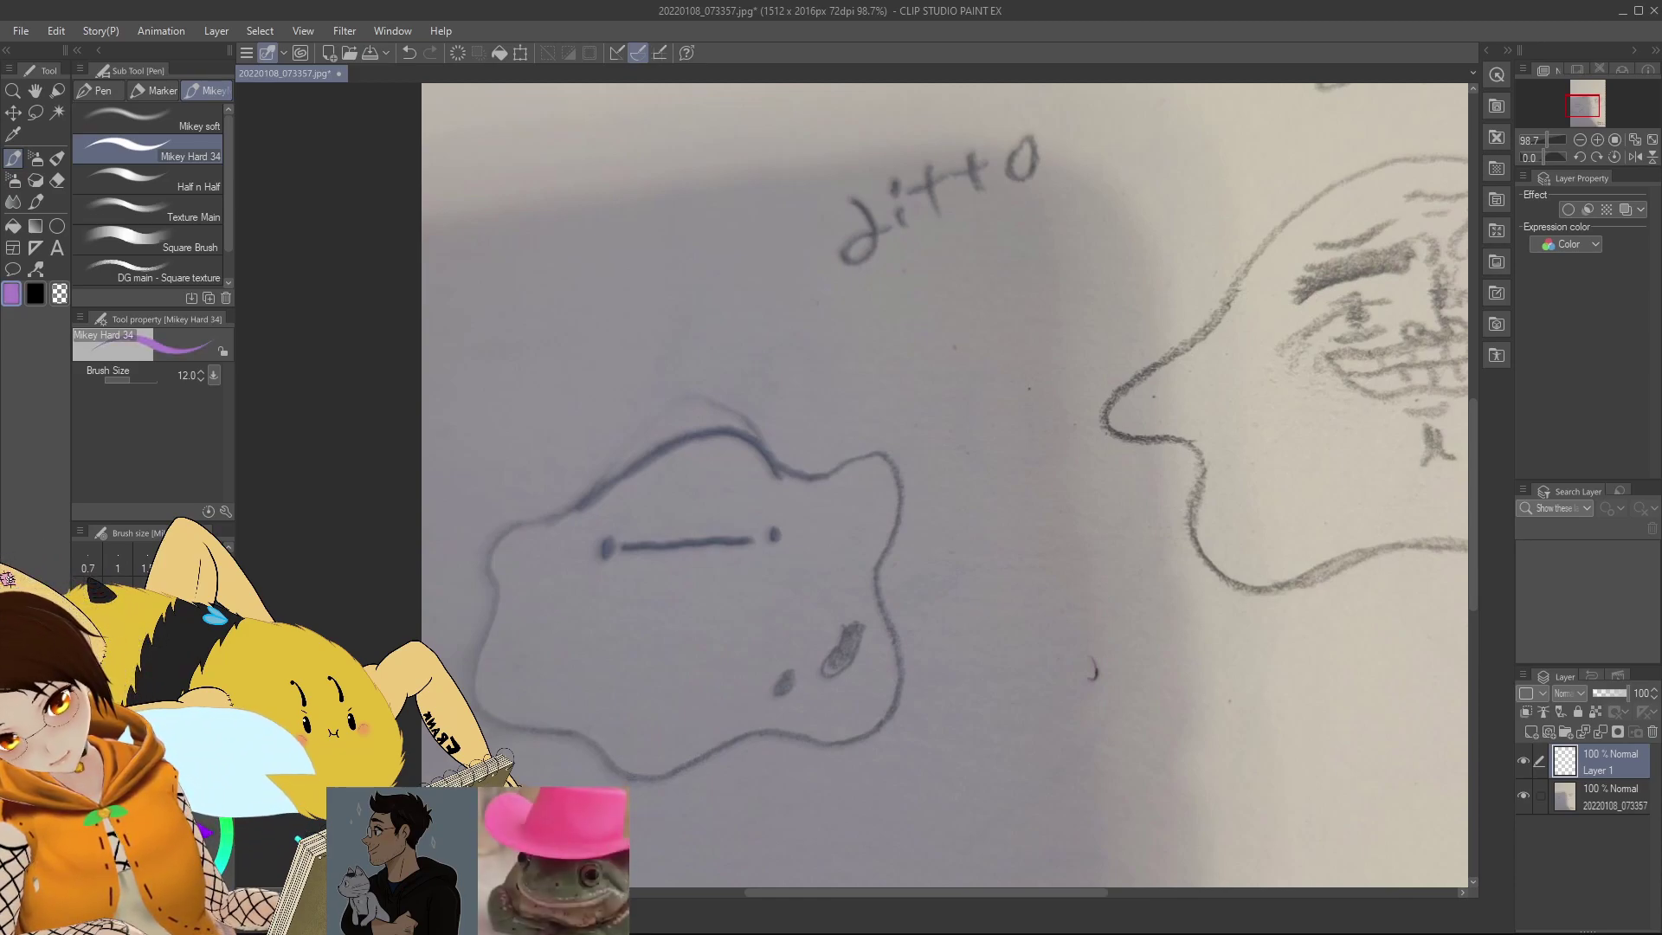
{"action": "left_click_drag", "start_coordinate": [647, 179], "coordinate": [651, 181]}
{"action": "key", "text": "ctrl+z"}
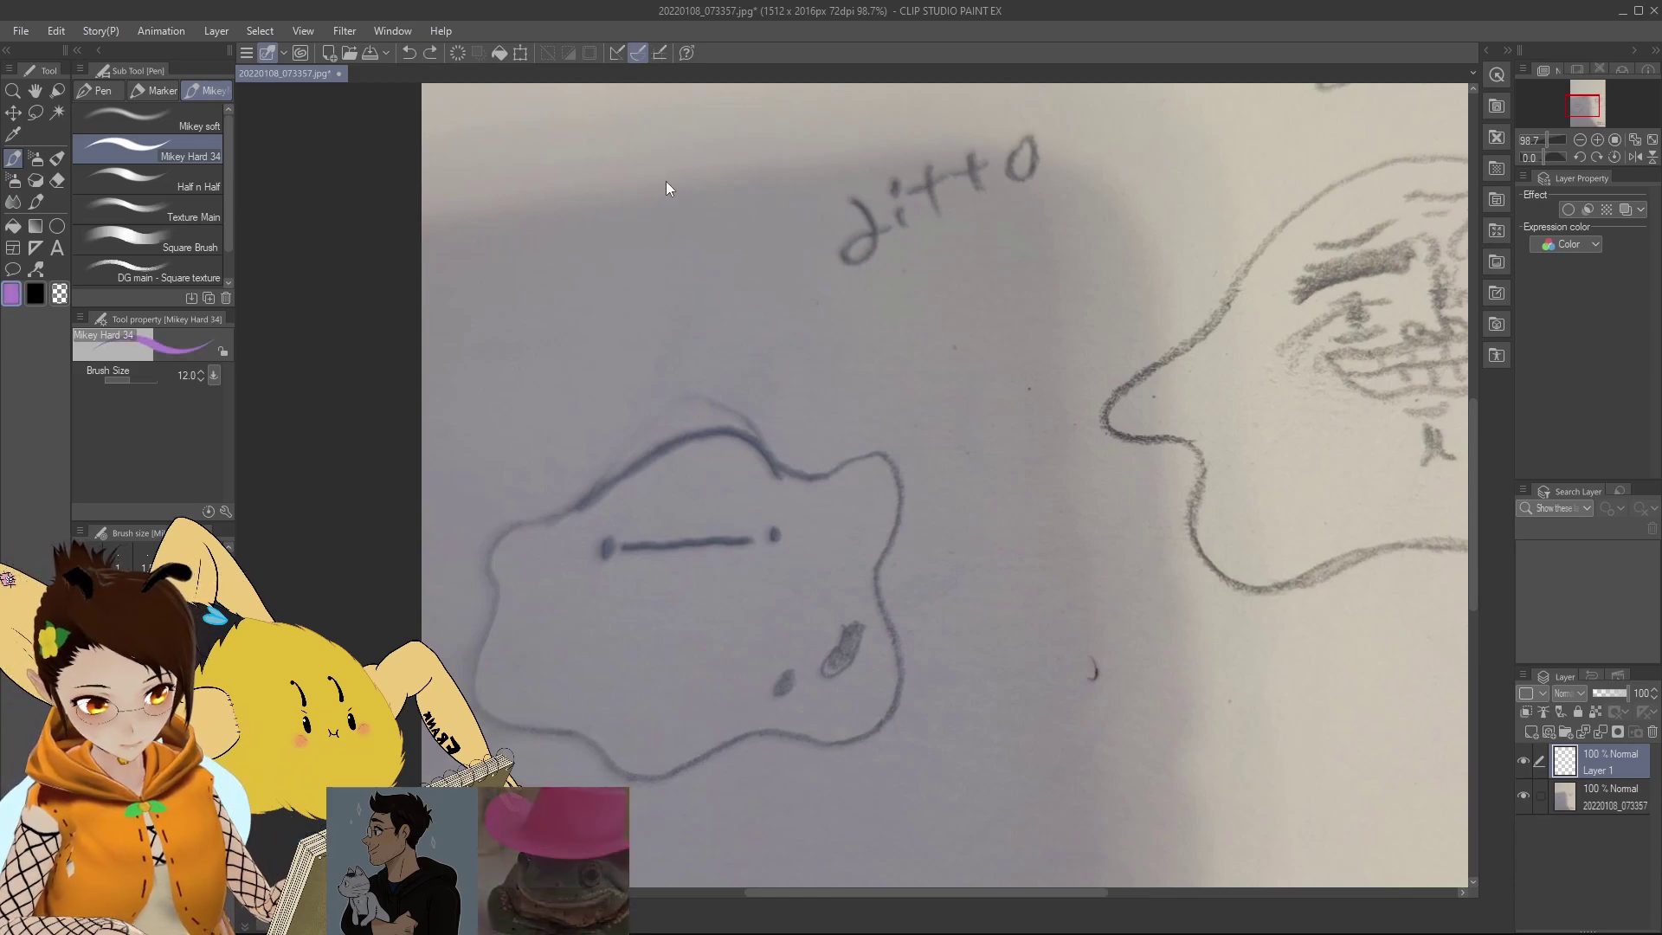
{"action": "left_click", "coordinate": [666, 180], "text": "alt"}
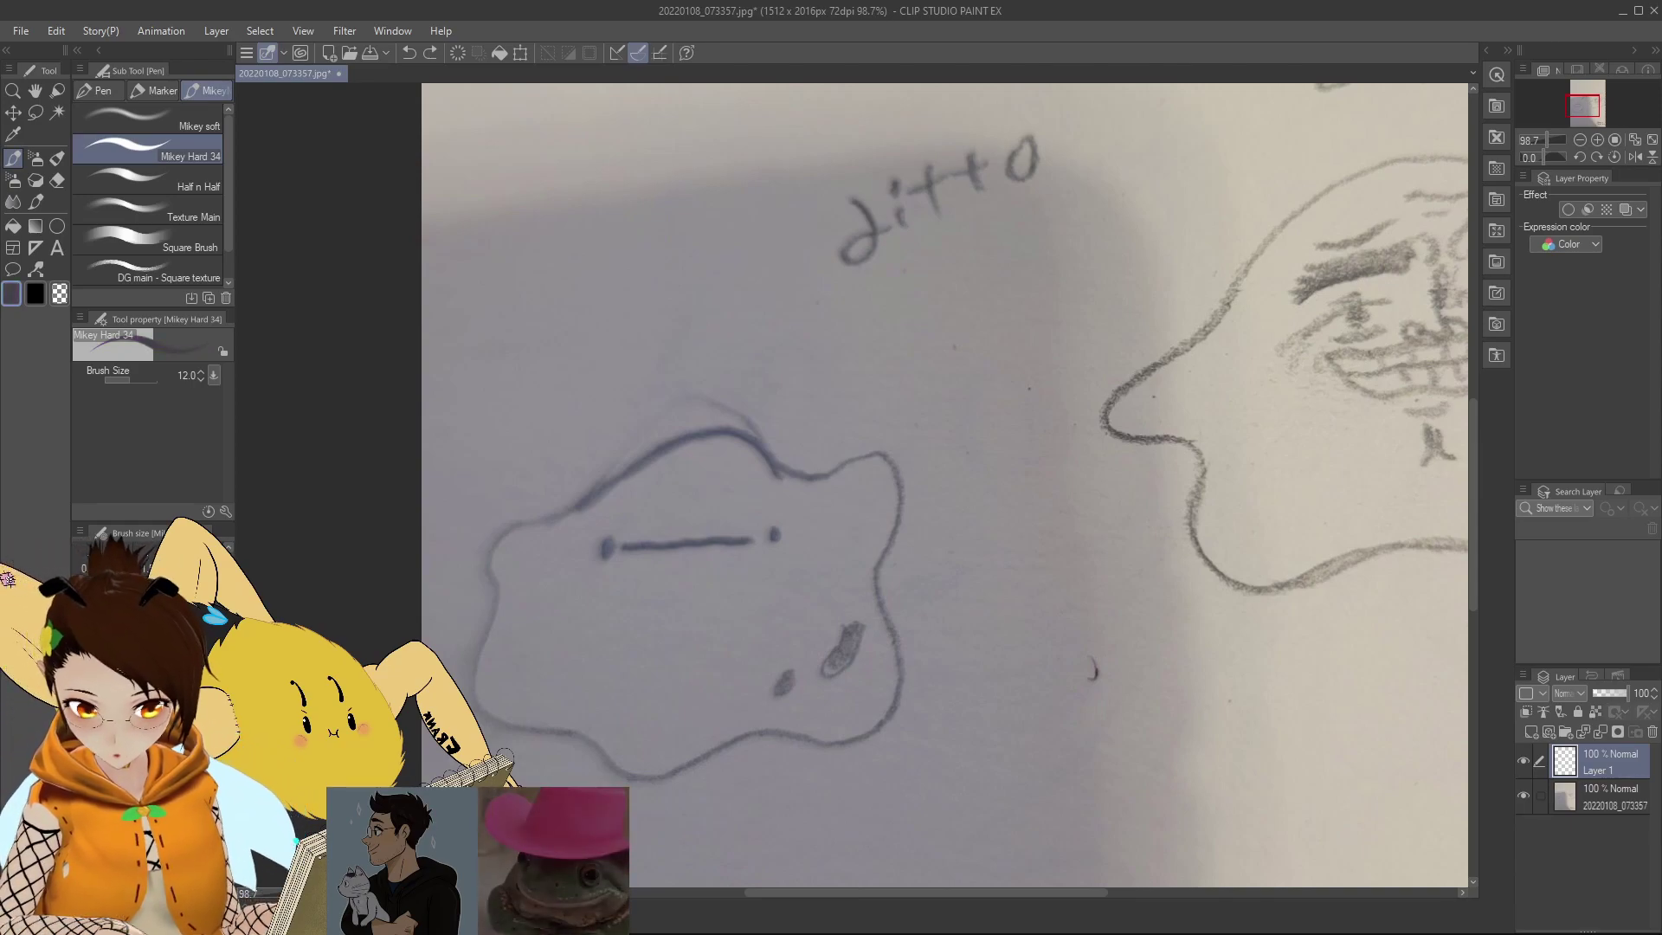
{"action": "left_click_drag", "start_coordinate": [578, 244], "coordinate": [578, 223]}
{"action": "key", "text": "ctrl+z"}
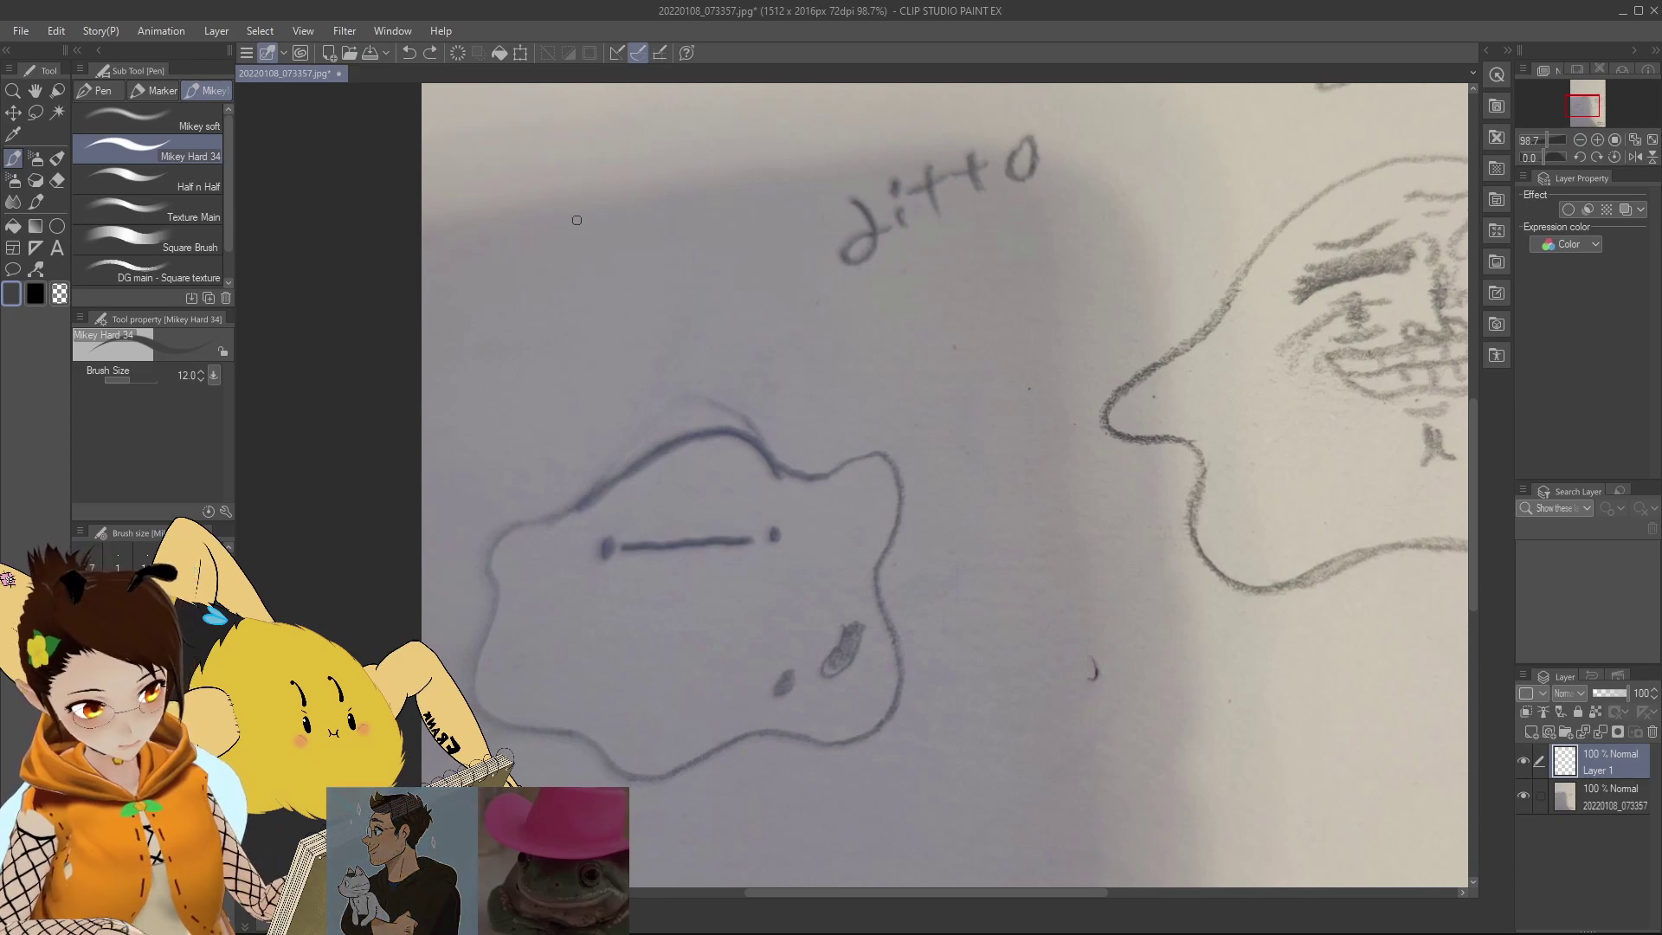
{"action": "mouse_move", "coordinate": [606, 302]}
{"action": "left_mouse_down"}
{"action": "mouse_move", "coordinate": [591, 275]}
{"action": "mouse_move", "coordinate": [616, 334]}
{"action": "left_mouse_up"}
{"action": "key", "text": "ctrl+z"}
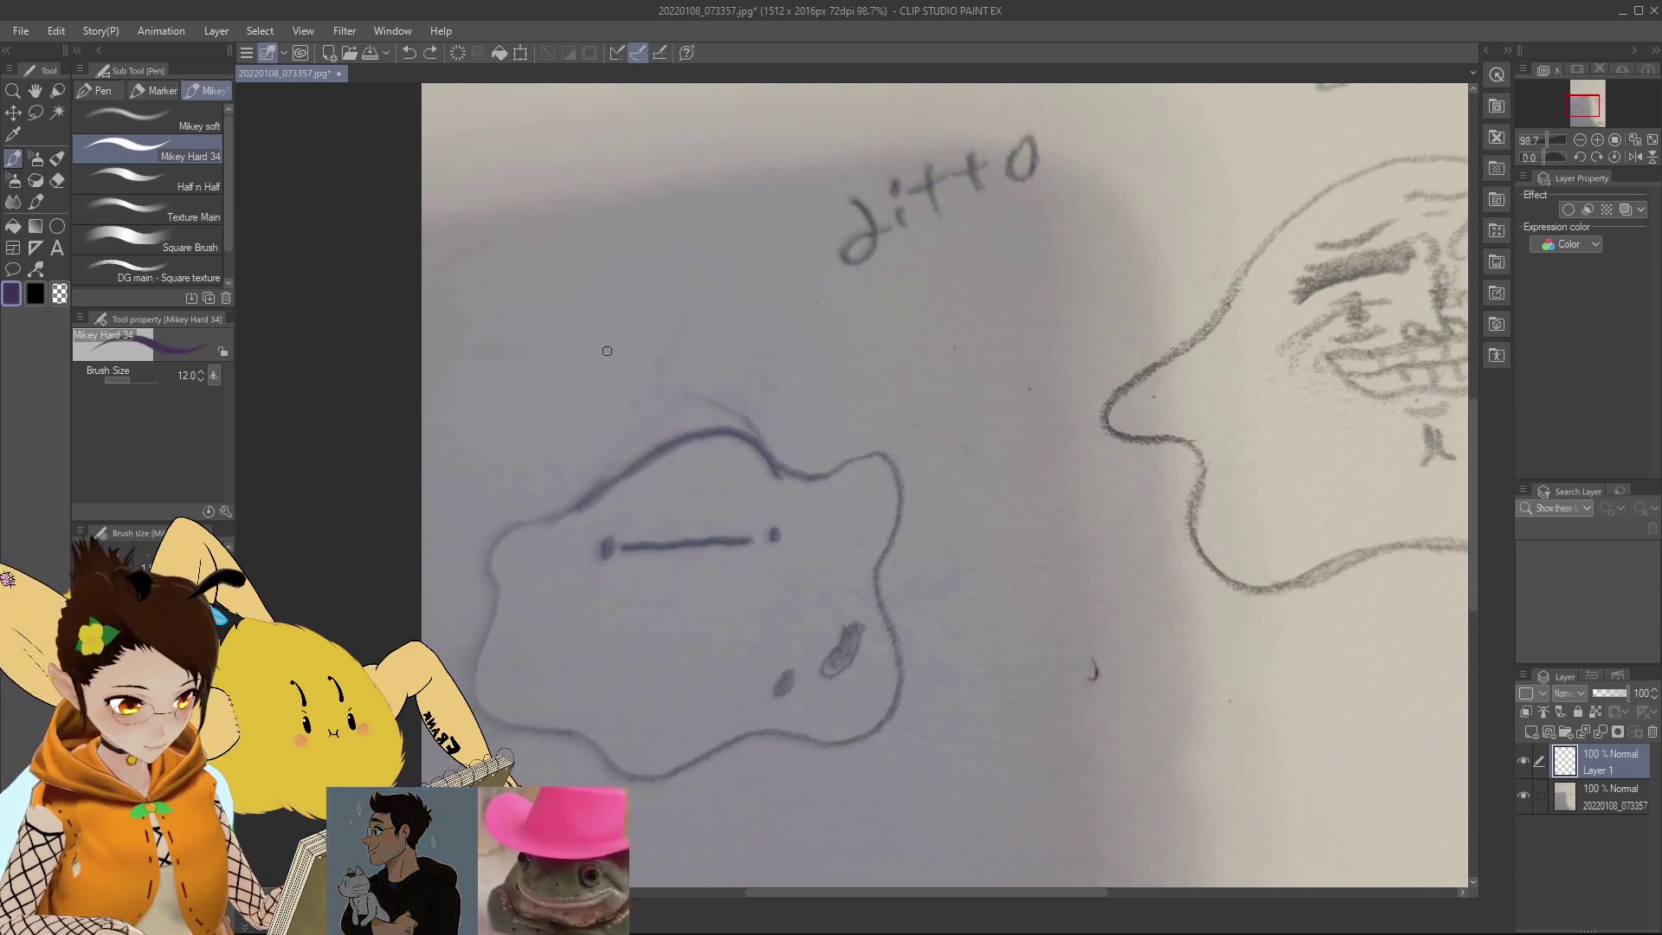
Step: Trace the ditto's right bump, top and upper left outline in dark purple with a 15 px Mikey Hard 34 brush
{"action": "left_click_drag", "start_coordinate": [1532, 154], "coordinate": [1533, 158]}
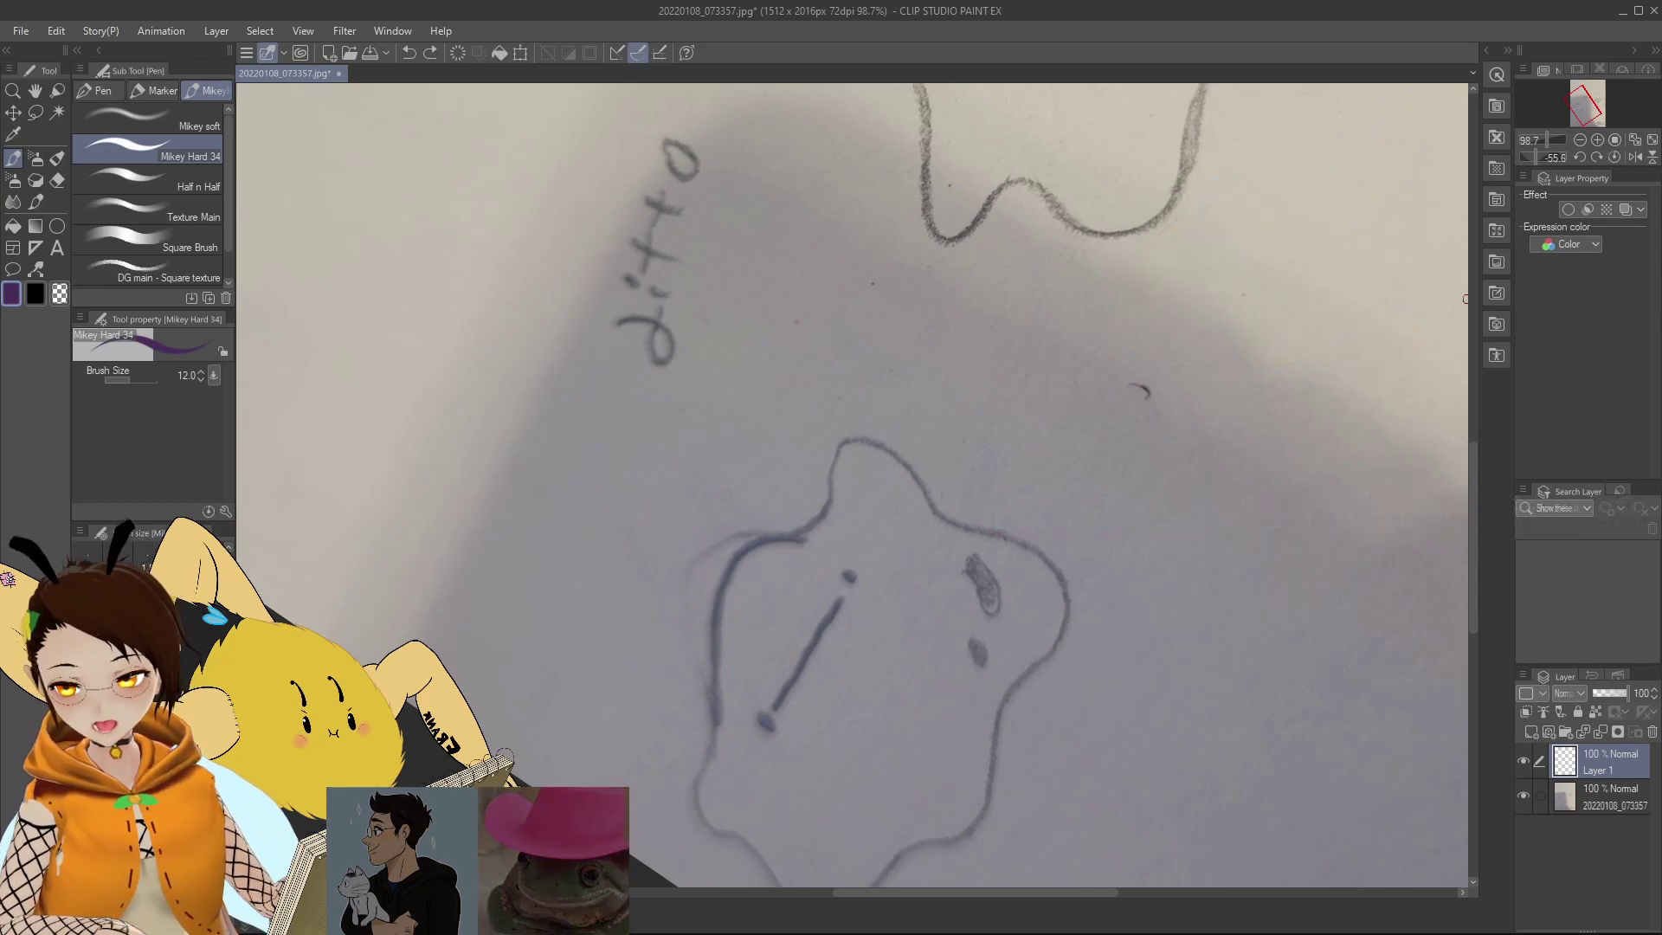
{"action": "mouse_move", "coordinate": [818, 516]}
{"action": "left_mouse_down"}
{"action": "mouse_move", "coordinate": [760, 540]}
{"action": "mouse_move", "coordinate": [708, 631]}
{"action": "mouse_move", "coordinate": [698, 757]}
{"action": "left_mouse_up"}
{"action": "key", "text": "ctrl+z"}
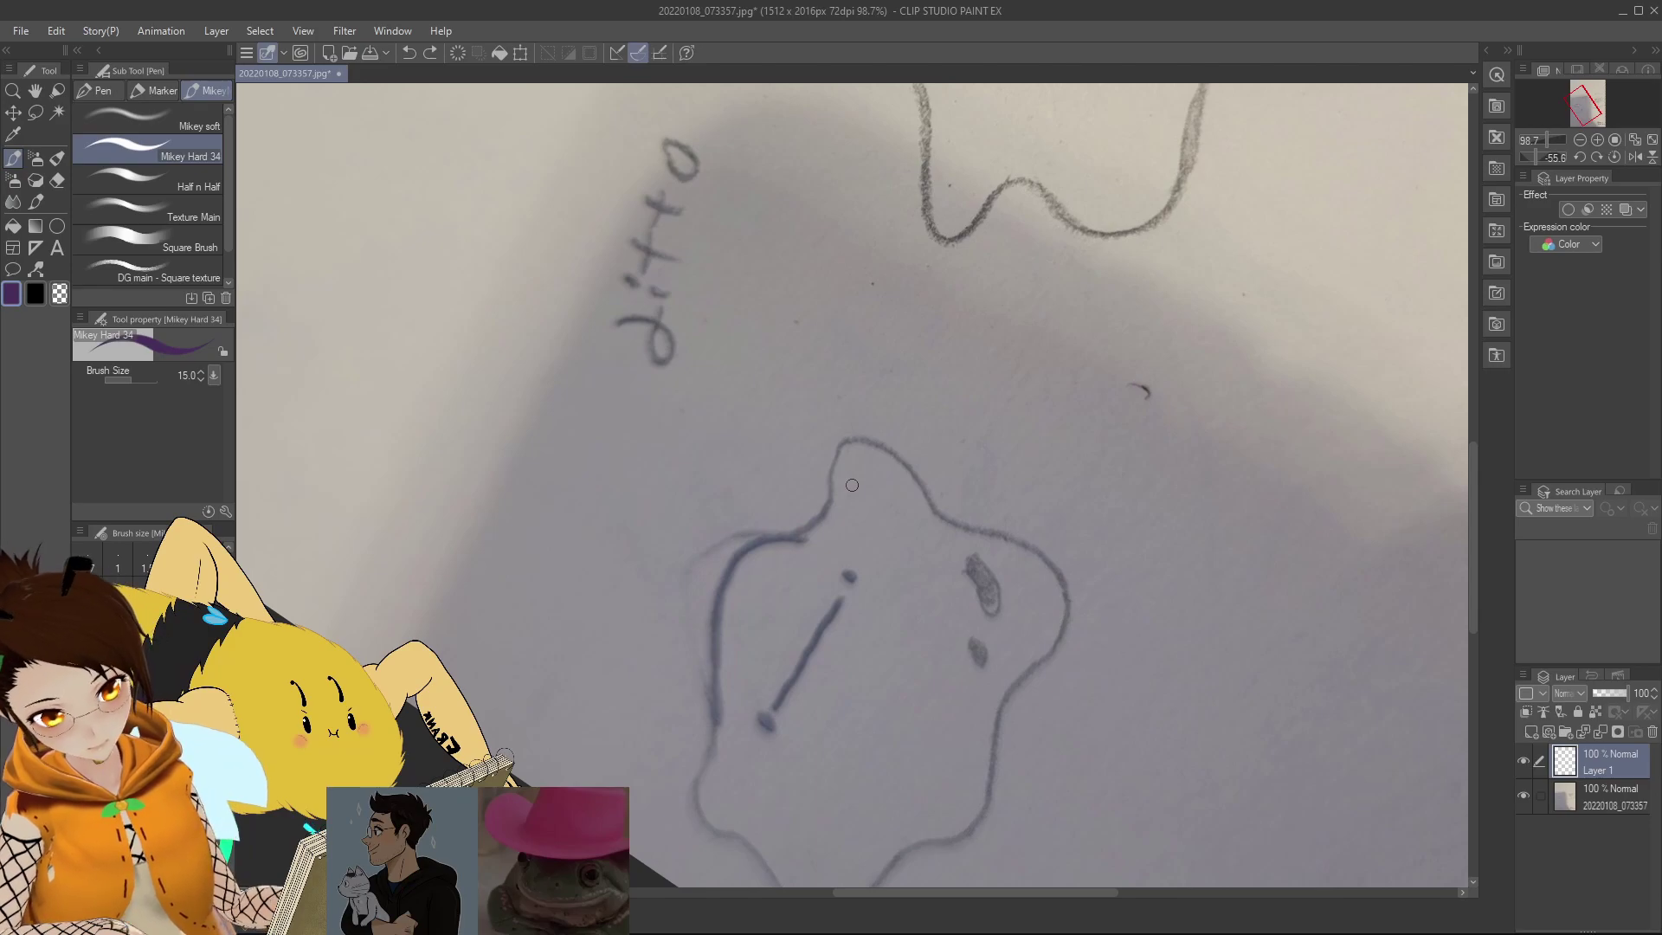
{"action": "mouse_move", "coordinate": [930, 508]}
{"action": "left_mouse_down"}
{"action": "mouse_move", "coordinate": [866, 444]}
{"action": "mouse_move", "coordinate": [836, 458]}
{"action": "mouse_move", "coordinate": [827, 510]}
{"action": "mouse_move", "coordinate": [743, 549]}
{"action": "mouse_move", "coordinate": [720, 584]}
{"action": "mouse_move", "coordinate": [710, 679]}
{"action": "left_mouse_up"}
{"action": "left_click_drag", "start_coordinate": [700, 819], "coordinate": [764, 863]}
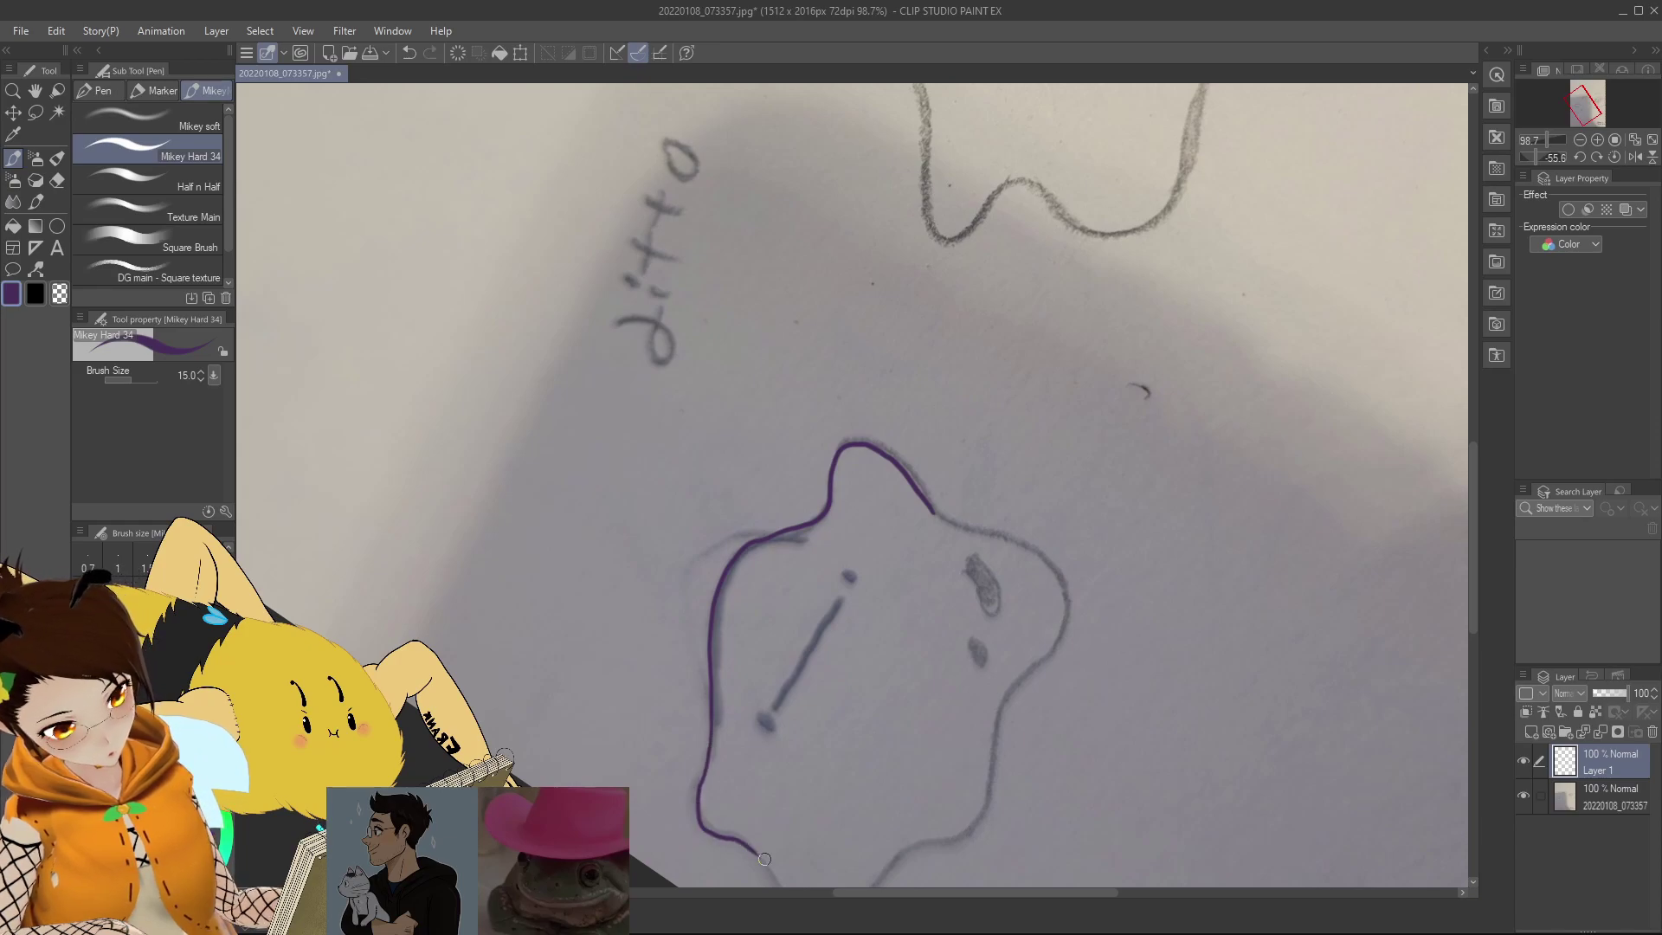
Step: Trace the remaining lower left, bottom and right outline of the ditto in dark purple, closing the shape
{"action": "left_click_drag", "start_coordinate": [1591, 100], "coordinate": [1584, 107]}
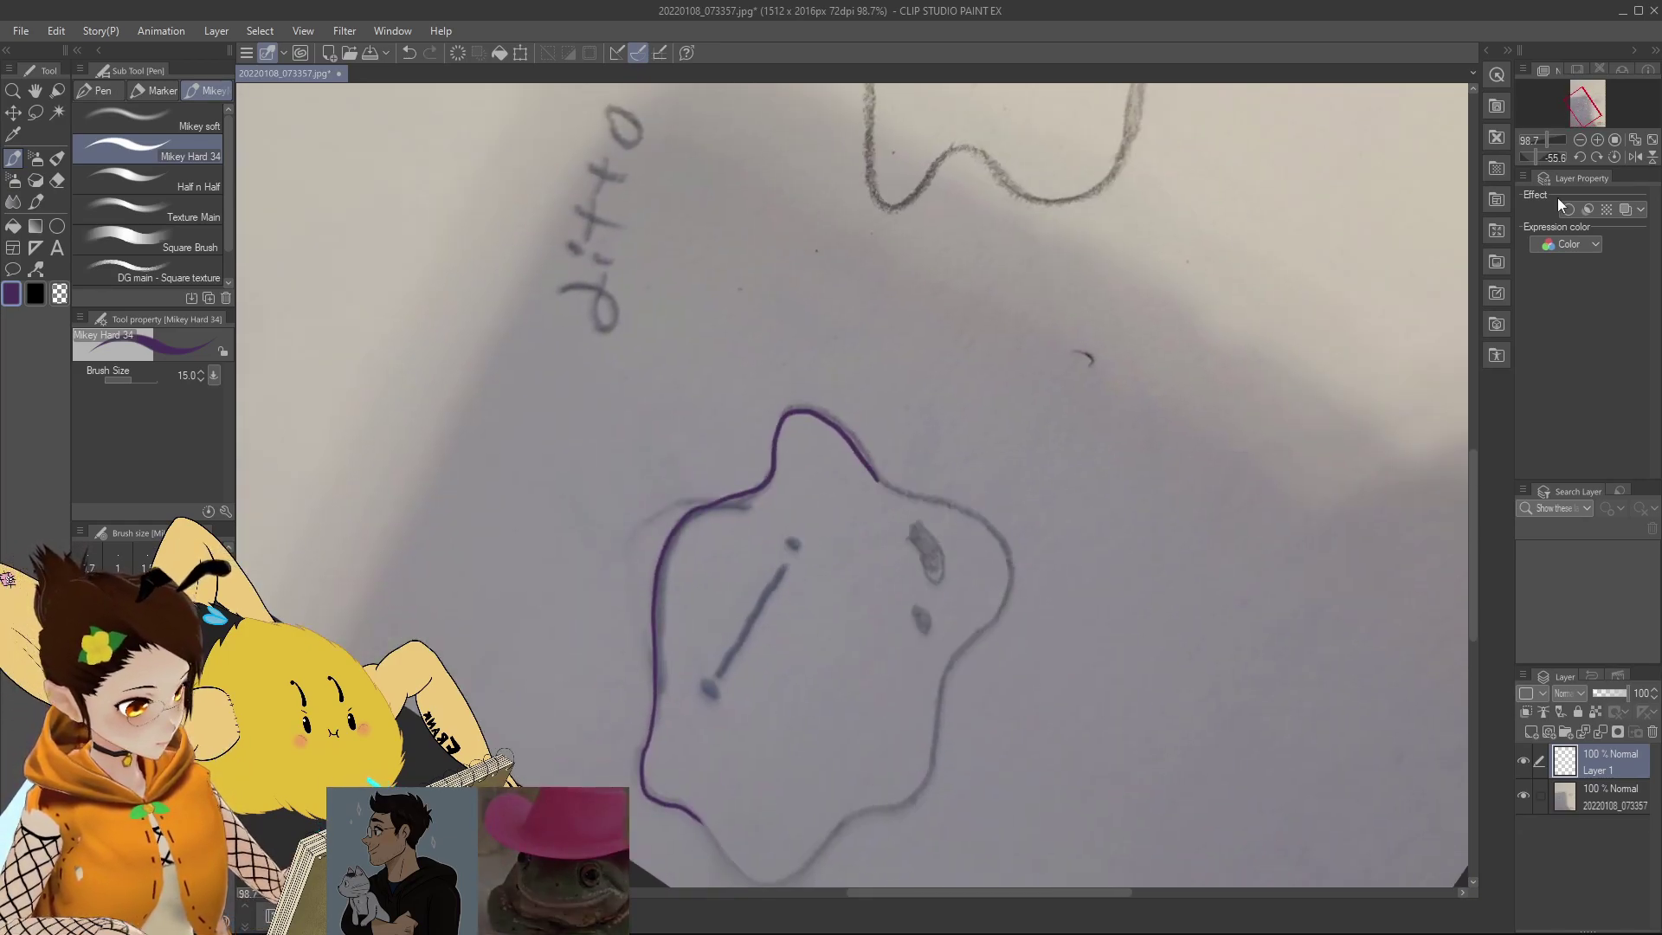
{"action": "left_click_drag", "start_coordinate": [1529, 157], "coordinate": [1546, 157]}
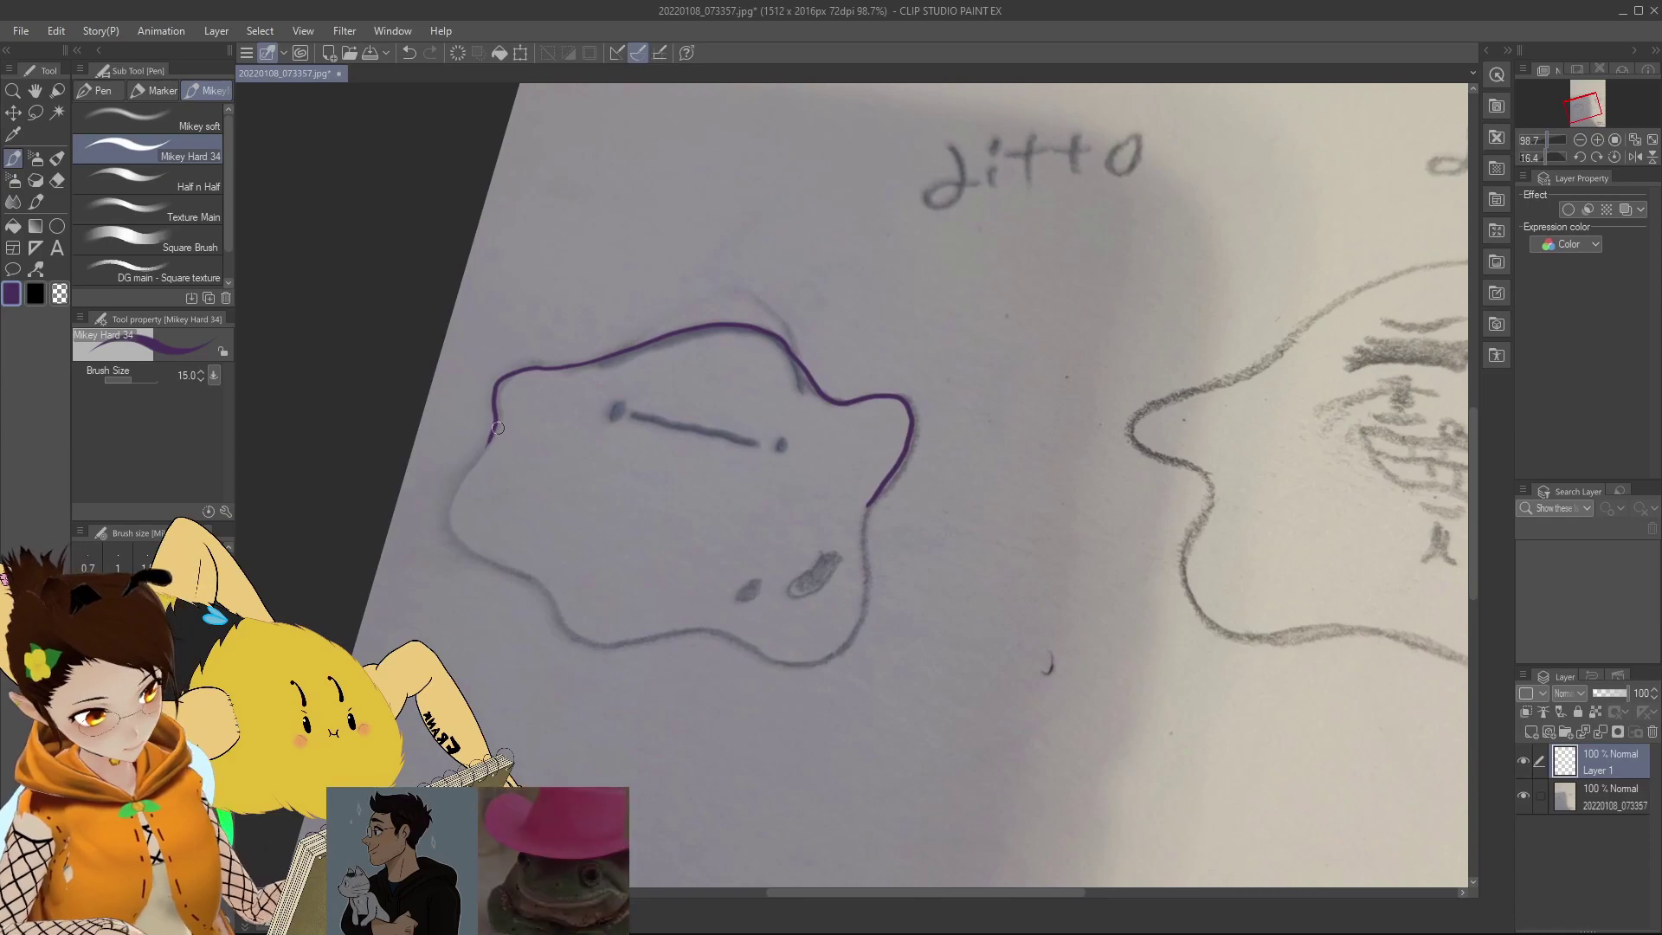
{"action": "left_click_drag", "start_coordinate": [493, 564], "coordinate": [608, 634]}
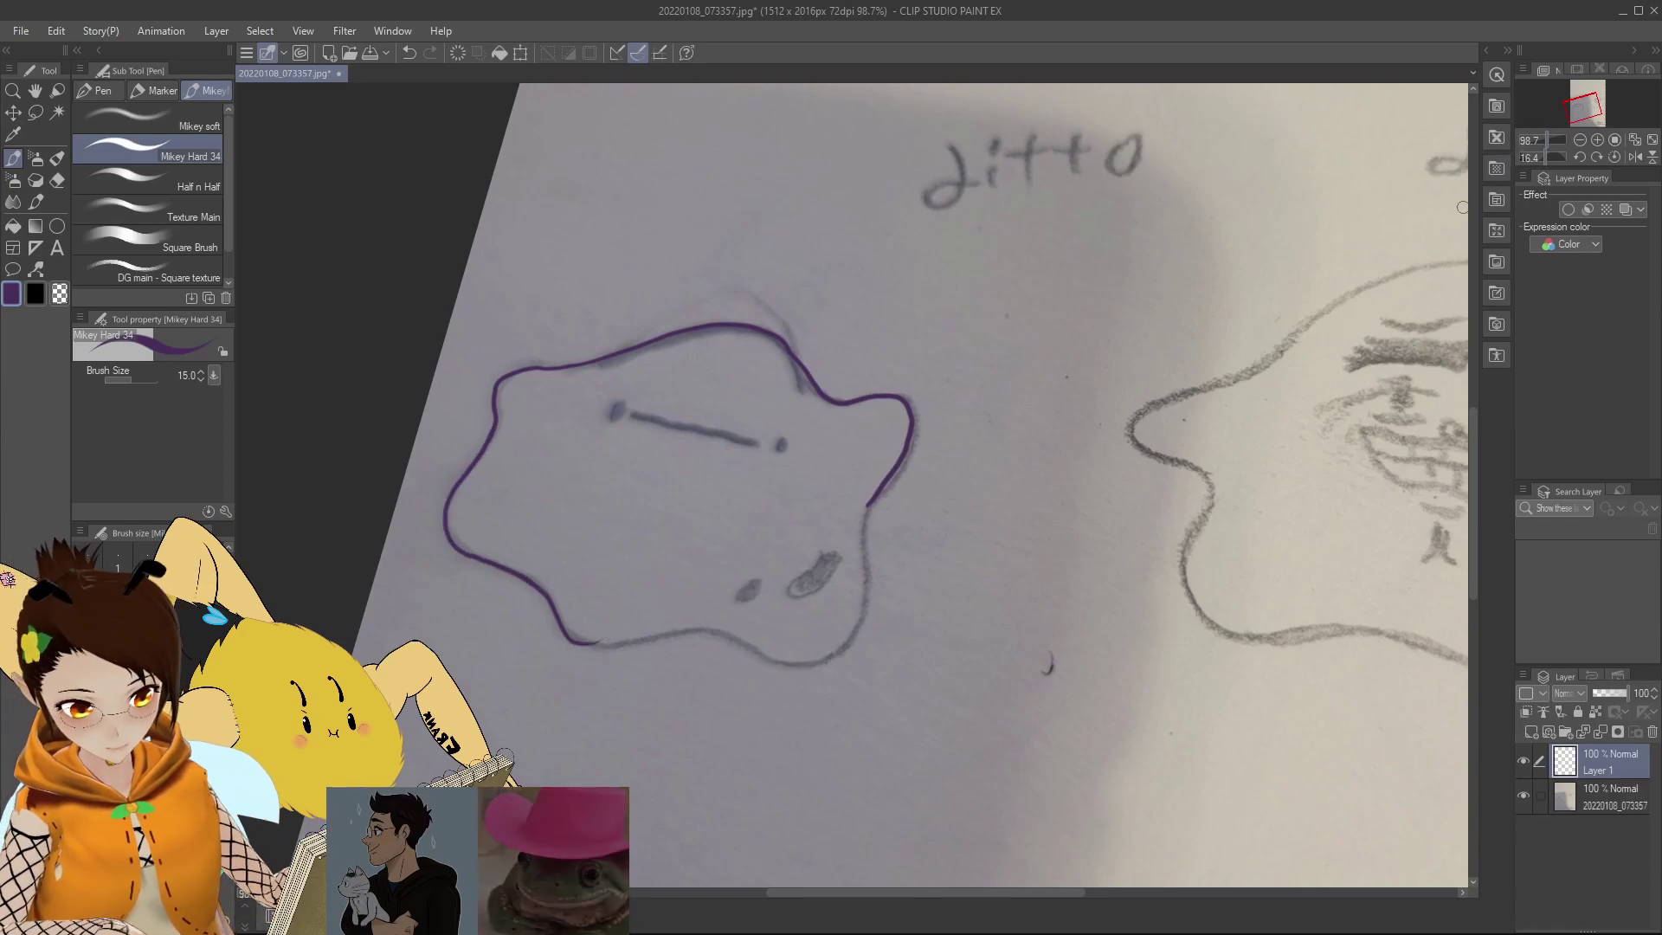
{"action": "left_click_drag", "start_coordinate": [1545, 156], "coordinate": [1555, 152]}
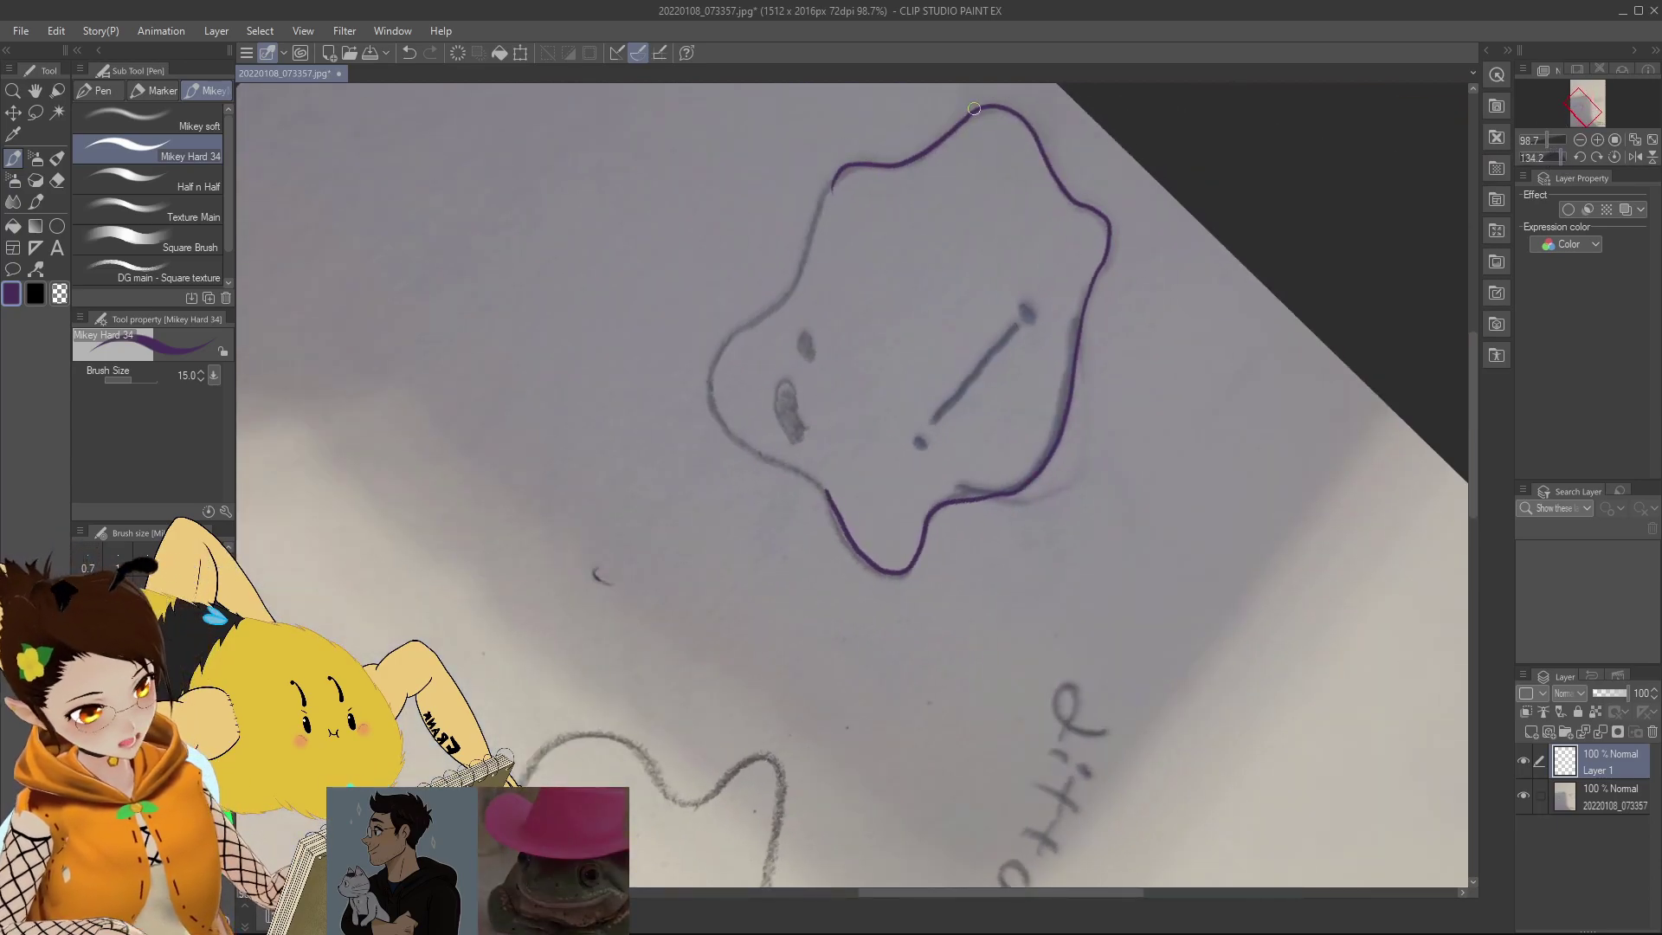
{"action": "key", "text": "ctrl+z"}
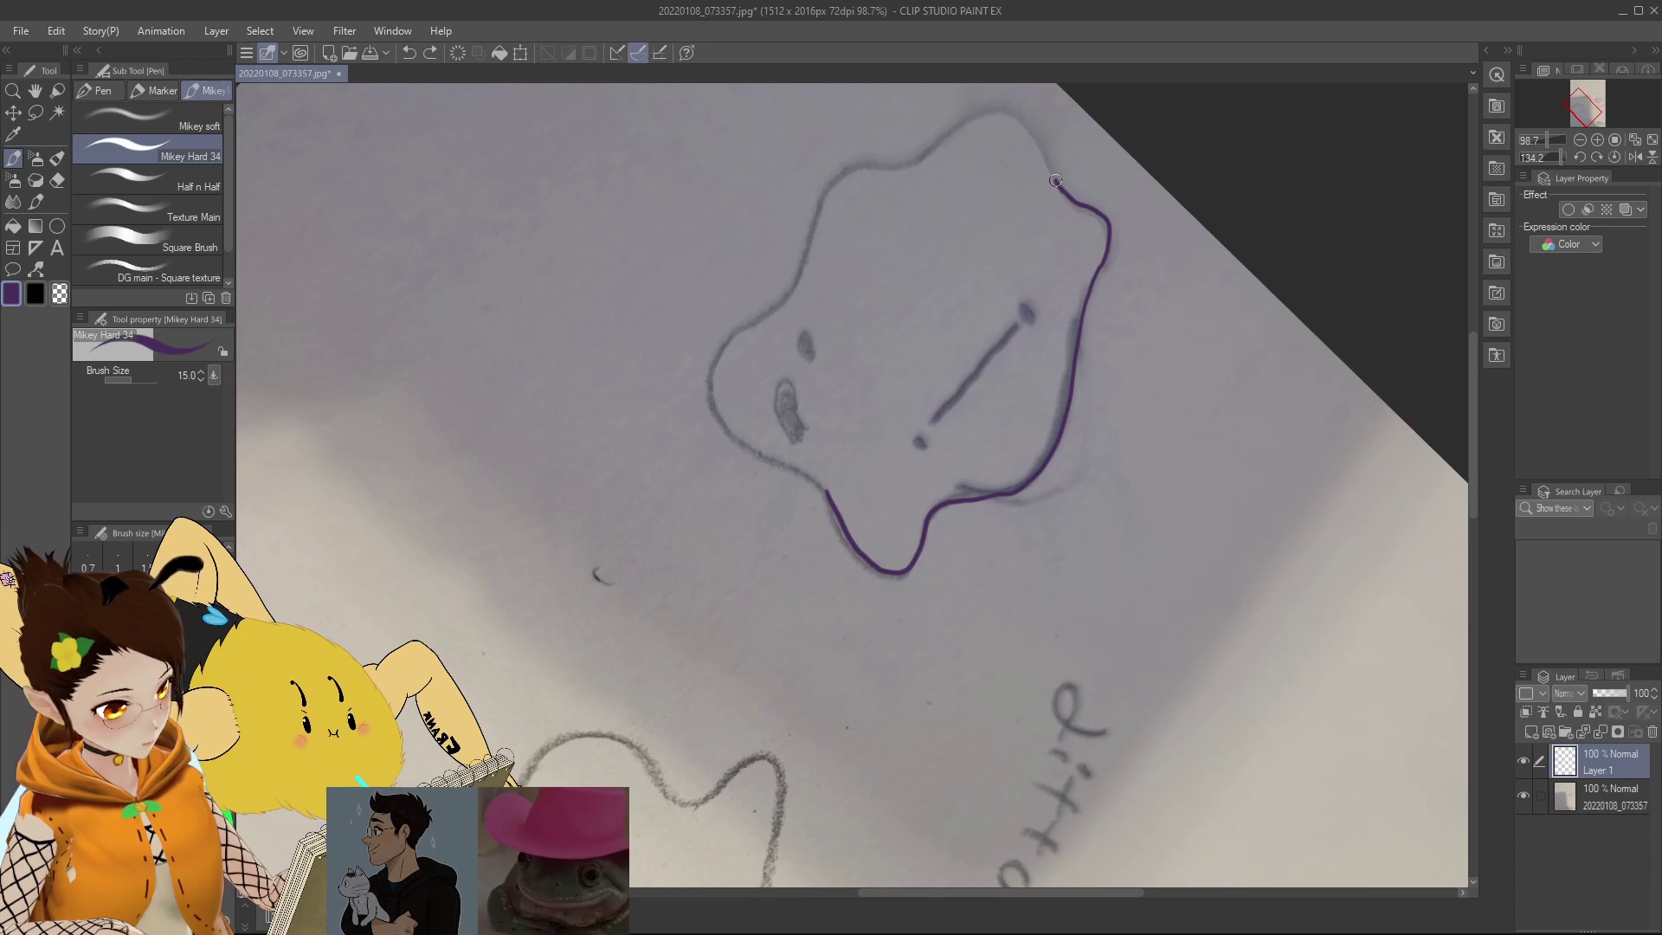
{"action": "mouse_move", "coordinate": [985, 114]}
{"action": "left_mouse_down"}
{"action": "mouse_move", "coordinate": [931, 154]}
{"action": "mouse_move", "coordinate": [866, 164]}
{"action": "mouse_move", "coordinate": [812, 216]}
{"action": "mouse_move", "coordinate": [795, 286]}
{"action": "mouse_move", "coordinate": [738, 339]}
{"action": "mouse_move", "coordinate": [713, 409]}
{"action": "mouse_move", "coordinate": [800, 468]}
{"action": "left_mouse_up"}
Step: Ink the ditto's two dot eyes and its straight mouth line in dark purple over the pencil sketch
{"action": "left_click_drag", "start_coordinate": [1558, 157], "coordinate": [1541, 161]}
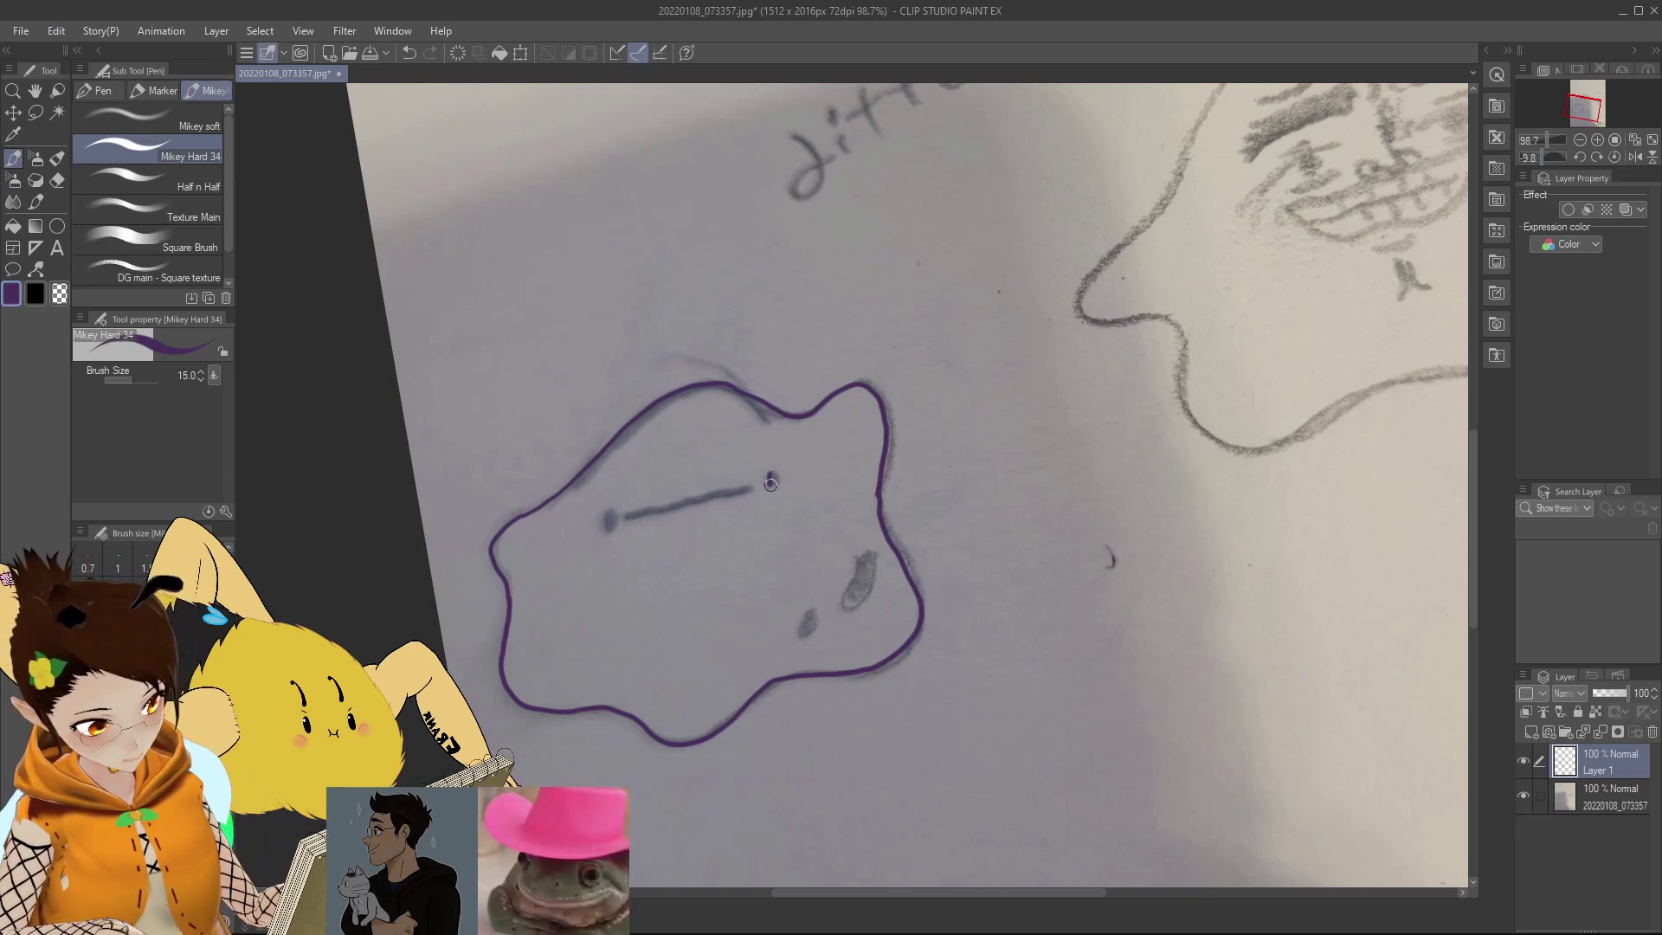
{"action": "left_click", "coordinate": [610, 518]}
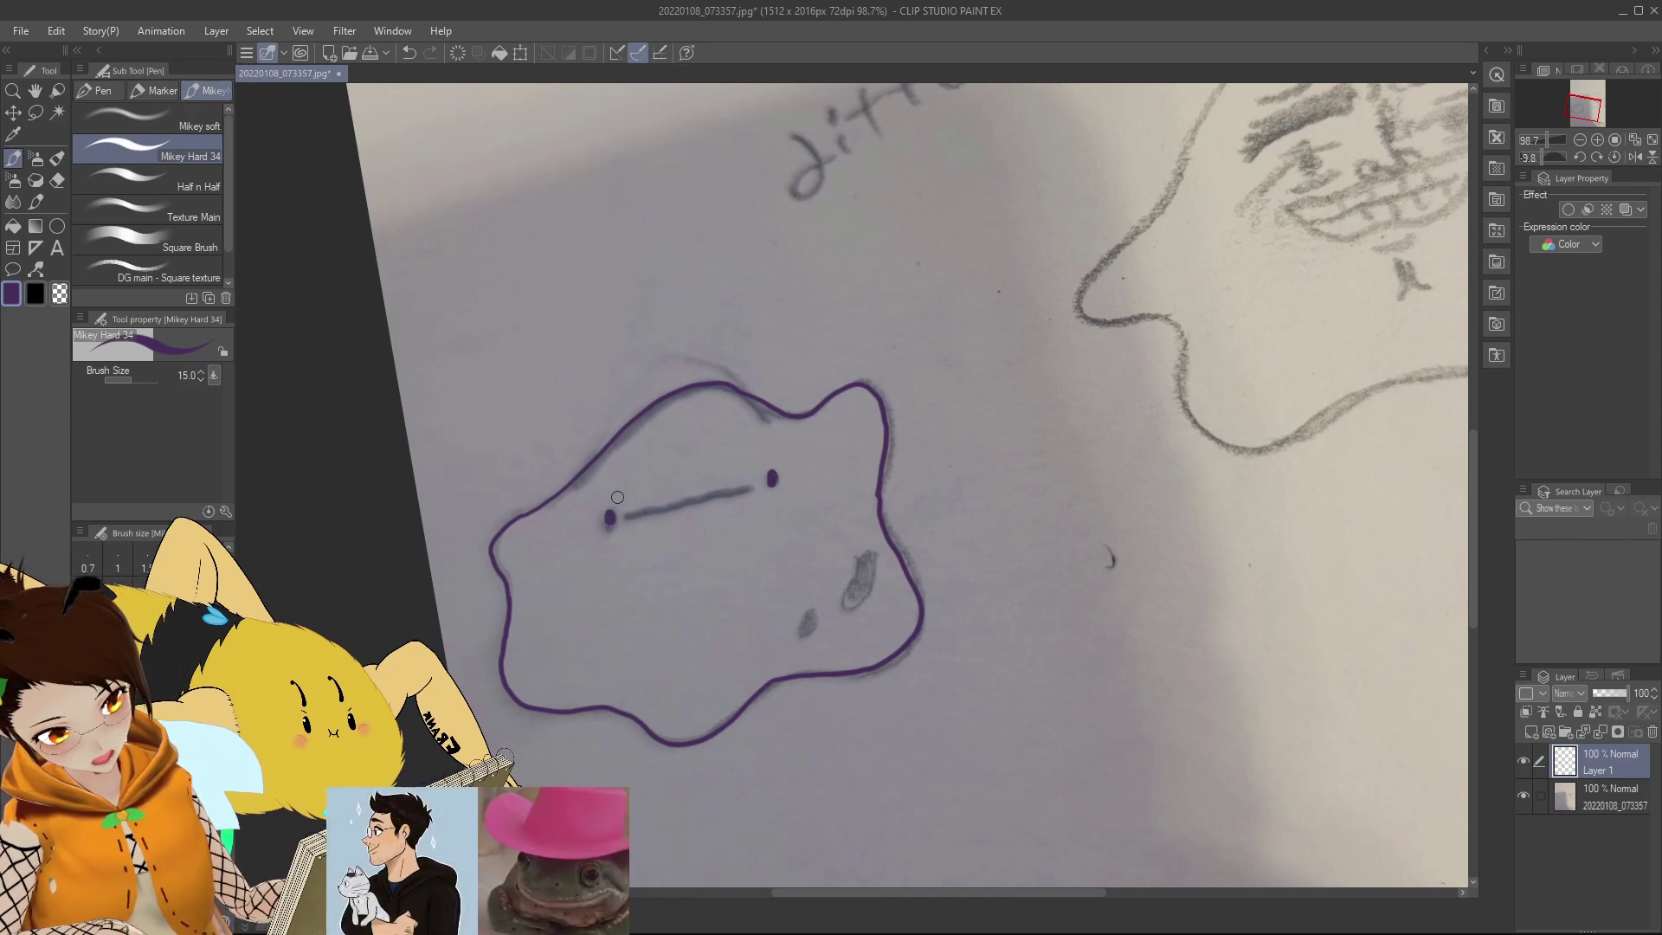
{"action": "left_click_drag", "start_coordinate": [1539, 156], "coordinate": [1510, 167]}
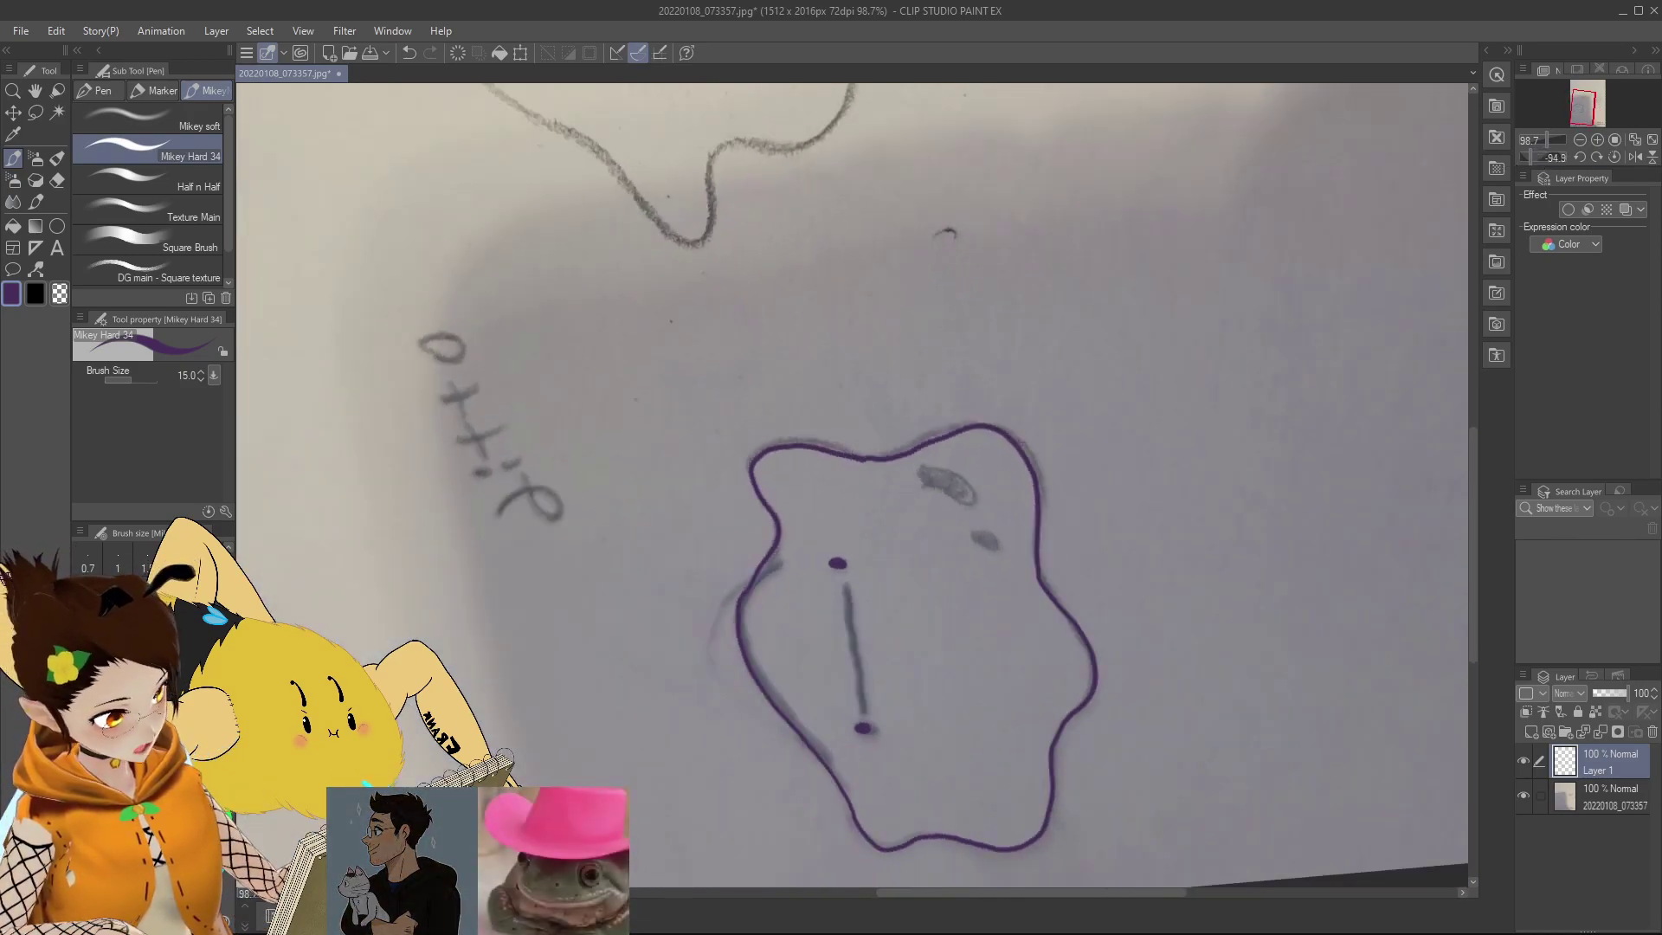
{"action": "left_click_drag", "start_coordinate": [852, 636], "coordinate": [865, 708]}
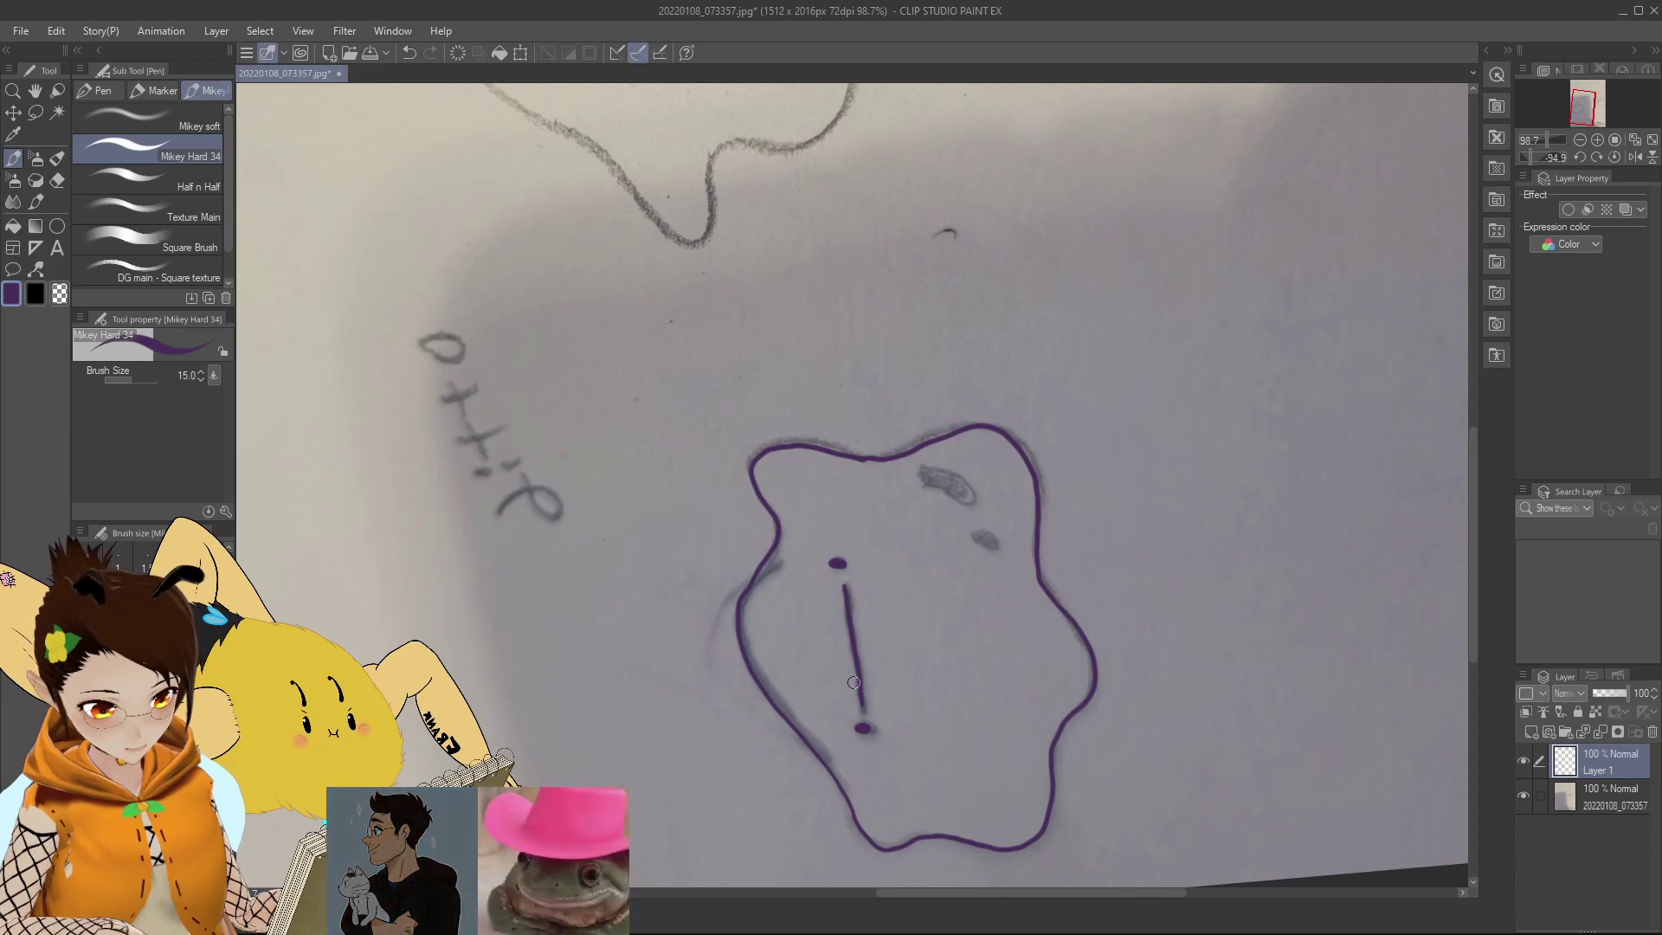
Step: Handwrite the note "Minecraft Bee w/ Troll face" in dark purple above the potato note
{"action": "left_click", "coordinate": [1633, 157]}
{"action": "left_click", "coordinate": [1615, 157]}
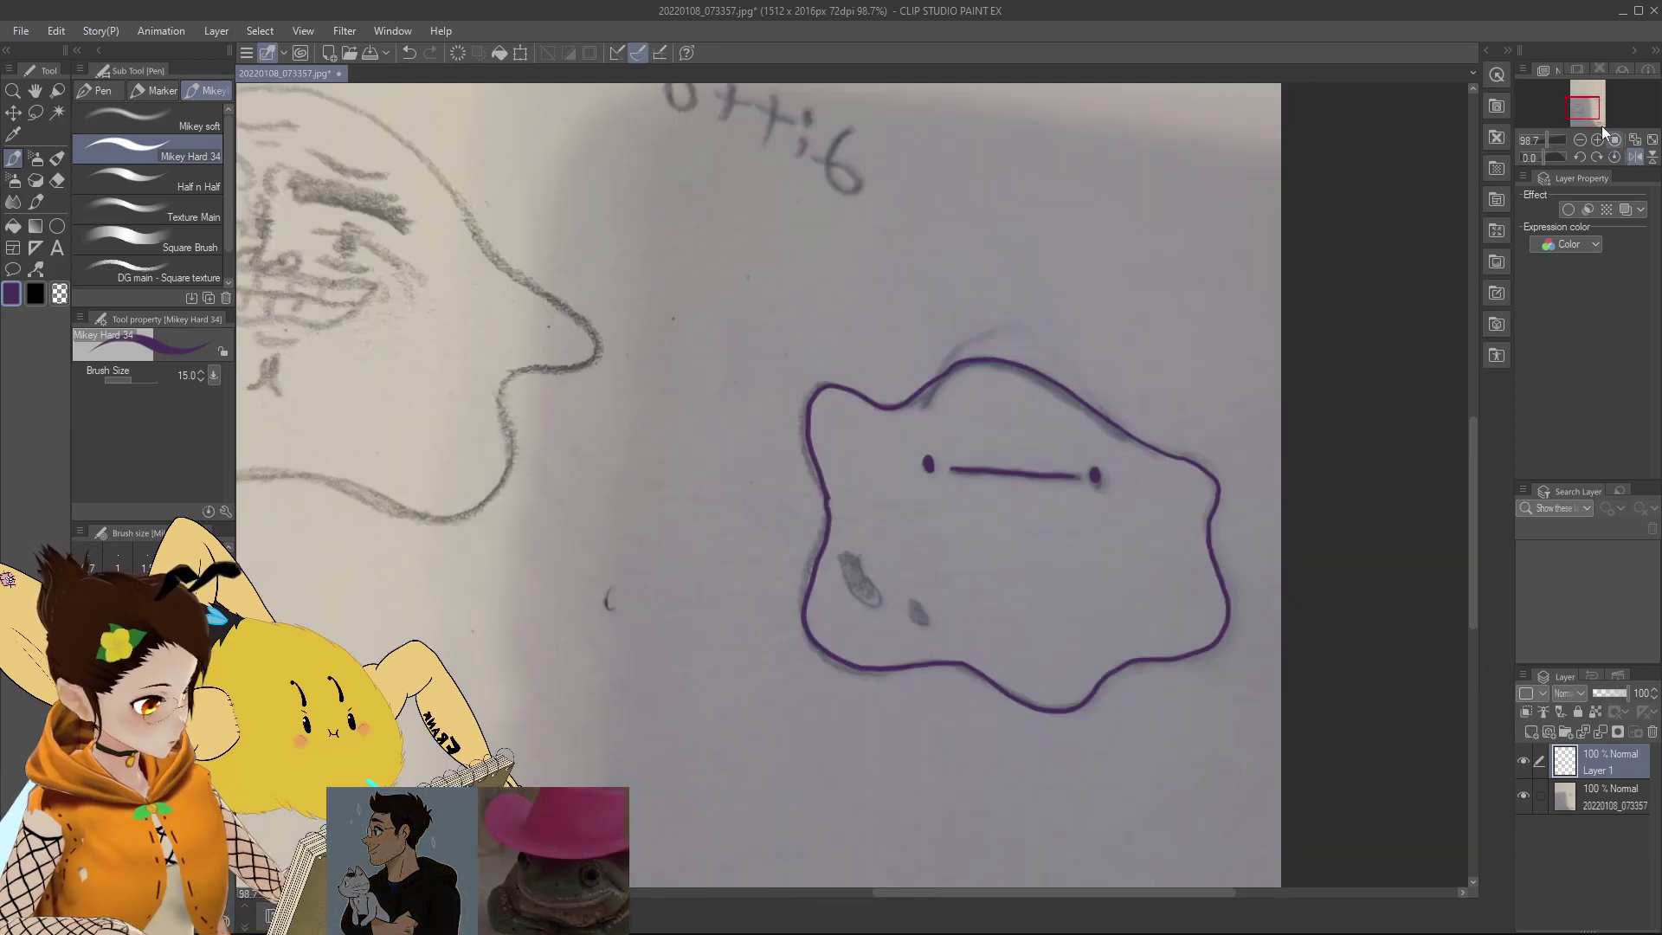
{"action": "left_click", "coordinate": [1634, 156]}
{"action": "left_click_drag", "start_coordinate": [1578, 109], "coordinate": [1602, 121]}
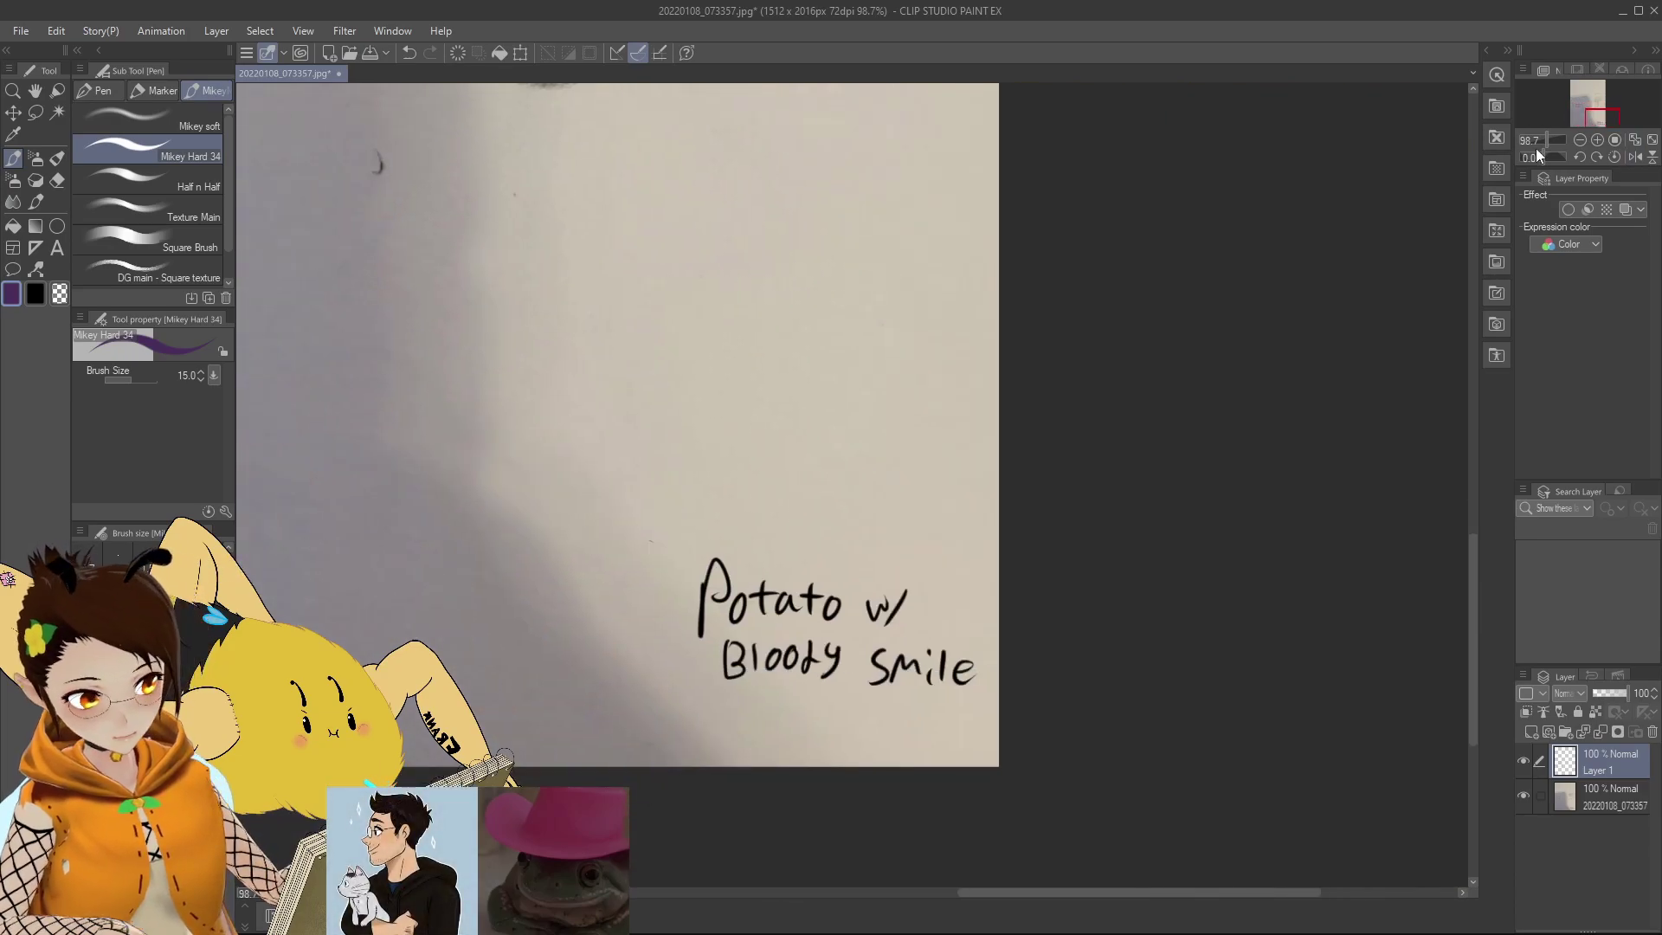
{"action": "mouse_move", "coordinate": [689, 491]}
{"action": "left_mouse_down"}
{"action": "mouse_move", "coordinate": [696, 467]}
{"action": "mouse_move", "coordinate": [717, 490]}
{"action": "mouse_move", "coordinate": [770, 482]}
{"action": "left_mouse_up"}
{"action": "mouse_move", "coordinate": [788, 469]}
{"action": "left_mouse_down"}
{"action": "mouse_move", "coordinate": [785, 482]}
{"action": "mouse_move", "coordinate": [819, 477]}
{"action": "left_mouse_up"}
{"action": "left_click_drag", "start_coordinate": [827, 451], "coordinate": [914, 457]}
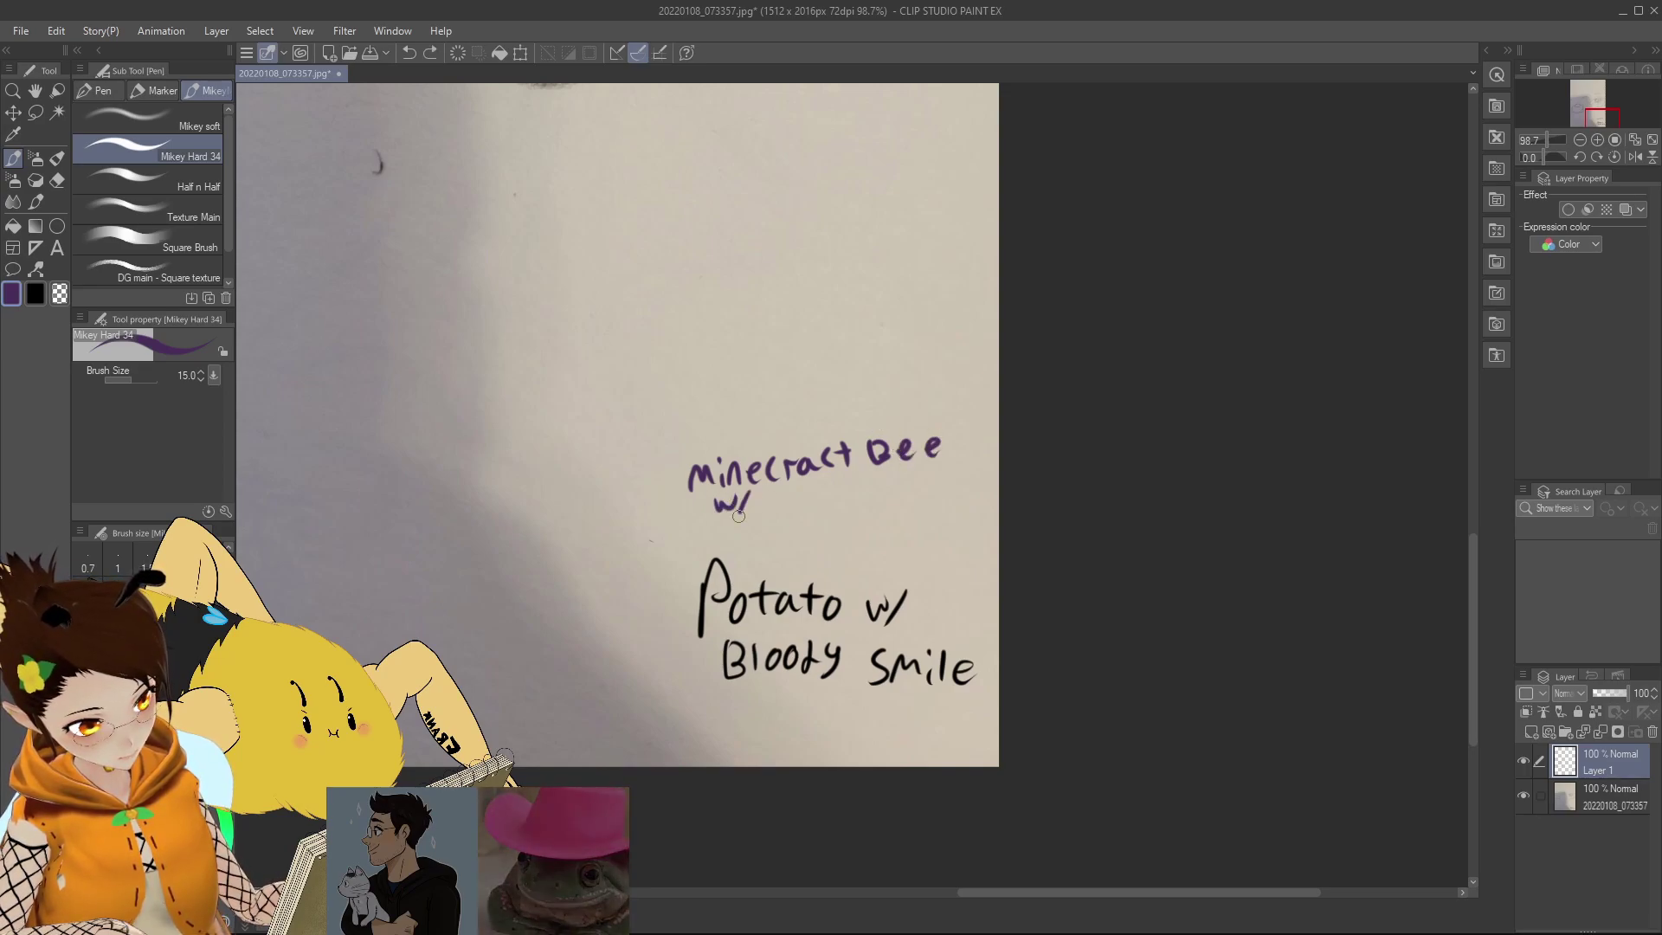
{"action": "mouse_move", "coordinate": [774, 502]}
{"action": "left_mouse_down"}
{"action": "mouse_move", "coordinate": [839, 510]}
{"action": "mouse_move", "coordinate": [906, 494]}
{"action": "left_mouse_up"}
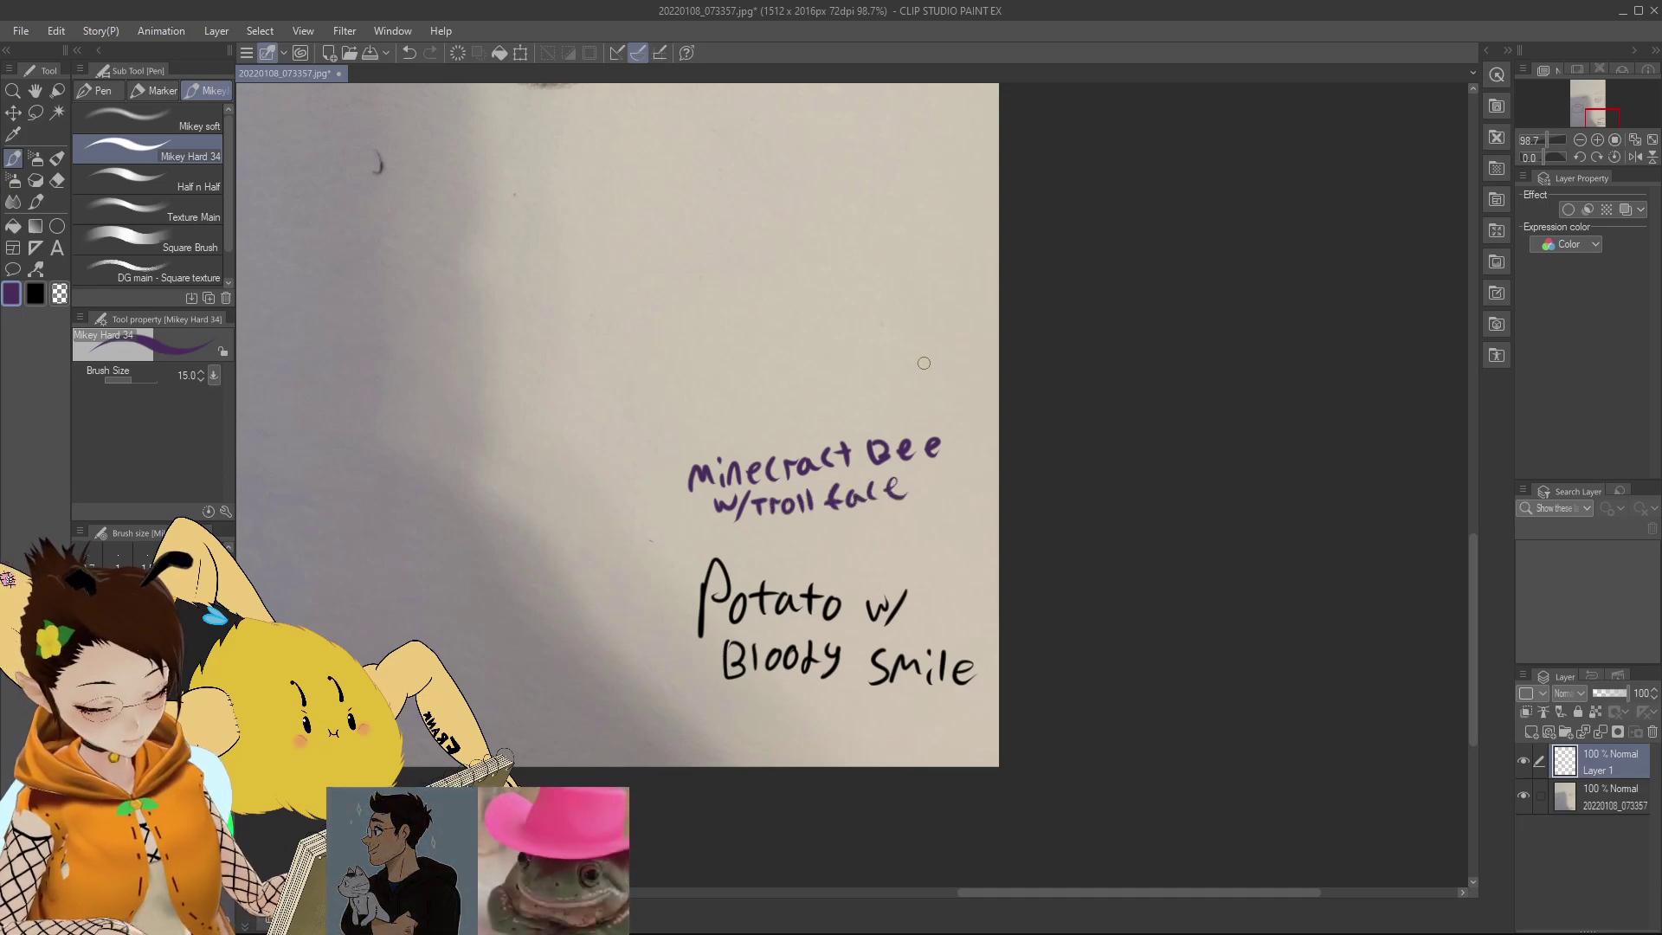
{"action": "left_click_drag", "start_coordinate": [1603, 119], "coordinate": [1586, 113]}
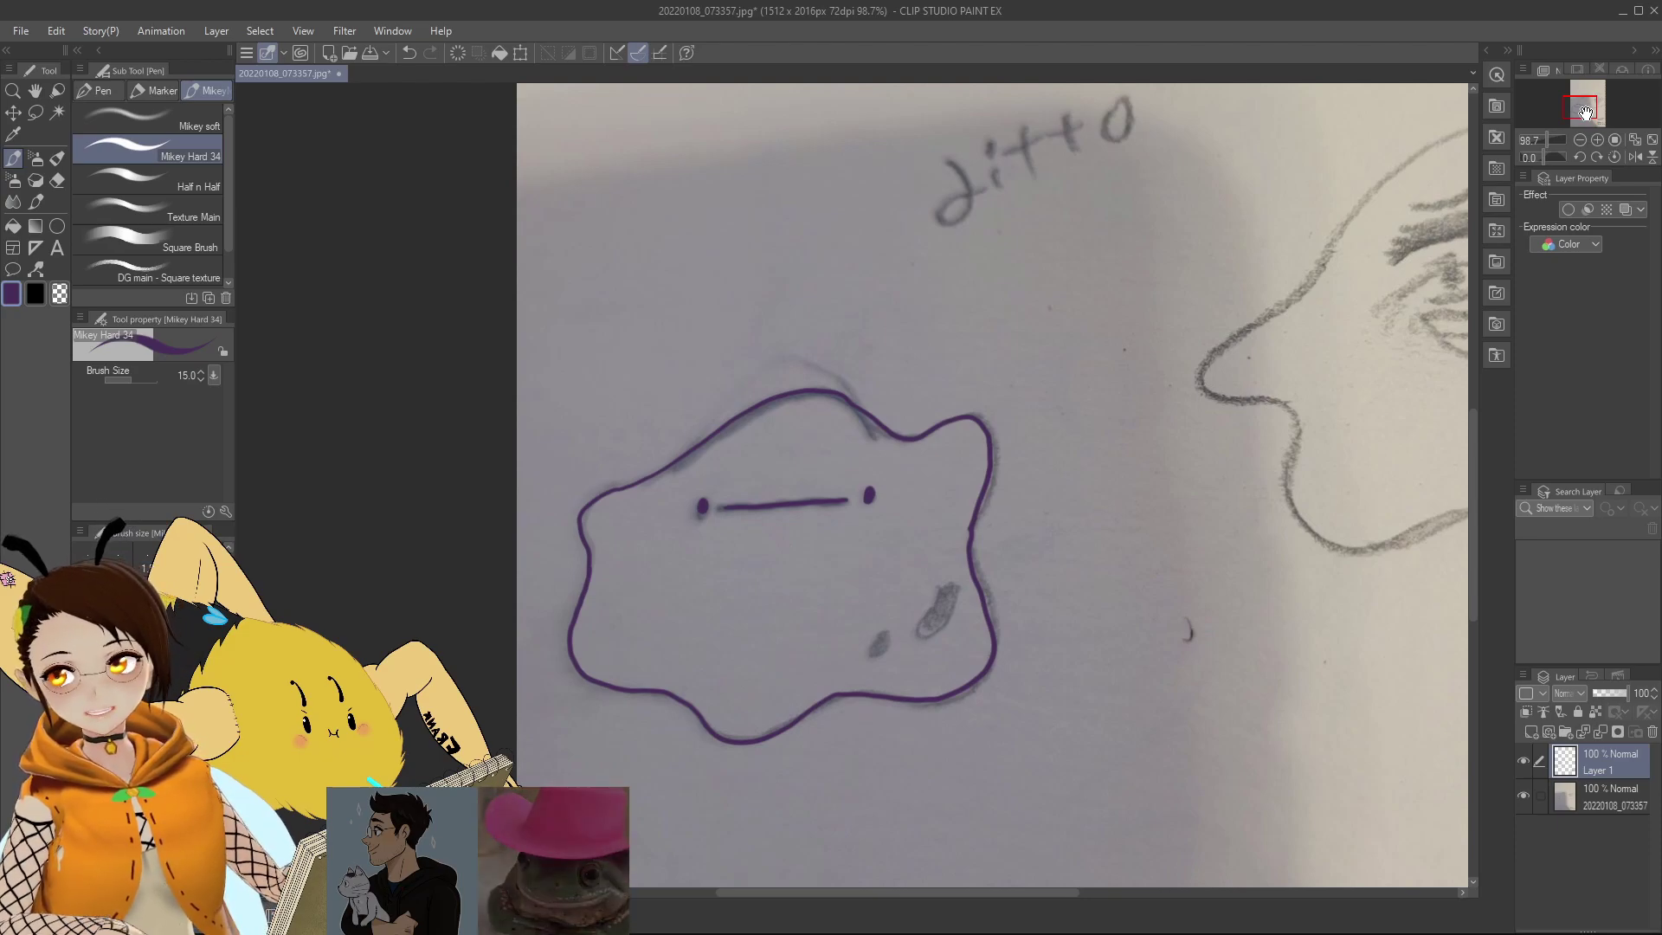
{"action": "left_click_drag", "start_coordinate": [1585, 112], "coordinate": [1594, 98]}
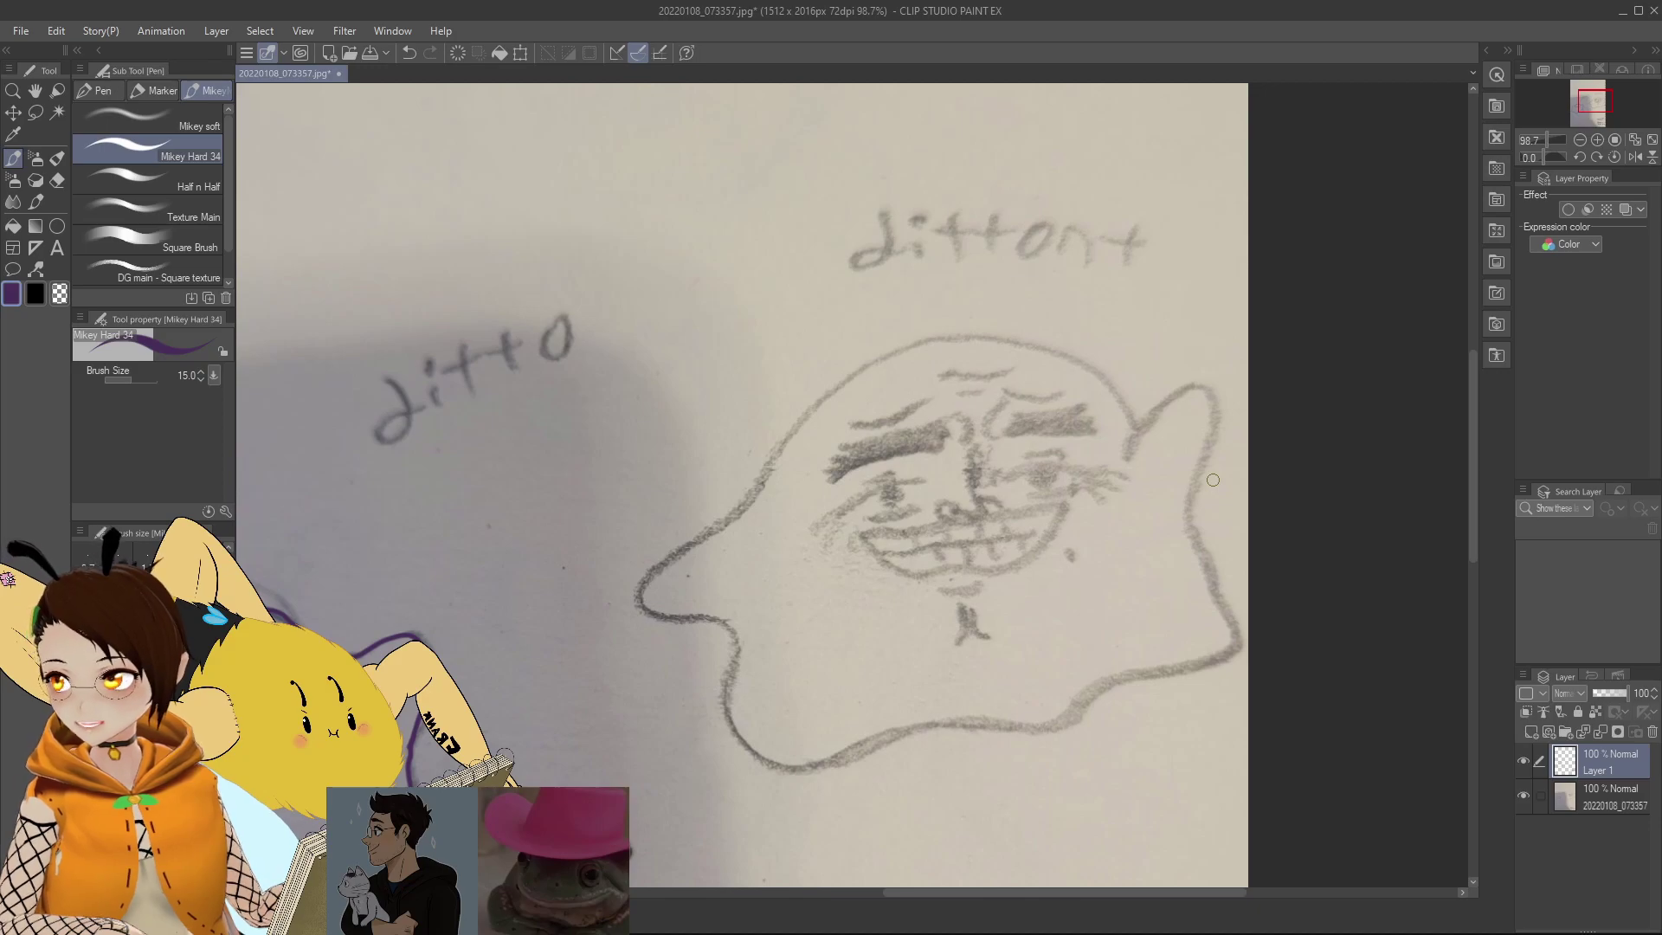
{"action": "left_click_drag", "start_coordinate": [1601, 96], "coordinate": [1597, 102]}
{"action": "left_click_drag", "start_coordinate": [1539, 158], "coordinate": [1518, 157]}
{"action": "mouse_move", "coordinate": [689, 350]}
{"action": "left_mouse_down"}
{"action": "mouse_move", "coordinate": [581, 369]}
{"action": "mouse_move", "coordinate": [569, 410]}
{"action": "left_mouse_up"}
{"action": "scroll", "coordinate": [580, 429], "scroll_direction": "down", "scroll_amount": 1}
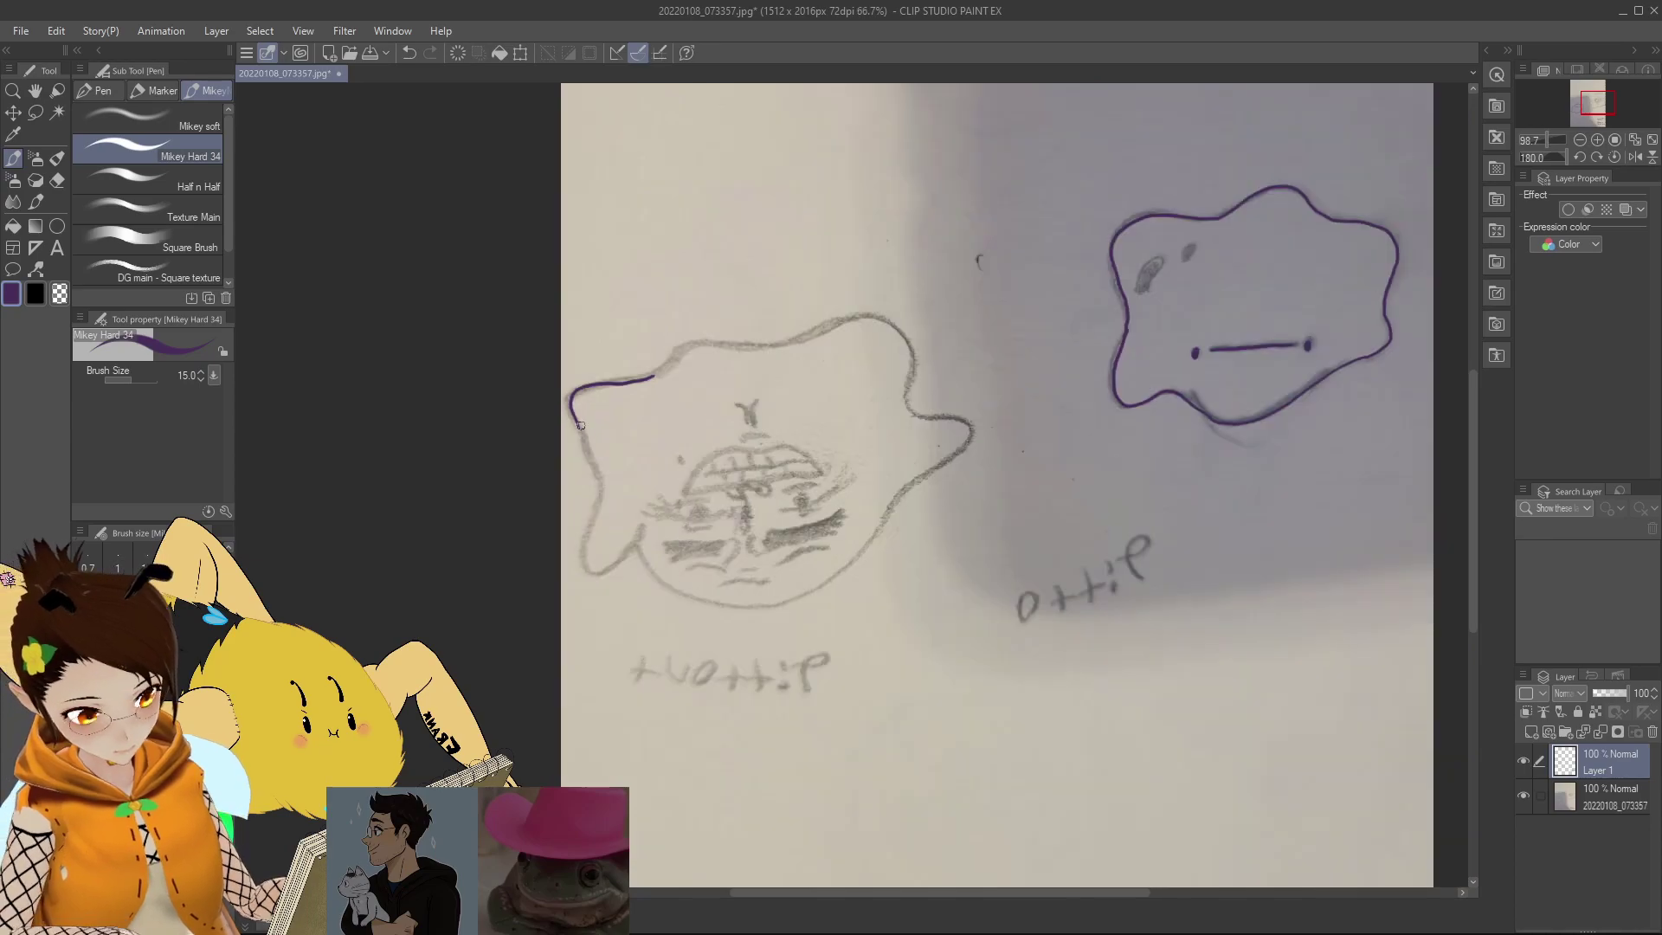
{"action": "scroll", "coordinate": [581, 433], "scroll_direction": "up", "scroll_amount": 1}
{"action": "key", "text": "ctrl+z"}
{"action": "mouse_move", "coordinate": [737, 306]}
{"action": "left_mouse_down"}
{"action": "mouse_move", "coordinate": [573, 373]}
{"action": "mouse_move", "coordinate": [564, 404]}
{"action": "mouse_move", "coordinate": [601, 520]}
{"action": "mouse_move", "coordinate": [591, 646]}
{"action": "mouse_move", "coordinate": [630, 642]}
{"action": "mouse_move", "coordinate": [669, 571]}
{"action": "left_mouse_up"}
{"action": "key", "text": "ctrl+z"}
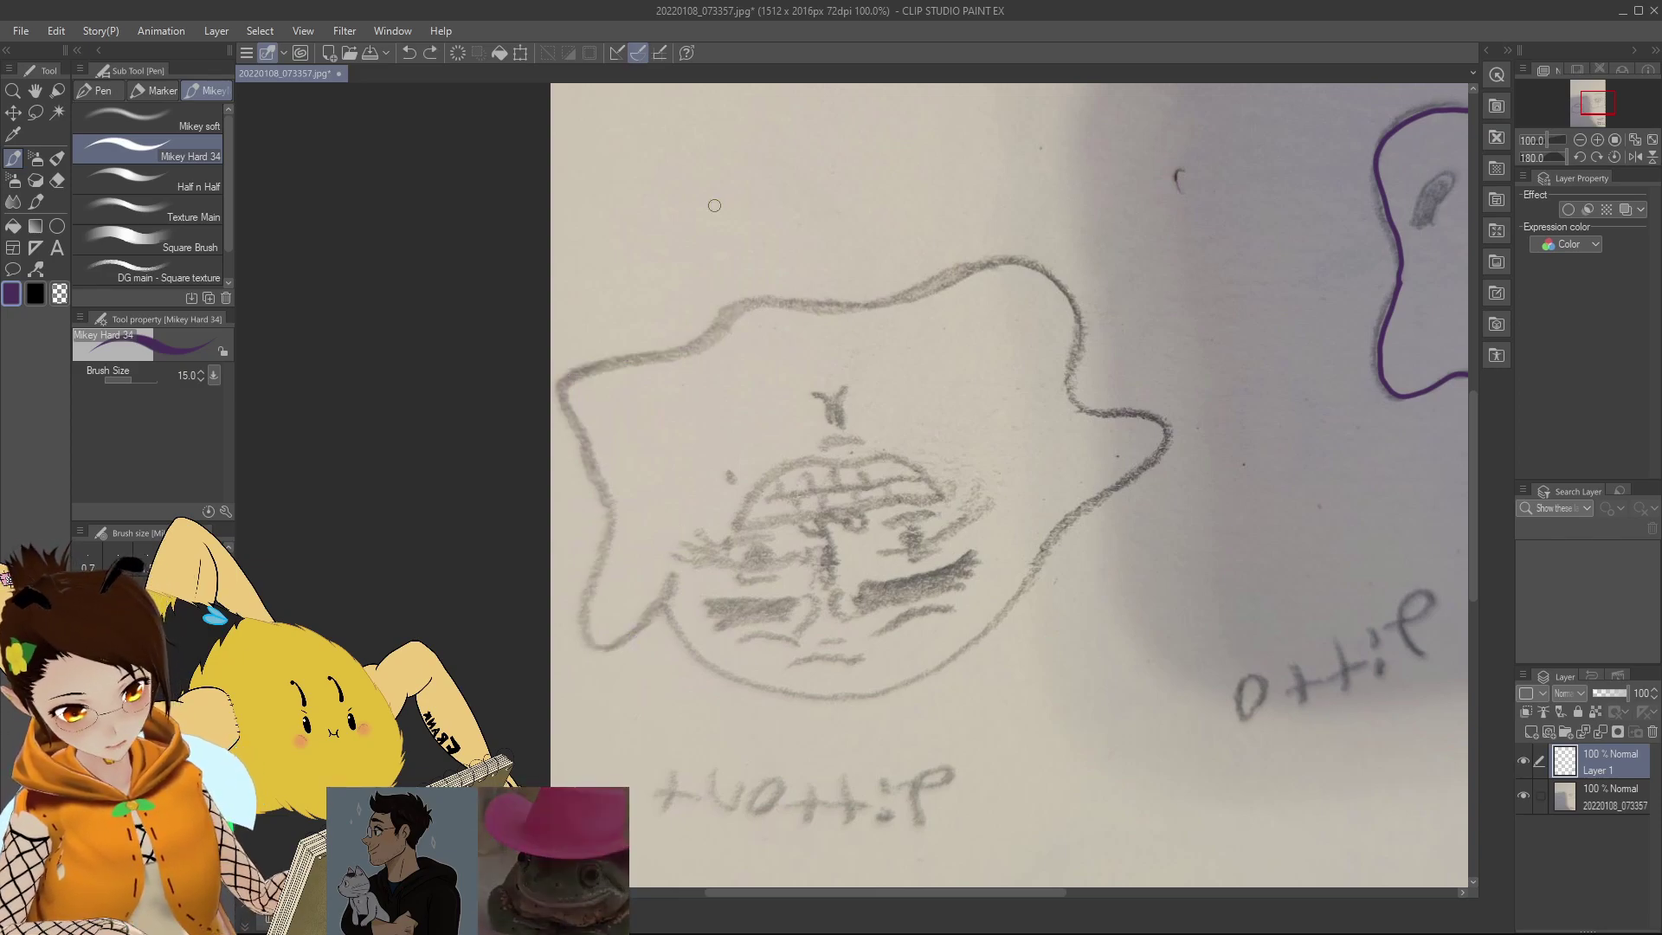
Step: Trace the dittont's entire wavy outline in dark purple over the pencil sketch with the 15 px Mikey Hard 34 brush, closing the shape
{"action": "left_click_drag", "start_coordinate": [1564, 152], "coordinate": [1561, 153]}
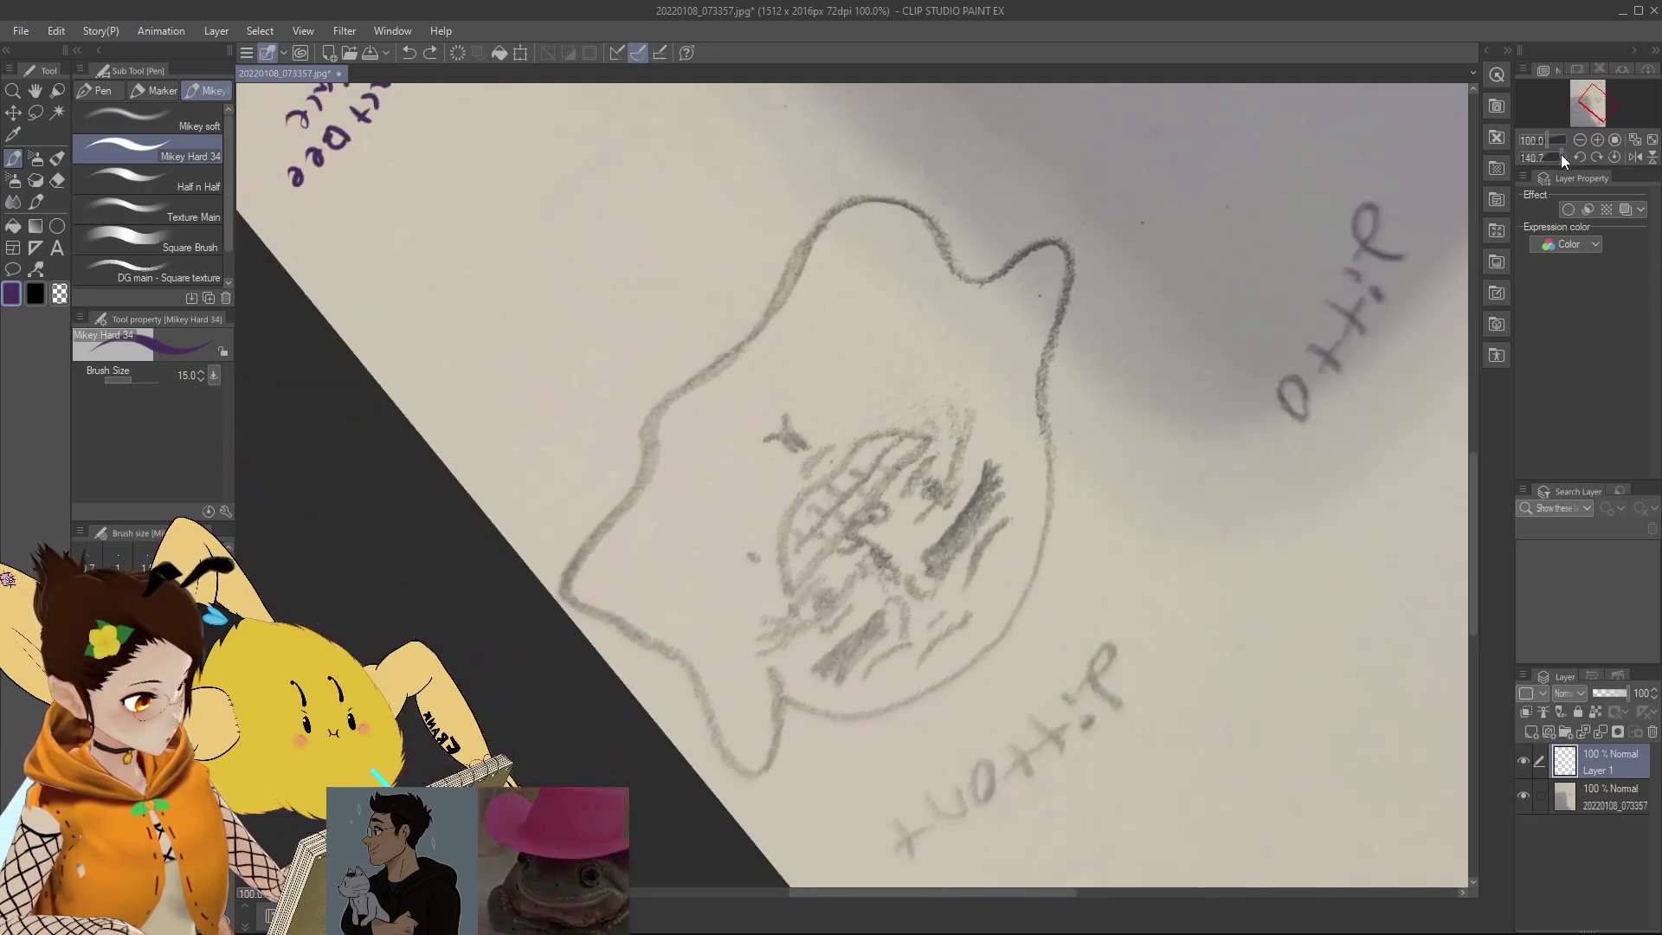
{"action": "mouse_move", "coordinate": [821, 220]}
{"action": "left_mouse_down"}
{"action": "mouse_move", "coordinate": [745, 342]}
{"action": "mouse_move", "coordinate": [650, 418]}
{"action": "mouse_move", "coordinate": [637, 485]}
{"action": "mouse_move", "coordinate": [582, 547]}
{"action": "left_mouse_up"}
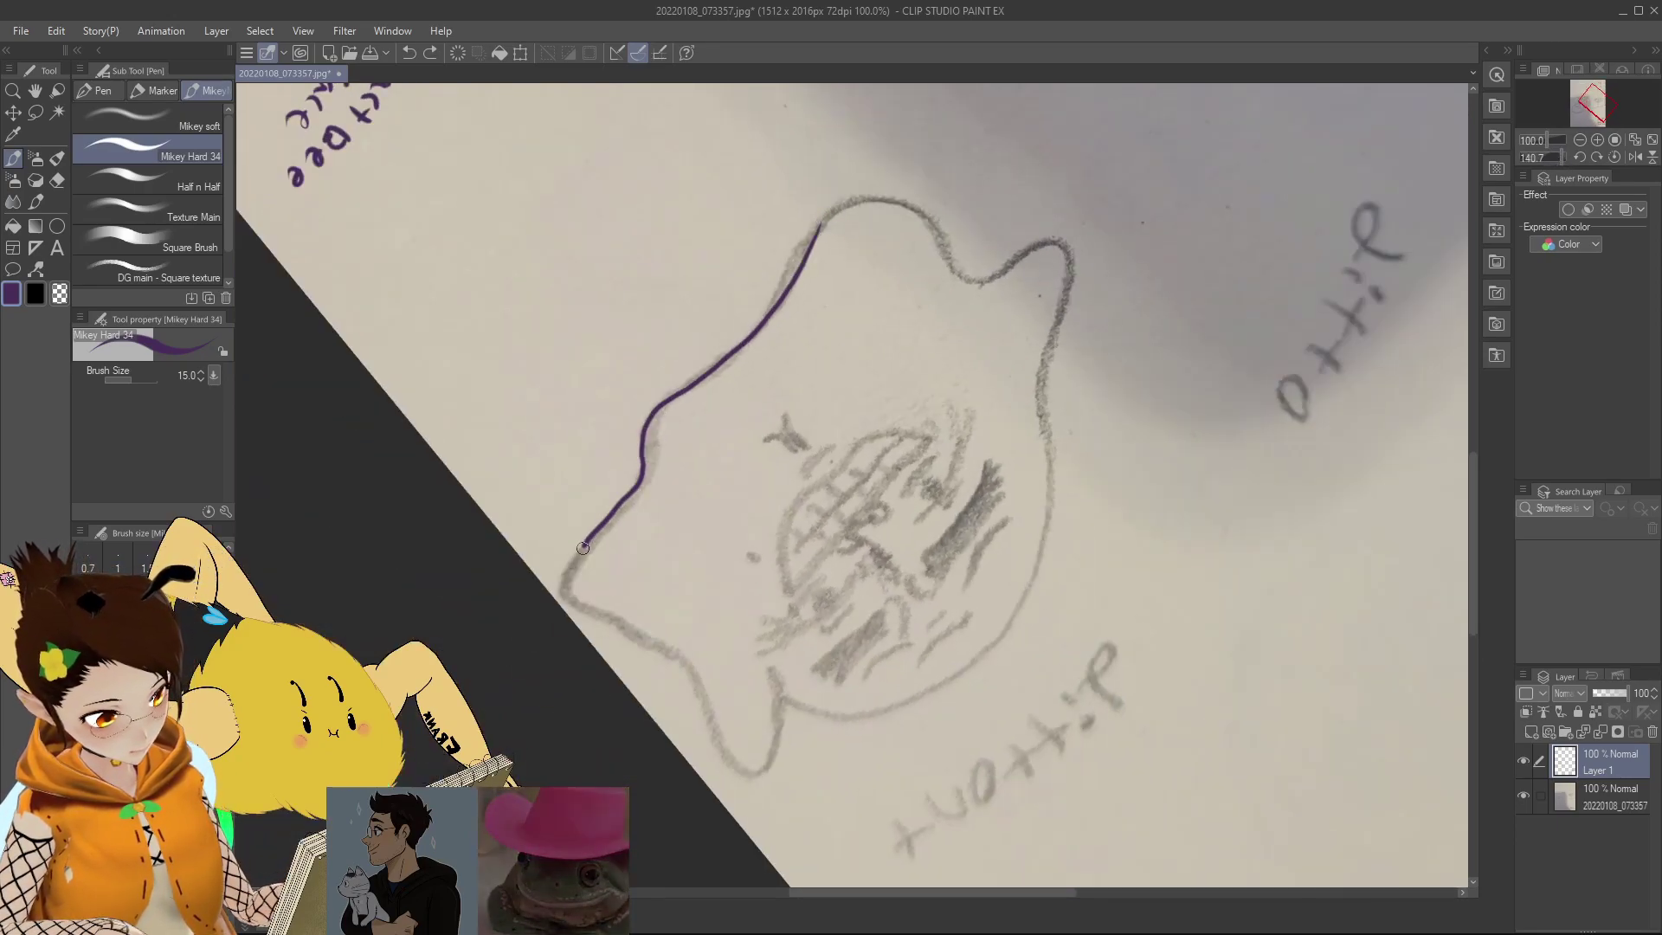
{"action": "mouse_move", "coordinate": [617, 625]}
{"action": "left_mouse_down"}
{"action": "mouse_move", "coordinate": [682, 660]}
{"action": "mouse_move", "coordinate": [766, 784]}
{"action": "mouse_move", "coordinate": [785, 749]}
{"action": "mouse_move", "coordinate": [781, 675]}
{"action": "left_mouse_up"}
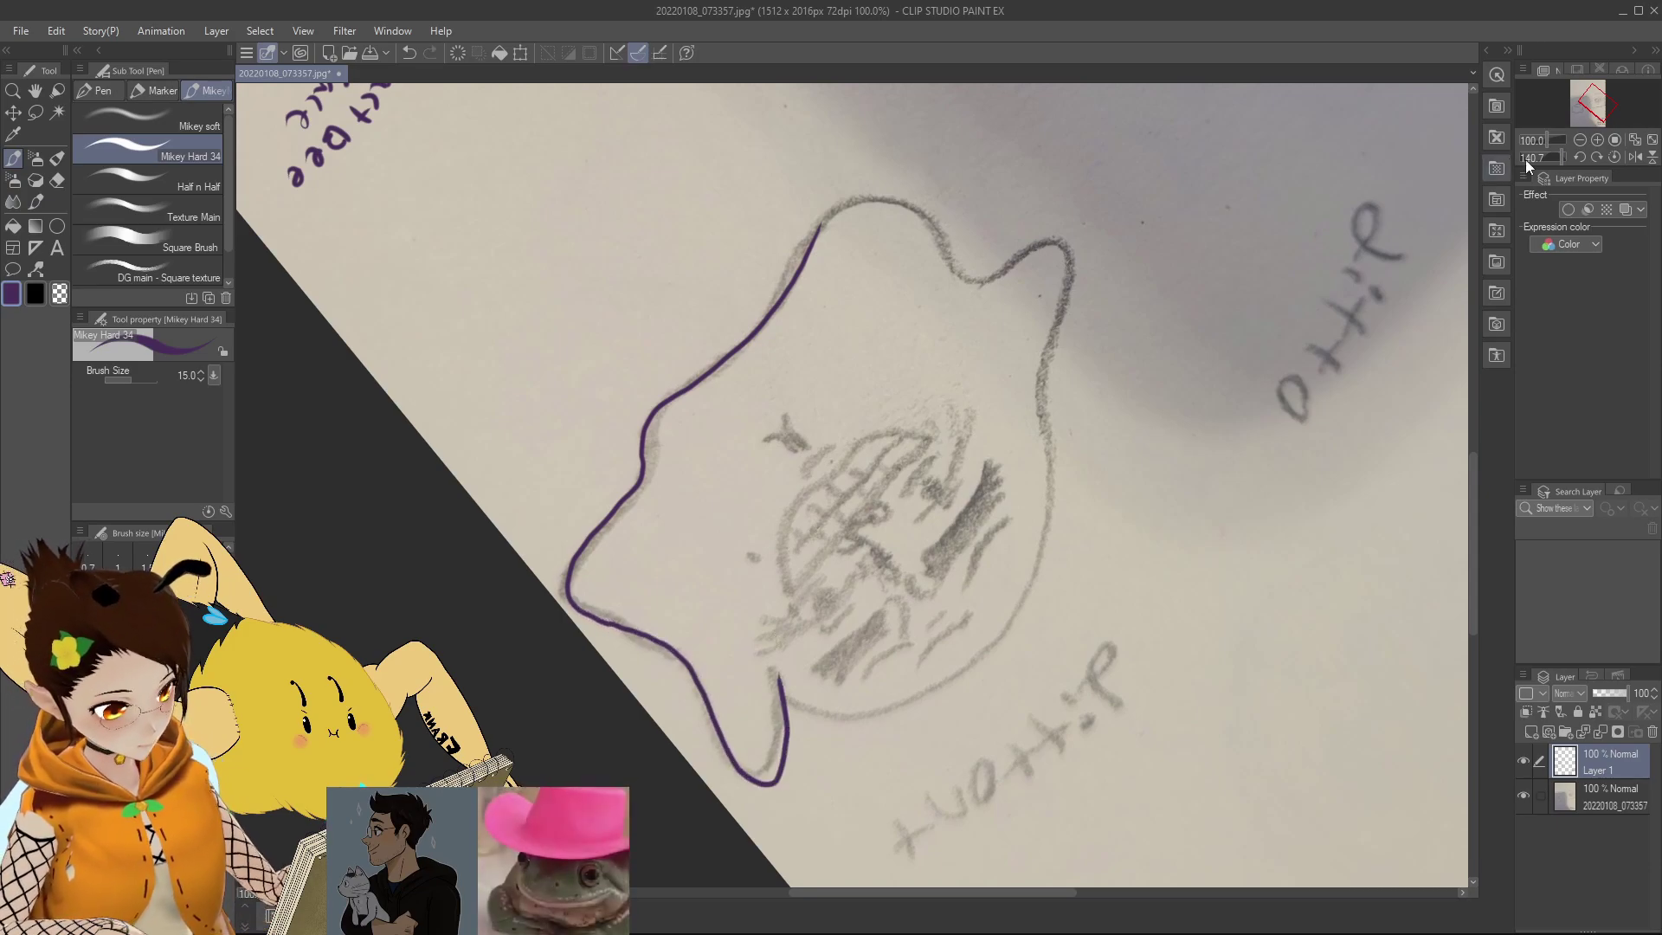
{"action": "left_click_drag", "start_coordinate": [1549, 156], "coordinate": [1527, 156]}
{"action": "left_click_drag", "start_coordinate": [754, 280], "coordinate": [715, 303]}
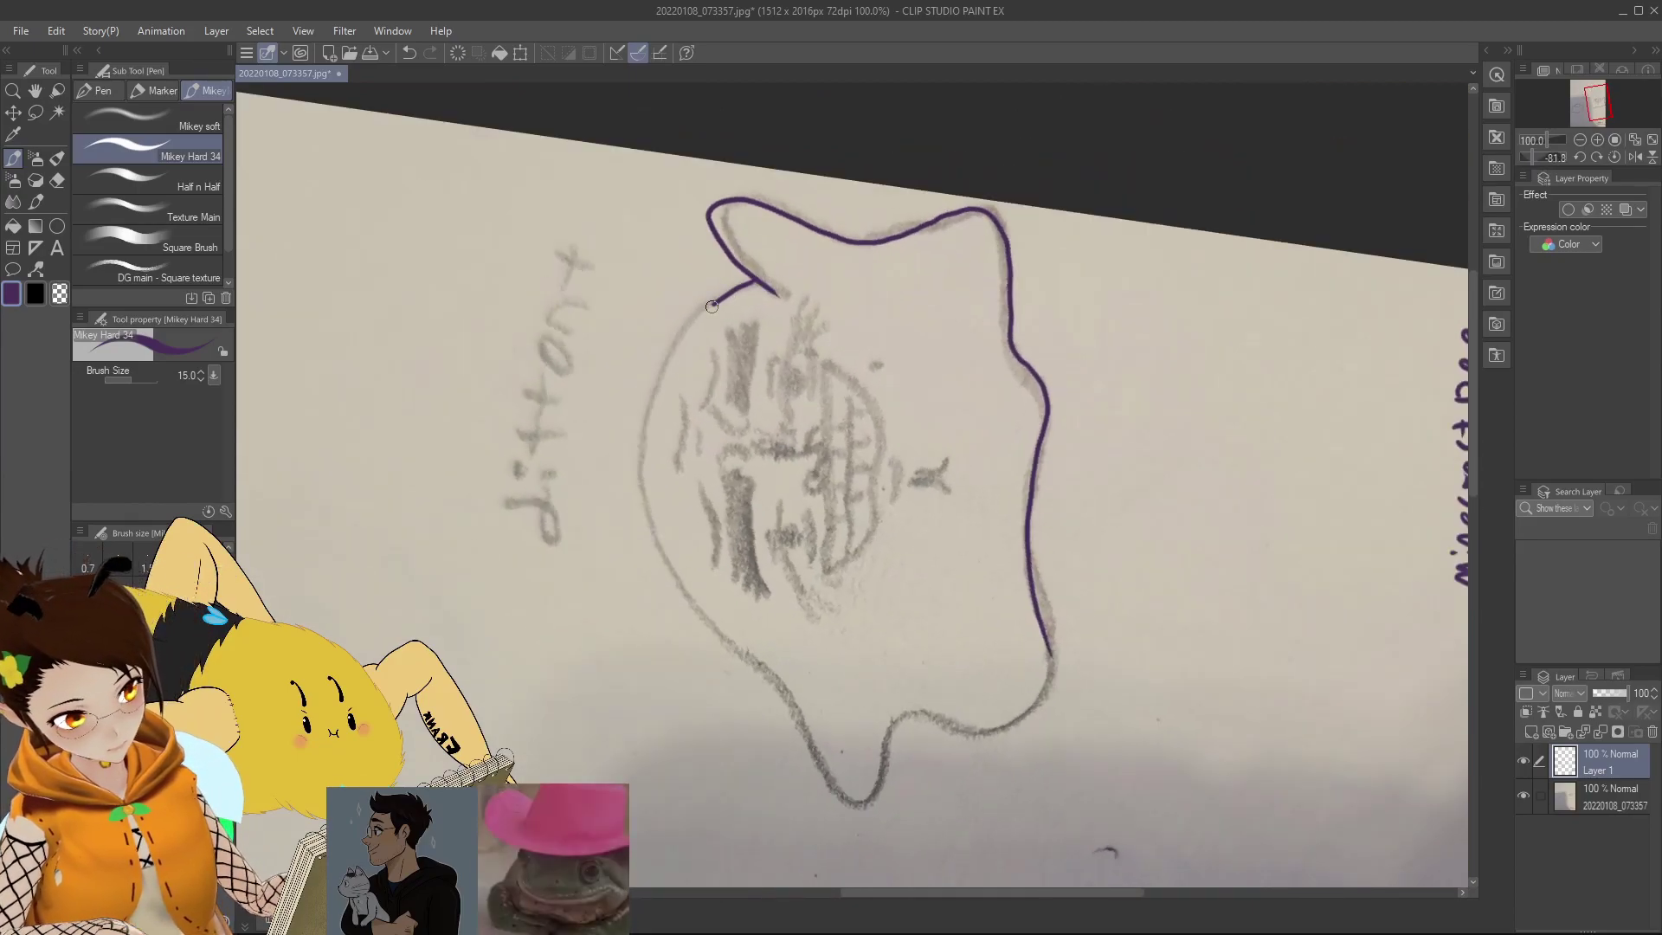
{"action": "mouse_move", "coordinate": [637, 426]}
{"action": "left_mouse_down"}
{"action": "mouse_move", "coordinate": [636, 506]}
{"action": "mouse_move", "coordinate": [659, 574]}
{"action": "mouse_move", "coordinate": [780, 696]}
{"action": "mouse_move", "coordinate": [835, 788]}
{"action": "mouse_move", "coordinate": [865, 804]}
{"action": "mouse_move", "coordinate": [891, 725]}
{"action": "left_mouse_up"}
{"action": "mouse_move", "coordinate": [1538, 152]}
{"action": "left_mouse_down"}
{"action": "mouse_move", "coordinate": [1554, 150]}
{"action": "mouse_move", "coordinate": [1539, 145]}
{"action": "left_mouse_up"}
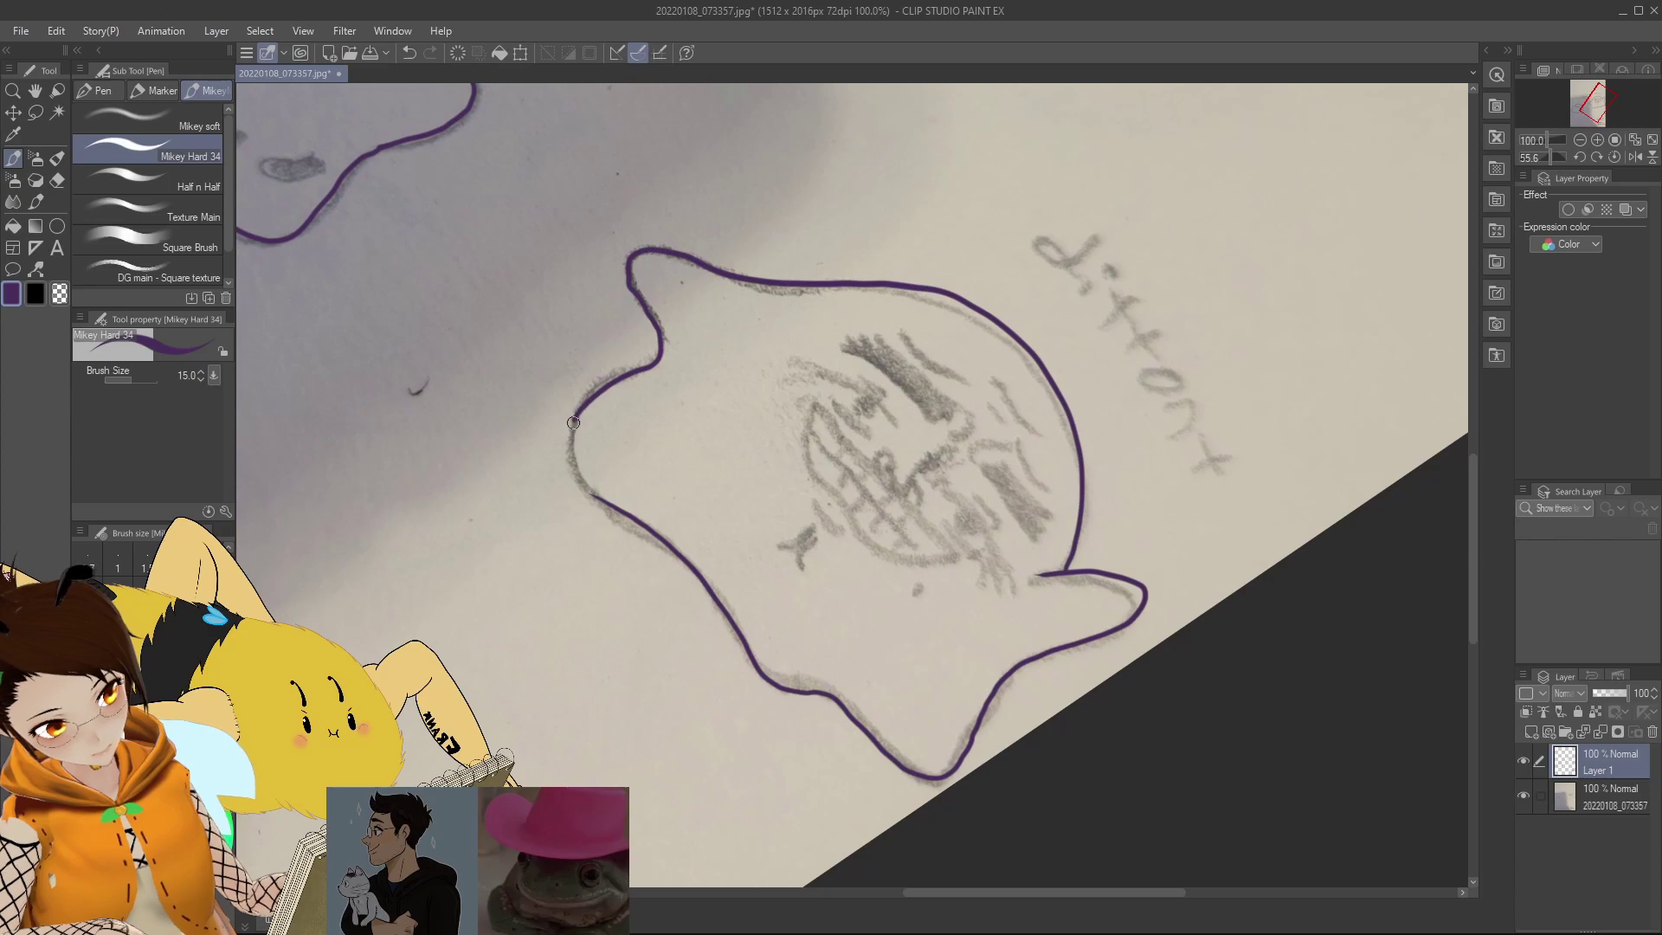
Step: Add a new layer above the outline layer and ink the dittont's shorter eyebrow on it as a solid dark purple bar with ragged ends
{"action": "mouse_move", "coordinate": [1550, 157]}
{"action": "left_mouse_down"}
{"action": "mouse_move", "coordinate": [1549, 137]}
{"action": "mouse_move", "coordinate": [1526, 151]}
{"action": "left_mouse_up"}
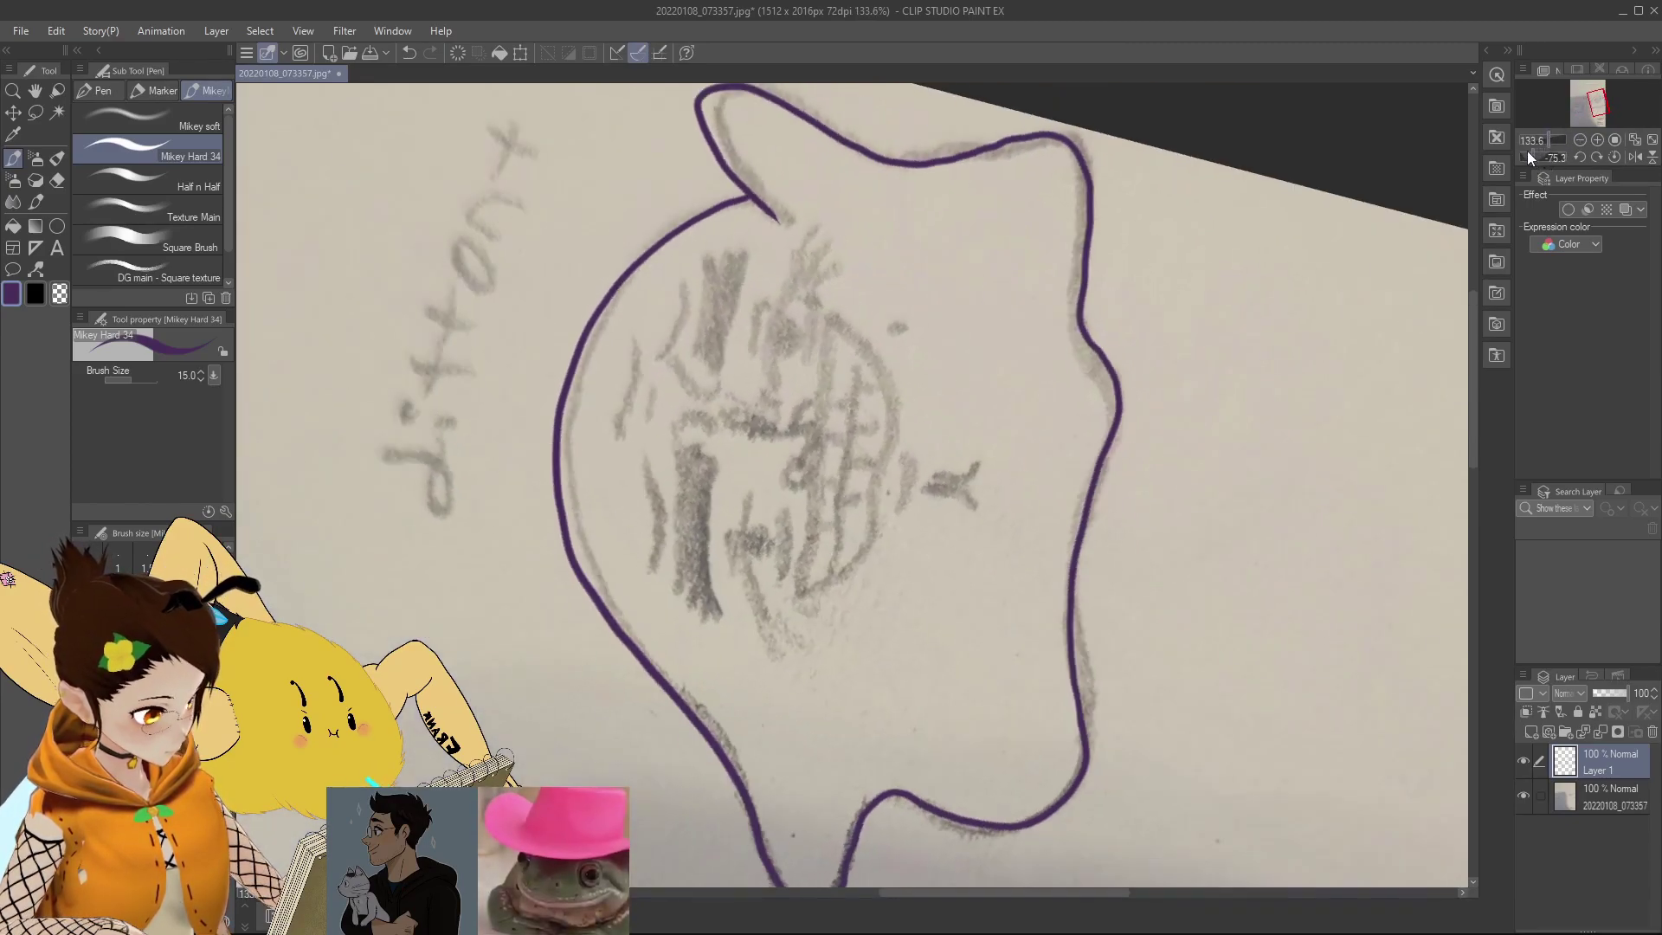
{"action": "left_click", "coordinate": [1532, 732]}
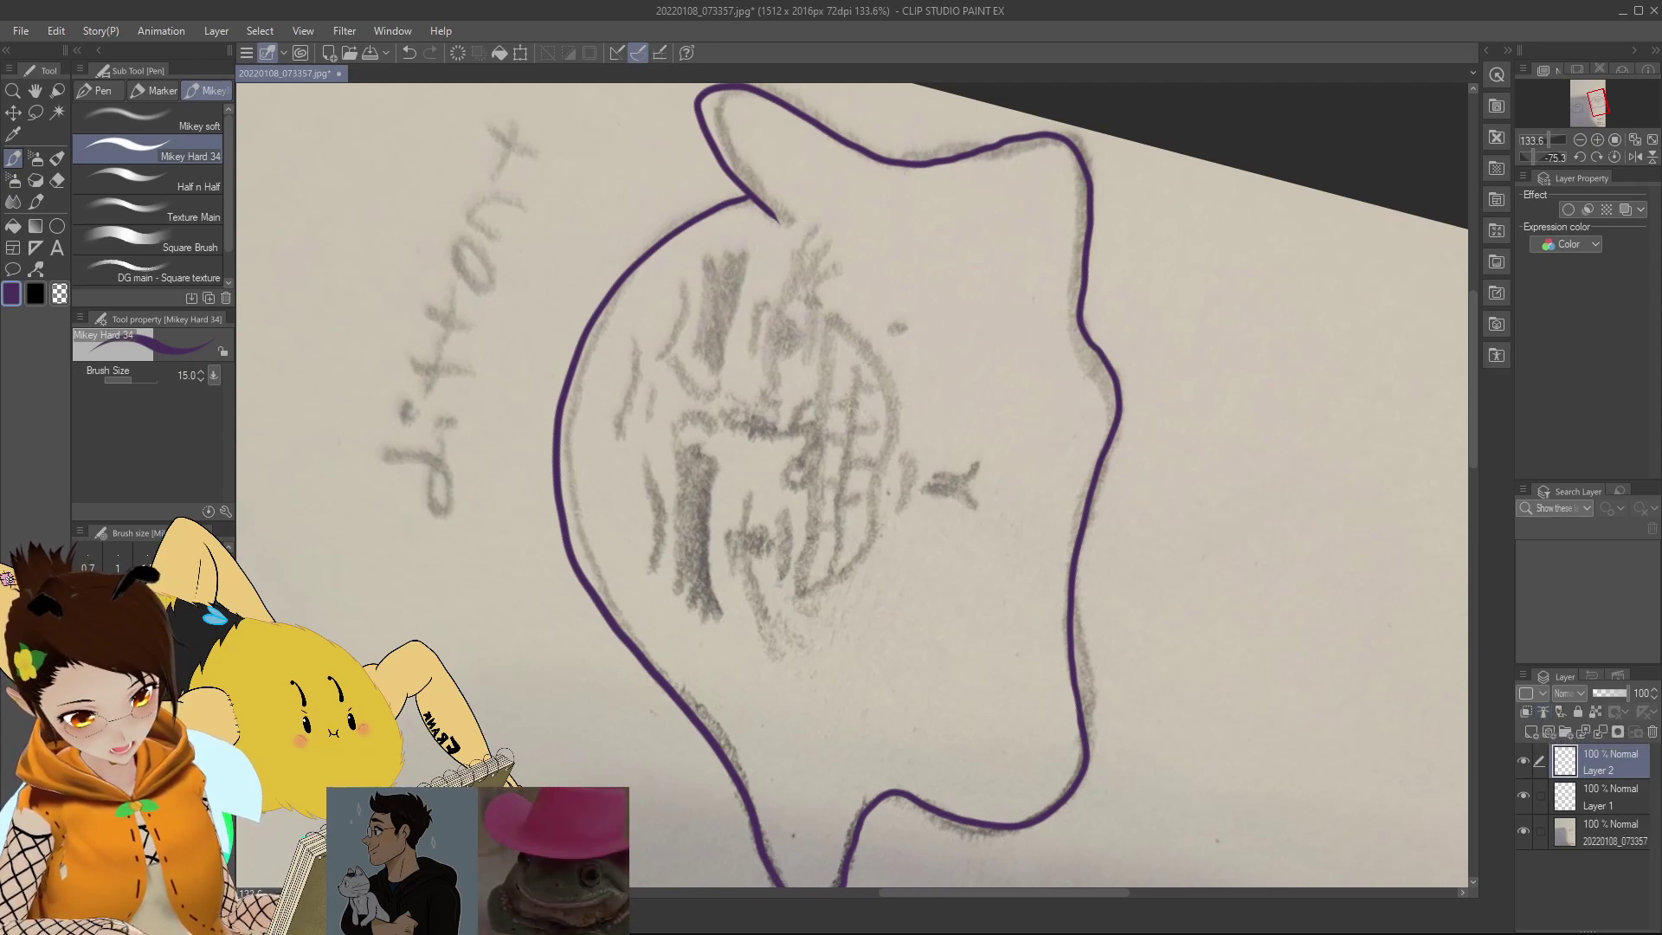
{"action": "left_click_drag", "start_coordinate": [746, 251], "coordinate": [721, 360]}
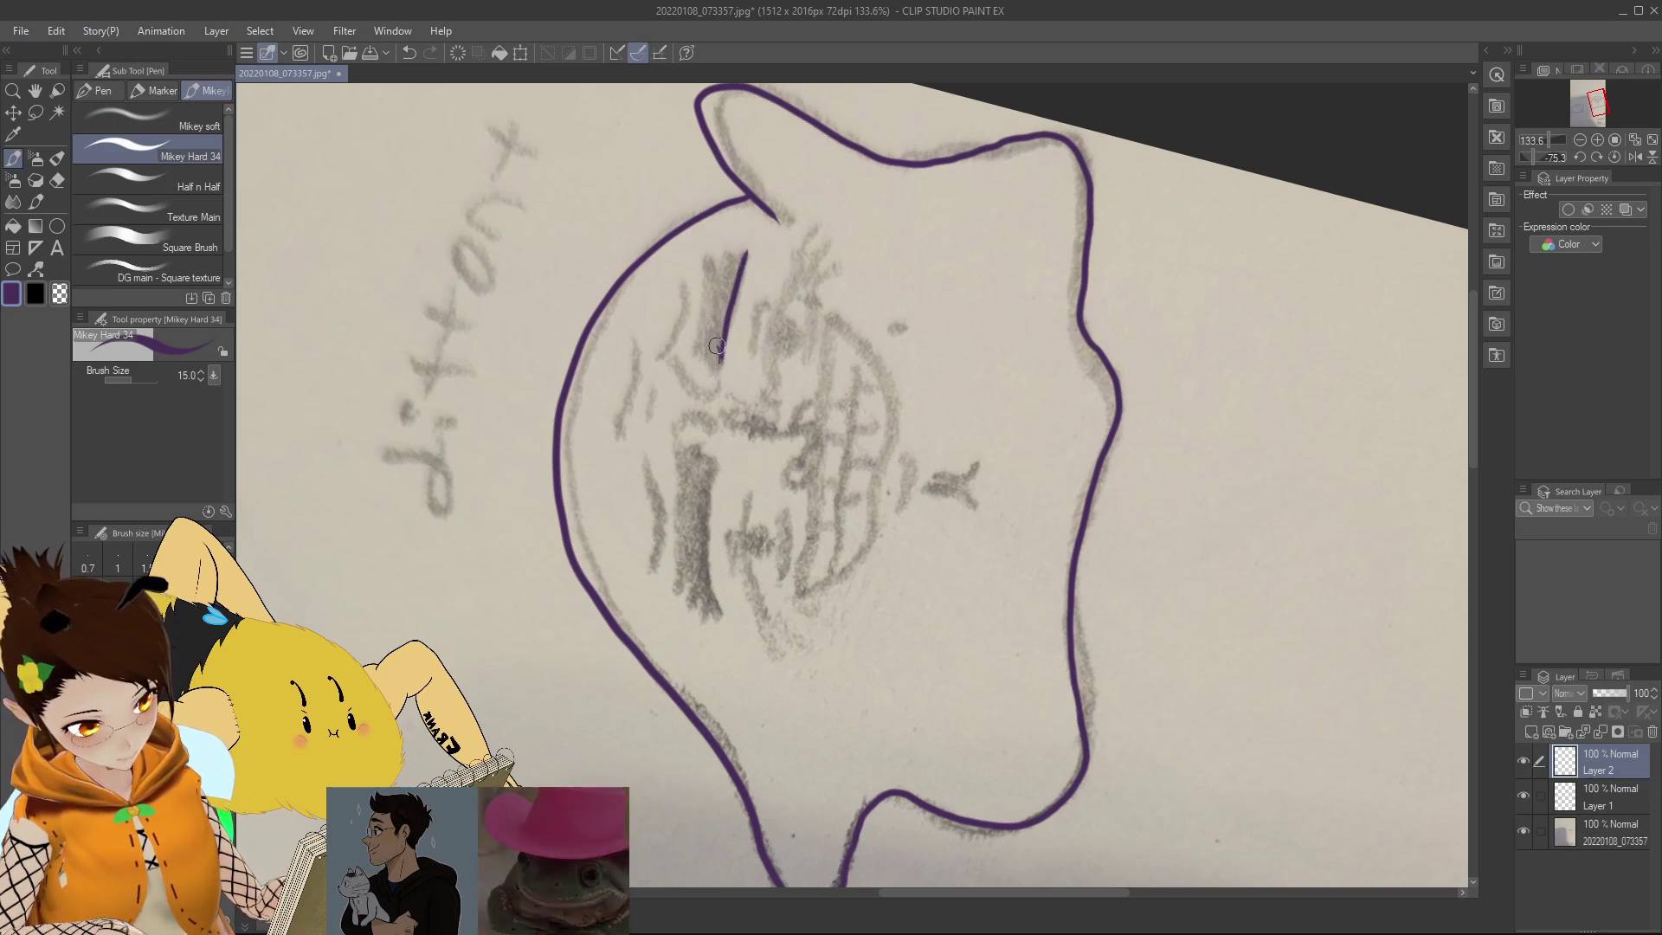
{"action": "mouse_move", "coordinate": [701, 356]}
{"action": "left_mouse_down"}
{"action": "mouse_move", "coordinate": [709, 247]}
{"action": "mouse_move", "coordinate": [715, 271]}
{"action": "mouse_move", "coordinate": [743, 252]}
{"action": "left_mouse_up"}
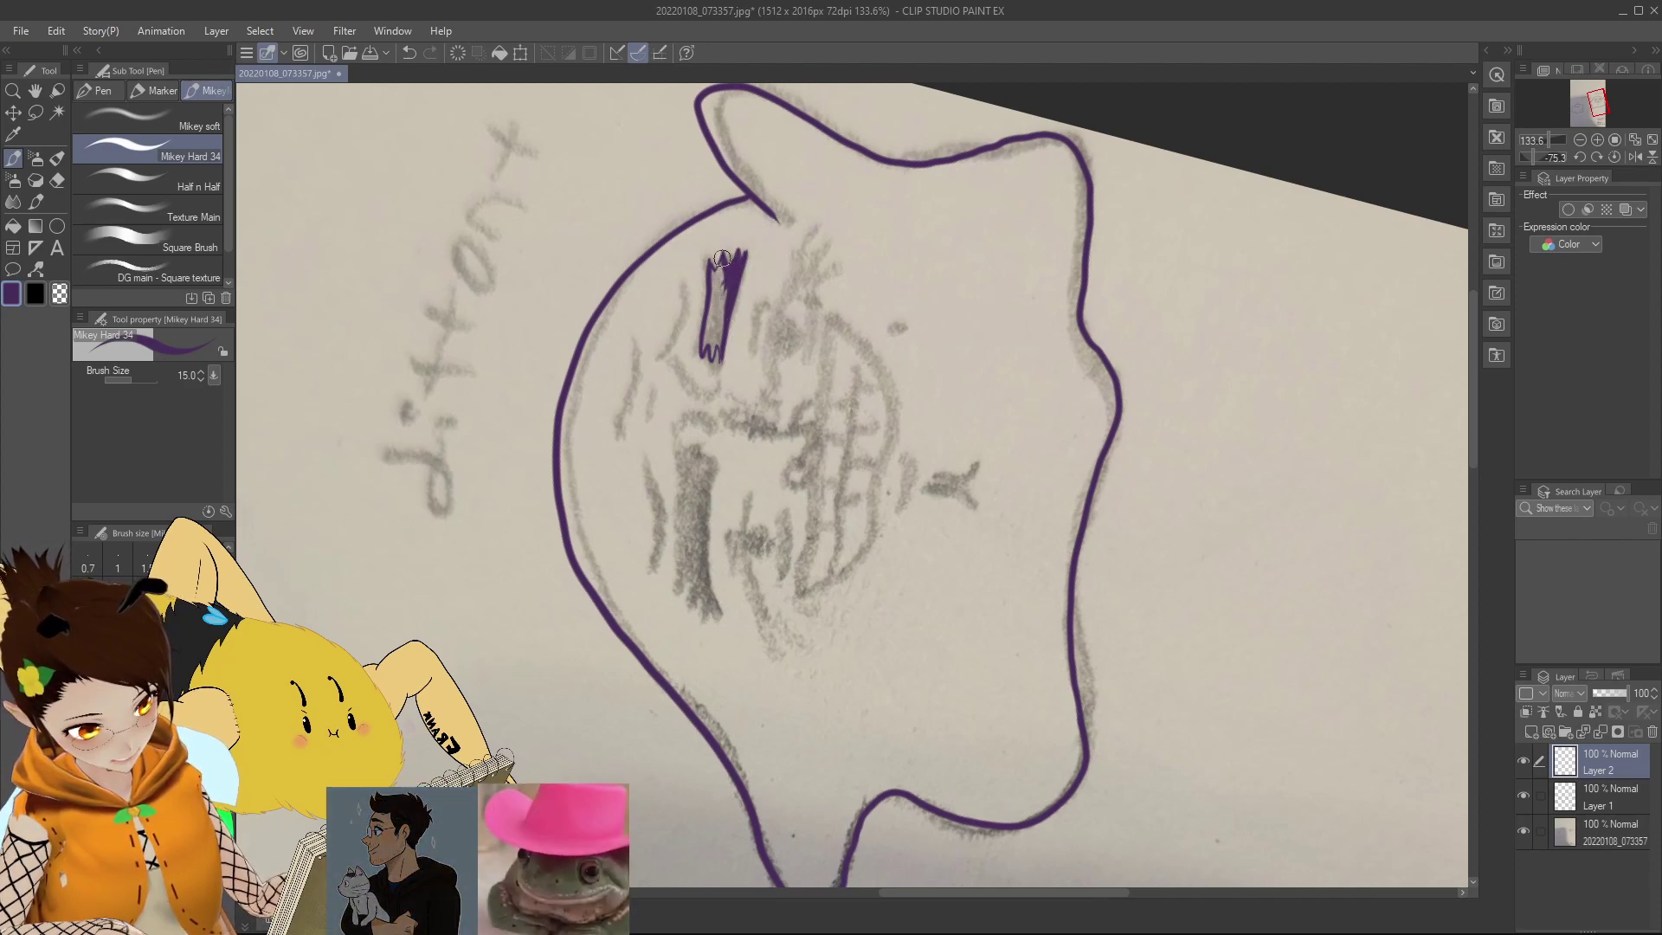
{"action": "left_click_drag", "start_coordinate": [722, 260], "coordinate": [713, 327]}
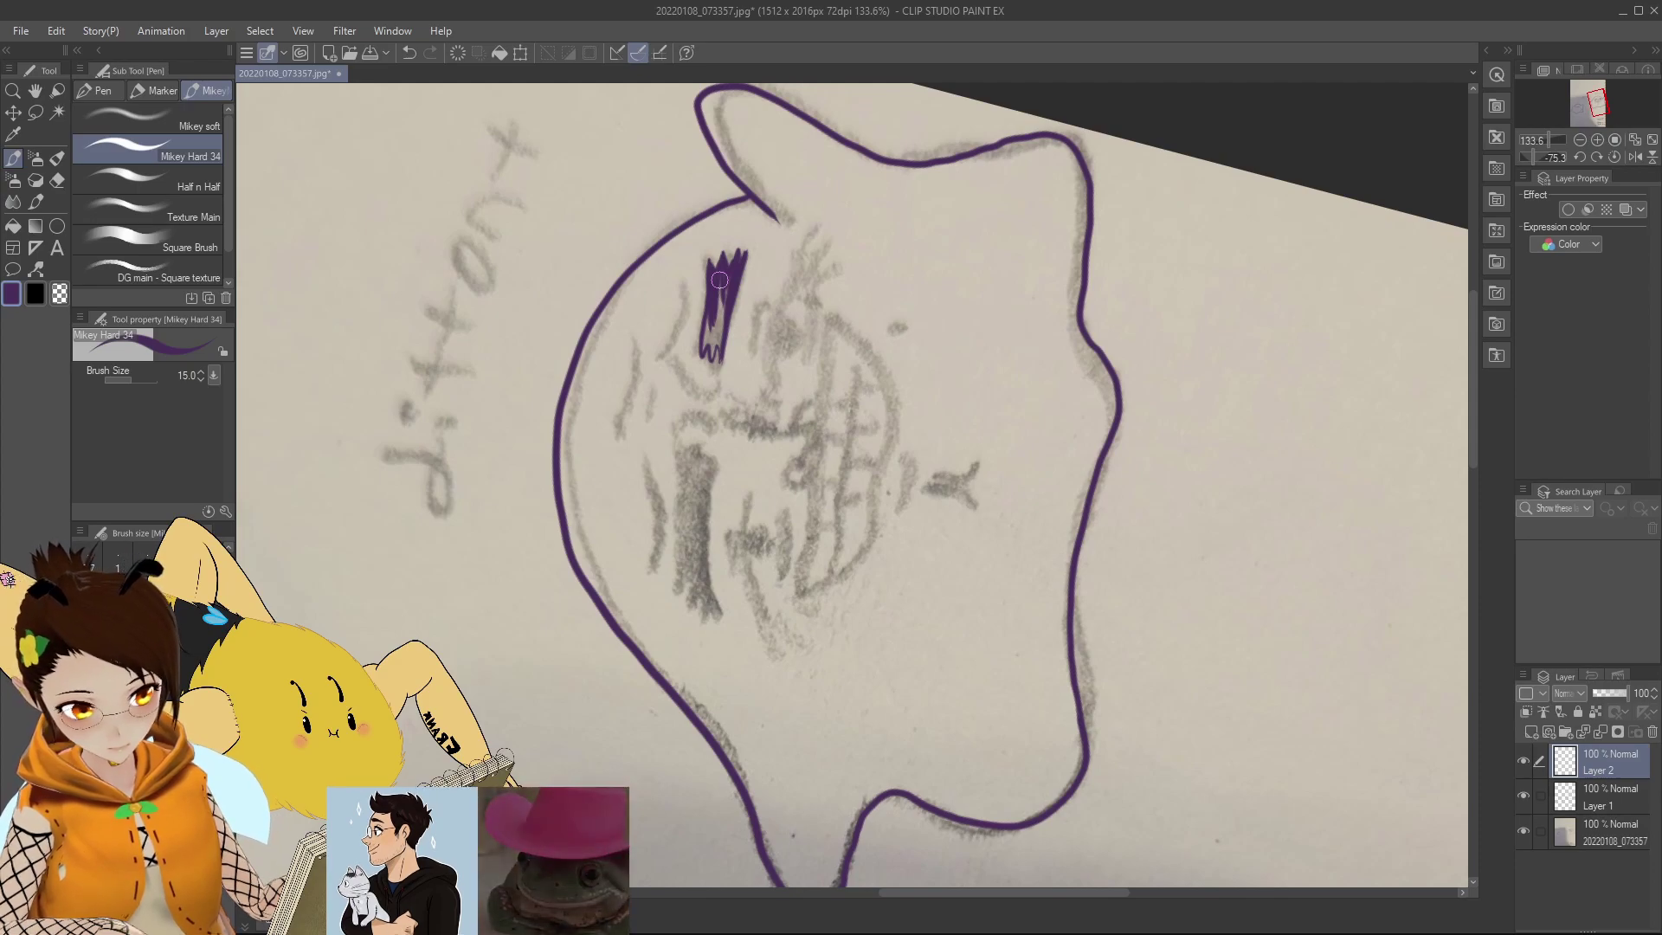
{"action": "mouse_move", "coordinate": [712, 325]}
{"action": "left_mouse_down"}
{"action": "mouse_move", "coordinate": [718, 289]}
{"action": "mouse_move", "coordinate": [710, 352]}
{"action": "left_mouse_up"}
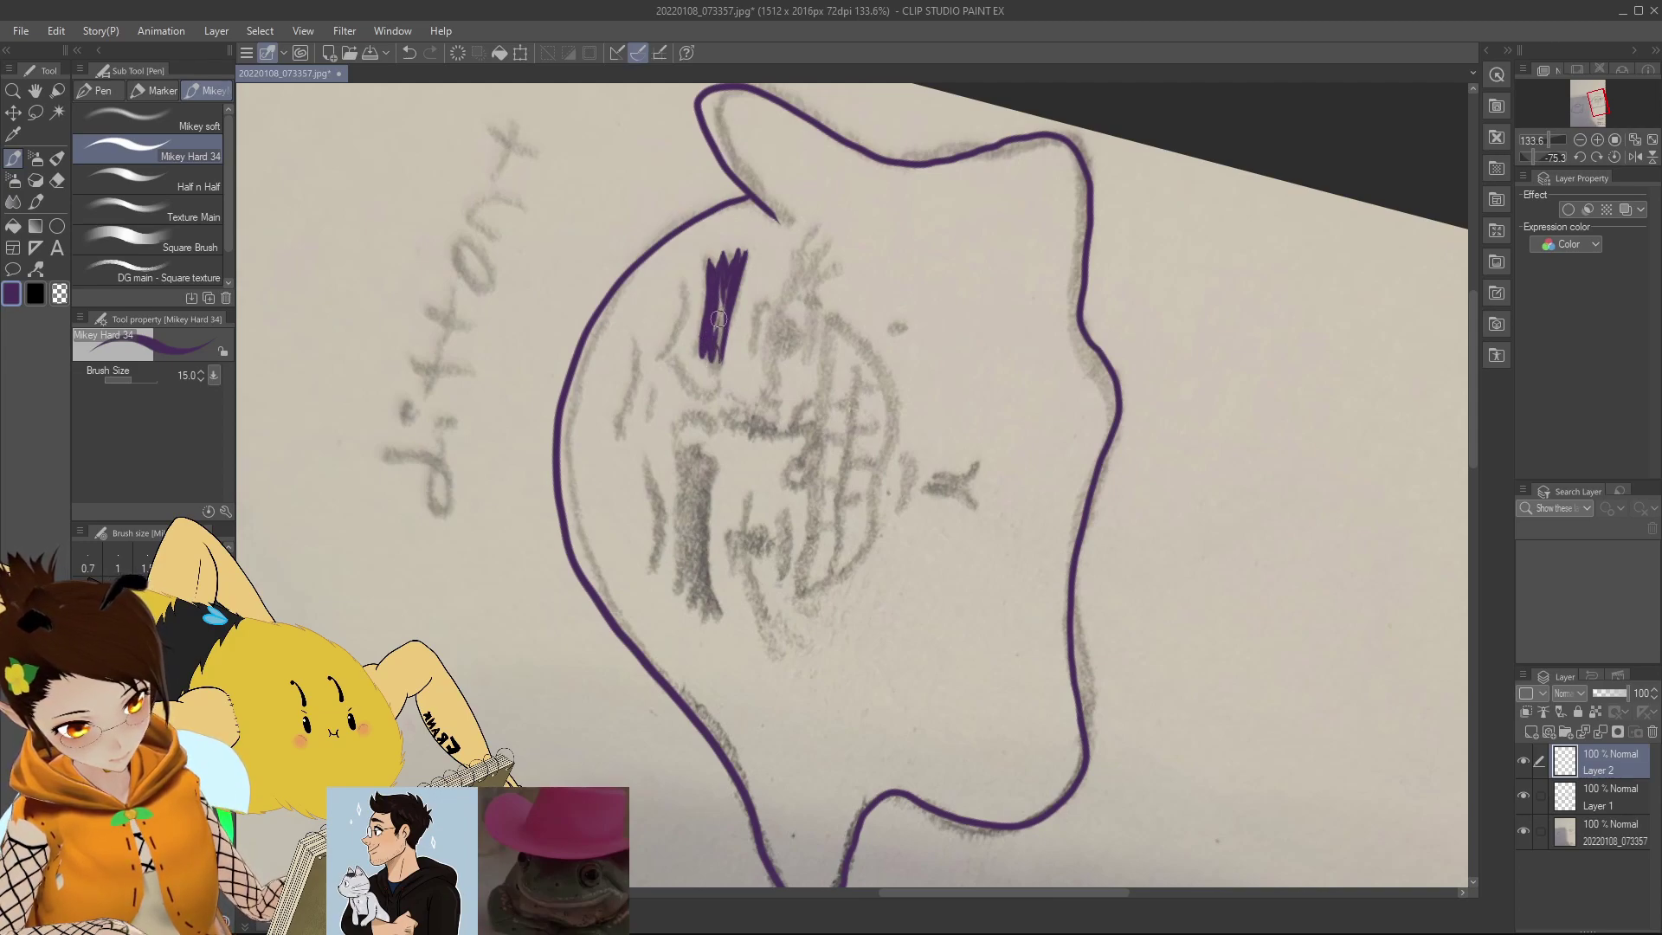
{"action": "left_click_drag", "start_coordinate": [721, 297], "coordinate": [719, 331]}
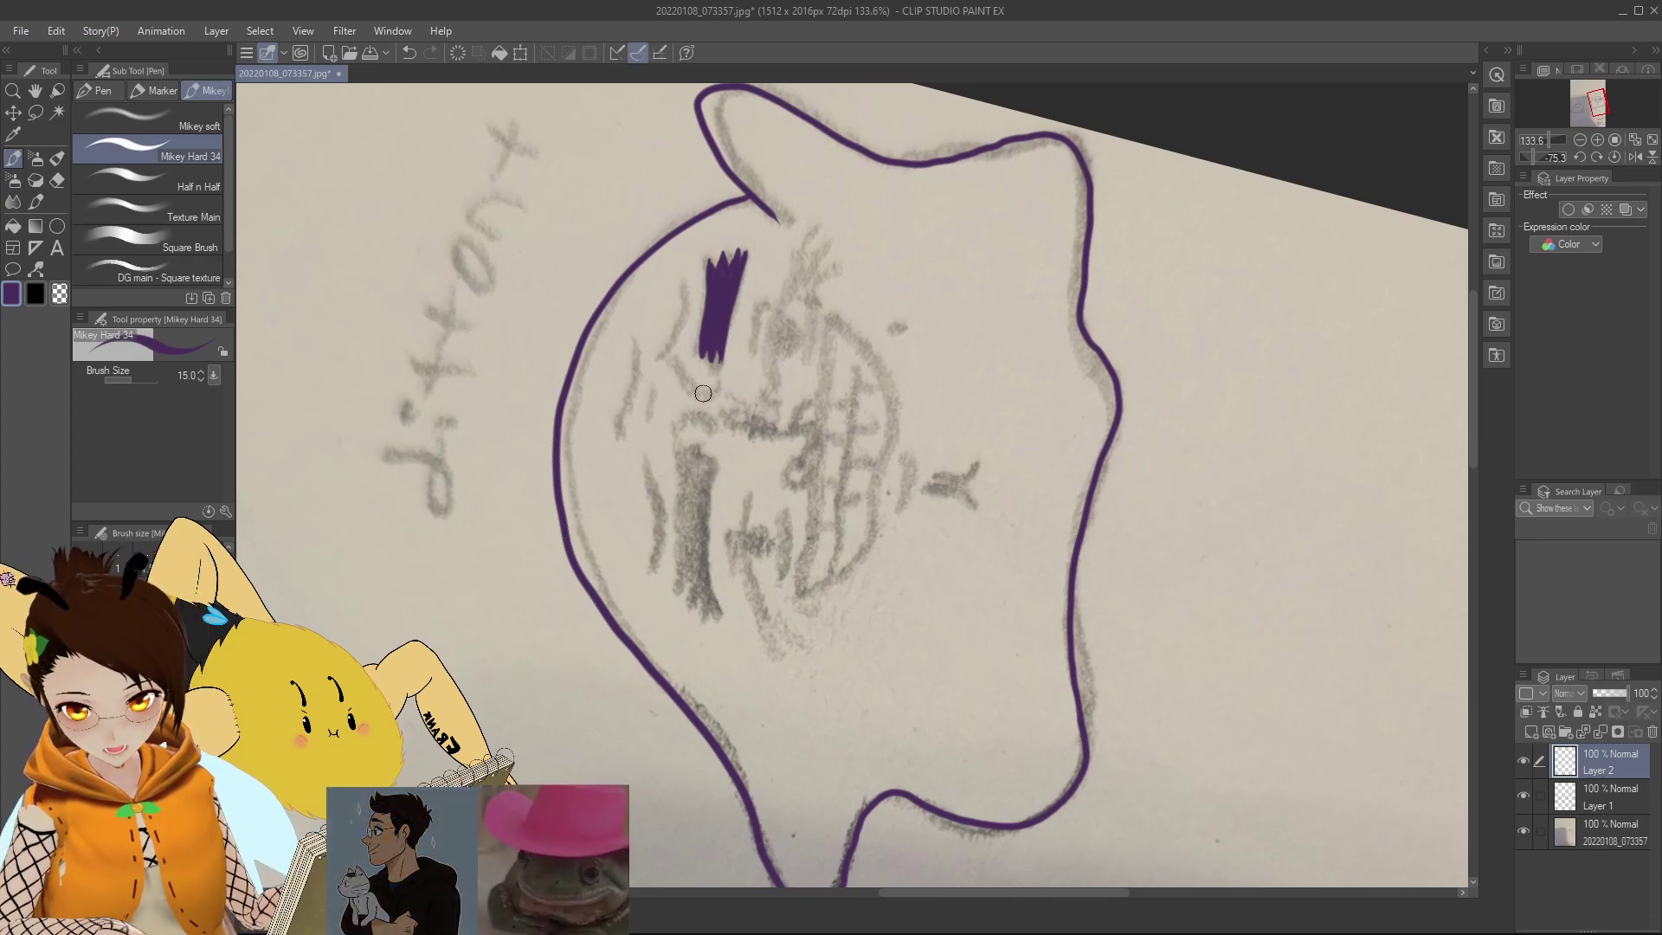
Step: Outline the dittont's longer eyebrow over the pencil sketch and fill it solid with dark purple
{"action": "mouse_move", "coordinate": [715, 460]}
{"action": "left_mouse_down"}
{"action": "mouse_move", "coordinate": [724, 615]}
{"action": "mouse_move", "coordinate": [705, 589]}
{"action": "mouse_move", "coordinate": [700, 613]}
{"action": "mouse_move", "coordinate": [673, 593]}
{"action": "mouse_move", "coordinate": [682, 442]}
{"action": "mouse_move", "coordinate": [714, 466]}
{"action": "mouse_move", "coordinate": [709, 512]}
{"action": "mouse_move", "coordinate": [701, 462]}
{"action": "mouse_move", "coordinate": [698, 551]}
{"action": "mouse_move", "coordinate": [694, 452]}
{"action": "mouse_move", "coordinate": [677, 522]}
{"action": "mouse_move", "coordinate": [683, 443]}
{"action": "mouse_move", "coordinate": [688, 505]}
{"action": "left_mouse_up"}
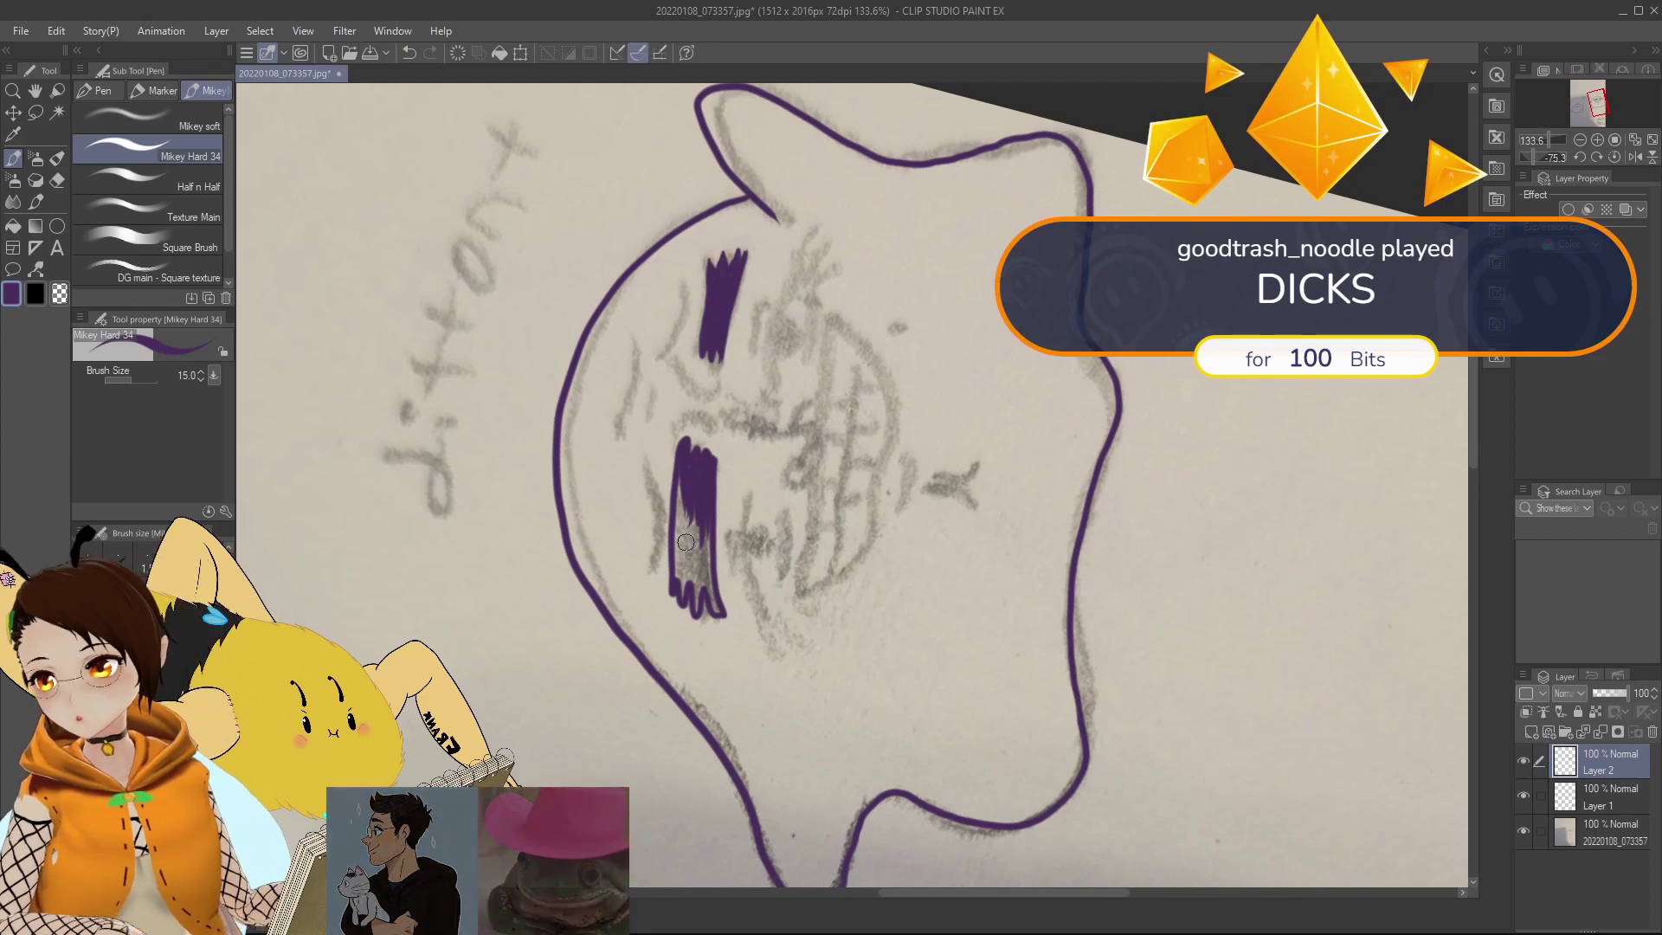
{"action": "mouse_move", "coordinate": [680, 477]}
{"action": "left_mouse_down"}
{"action": "mouse_move", "coordinate": [679, 542]}
{"action": "mouse_move", "coordinate": [686, 461]}
{"action": "mouse_move", "coordinate": [682, 593]}
{"action": "left_mouse_up"}
{"action": "mouse_move", "coordinate": [686, 486]}
{"action": "left_mouse_down"}
{"action": "mouse_move", "coordinate": [697, 569]}
{"action": "mouse_move", "coordinate": [704, 528]}
{"action": "left_mouse_up"}
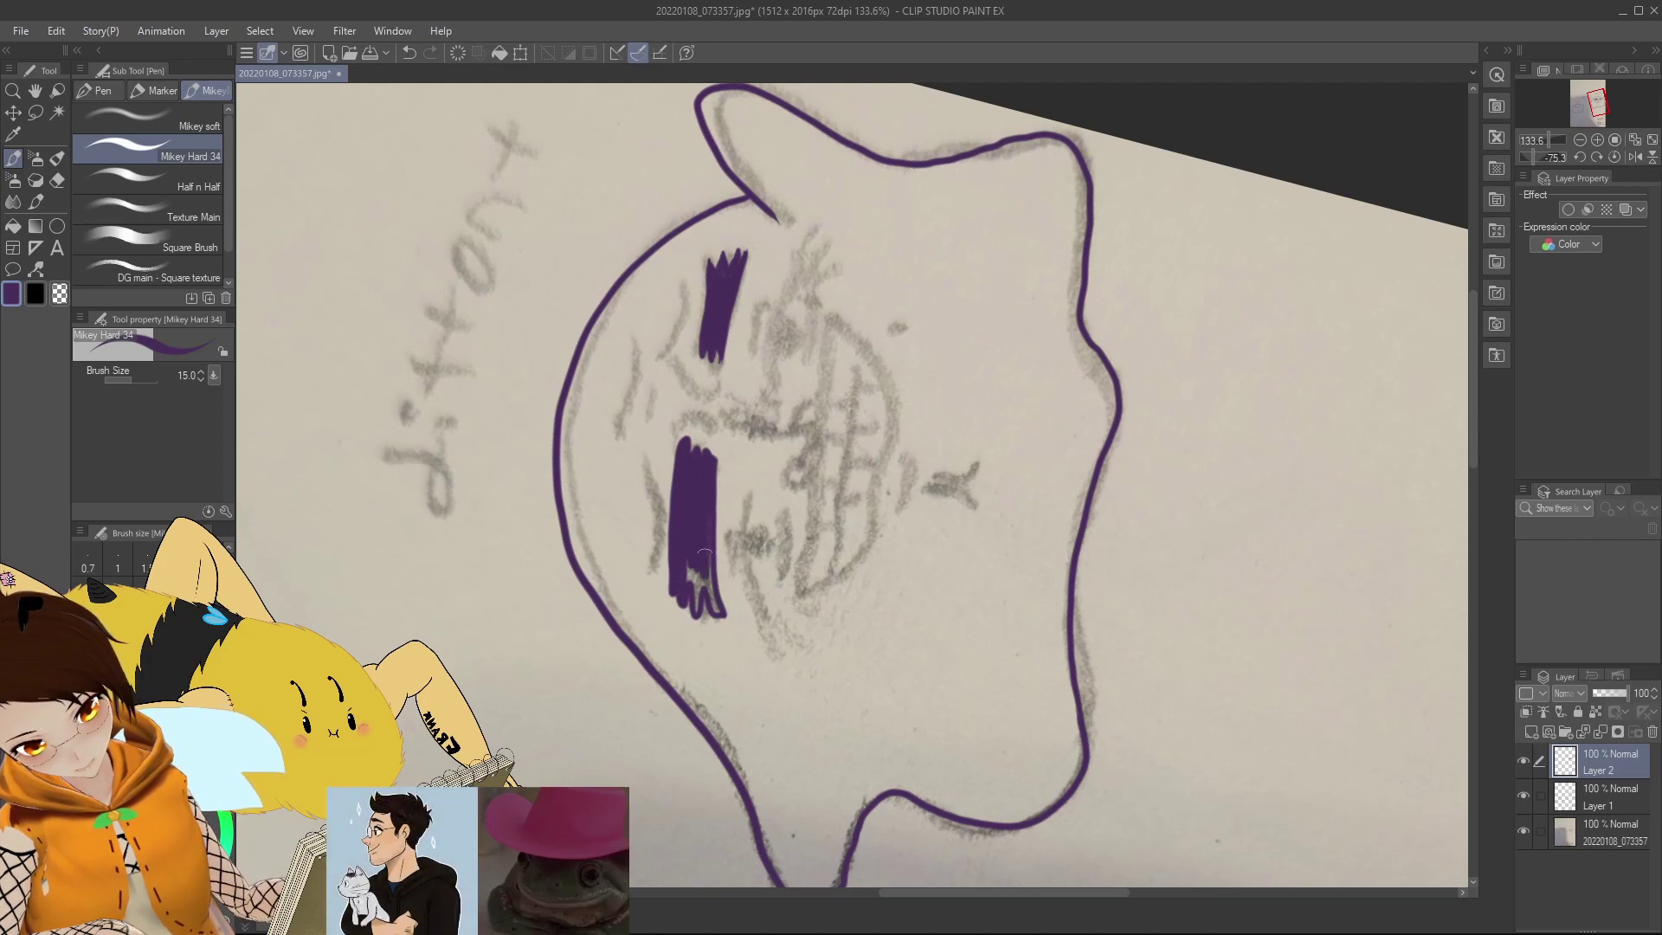
{"action": "left_click_drag", "start_coordinate": [715, 604], "coordinate": [694, 572]}
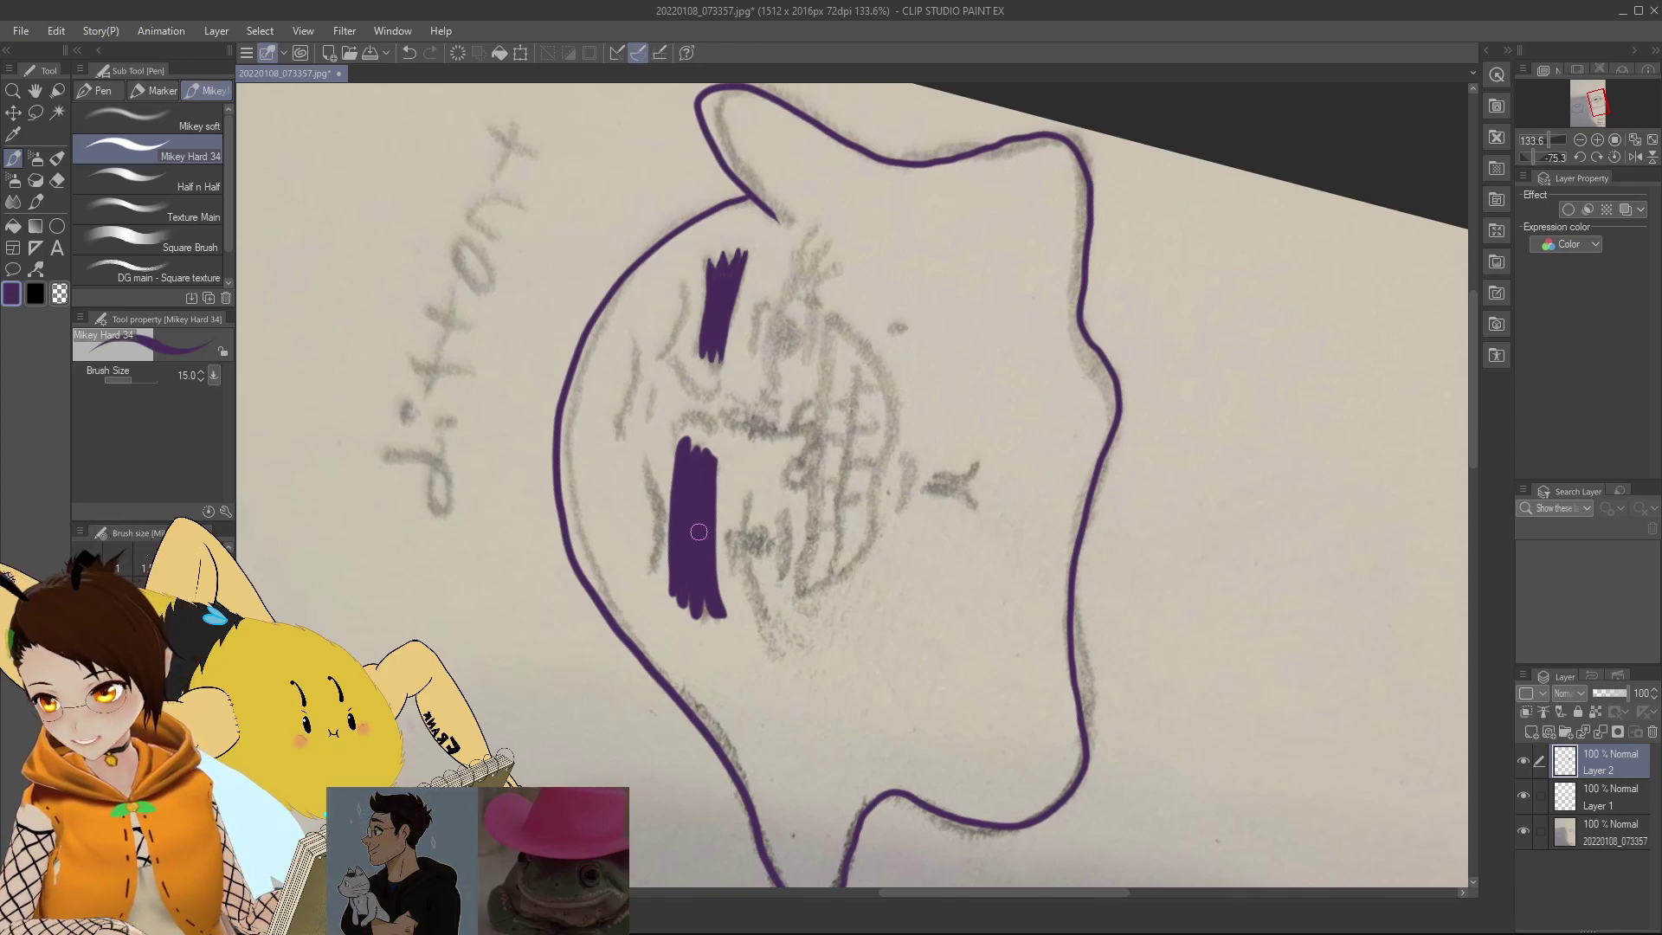
Step: Ink the frown creases between the dittont's eyebrows and the thin forehead wrinkles above them in dark purple
{"action": "mouse_move", "coordinate": [689, 376]}
{"action": "left_mouse_down"}
{"action": "mouse_move", "coordinate": [719, 384]}
{"action": "mouse_move", "coordinate": [693, 423]}
{"action": "mouse_move", "coordinate": [718, 435]}
{"action": "left_mouse_up"}
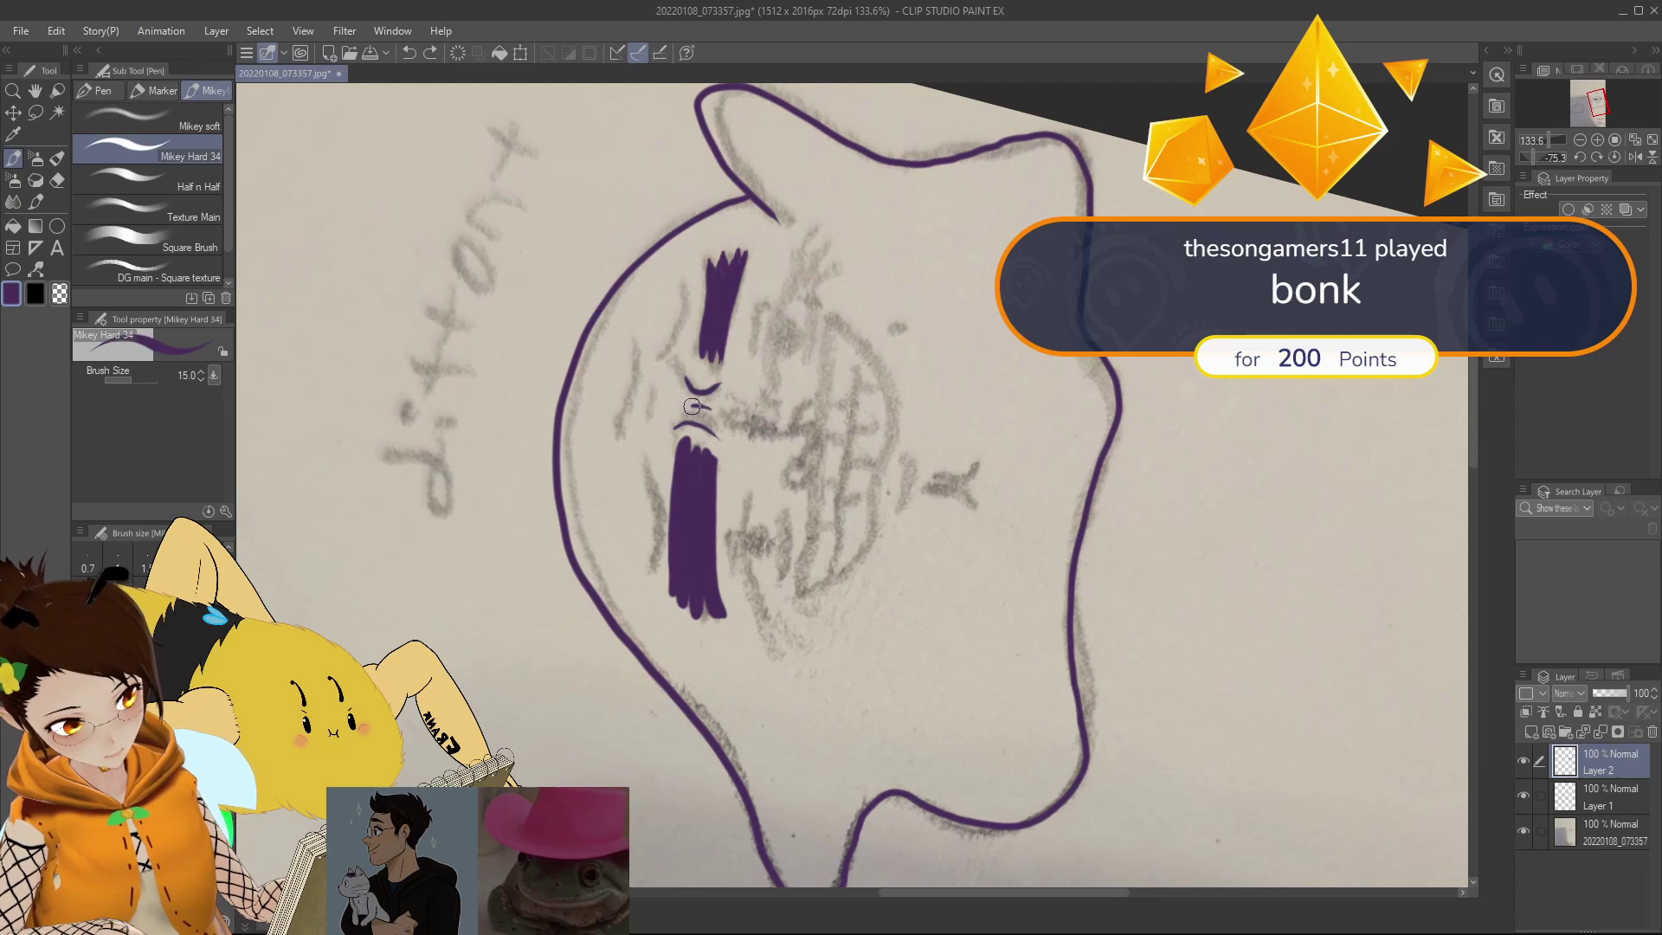
{"action": "left_click_drag", "start_coordinate": [680, 408], "coordinate": [703, 407]}
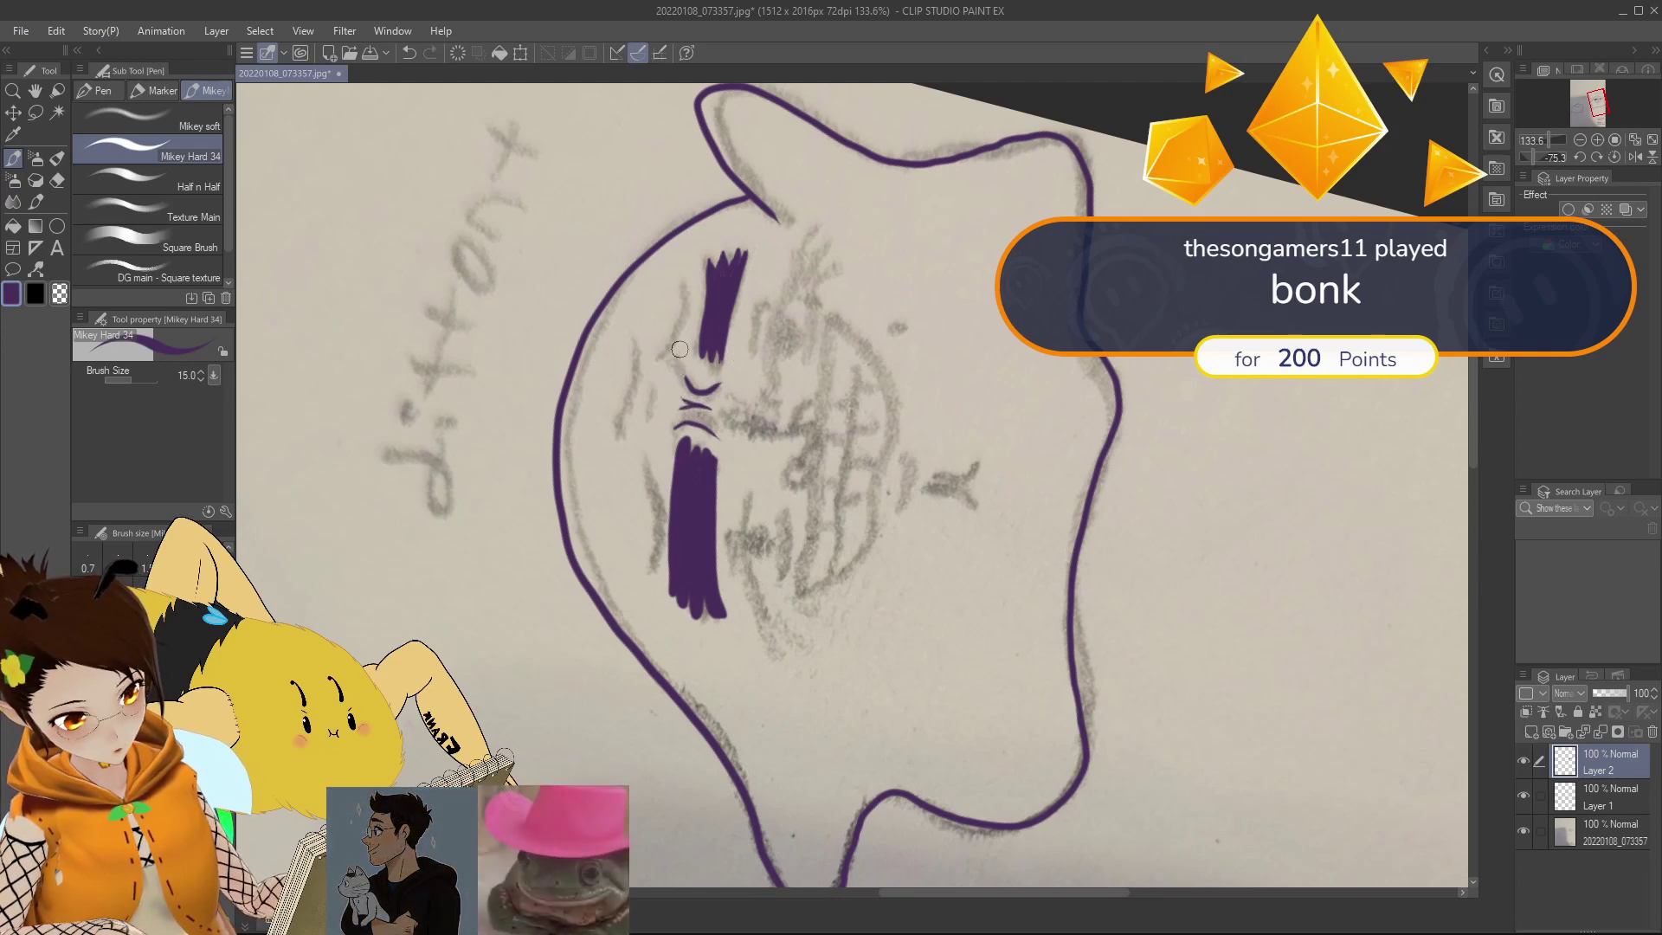
{"action": "left_click_drag", "start_coordinate": [664, 348], "coordinate": [689, 282]}
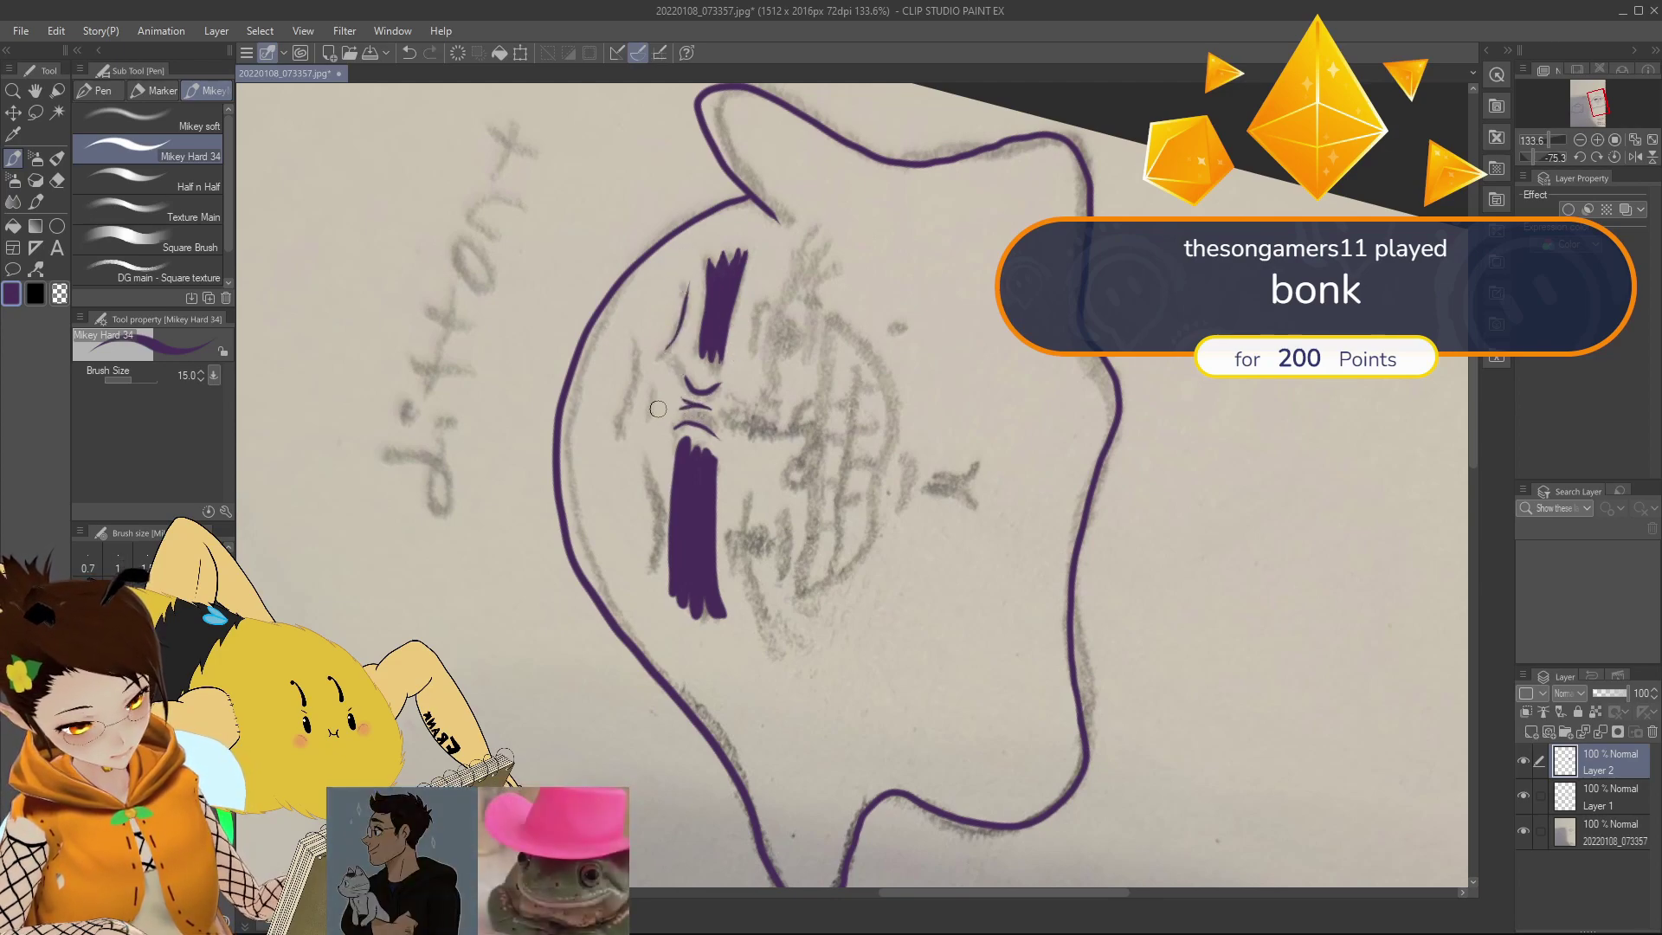
{"action": "left_click_drag", "start_coordinate": [647, 455], "coordinate": [655, 551]}
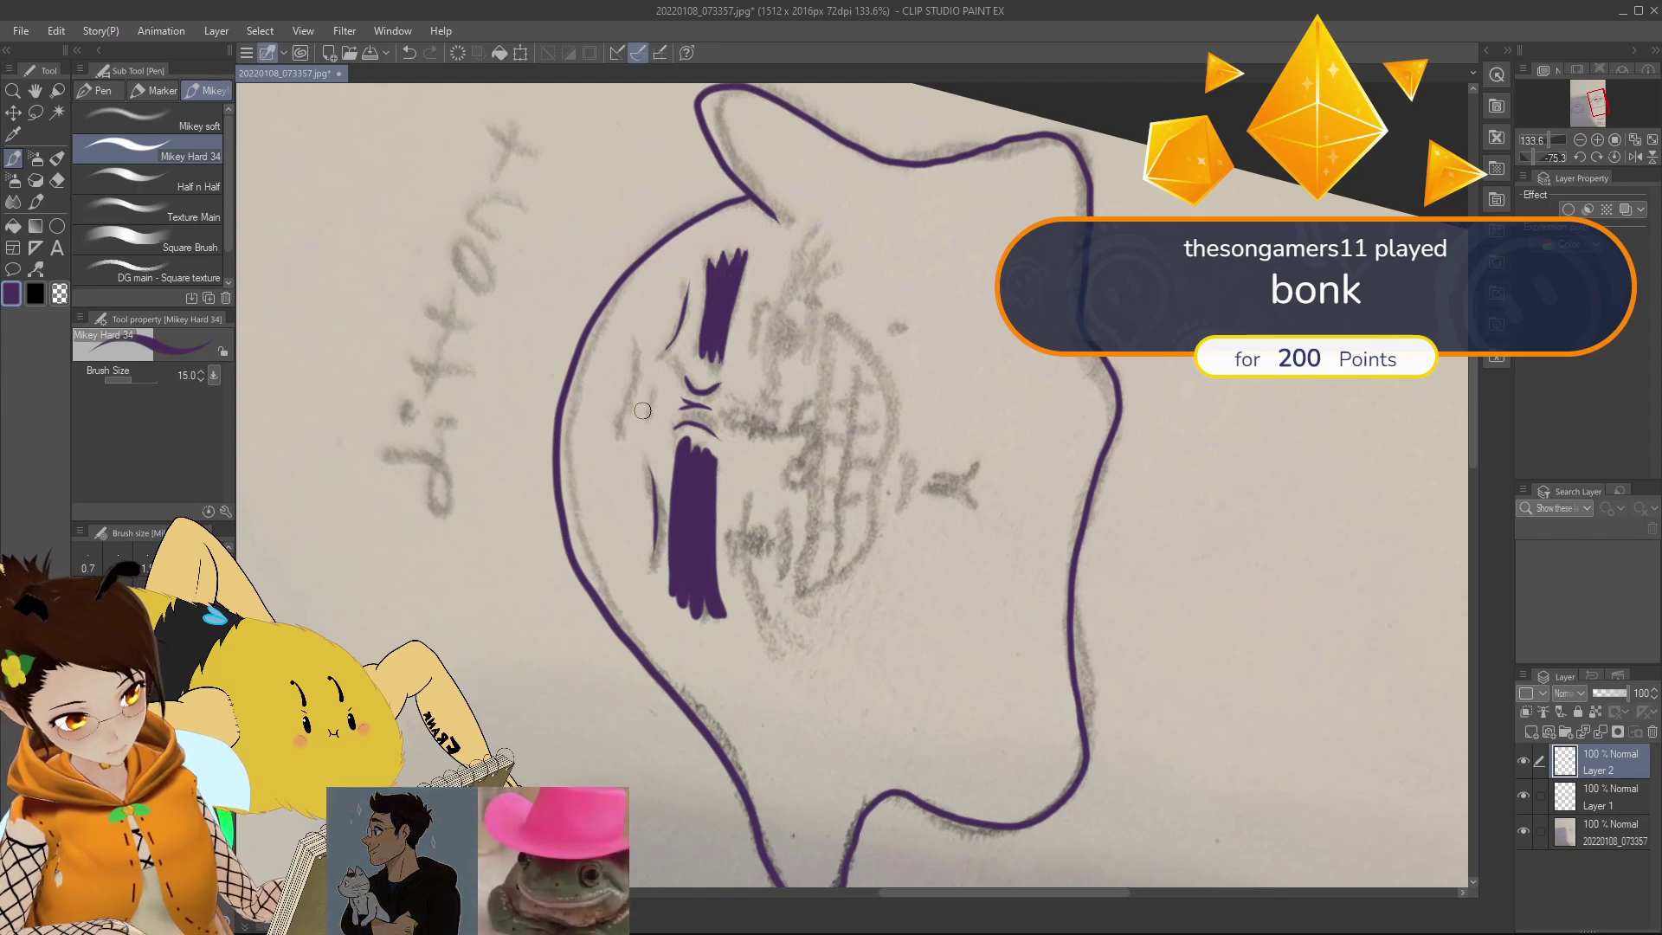
{"action": "left_click_drag", "start_coordinate": [638, 367], "coordinate": [617, 429]}
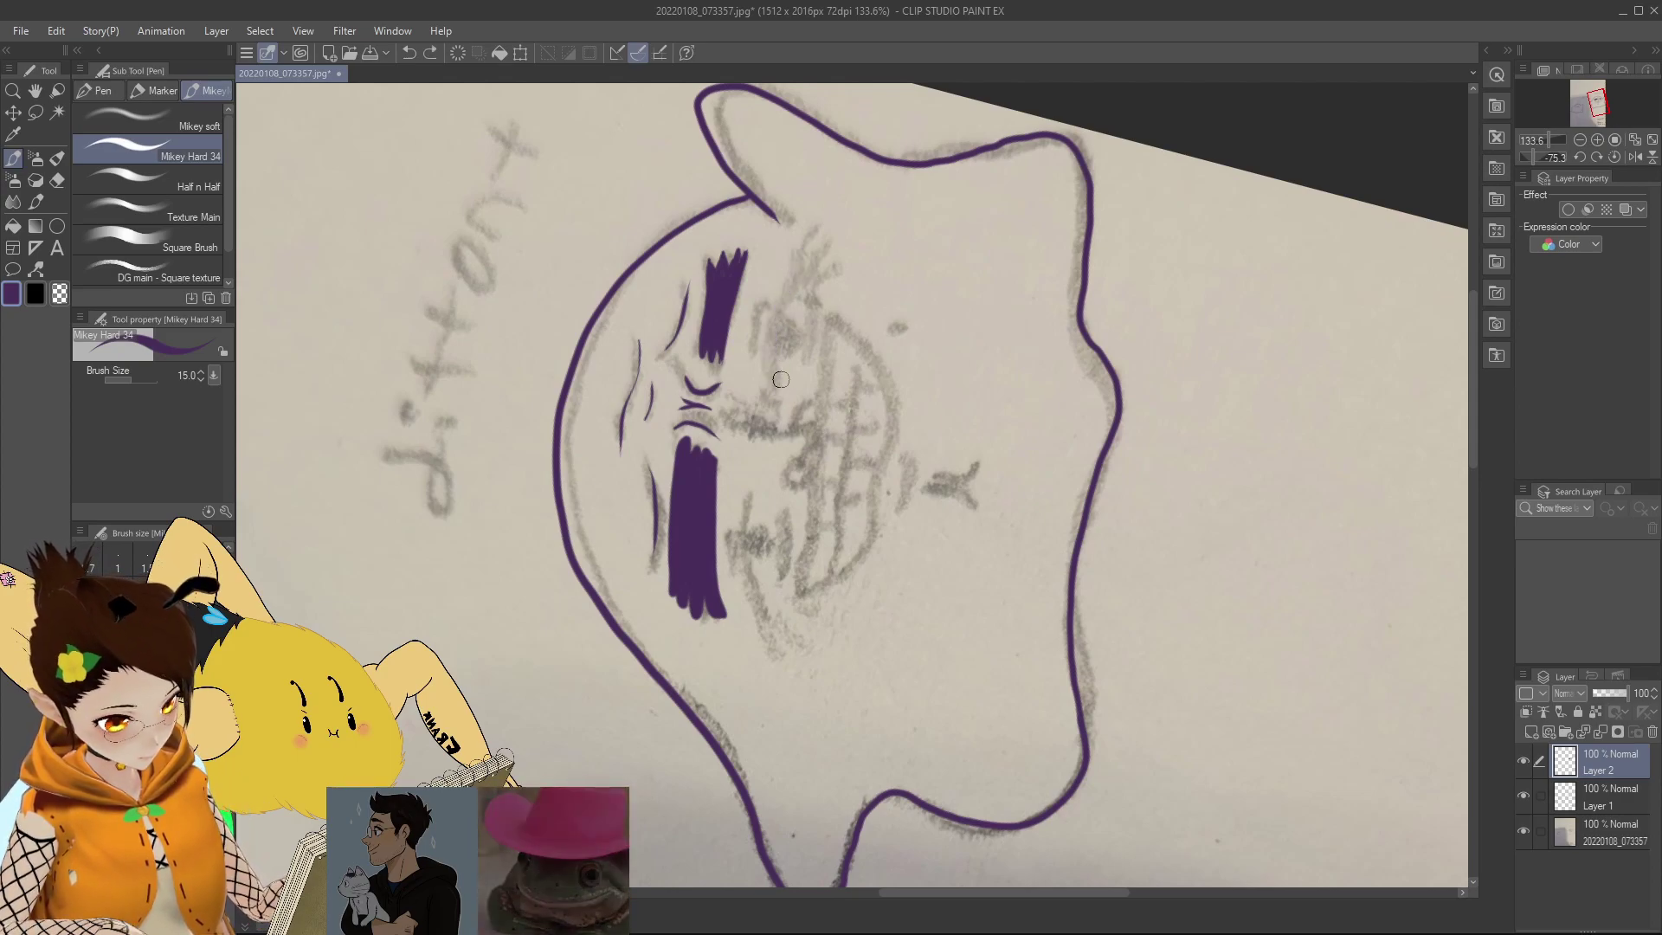
Step: Ink the eye beneath the shorter eyebrow with its solid pupil, and outline the eye beneath the longer eyebrow
{"action": "mouse_move", "coordinate": [771, 391]}
{"action": "left_mouse_down"}
{"action": "mouse_move", "coordinate": [797, 271]}
{"action": "mouse_move", "coordinate": [806, 384]}
{"action": "mouse_move", "coordinate": [777, 360]}
{"action": "mouse_move", "coordinate": [791, 323]}
{"action": "mouse_move", "coordinate": [778, 359]}
{"action": "mouse_move", "coordinate": [790, 327]}
{"action": "left_mouse_up"}
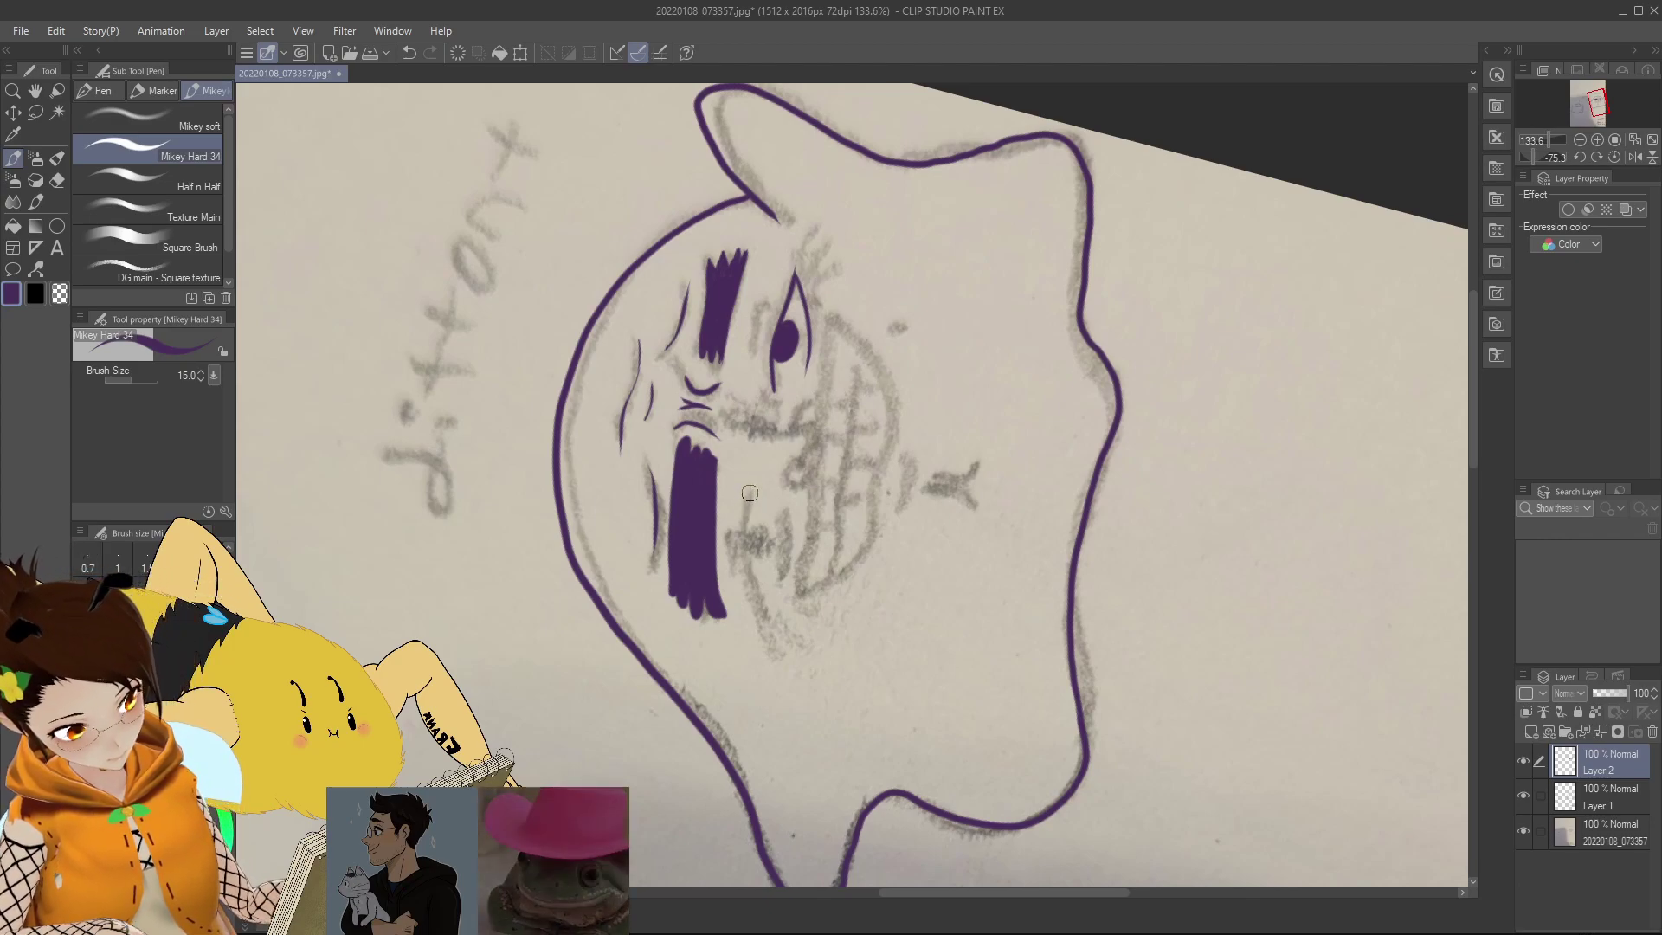
{"action": "mouse_move", "coordinate": [746, 498]}
{"action": "left_mouse_down"}
{"action": "mouse_move", "coordinate": [754, 574]}
{"action": "mouse_move", "coordinate": [775, 579]}
{"action": "mouse_move", "coordinate": [762, 607]}
{"action": "mouse_move", "coordinate": [782, 519]}
{"action": "left_mouse_up"}
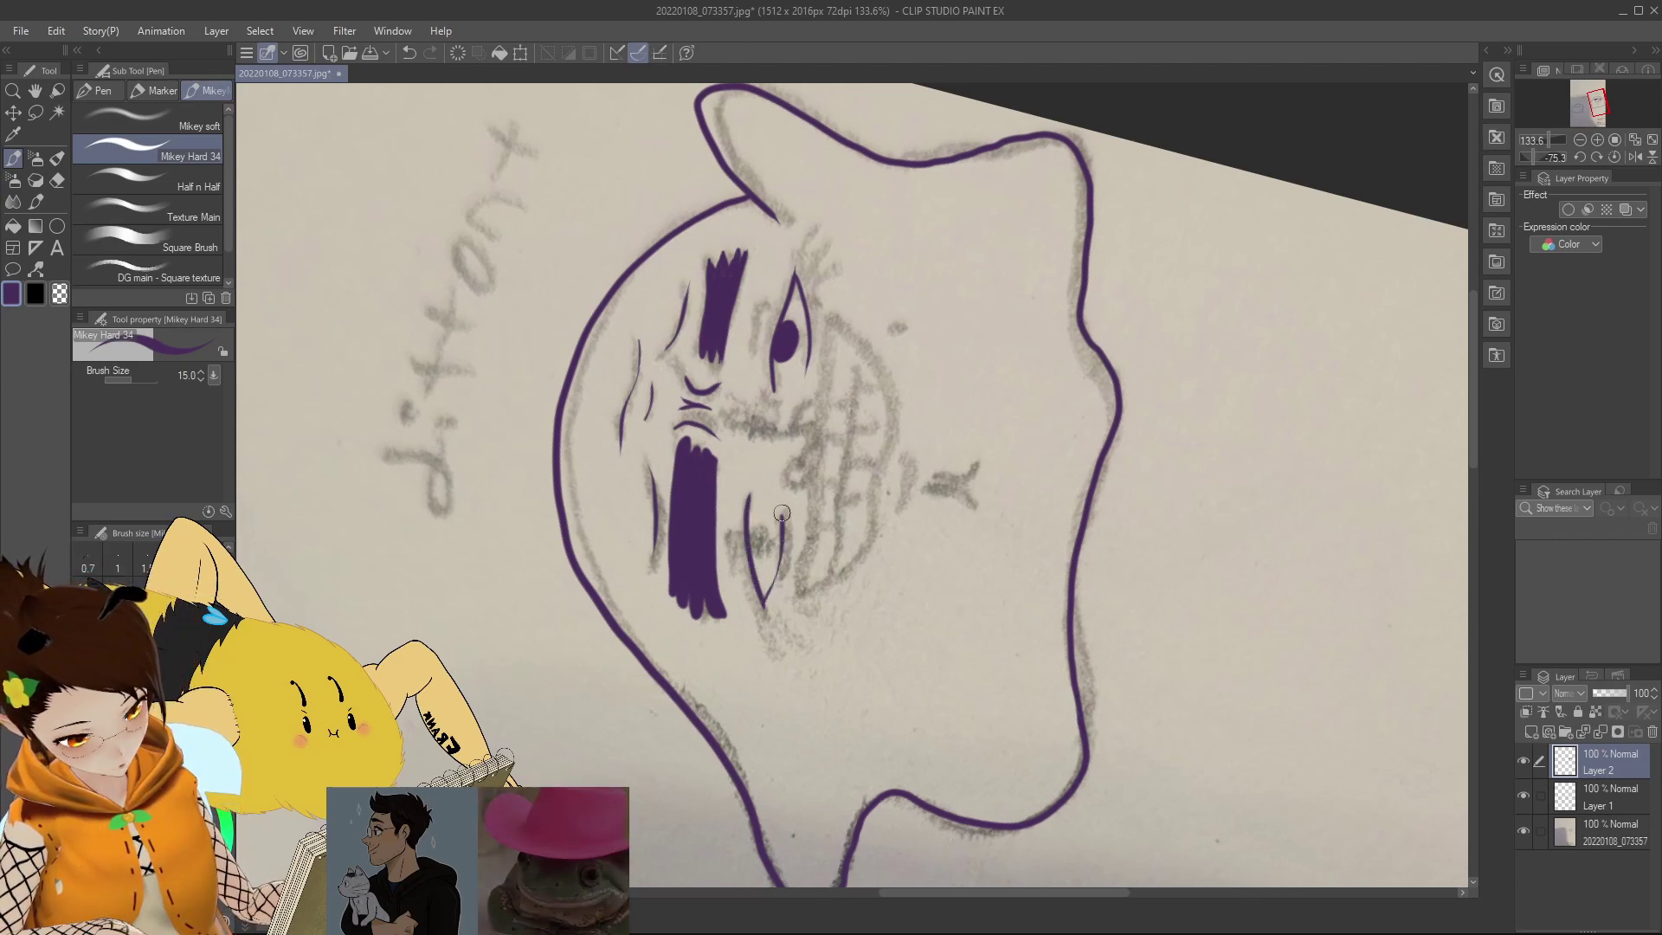
{"action": "key", "text": "ctrl+z"}
{"action": "left_click_drag", "start_coordinate": [761, 610], "coordinate": [784, 546]}
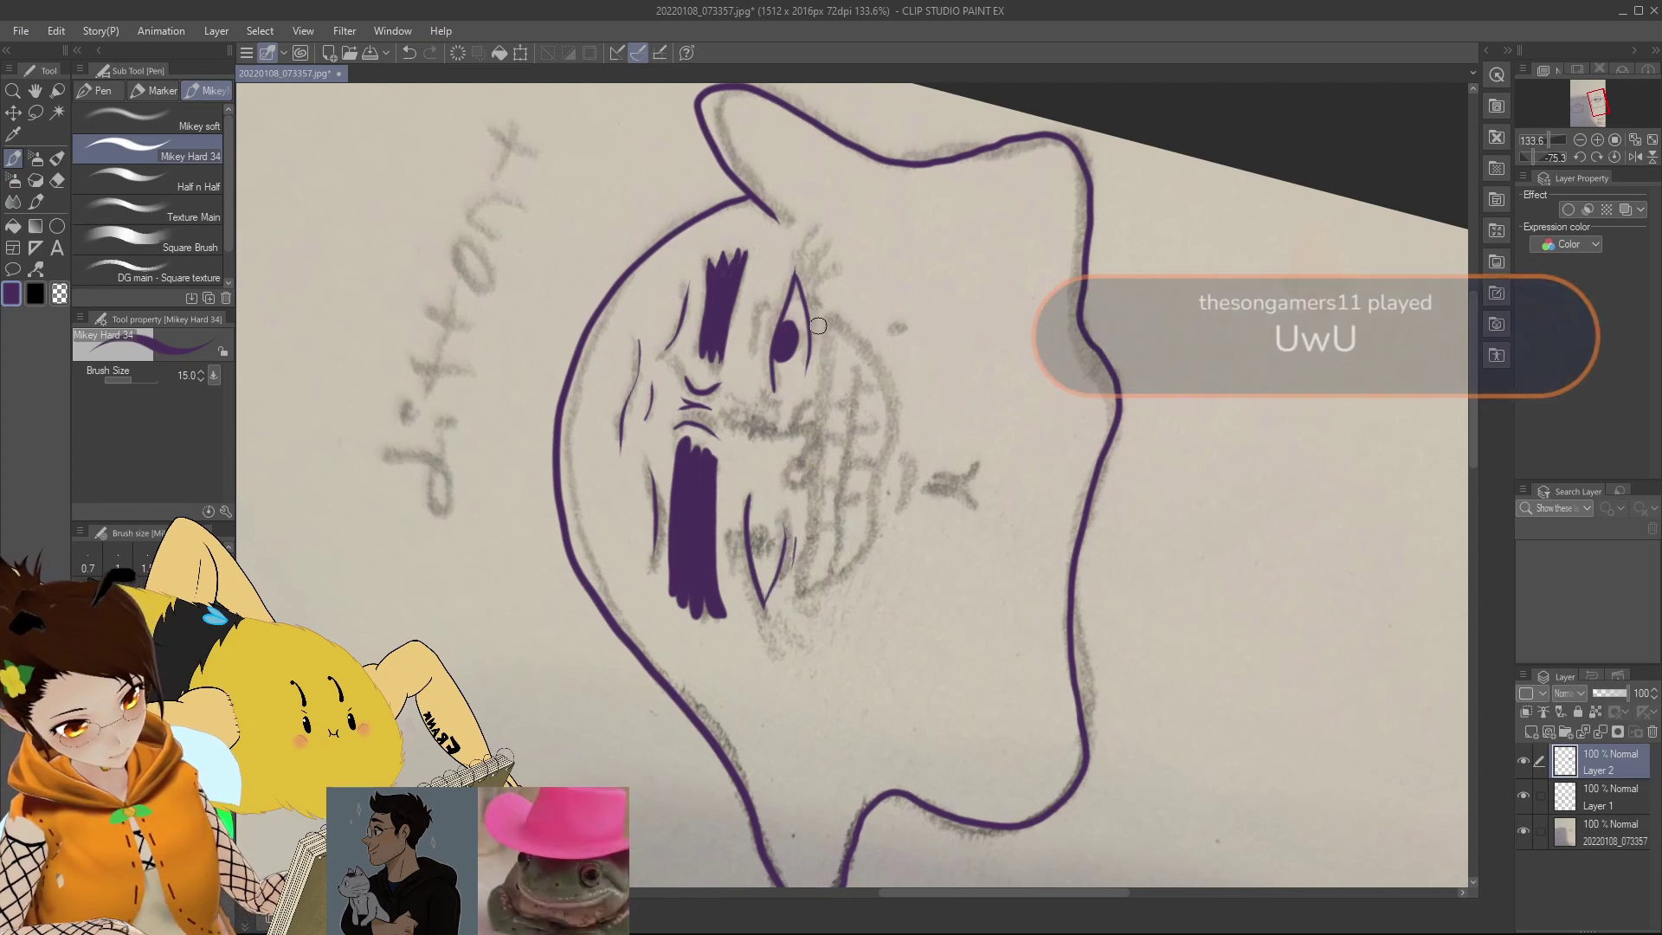
Step: Add eyelid creases, under-eye lines, inner corners, crow's feet by the first eye, and the second eye's filled pupil
{"action": "left_click_drag", "start_coordinate": [819, 323], "coordinate": [817, 349]}
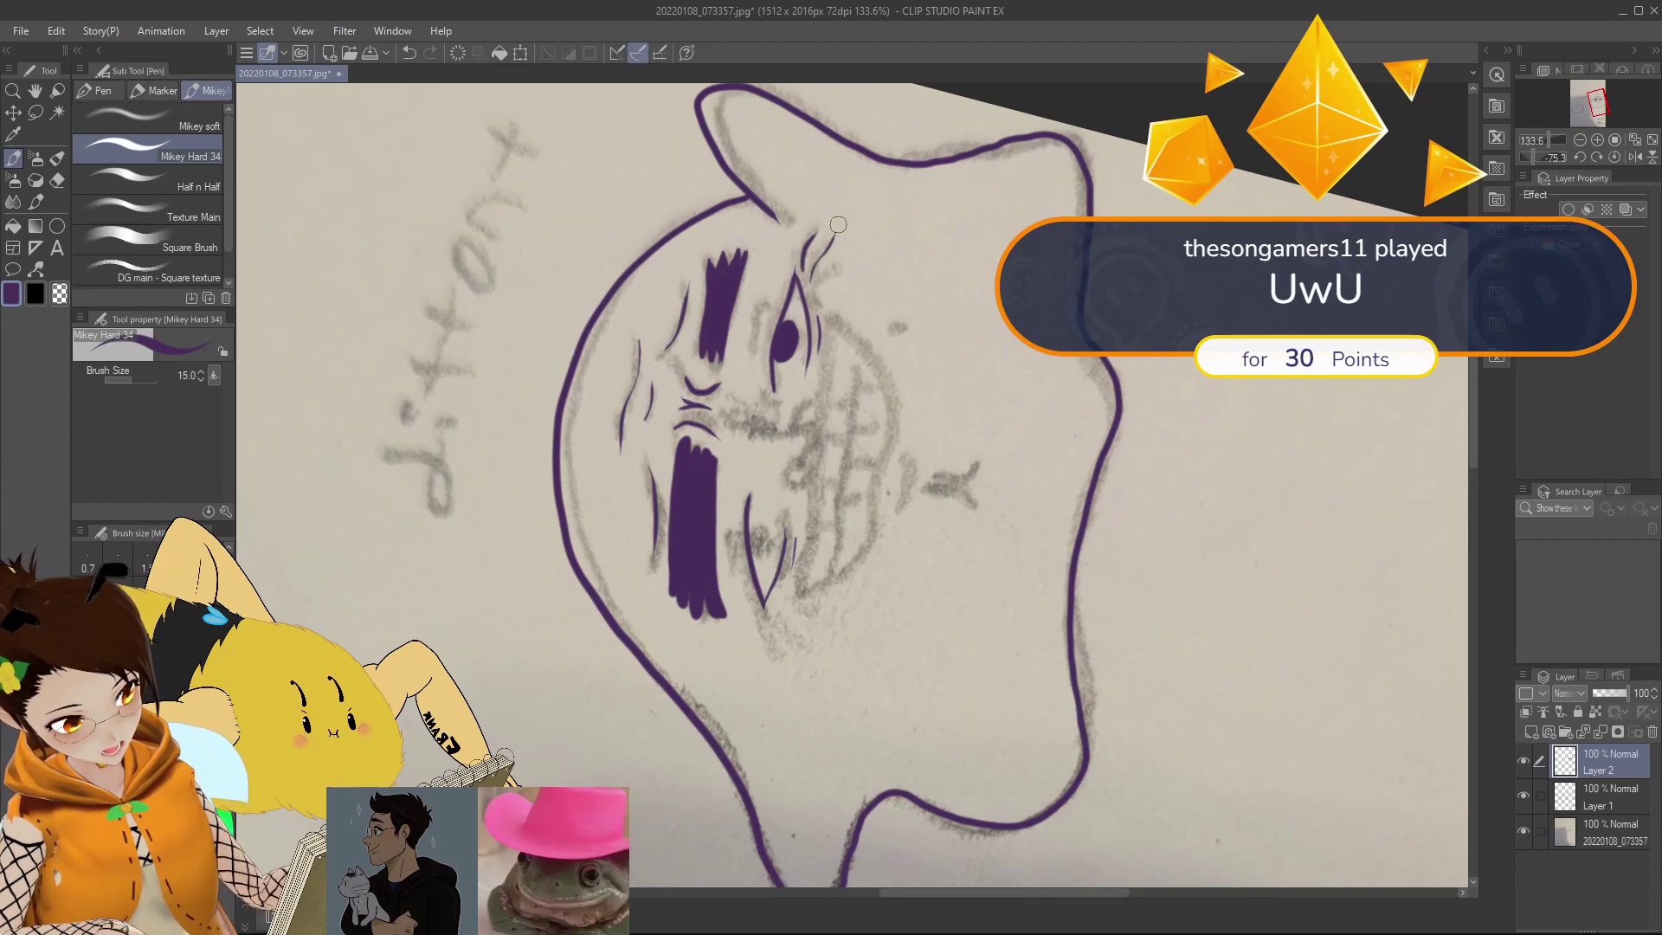
{"action": "mouse_move", "coordinate": [822, 292]}
{"action": "left_mouse_down"}
{"action": "mouse_move", "coordinate": [839, 265]}
{"action": "mouse_move", "coordinate": [759, 313]}
{"action": "mouse_move", "coordinate": [756, 364]}
{"action": "left_mouse_up"}
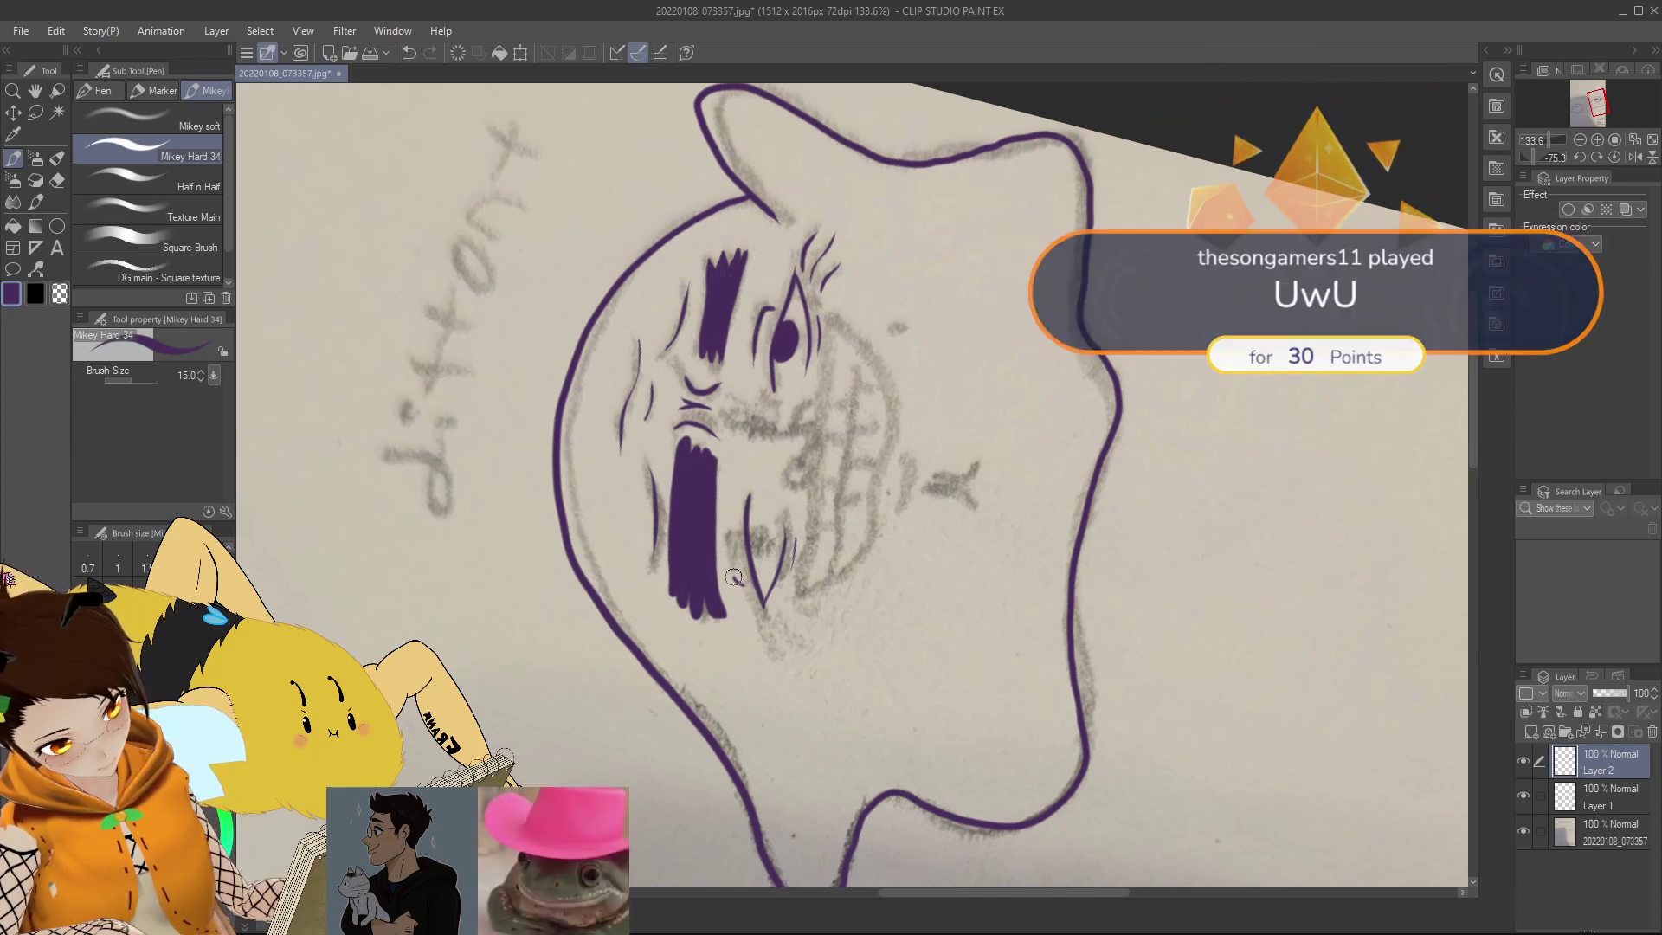
{"action": "mouse_move", "coordinate": [731, 524]}
{"action": "left_mouse_down"}
{"action": "mouse_move", "coordinate": [742, 573]}
{"action": "mouse_move", "coordinate": [757, 530]}
{"action": "mouse_move", "coordinate": [752, 559]}
{"action": "left_mouse_up"}
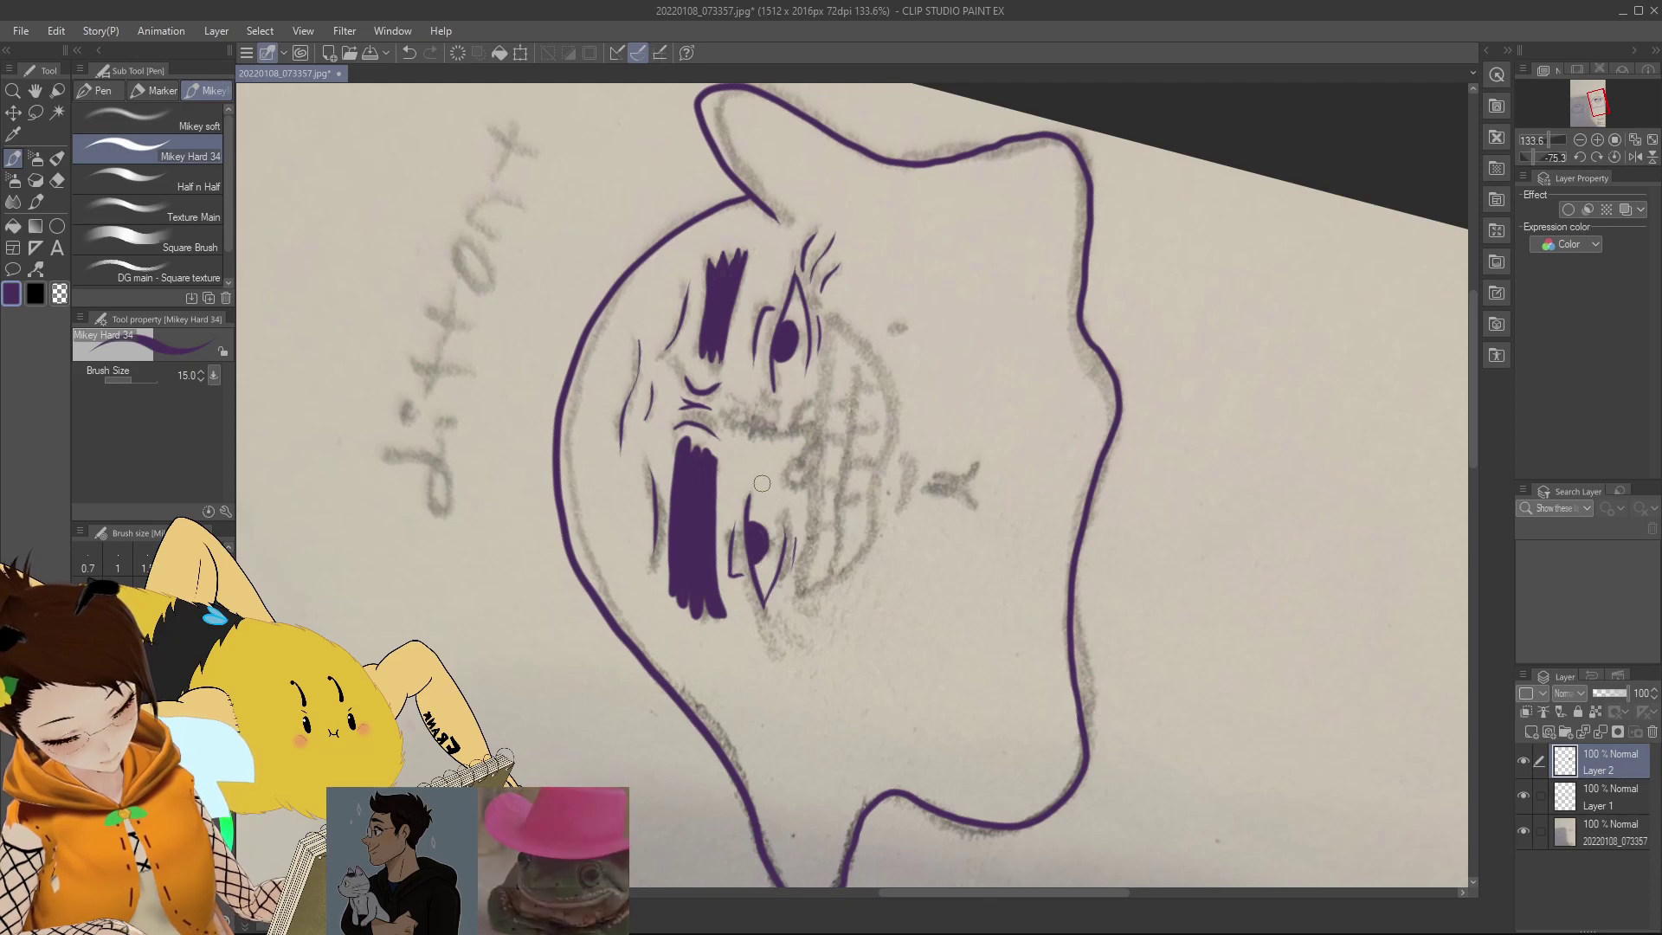
{"action": "left_click_drag", "start_coordinate": [760, 495], "coordinate": [766, 499]}
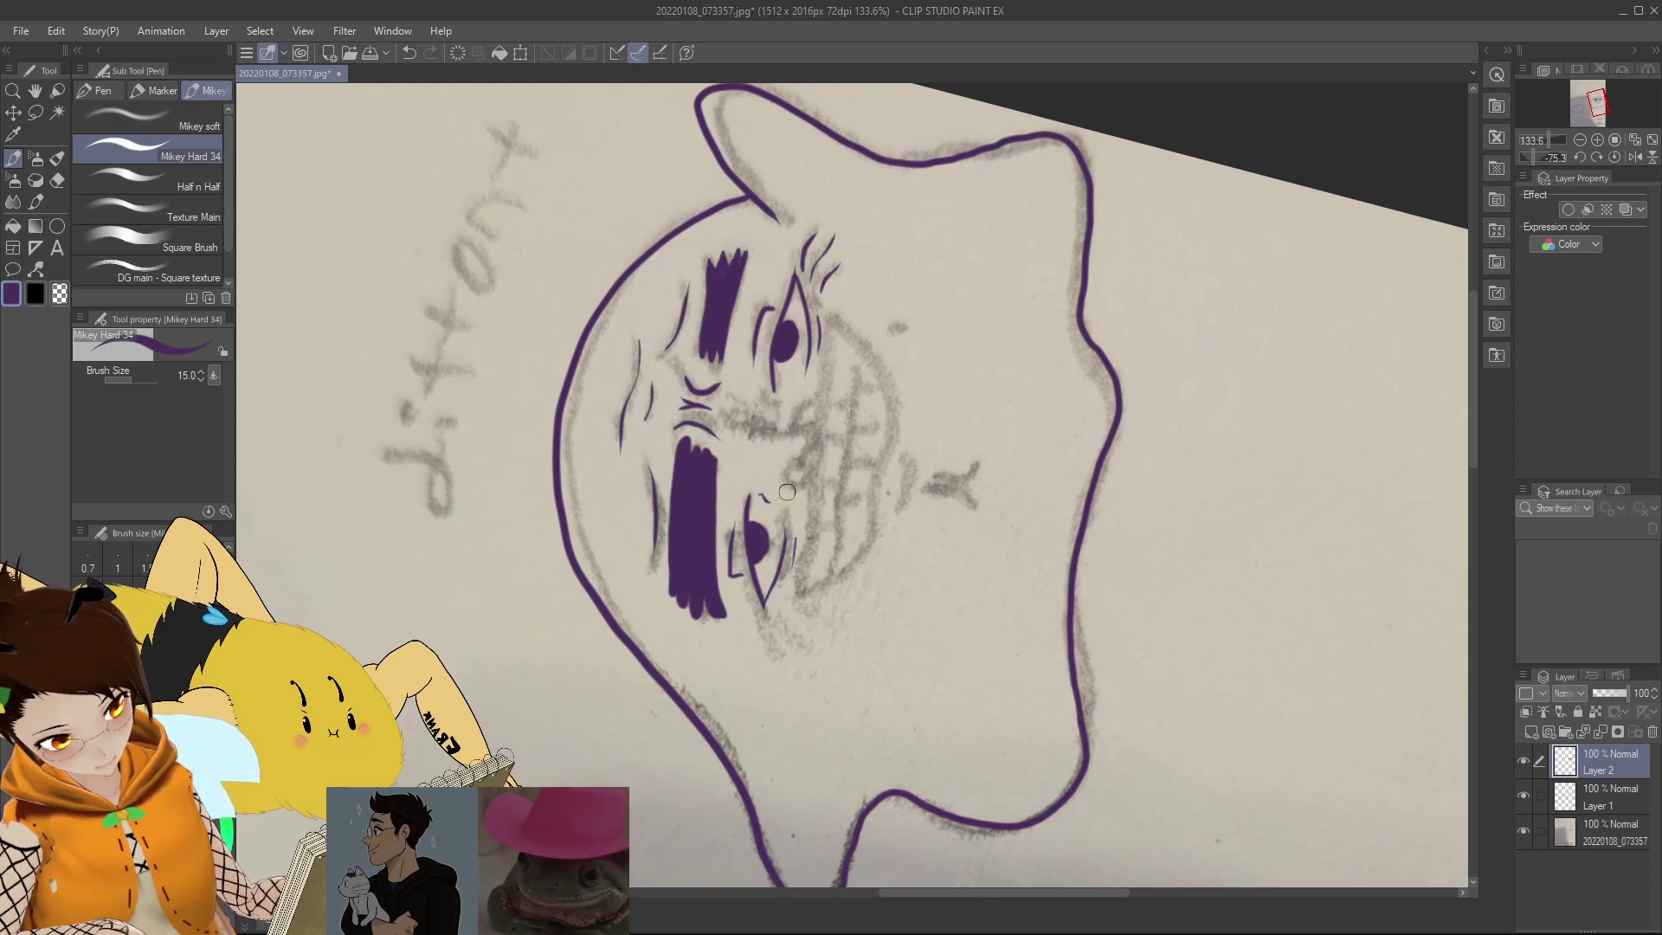
{"action": "left_click_drag", "start_coordinate": [782, 390], "coordinate": [791, 387]}
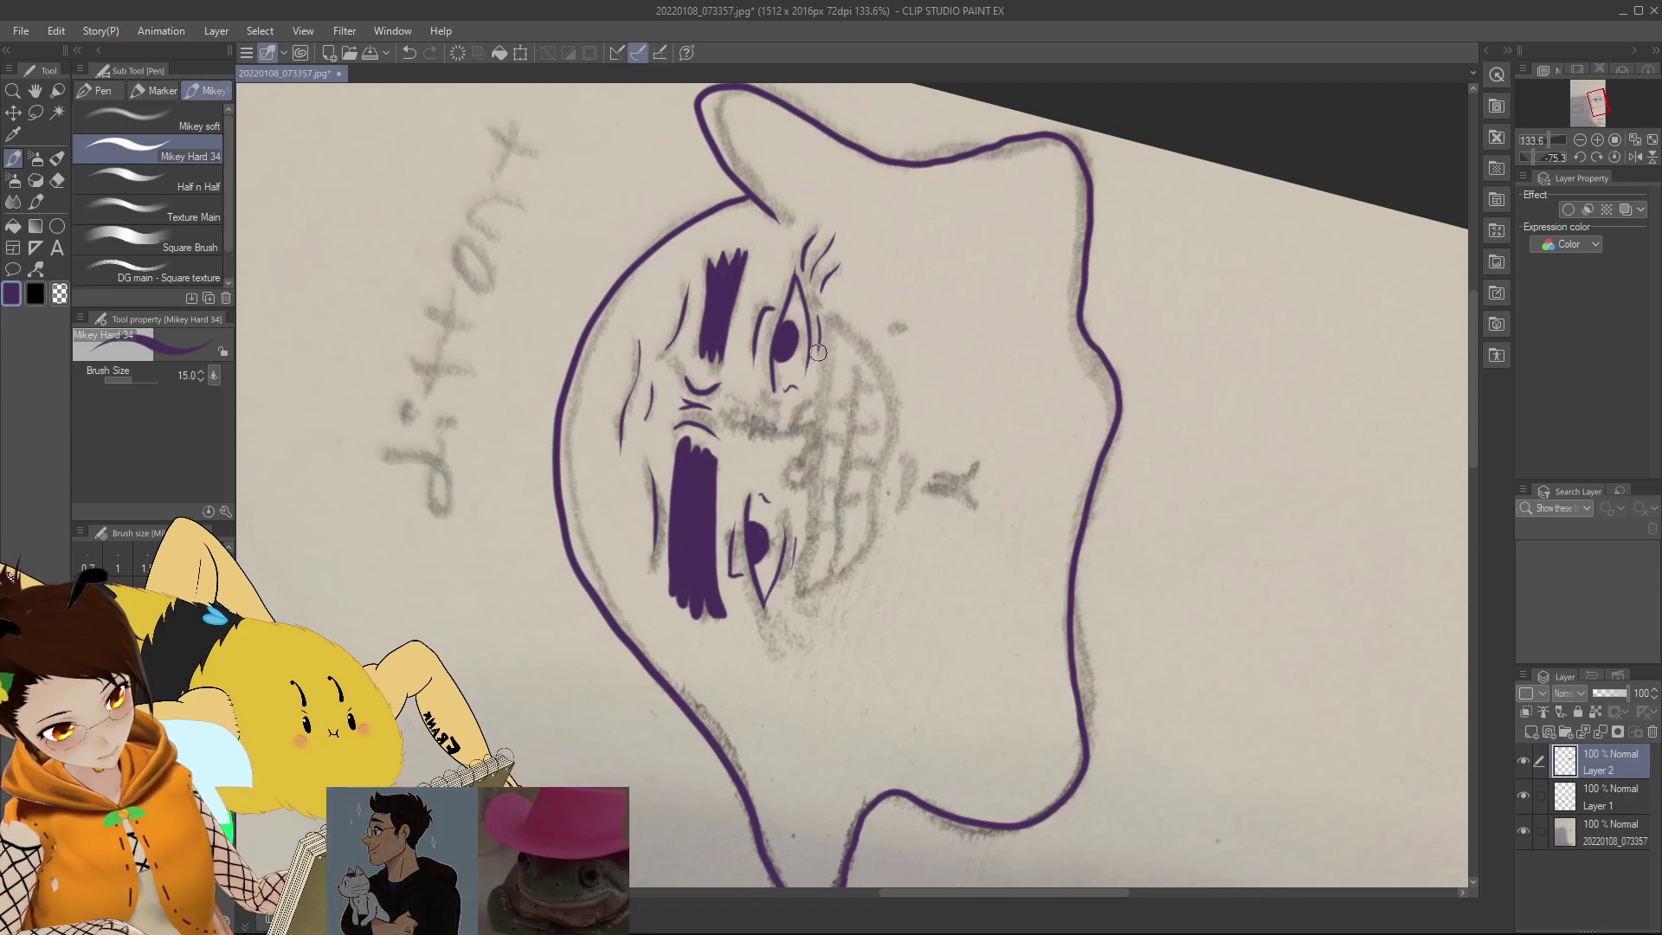
{"action": "left_click_drag", "start_coordinate": [795, 389], "coordinate": [781, 392]}
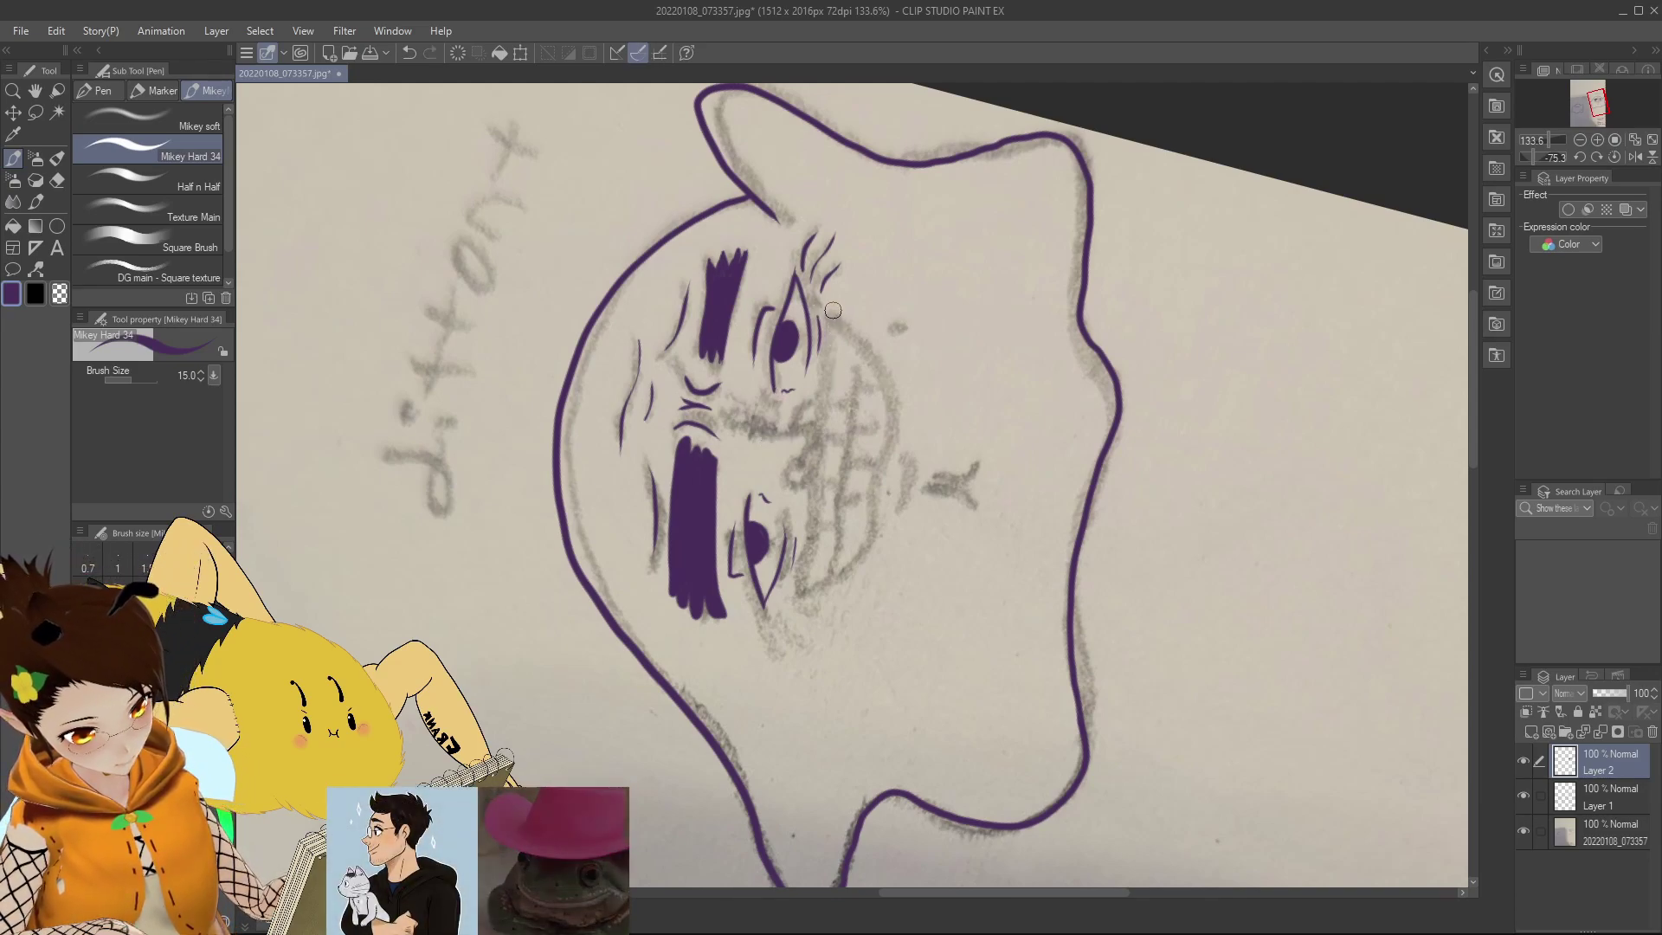
Step: Trace the outline of the dittont's wide grinning mouth and the profile and nostril of its nose in dark purple
{"action": "left_click_drag", "start_coordinate": [830, 320], "coordinate": [802, 596]}
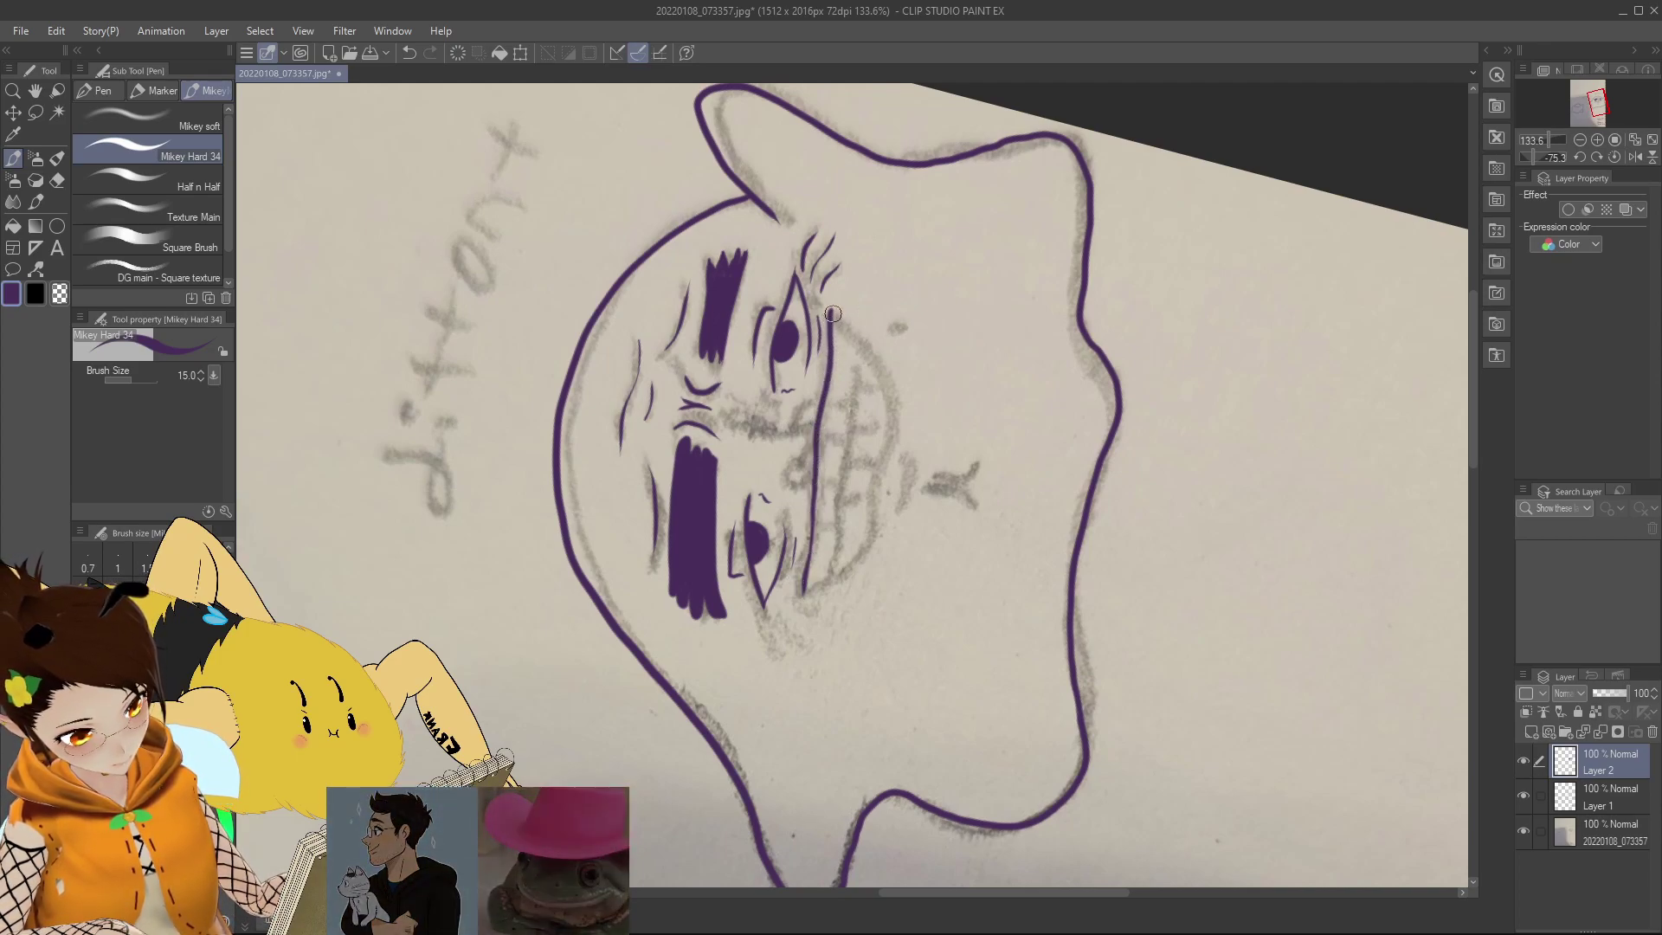
{"action": "mouse_move", "coordinate": [834, 310]}
{"action": "left_mouse_down"}
{"action": "mouse_move", "coordinate": [881, 366]}
{"action": "mouse_move", "coordinate": [892, 436]}
{"action": "mouse_move", "coordinate": [868, 551]}
{"action": "mouse_move", "coordinate": [798, 589]}
{"action": "left_mouse_up"}
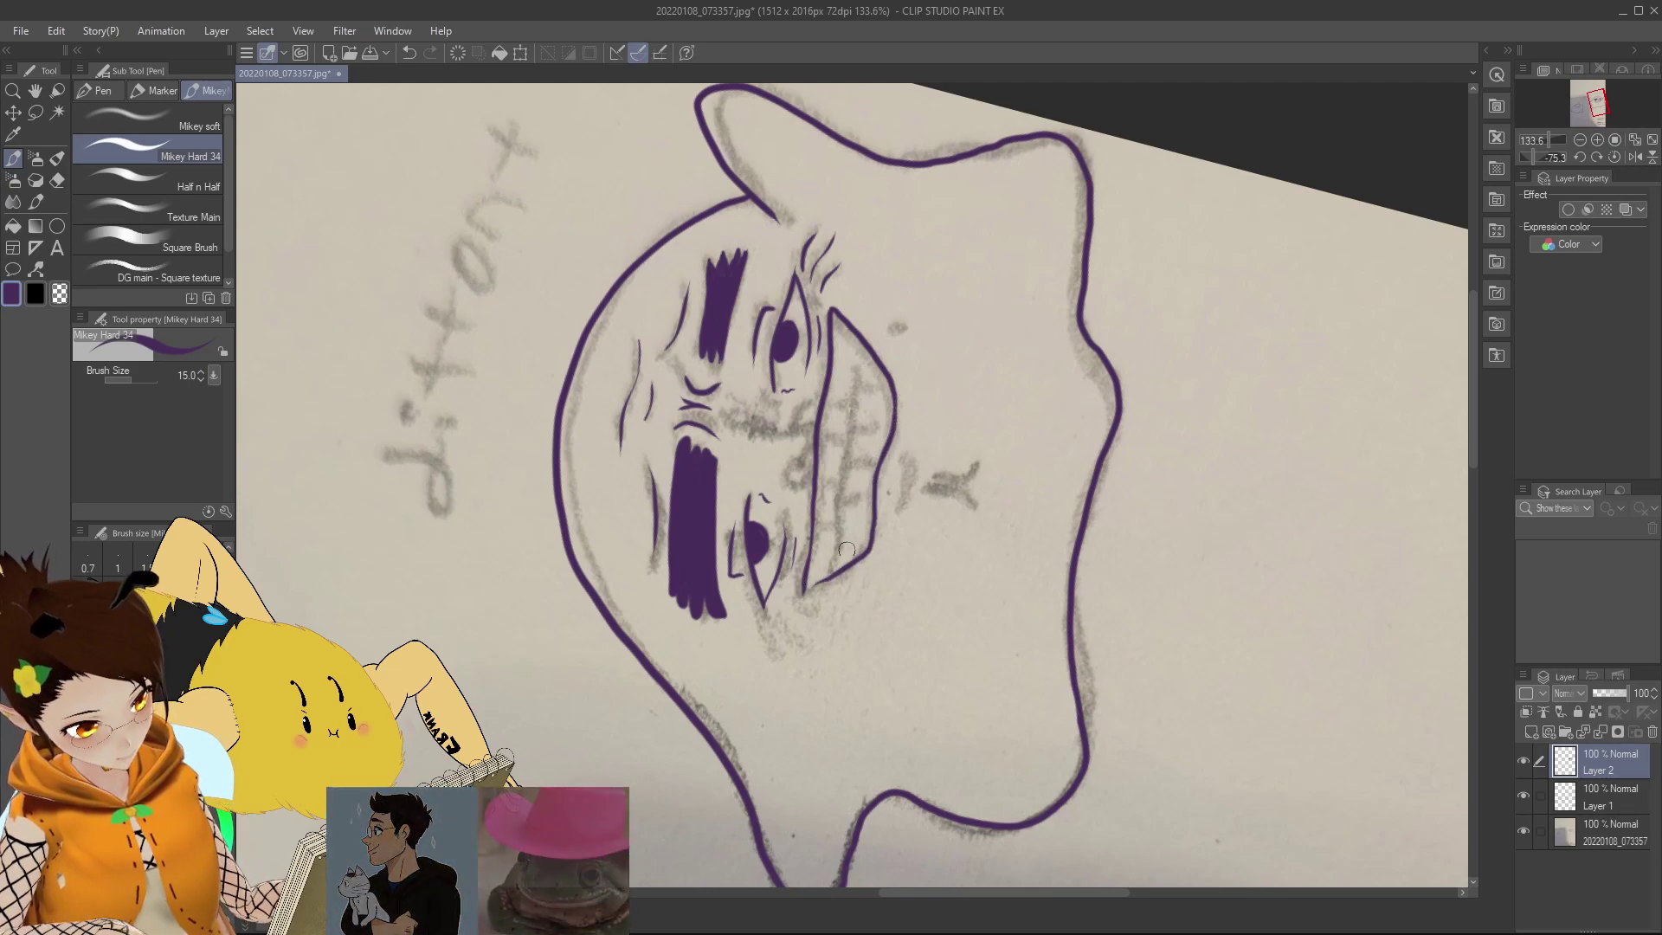
{"action": "key", "text": "ctrl+z"}
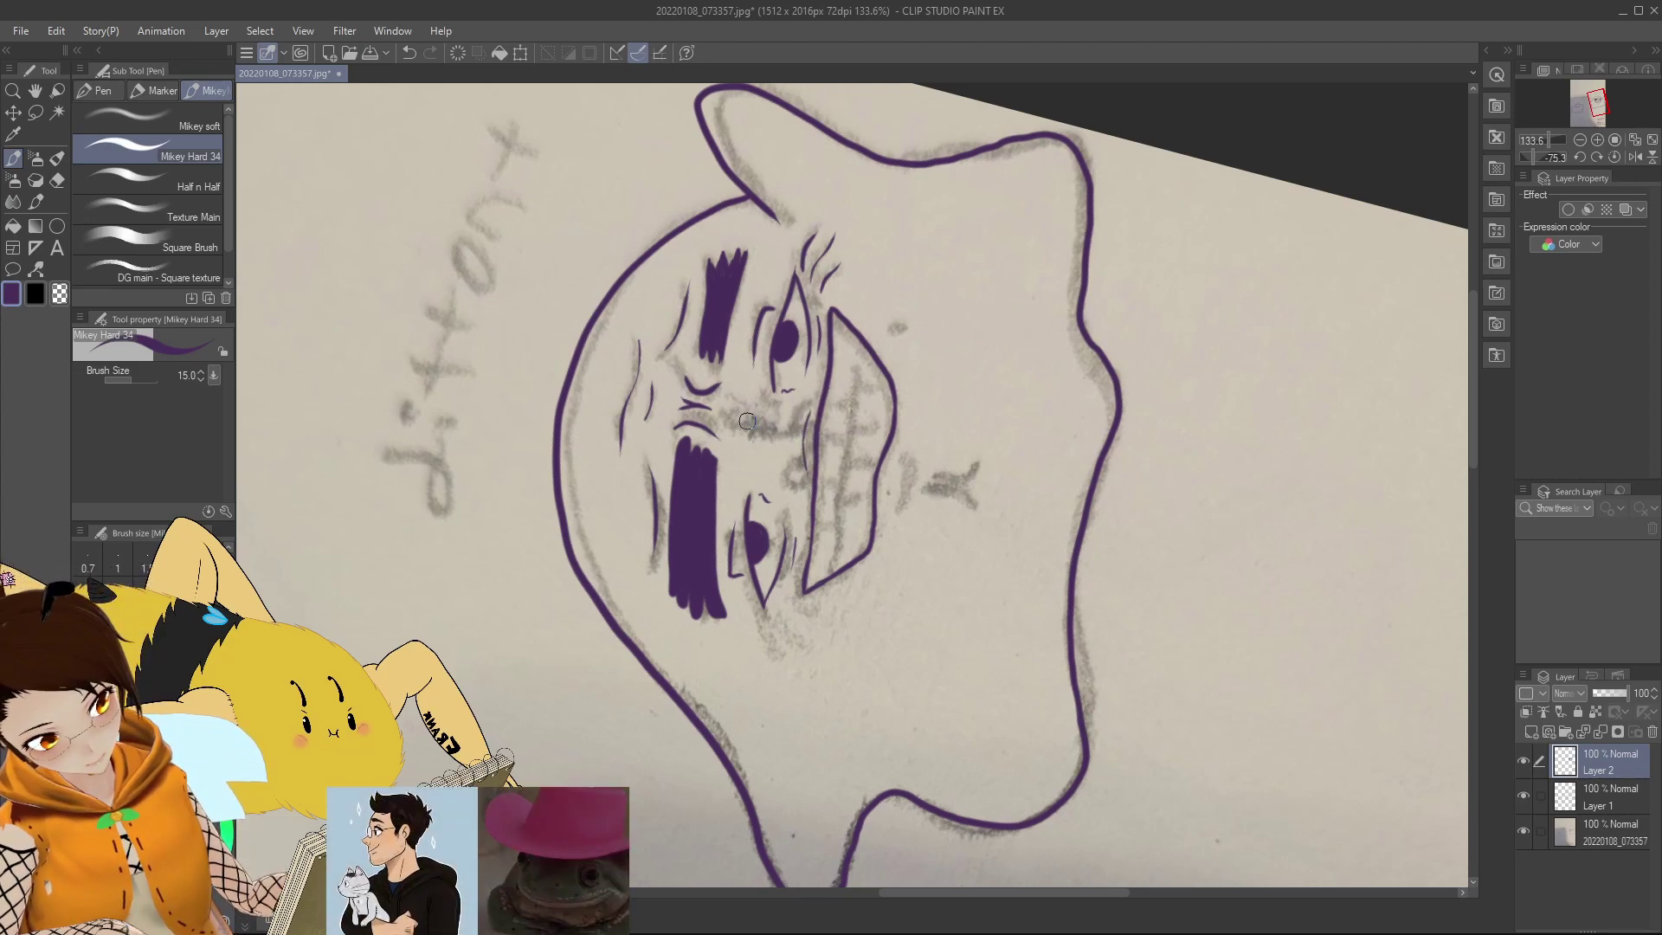
{"action": "left_click_drag", "start_coordinate": [762, 422], "coordinate": [796, 403]}
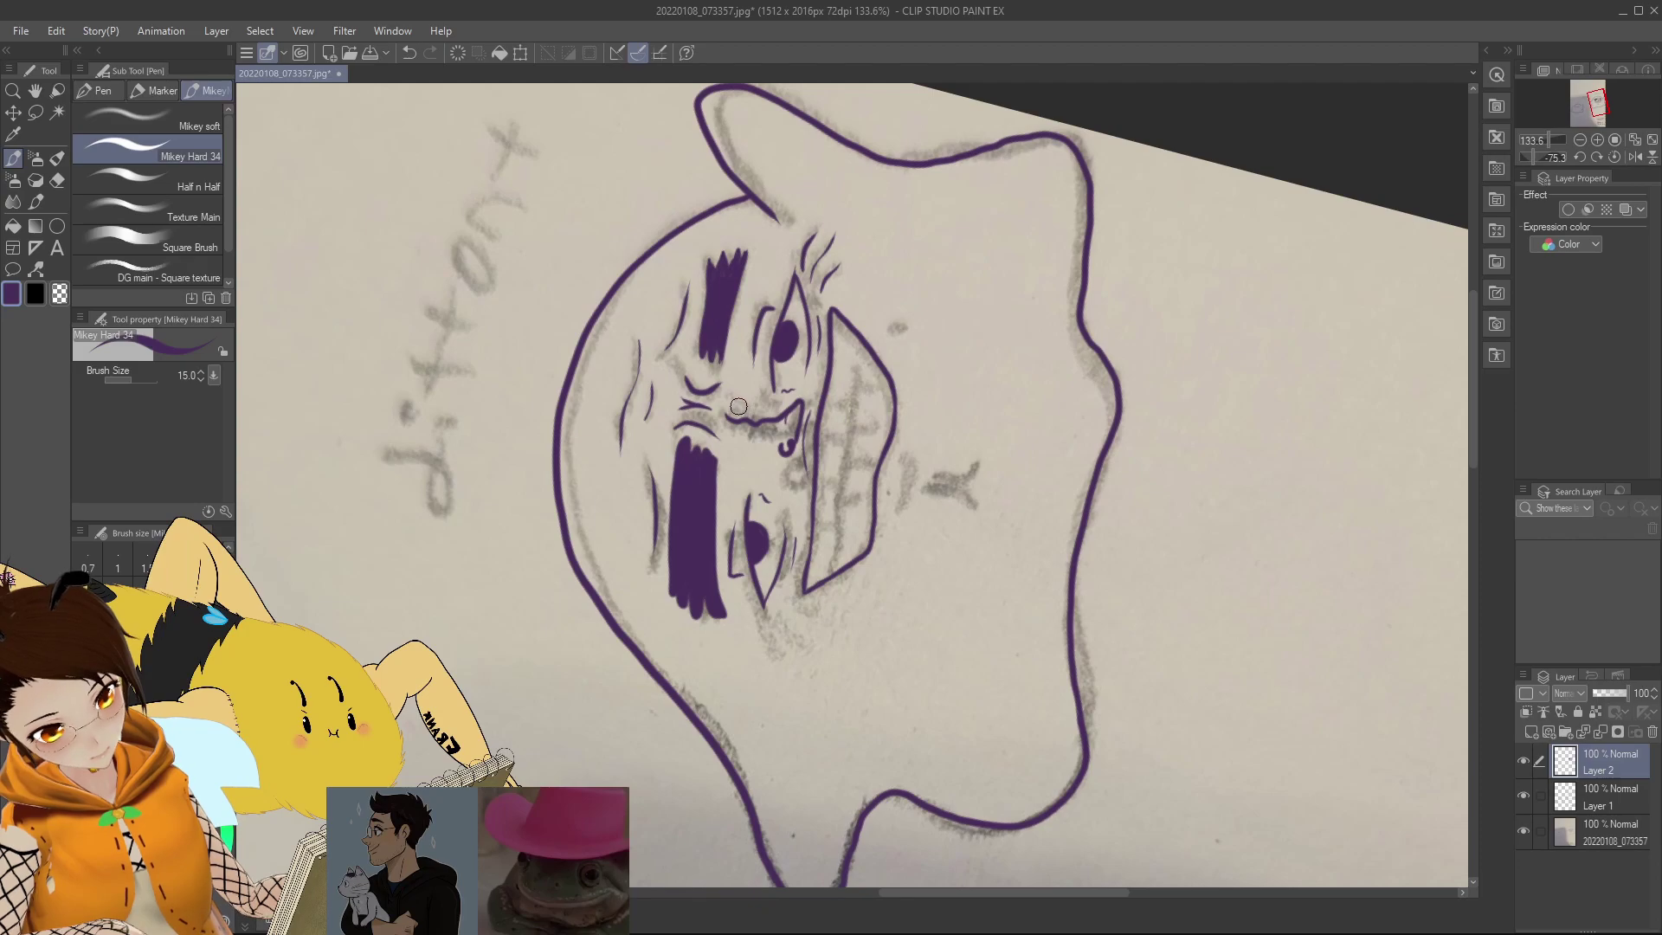
Step: Ink the short wavy crow's feet at the outer corner of the eye beneath the longer eyebrow
{"action": "left_click_drag", "start_coordinate": [1540, 159], "coordinate": [1545, 159]}
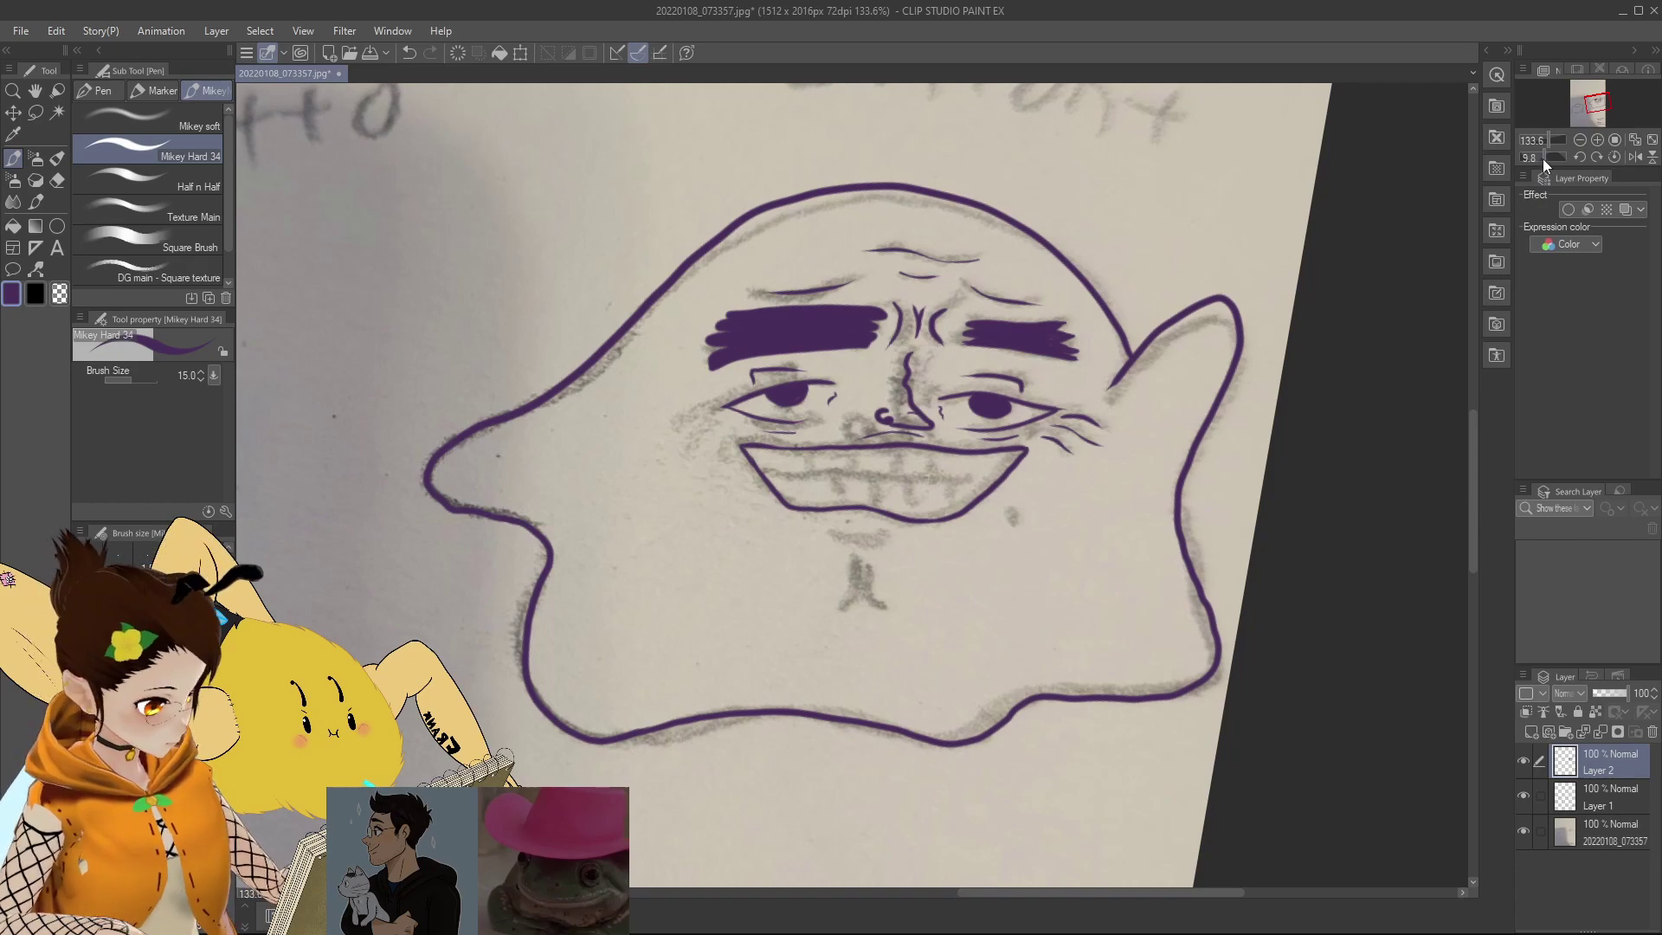
{"action": "left_click_drag", "start_coordinate": [1543, 158], "coordinate": [1534, 160]}
{"action": "mouse_move", "coordinate": [726, 587]}
{"action": "left_mouse_down"}
{"action": "mouse_move", "coordinate": [724, 626]}
{"action": "mouse_move", "coordinate": [740, 618]}
{"action": "left_mouse_up"}
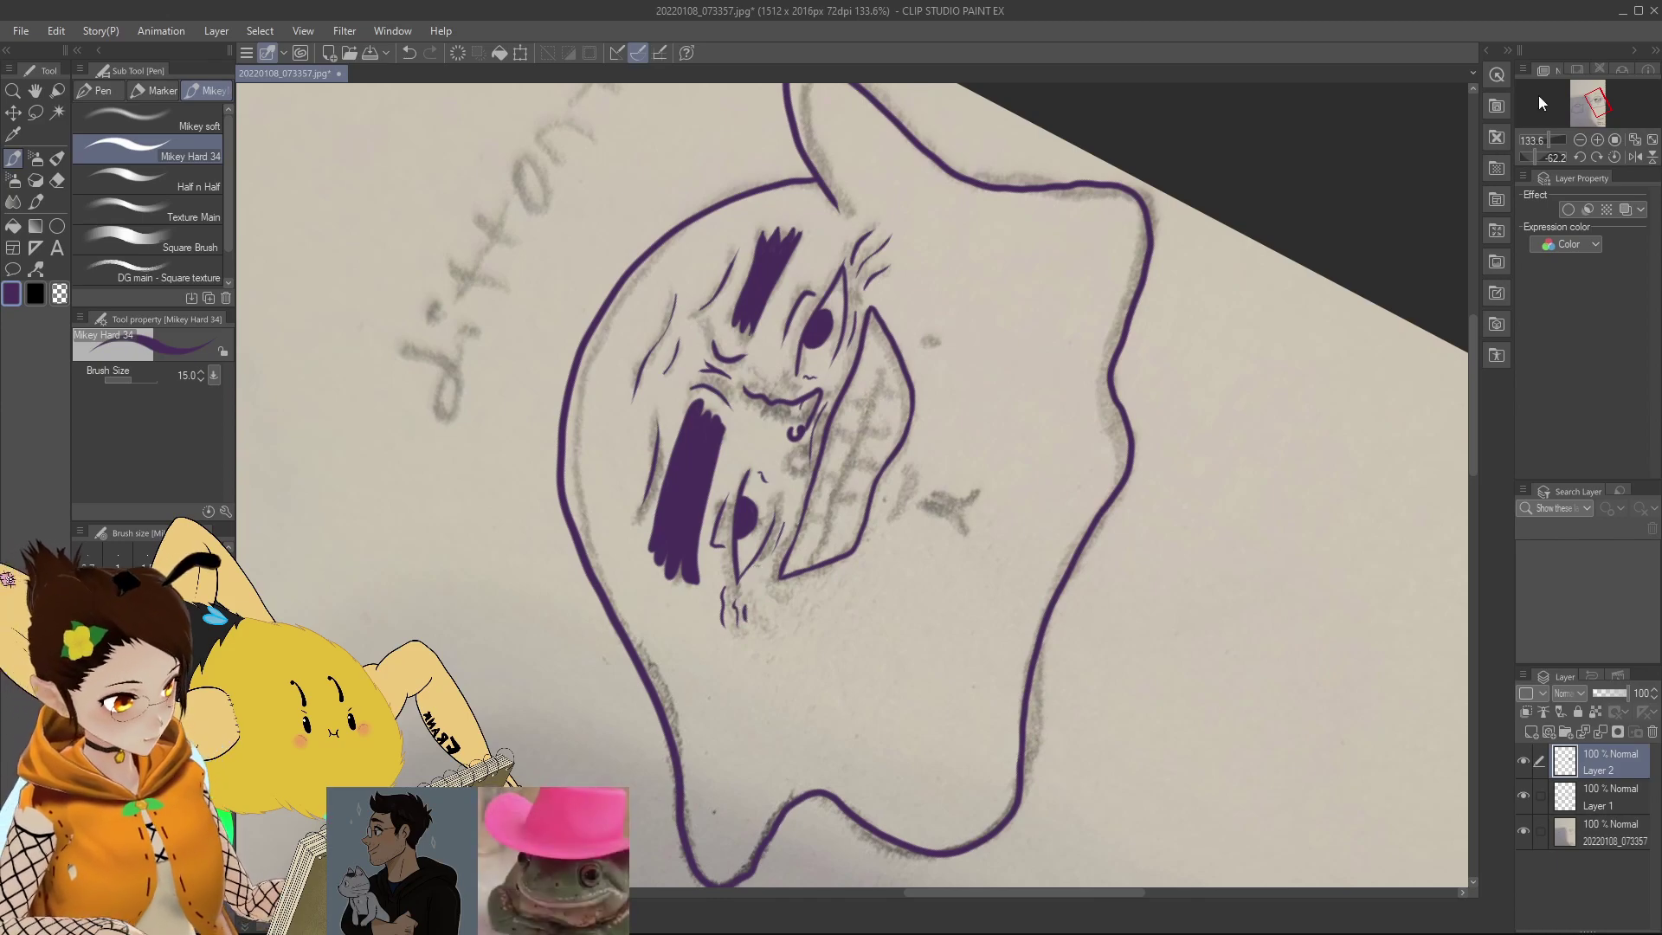
Step: Ink the short curved line beneath the dittont's lower lip and the forked chin cleft below it
{"action": "left_click_drag", "start_coordinate": [1537, 157], "coordinate": [1533, 156]}
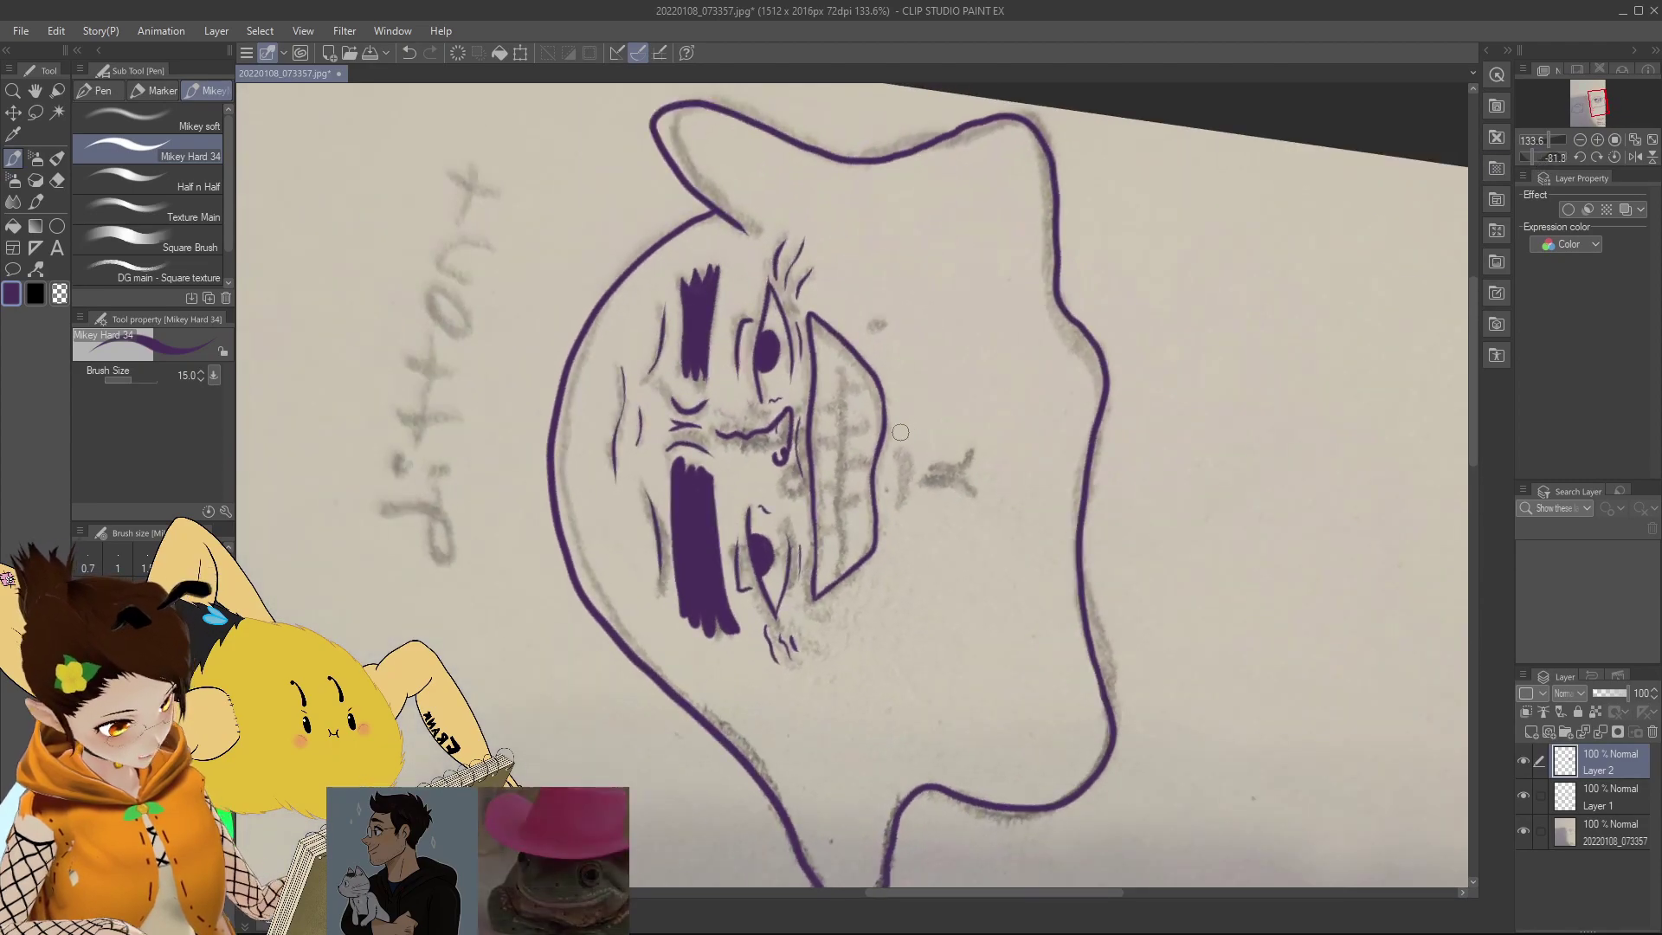
{"action": "left_click_drag", "start_coordinate": [898, 434], "coordinate": [897, 513]}
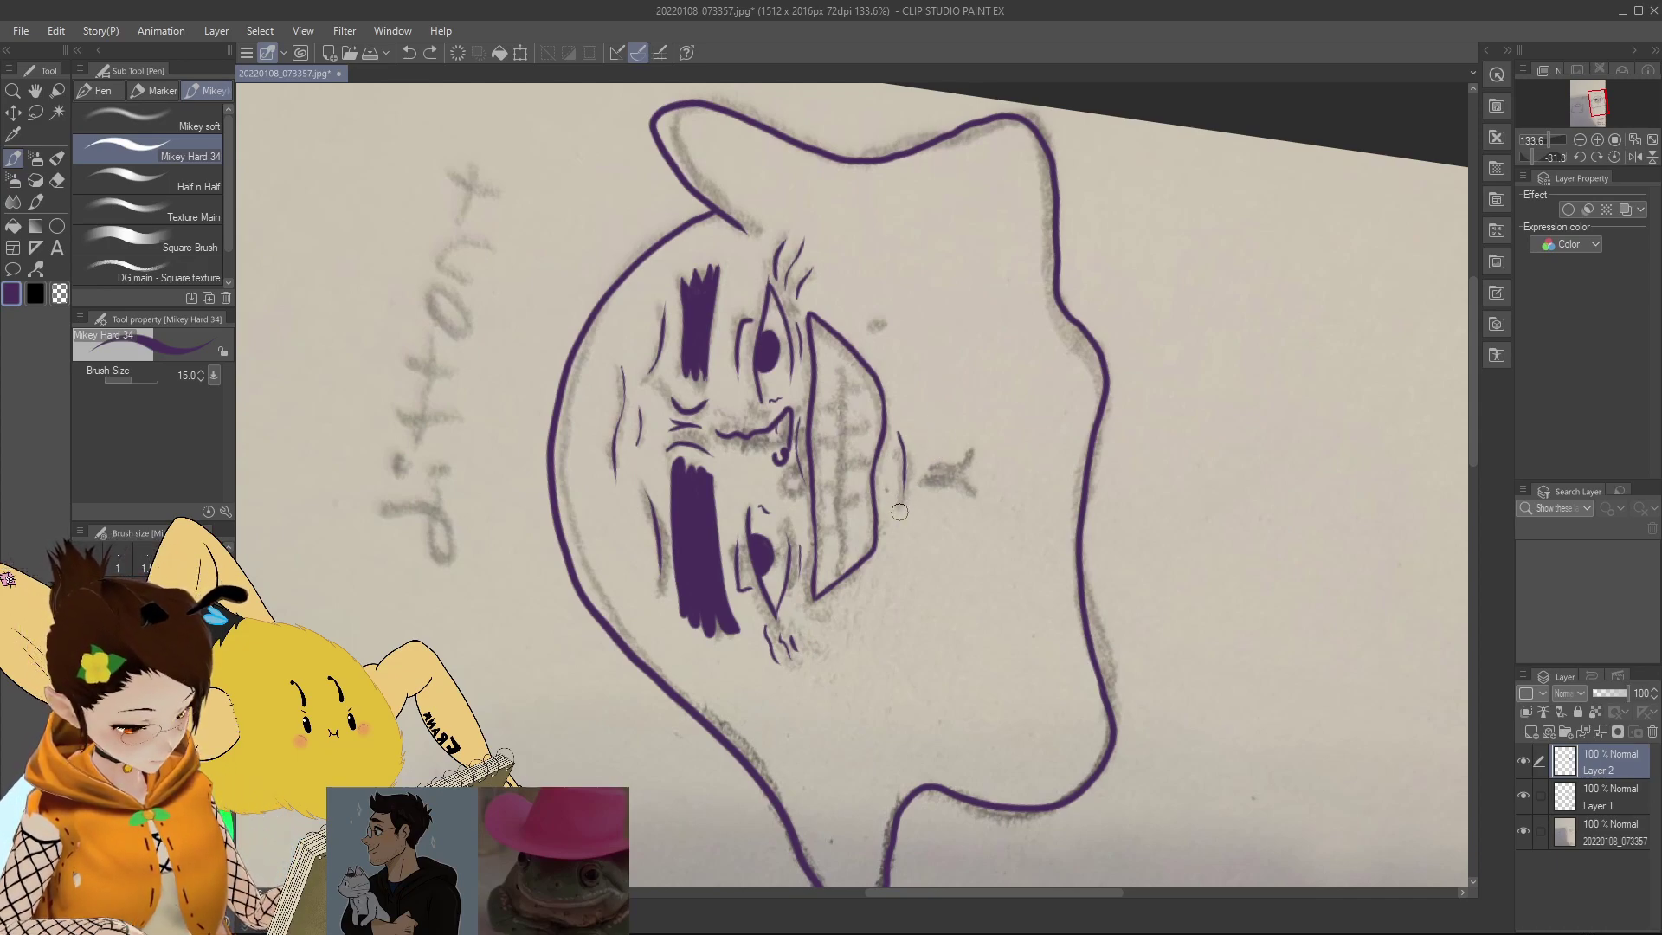
{"action": "left_click_drag", "start_coordinate": [1532, 157], "coordinate": [1534, 160]}
{"action": "mouse_move", "coordinate": [862, 560]}
{"action": "left_mouse_down"}
{"action": "mouse_move", "coordinate": [855, 601]}
{"action": "mouse_move", "coordinate": [833, 606]}
{"action": "mouse_move", "coordinate": [885, 608]}
{"action": "left_mouse_up"}
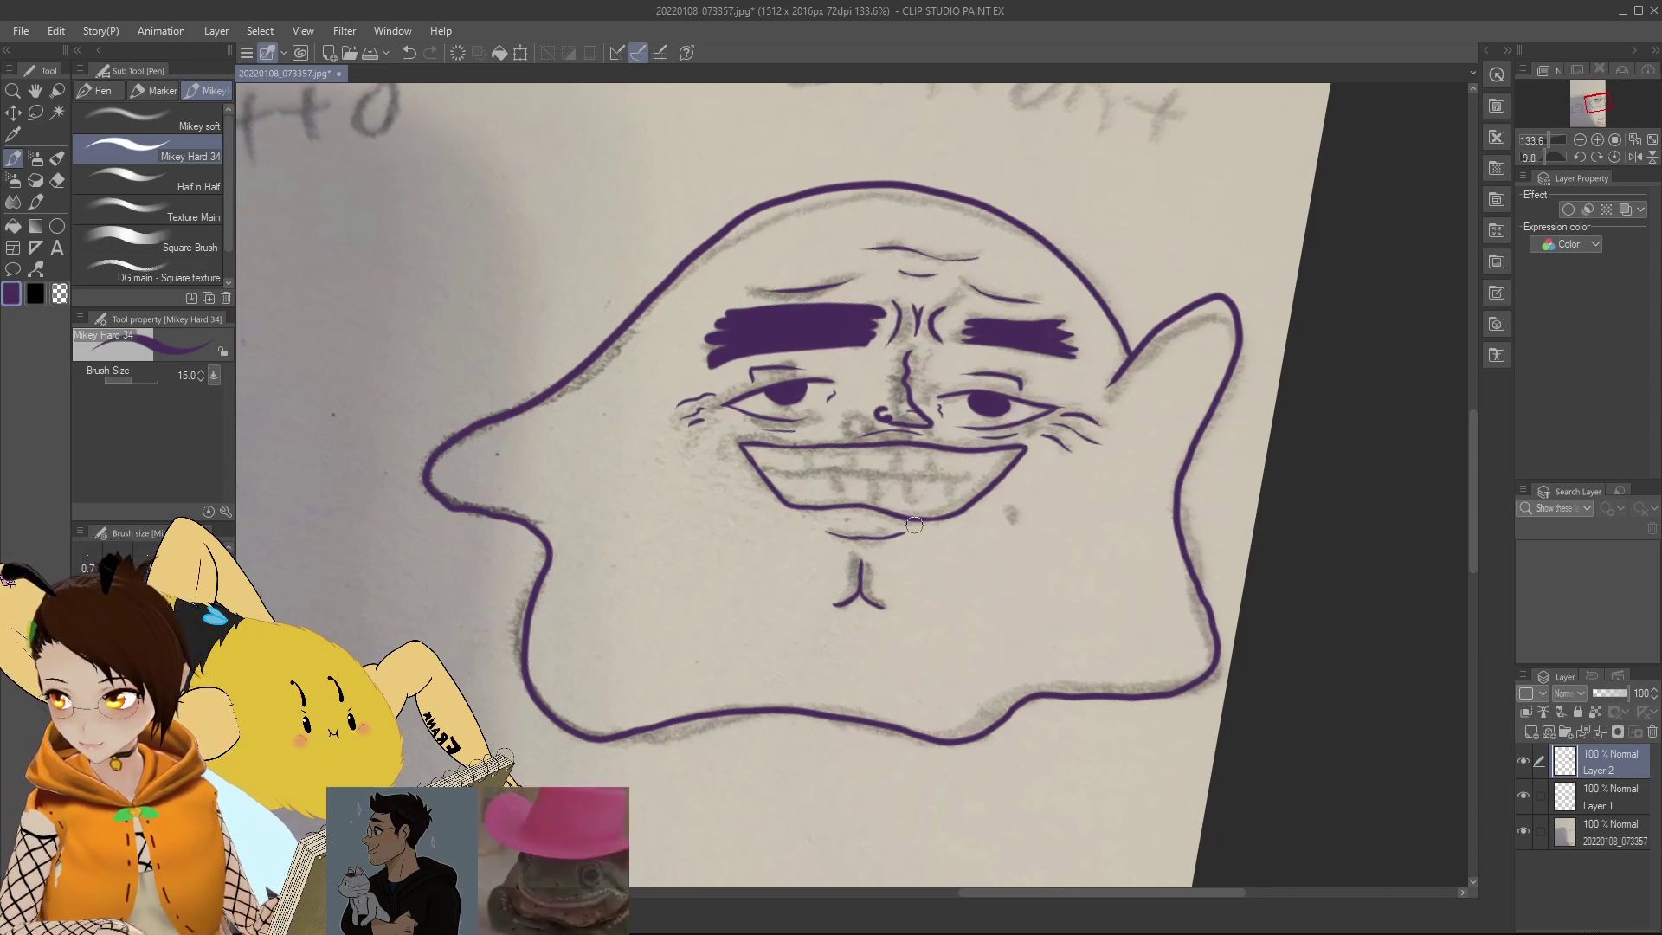
Step: Letter the title "Dittont" in dark purple above the dittont's head, beside the pencilled label
{"action": "mouse_move", "coordinate": [914, 524]}
{"action": "left_mouse_down"}
{"action": "mouse_move", "coordinate": [923, 743]}
{"action": "mouse_move", "coordinate": [965, 751]}
{"action": "left_mouse_up"}
{"action": "mouse_move", "coordinate": [840, 255]}
{"action": "left_mouse_down"}
{"action": "mouse_move", "coordinate": [818, 311]}
{"action": "mouse_move", "coordinate": [821, 269]}
{"action": "mouse_move", "coordinate": [867, 329]}
{"action": "mouse_move", "coordinate": [909, 287]}
{"action": "mouse_move", "coordinate": [900, 324]}
{"action": "mouse_move", "coordinate": [962, 285]}
{"action": "mouse_move", "coordinate": [950, 322]}
{"action": "mouse_move", "coordinate": [985, 289]}
{"action": "mouse_move", "coordinate": [1037, 315]}
{"action": "mouse_move", "coordinate": [1077, 286]}
{"action": "mouse_move", "coordinate": [1066, 321]}
{"action": "left_mouse_up"}
{"action": "key", "text": "ctrl+z"}
{"action": "left_click", "coordinate": [868, 279]}
{"action": "left_click_drag", "start_coordinate": [1608, 98], "coordinate": [1586, 108]}
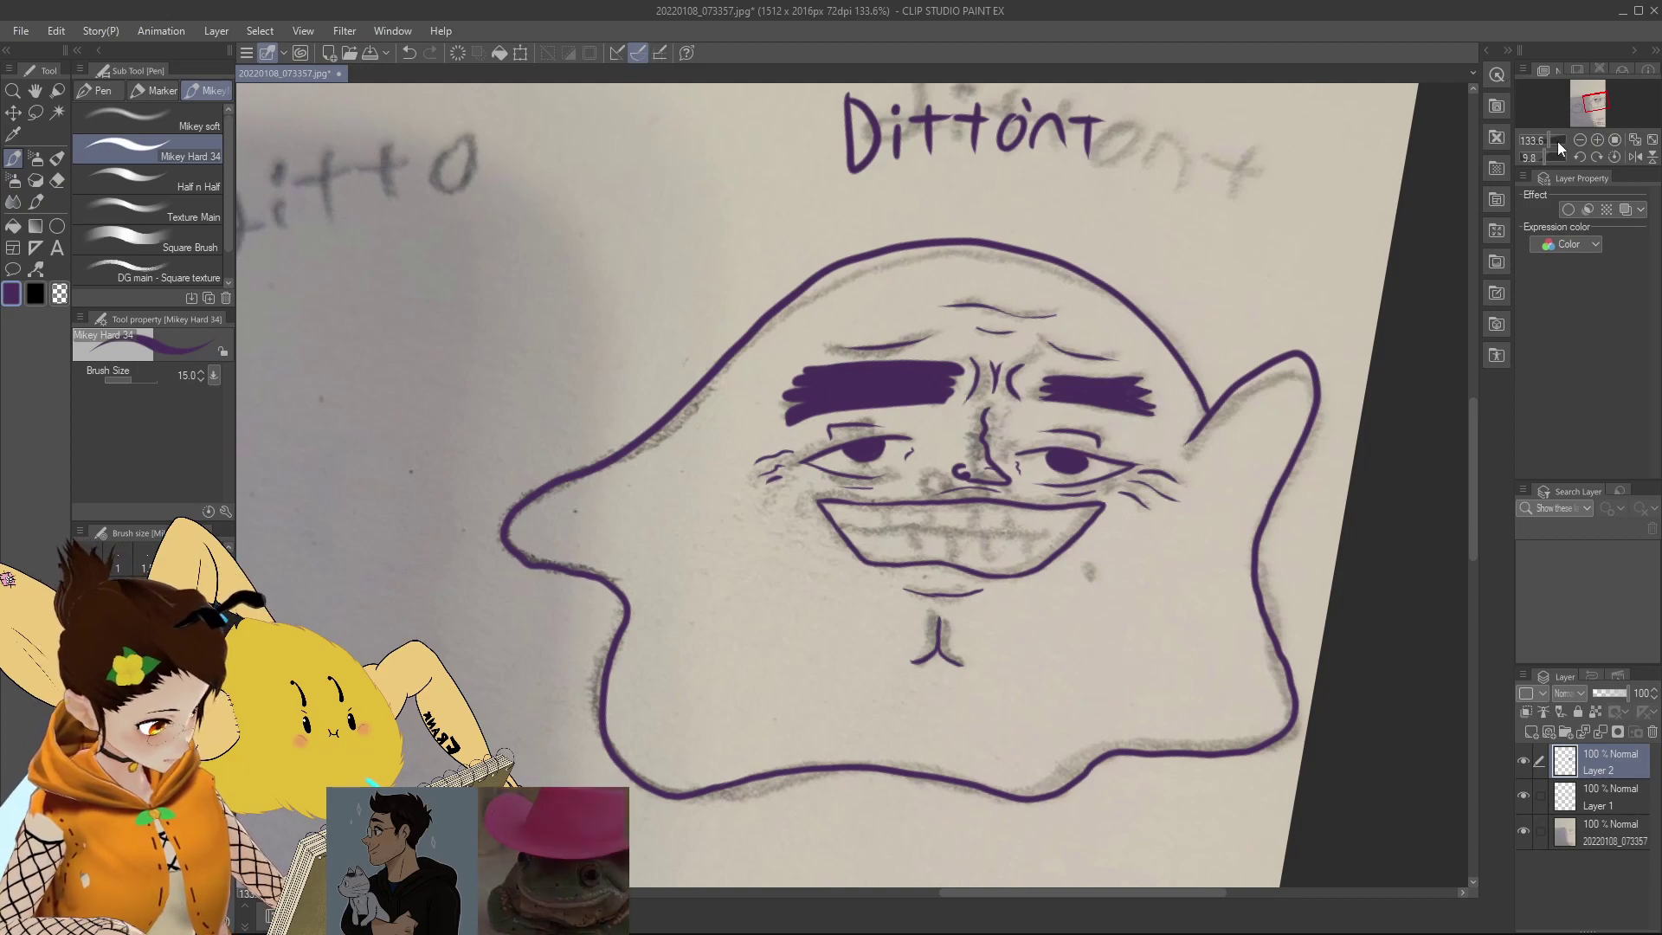
Step: Ink the long line across the grinning mouth that divides the upper teeth from the lower teeth
{"action": "left_click_drag", "start_coordinate": [1545, 155], "coordinate": [1534, 161]}
{"action": "left_click_drag", "start_coordinate": [965, 285], "coordinate": [879, 487]}
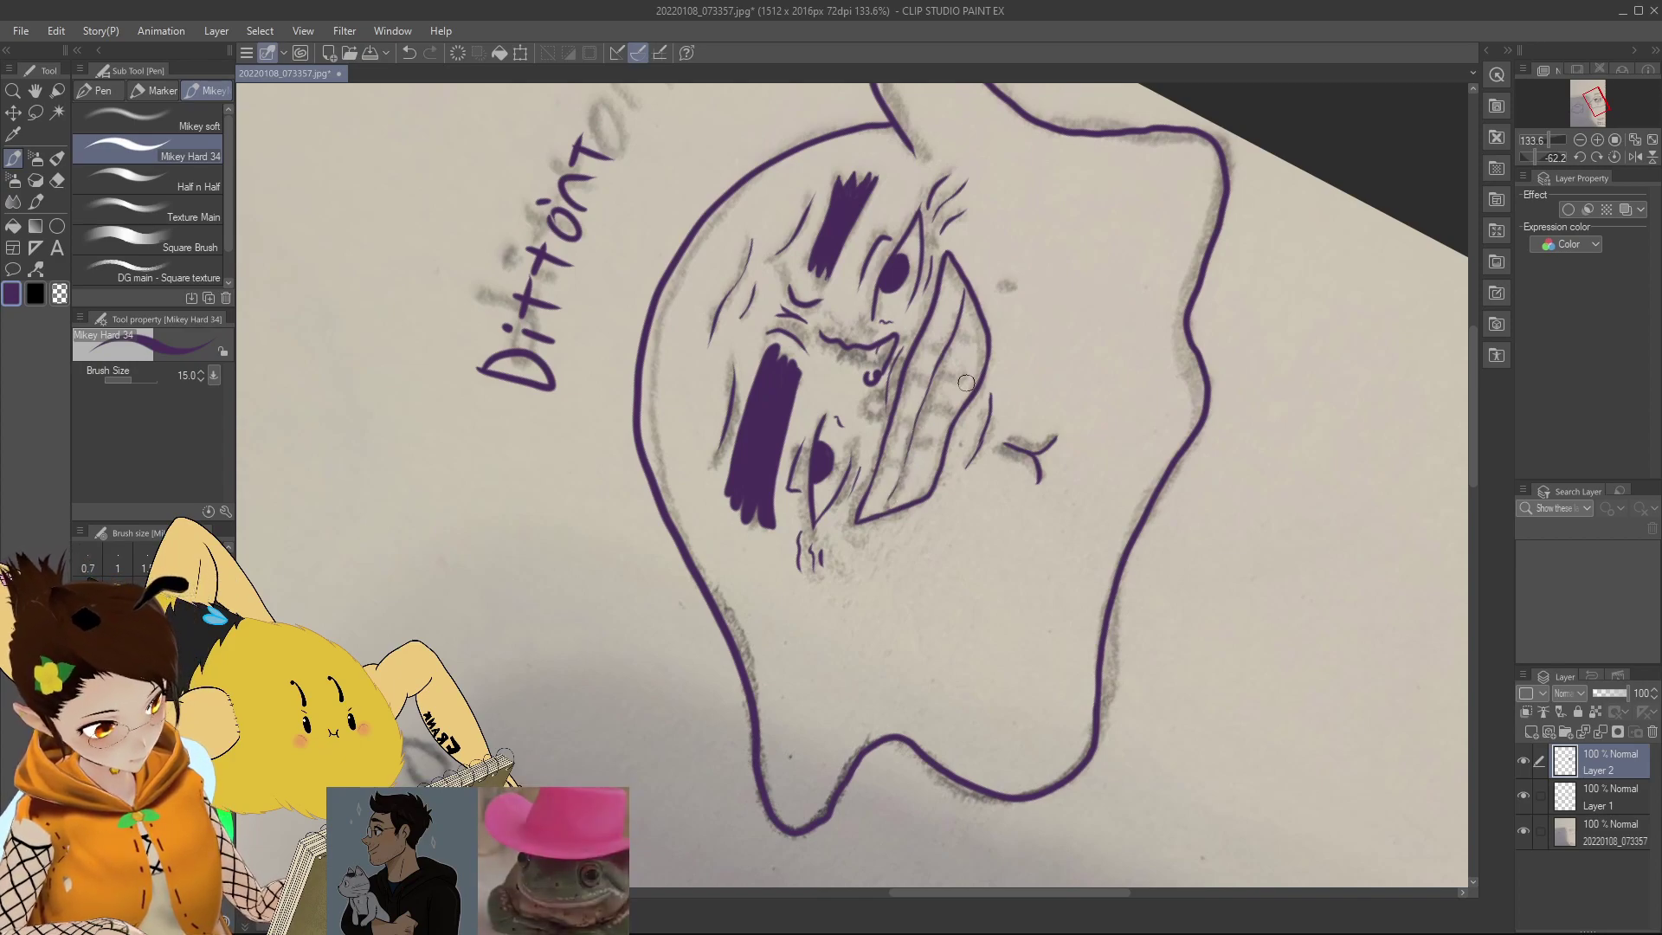
{"action": "key", "text": "ctrl+z"}
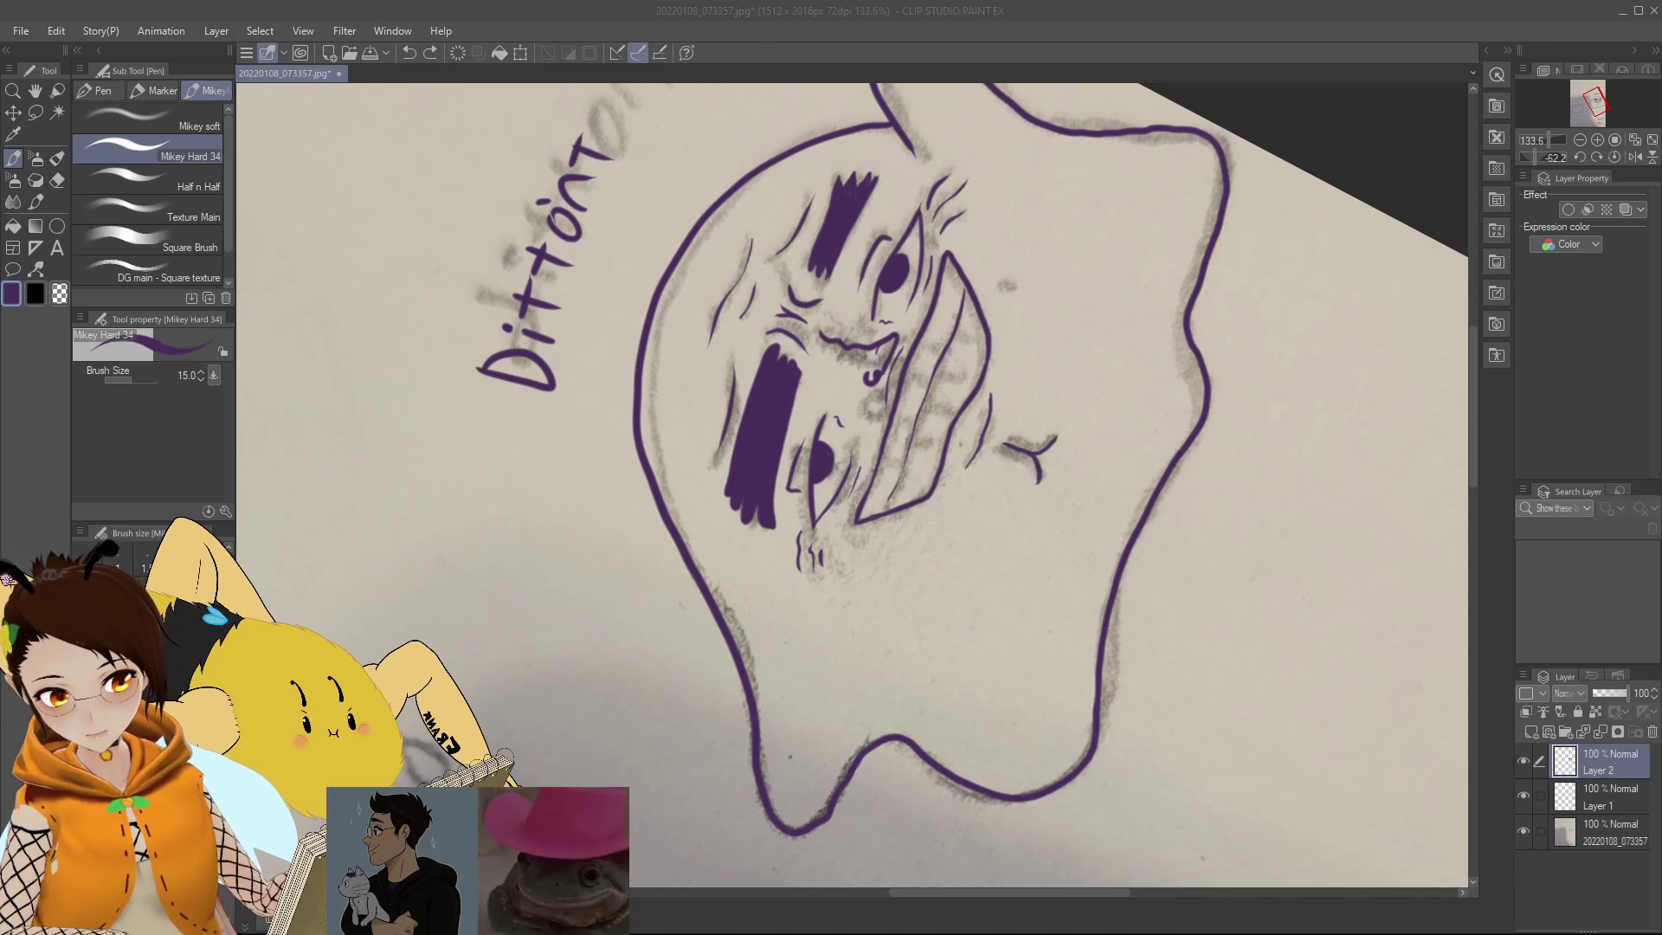
Step: Switch to the browser to view the red-haired anime character in the image search, and return to Clip Studio Paint
{"action": "key", "text": "alt+Tab"}
{"action": "left_click_drag", "start_coordinate": [12, 2], "coordinate": [173, 424]}
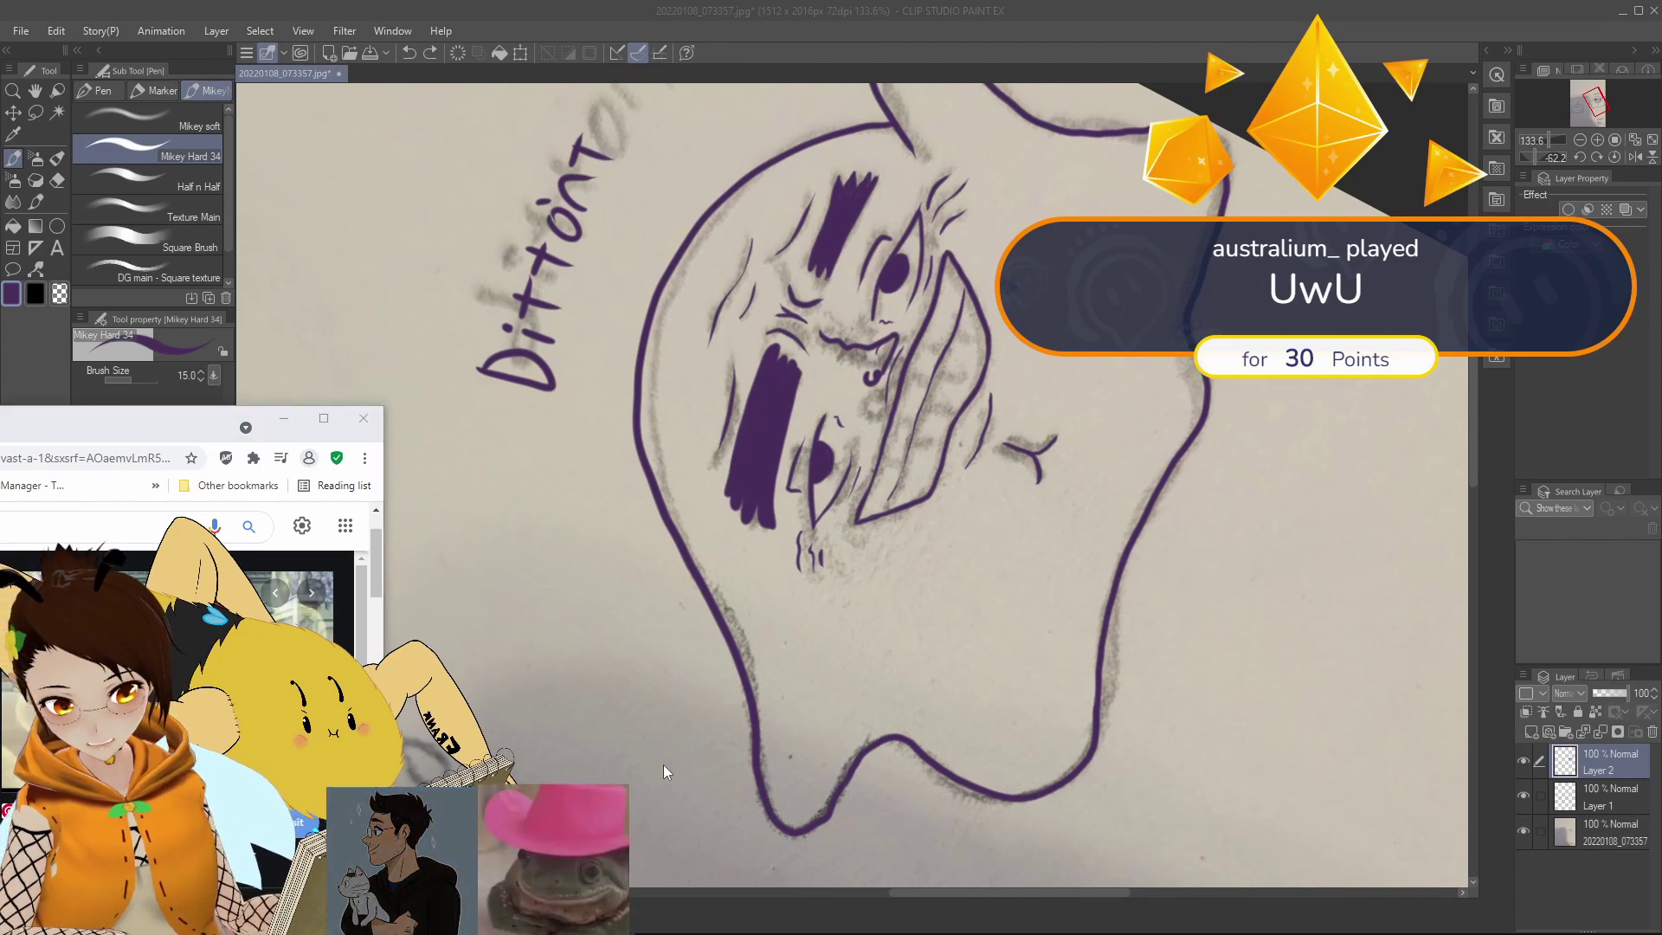
{"action": "left_click_drag", "start_coordinate": [156, 423], "coordinate": [162, 156]}
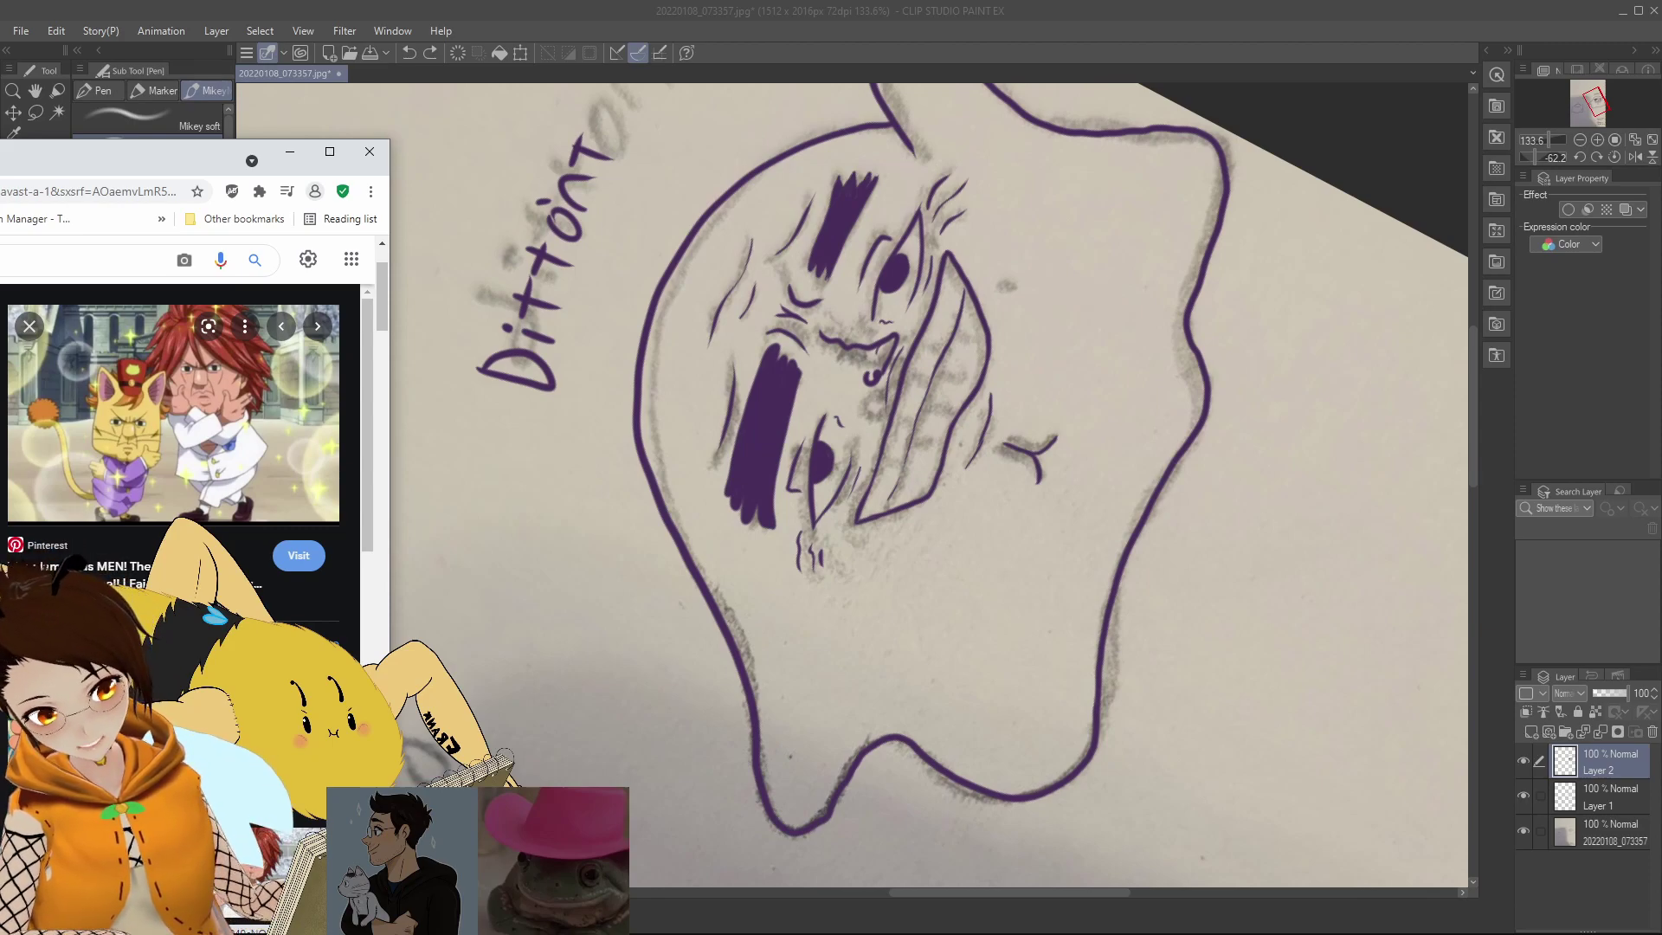
{"action": "key", "text": "alt+Tab"}
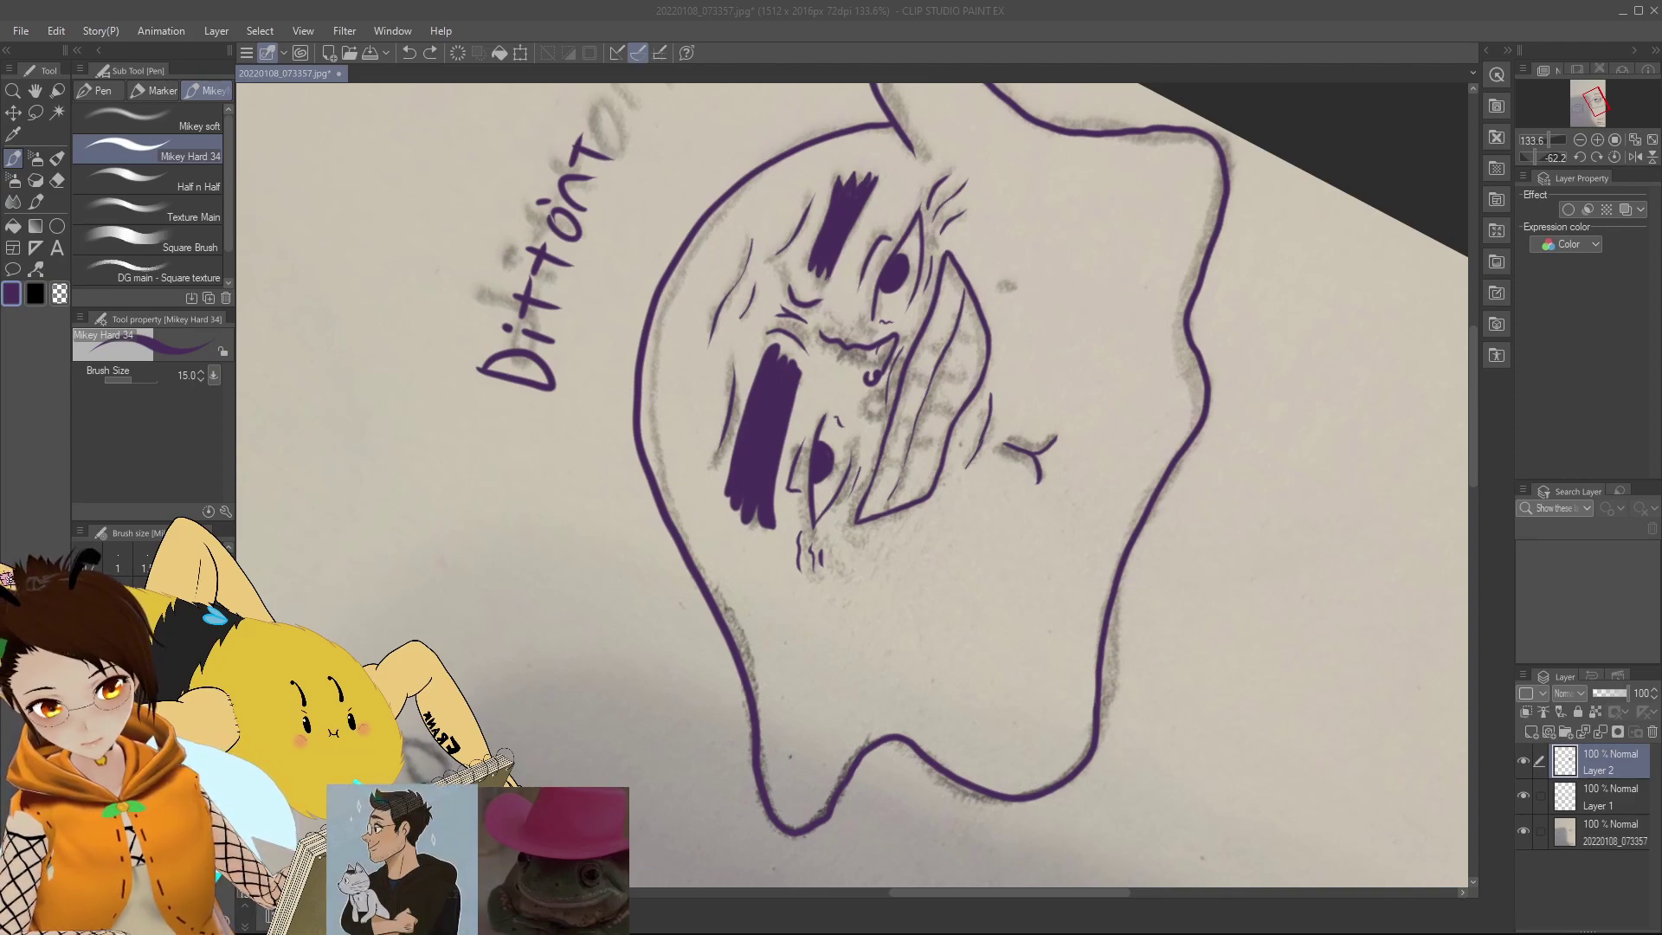
{"action": "key", "text": "alt+Tab"}
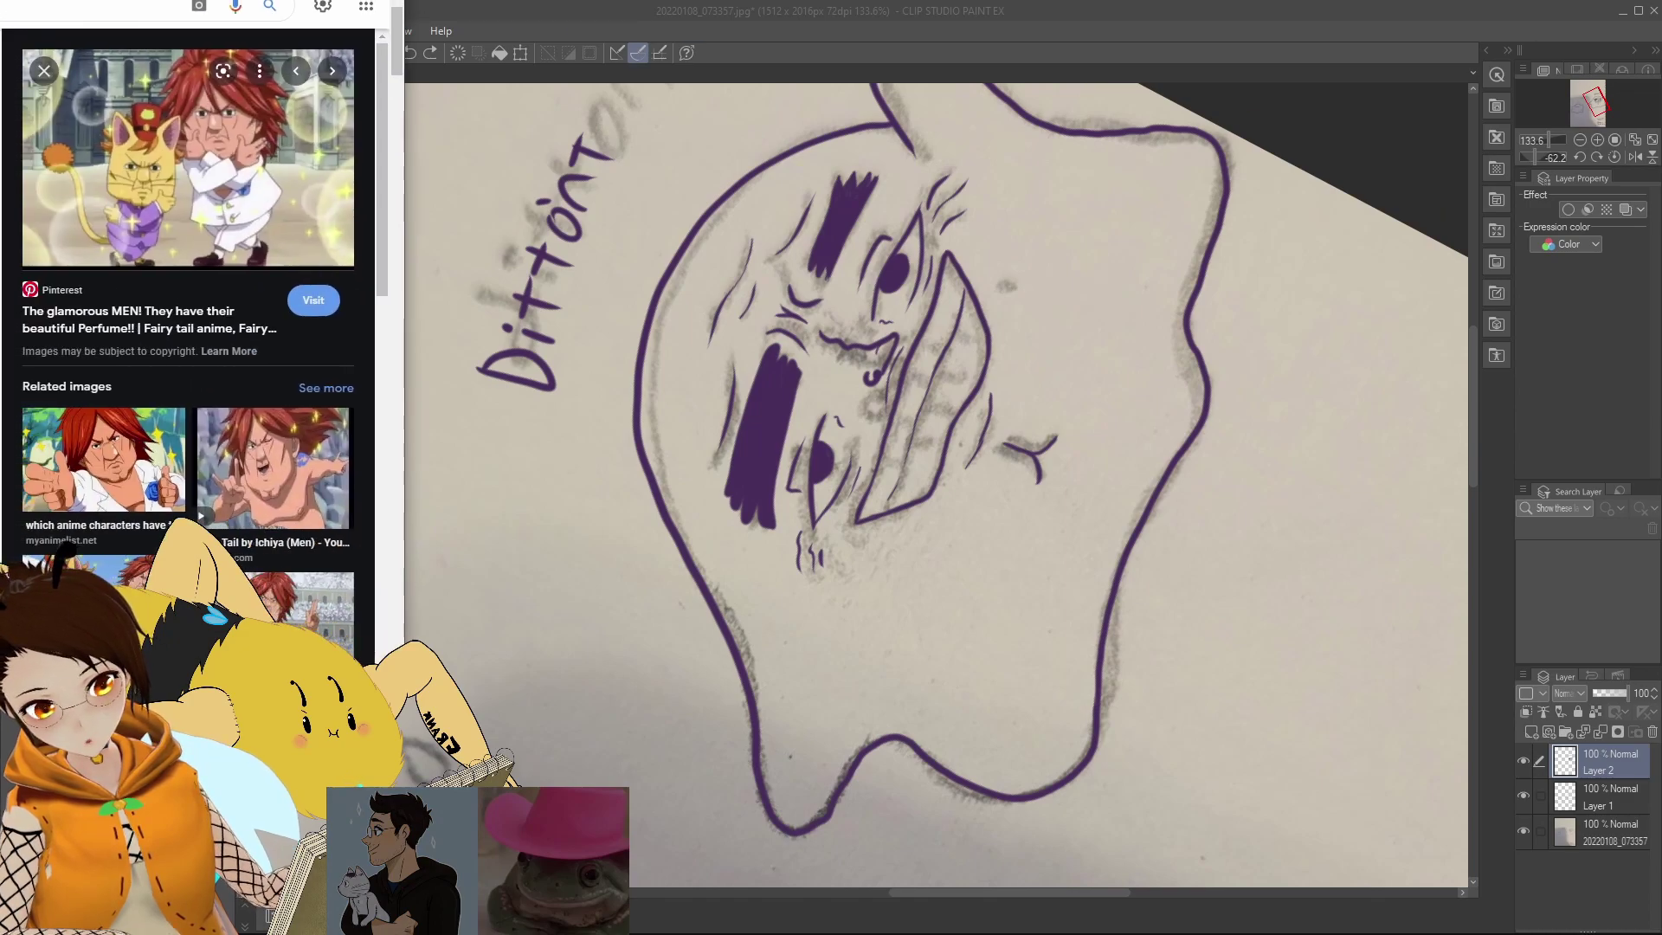
{"action": "key", "text": "alt+Tab"}
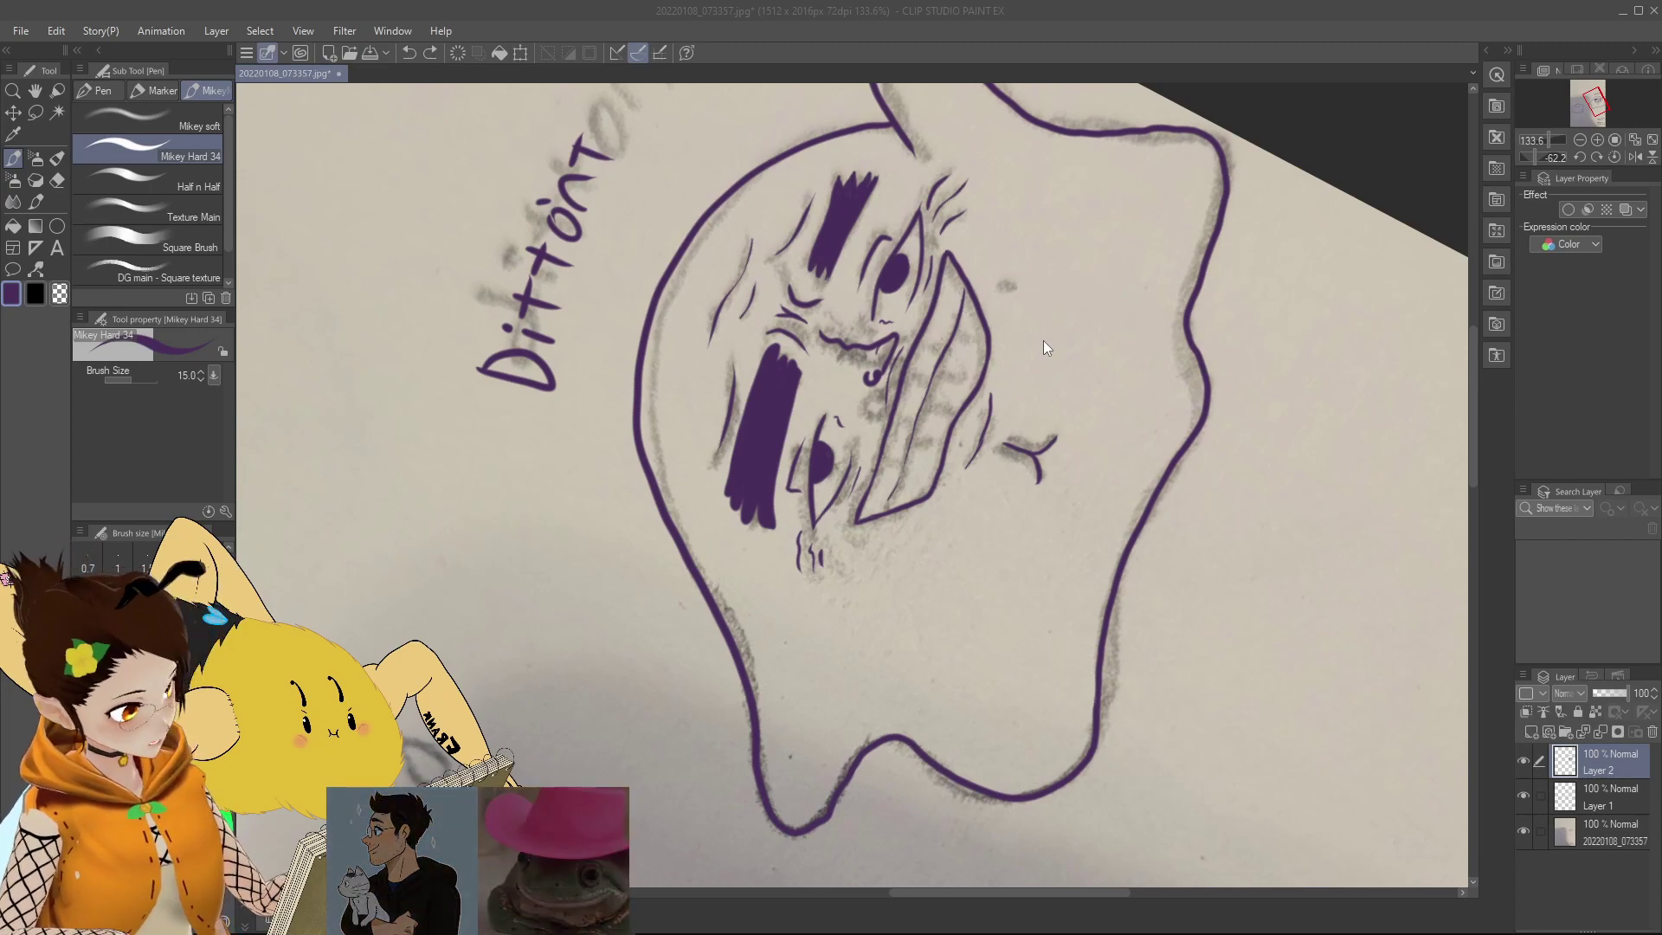
Step: Ink the short vertical divisions between the teeth in the upper and lower rows of the dittont's grin
{"action": "left_click_drag", "start_coordinate": [901, 389], "coordinate": [919, 394]}
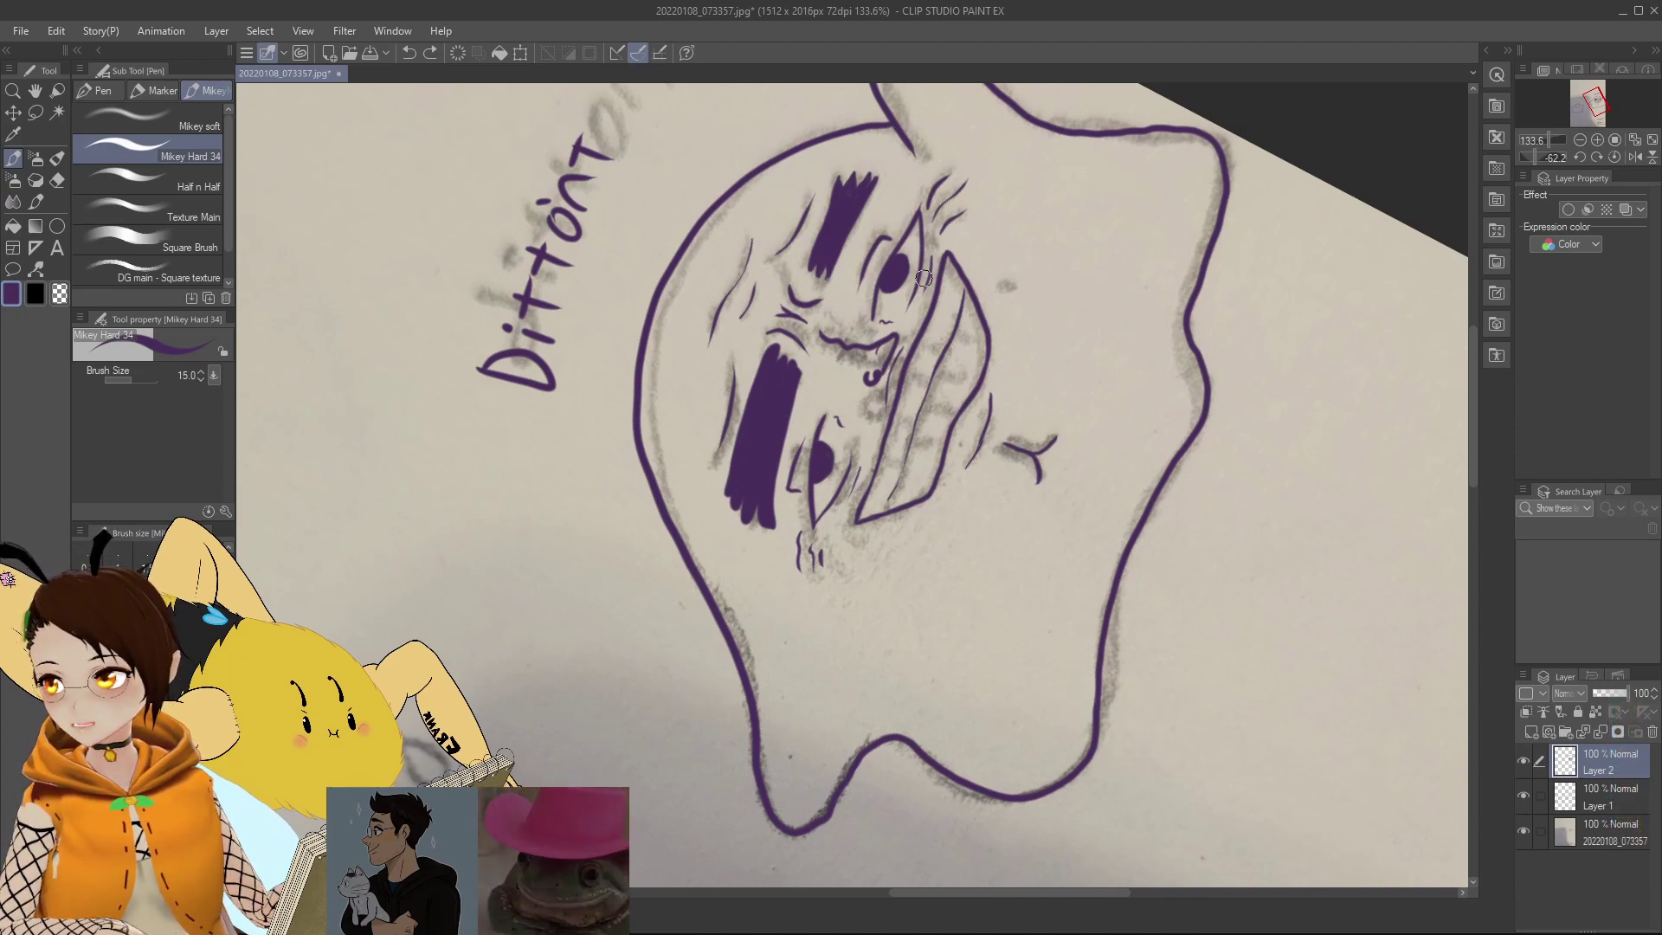
{"action": "left_click_drag", "start_coordinate": [1535, 158], "coordinate": [1545, 156]}
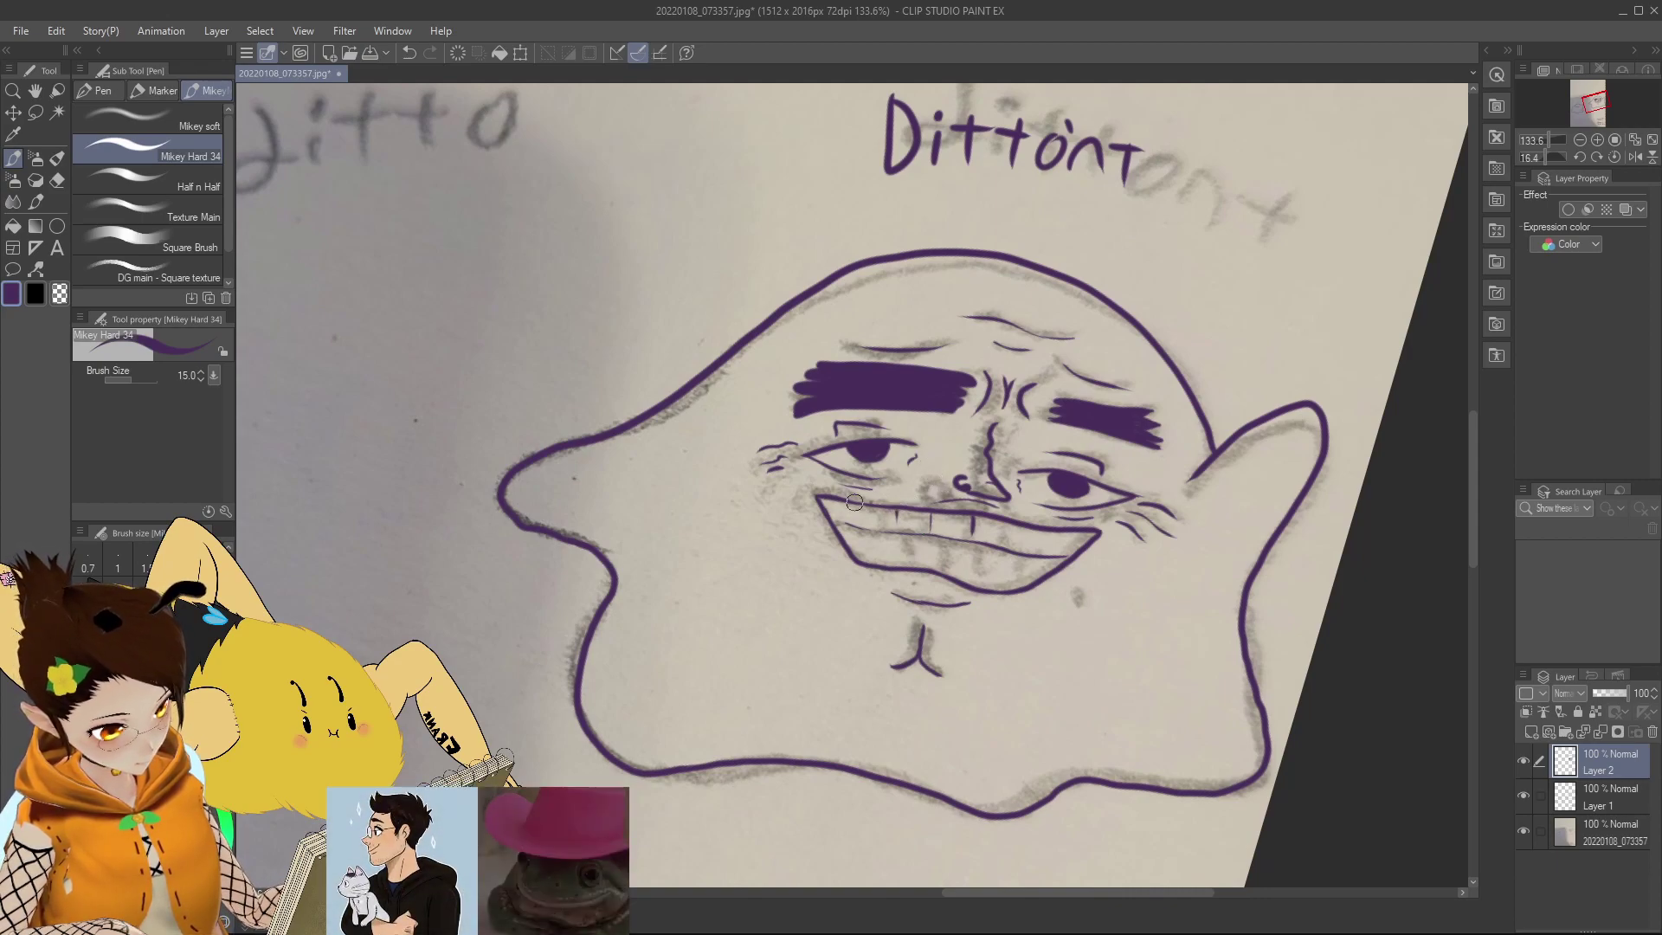
{"action": "mouse_move", "coordinate": [1015, 522]}
{"action": "left_mouse_down"}
{"action": "mouse_move", "coordinate": [1013, 544]}
{"action": "mouse_move", "coordinate": [1056, 545]}
{"action": "left_mouse_up"}
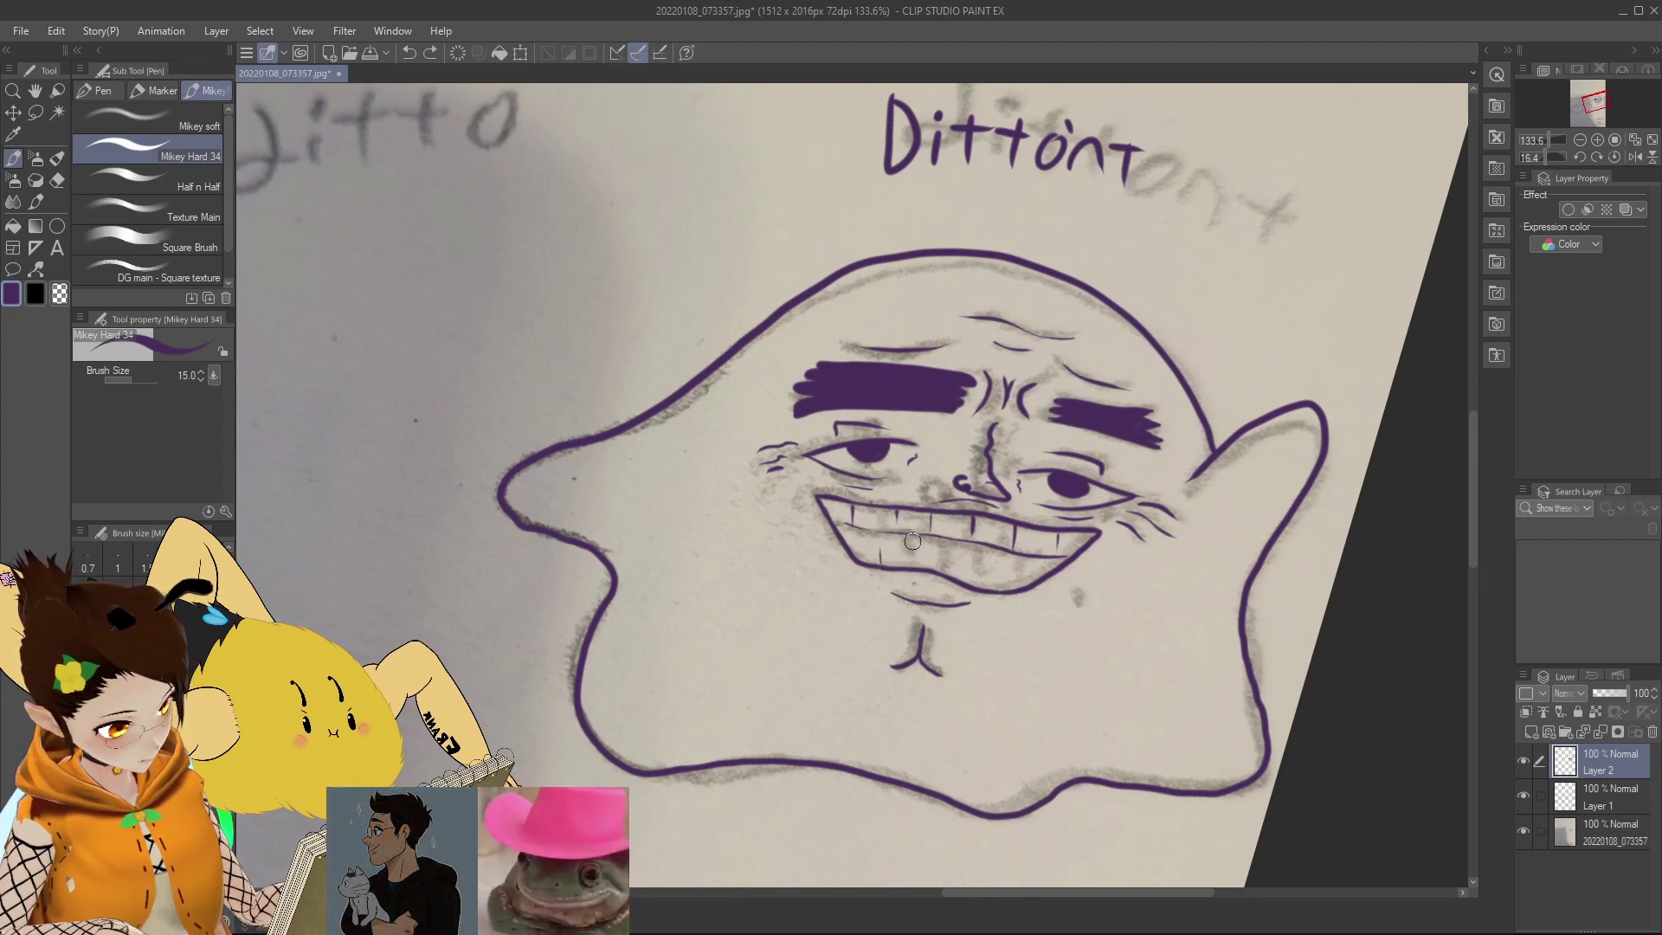
{"action": "left_click_drag", "start_coordinate": [912, 567], "coordinate": [914, 541]}
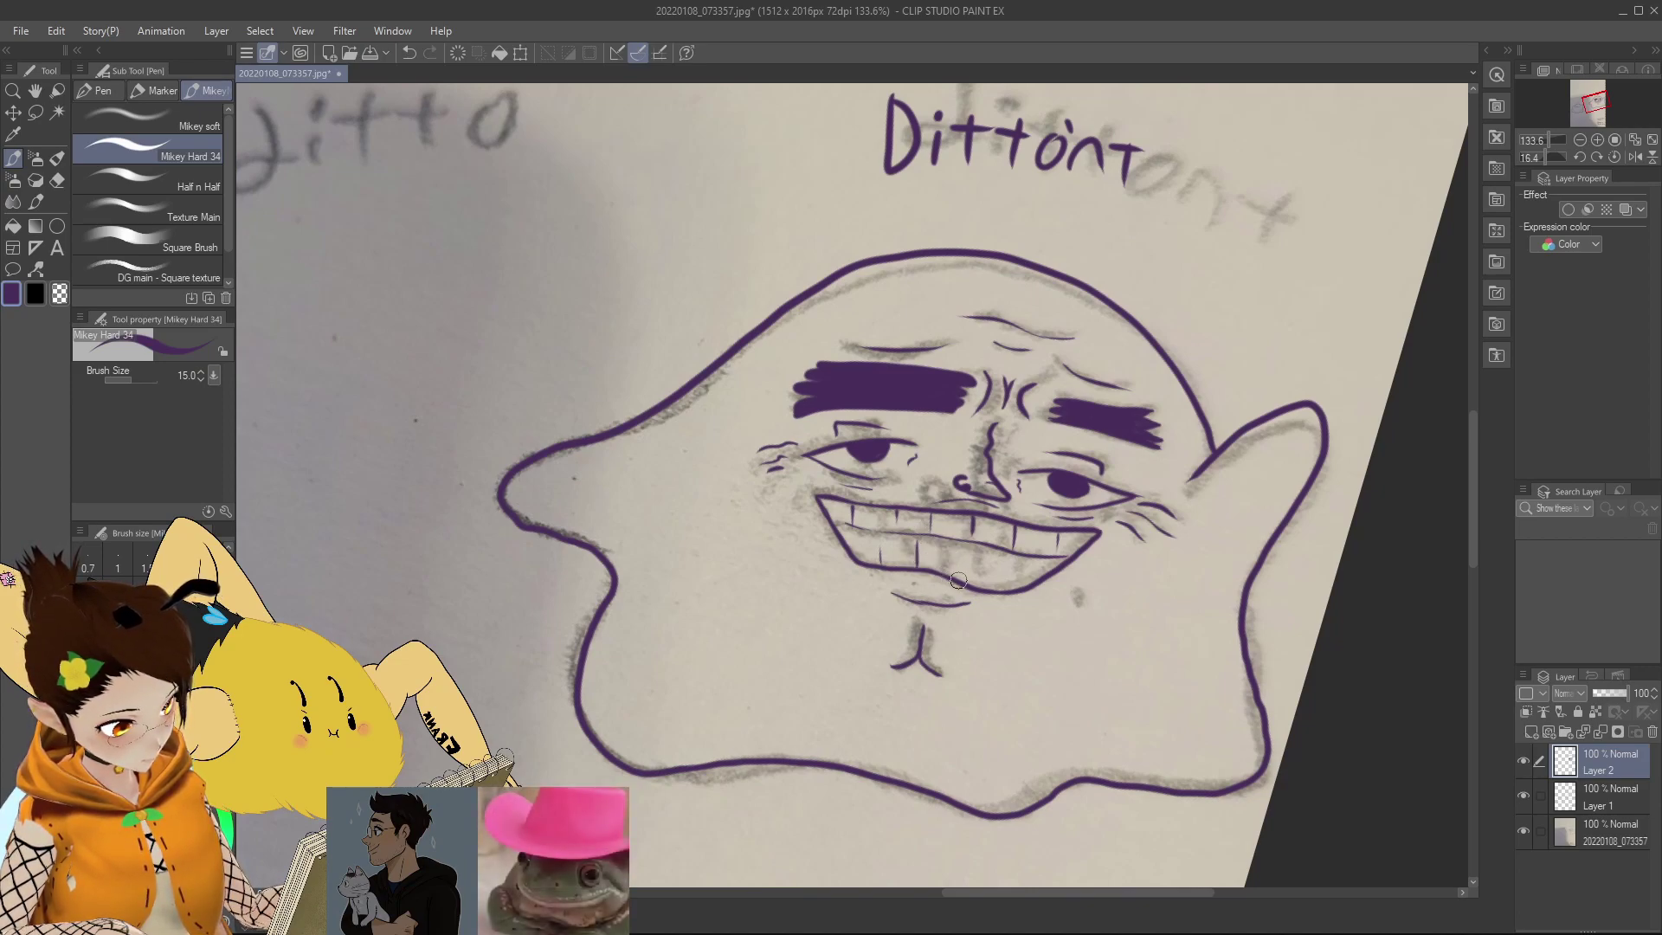
{"action": "mouse_move", "coordinate": [953, 576]}
{"action": "left_mouse_down"}
{"action": "mouse_move", "coordinate": [953, 538]}
{"action": "mouse_move", "coordinate": [978, 561]}
{"action": "mouse_move", "coordinate": [951, 574]}
{"action": "mouse_move", "coordinate": [964, 558]}
{"action": "mouse_move", "coordinate": [994, 591]}
{"action": "mouse_move", "coordinate": [997, 551]}
{"action": "mouse_move", "coordinate": [1031, 573]}
{"action": "mouse_move", "coordinate": [991, 591]}
{"action": "mouse_move", "coordinate": [996, 550]}
{"action": "mouse_move", "coordinate": [1027, 567]}
{"action": "left_mouse_up"}
{"action": "key", "text": "ctrl+z"}
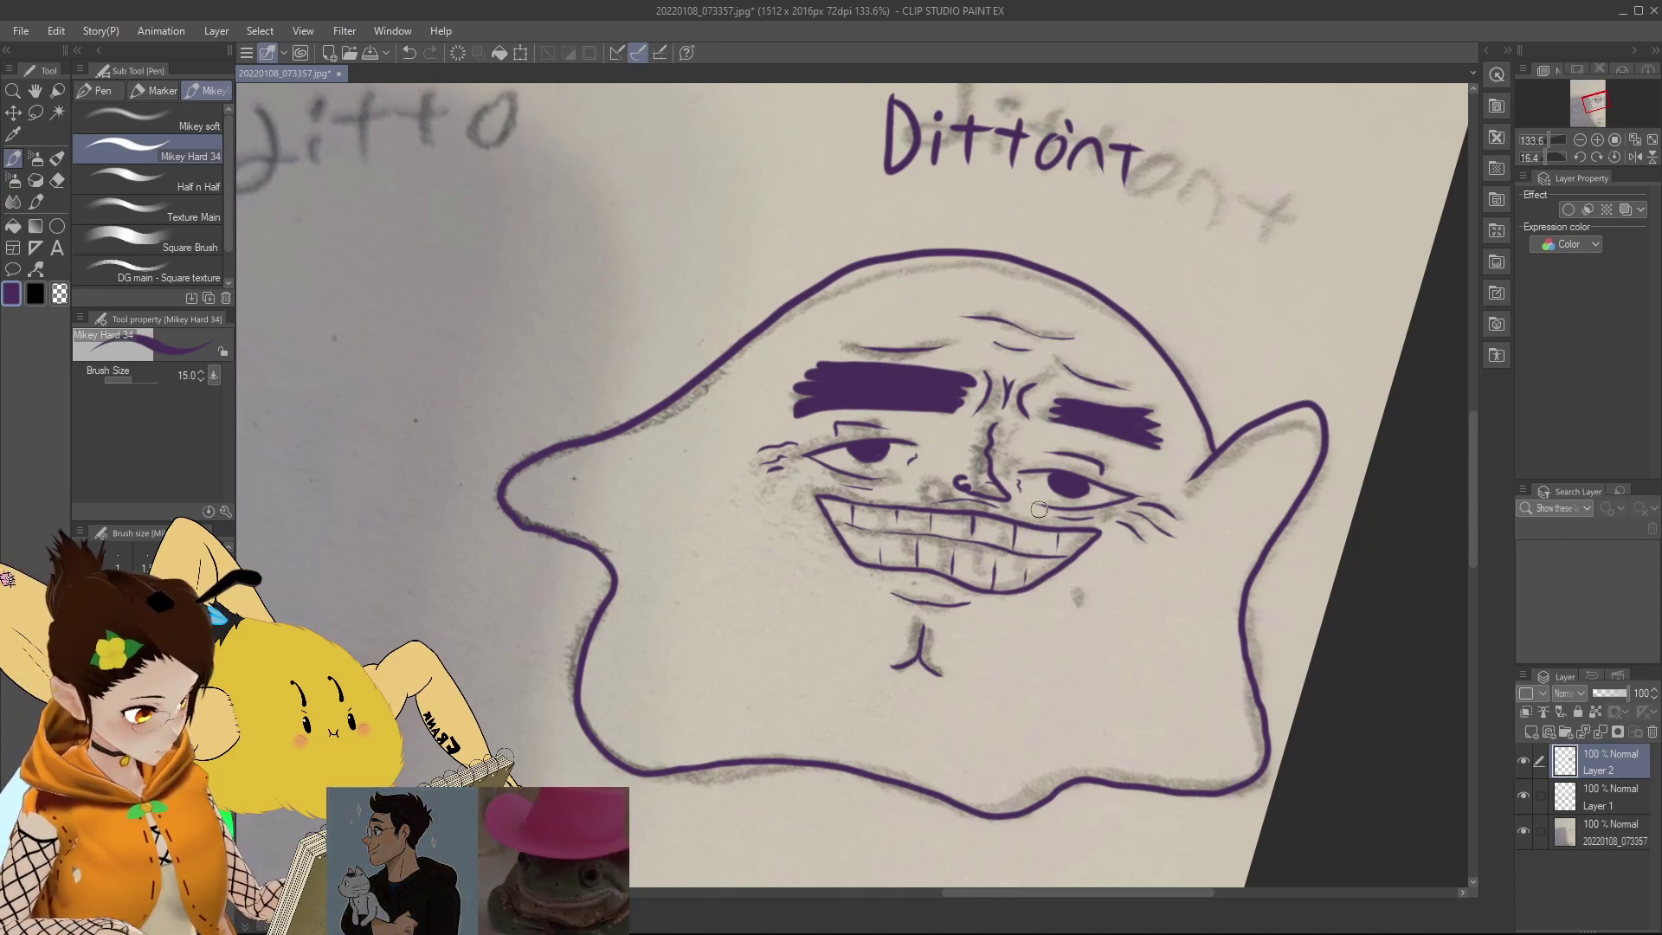
Step: Draw a cluster of small sparkles above the dittont's raised arm, mixing four-pointed stars and dashed twinkles
{"action": "left_click", "coordinate": [1537, 156]}
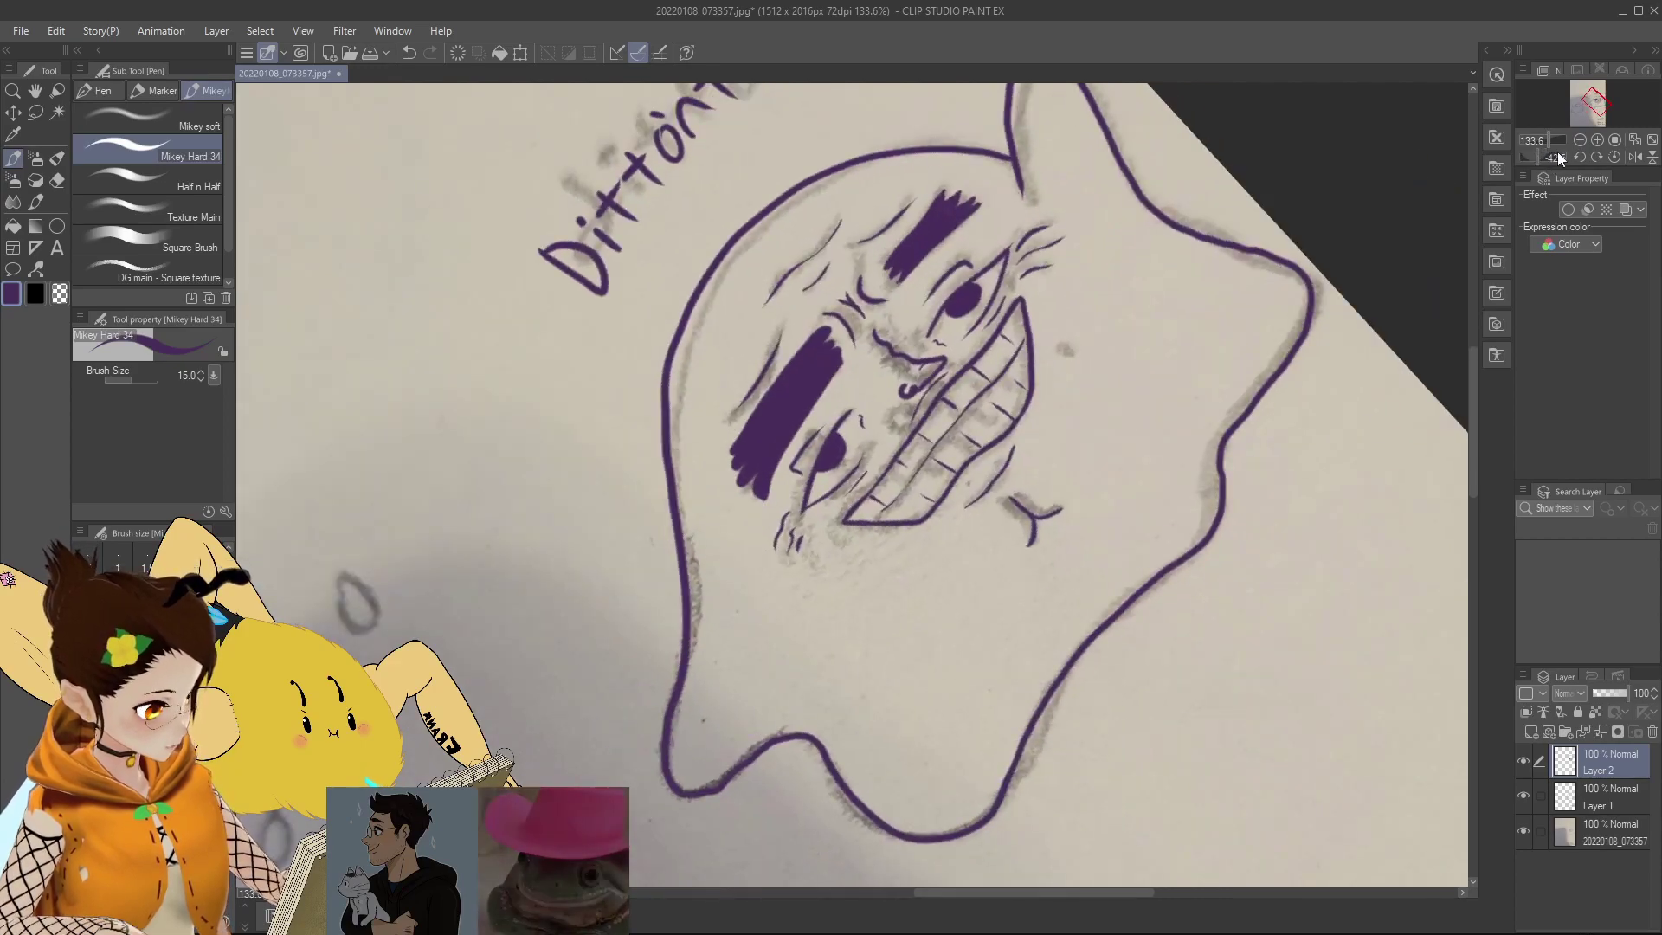
{"action": "left_click_drag", "start_coordinate": [1535, 144], "coordinate": [1544, 158]}
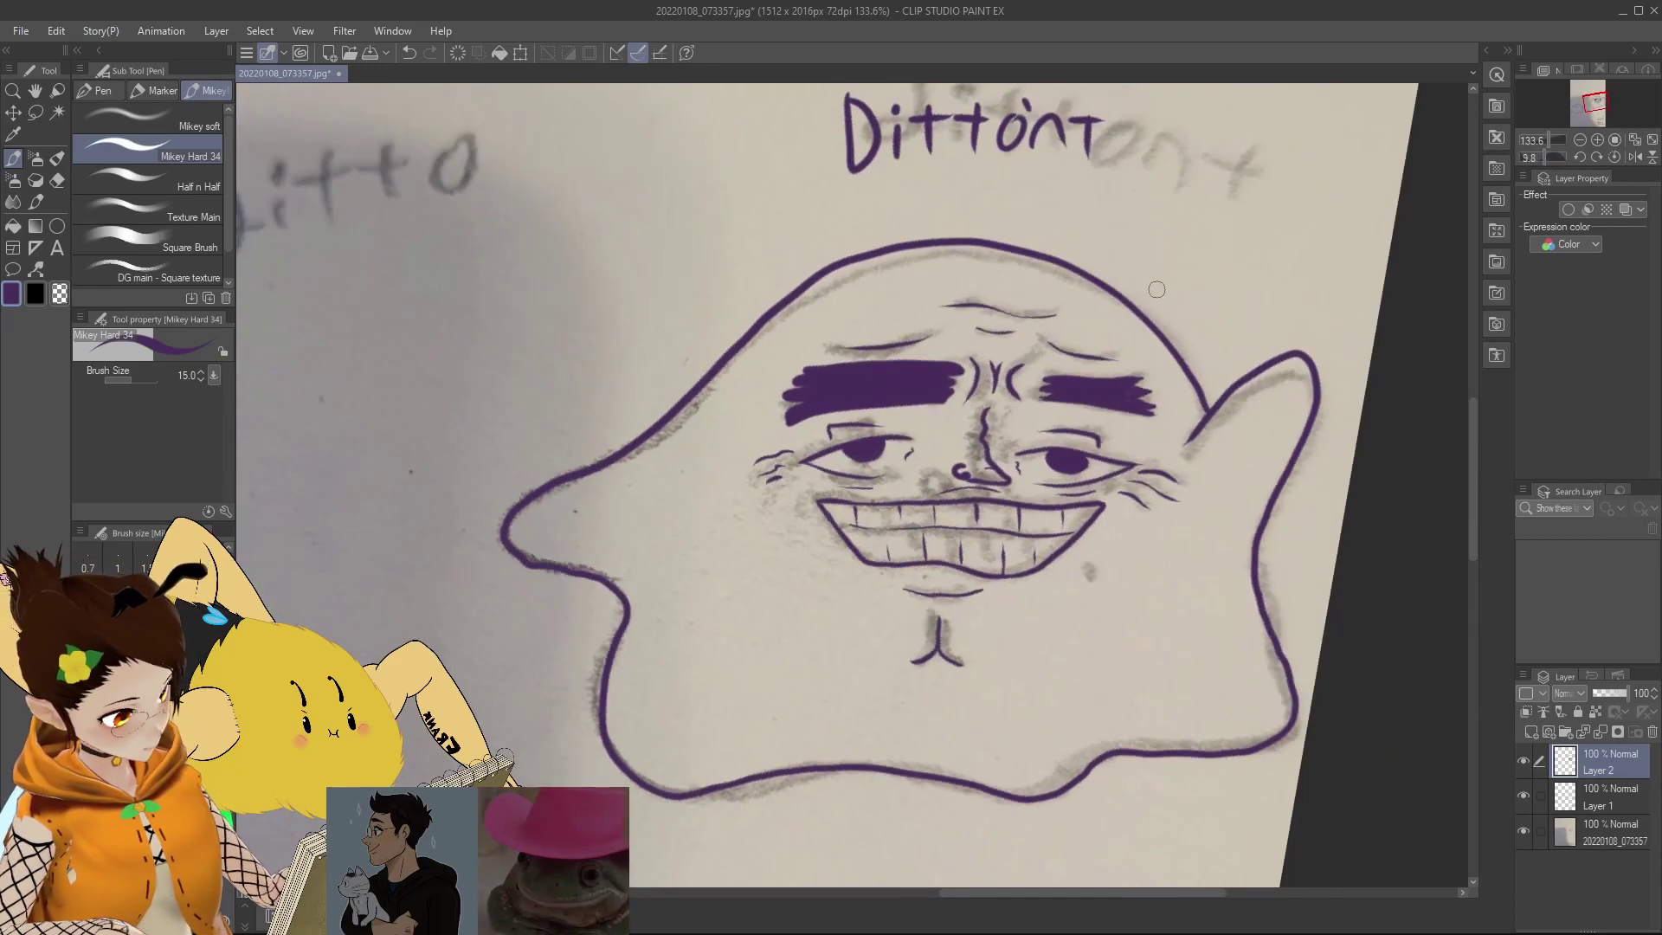
{"action": "mouse_move", "coordinate": [1184, 262]}
{"action": "left_mouse_down"}
{"action": "mouse_move", "coordinate": [1221, 277]}
{"action": "mouse_move", "coordinate": [1188, 305]}
{"action": "mouse_move", "coordinate": [1180, 260]}
{"action": "mouse_move", "coordinate": [1251, 213]}
{"action": "mouse_move", "coordinate": [1233, 259]}
{"action": "left_mouse_up"}
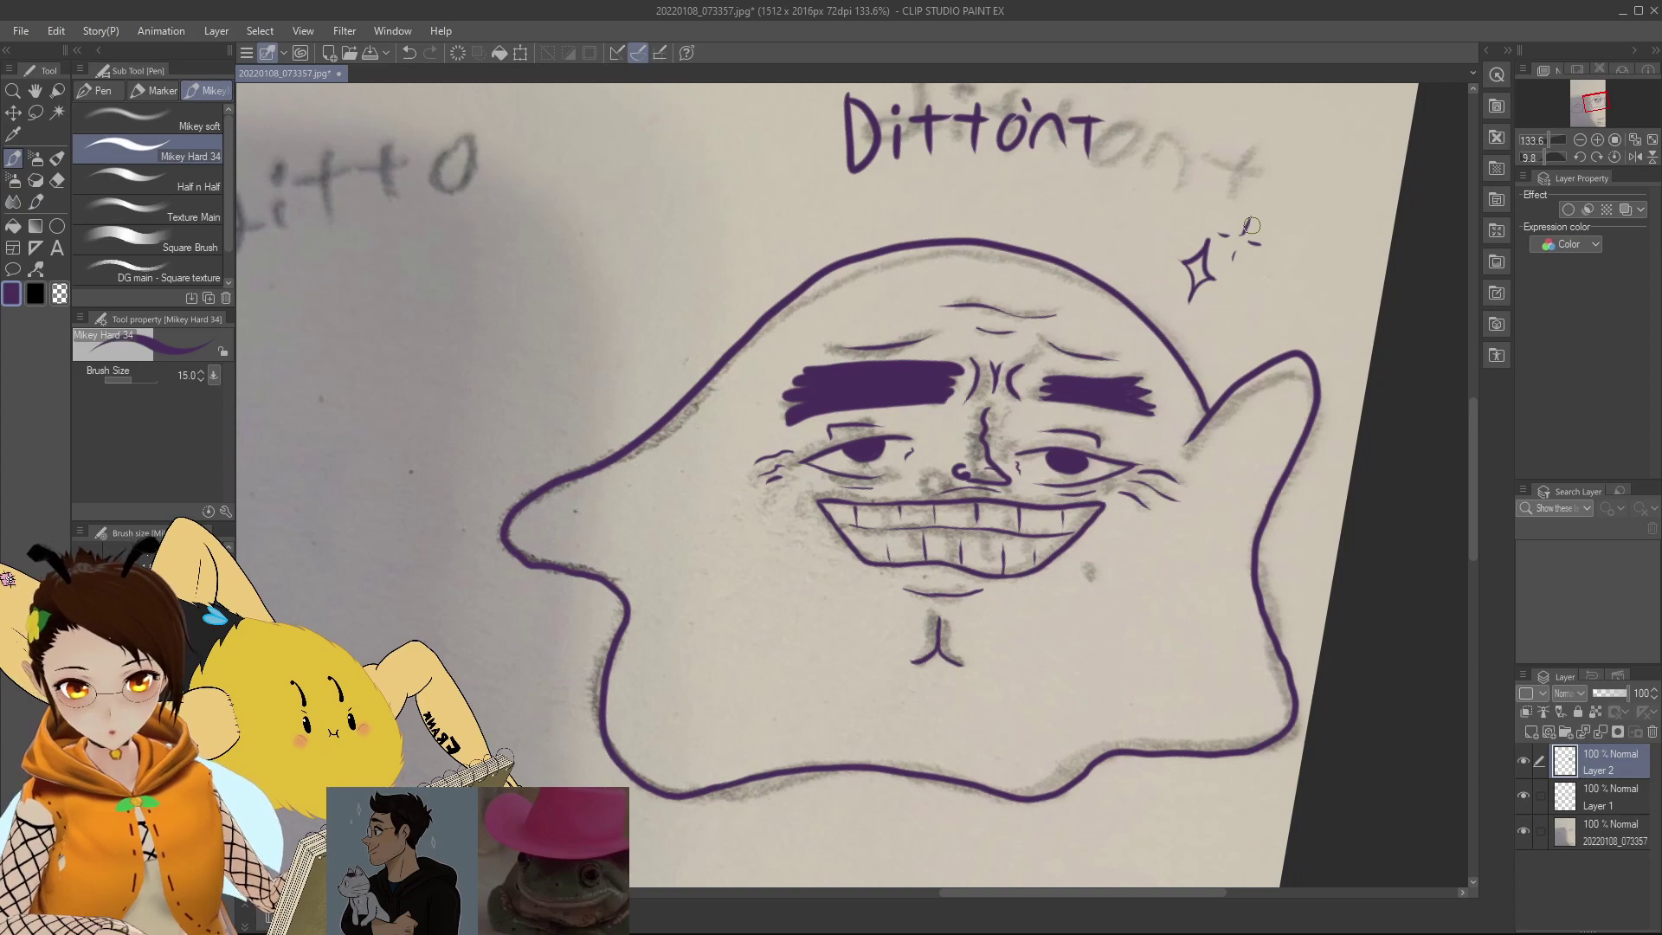
{"action": "mouse_move", "coordinate": [1248, 179]}
{"action": "left_mouse_down"}
{"action": "mouse_move", "coordinate": [1324, 211]}
{"action": "mouse_move", "coordinate": [1303, 204]}
{"action": "left_mouse_up"}
{"action": "key", "text": "ctrl+z"}
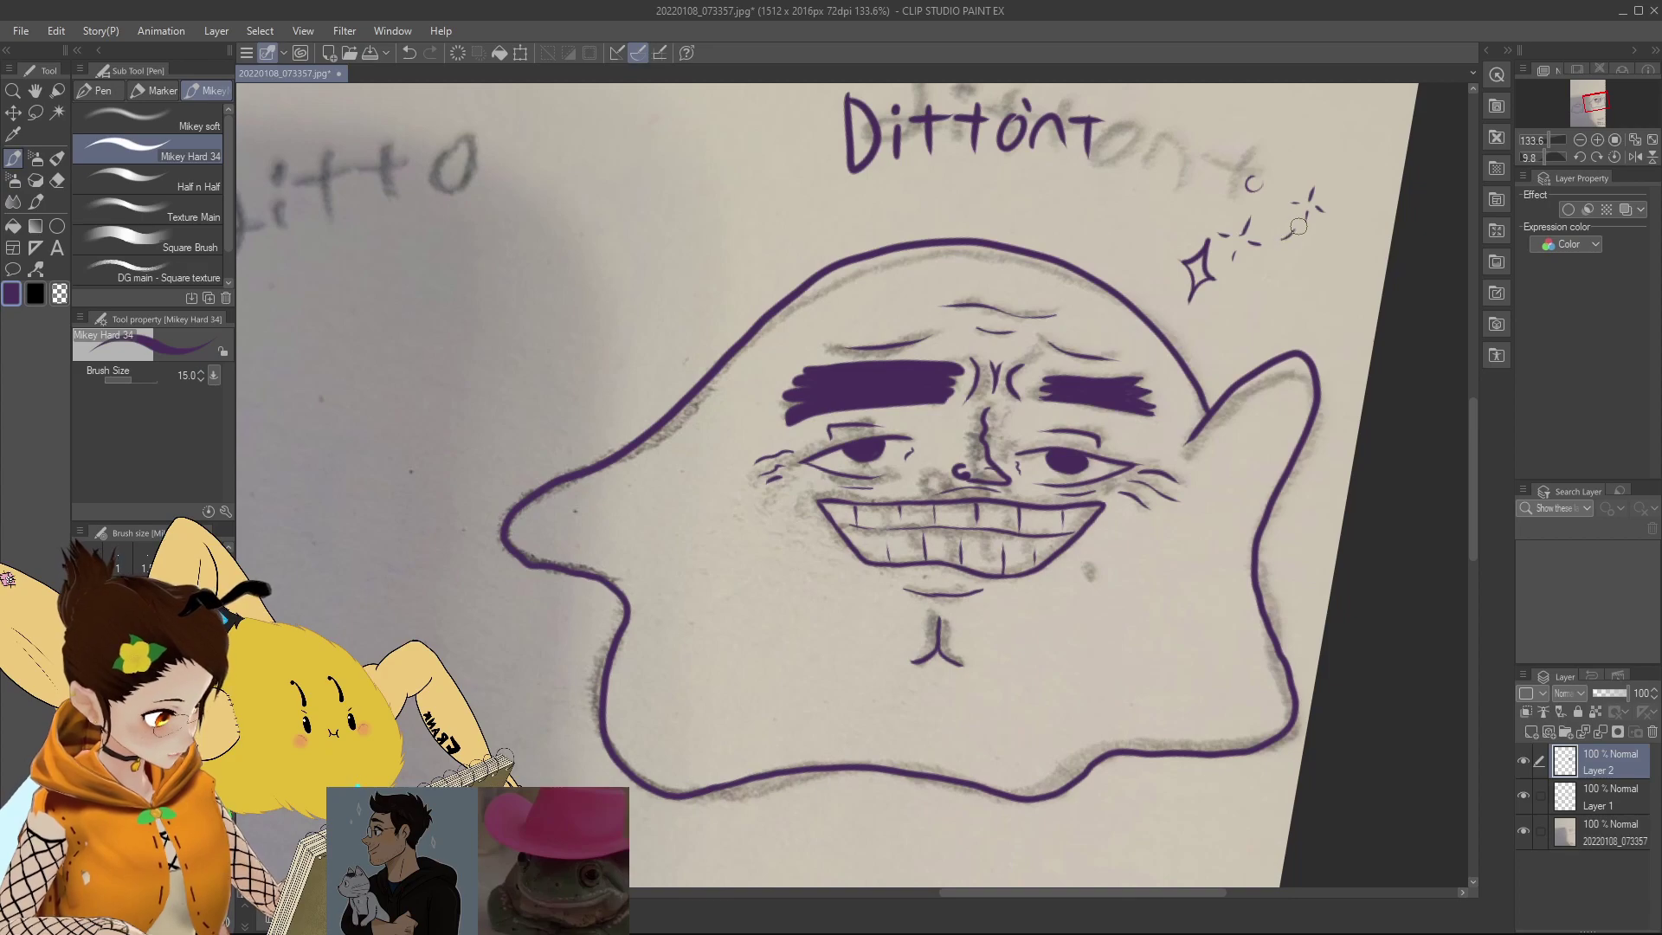
{"action": "key", "text": "ctrl+z"}
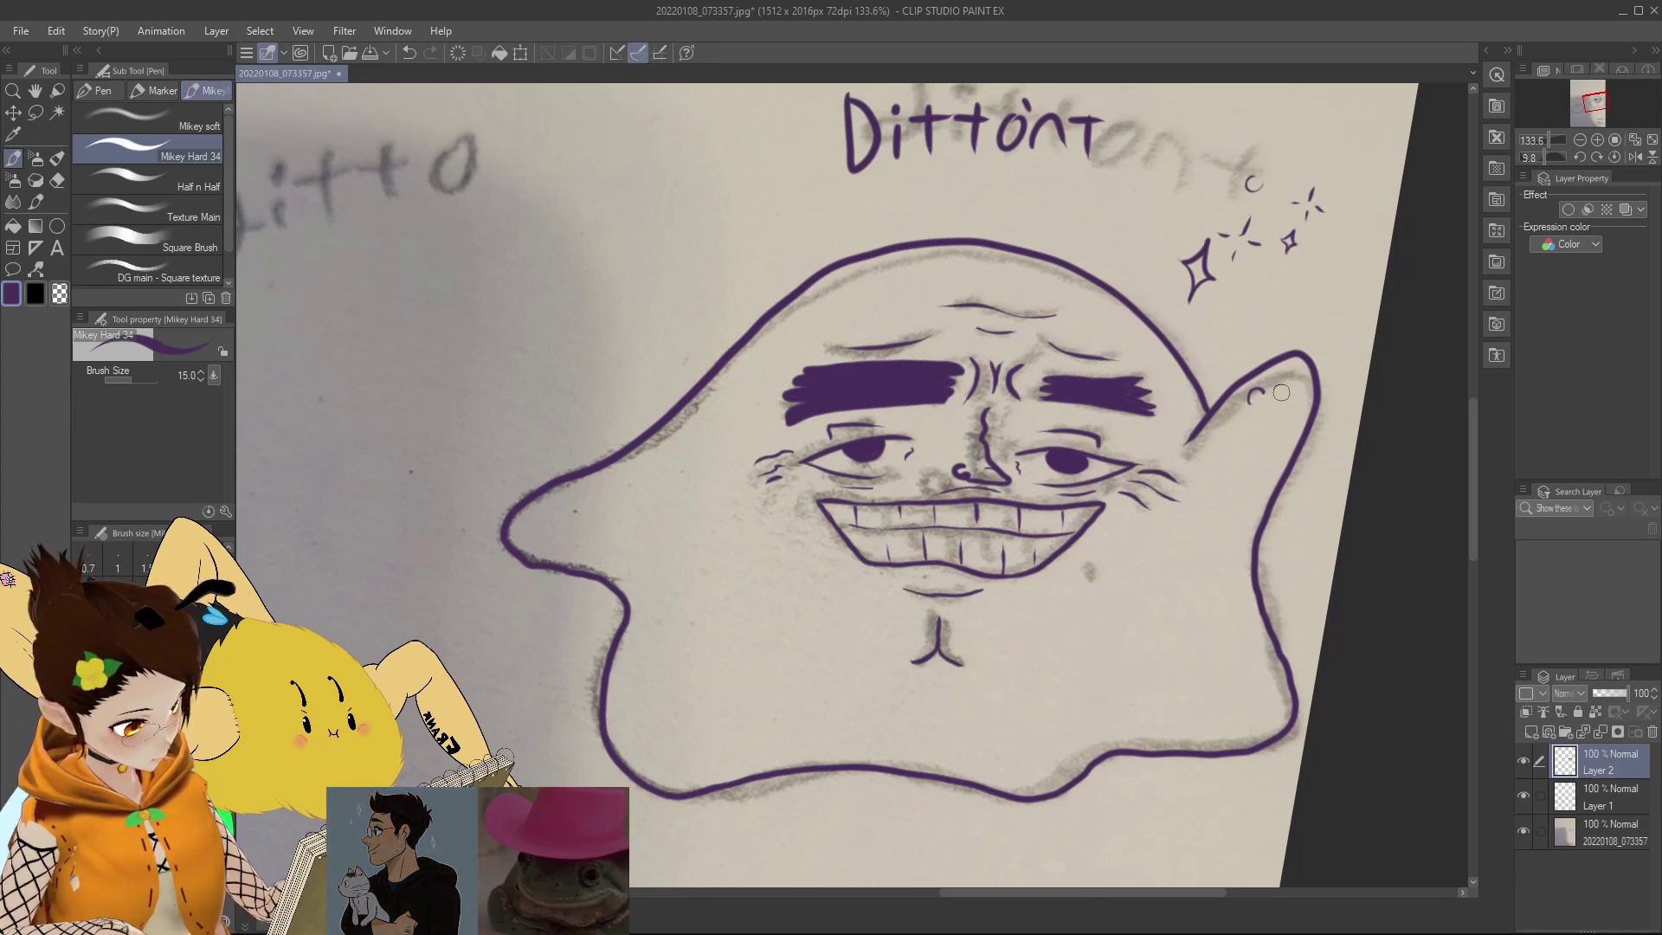
Step: Replace the small arcs on the dittont's raised arm with one curved mark near its inner edge, and add one on the other arm
{"action": "left_click_drag", "start_coordinate": [1276, 394], "coordinate": [1290, 390]}
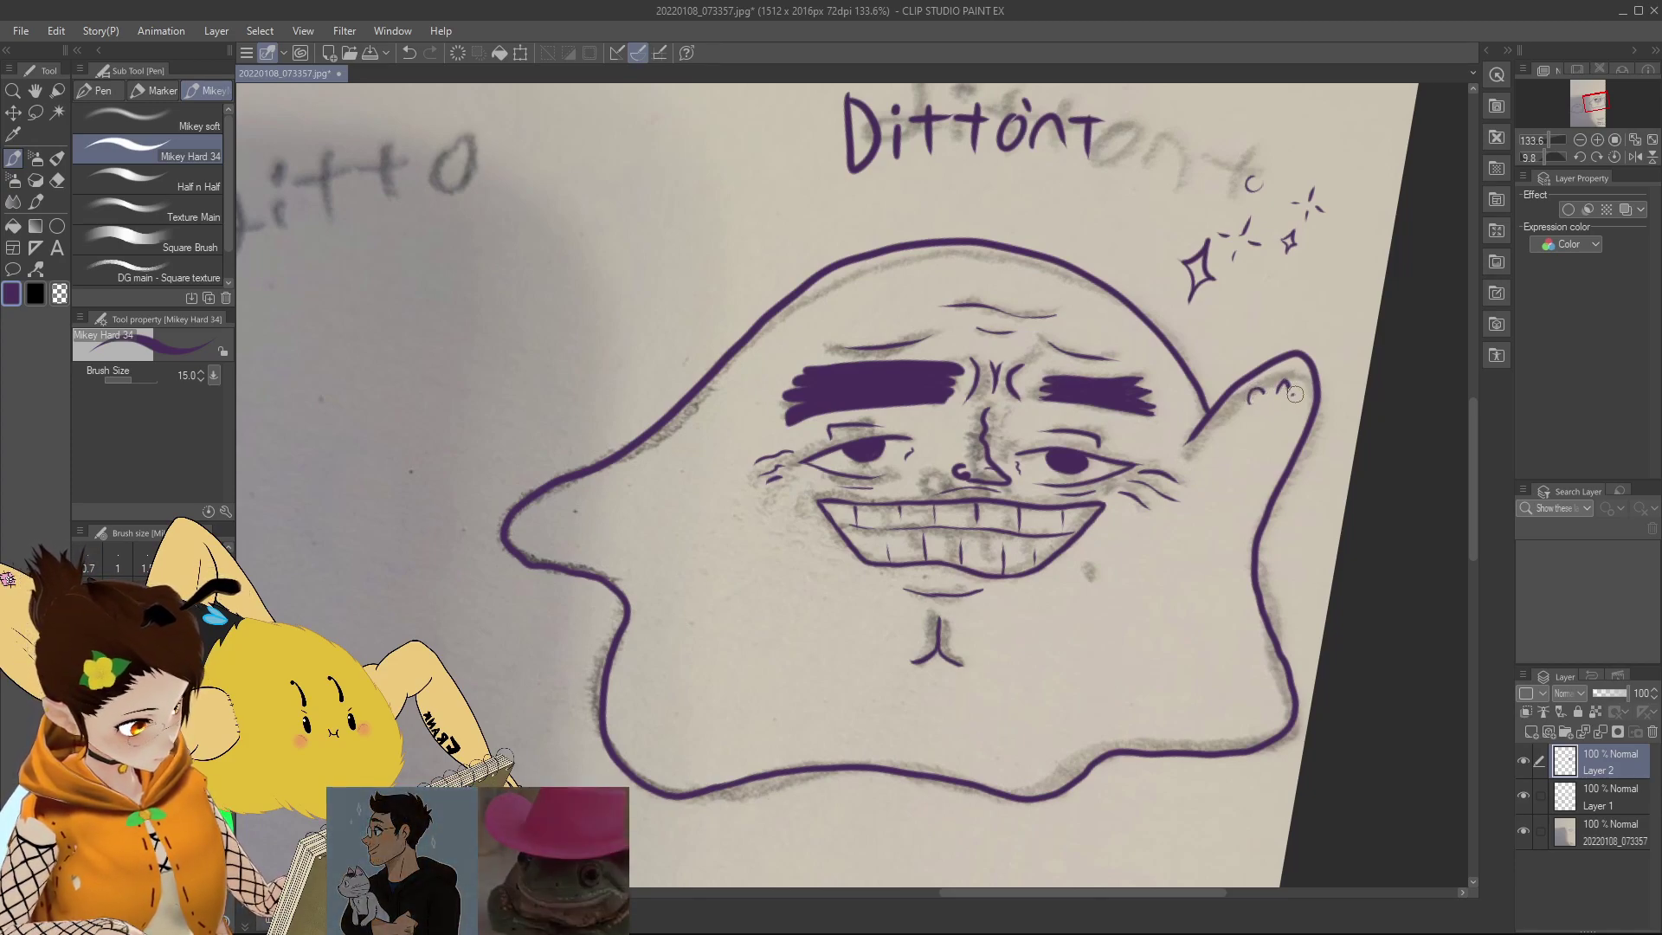
{"action": "key", "text": "ctrl+z"}
{"action": "key", "text": "ctrl+z"}
{"action": "left_click_drag", "start_coordinate": [1247, 408], "coordinate": [1265, 402]}
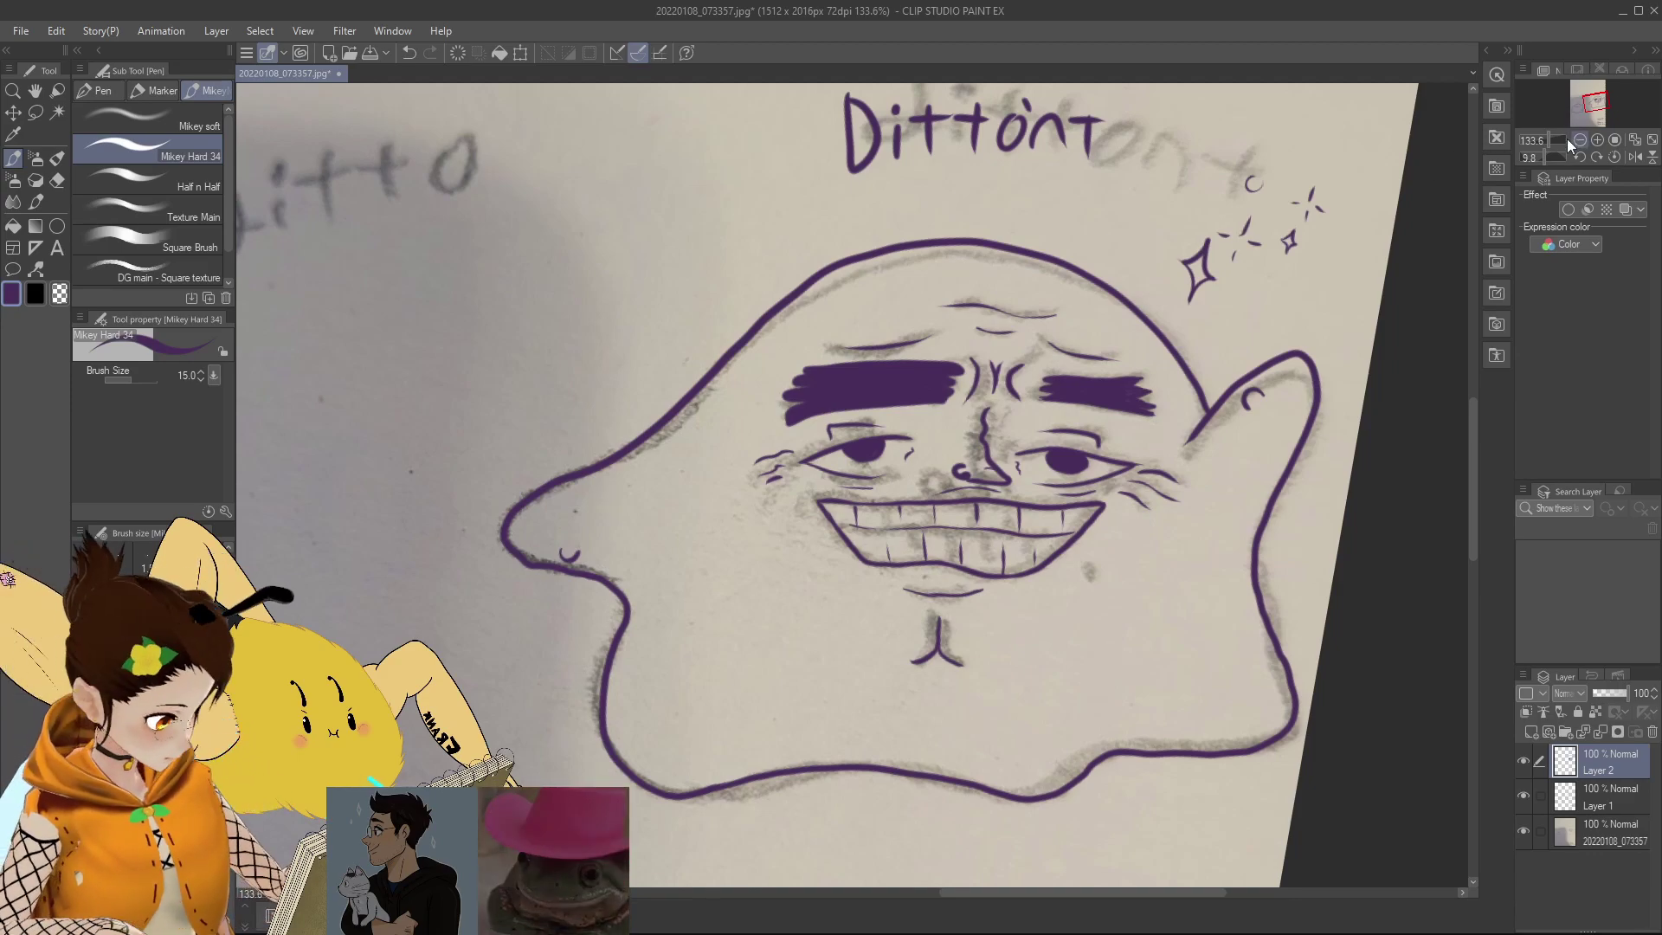
Step: Toggle the visibility of the photo layer and the line layers to check the line art and what each layer holds
{"action": "left_click_drag", "start_coordinate": [1594, 97], "coordinate": [1586, 114]}
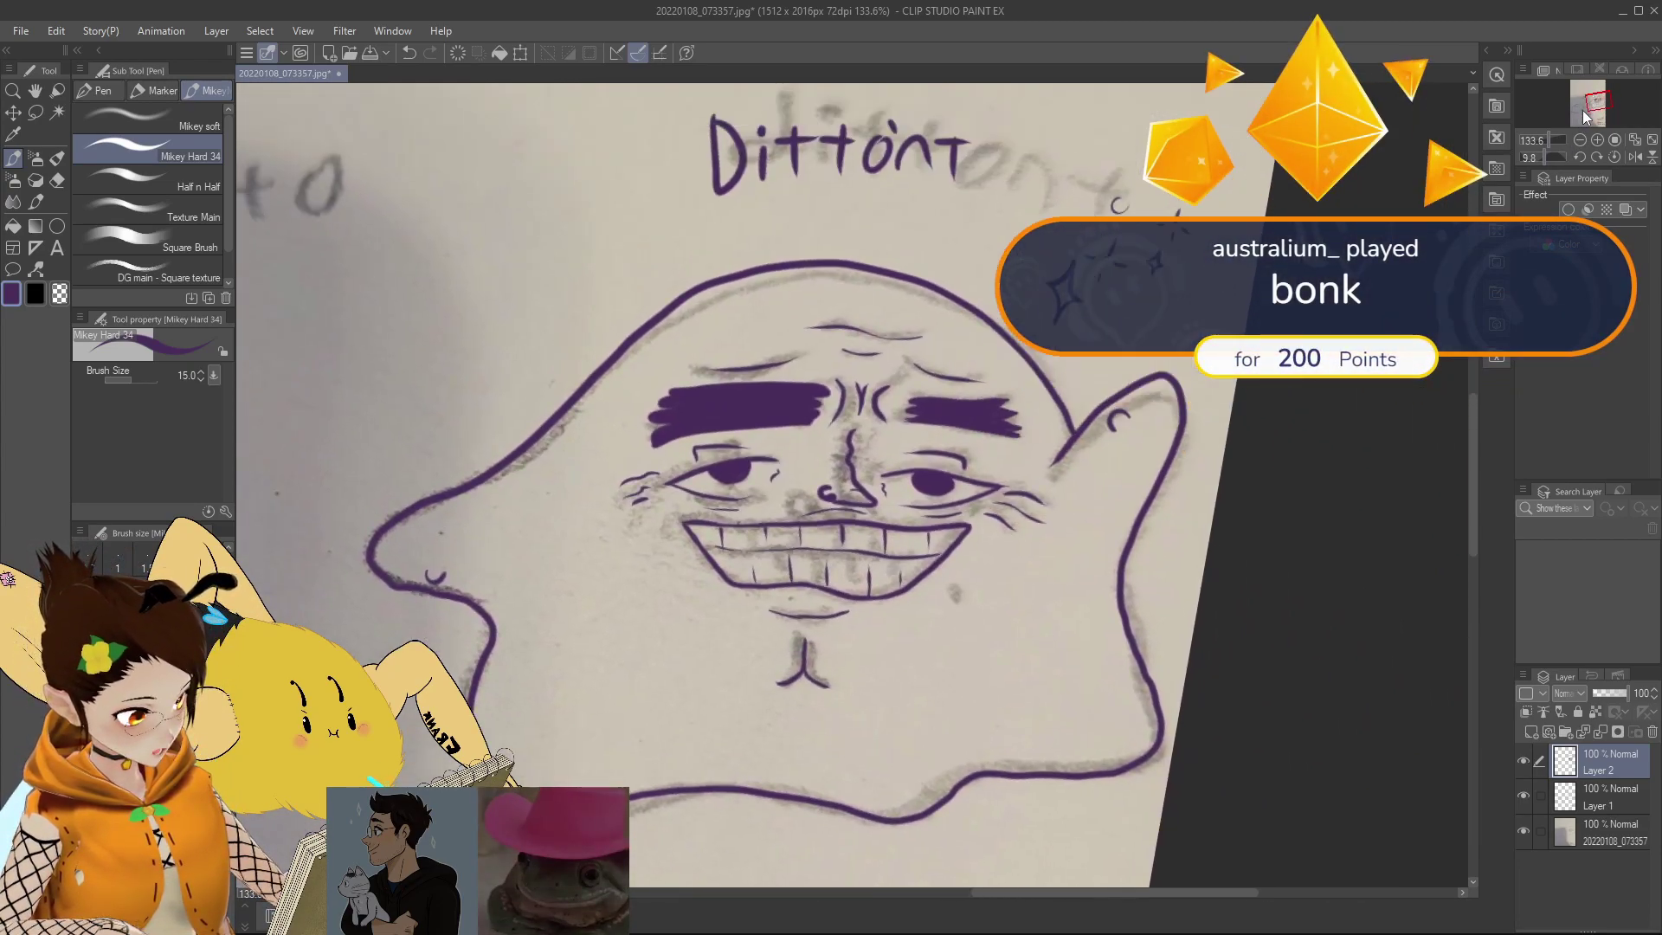
{"action": "left_click", "coordinate": [1545, 796]}
{"action": "left_click", "coordinate": [1524, 830]}
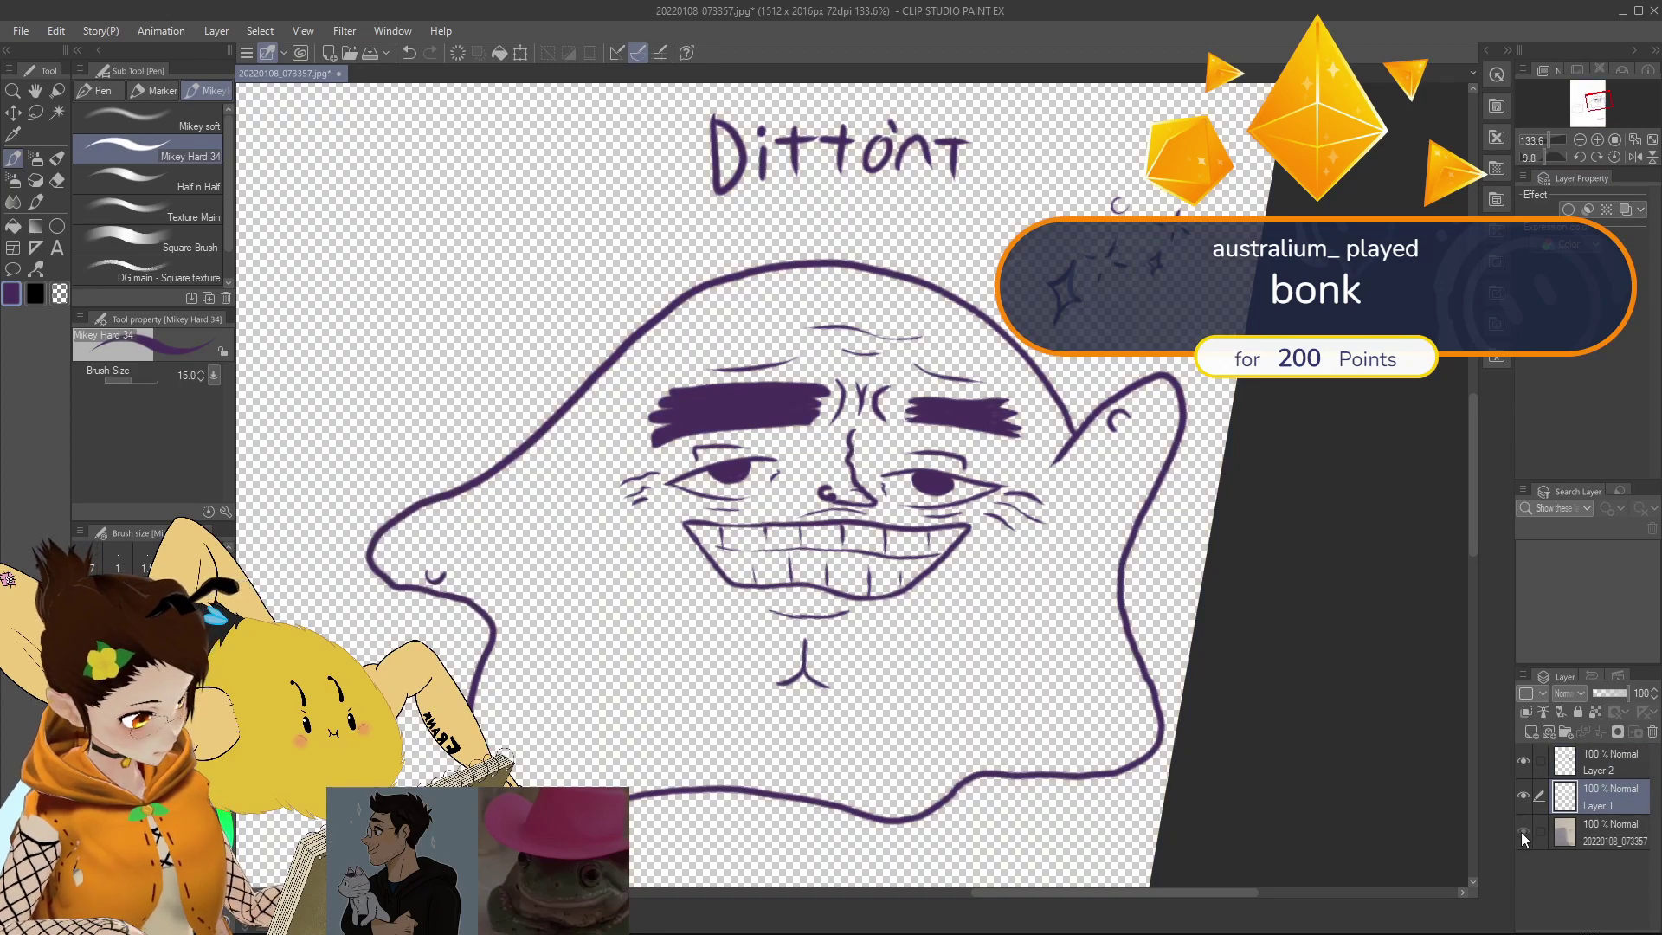
{"action": "left_click", "coordinate": [1521, 832]}
{"action": "left_click", "coordinate": [1579, 832]}
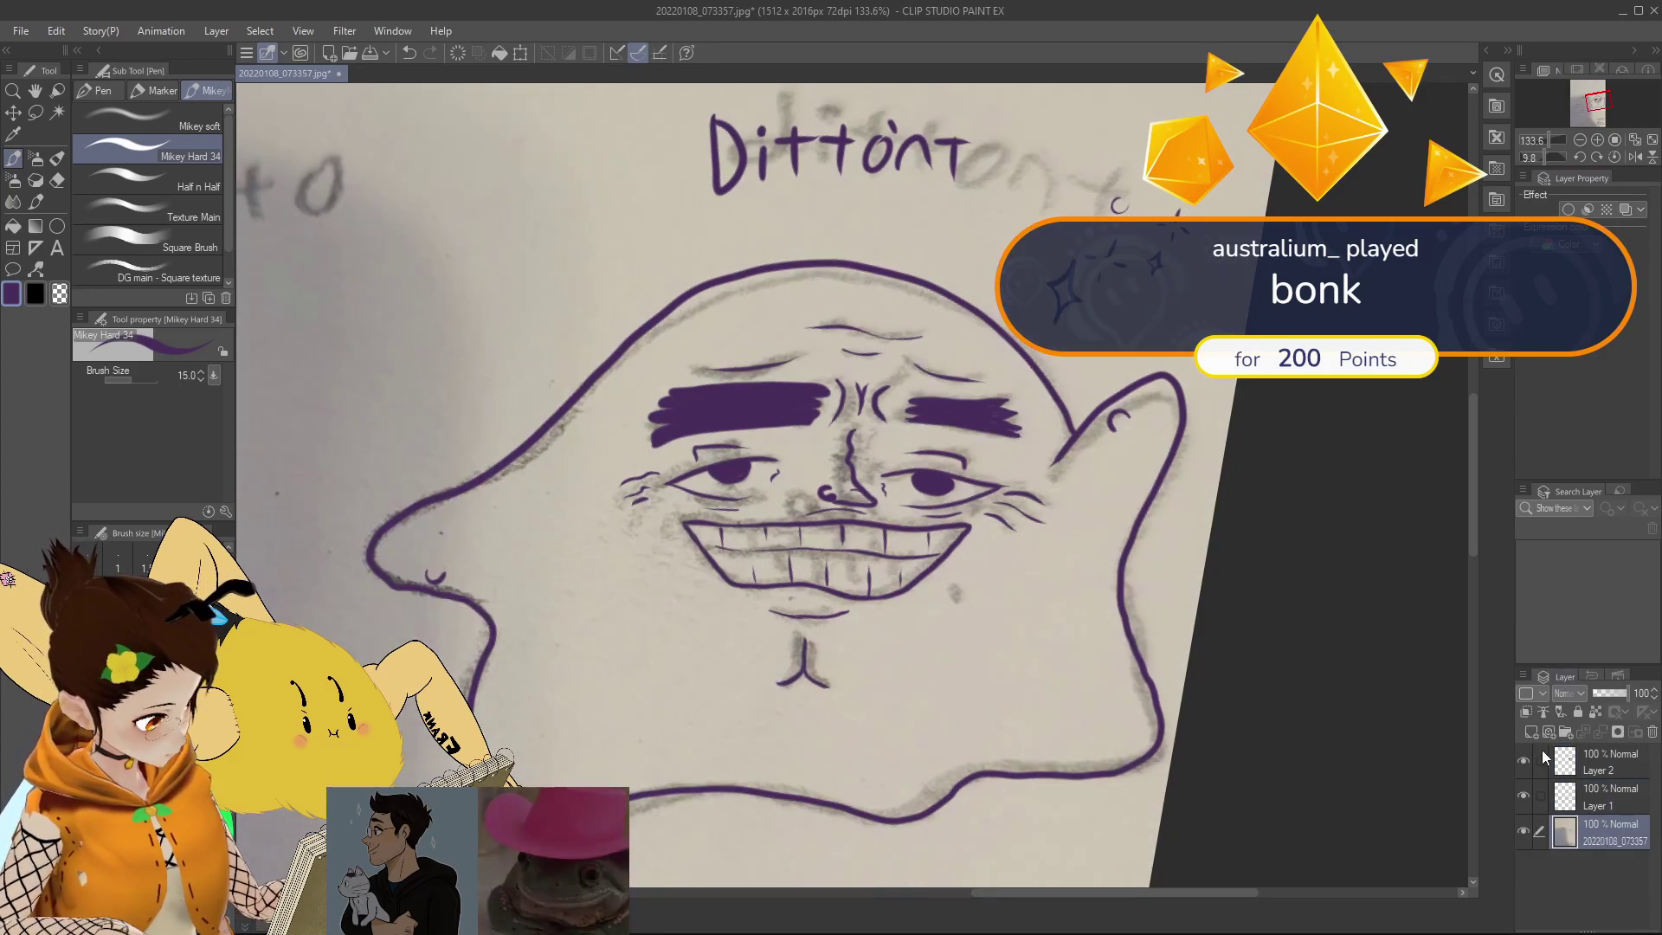
{"action": "mouse_move", "coordinate": [1595, 102]}
{"action": "left_mouse_down"}
{"action": "mouse_move", "coordinate": [1543, 140]}
{"action": "mouse_move", "coordinate": [1581, 103]}
{"action": "left_mouse_up"}
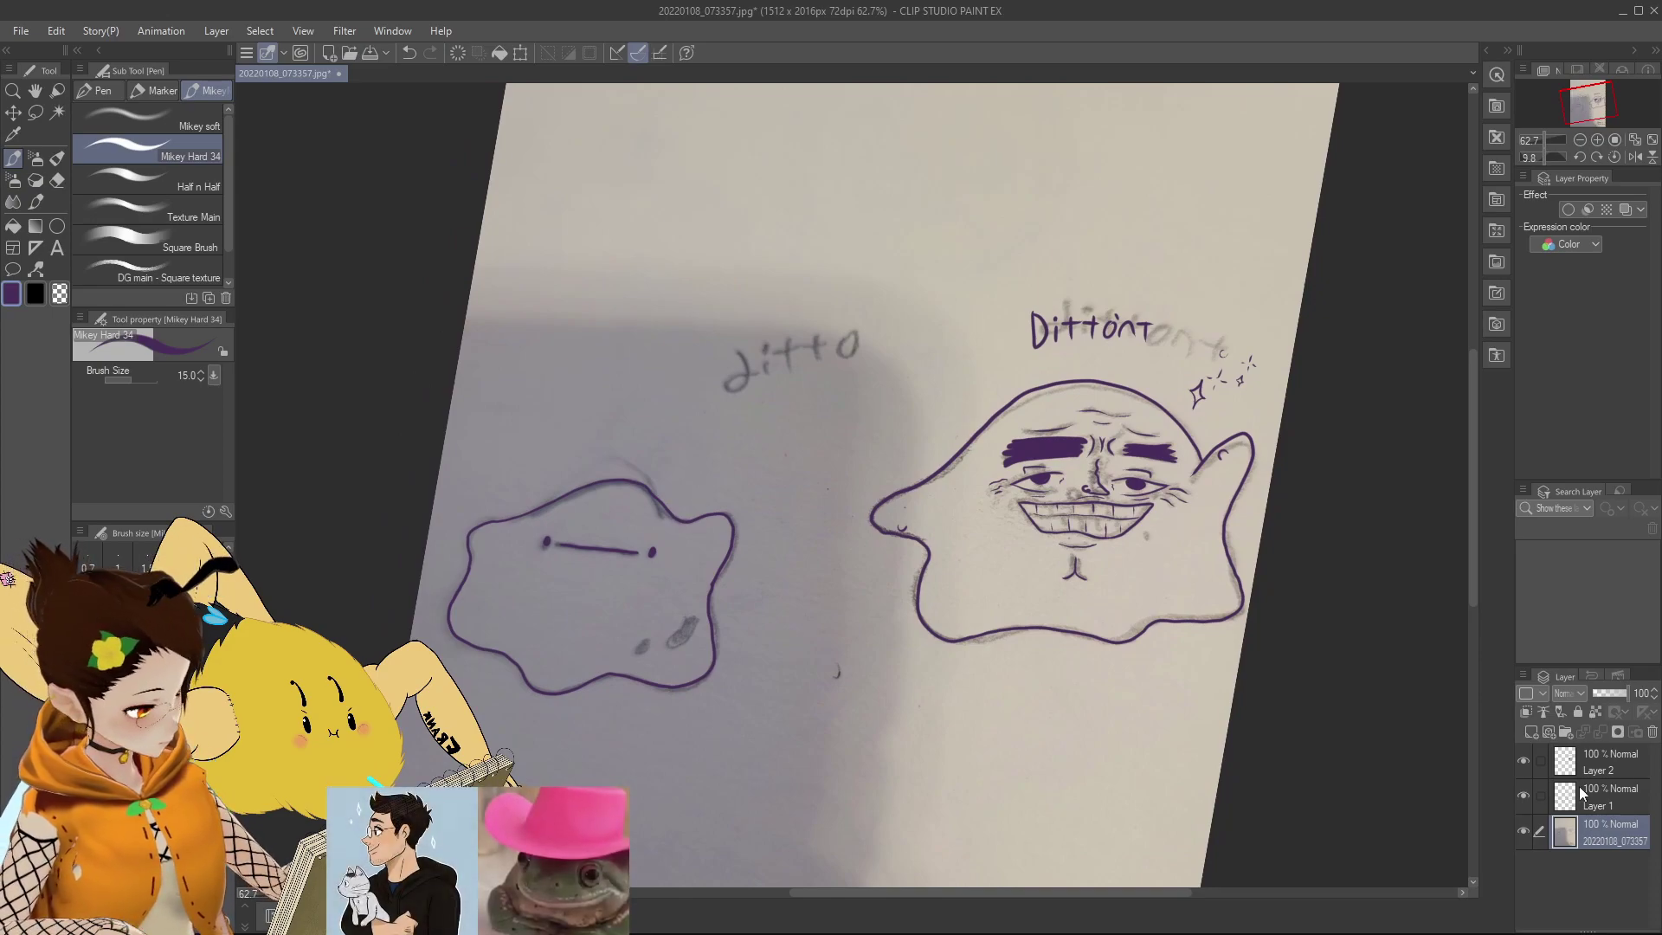
{"action": "left_click", "coordinate": [1603, 803]}
{"action": "left_click", "coordinate": [1522, 795]}
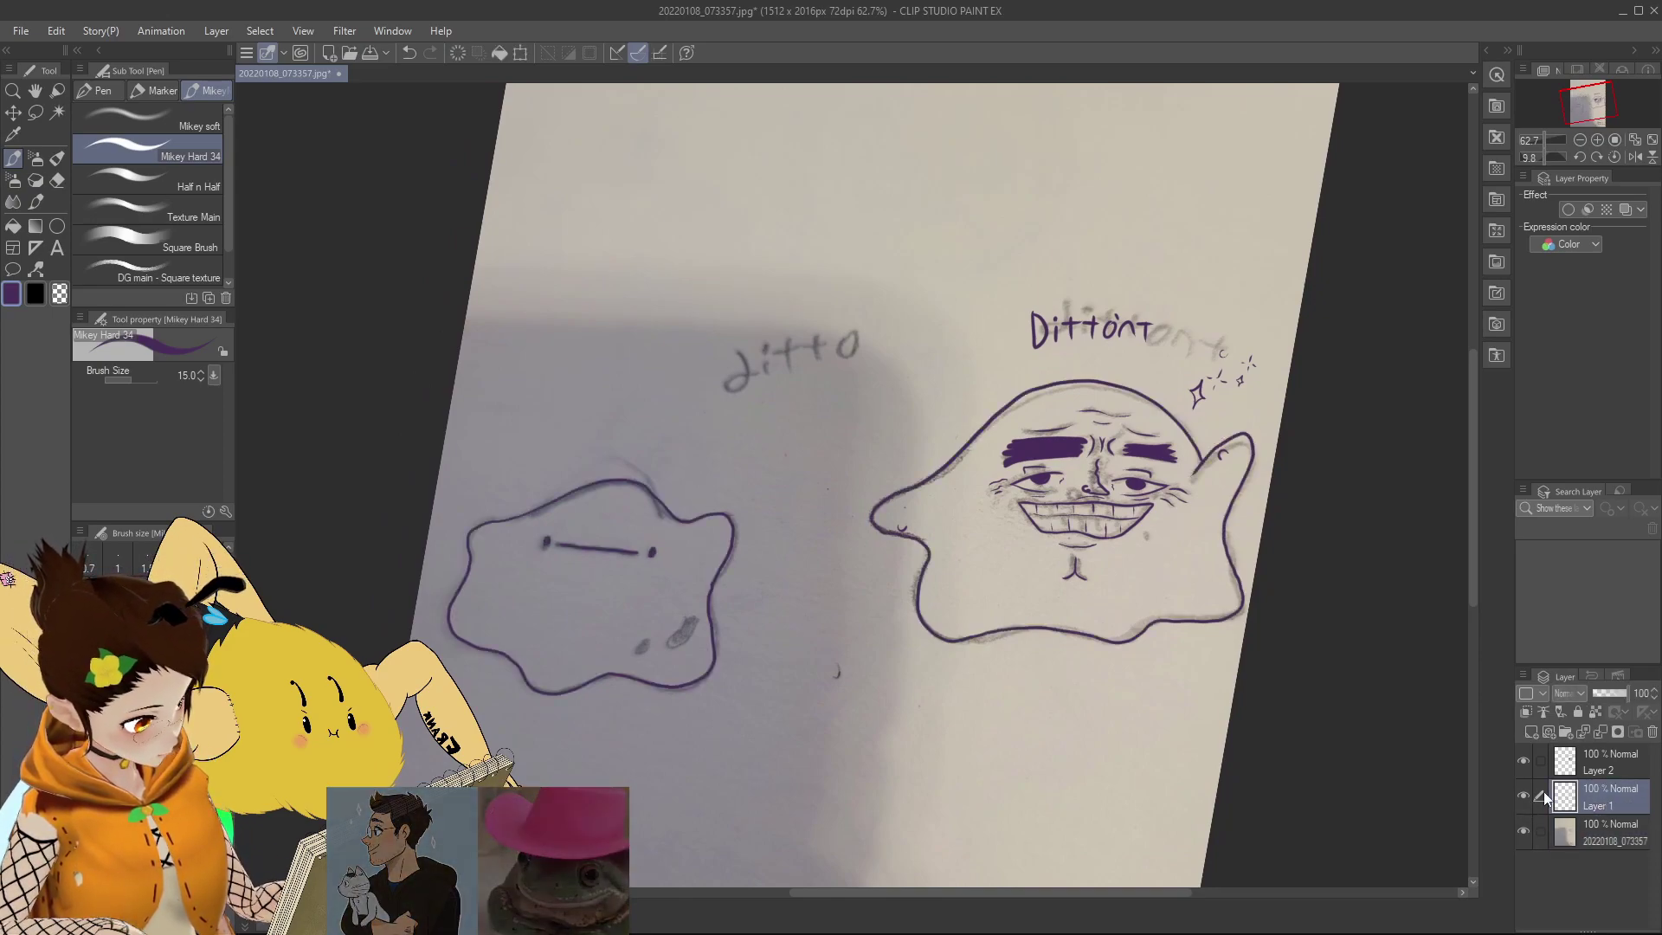
{"action": "left_click", "coordinate": [1522, 761]}
{"action": "left_click", "coordinate": [1522, 762]}
Step: Lasso the inked ditto on Layer 1, move it up and closer to the dittont, and deselect it
{"action": "left_click", "coordinate": [1603, 794]}
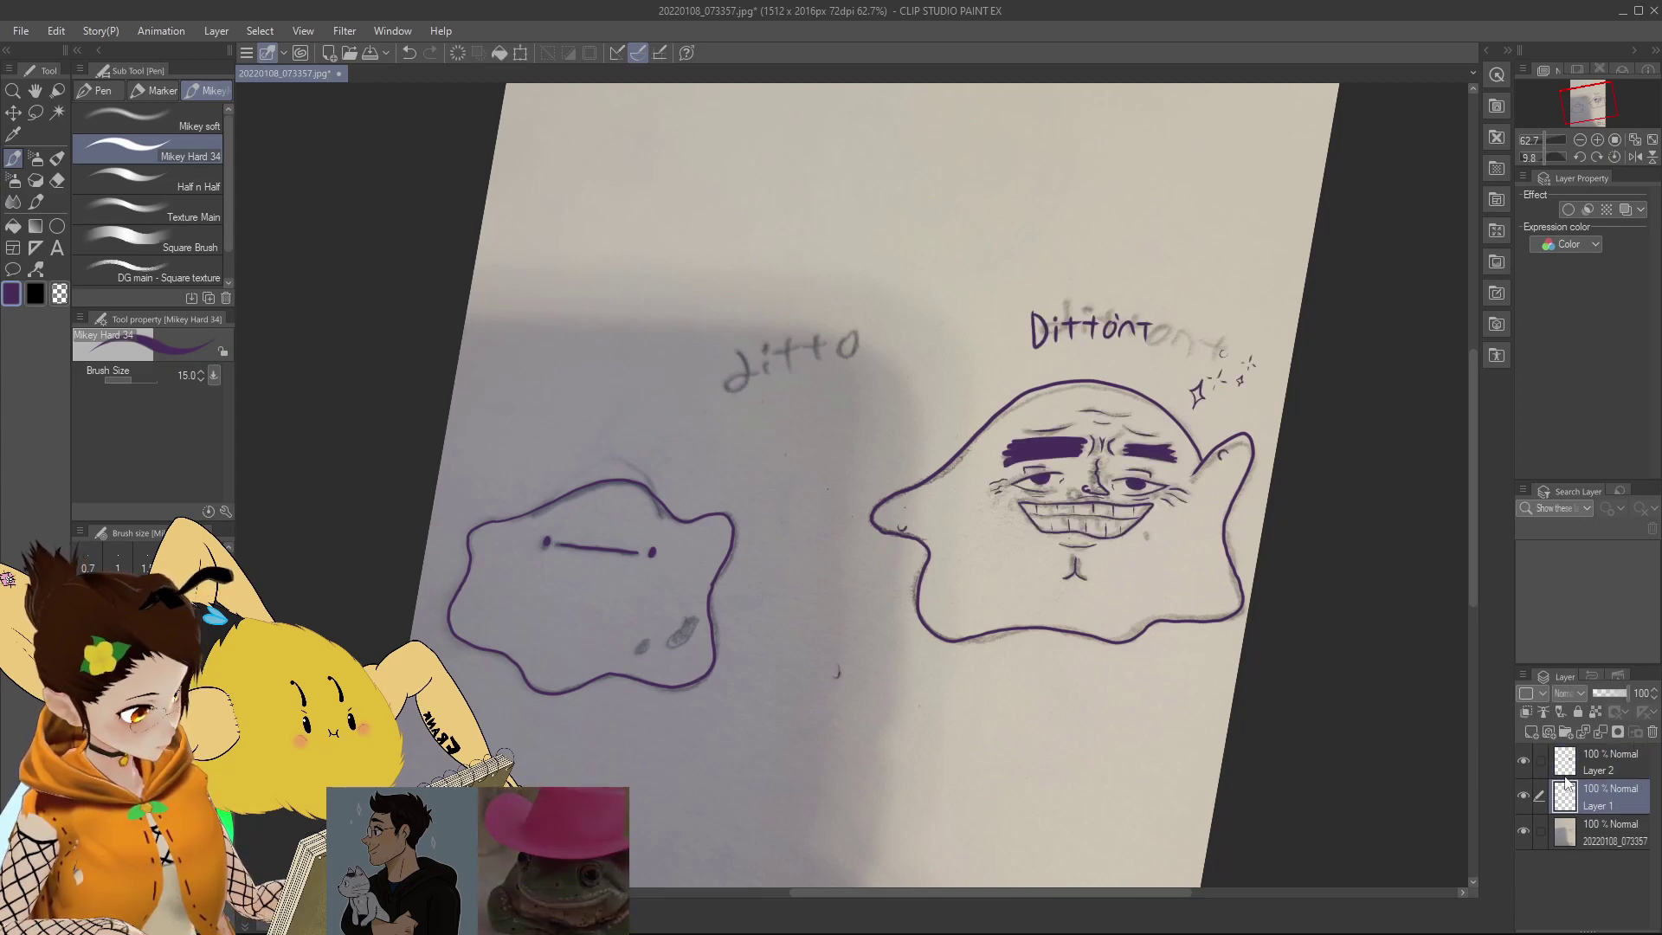
{"action": "left_click", "coordinate": [57, 113]}
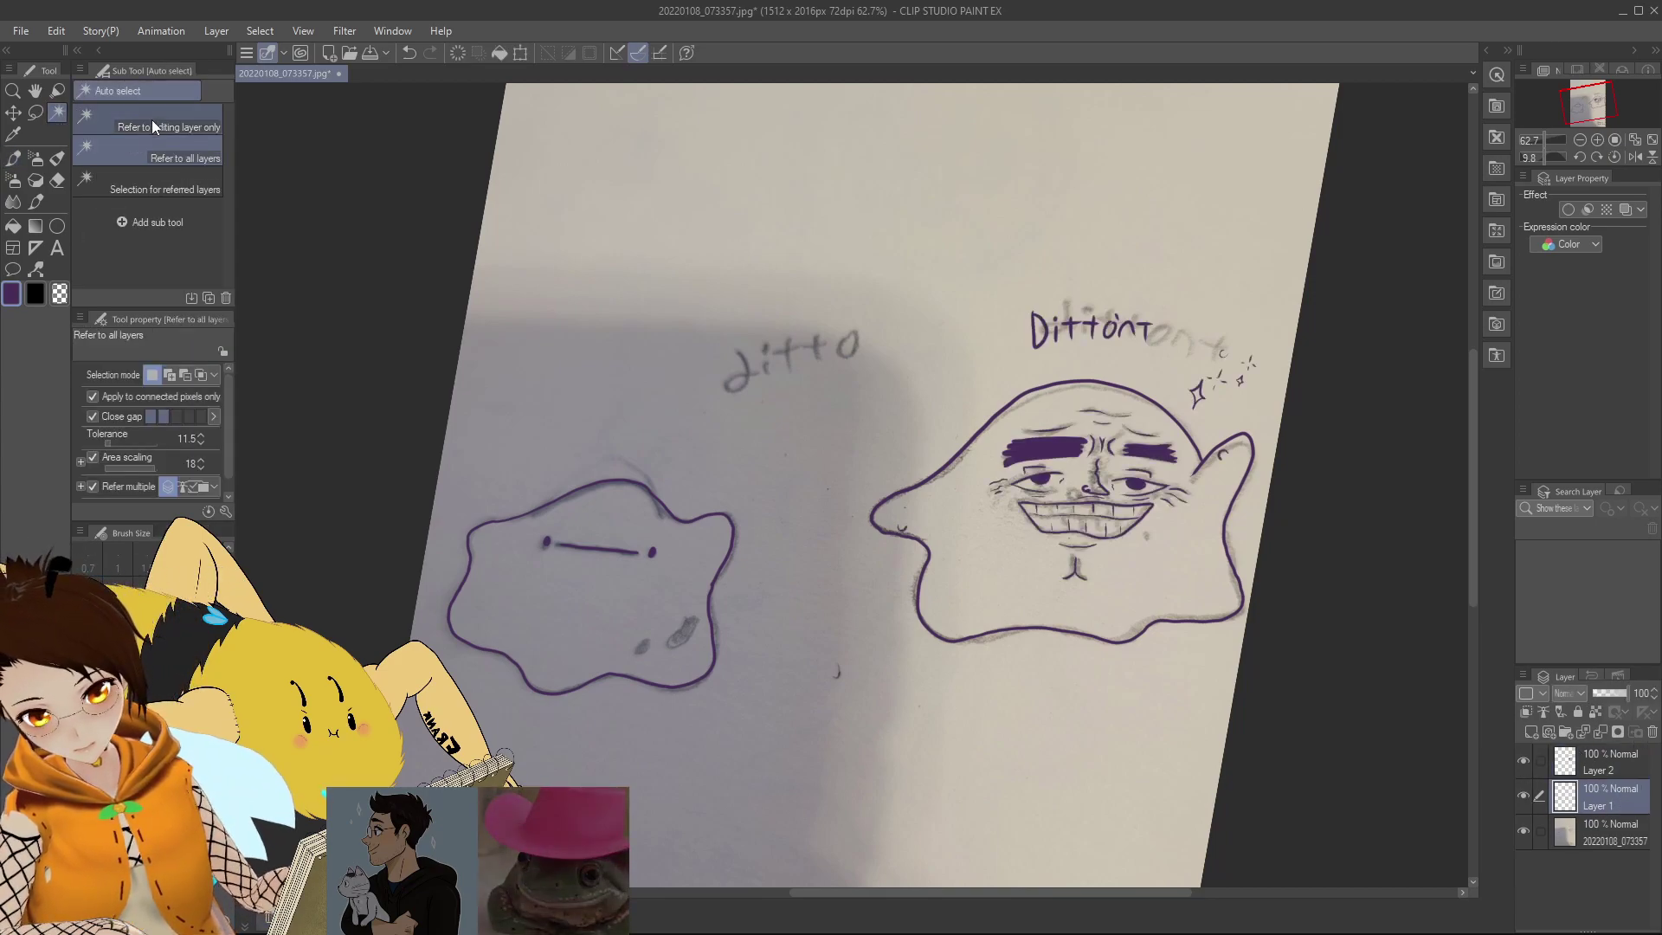
{"action": "left_click", "coordinate": [36, 112]}
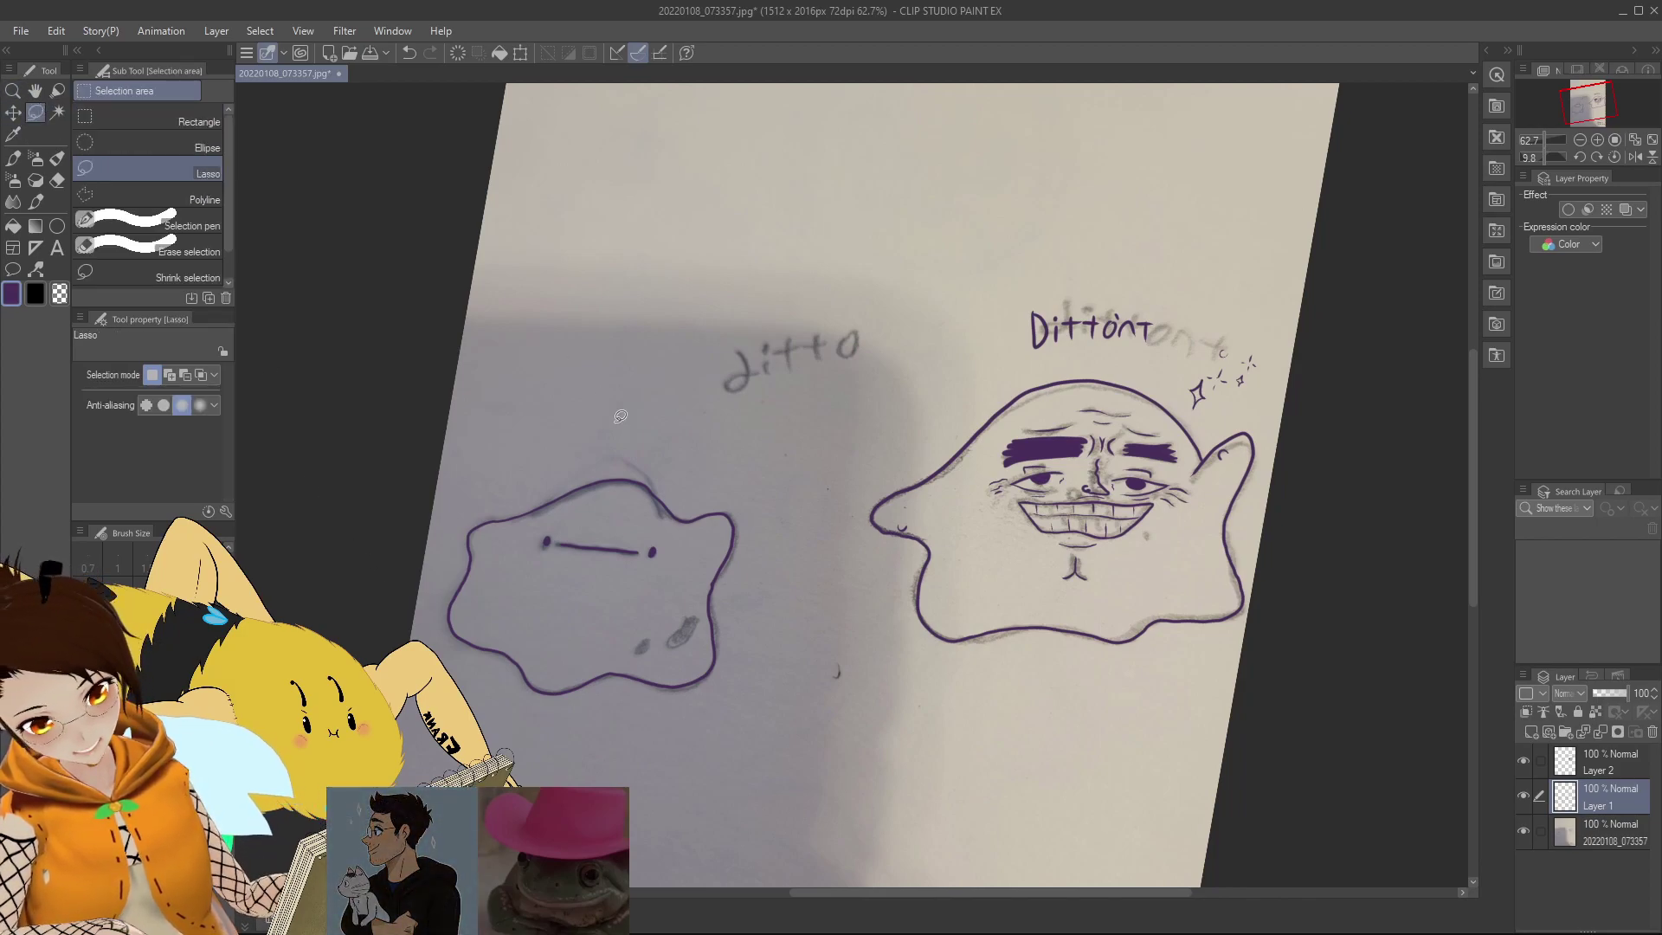
{"action": "mouse_move", "coordinate": [788, 414]}
{"action": "left_mouse_down"}
{"action": "mouse_move", "coordinate": [780, 714]}
{"action": "mouse_move", "coordinate": [580, 734]}
{"action": "mouse_move", "coordinate": [446, 411]}
{"action": "mouse_move", "coordinate": [796, 391]}
{"action": "left_mouse_up"}
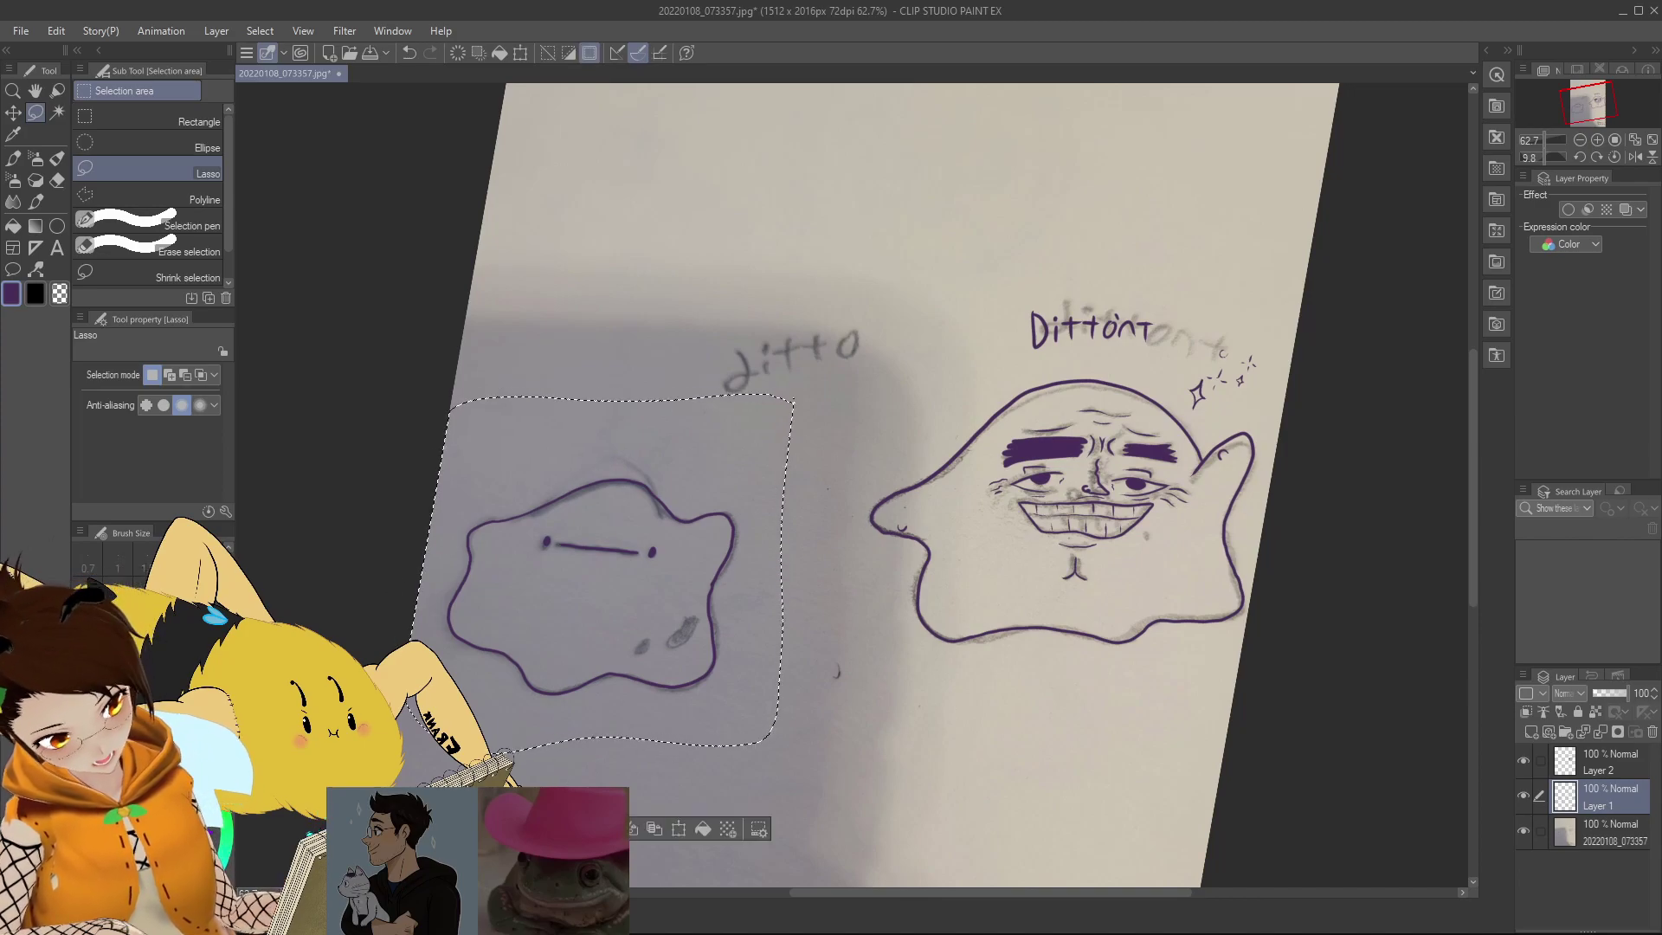
{"action": "left_click", "coordinate": [678, 832]}
{"action": "mouse_move", "coordinate": [679, 628]}
{"action": "left_mouse_down"}
{"action": "mouse_move", "coordinate": [806, 585]}
{"action": "mouse_move", "coordinate": [826, 488]}
{"action": "left_mouse_up"}
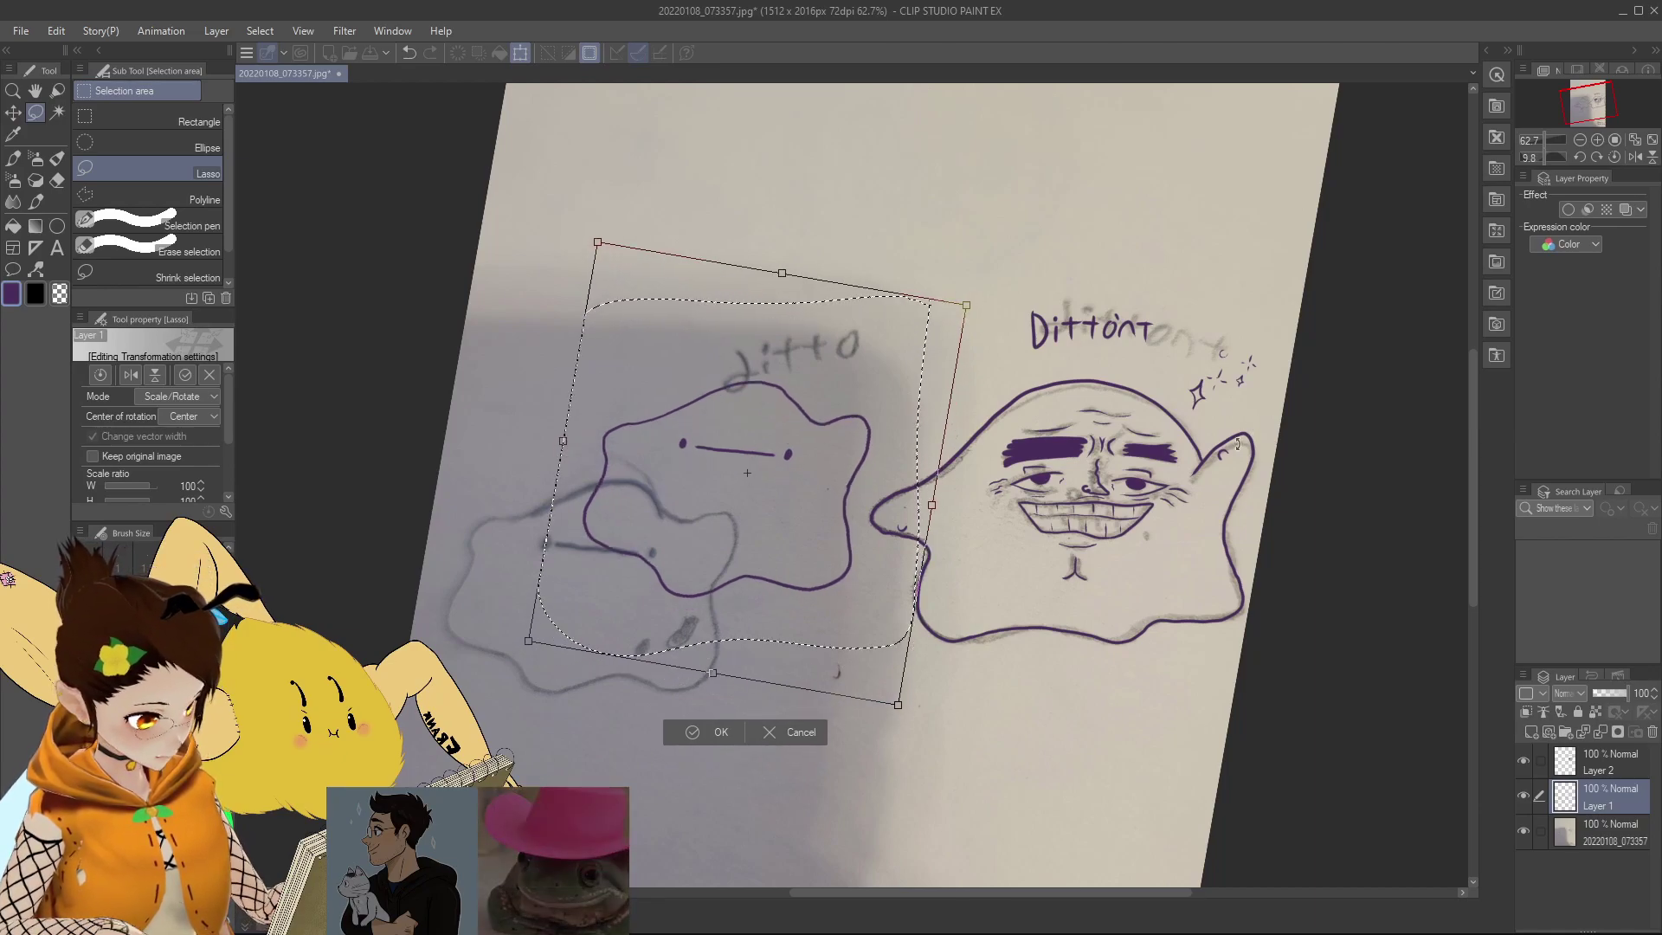
{"action": "left_click", "coordinate": [703, 734]}
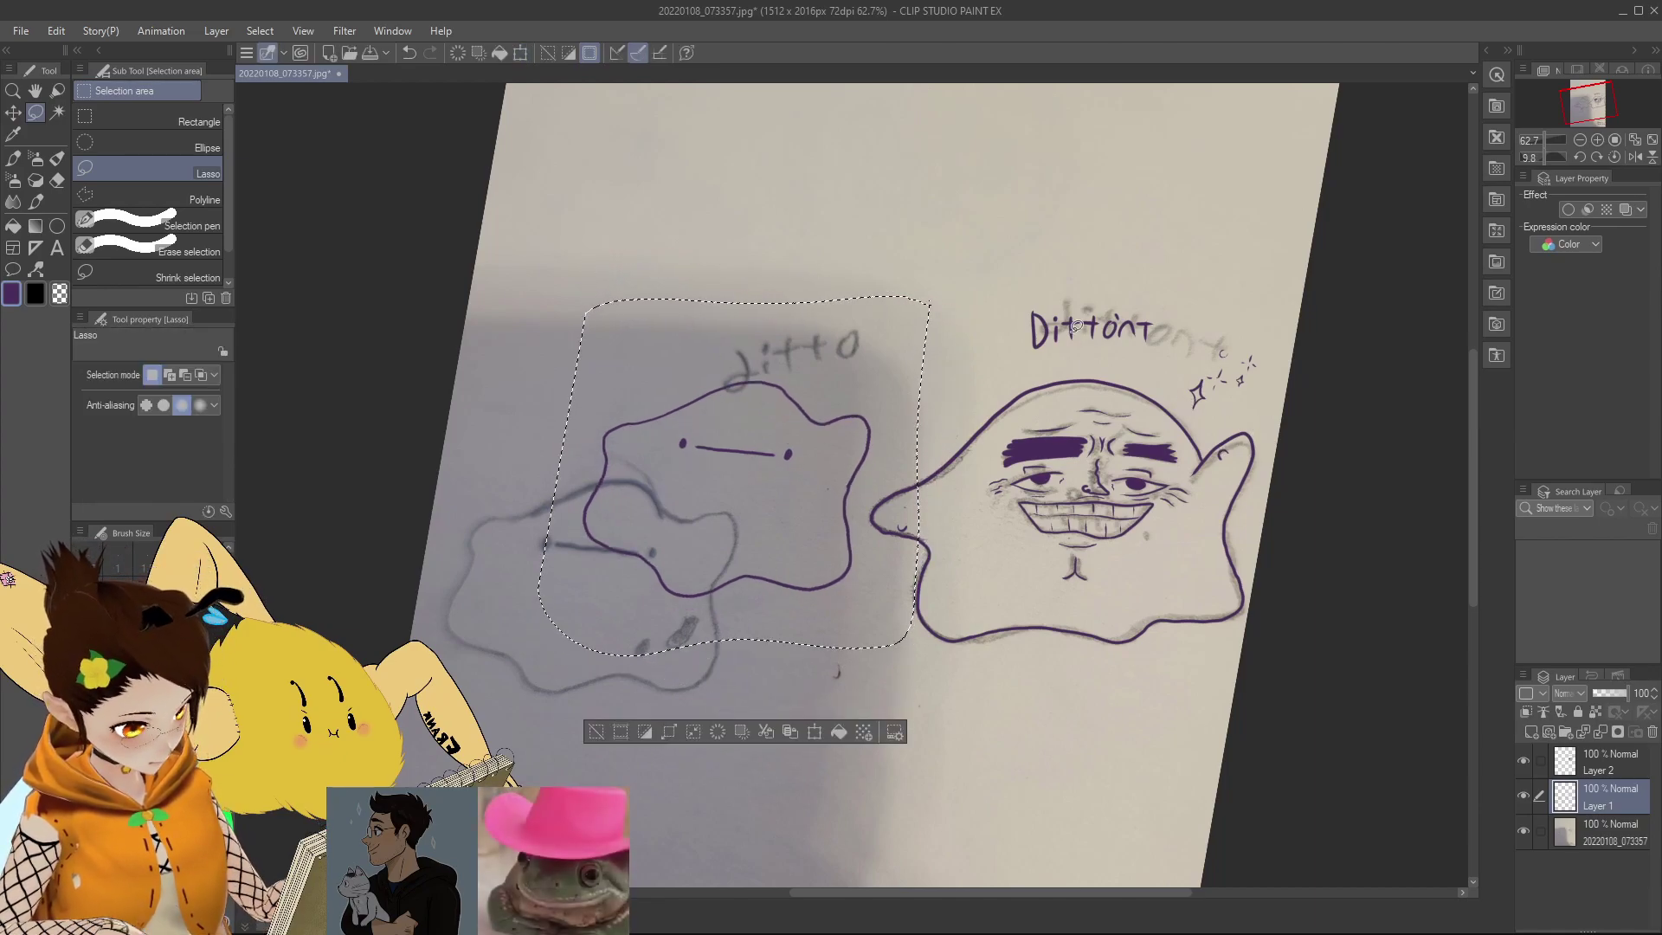
{"action": "key", "text": "ctrl+d"}
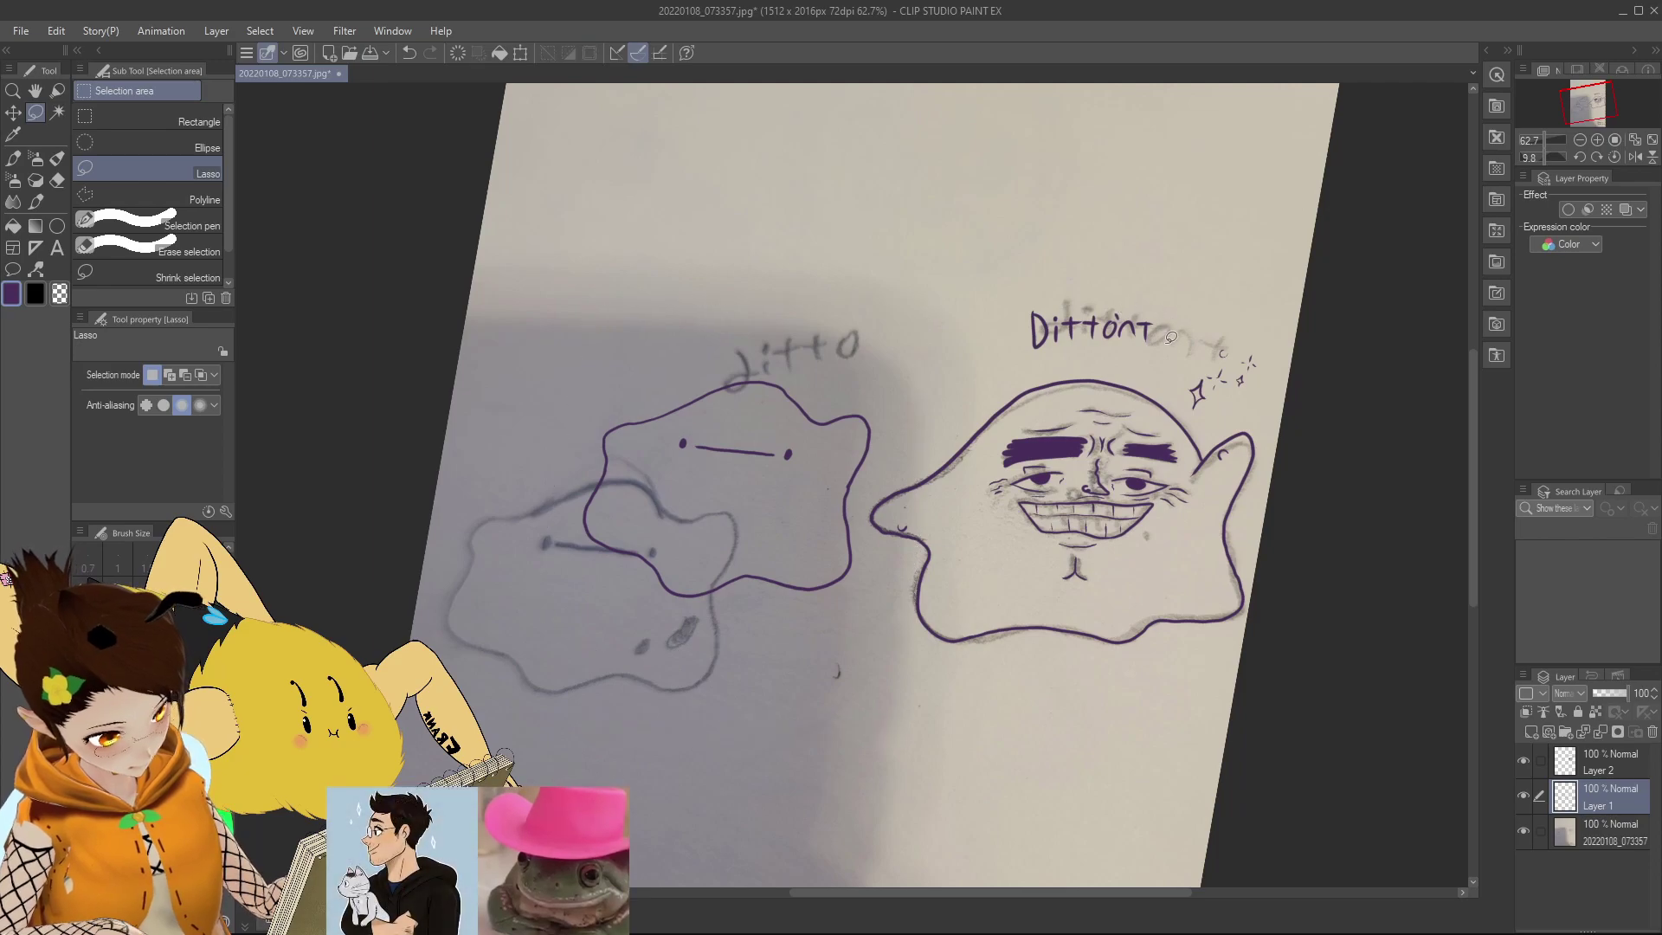
Step: Draw a small sweat drop above one of the inked ditto's eyes with the Mikey Hard 34 pen
{"action": "left_click", "coordinate": [19, 155]}
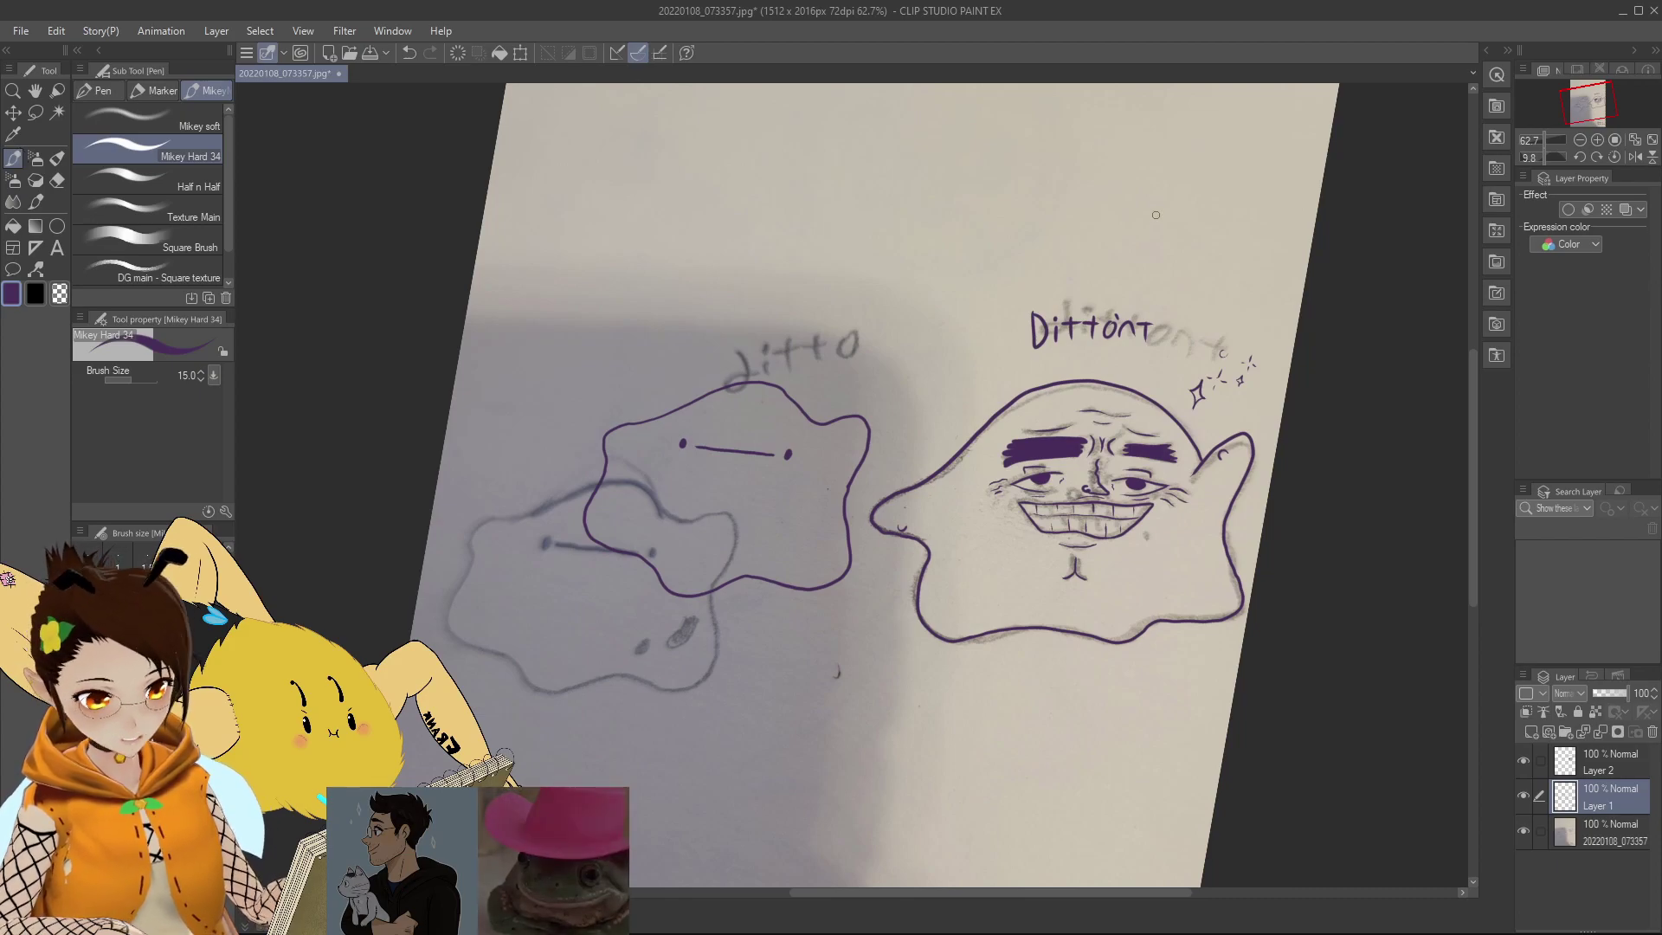
{"action": "left_click", "coordinate": [1546, 139]}
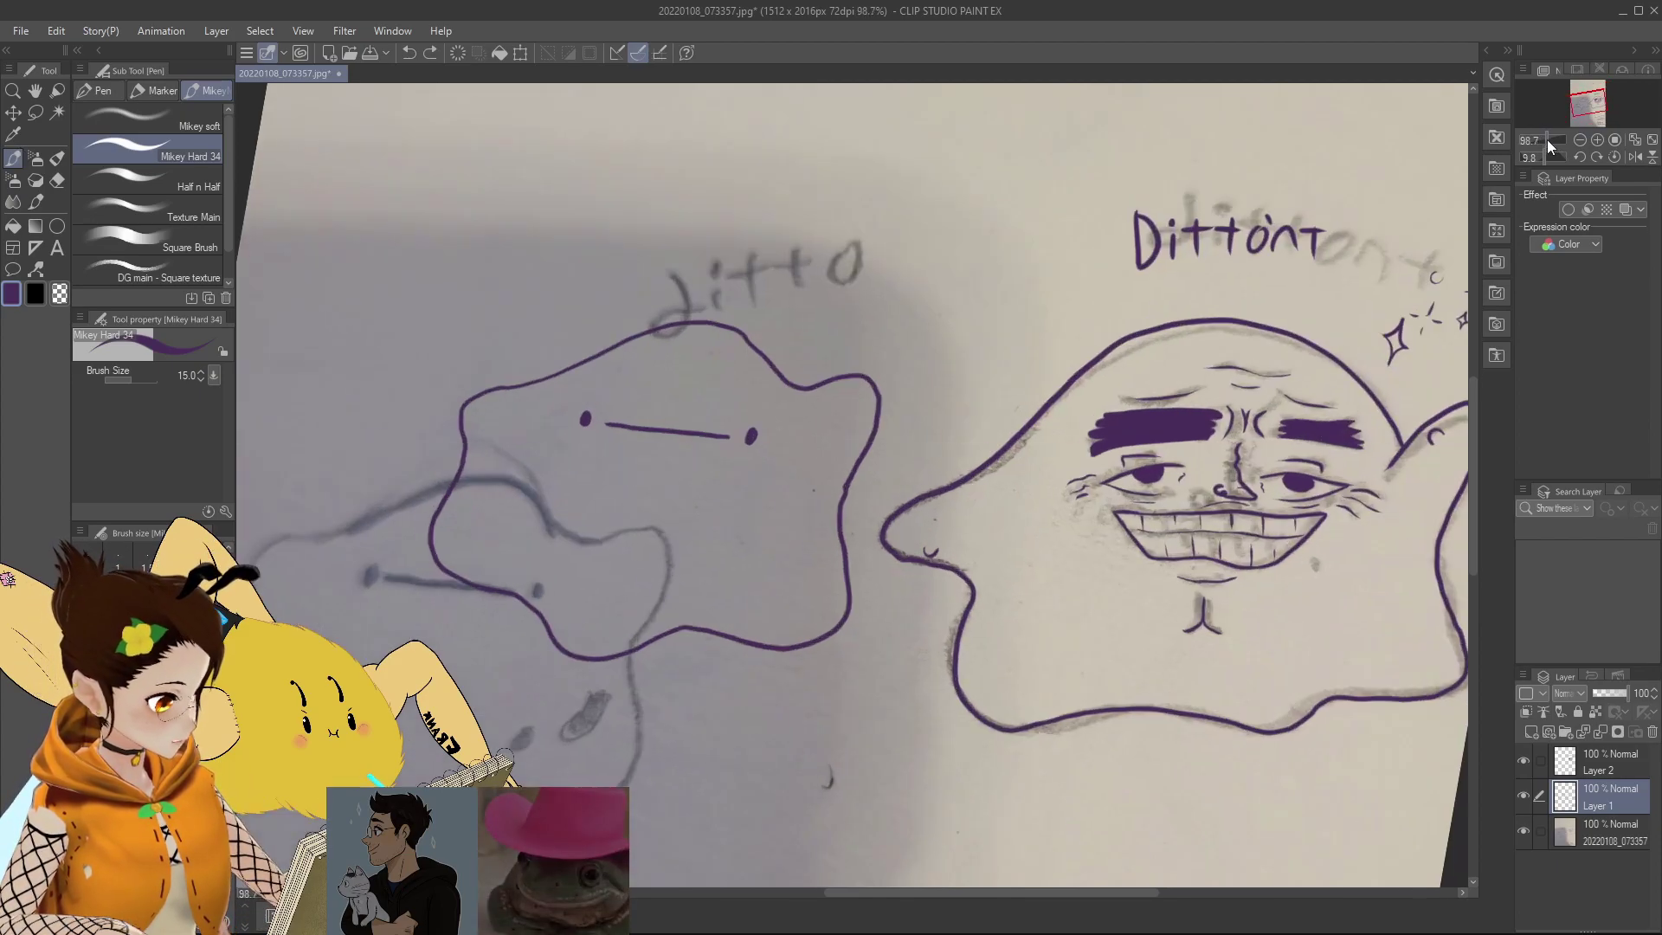
{"action": "left_click_drag", "start_coordinate": [1546, 139], "coordinate": [1548, 138]}
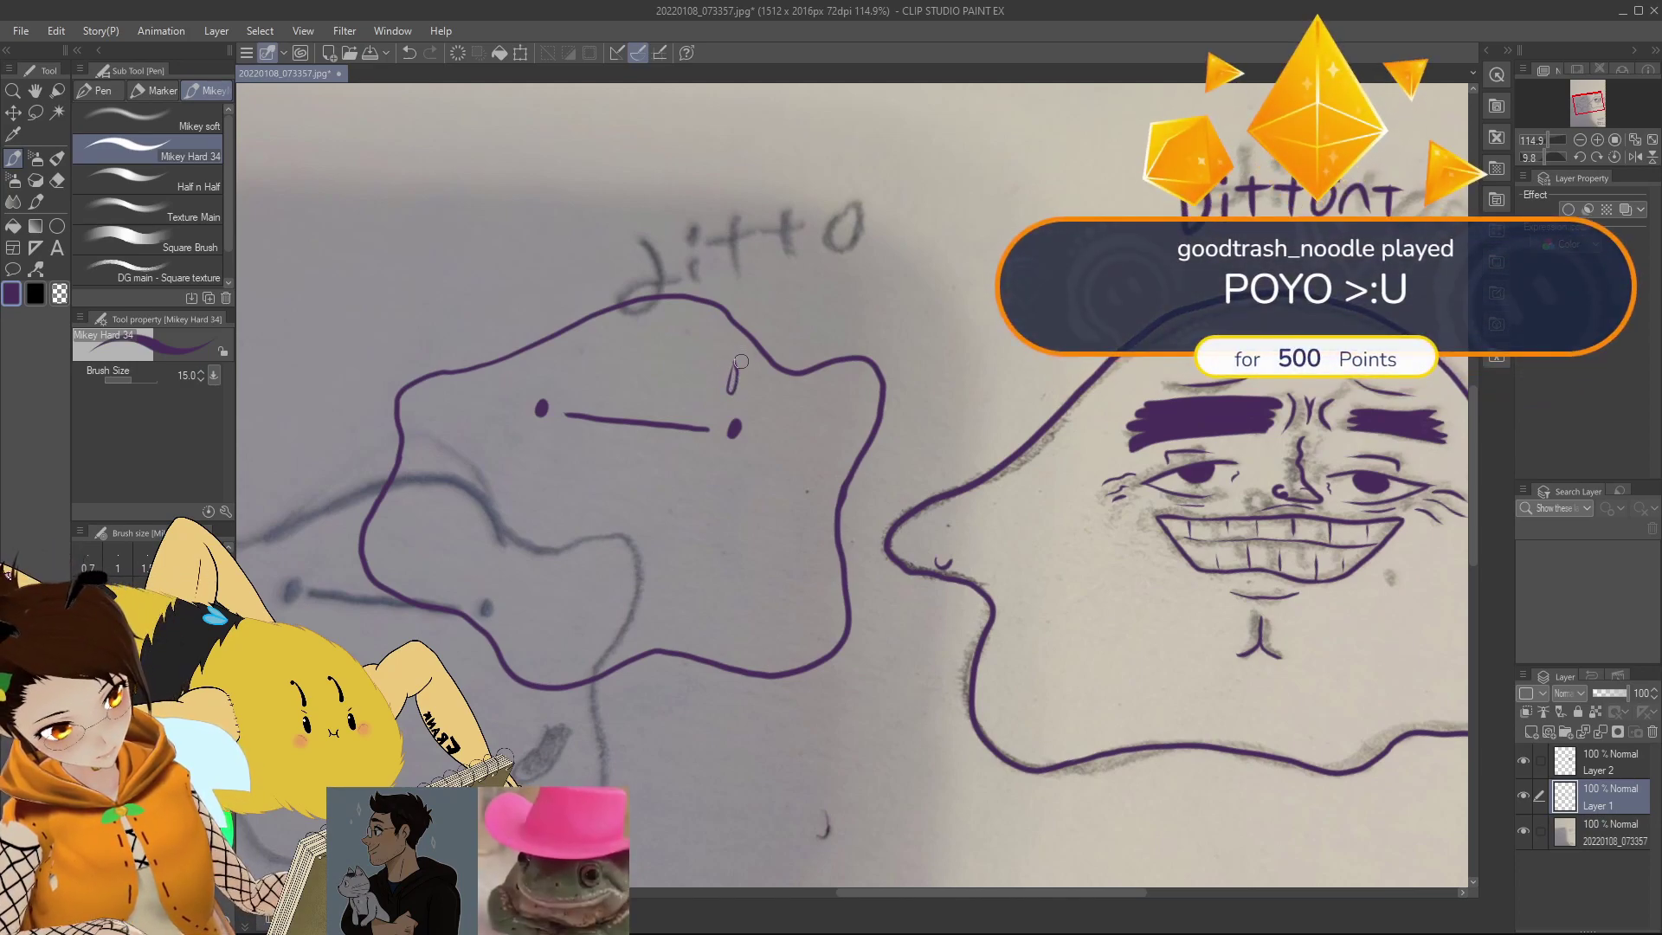
{"action": "left_click_drag", "start_coordinate": [734, 369], "coordinate": [728, 391]}
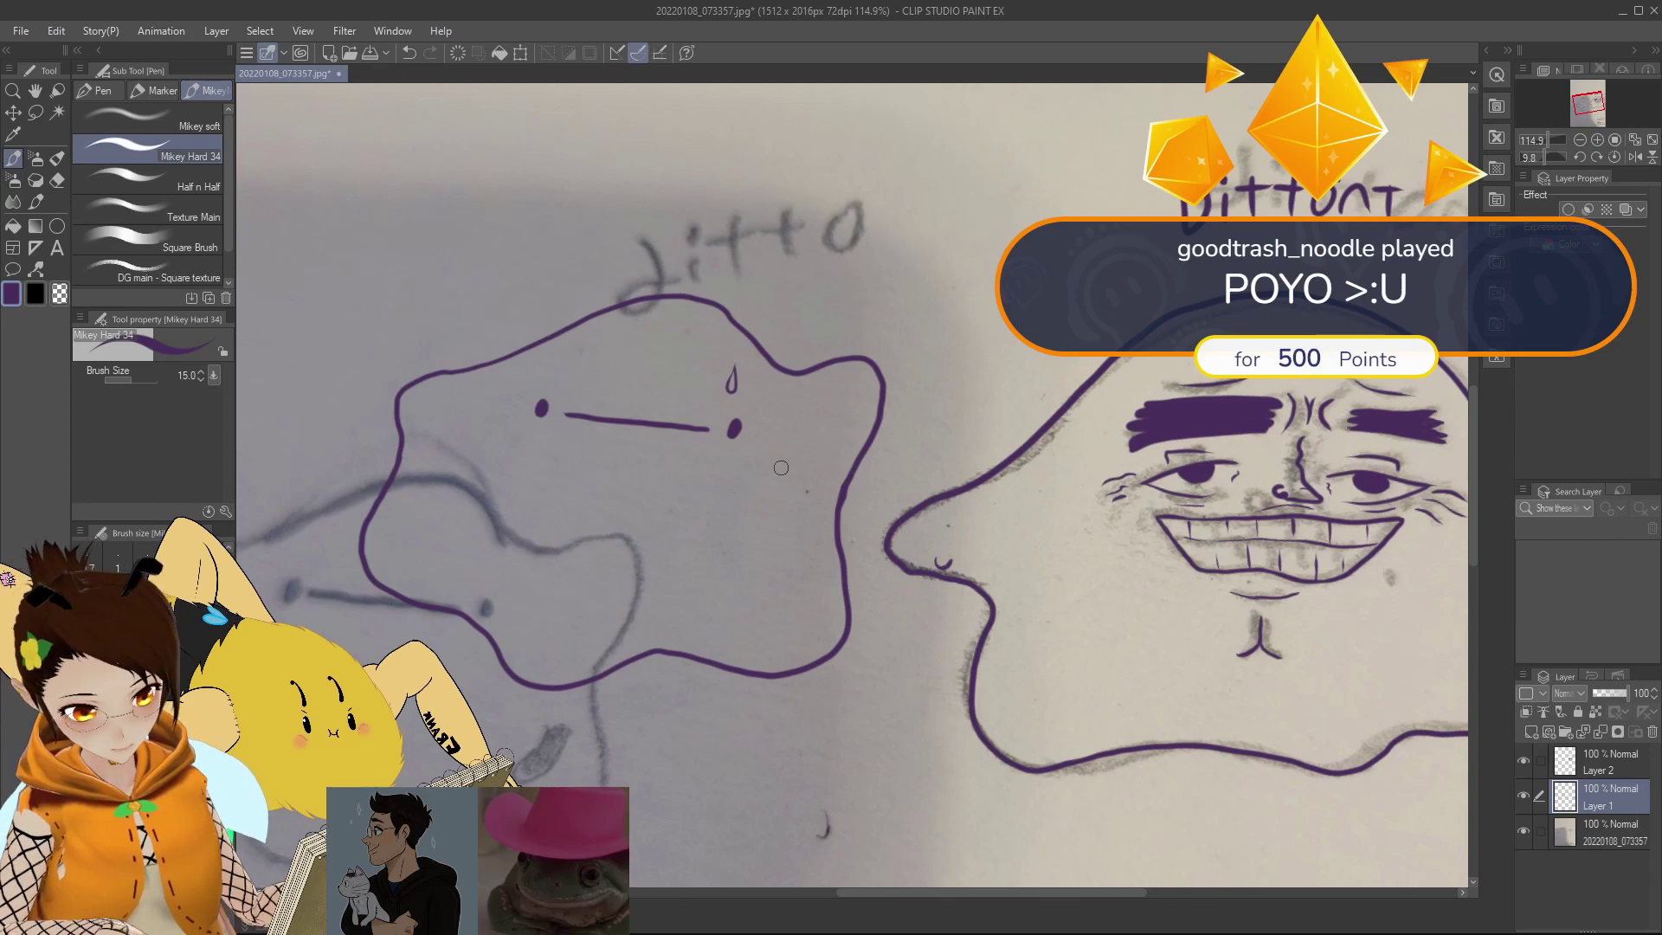
Step: Letter the word "Ditto" above the inked ditto and redraw its final o
{"action": "mouse_move", "coordinate": [579, 189]}
{"action": "left_mouse_down"}
{"action": "mouse_move", "coordinate": [574, 235]}
{"action": "mouse_move", "coordinate": [579, 193]}
{"action": "mouse_move", "coordinate": [604, 232]}
{"action": "mouse_move", "coordinate": [623, 227]}
{"action": "left_mouse_up"}
{"action": "left_click_drag", "start_coordinate": [616, 213], "coordinate": [634, 212]}
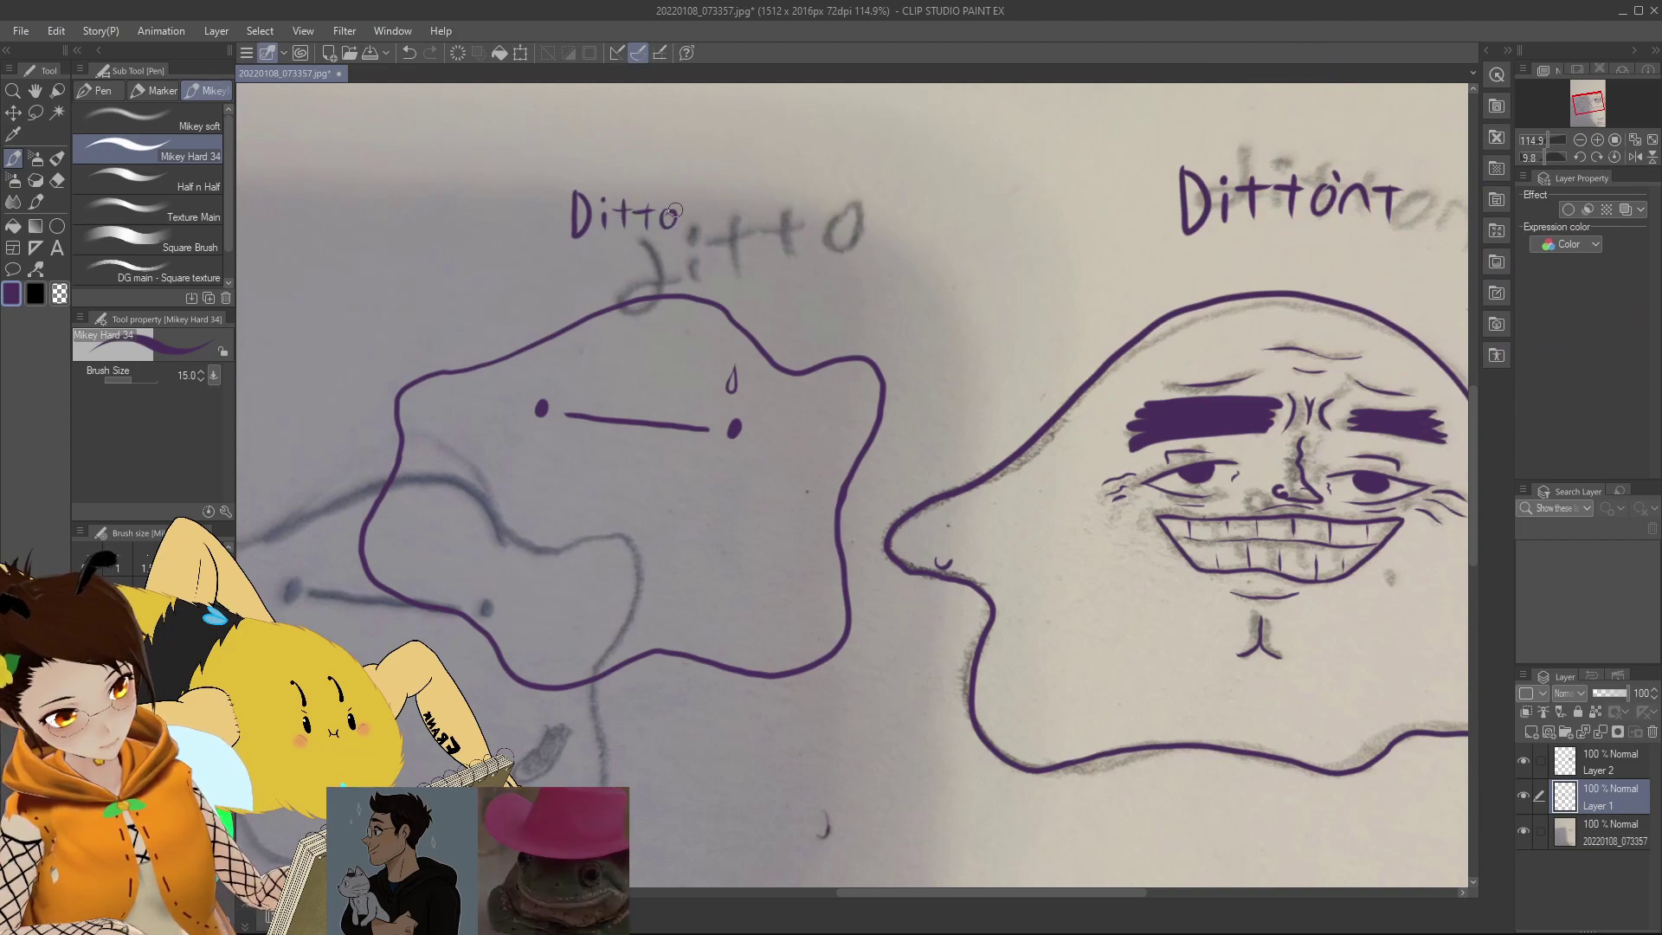
{"action": "key", "text": "ctrl+z"}
{"action": "left_click_drag", "start_coordinate": [666, 224], "coordinate": [668, 218]}
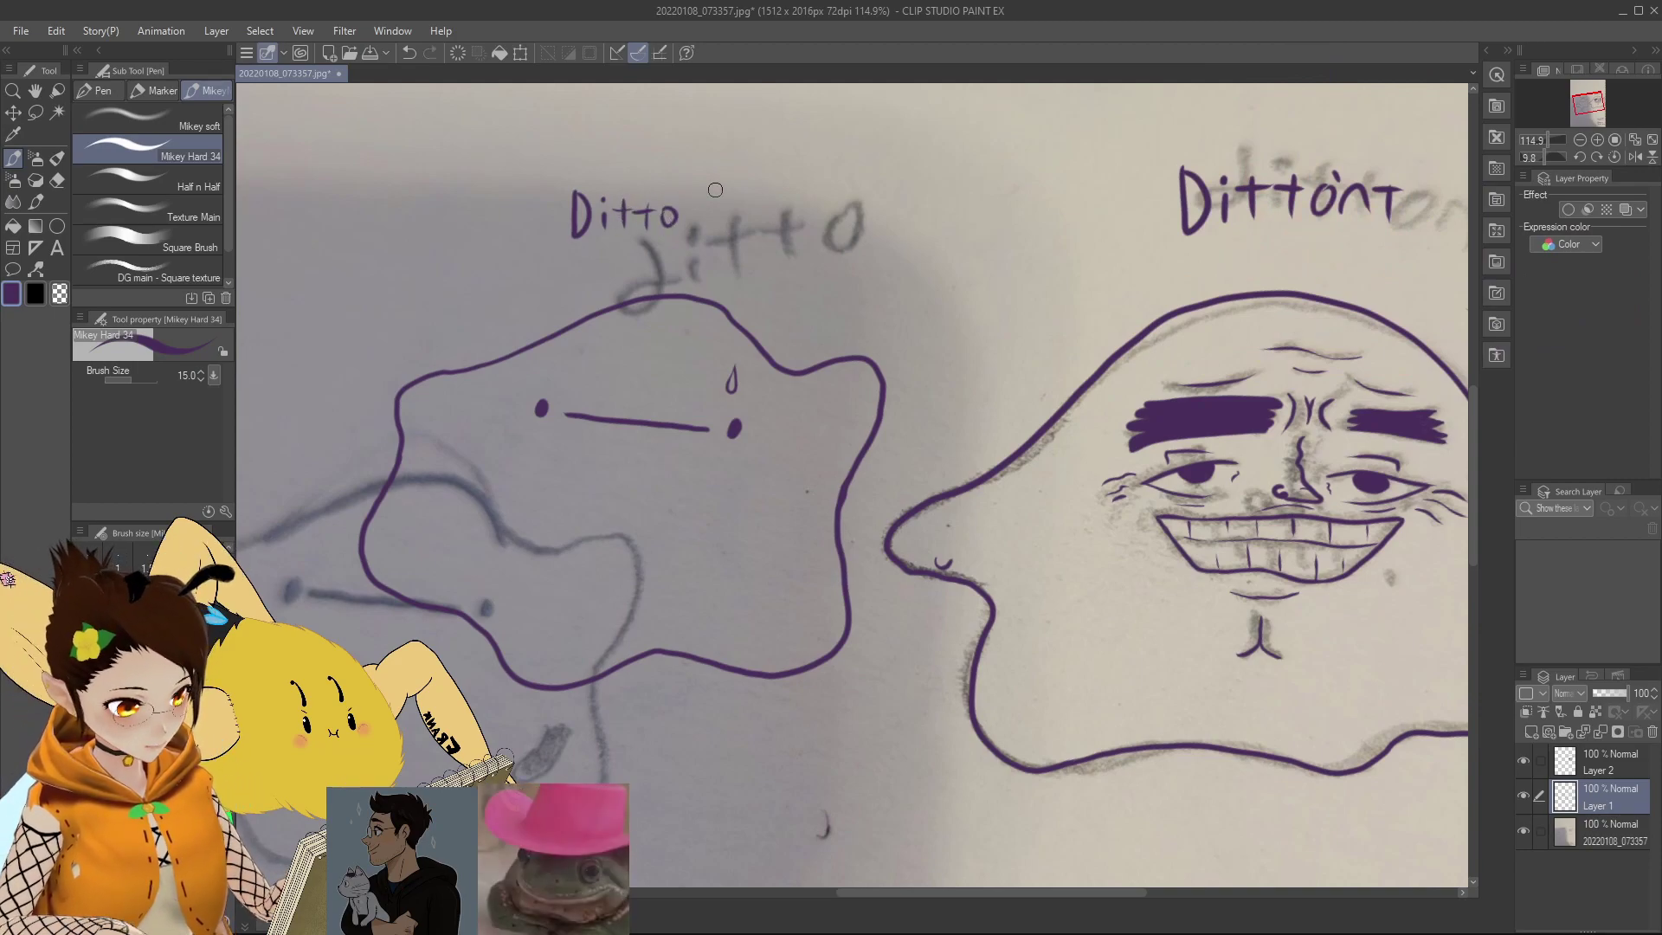
Step: Thin the dittont's heavier eyebrow on Layer 2 with the Rough eraser at brush size 17
{"action": "mouse_move", "coordinate": [1582, 104]}
{"action": "left_mouse_down"}
{"action": "mouse_move", "coordinate": [1535, 155]}
{"action": "mouse_move", "coordinate": [1594, 106]}
{"action": "mouse_move", "coordinate": [1545, 138]}
{"action": "mouse_move", "coordinate": [1561, 117]}
{"action": "left_mouse_up"}
{"action": "left_click", "coordinate": [1546, 139]}
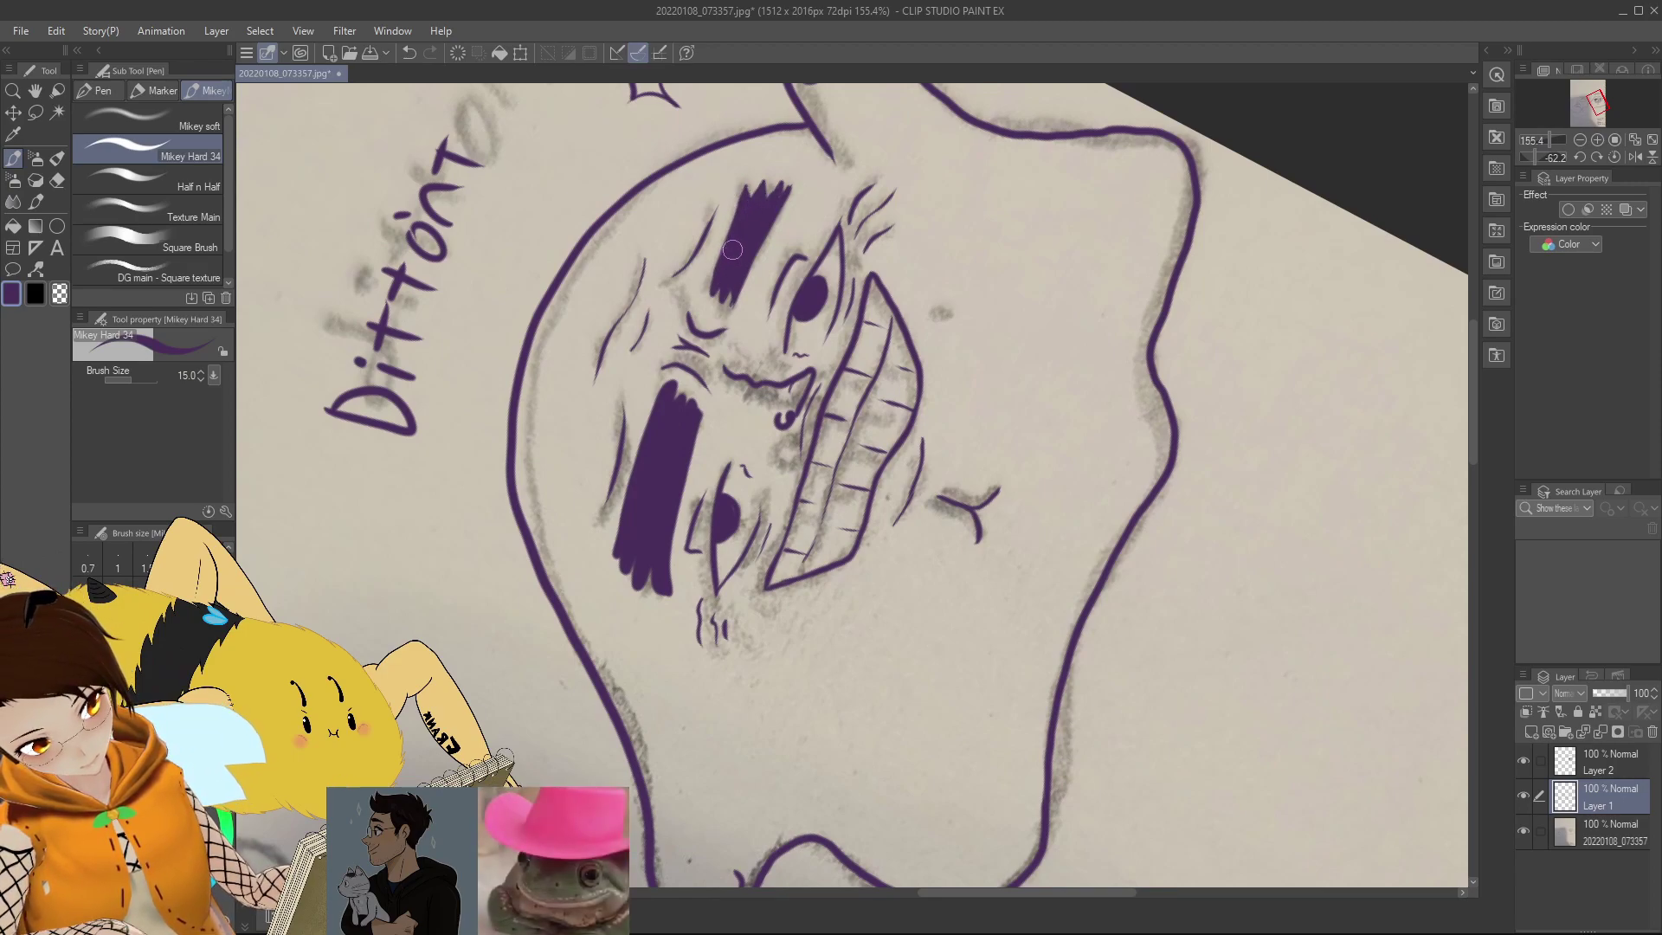
{"action": "left_click_drag", "start_coordinate": [741, 197], "coordinate": [717, 260]}
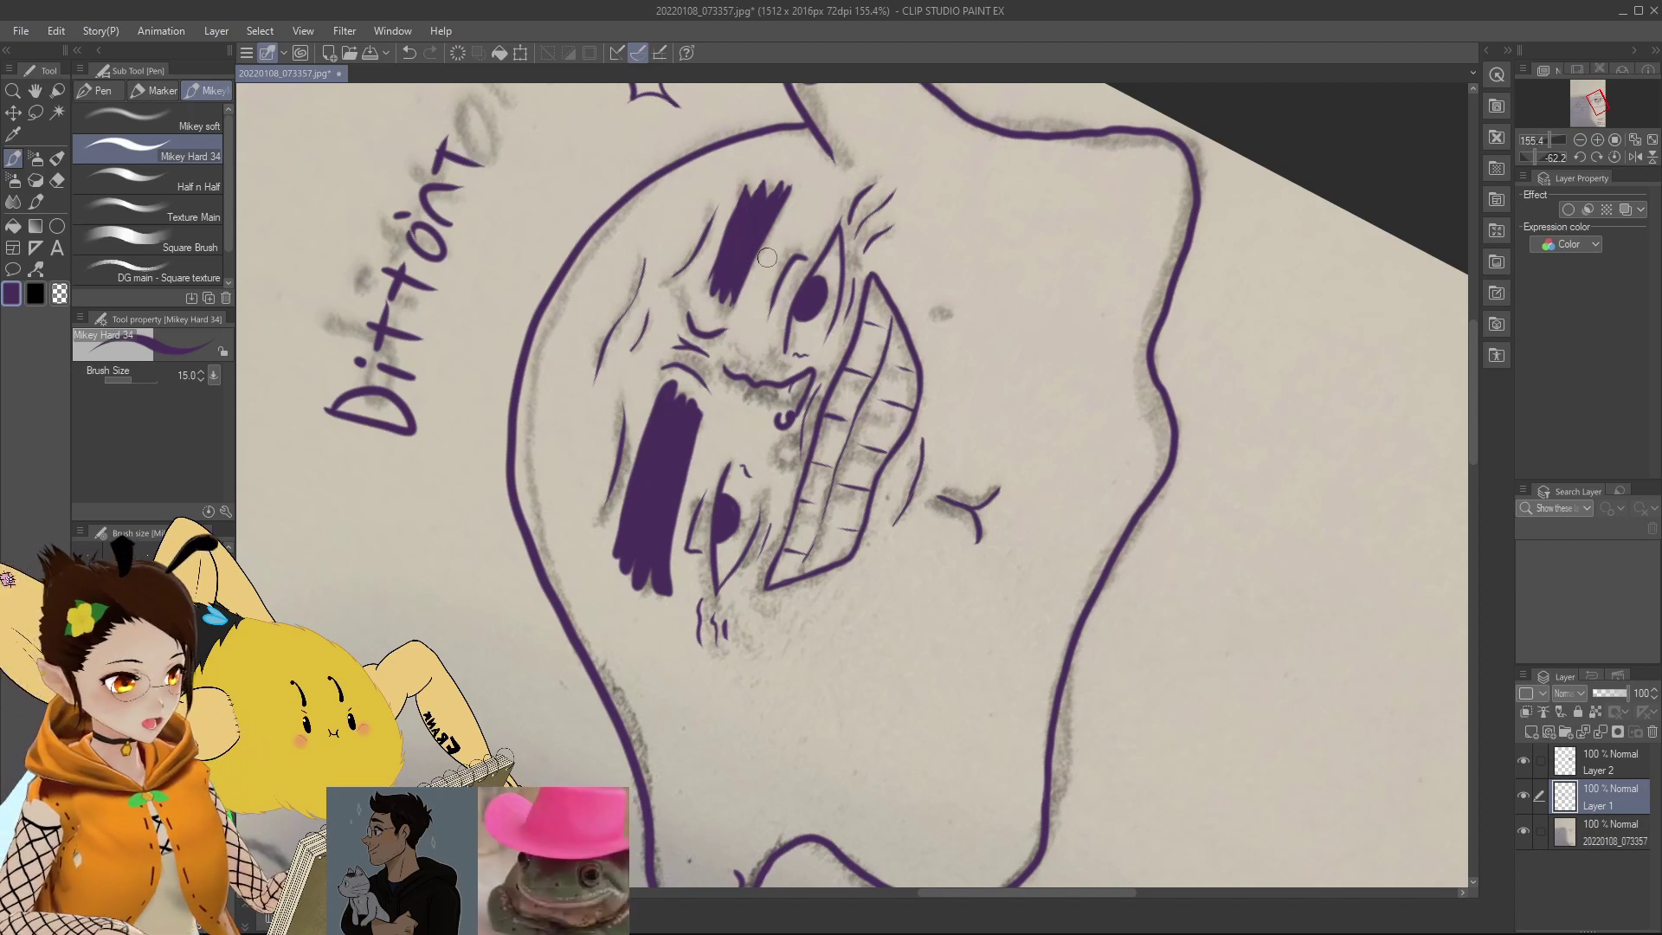
{"action": "left_click", "coordinate": [57, 180]}
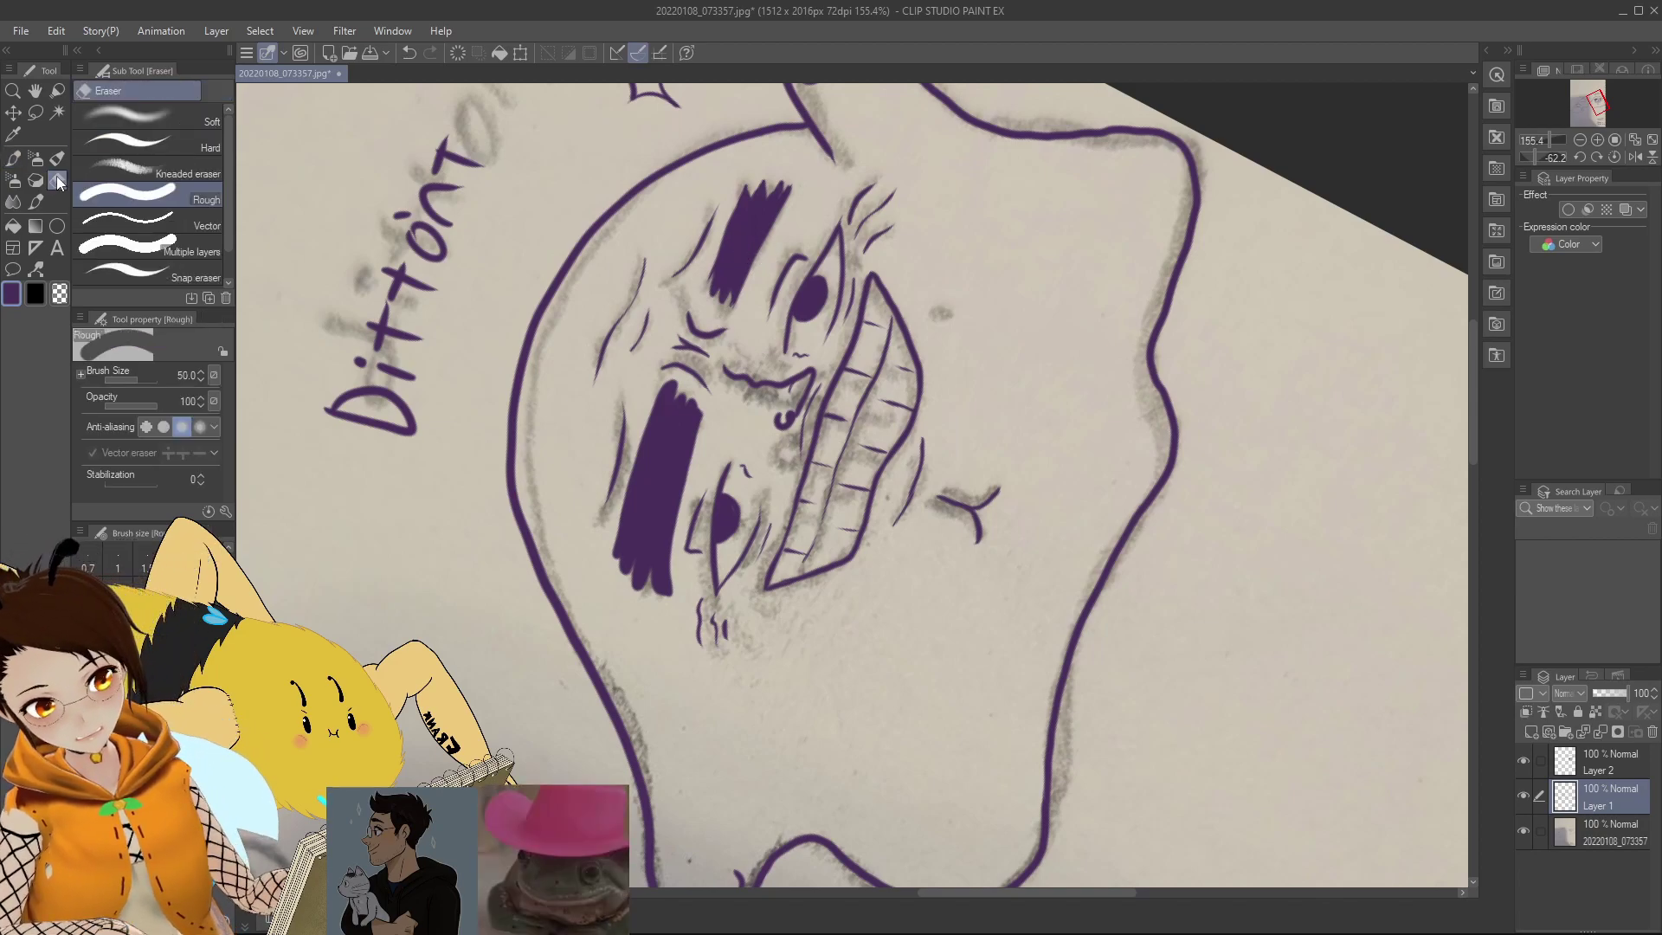
{"action": "key", "text": "bracketleft"}
{"action": "key", "text": "bracketleft"}
{"action": "key", "text": "bracketleft"}
{"action": "key", "text": "bracketleft"}
{"action": "key", "text": "bracketleft"}
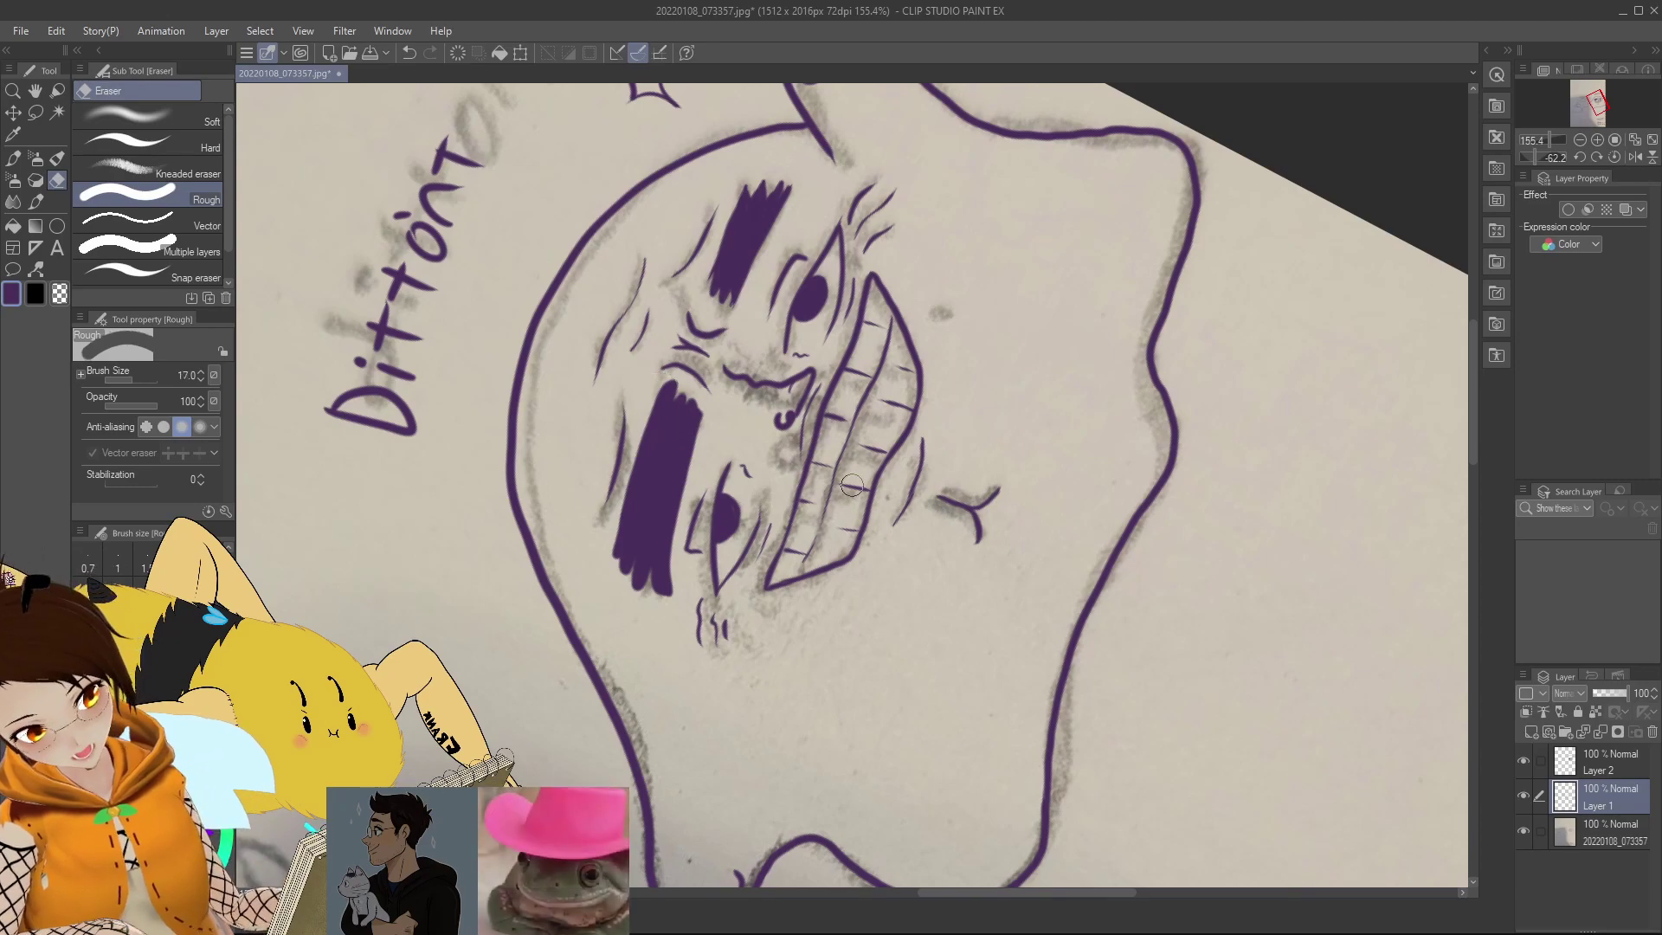
{"action": "left_click", "coordinate": [1618, 762]}
{"action": "mouse_move", "coordinate": [666, 385]}
{"action": "left_mouse_down"}
{"action": "mouse_move", "coordinate": [700, 411]}
{"action": "mouse_move", "coordinate": [667, 394]}
{"action": "mouse_move", "coordinate": [655, 413]}
{"action": "mouse_move", "coordinate": [619, 558]}
{"action": "left_mouse_up"}
{"action": "key", "text": "p"}
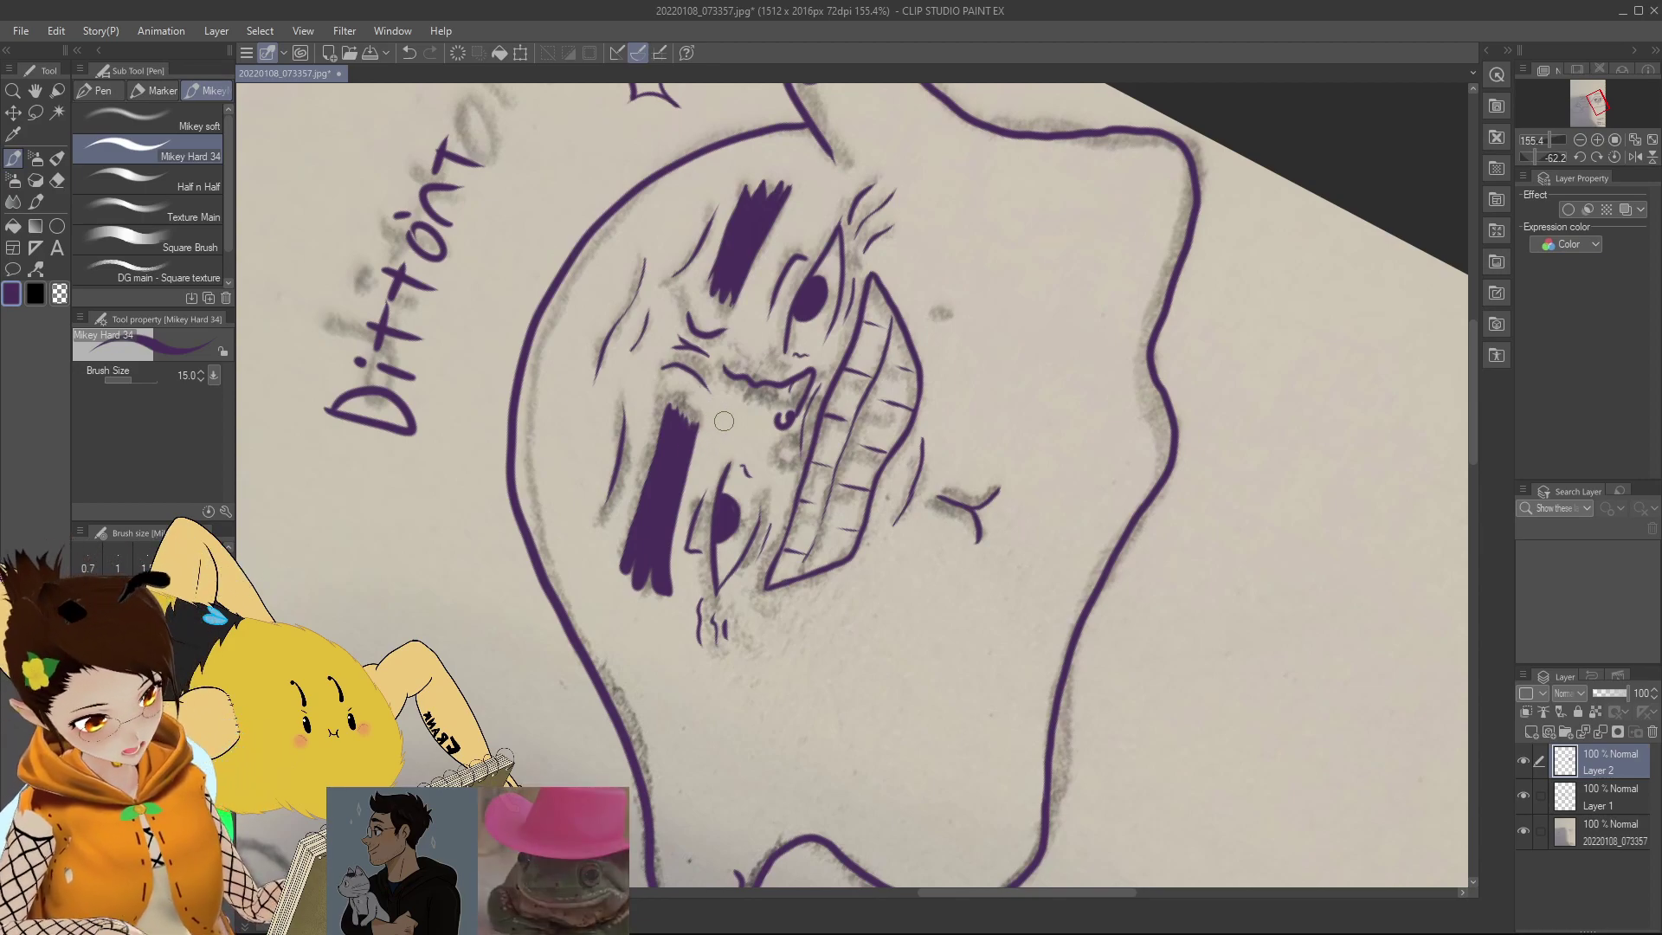
Step: Erase the outer end of the dittont's thinned eyebrow and redraw it shorter with jagged hair strokes
{"action": "left_click", "coordinate": [57, 178]}
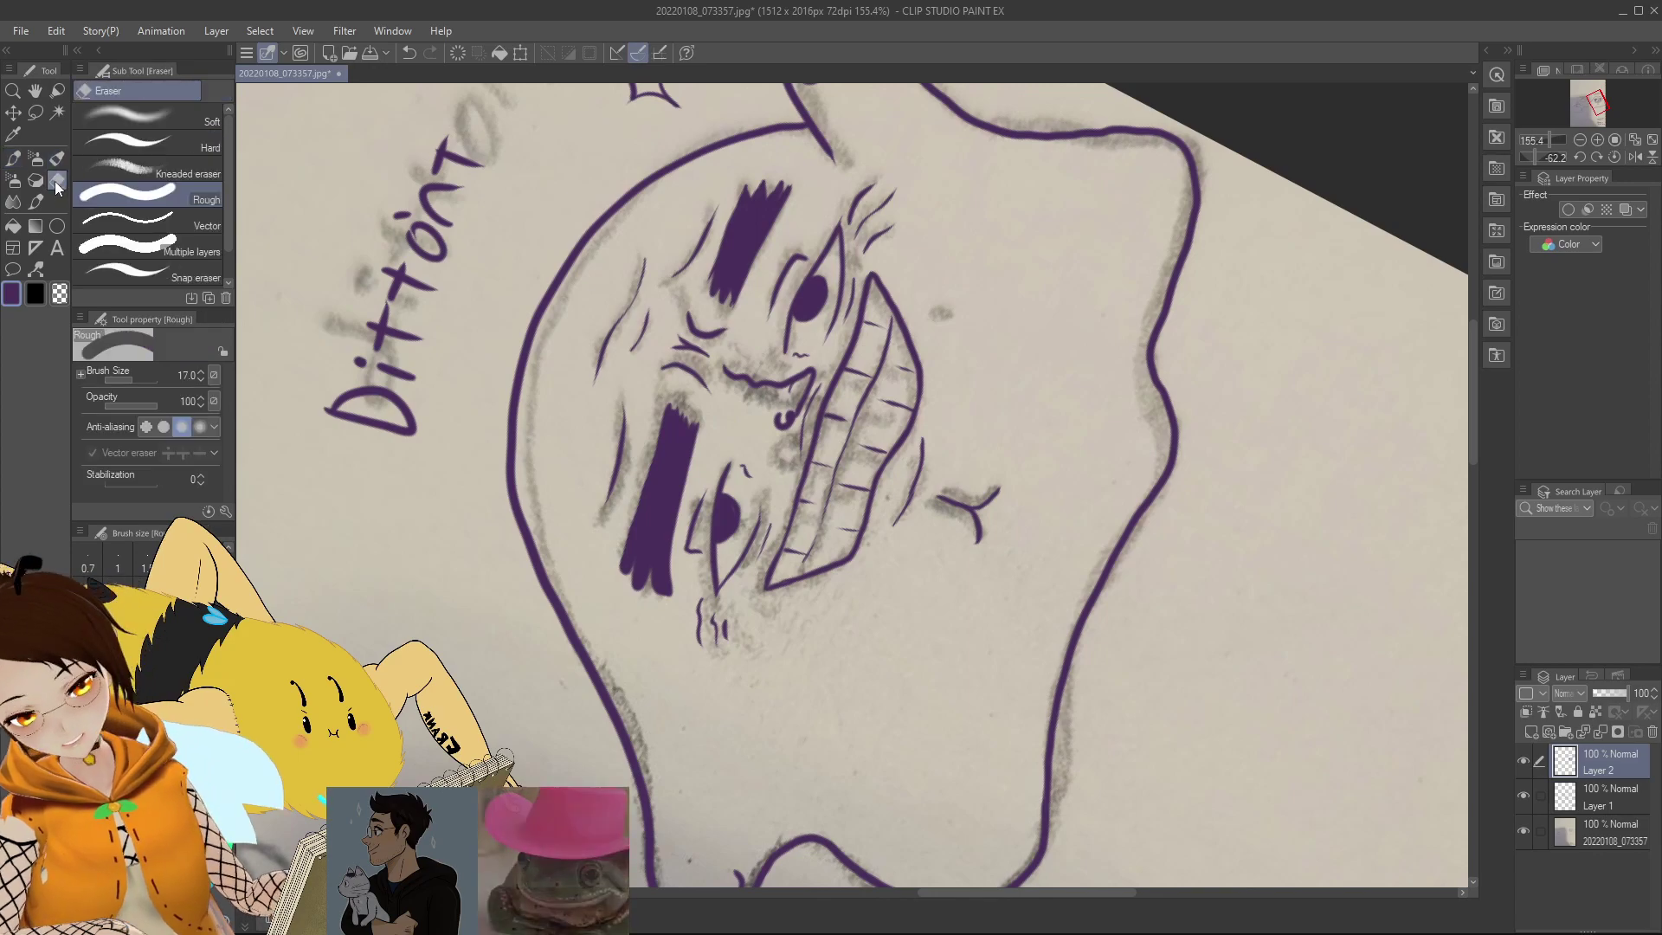
{"action": "mouse_move", "coordinate": [645, 588]}
{"action": "left_mouse_down"}
{"action": "mouse_move", "coordinate": [614, 553]}
{"action": "mouse_move", "coordinate": [668, 578]}
{"action": "mouse_move", "coordinate": [651, 599]}
{"action": "mouse_move", "coordinate": [615, 591]}
{"action": "left_mouse_up"}
{"action": "key", "text": "p"}
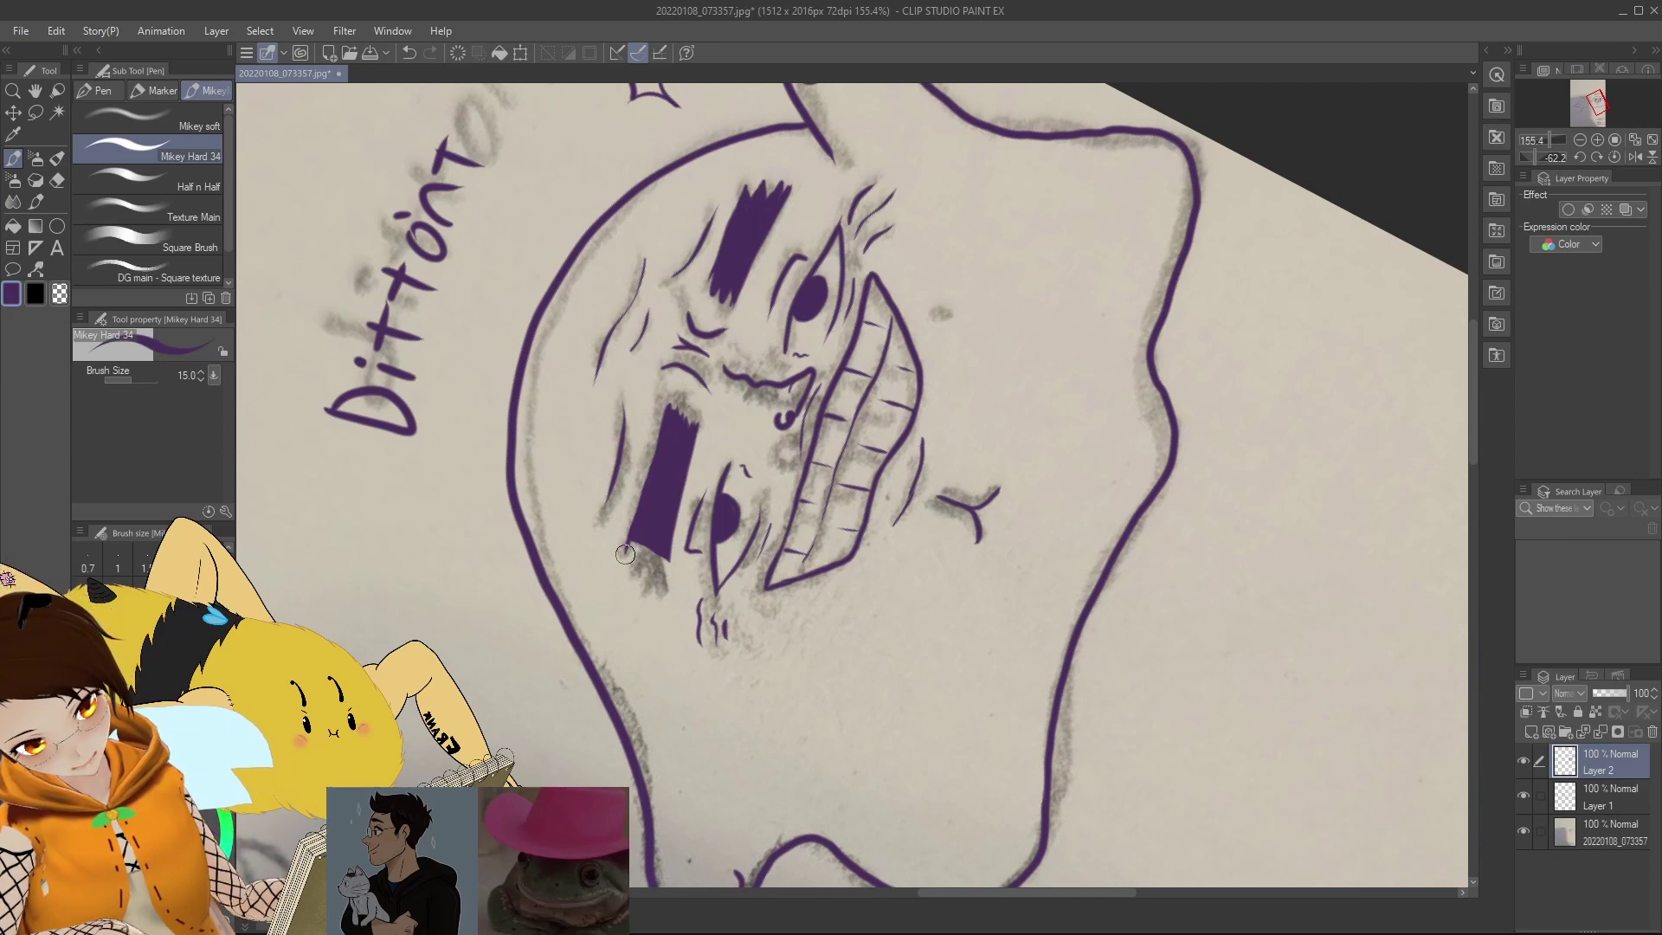
{"action": "mouse_move", "coordinate": [643, 545]}
{"action": "left_mouse_down"}
{"action": "mouse_move", "coordinate": [637, 569]}
{"action": "mouse_move", "coordinate": [646, 533]}
{"action": "left_mouse_up"}
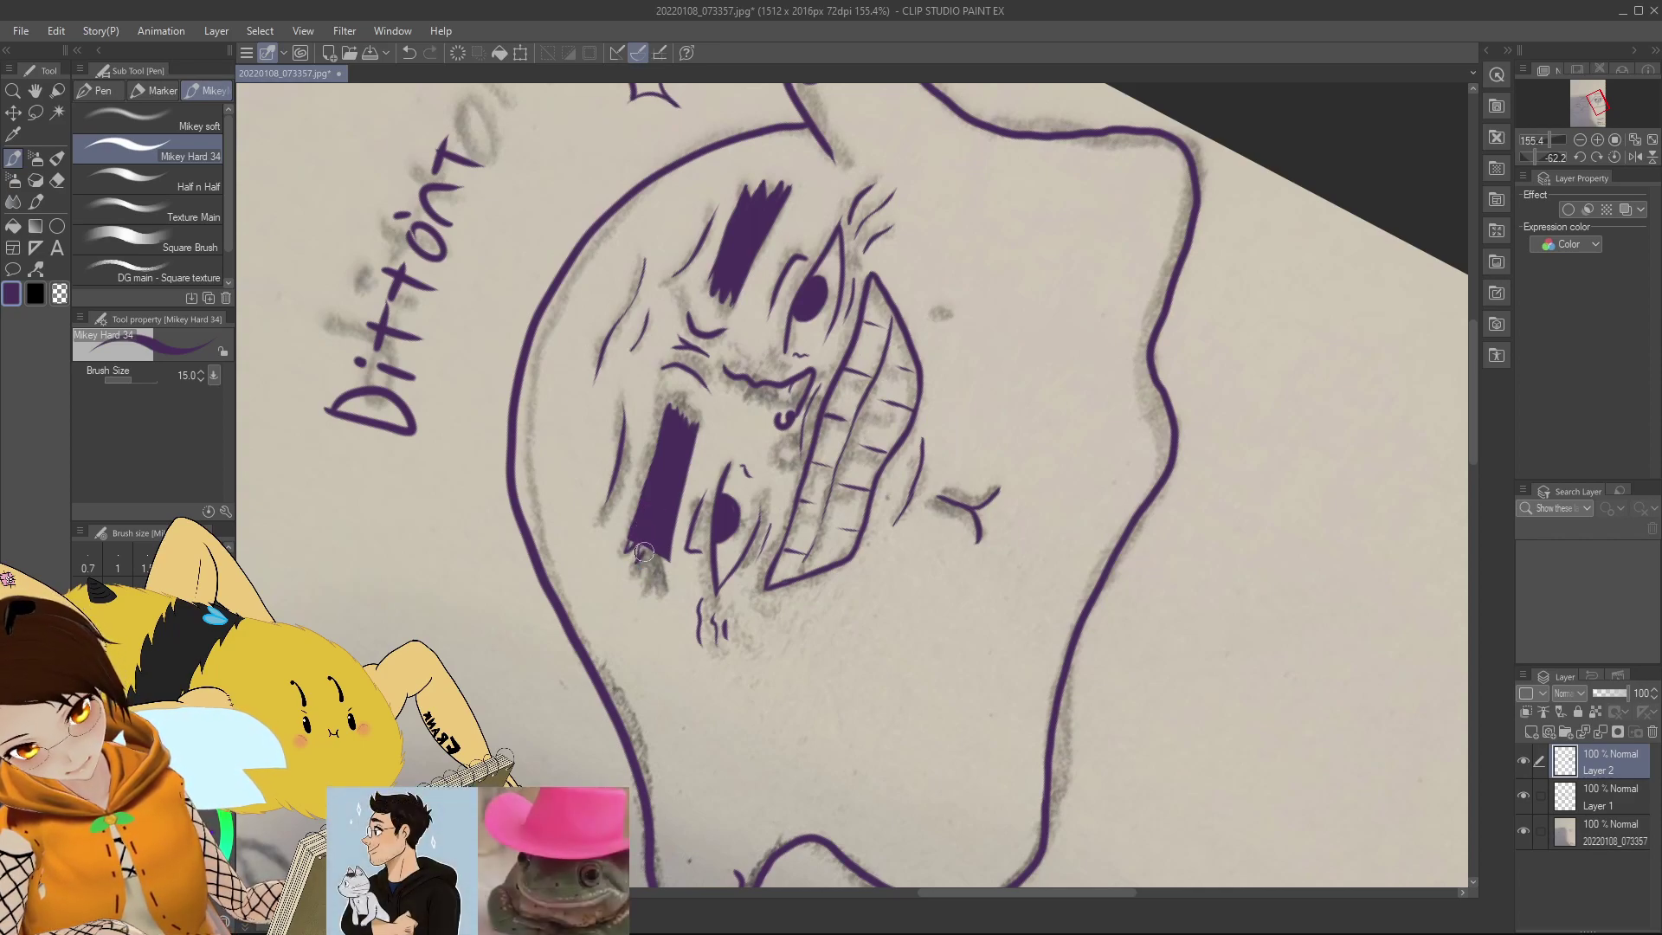
{"action": "mouse_move", "coordinate": [649, 564]}
{"action": "left_mouse_down"}
{"action": "mouse_move", "coordinate": [658, 551]}
{"action": "mouse_move", "coordinate": [666, 571]}
{"action": "left_mouse_up"}
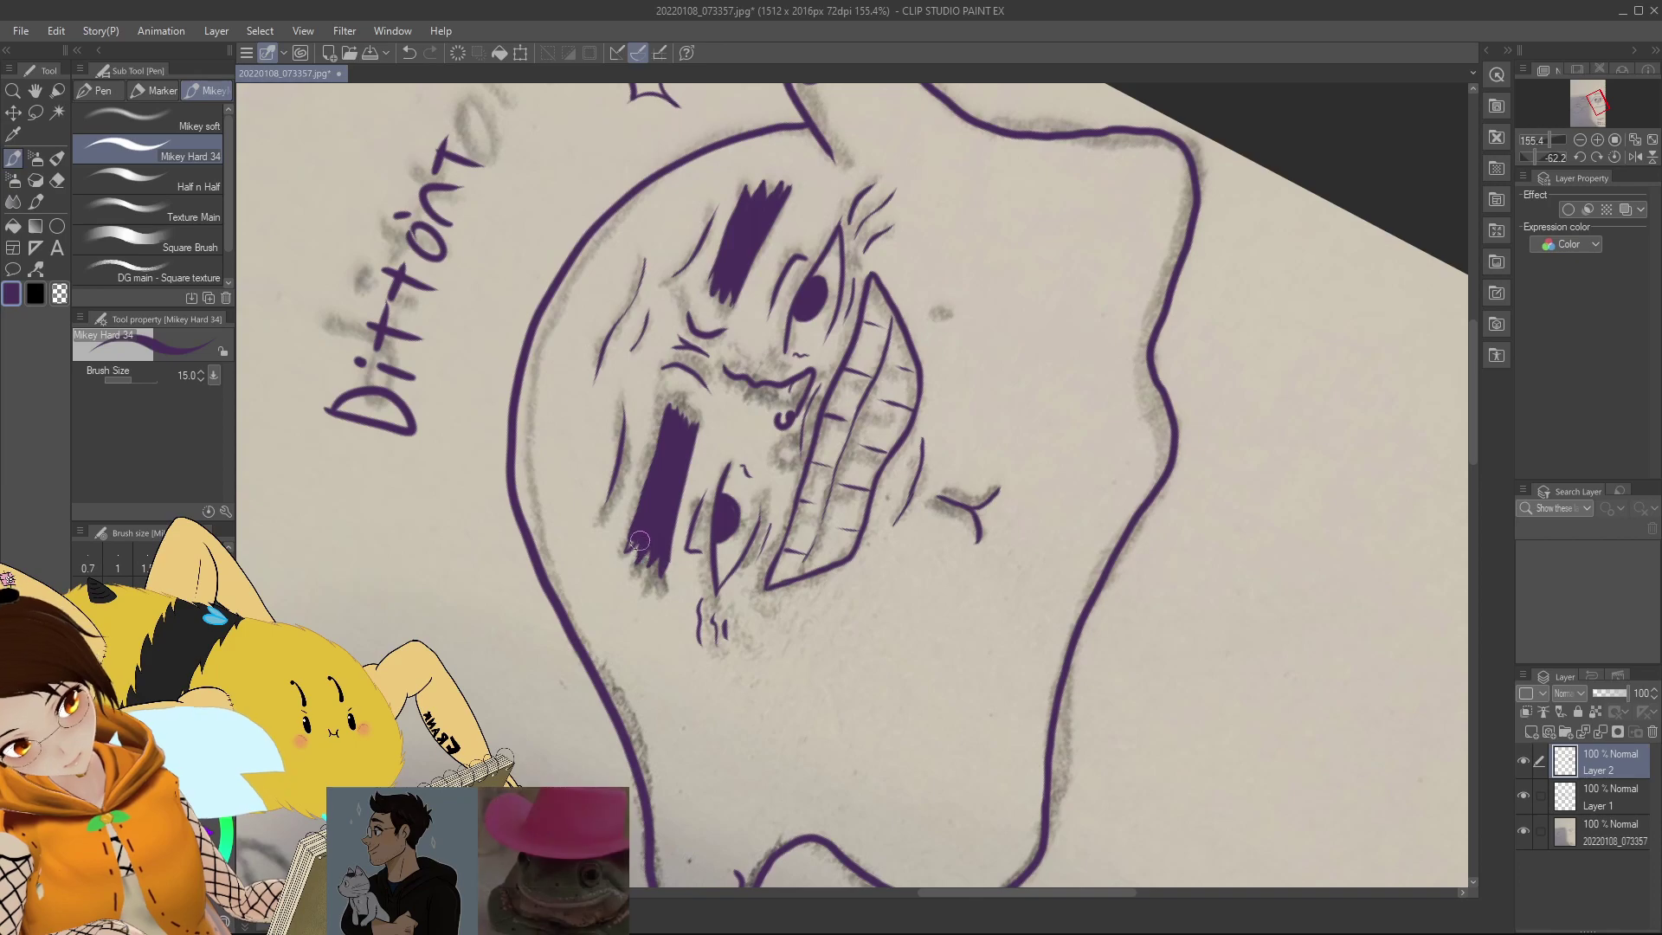
{"action": "left_click_drag", "start_coordinate": [632, 538], "coordinate": [628, 553]}
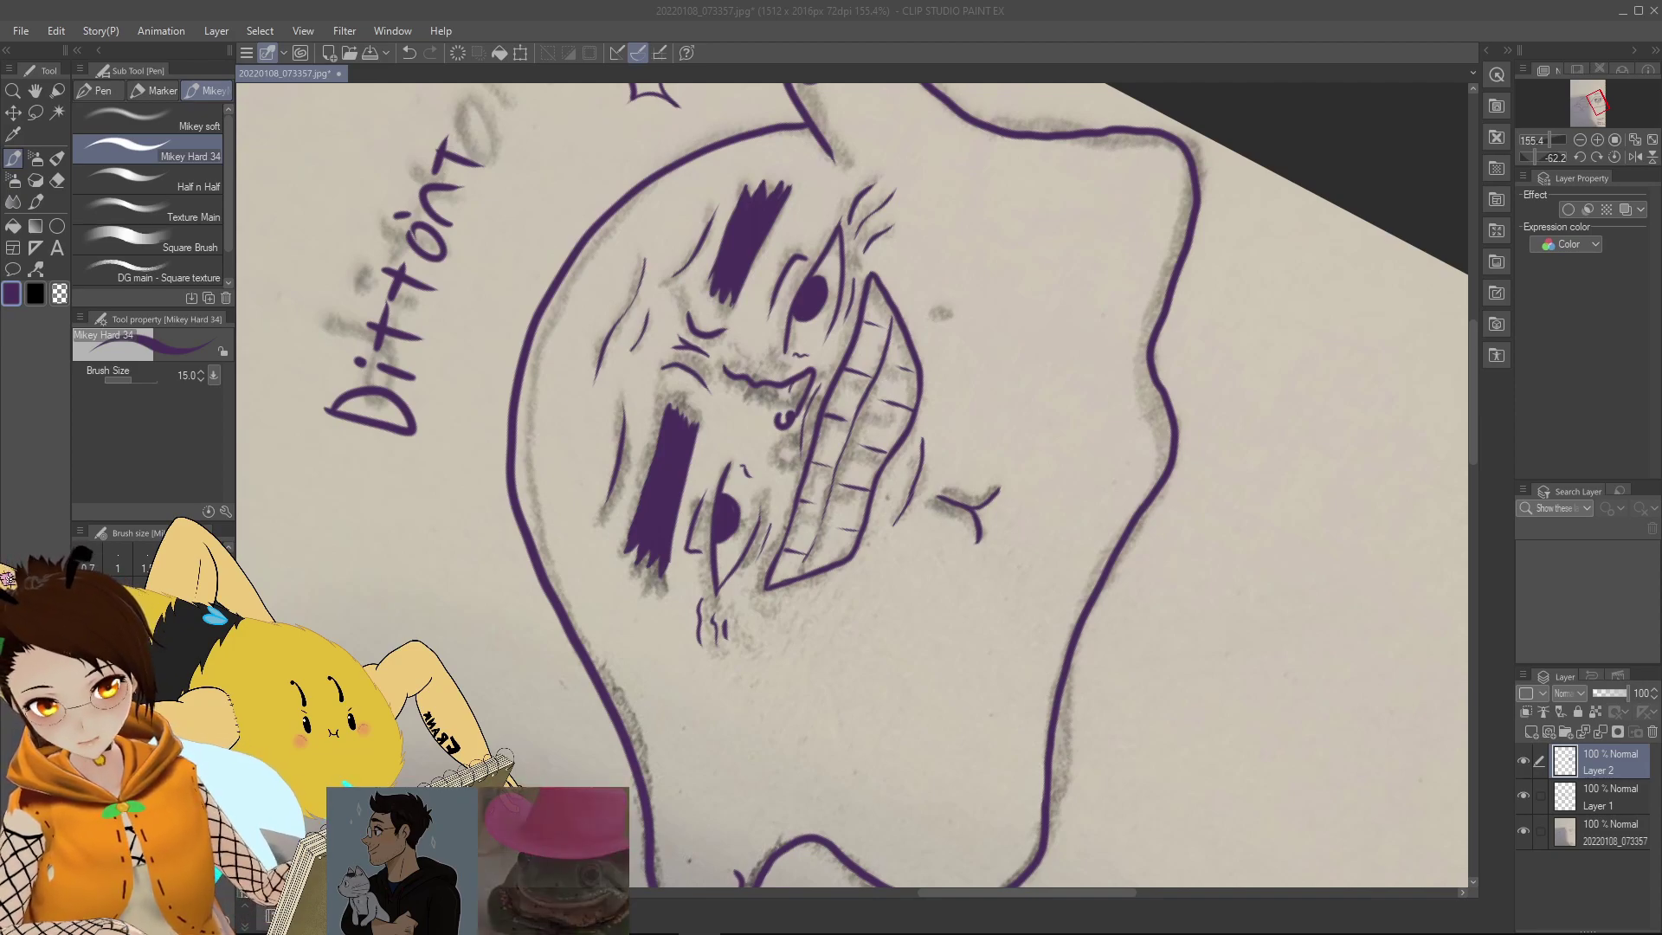
Step: View the kirby.png picture in the Photos app and return to the drawing
{"action": "mouse_move", "coordinate": [0, 0]}
{"action": "left_mouse_down"}
{"action": "mouse_move", "coordinate": [372, 0]}
{"action": "mouse_move", "coordinate": [260, 50]}
{"action": "mouse_move", "coordinate": [334, 94]}
{"action": "mouse_move", "coordinate": [364, 0]}
{"action": "mouse_move", "coordinate": [0, 0]}
{"action": "mouse_move", "coordinate": [379, 0]}
{"action": "mouse_move", "coordinate": [245, 54]}
{"action": "mouse_move", "coordinate": [380, 65]}
{"action": "mouse_move", "coordinate": [259, 30]}
{"action": "mouse_move", "coordinate": [957, 95]}
{"action": "mouse_move", "coordinate": [838, 72]}
{"action": "mouse_move", "coordinate": [886, 78]}
{"action": "left_mouse_up"}
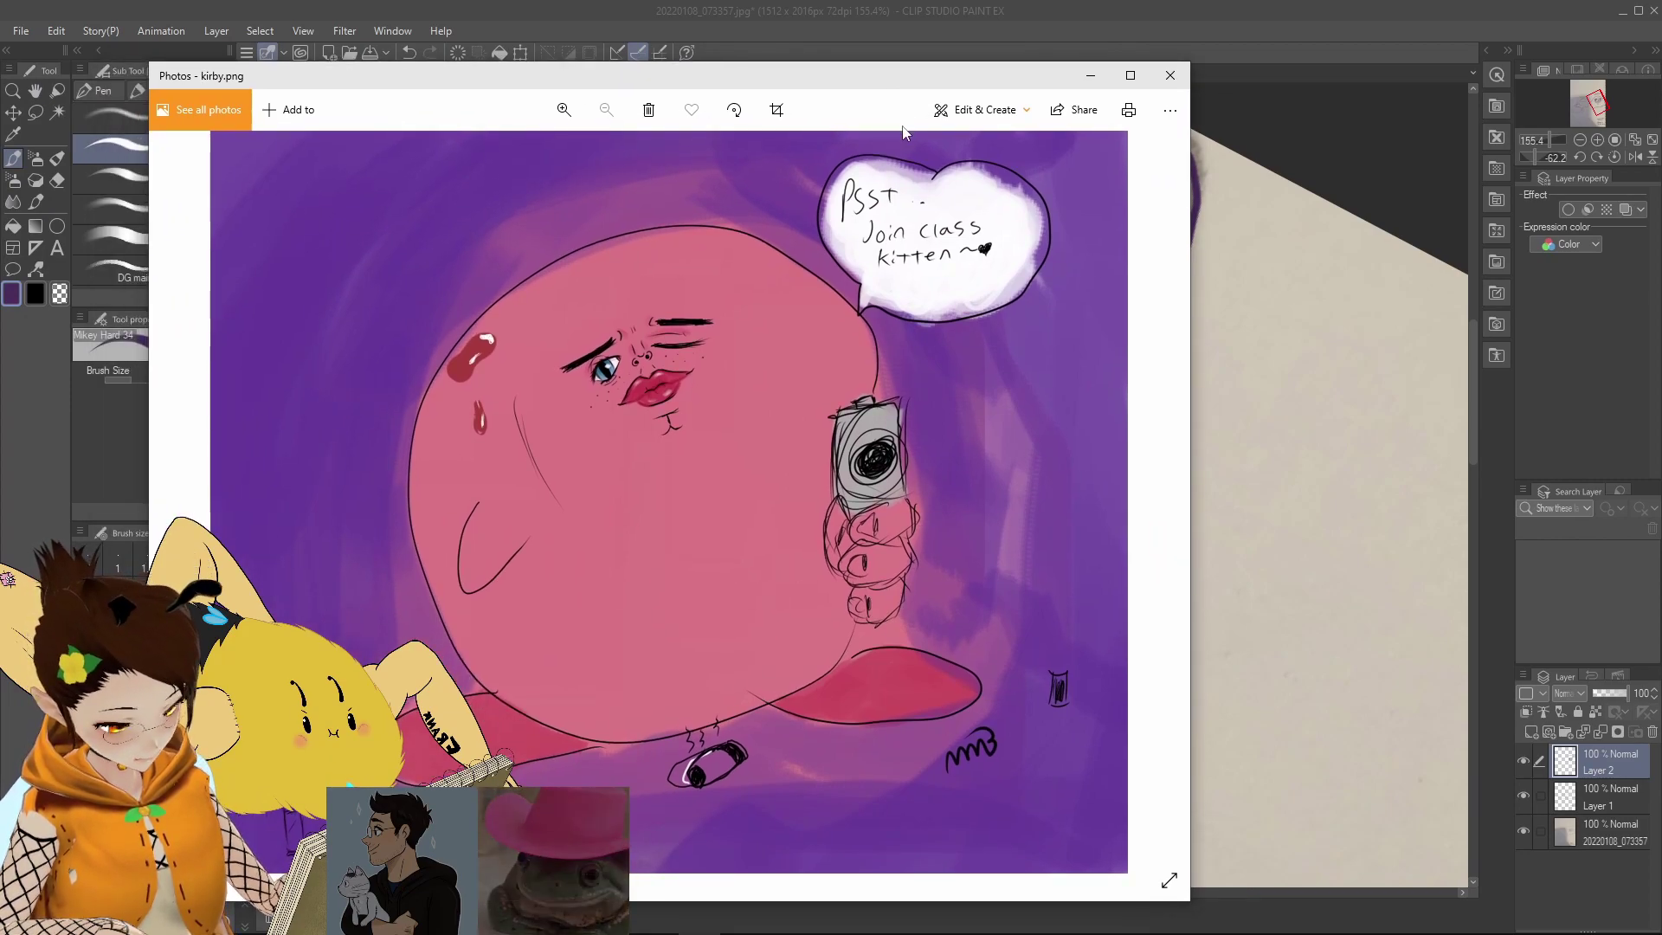
{"action": "left_click_drag", "start_coordinate": [1023, 85], "coordinate": [75, 88]}
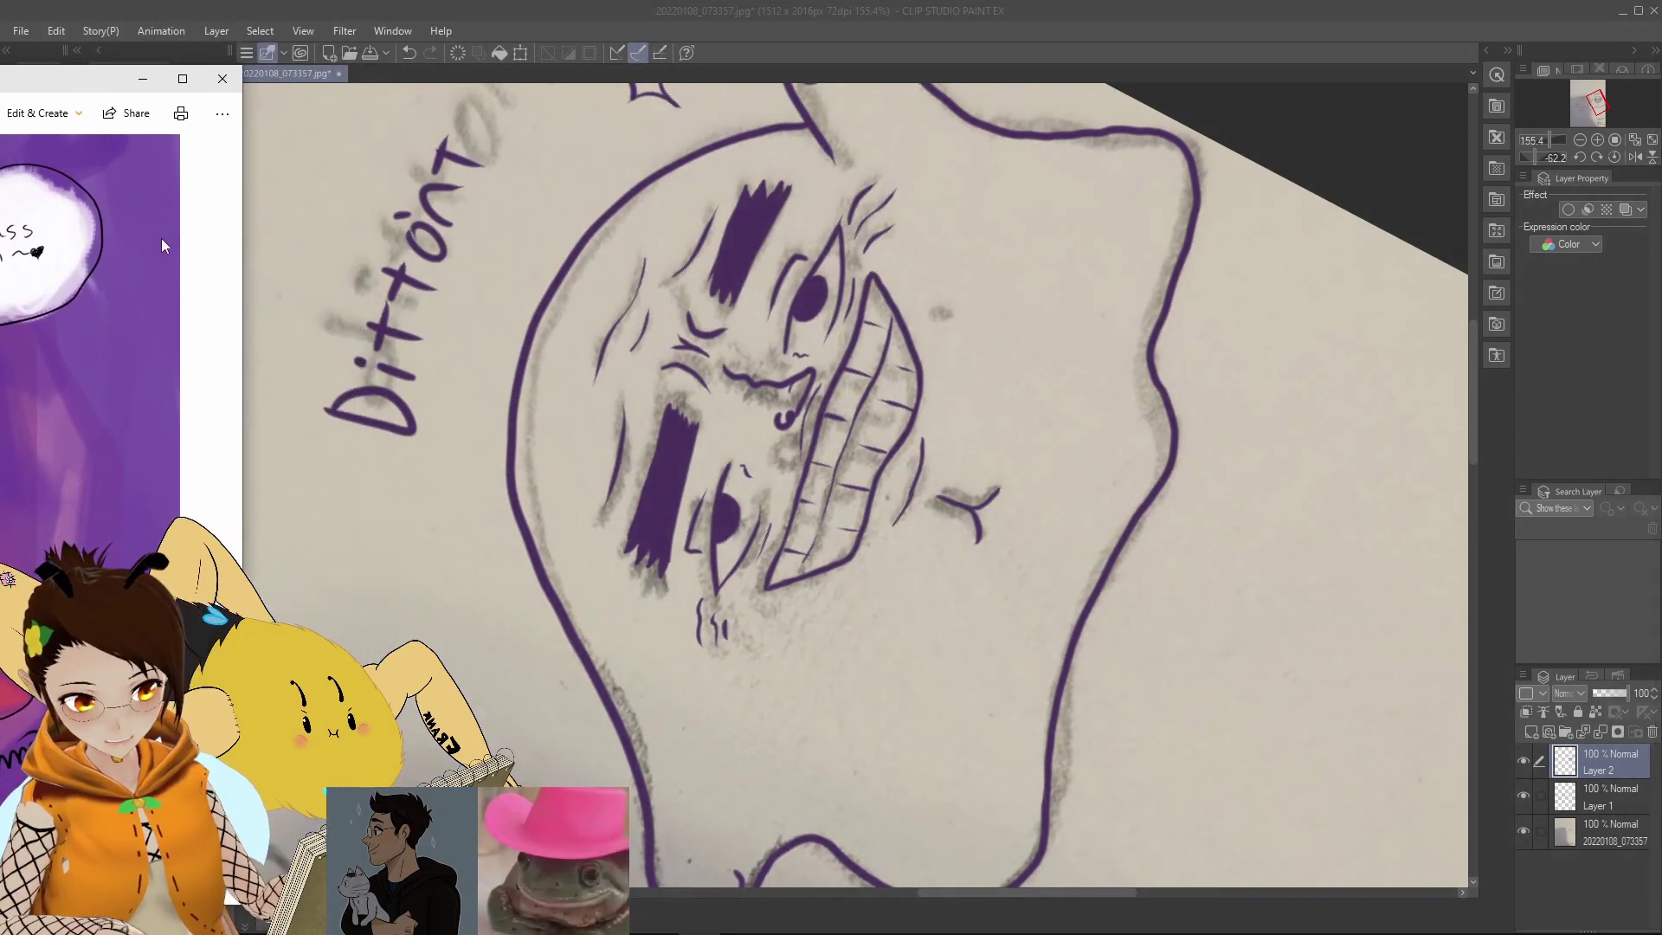
{"action": "key", "text": "alt+Tab"}
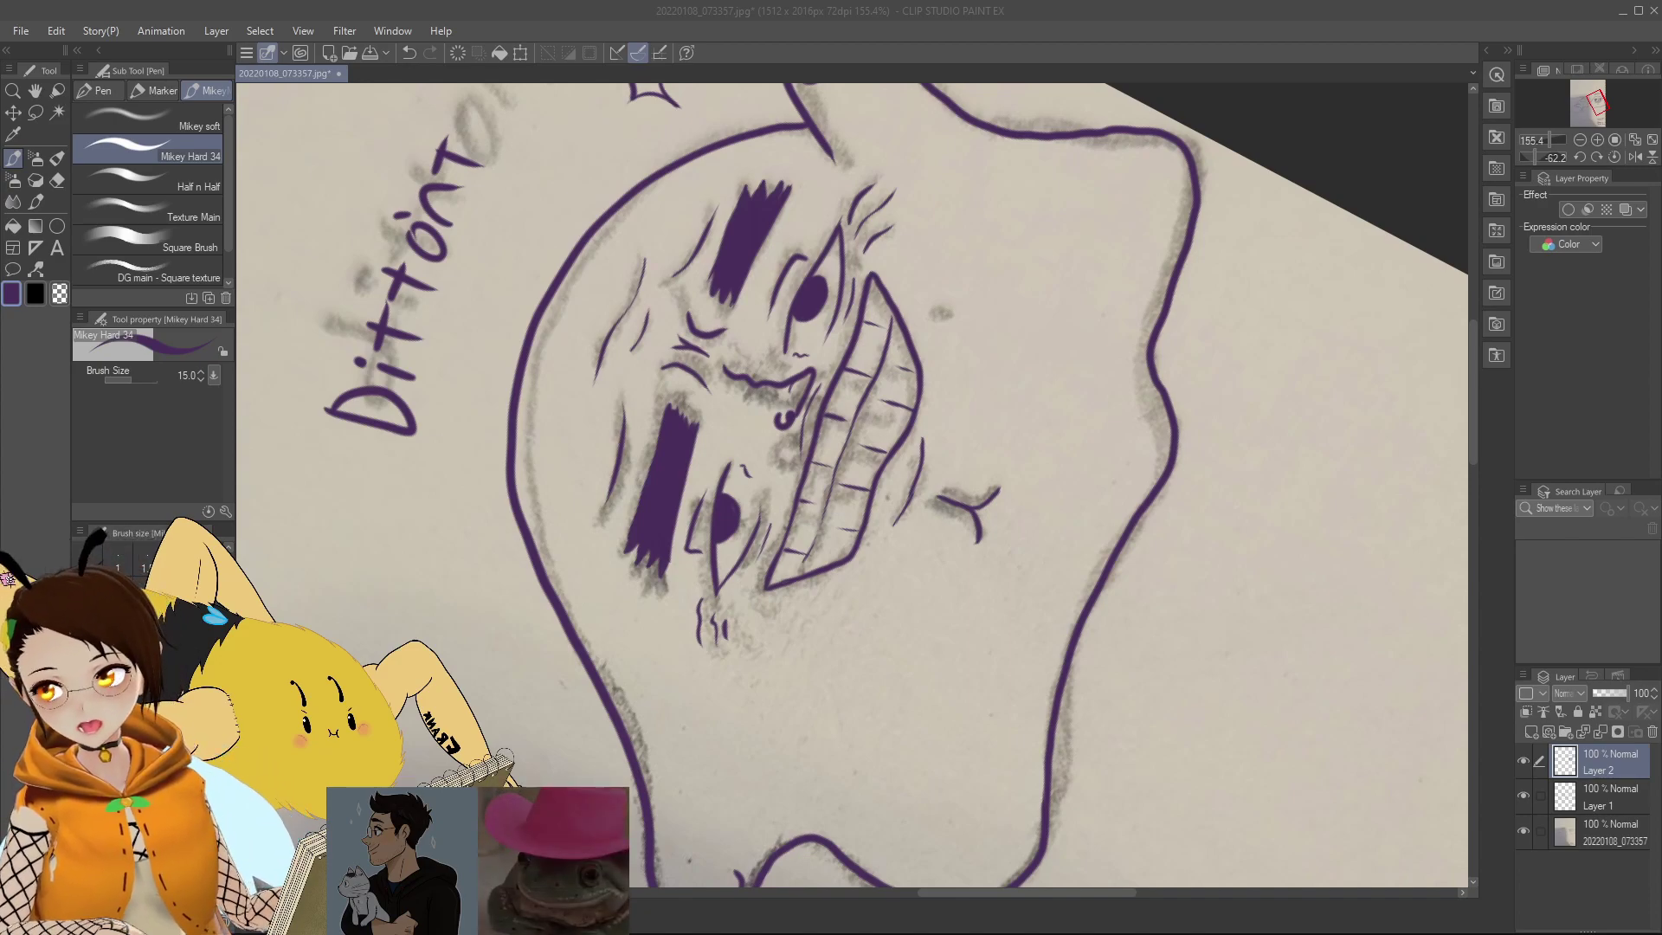
Step: Erase the apostrophe in the "Ditton'T" lettering and redraw it between the n and the T, with the canvas rotation reset
{"action": "left_click", "coordinate": [1614, 156]}
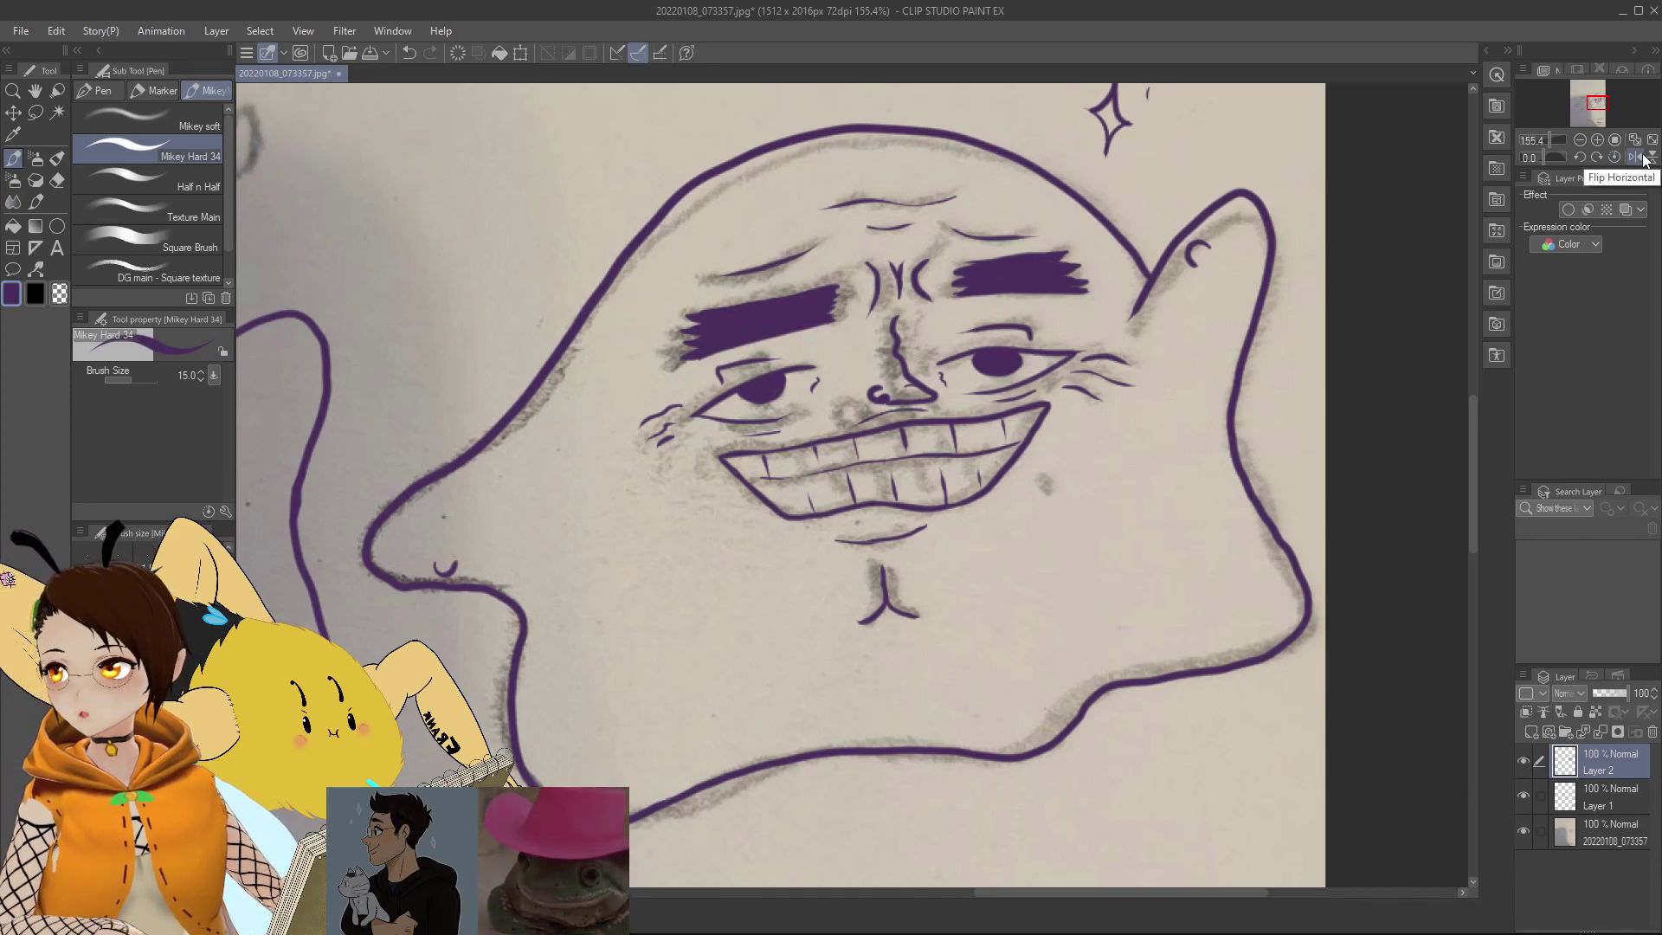
{"action": "left_click_drag", "start_coordinate": [1608, 106], "coordinate": [1594, 104]}
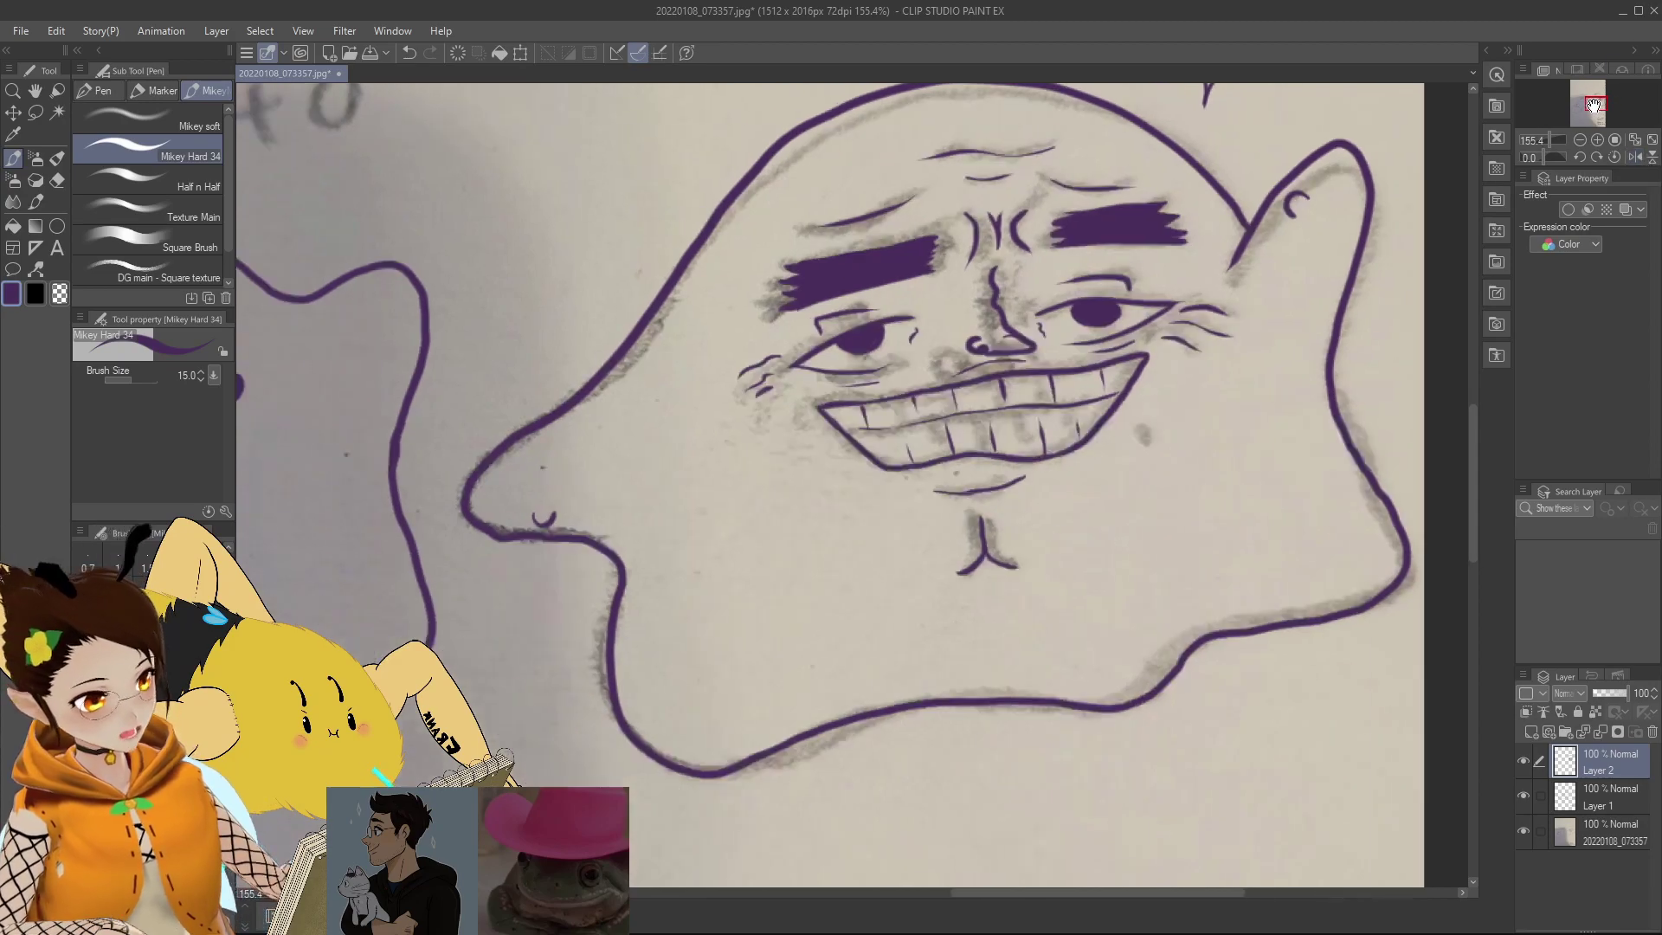
{"action": "left_click", "coordinate": [1546, 138]}
{"action": "left_click", "coordinate": [1545, 138]}
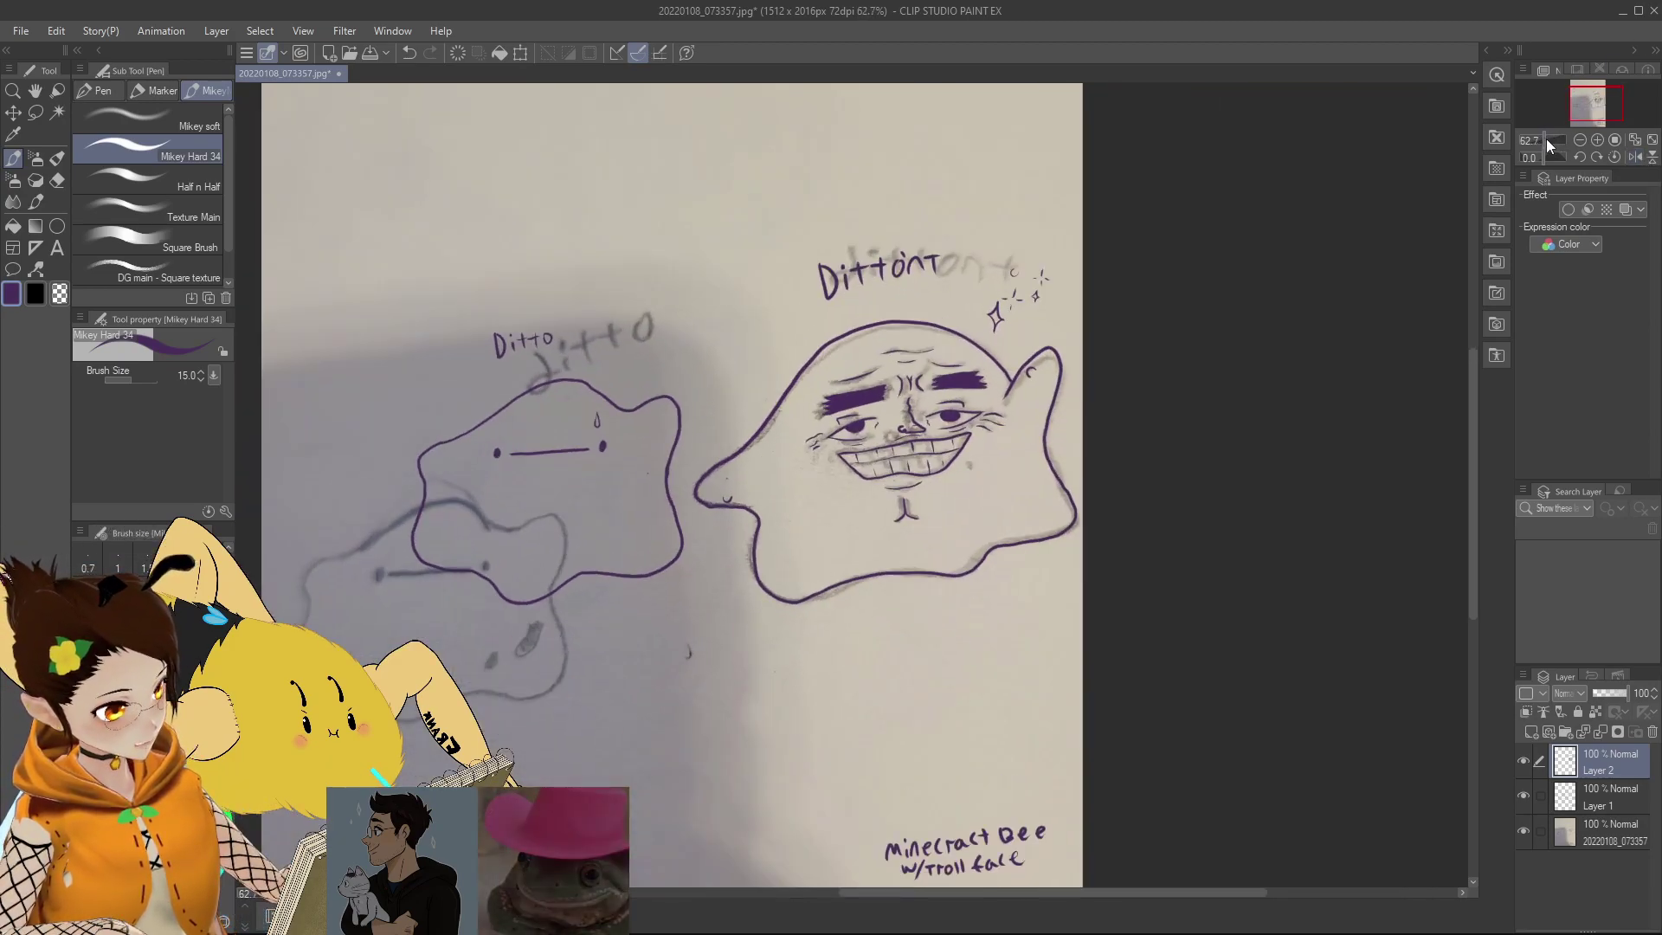
{"action": "left_click", "coordinate": [1549, 137]}
{"action": "left_click", "coordinate": [1547, 139]}
{"action": "left_click_drag", "start_coordinate": [1593, 103], "coordinate": [1593, 101]}
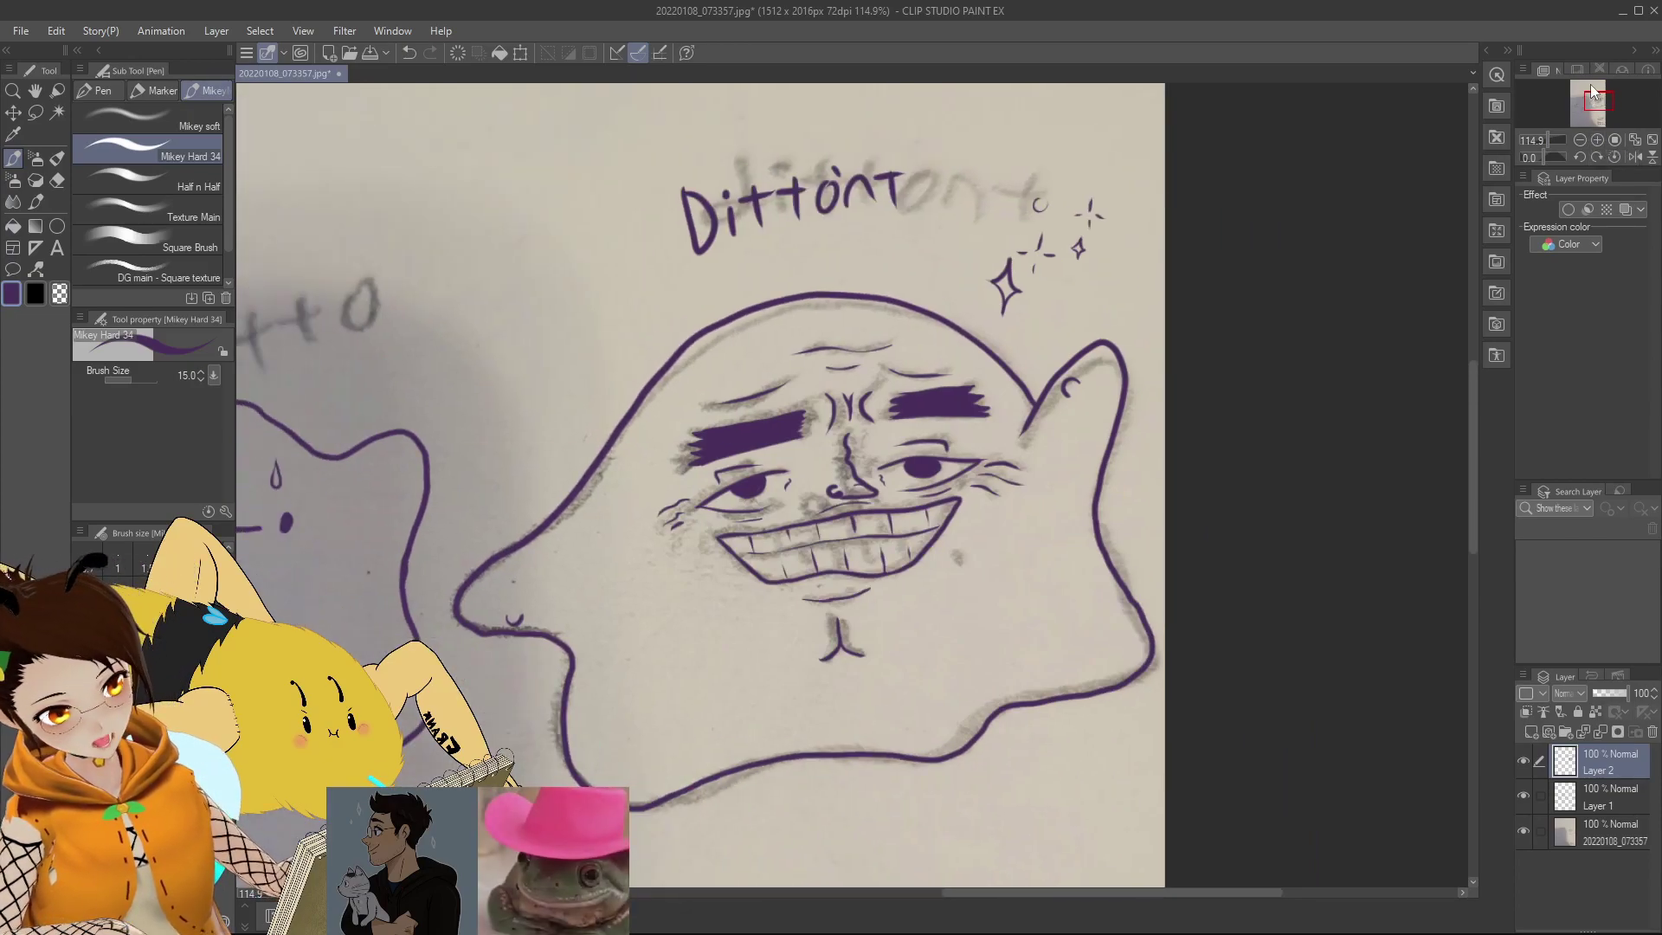
{"action": "left_click", "coordinate": [58, 180]}
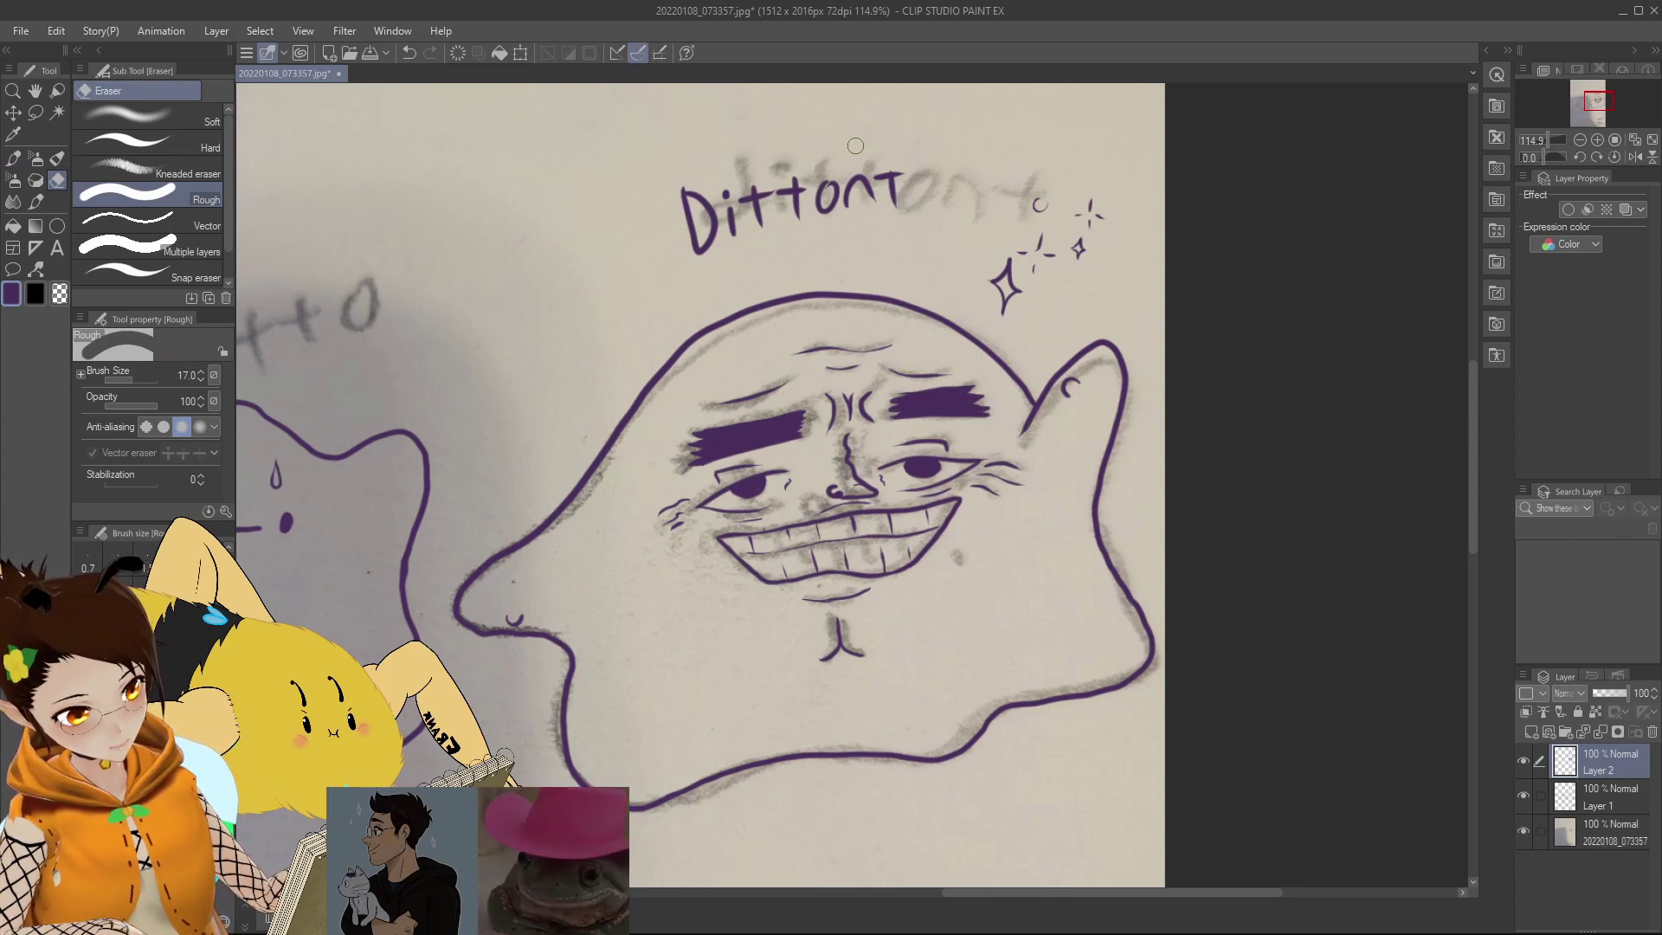
{"action": "key", "text": "p"}
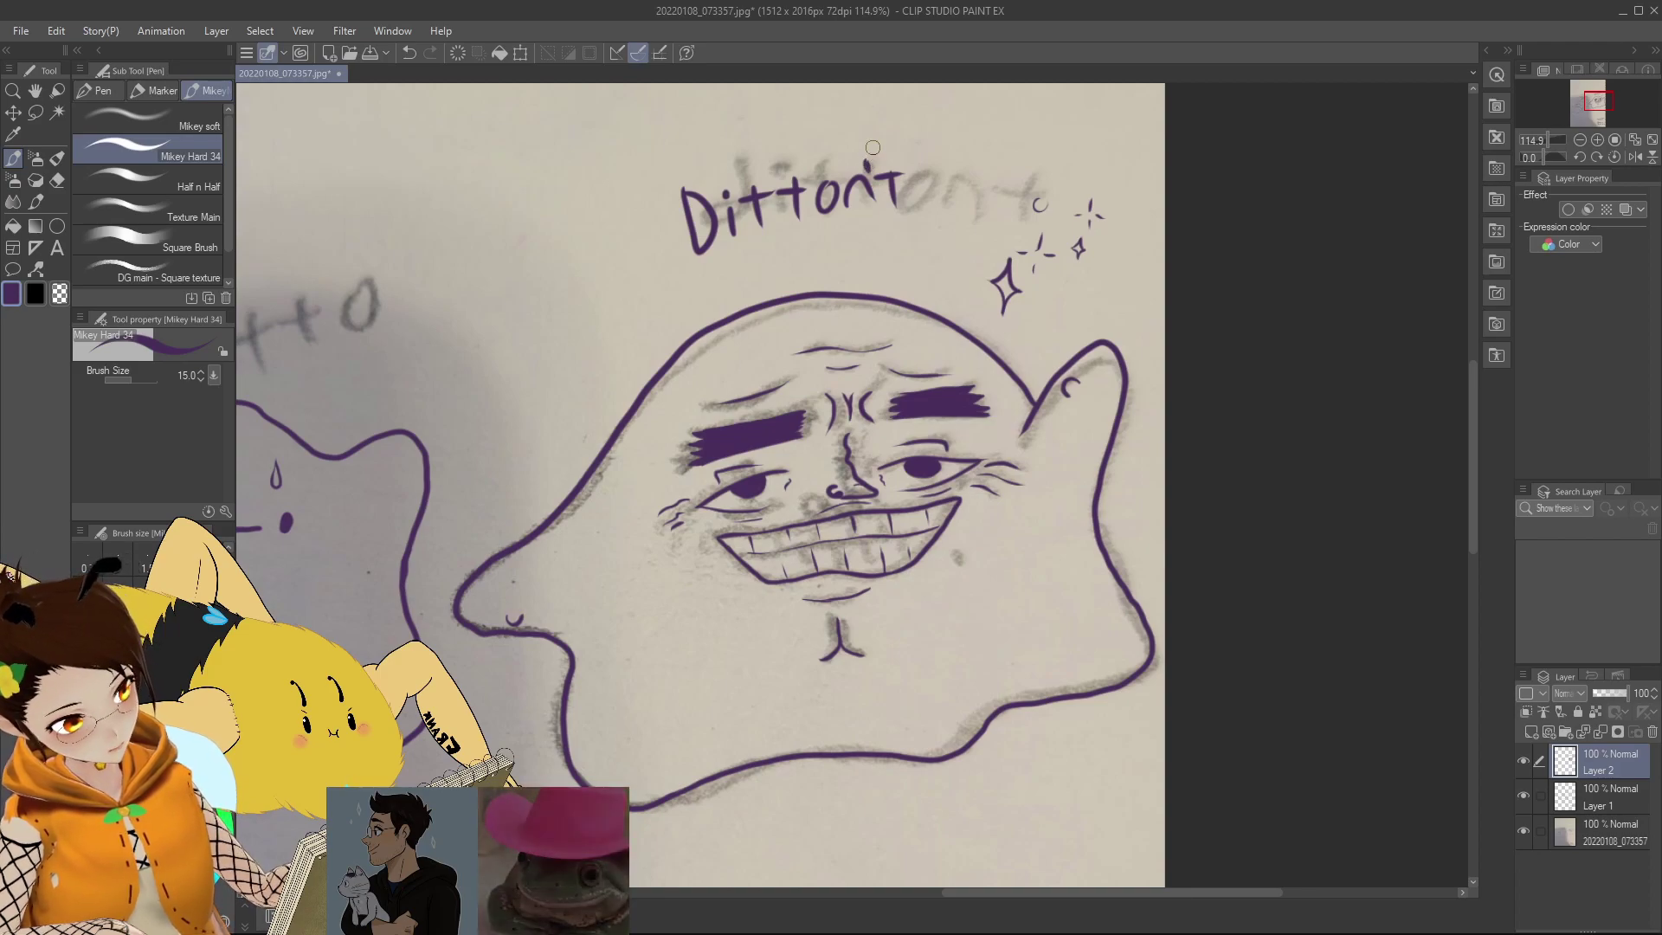
Step: Sketch a smiling stick figure with an oval head, raised forearms and circled joints in the empty area above the characters
{"action": "left_click_drag", "start_coordinate": [1602, 103], "coordinate": [1595, 94]}
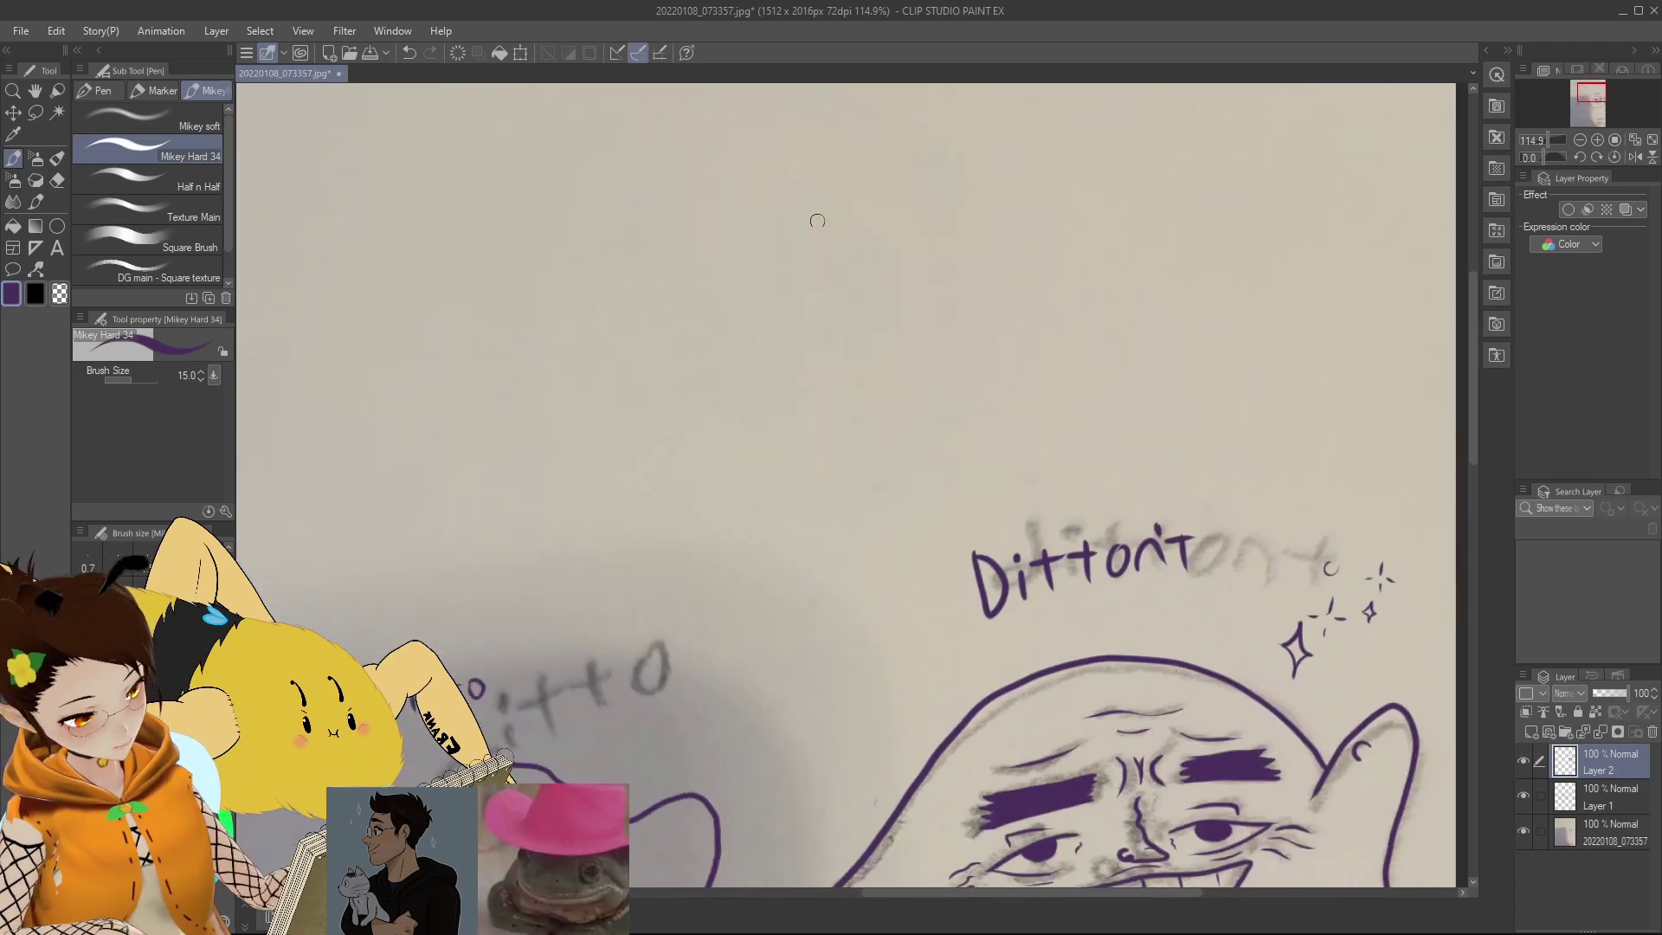
{"action": "left_click_drag", "start_coordinate": [870, 160], "coordinate": [876, 158]}
{"action": "left_click_drag", "start_coordinate": [838, 242], "coordinate": [818, 318]}
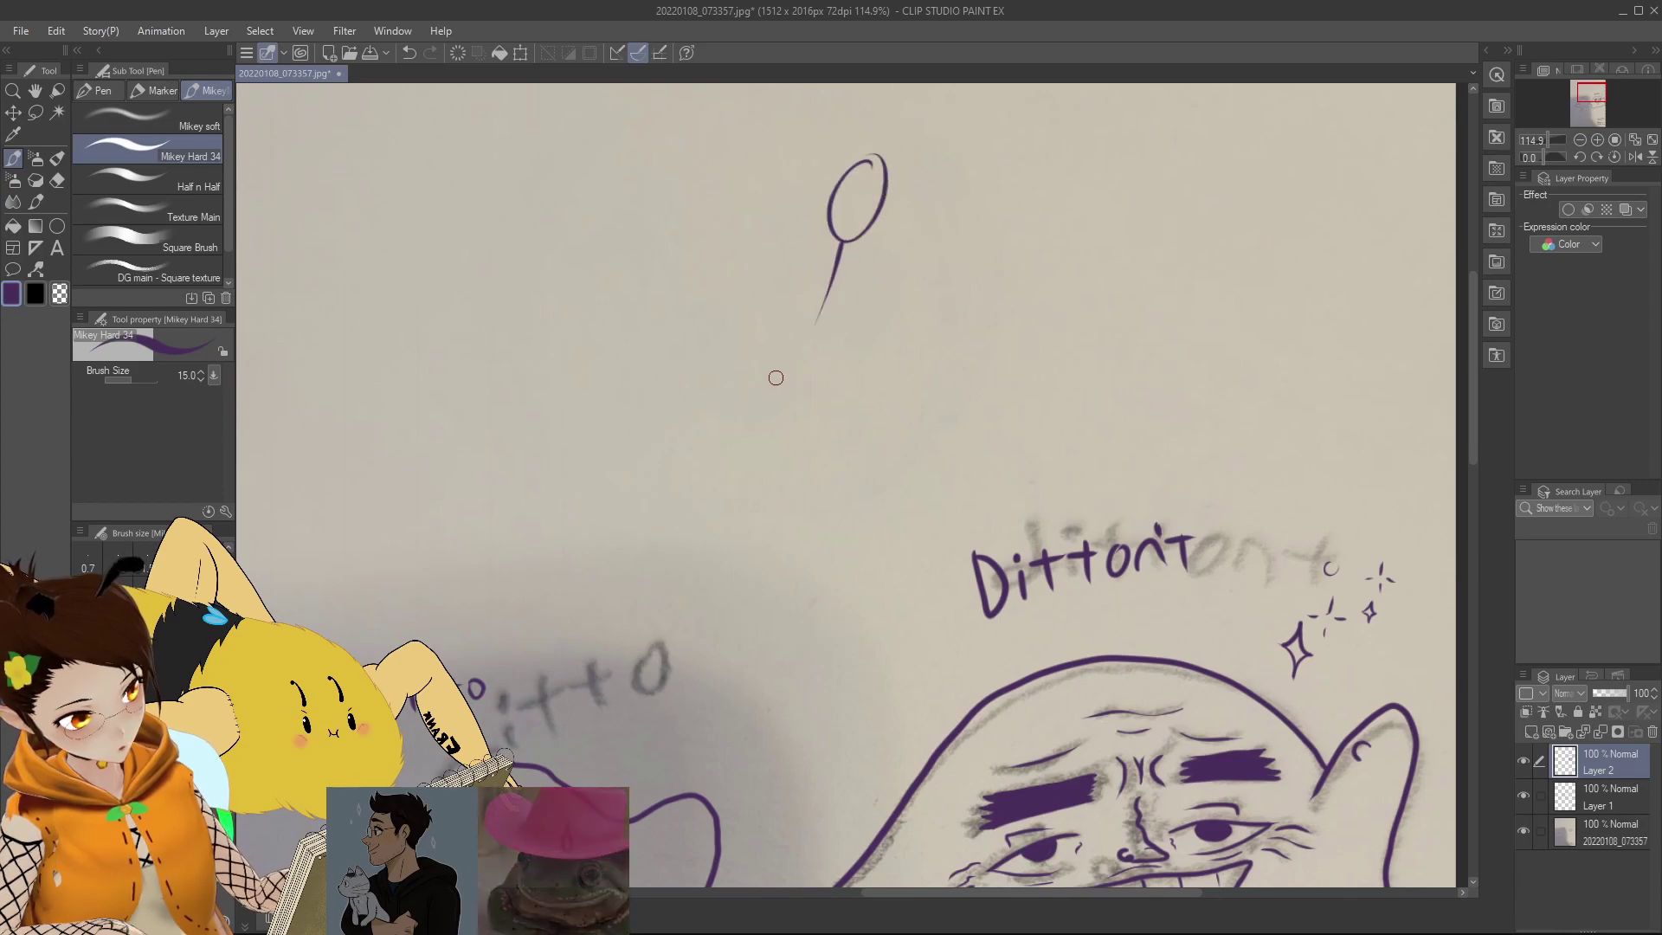
{"action": "mouse_move", "coordinate": [810, 257]}
{"action": "left_mouse_down"}
{"action": "mouse_move", "coordinate": [881, 257]}
{"action": "mouse_move", "coordinate": [800, 252]}
{"action": "left_mouse_up"}
{"action": "mouse_move", "coordinate": [876, 255]}
{"action": "left_mouse_down"}
{"action": "mouse_move", "coordinate": [873, 272]}
{"action": "mouse_move", "coordinate": [877, 257]}
{"action": "left_mouse_up"}
{"action": "mouse_move", "coordinate": [817, 319]}
{"action": "left_mouse_down"}
{"action": "mouse_move", "coordinate": [763, 367]}
{"action": "mouse_move", "coordinate": [829, 372]}
{"action": "left_mouse_up"}
{"action": "mouse_move", "coordinate": [770, 352]}
{"action": "left_mouse_down"}
{"action": "mouse_move", "coordinate": [754, 364]}
{"action": "mouse_move", "coordinate": [842, 380]}
{"action": "mouse_move", "coordinate": [827, 370]}
{"action": "left_mouse_up"}
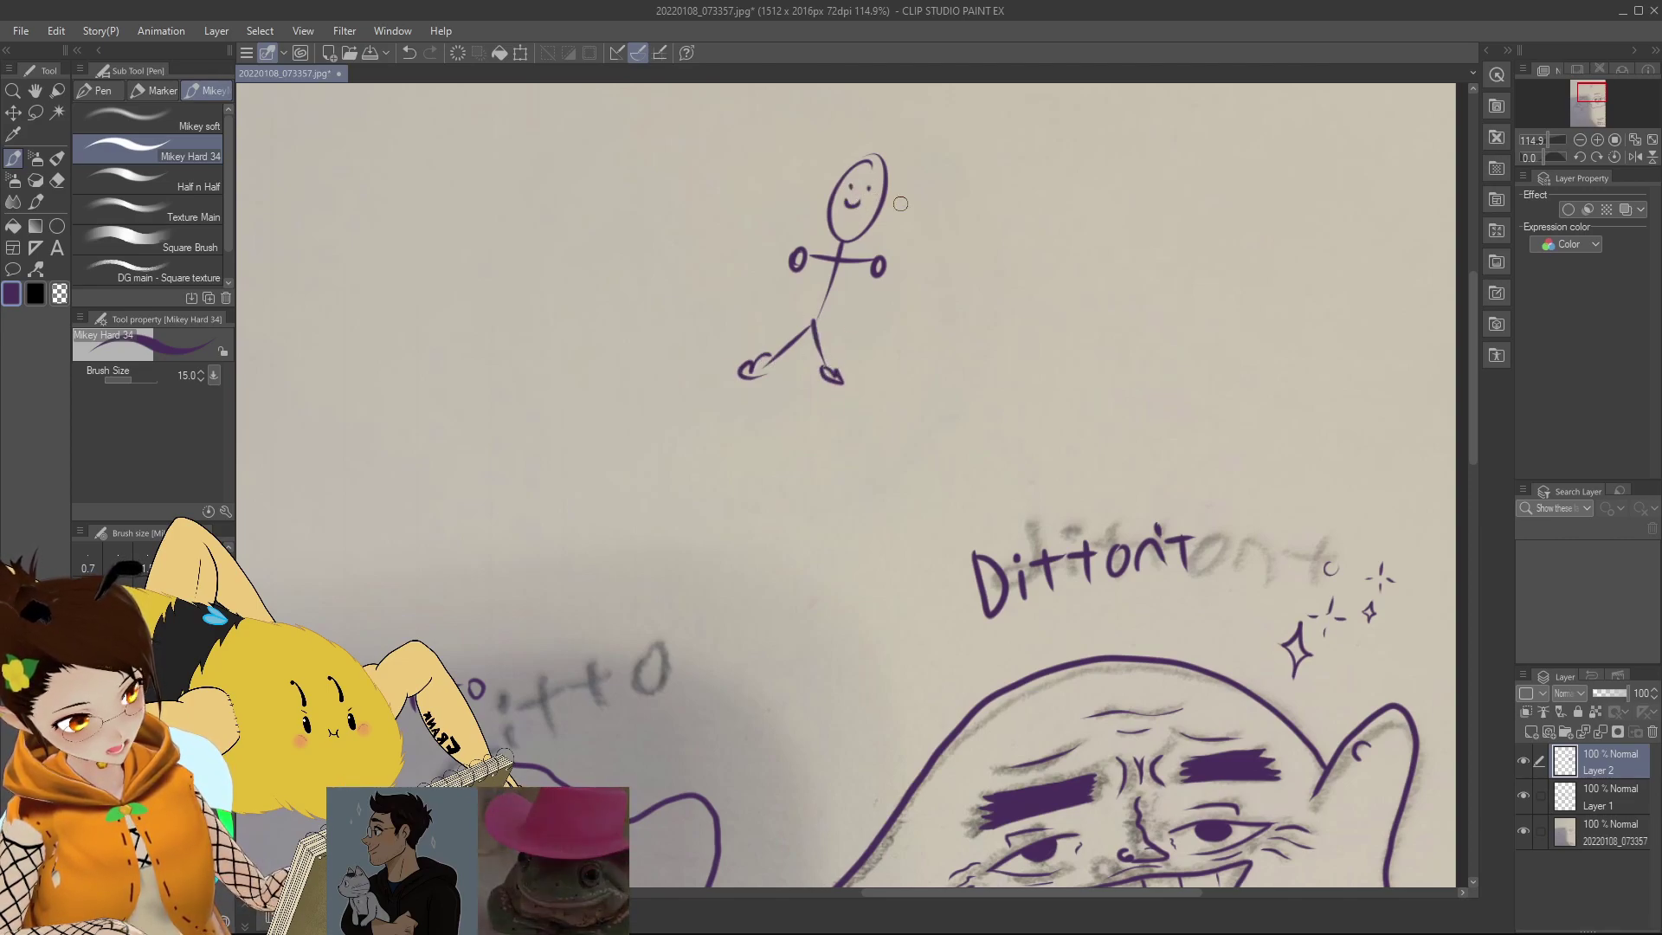
{"action": "left_click_drag", "start_coordinate": [796, 261], "coordinate": [797, 208]}
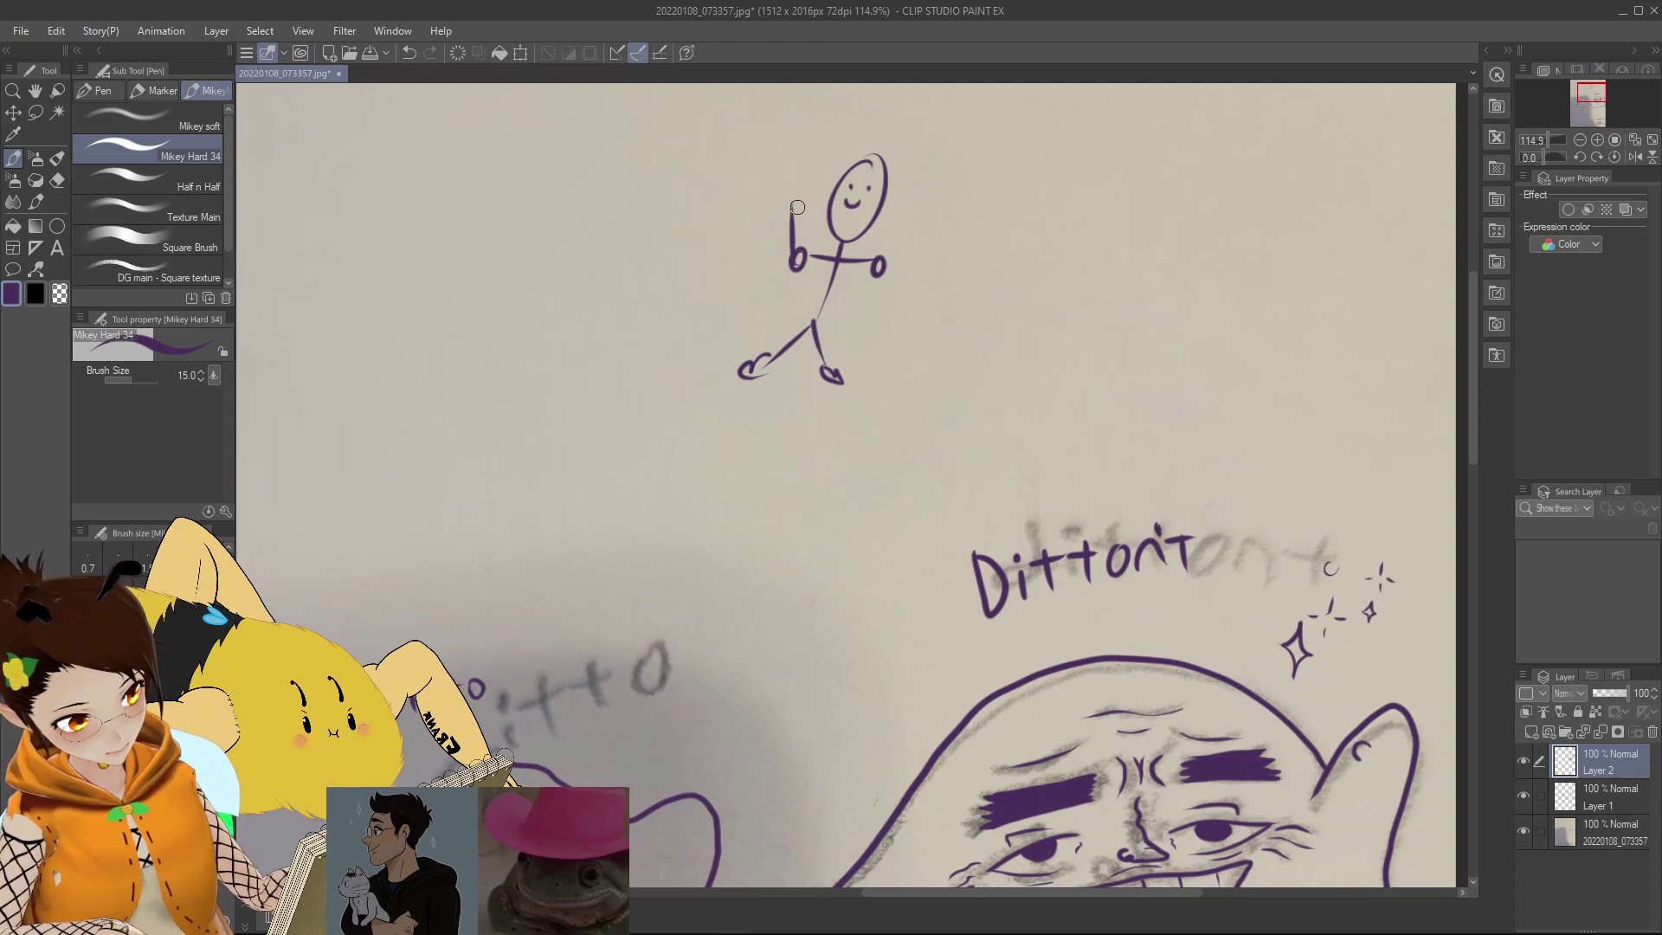
{"action": "left_click_drag", "start_coordinate": [882, 257], "coordinate": [901, 220]}
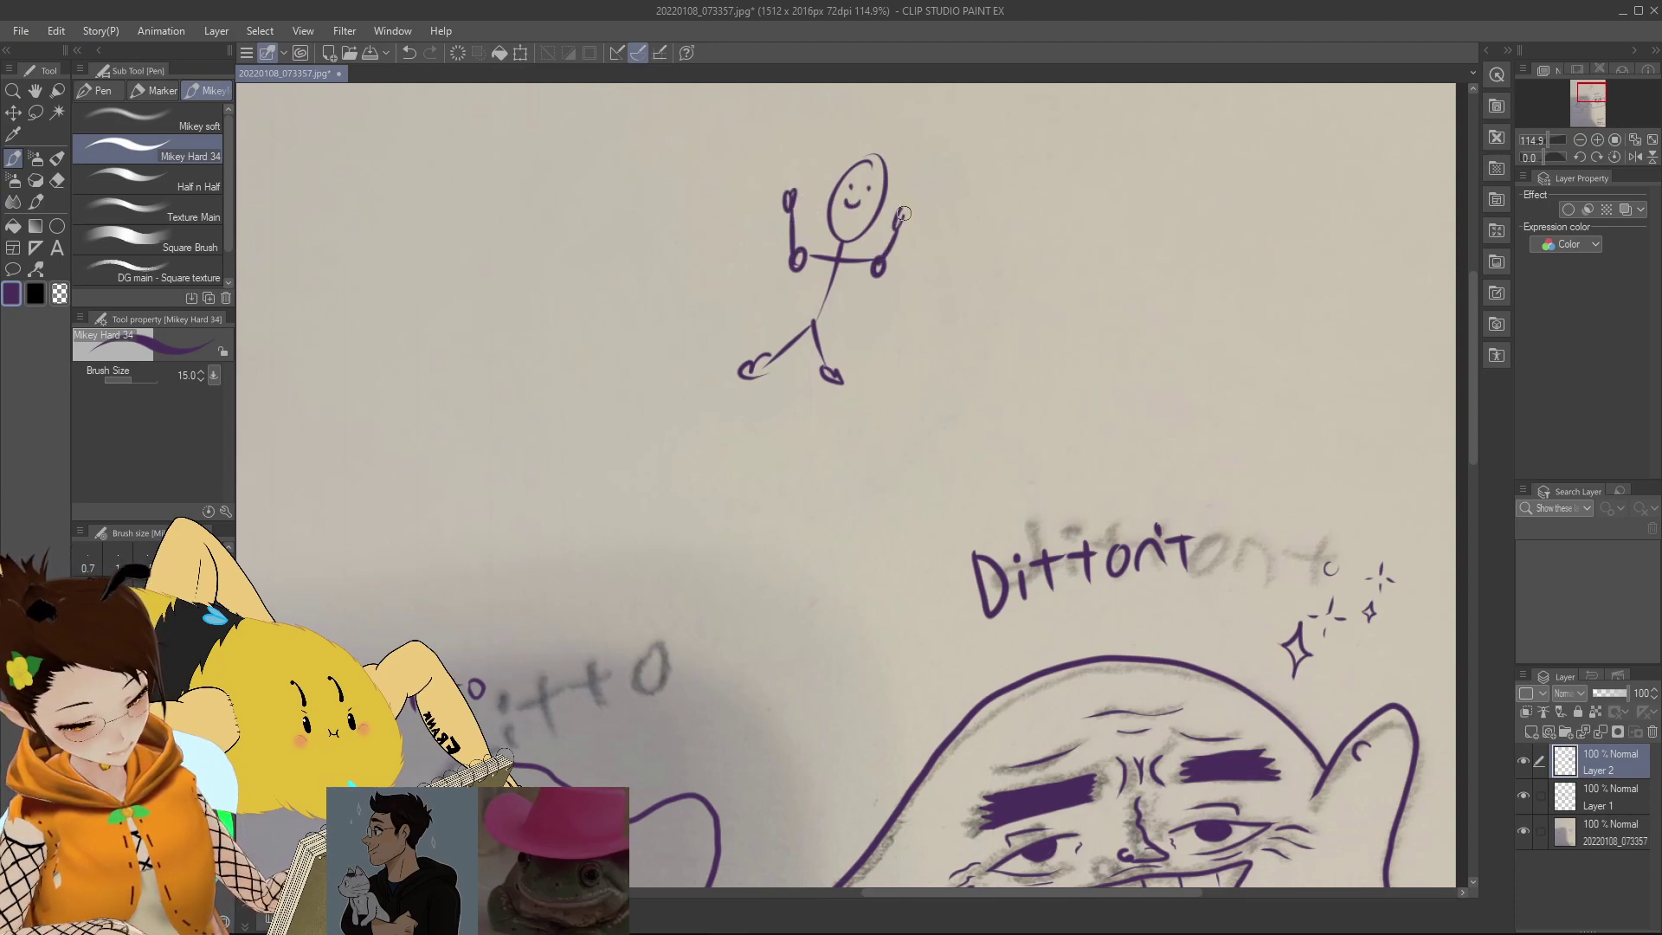
Step: Enclose the stick figure in a large tilted oval and write the number 1 beside it
{"action": "mouse_move", "coordinate": [962, 176]}
{"action": "left_mouse_down"}
{"action": "mouse_move", "coordinate": [922, 397]}
{"action": "mouse_move", "coordinate": [994, 139]}
{"action": "left_mouse_up"}
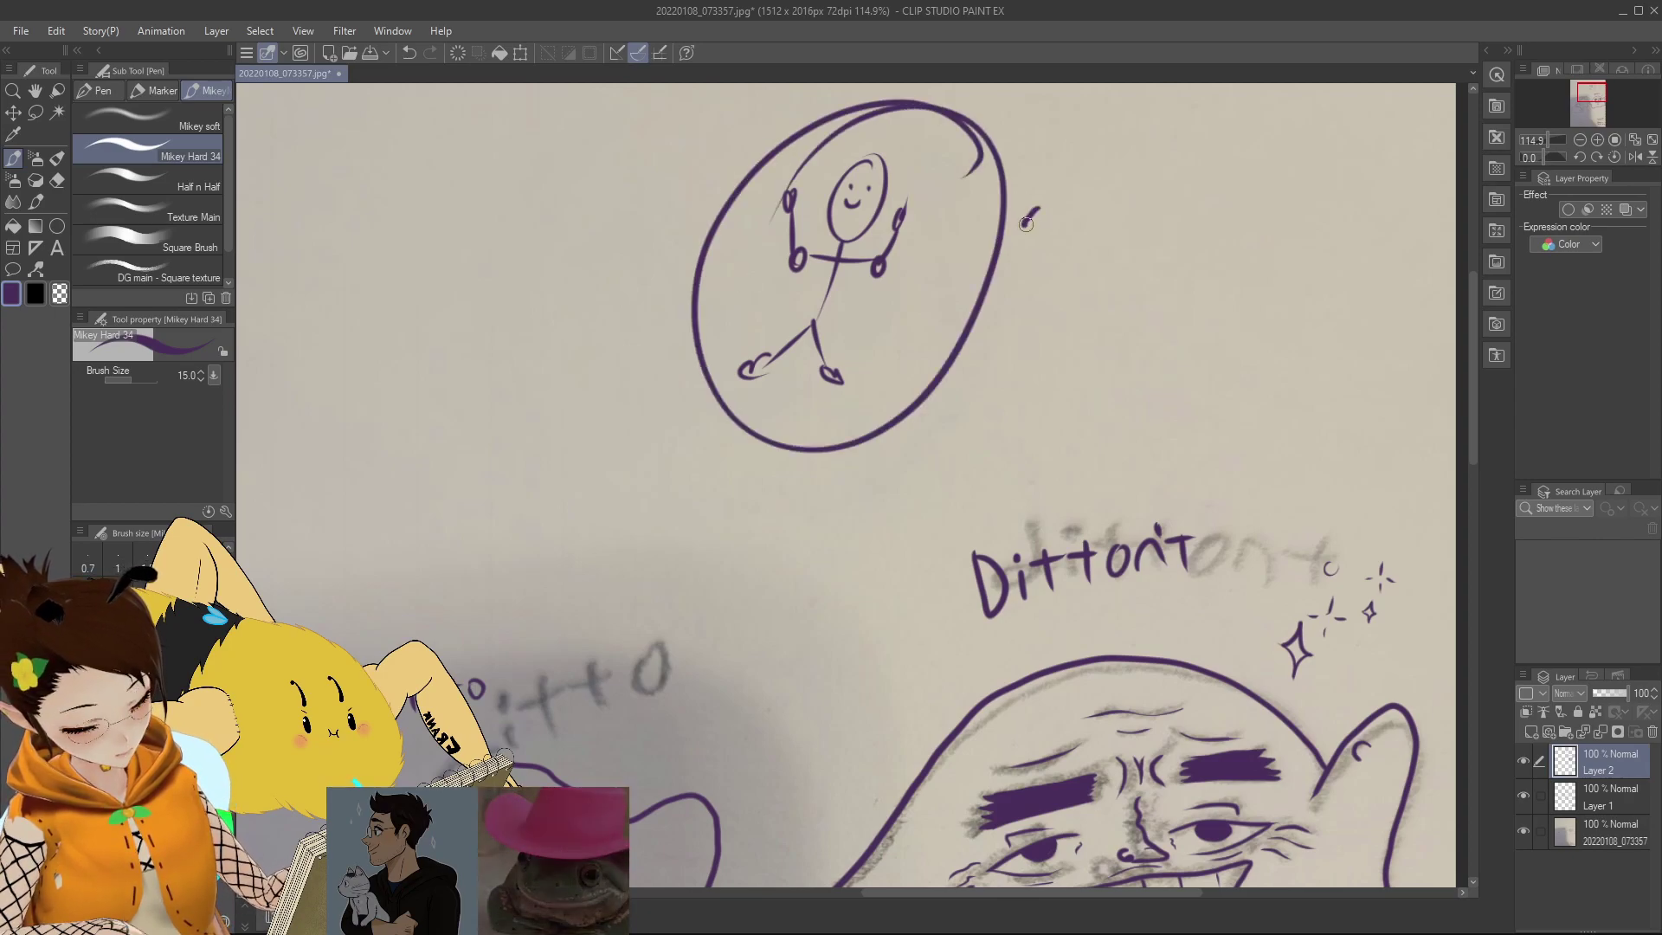
{"action": "left_click_drag", "start_coordinate": [1025, 238], "coordinate": [1058, 230]}
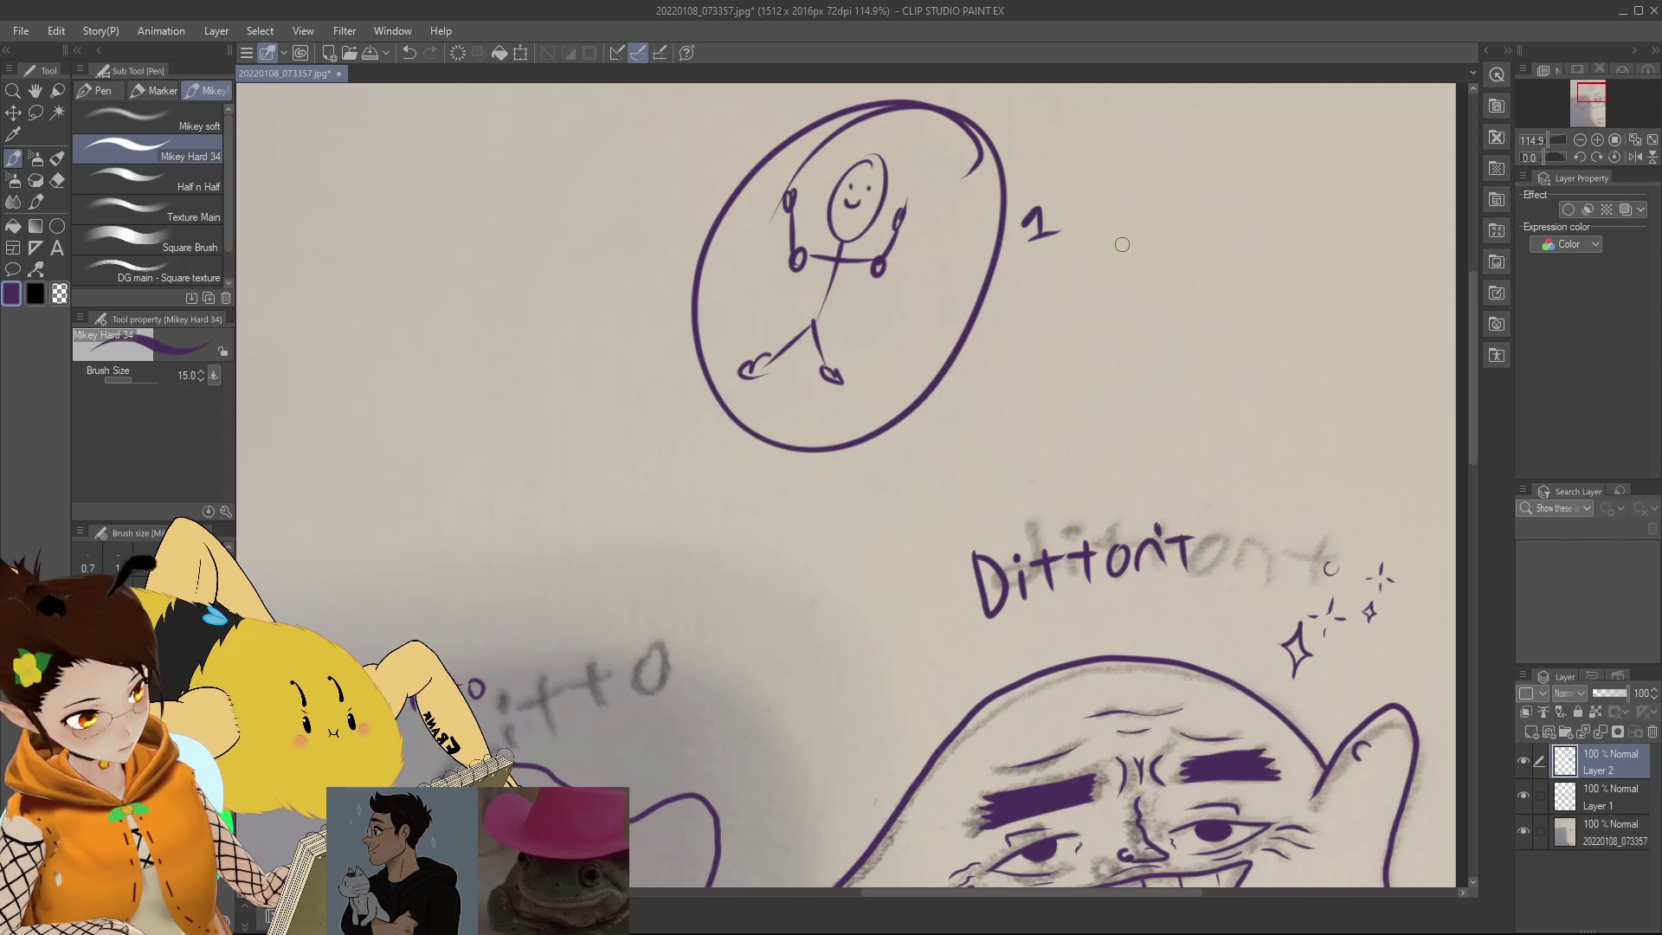
Step: Sketch a second stick figure beside the number 1 with a round head, bent outstretched arms and a tapered torso outline
{"action": "mouse_move", "coordinate": [1175, 255]}
{"action": "left_mouse_down"}
{"action": "mouse_move", "coordinate": [1174, 325]}
{"action": "mouse_move", "coordinate": [1143, 377]}
{"action": "left_mouse_up"}
{"action": "left_click_drag", "start_coordinate": [1175, 322], "coordinate": [1195, 370]}
{"action": "mouse_move", "coordinate": [1136, 274]}
{"action": "left_mouse_down"}
{"action": "mouse_move", "coordinate": [1223, 266]}
{"action": "mouse_move", "coordinate": [1092, 308]}
{"action": "left_mouse_up"}
{"action": "left_click_drag", "start_coordinate": [1221, 268], "coordinate": [1246, 285]}
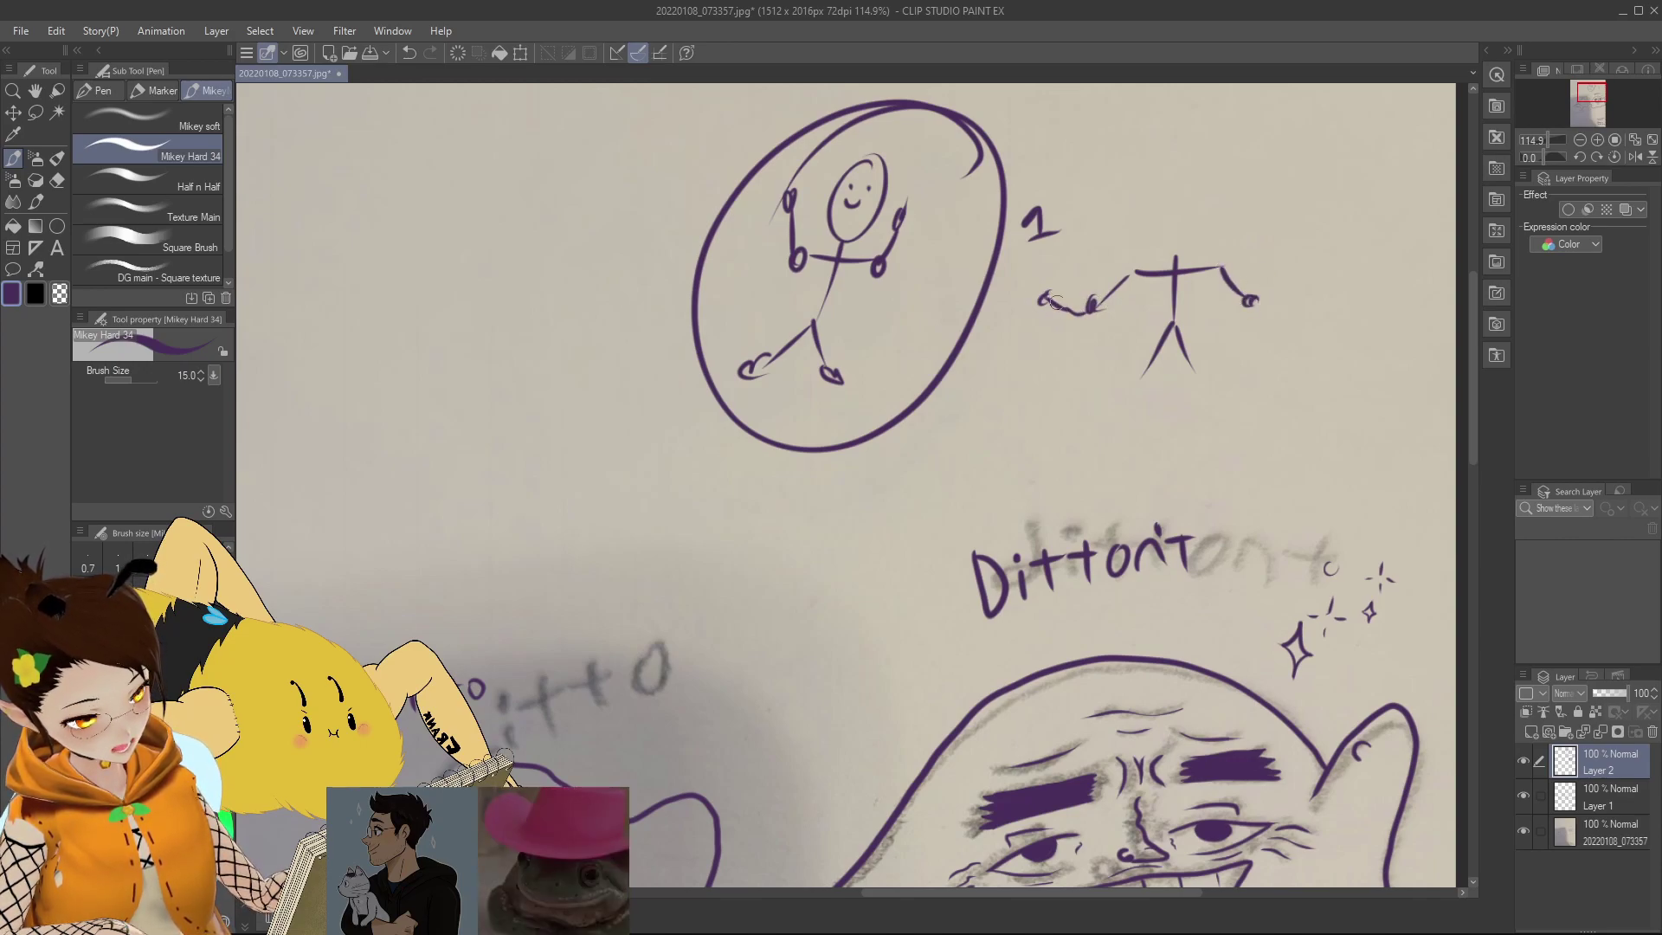
{"action": "left_click_drag", "start_coordinate": [1180, 248], "coordinate": [1187, 200]}
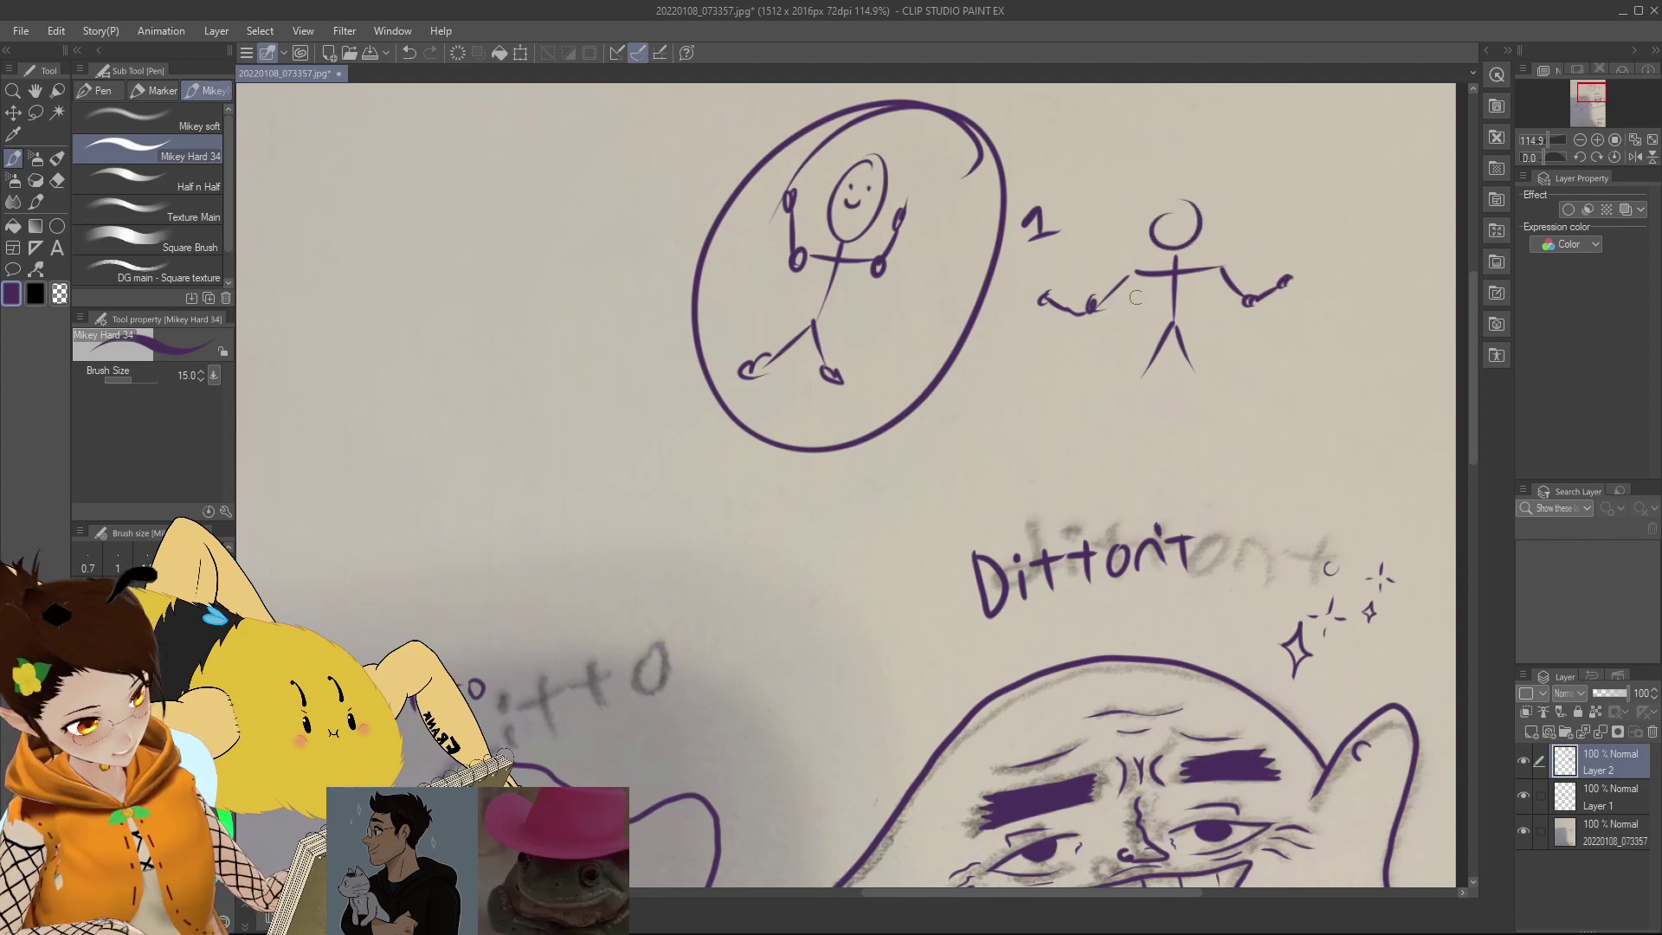
{"action": "mouse_move", "coordinate": [1215, 263]}
{"action": "left_mouse_down"}
{"action": "mouse_move", "coordinate": [1139, 275]}
{"action": "mouse_move", "coordinate": [1160, 327]}
{"action": "mouse_move", "coordinate": [1195, 322]}
{"action": "mouse_move", "coordinate": [1208, 290]}
{"action": "mouse_move", "coordinate": [1197, 322]}
{"action": "left_mouse_up"}
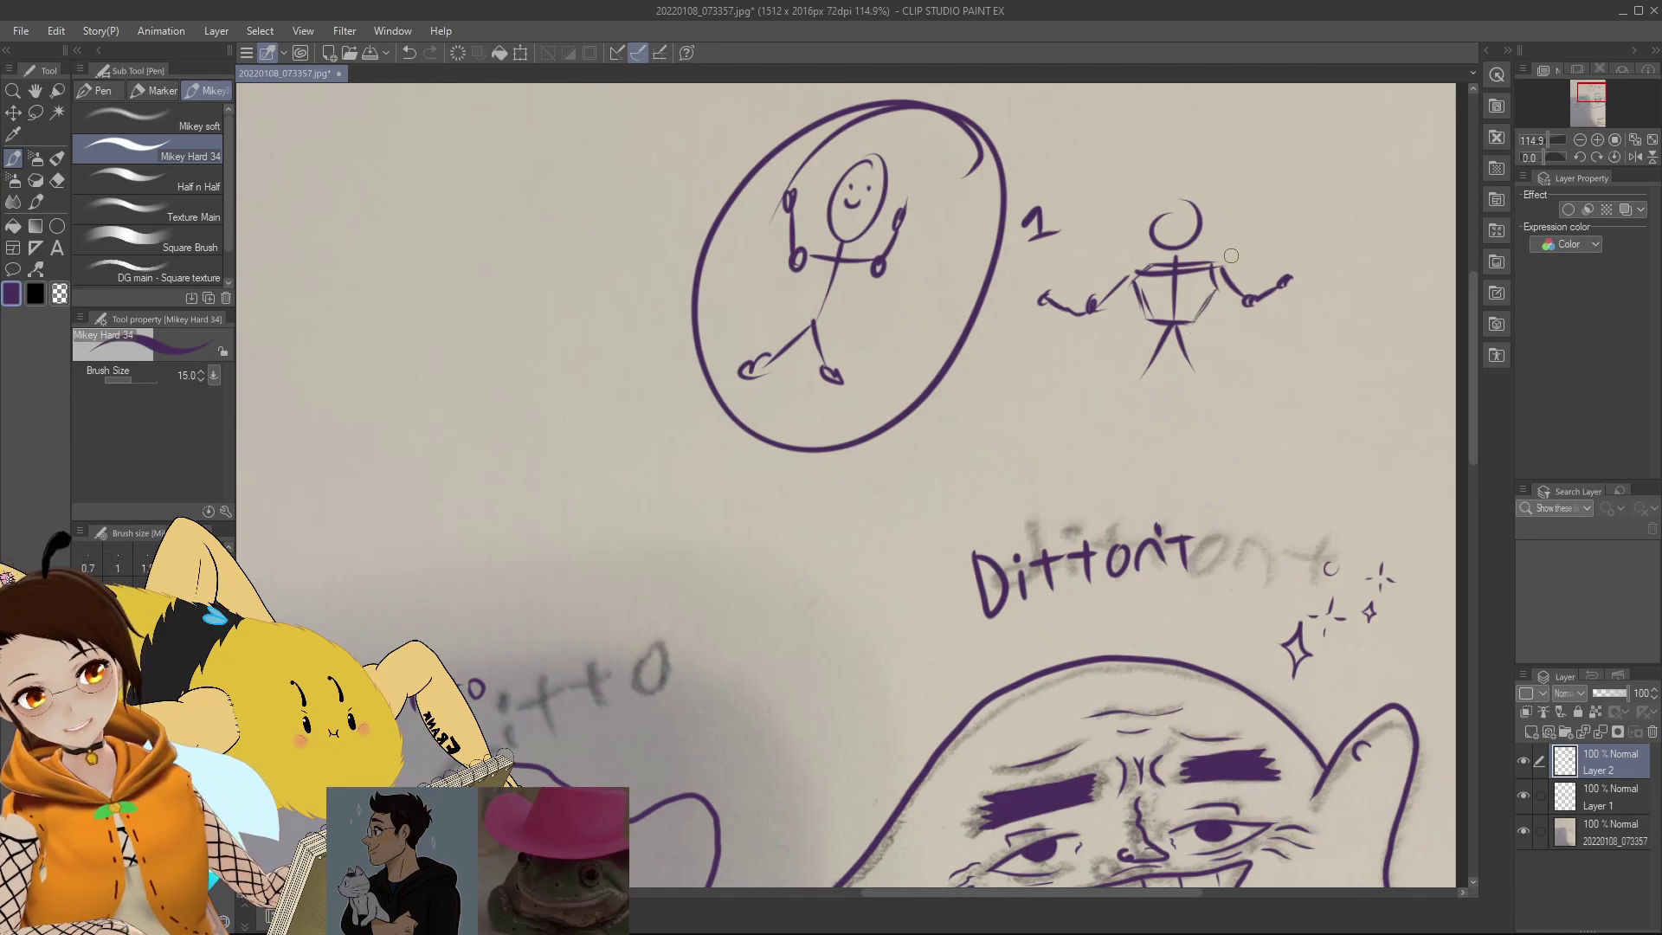
Step: Add a leg outline to the second stick figure and erase the whole figure with the Rough eraser
{"action": "left_click_drag", "start_coordinate": [1158, 329], "coordinate": [1115, 420]}
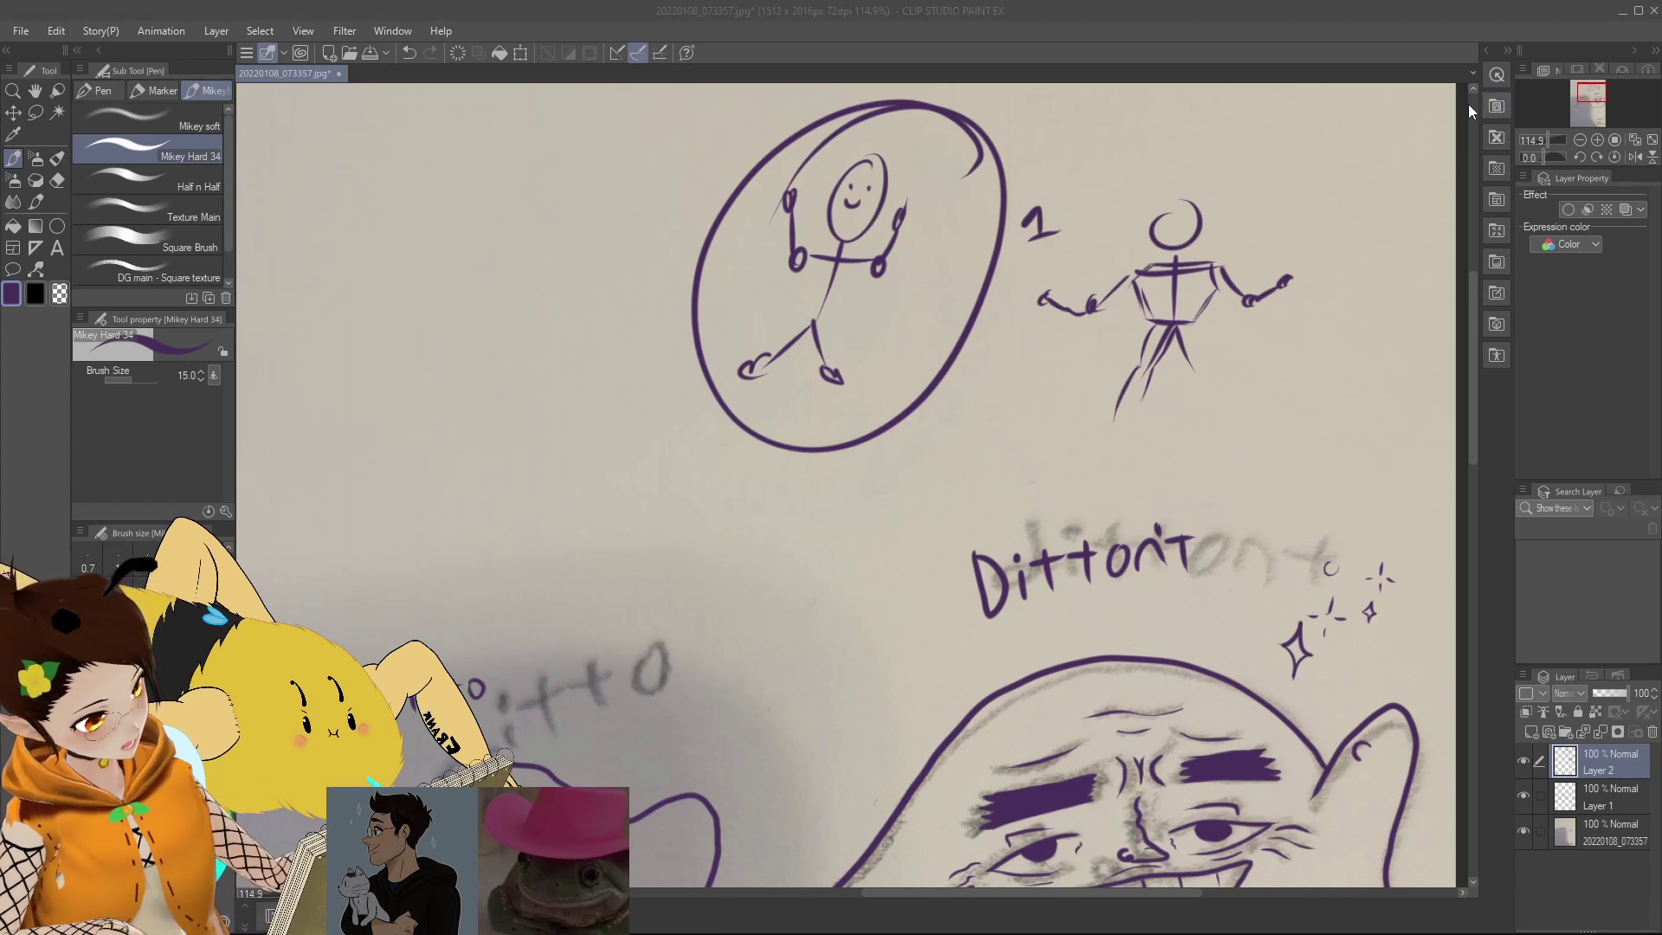
{"action": "left_click", "coordinate": [57, 180]}
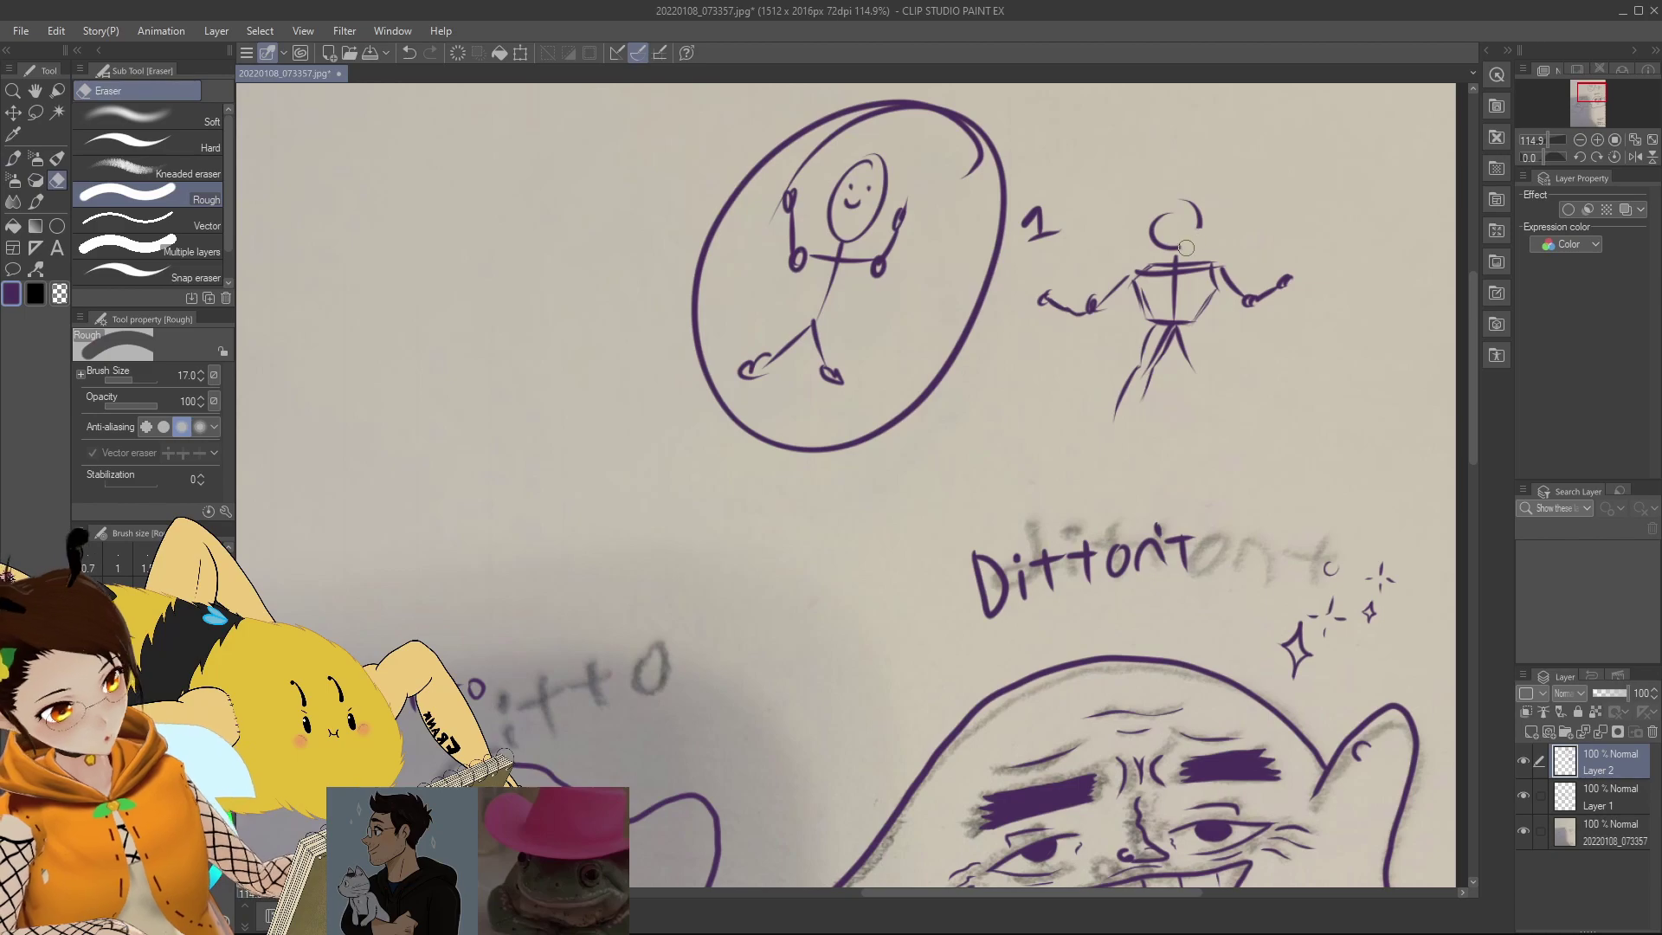
{"action": "left_click_drag", "start_coordinate": [1189, 246], "coordinate": [1125, 315]}
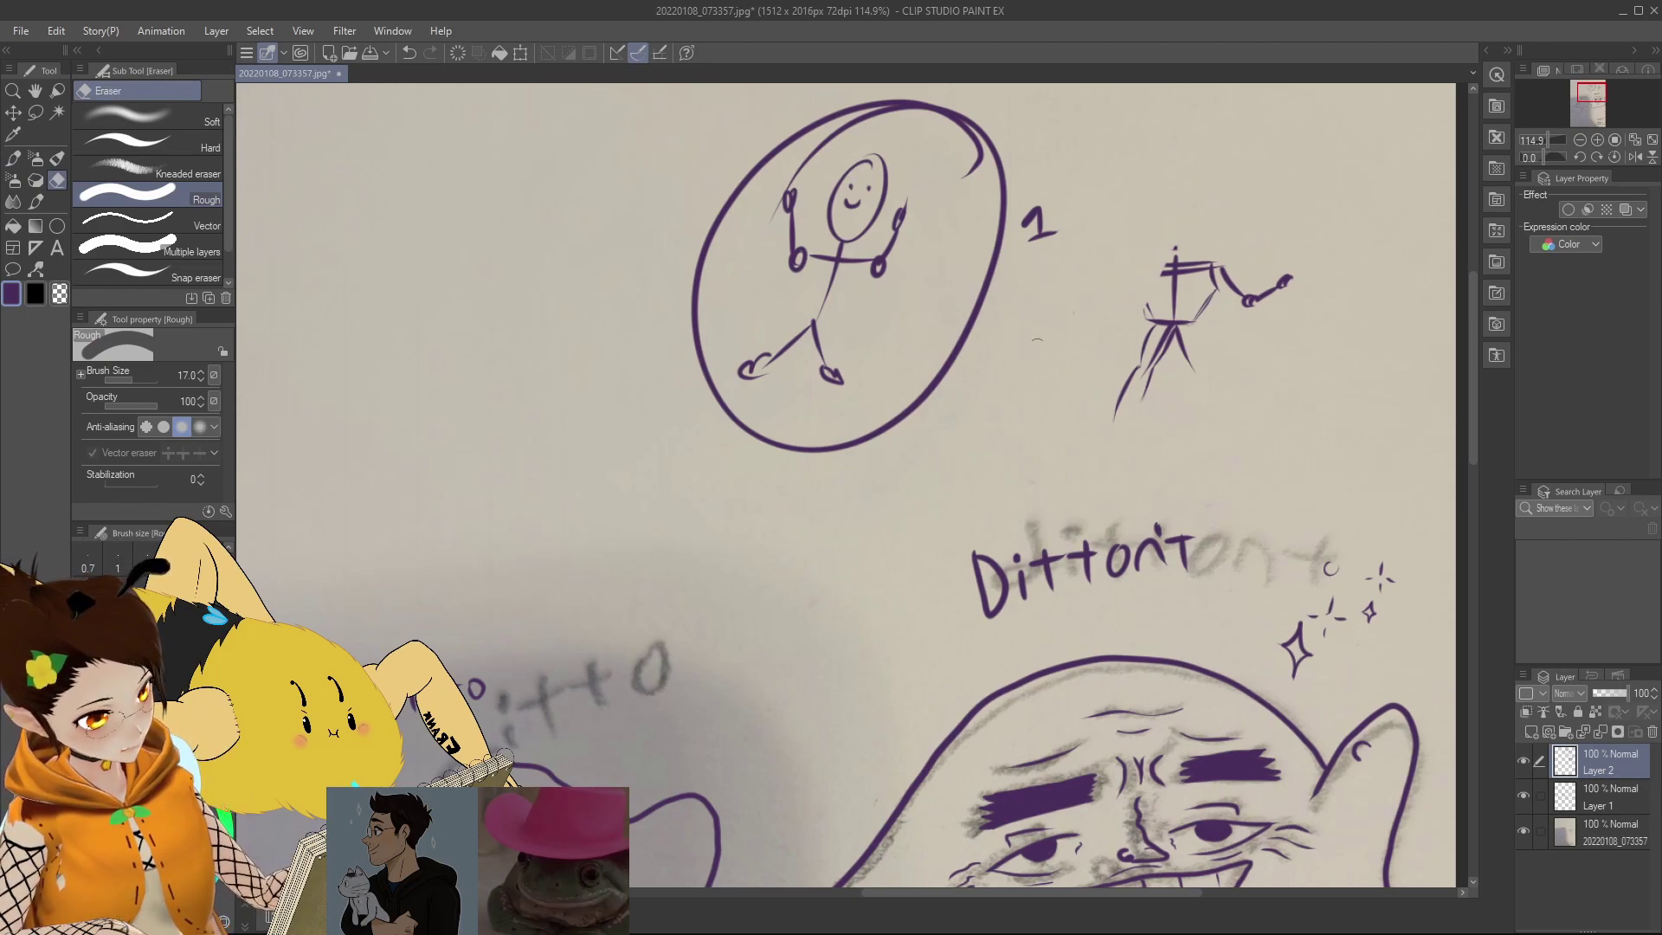
{"action": "mouse_move", "coordinate": [1184, 261]}
{"action": "left_mouse_down"}
{"action": "mouse_move", "coordinate": [1169, 334]}
{"action": "mouse_move", "coordinate": [1201, 269]}
{"action": "mouse_move", "coordinate": [1210, 294]}
{"action": "mouse_move", "coordinate": [1271, 300]}
{"action": "left_mouse_up"}
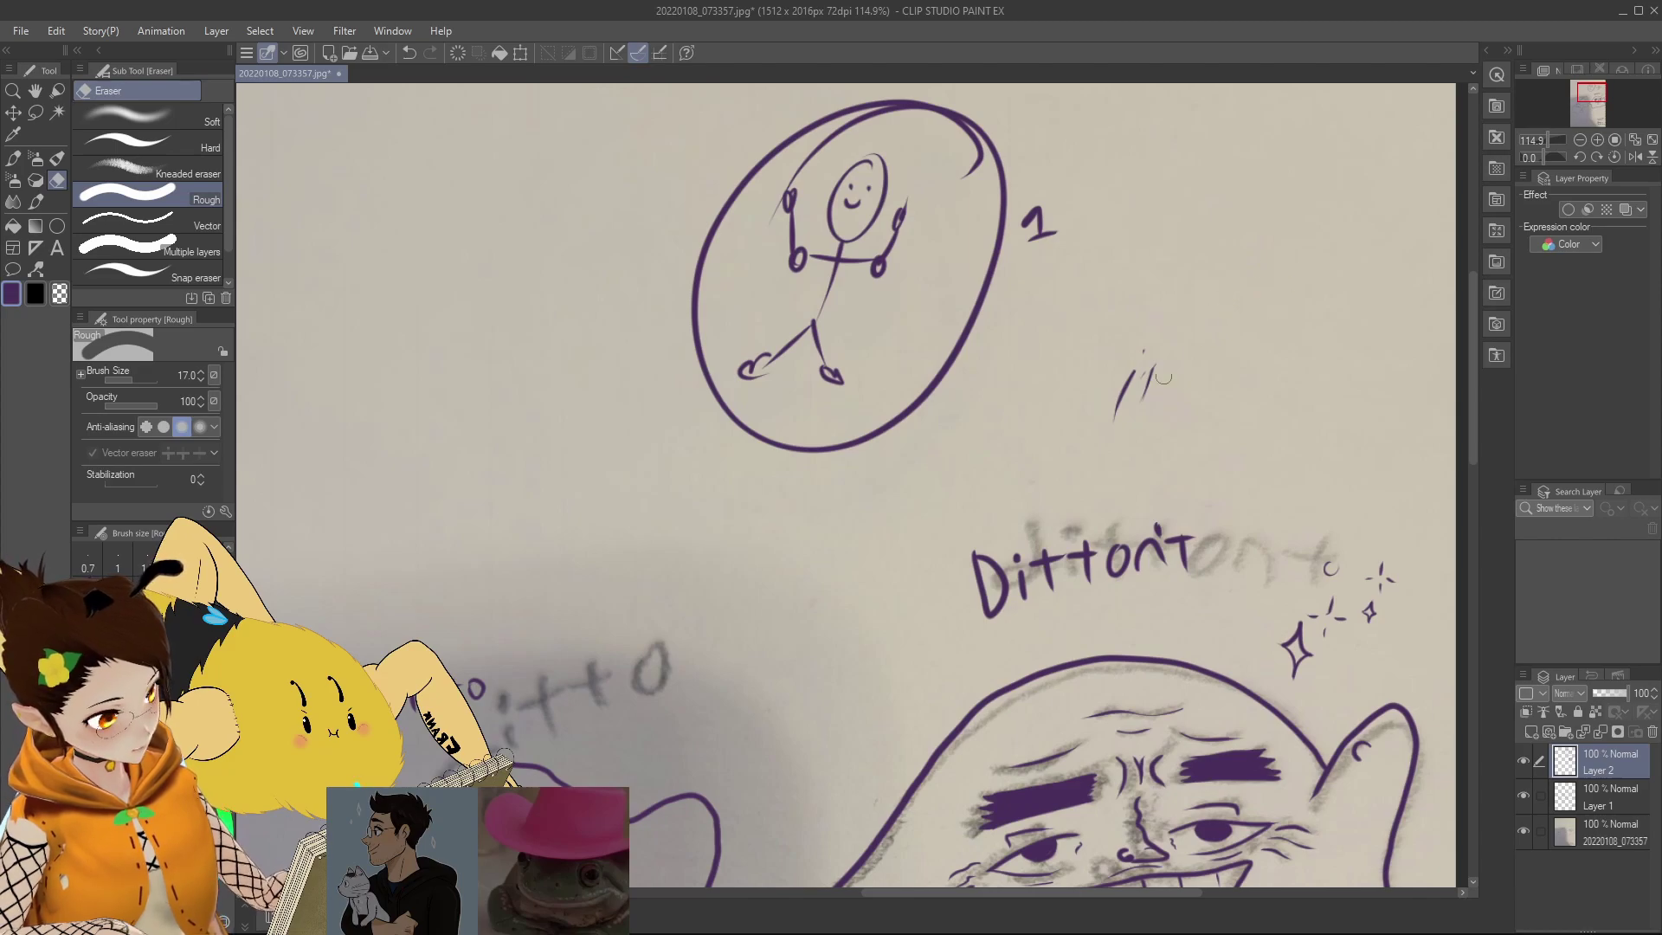
{"action": "left_click_drag", "start_coordinate": [1134, 371], "coordinate": [1105, 441]}
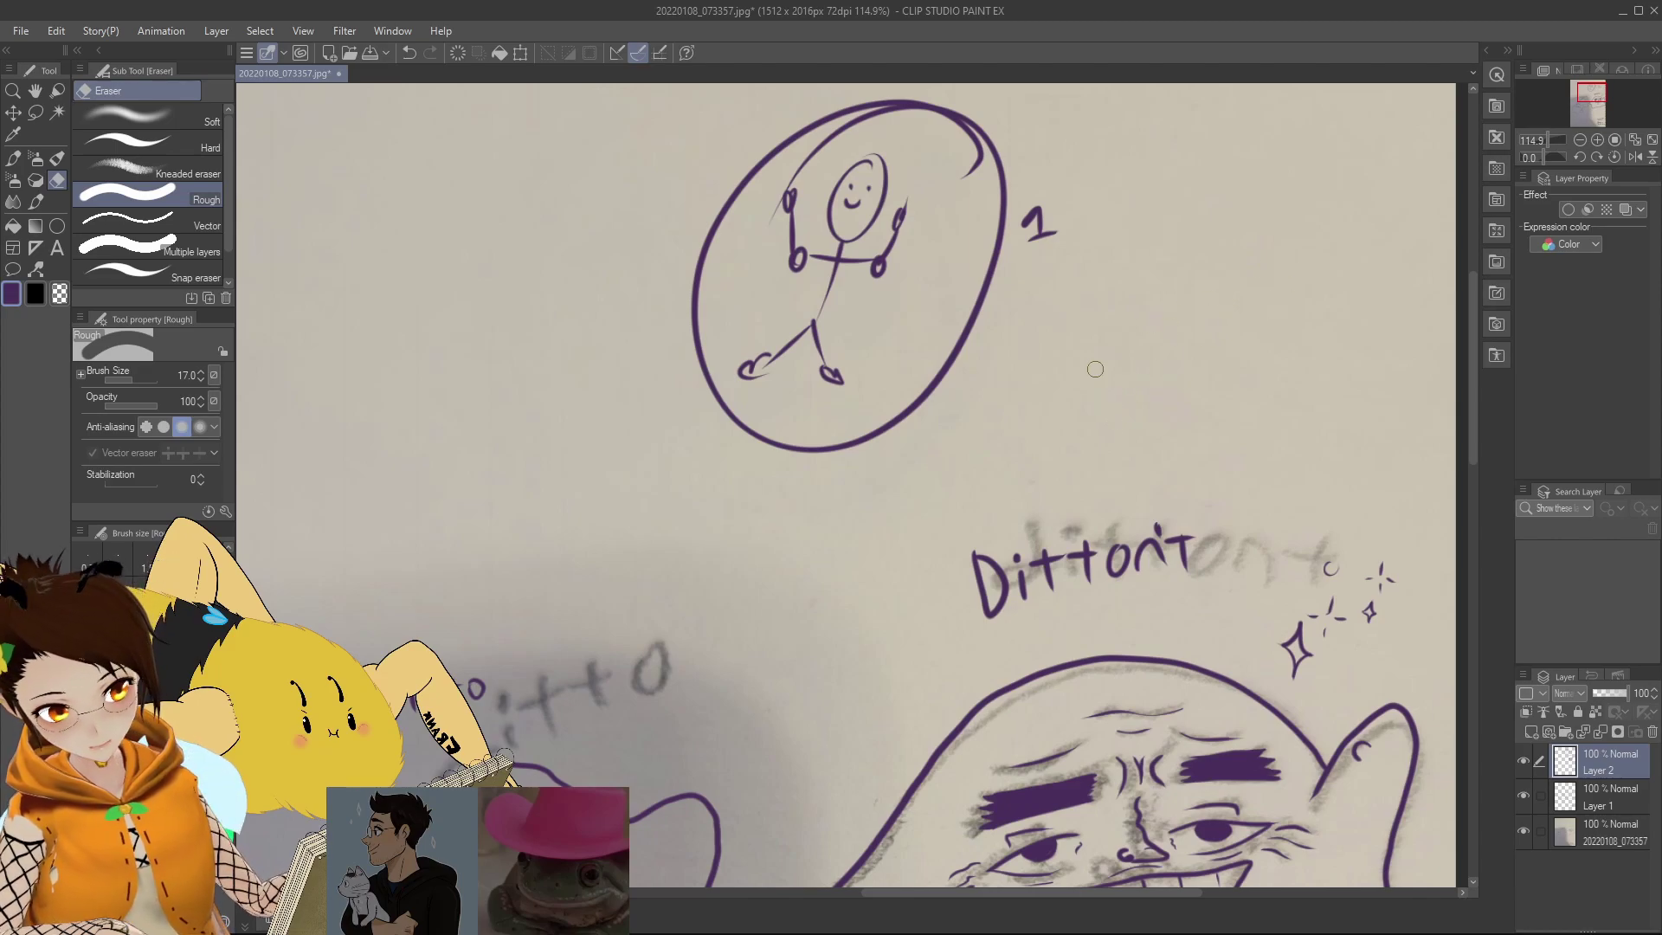
Step: Erase the circled stick figure and the number 1 with the eraser enlarged to size 50
{"action": "key", "text": "bracketright"}
{"action": "key", "text": "bracketright"}
{"action": "key", "text": "bracketright"}
{"action": "key", "text": "bracketright"}
{"action": "key", "text": "bracketright"}
{"action": "mouse_move", "coordinate": [972, 172]}
{"action": "left_mouse_down"}
{"action": "mouse_move", "coordinate": [932, 151]}
{"action": "mouse_move", "coordinate": [727, 213]}
{"action": "mouse_move", "coordinate": [790, 482]}
{"action": "mouse_move", "coordinate": [991, 311]}
{"action": "mouse_move", "coordinate": [1024, 135]}
{"action": "mouse_move", "coordinate": [894, 210]}
{"action": "mouse_move", "coordinate": [943, 96]}
{"action": "left_mouse_up"}
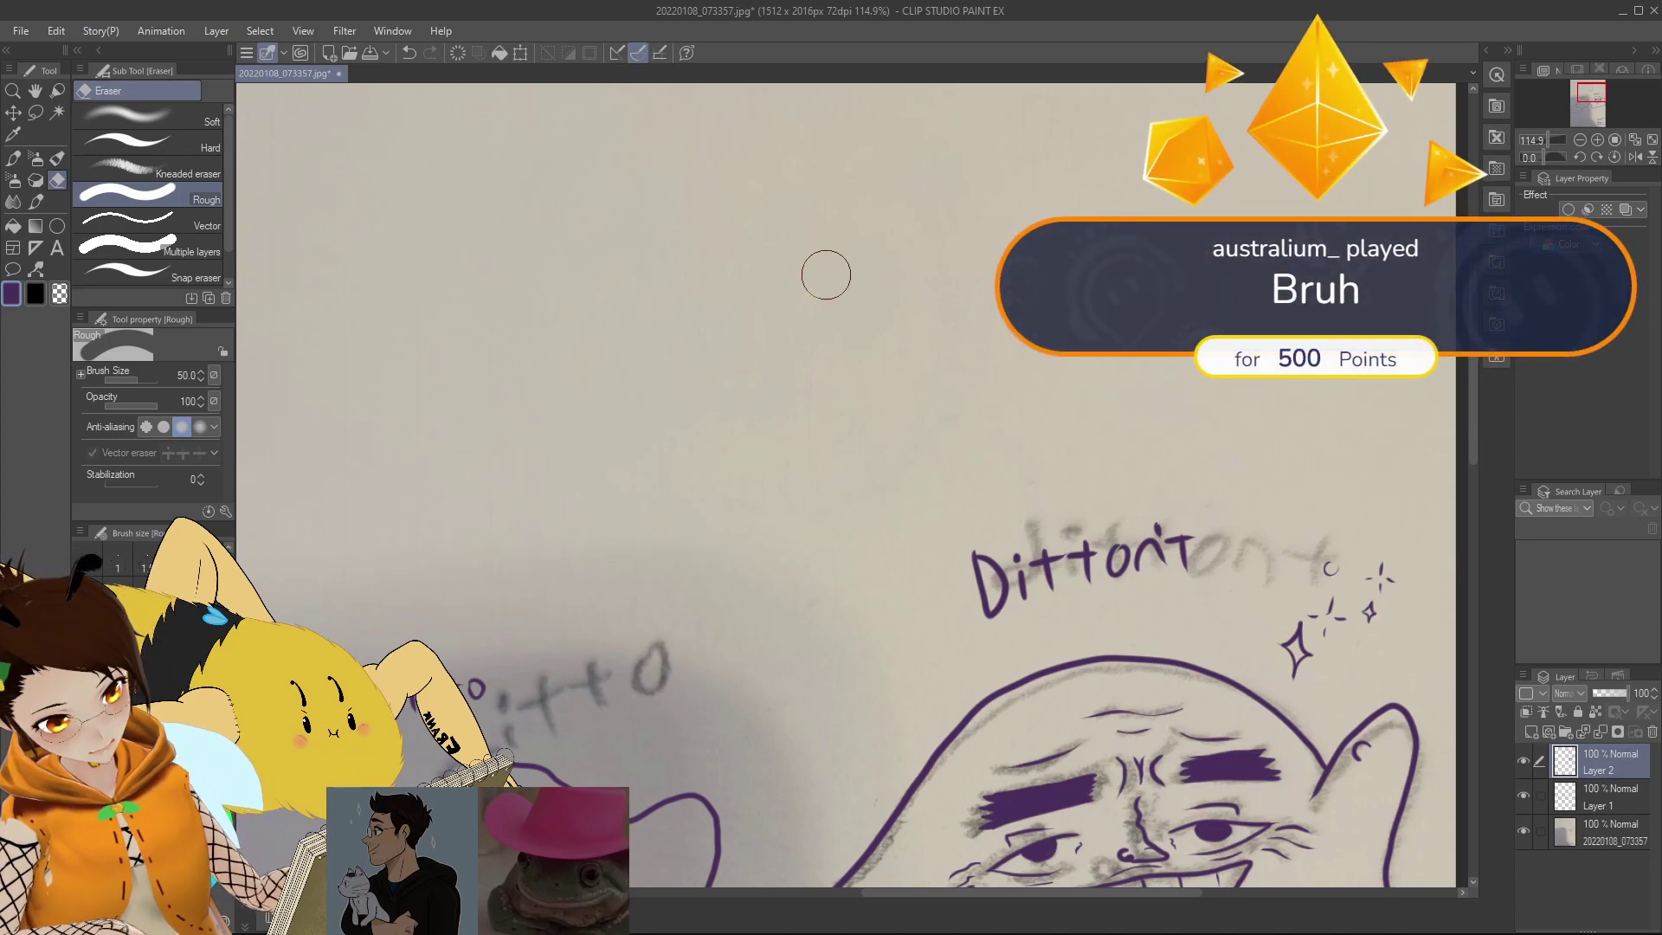
{"action": "left_click", "coordinate": [14, 161]}
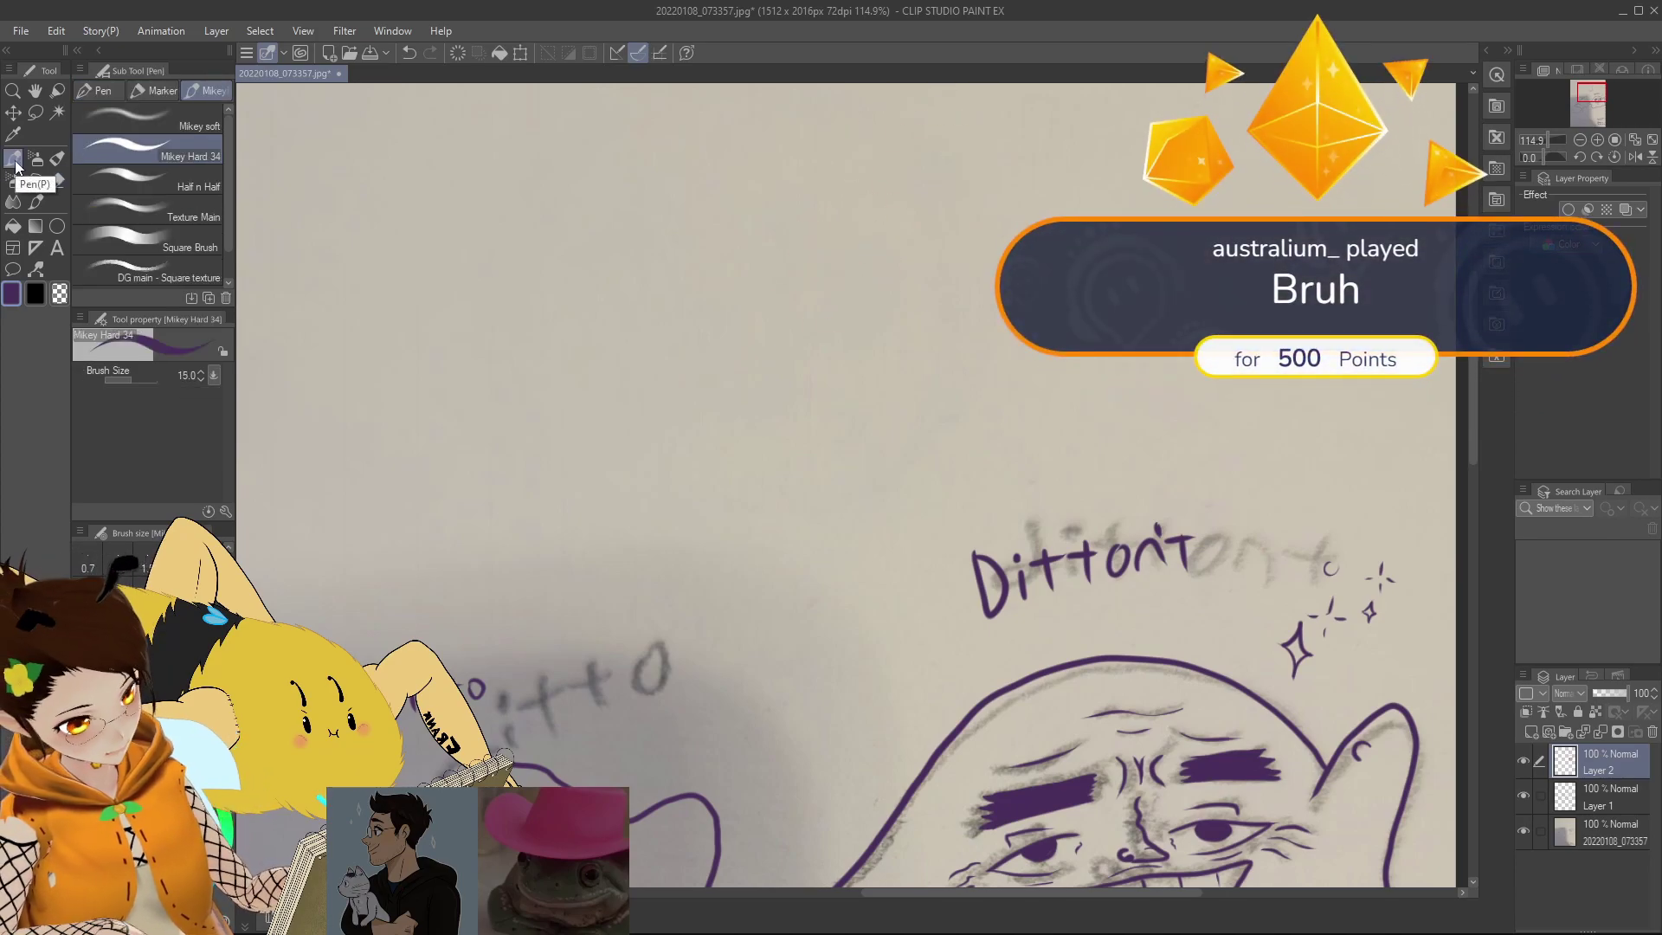
Step: Add a new layer directly above the photo layer, beneath the line art layers
{"action": "left_click_drag", "start_coordinate": [1580, 92], "coordinate": [1586, 98]}
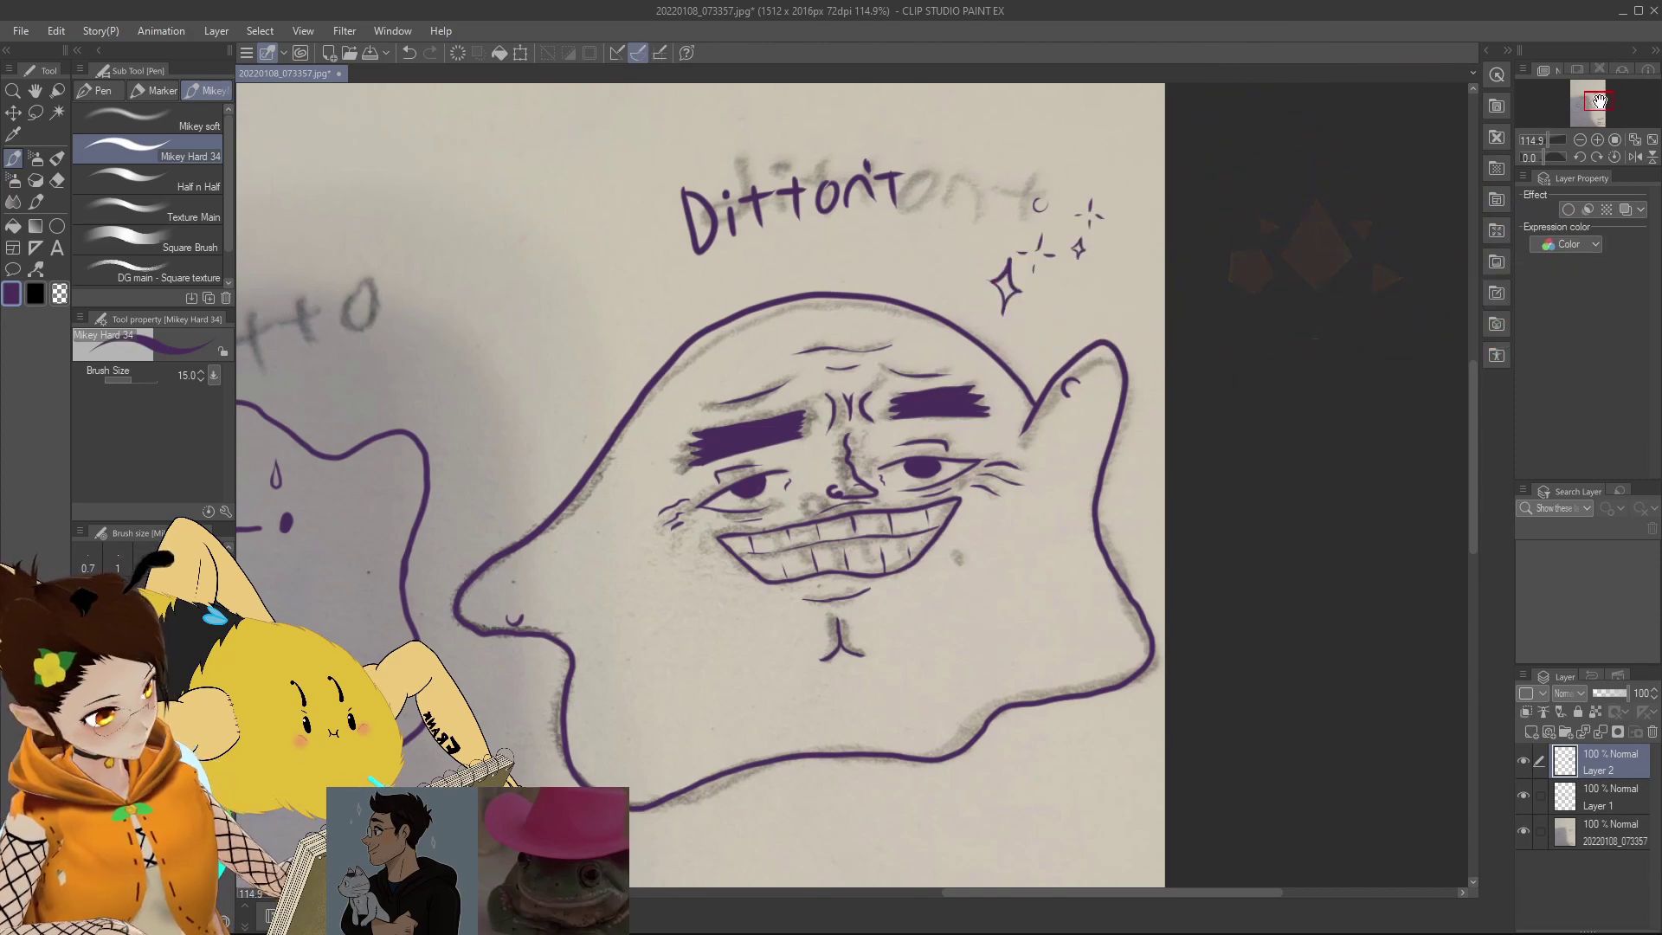
{"action": "left_click_drag", "start_coordinate": [1591, 98], "coordinate": [1590, 100]}
{"action": "left_click_drag", "start_coordinate": [1544, 157], "coordinate": [1541, 158]}
{"action": "left_click_drag", "start_coordinate": [1589, 106], "coordinate": [1591, 104]}
{"action": "left_click_drag", "start_coordinate": [1594, 102], "coordinate": [1593, 103]}
{"action": "left_click", "coordinate": [1542, 157]}
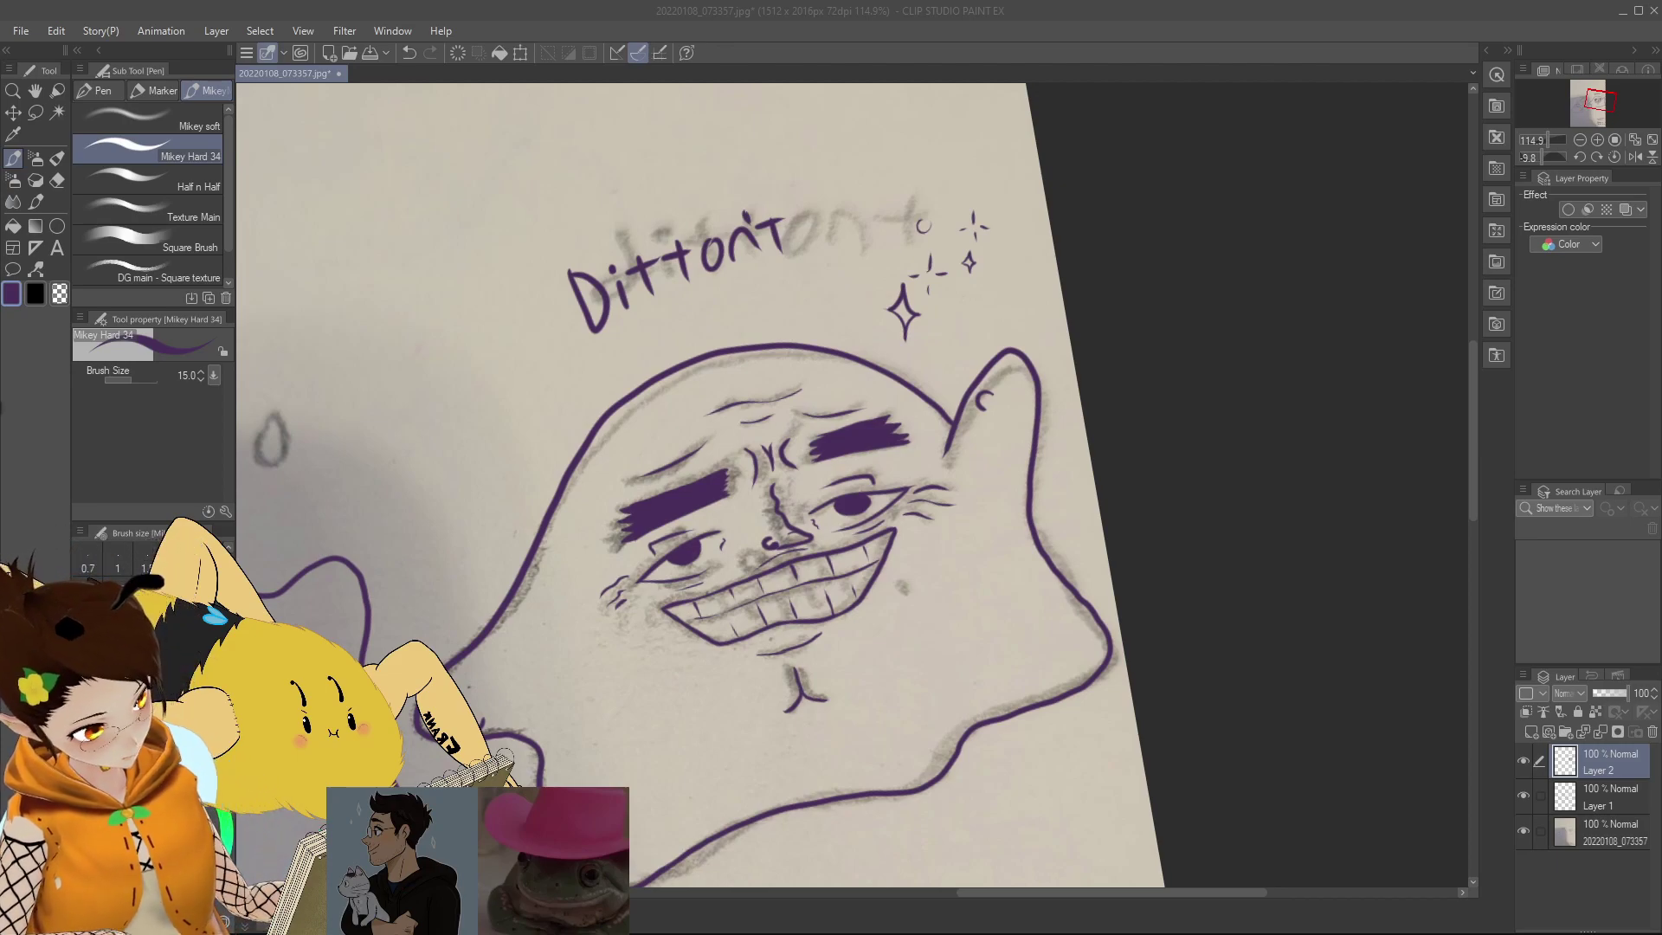
{"action": "left_click_drag", "start_coordinate": [1541, 154], "coordinate": [1539, 160]}
{"action": "left_click_drag", "start_coordinate": [1600, 99], "coordinate": [1596, 103]}
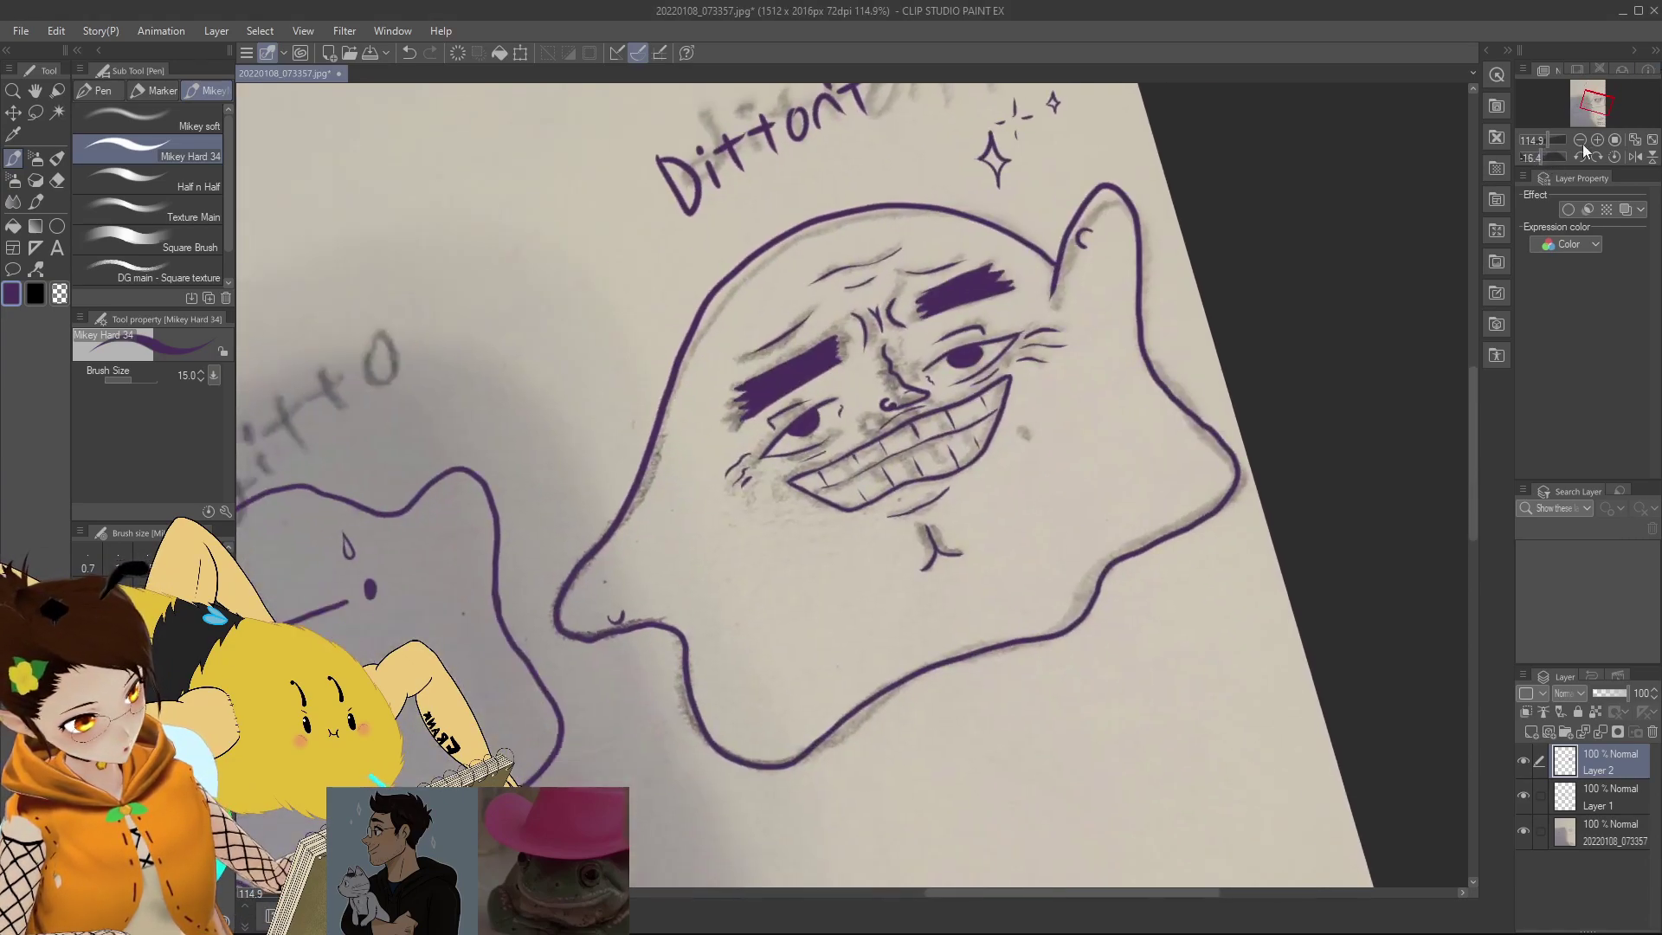
{"action": "left_click_drag", "start_coordinate": [1539, 159], "coordinate": [1545, 140]}
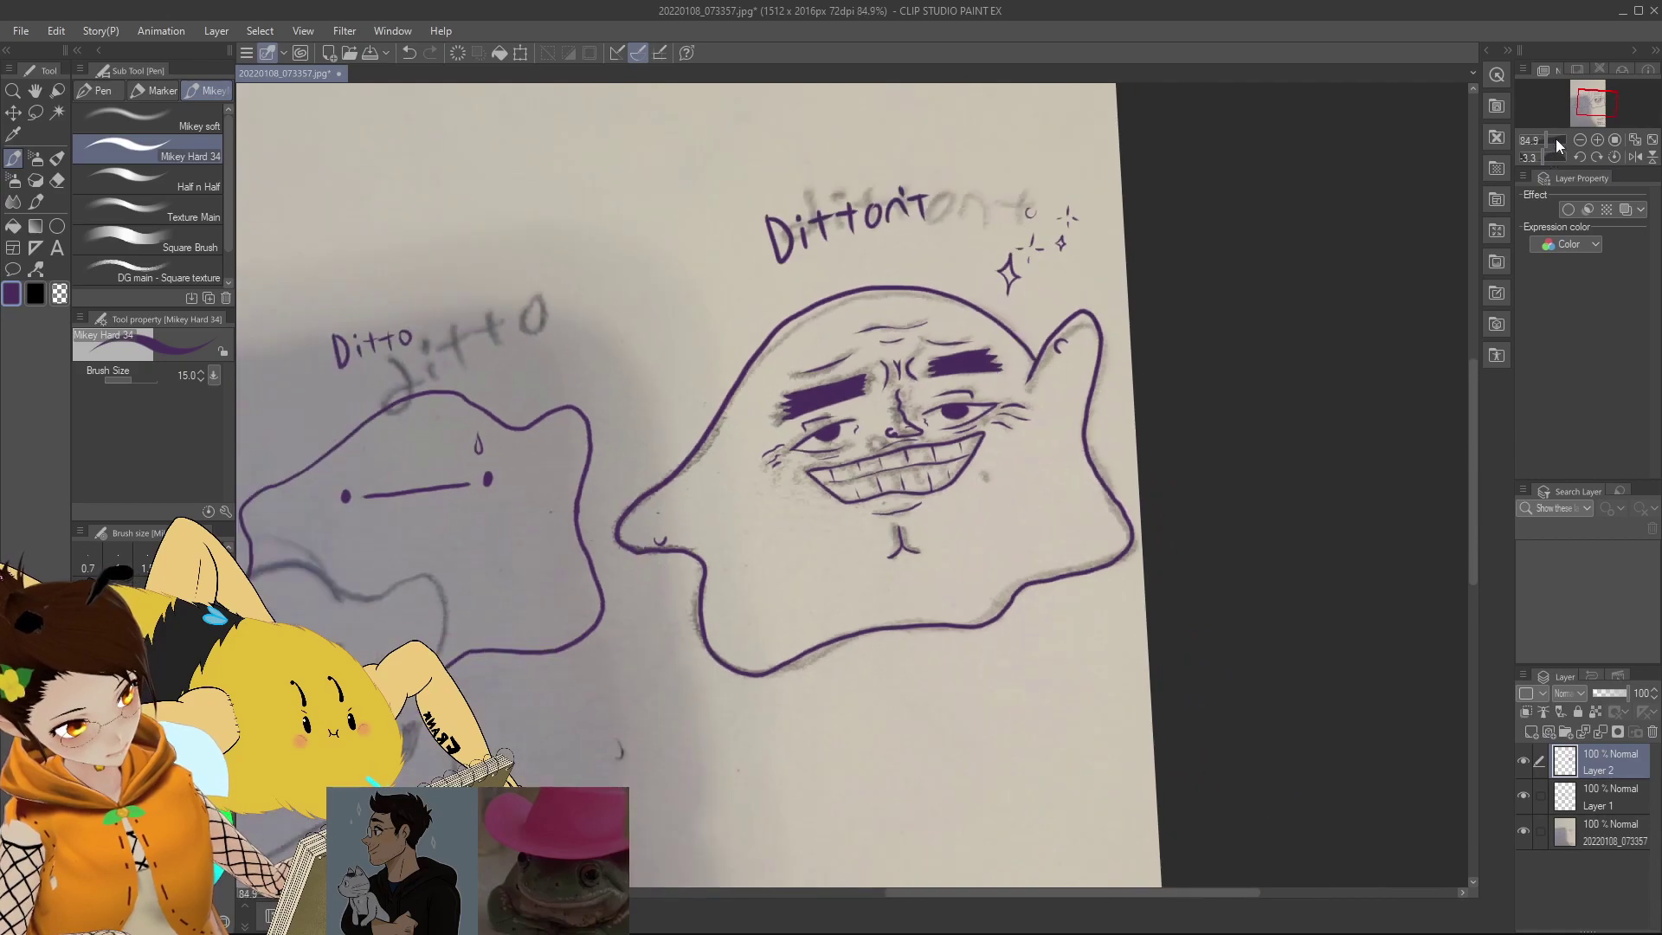
{"action": "left_click", "coordinate": [1597, 800]}
{"action": "left_click", "coordinate": [1599, 827]}
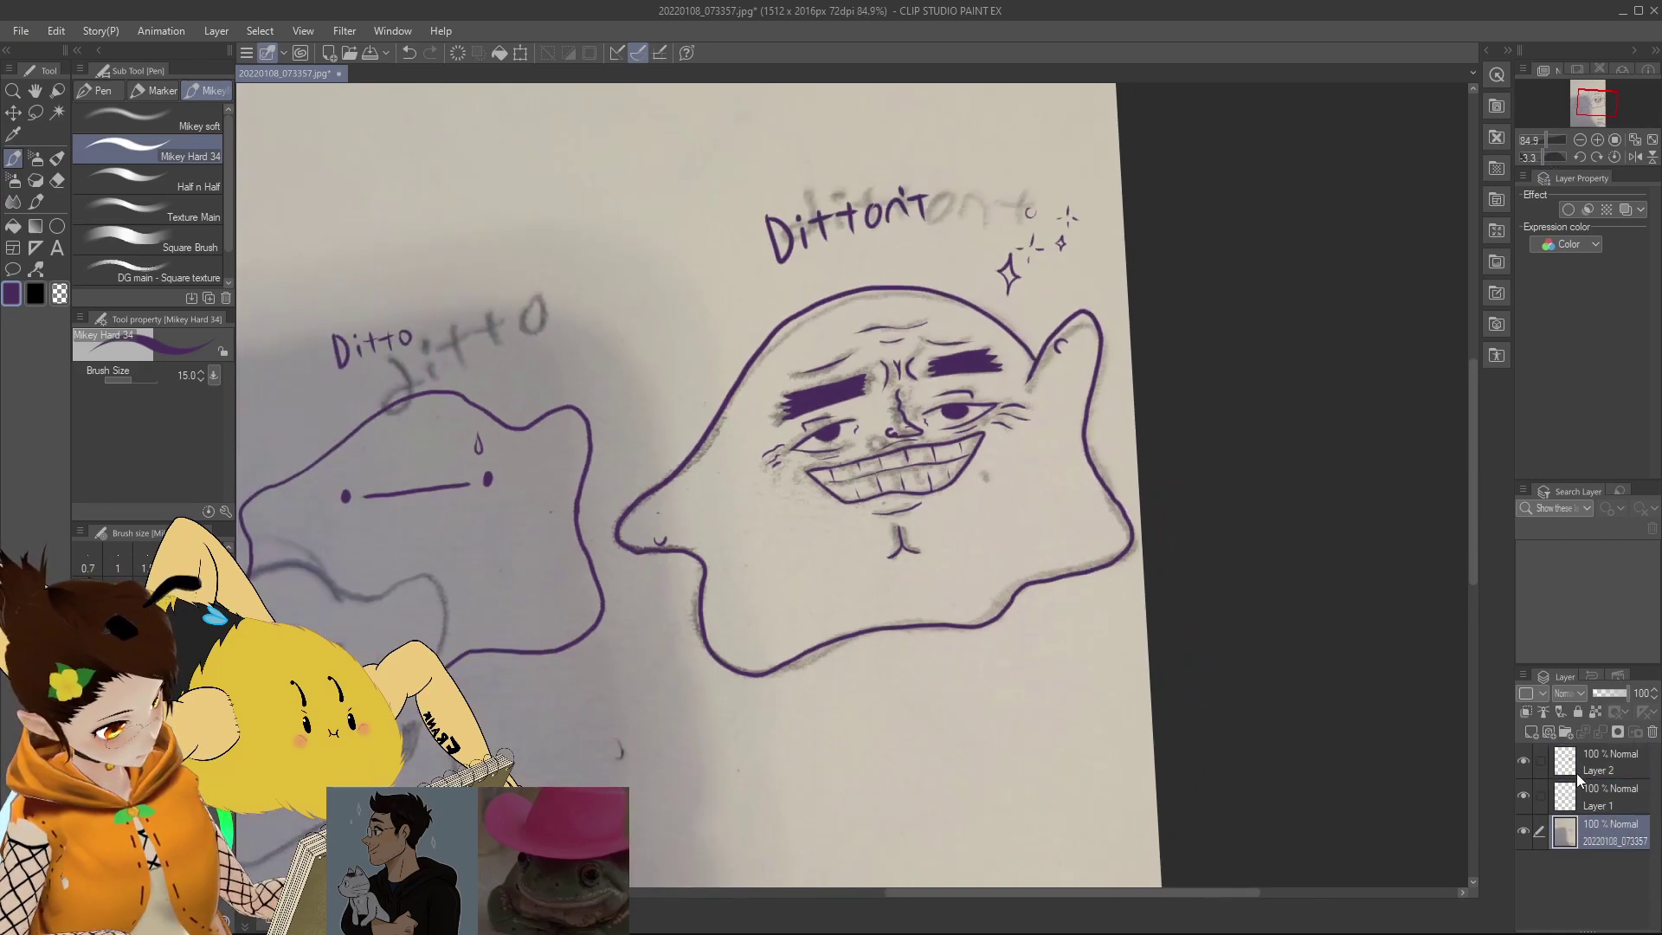
{"action": "left_click", "coordinate": [1537, 732]}
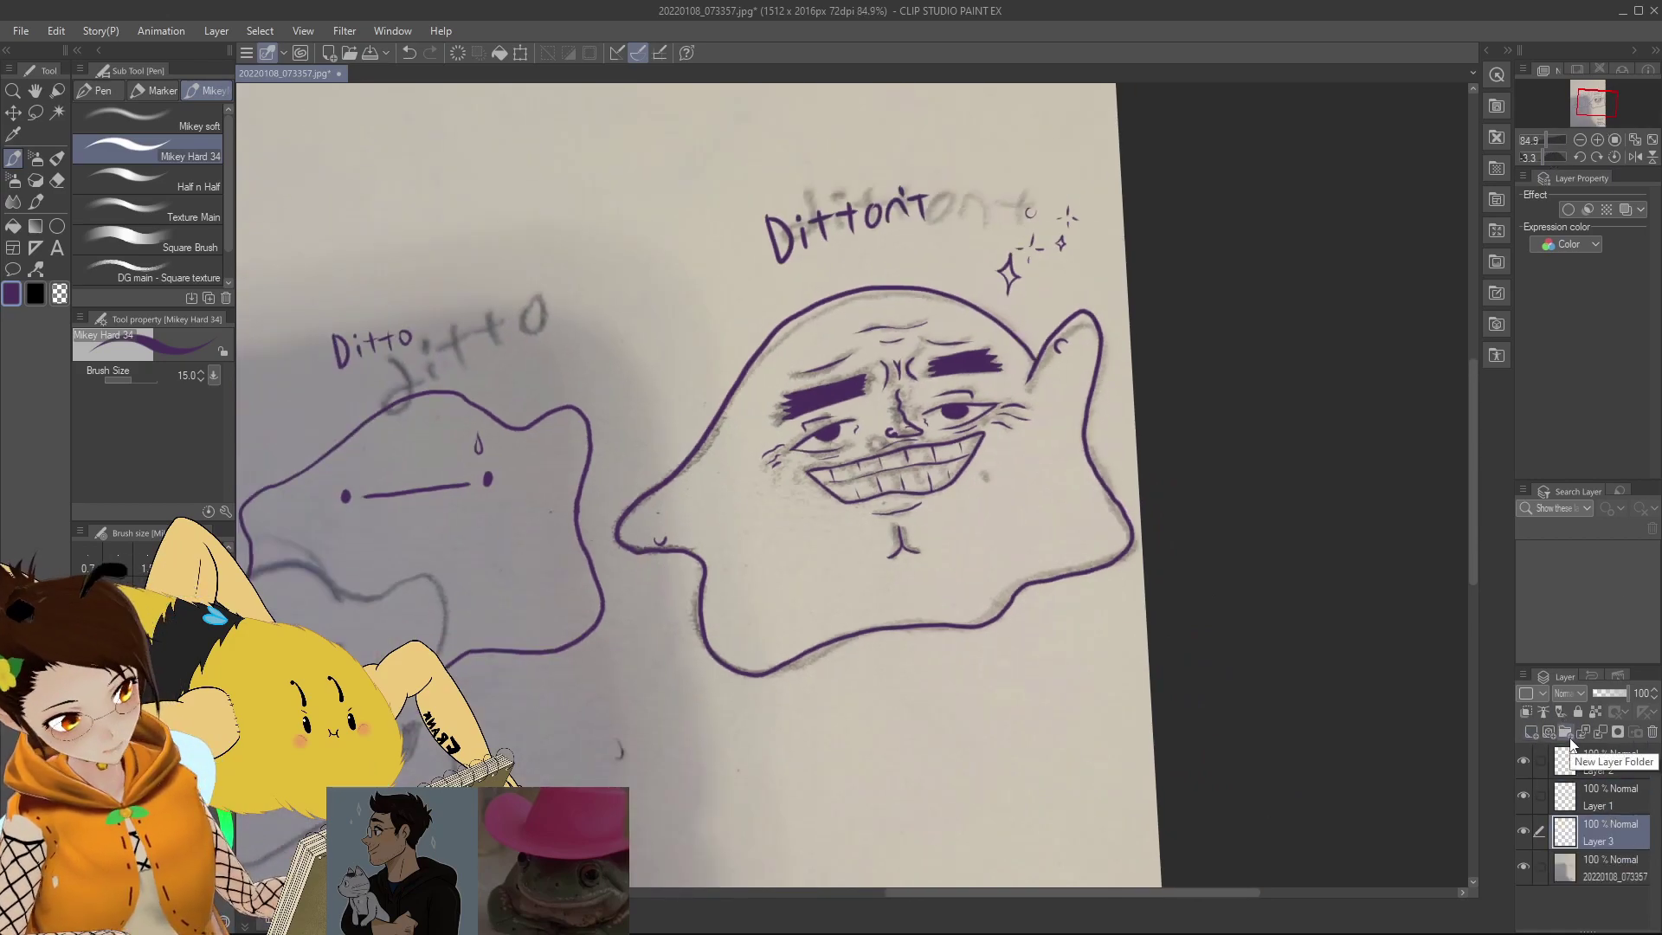
Step: Paint the whole dittont body in flat medium purple with the Mikey Hard 34 brush at size 50
{"action": "mouse_move", "coordinate": [226, 154]}
{"action": "left_mouse_down"}
{"action": "mouse_move", "coordinate": [228, 190]}
{"action": "mouse_move", "coordinate": [230, 160]}
{"action": "left_mouse_up"}
{"action": "scroll", "coordinate": [230, 164], "scroll_direction": "up", "scroll_amount": 2}
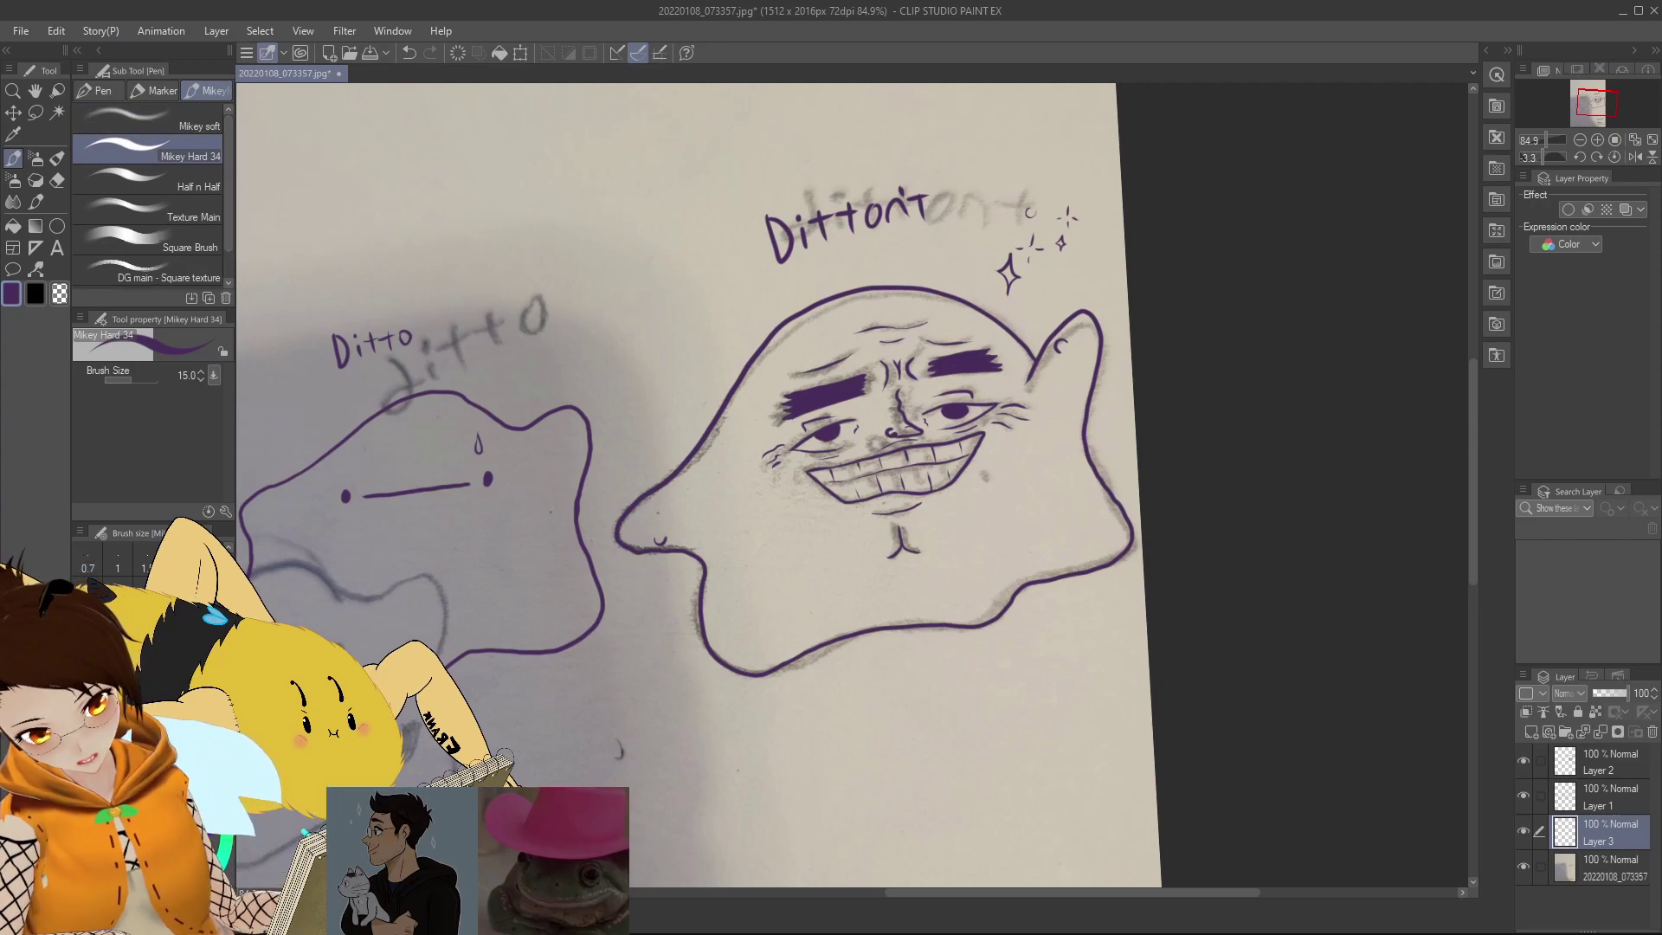
{"action": "left_click", "coordinate": [209, 672]}
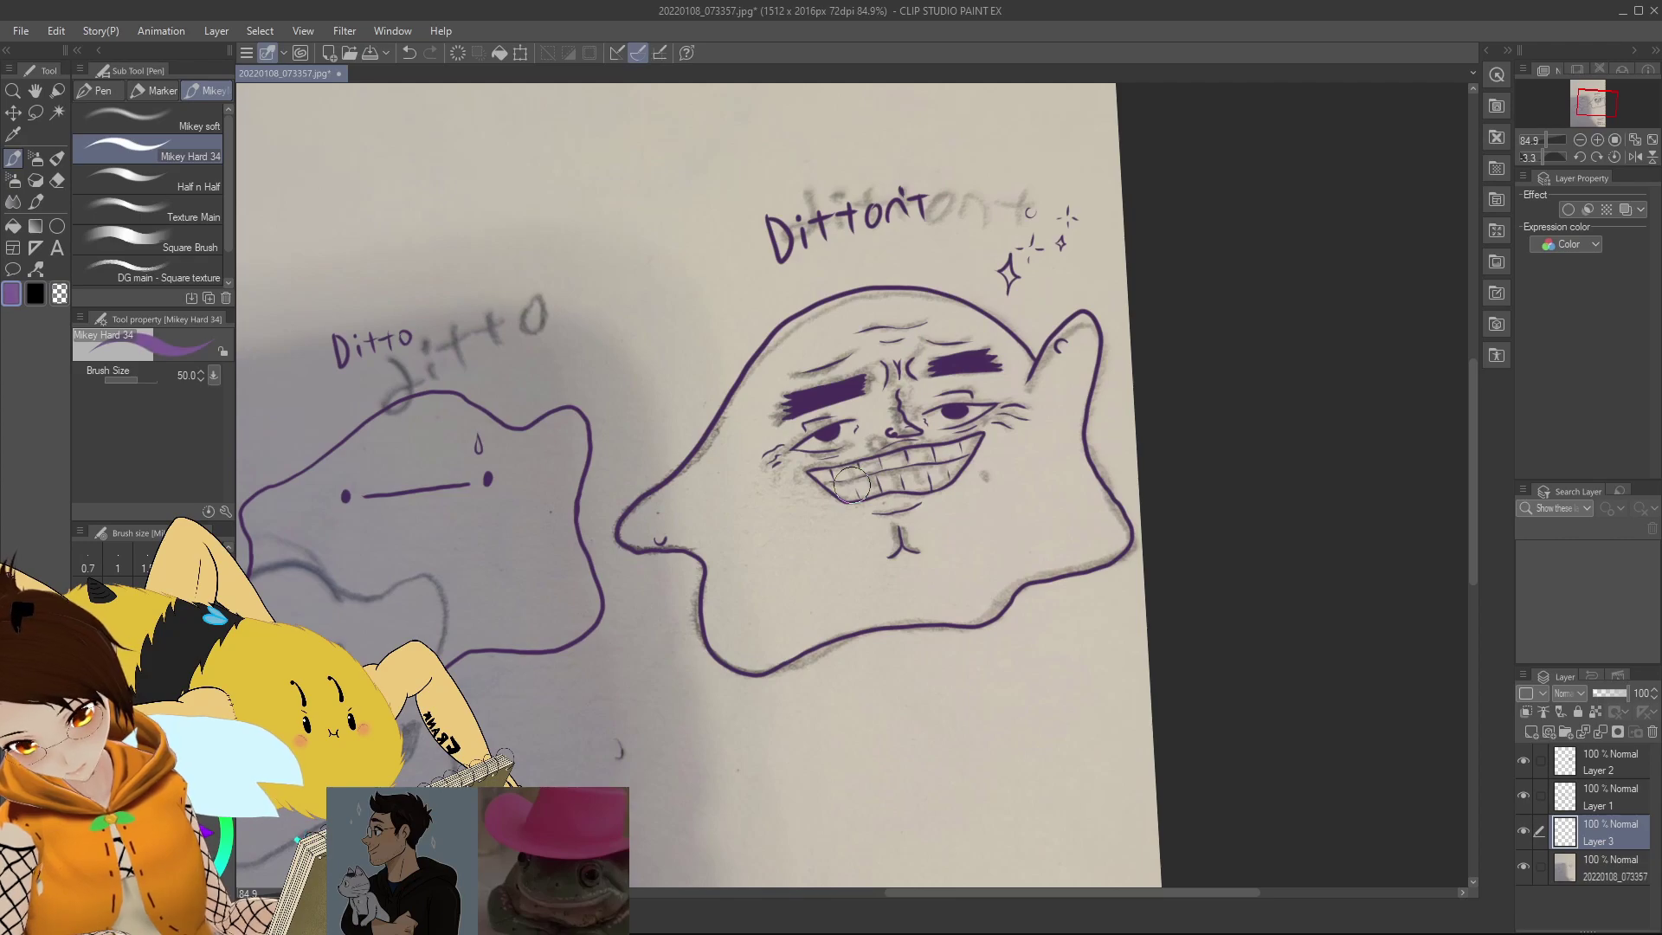
{"action": "left_click_drag", "start_coordinate": [844, 309], "coordinate": [753, 459]}
{"action": "mouse_move", "coordinate": [767, 403]}
{"action": "left_mouse_down"}
{"action": "mouse_move", "coordinate": [692, 519]}
{"action": "mouse_move", "coordinate": [770, 329]}
{"action": "mouse_move", "coordinate": [684, 502]}
{"action": "mouse_move", "coordinate": [655, 539]}
{"action": "mouse_move", "coordinate": [640, 510]}
{"action": "mouse_move", "coordinate": [618, 532]}
{"action": "mouse_move", "coordinate": [698, 482]}
{"action": "mouse_move", "coordinate": [714, 649]}
{"action": "mouse_move", "coordinate": [749, 605]}
{"action": "mouse_move", "coordinate": [779, 679]}
{"action": "mouse_move", "coordinate": [847, 610]}
{"action": "left_mouse_up"}
{"action": "mouse_move", "coordinate": [998, 614]}
{"action": "left_mouse_down"}
{"action": "mouse_move", "coordinate": [831, 628]}
{"action": "mouse_move", "coordinate": [987, 606]}
{"action": "mouse_move", "coordinate": [763, 657]}
{"action": "mouse_move", "coordinate": [805, 554]}
{"action": "mouse_move", "coordinate": [771, 511]}
{"action": "mouse_move", "coordinate": [752, 519]}
{"action": "mouse_move", "coordinate": [844, 334]}
{"action": "mouse_move", "coordinate": [866, 363]}
{"action": "mouse_move", "coordinate": [762, 482]}
{"action": "mouse_move", "coordinate": [818, 370]}
{"action": "mouse_move", "coordinate": [900, 299]}
{"action": "mouse_move", "coordinate": [857, 294]}
{"action": "mouse_move", "coordinate": [669, 519]}
{"action": "mouse_move", "coordinate": [684, 437]}
{"action": "mouse_move", "coordinate": [616, 532]}
{"action": "mouse_move", "coordinate": [694, 590]}
{"action": "mouse_move", "coordinate": [707, 674]}
{"action": "left_mouse_up"}
{"action": "mouse_move", "coordinate": [864, 322]}
{"action": "left_mouse_down"}
{"action": "mouse_move", "coordinate": [810, 340]}
{"action": "mouse_move", "coordinate": [900, 312]}
{"action": "left_mouse_up"}
{"action": "mouse_move", "coordinate": [1011, 324]}
{"action": "left_mouse_down"}
{"action": "mouse_move", "coordinate": [1047, 359]}
{"action": "mouse_move", "coordinate": [948, 291]}
{"action": "mouse_move", "coordinate": [864, 289]}
{"action": "mouse_move", "coordinate": [931, 295]}
{"action": "mouse_move", "coordinate": [907, 372]}
{"action": "mouse_move", "coordinate": [982, 318]}
{"action": "mouse_move", "coordinate": [974, 374]}
{"action": "mouse_move", "coordinate": [994, 413]}
{"action": "mouse_move", "coordinate": [1050, 326]}
{"action": "mouse_move", "coordinate": [1082, 306]}
{"action": "mouse_move", "coordinate": [1107, 324]}
{"action": "mouse_move", "coordinate": [1097, 448]}
{"action": "mouse_move", "coordinate": [1134, 557]}
{"action": "mouse_move", "coordinate": [975, 610]}
{"action": "mouse_move", "coordinate": [1001, 603]}
{"action": "mouse_move", "coordinate": [969, 627]}
{"action": "left_mouse_up"}
{"action": "mouse_move", "coordinate": [1123, 533]}
{"action": "left_mouse_down"}
{"action": "mouse_move", "coordinate": [1081, 328]}
{"action": "mouse_move", "coordinate": [1037, 367]}
{"action": "mouse_move", "coordinate": [1030, 443]}
{"action": "mouse_move", "coordinate": [1057, 499]}
{"action": "mouse_move", "coordinate": [1079, 458]}
{"action": "mouse_move", "coordinate": [1084, 563]}
{"action": "mouse_move", "coordinate": [987, 600]}
{"action": "mouse_move", "coordinate": [1046, 506]}
{"action": "mouse_move", "coordinate": [988, 430]}
{"action": "mouse_move", "coordinate": [898, 383]}
{"action": "mouse_move", "coordinate": [841, 441]}
{"action": "mouse_move", "coordinate": [811, 523]}
{"action": "mouse_move", "coordinate": [830, 532]}
{"action": "mouse_move", "coordinate": [972, 388]}
{"action": "mouse_move", "coordinate": [892, 569]}
{"action": "mouse_move", "coordinate": [905, 589]}
{"action": "mouse_move", "coordinate": [937, 562]}
{"action": "mouse_move", "coordinate": [988, 484]}
{"action": "mouse_move", "coordinate": [915, 548]}
{"action": "mouse_move", "coordinate": [922, 587]}
{"action": "mouse_move", "coordinate": [944, 581]}
{"action": "mouse_move", "coordinate": [937, 620]}
{"action": "mouse_move", "coordinate": [1072, 469]}
{"action": "mouse_move", "coordinate": [1026, 558]}
{"action": "mouse_move", "coordinate": [1047, 567]}
{"action": "mouse_move", "coordinate": [953, 542]}
{"action": "left_mouse_up"}
Step: Paint medium purple and light lavender swatches beside the dittont's head with the Mikey soft brush at size 50
{"action": "left_click_drag", "start_coordinate": [1543, 139], "coordinate": [1548, 137]}
{"action": "left_click", "coordinate": [1591, 98]}
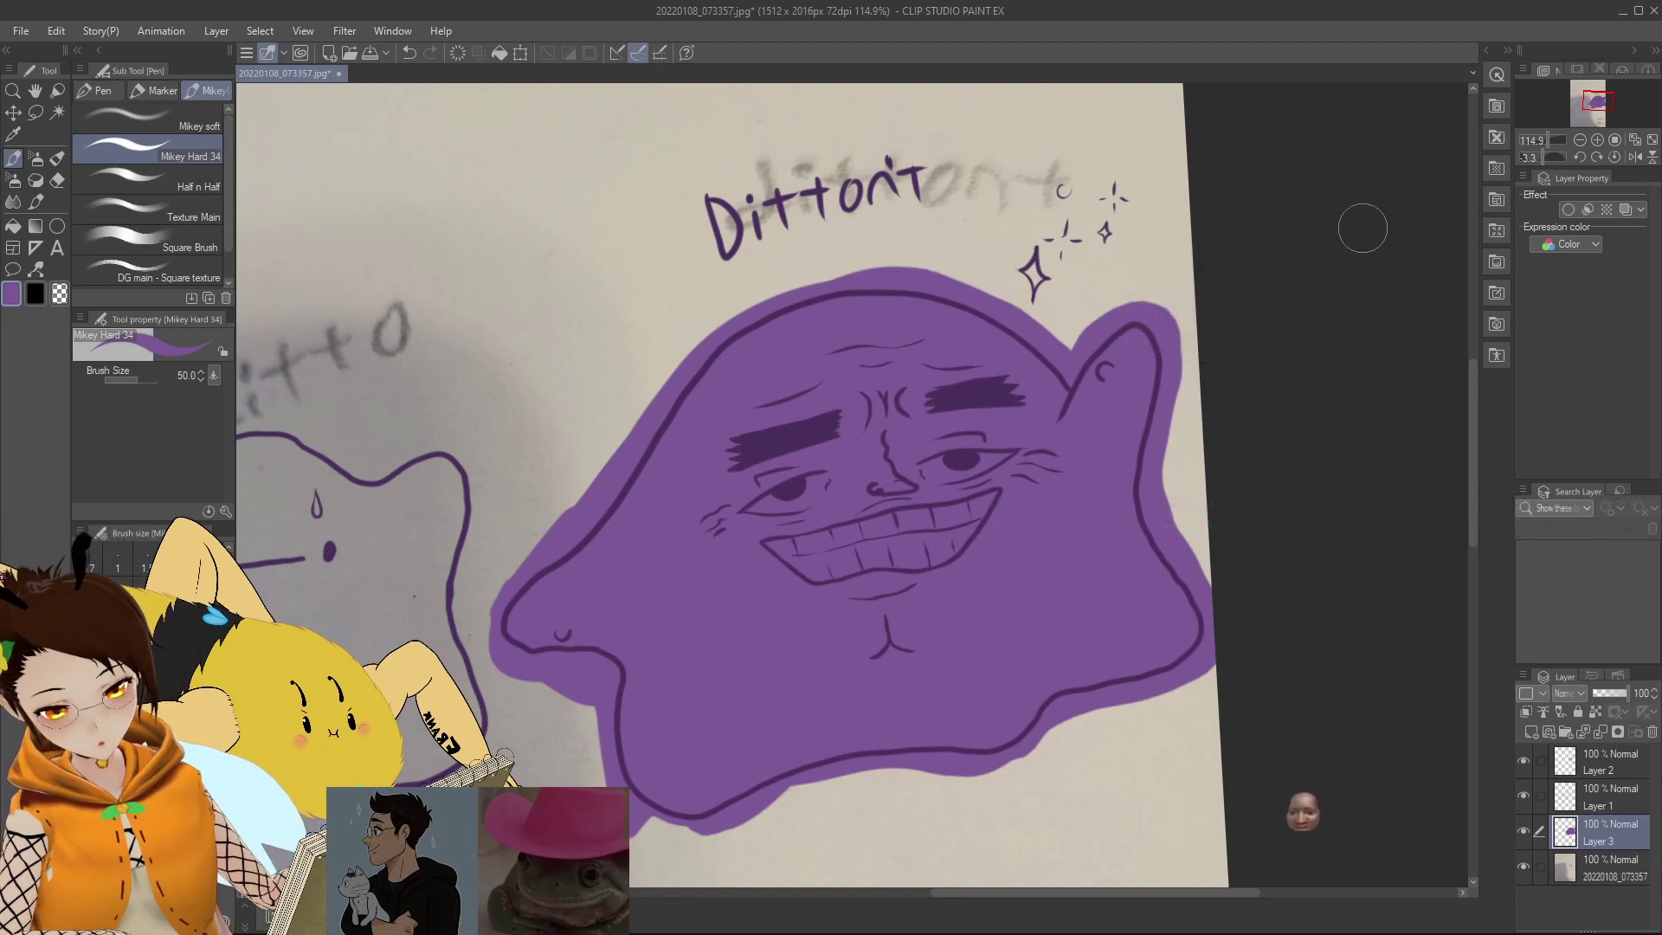
{"action": "left_click", "coordinate": [173, 108]}
{"action": "left_click_drag", "start_coordinate": [509, 426], "coordinate": [575, 304]}
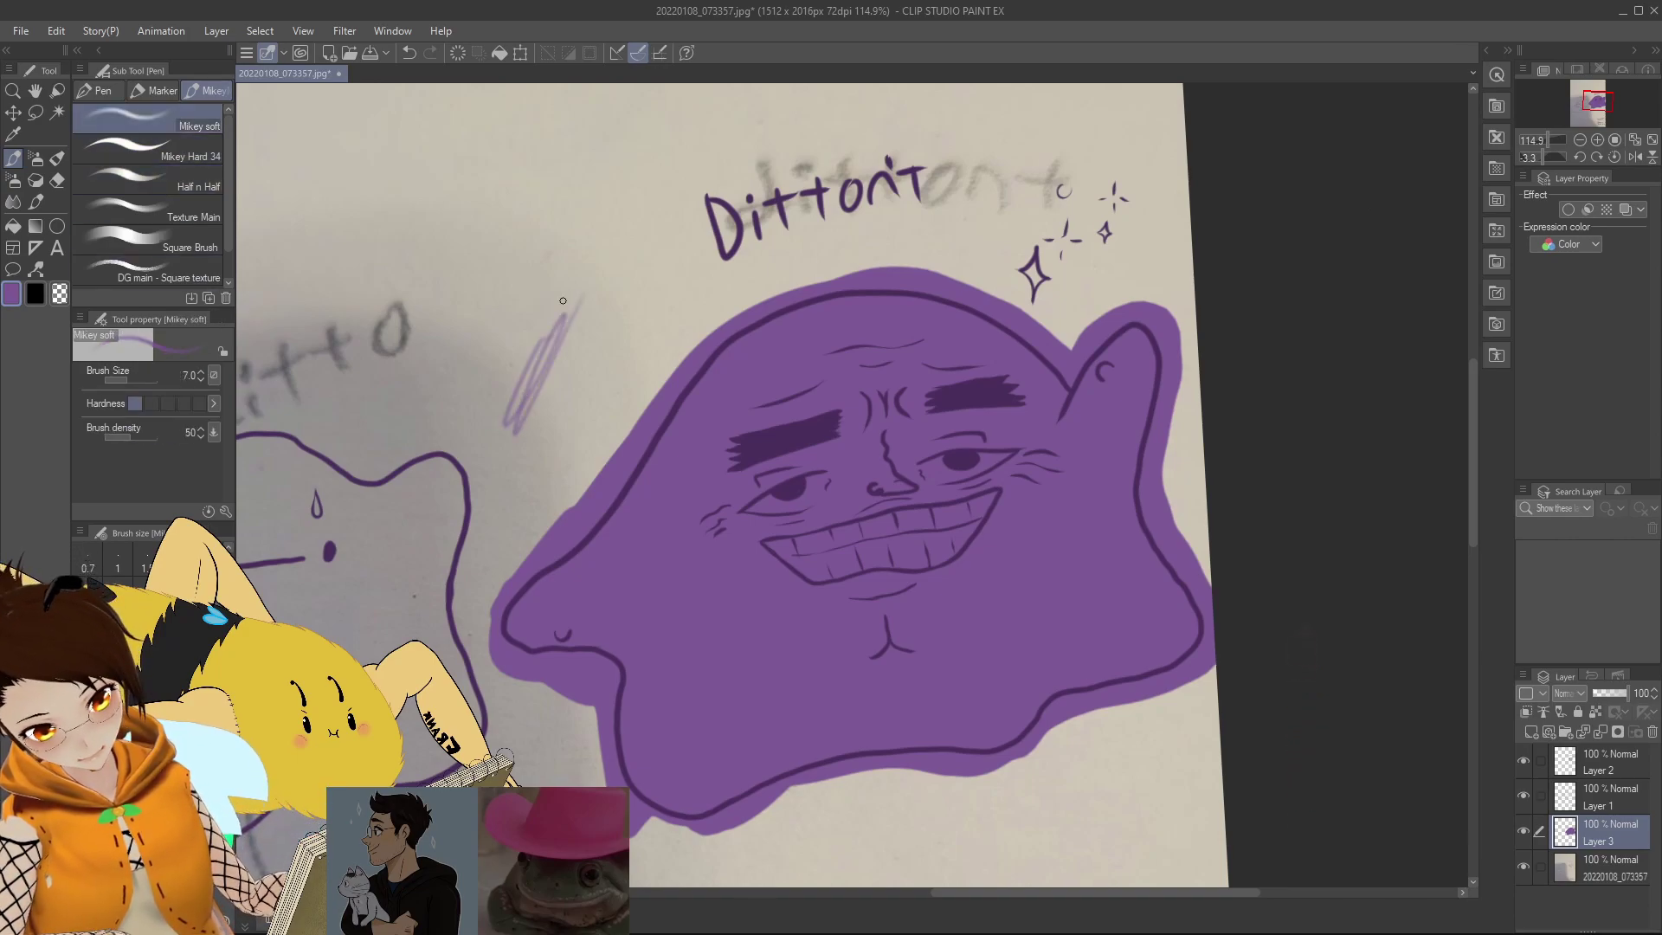
{"action": "key", "text": "ctrl+z"}
{"action": "left_click_drag", "start_coordinate": [670, 282], "coordinate": [547, 483]}
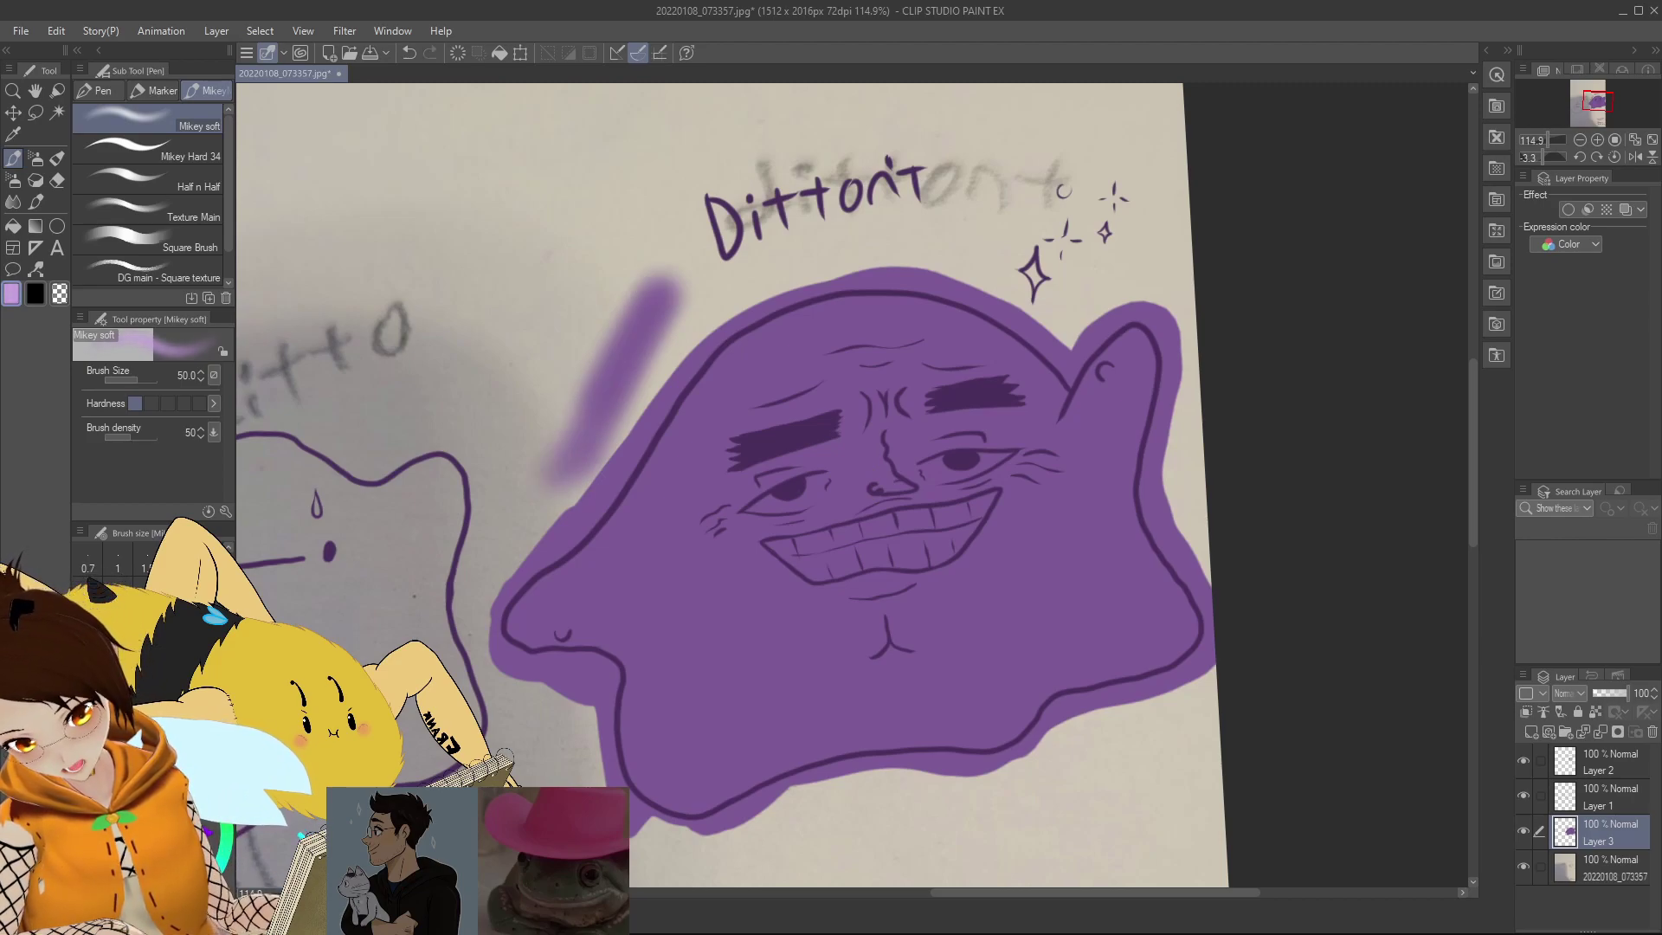
{"action": "left_click_drag", "start_coordinate": [595, 294], "coordinate": [542, 427]}
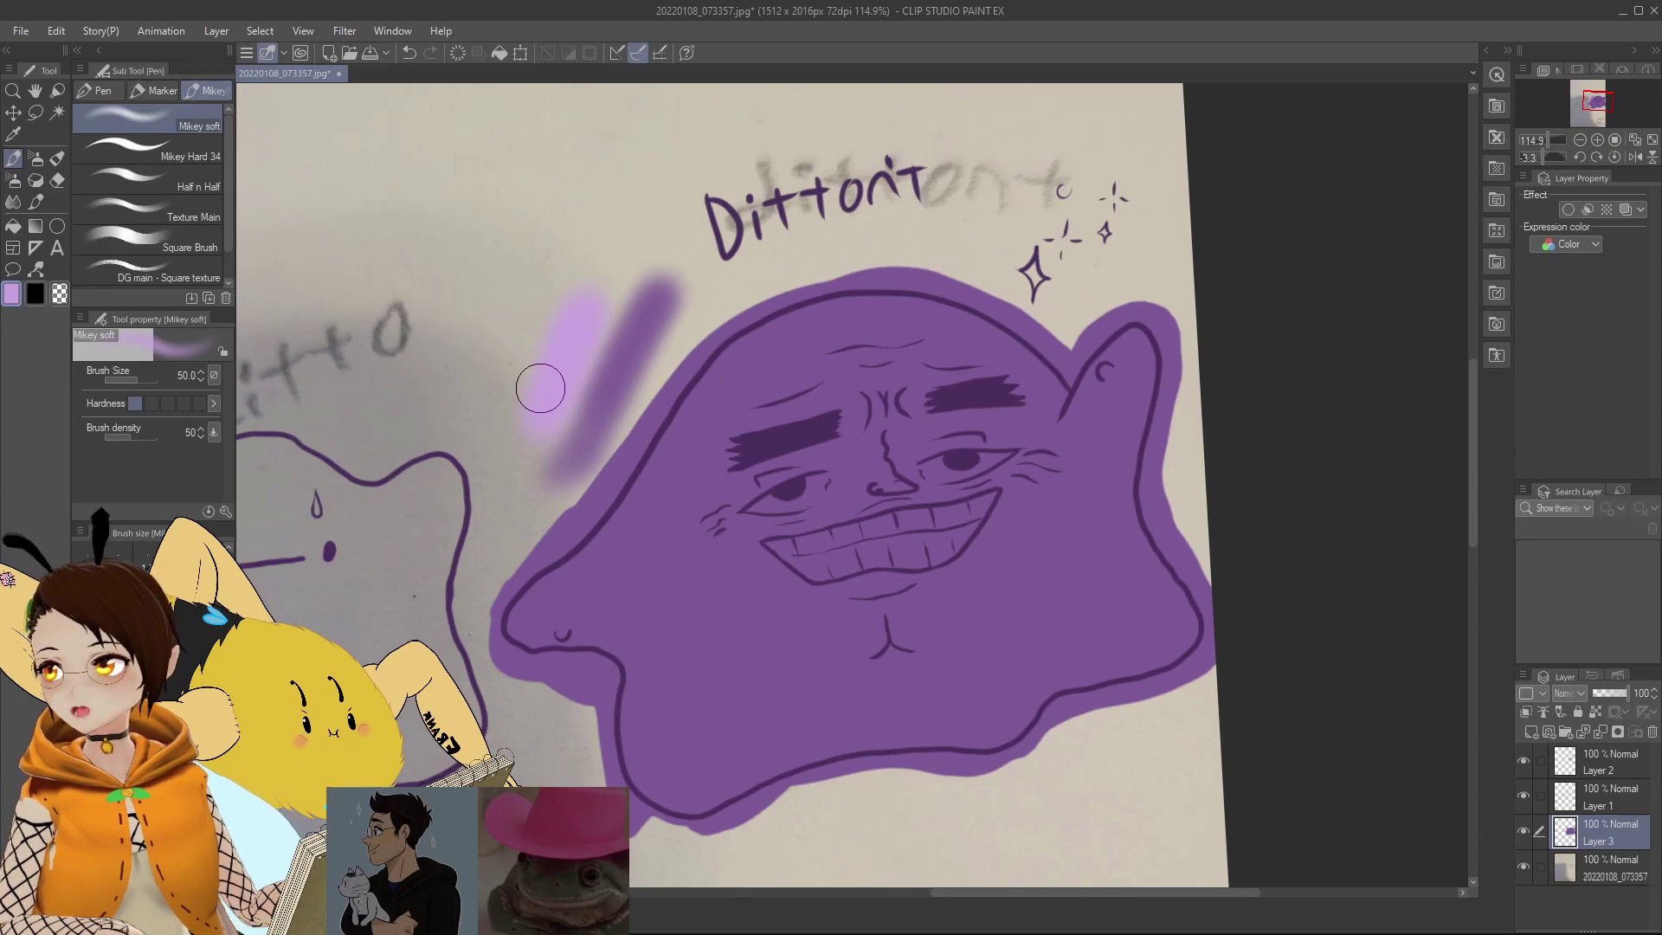
Step: Shade light lavender along the dittont's upper-left edge and raised arm with the soft brush at size 120
{"action": "left_click_drag", "start_coordinate": [1598, 101], "coordinate": [1600, 101]}
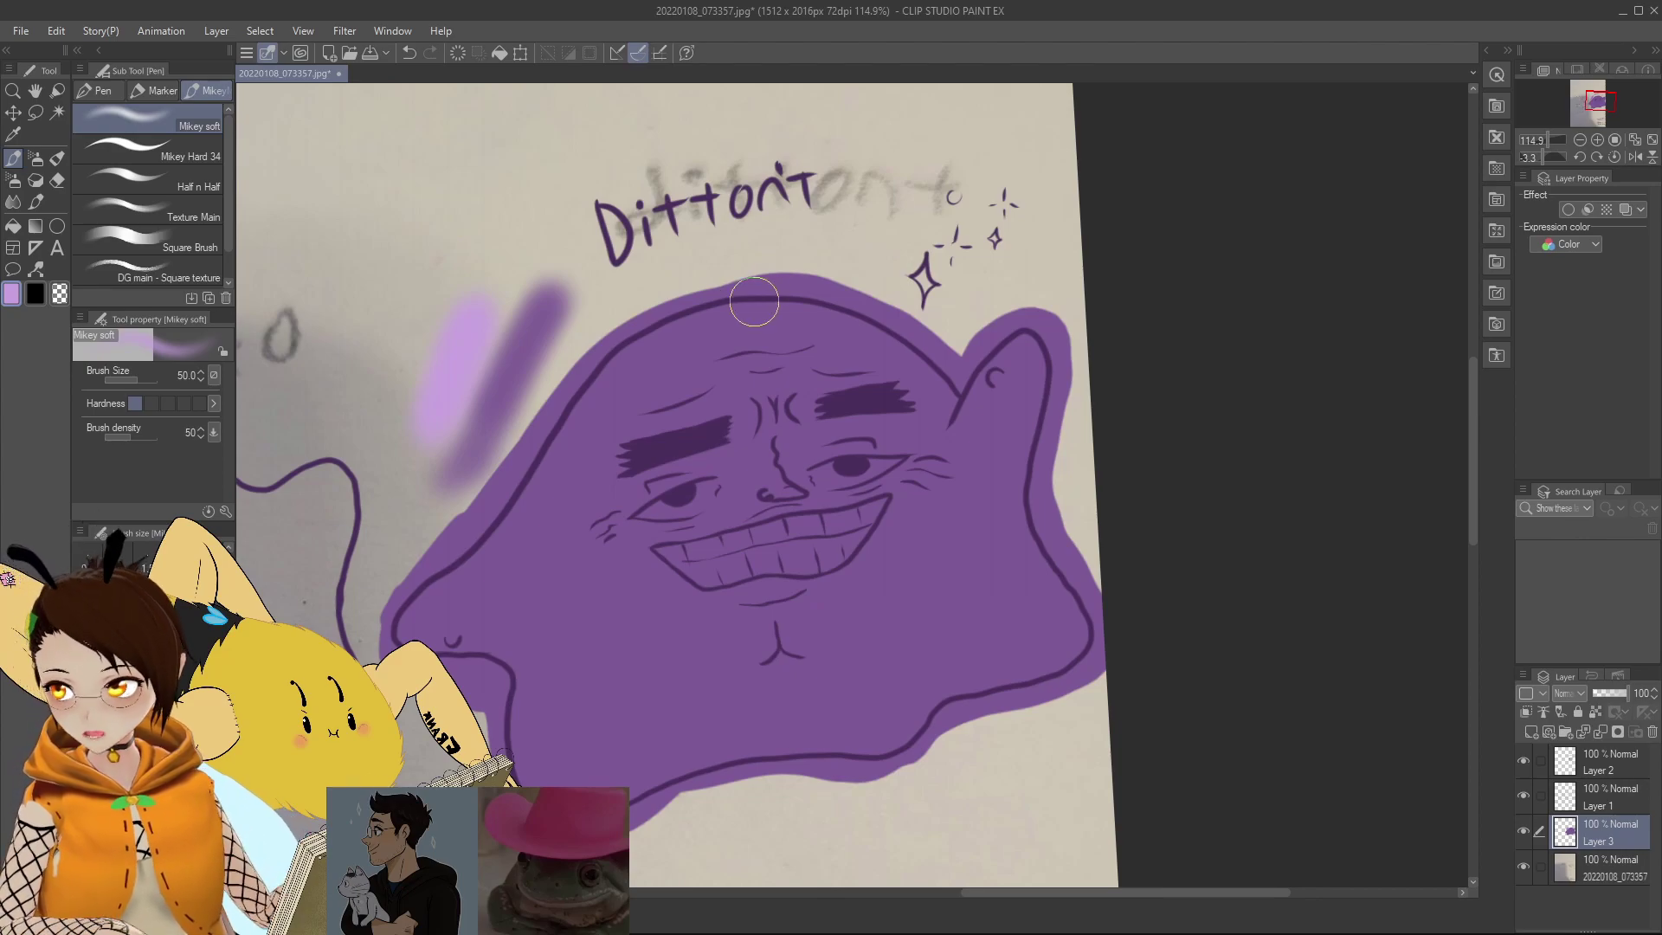
{"action": "left_click", "coordinate": [212, 700]}
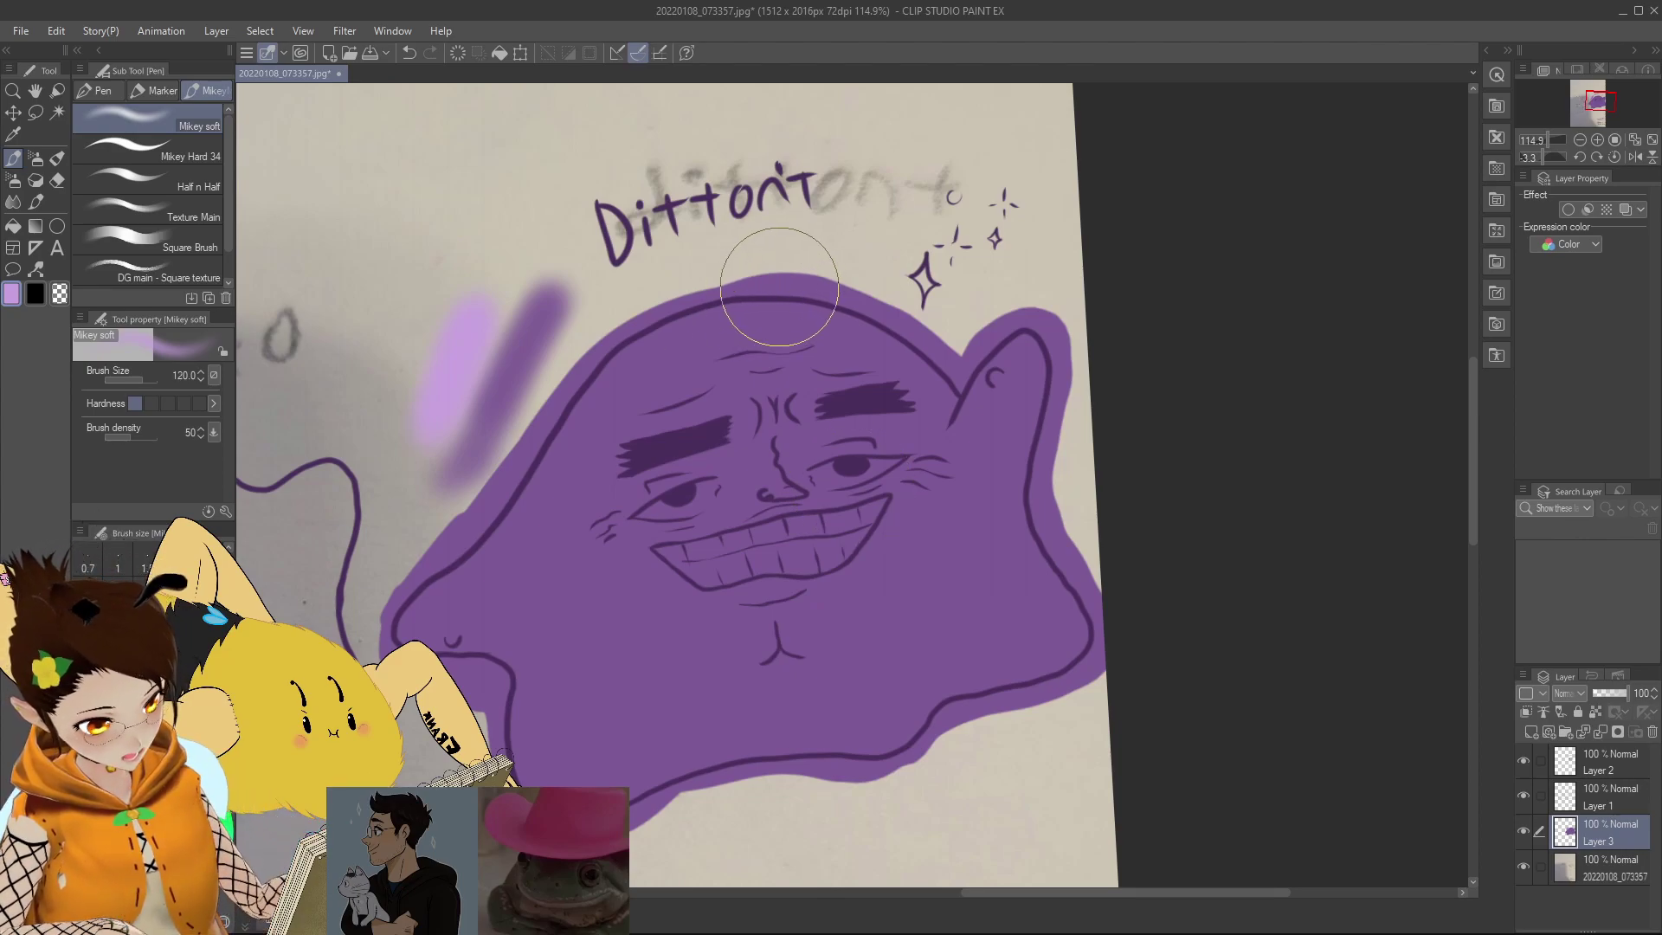
{"action": "mouse_move", "coordinate": [778, 294]}
{"action": "left_mouse_down"}
{"action": "mouse_move", "coordinate": [688, 315]}
{"action": "mouse_move", "coordinate": [500, 549]}
{"action": "left_mouse_up"}
{"action": "key", "text": "ctrl+z"}
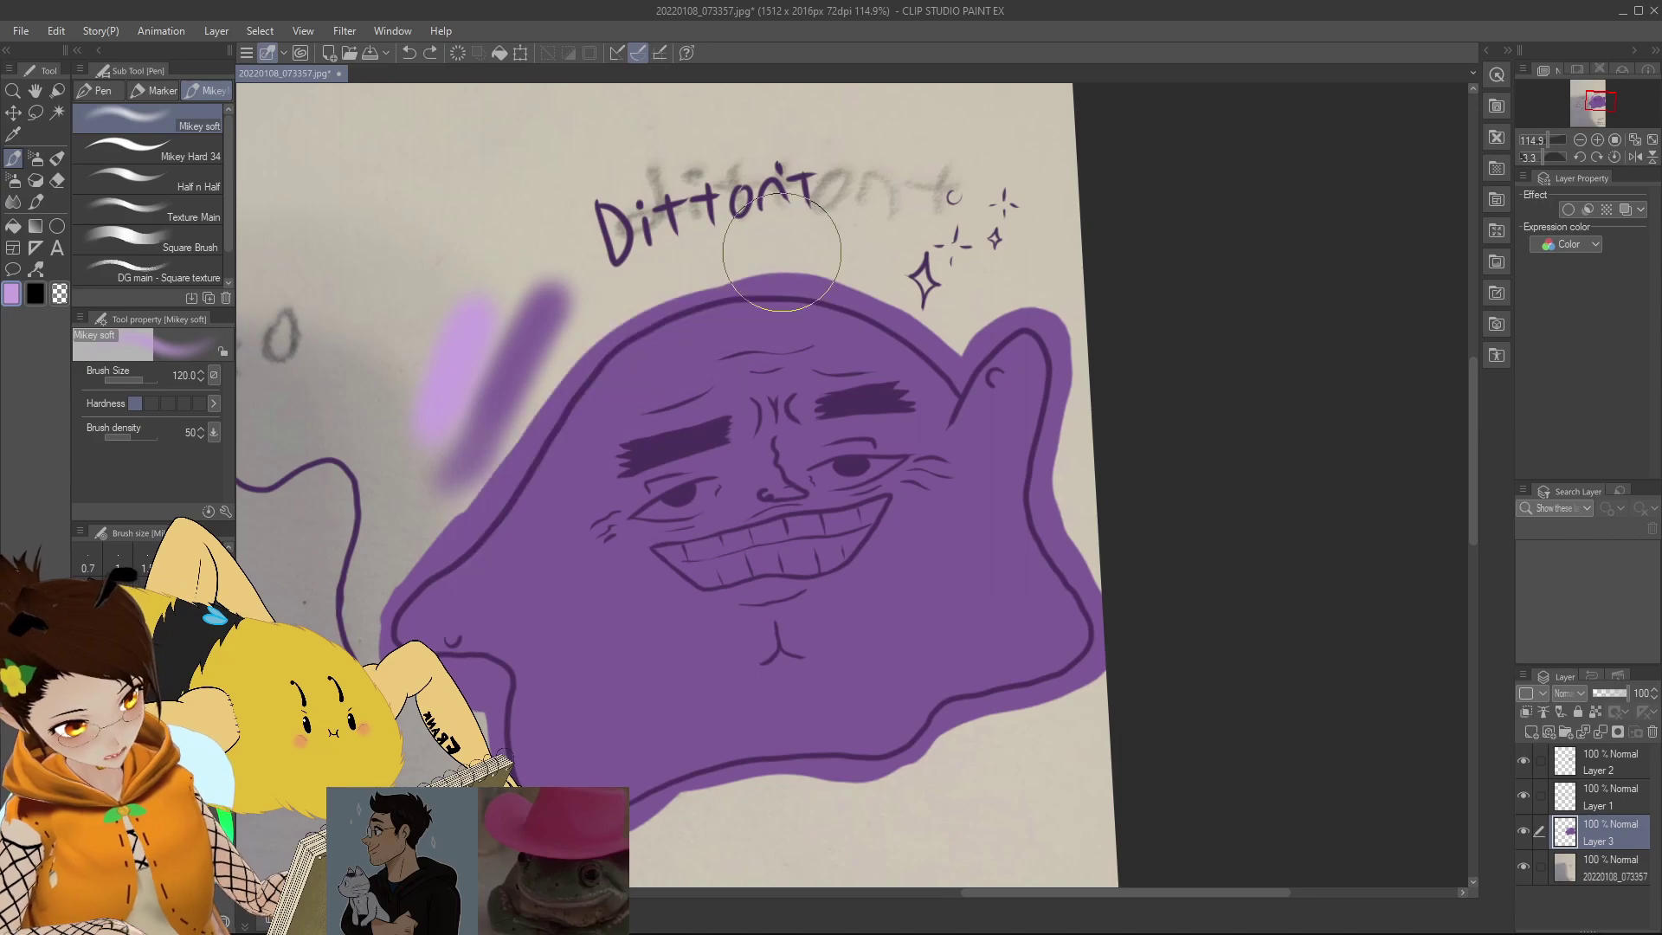
{"action": "mouse_move", "coordinate": [772, 278]}
{"action": "left_mouse_down"}
{"action": "mouse_move", "coordinate": [577, 385]}
{"action": "mouse_move", "coordinate": [451, 575]}
{"action": "mouse_move", "coordinate": [701, 291]}
{"action": "mouse_move", "coordinate": [459, 535]}
{"action": "mouse_move", "coordinate": [490, 495]}
{"action": "left_mouse_up"}
{"action": "mouse_move", "coordinate": [519, 416]}
{"action": "left_mouse_down"}
{"action": "mouse_move", "coordinate": [896, 303]}
{"action": "mouse_move", "coordinate": [701, 298]}
{"action": "mouse_move", "coordinate": [490, 476]}
{"action": "left_mouse_up"}
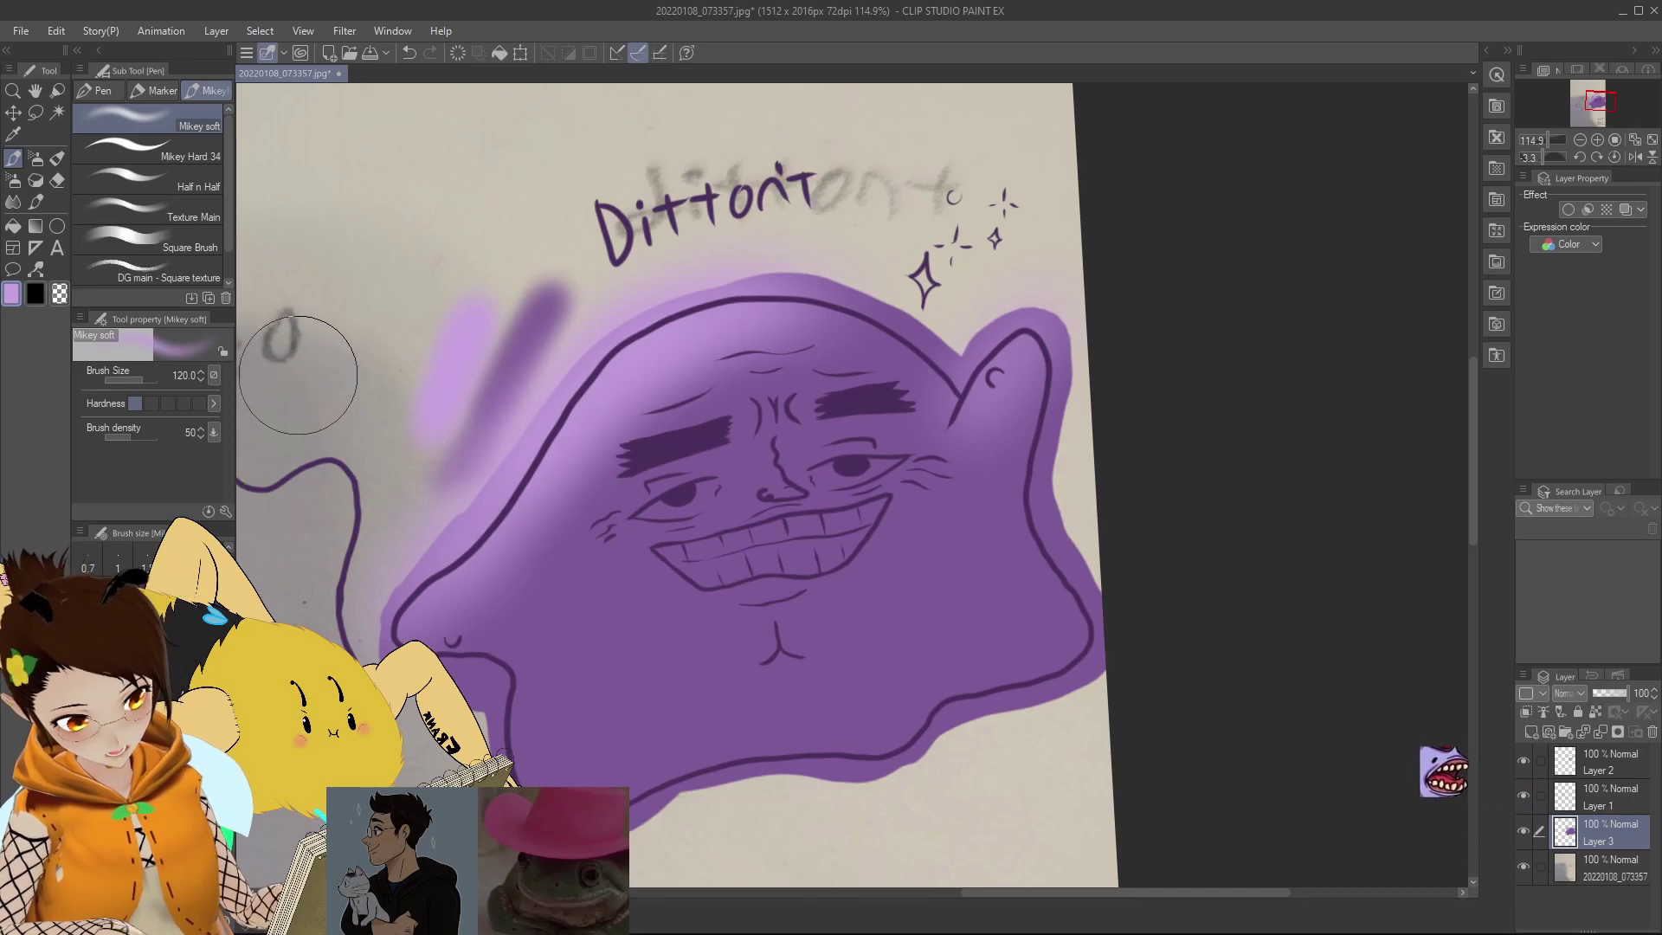
Step: Sample the medium purple, strengthen its swatch and darken the notch beside the raised arm with the soft brush at size 50
{"action": "left_click", "coordinate": [528, 337], "text": "alt"}
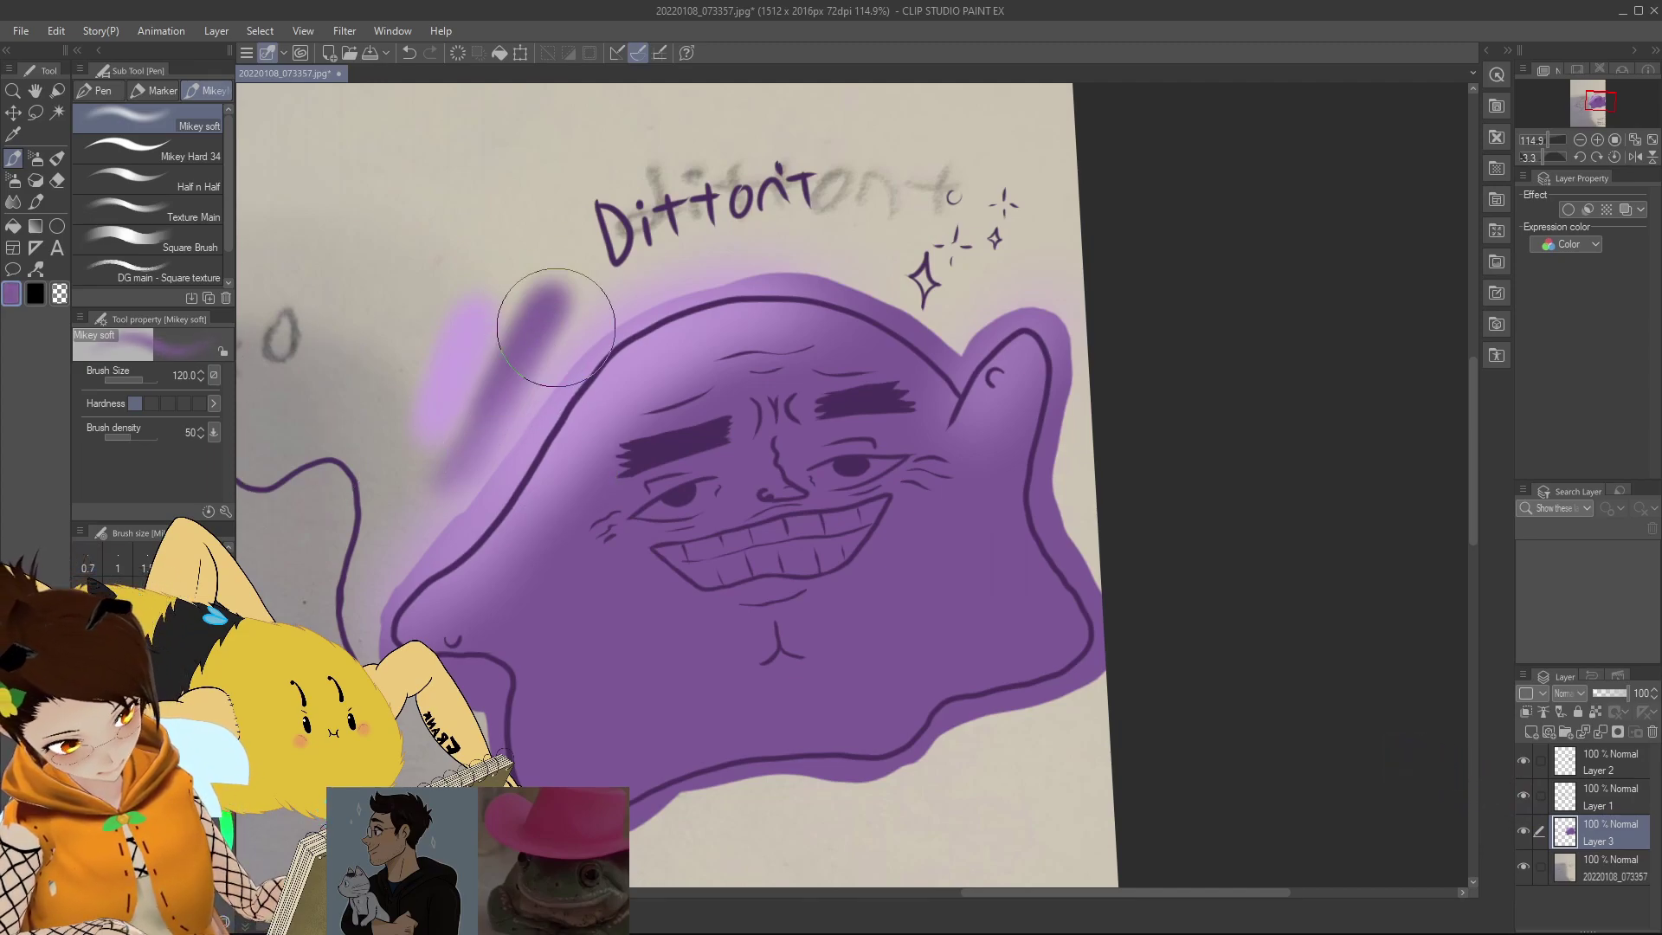
{"action": "key", "text": "bracketleft"}
{"action": "key", "text": "bracketleft"}
{"action": "key", "text": "bracketleft"}
{"action": "key", "text": "bracketleft"}
{"action": "key", "text": "bracketleft"}
{"action": "mouse_move", "coordinate": [558, 338]}
{"action": "left_mouse_down"}
{"action": "mouse_move", "coordinate": [547, 364]}
{"action": "mouse_move", "coordinate": [524, 364]}
{"action": "mouse_move", "coordinate": [527, 348]}
{"action": "left_mouse_up"}
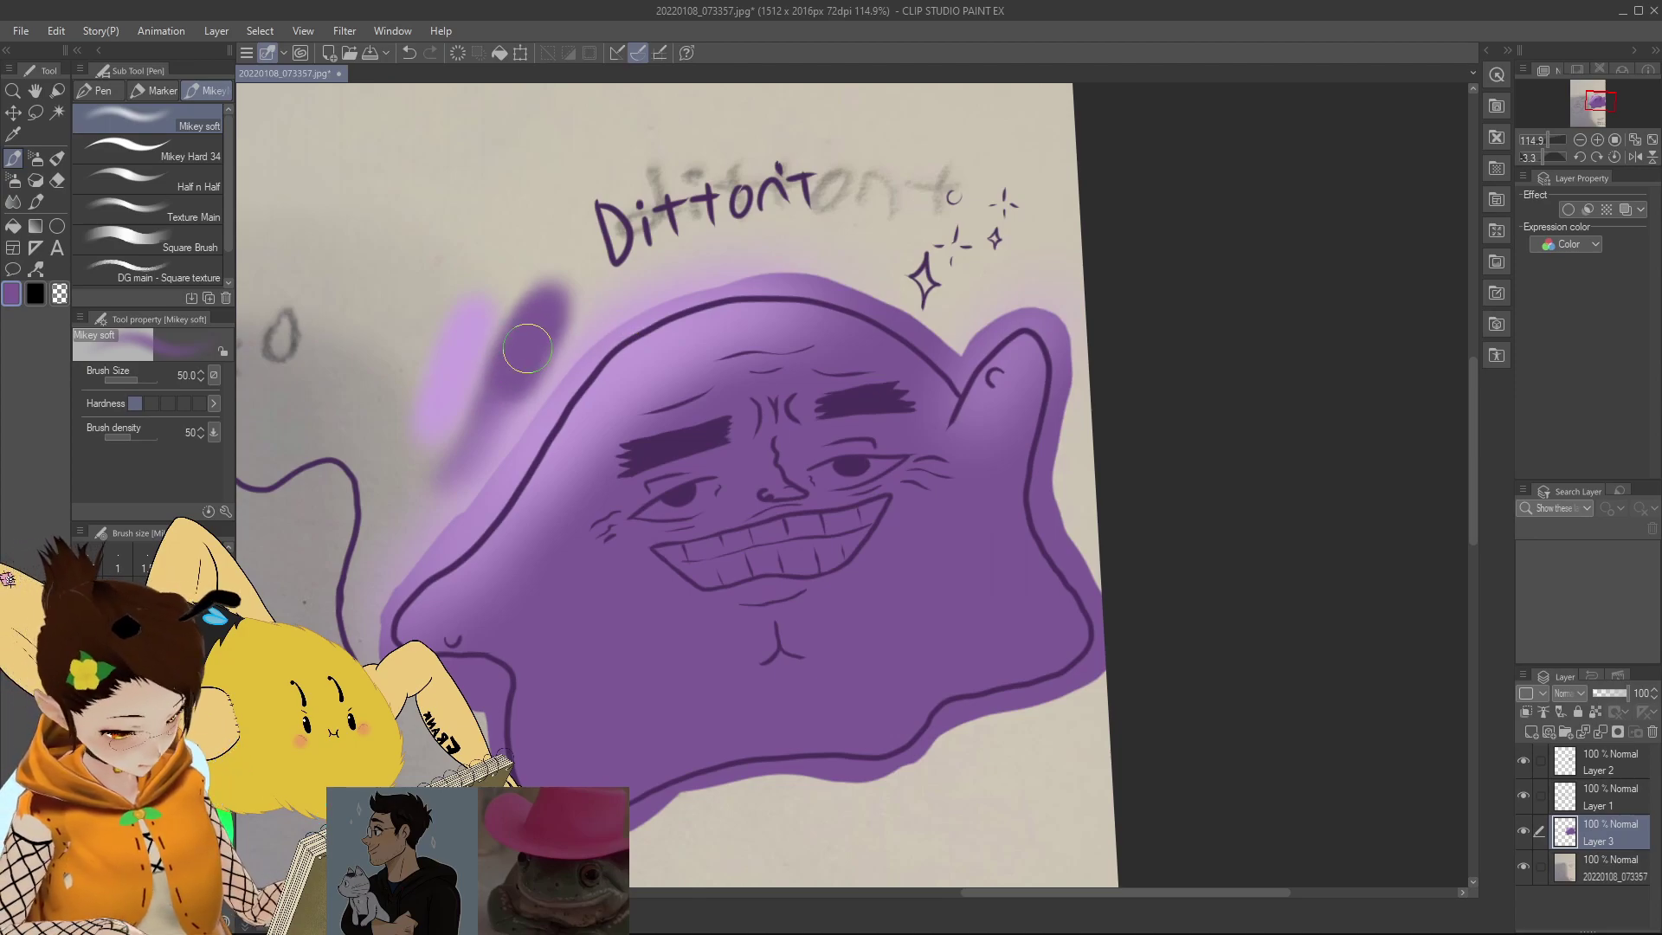
{"action": "mouse_move", "coordinate": [1004, 316]}
{"action": "left_mouse_down"}
{"action": "mouse_move", "coordinate": [951, 402]}
{"action": "mouse_move", "coordinate": [1007, 326]}
{"action": "mouse_move", "coordinate": [928, 401]}
{"action": "mouse_move", "coordinate": [1005, 309]}
{"action": "mouse_move", "coordinate": [903, 435]}
{"action": "mouse_move", "coordinate": [975, 317]}
{"action": "mouse_move", "coordinate": [898, 452]}
{"action": "left_mouse_up"}
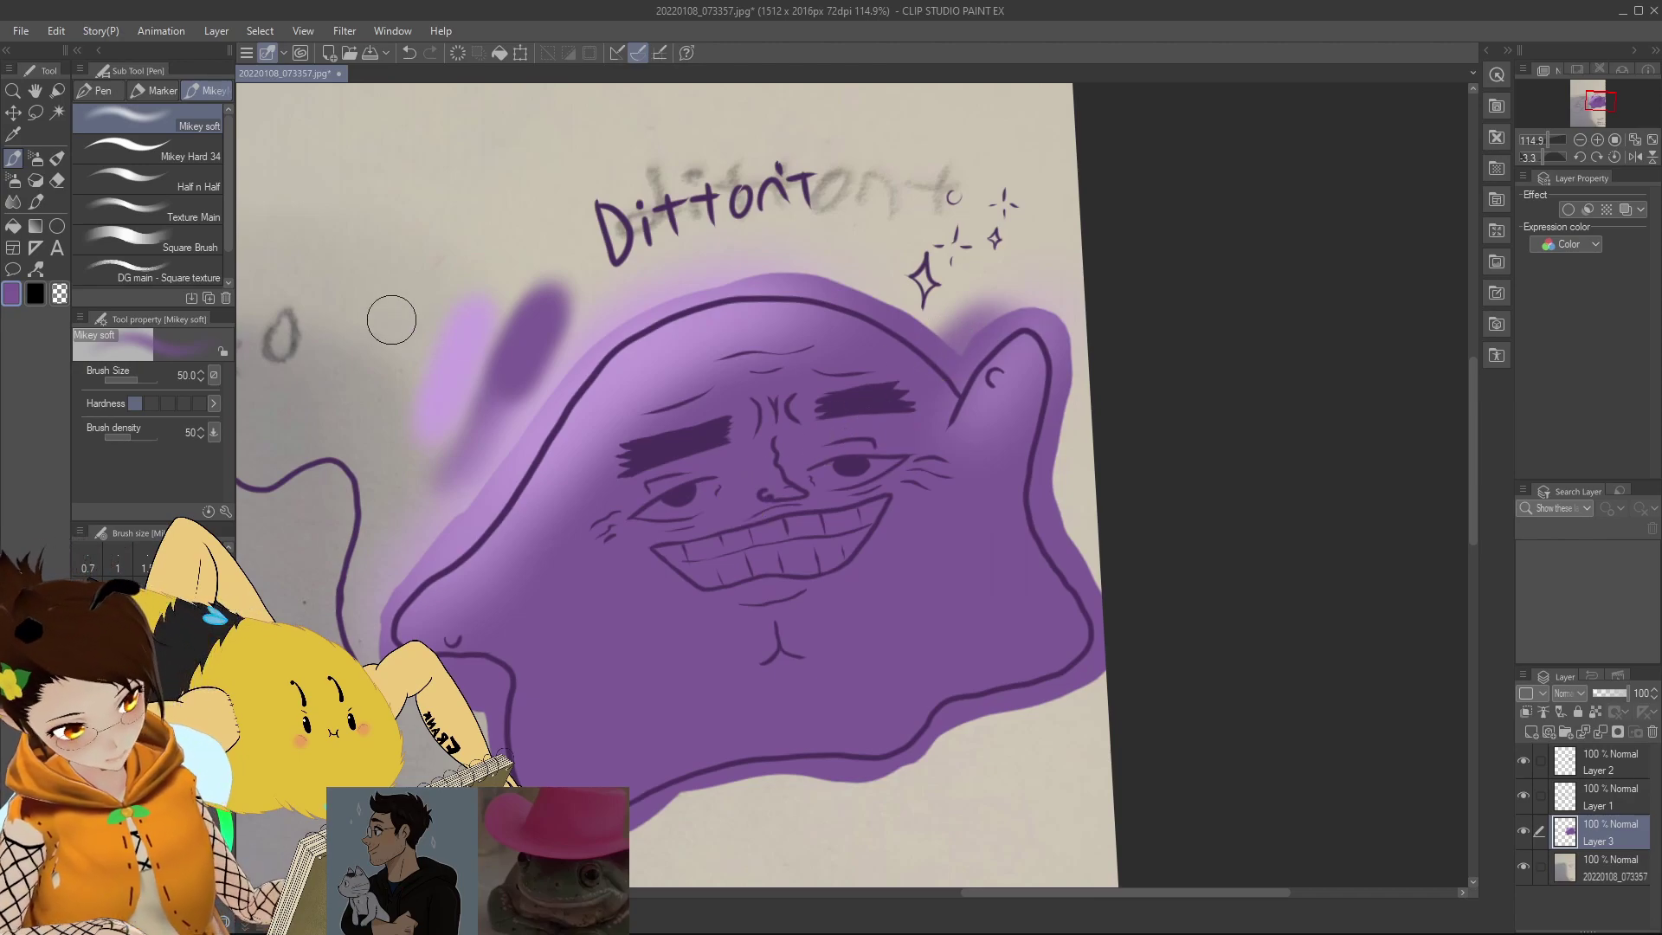
Step: Add a very pale lavender swatch beside the light one with the soft brush at size 17
{"action": "left_click", "coordinate": [130, 783]}
{"action": "key", "text": "bracketleft"}
{"action": "key", "text": "bracketleft"}
{"action": "key", "text": "bracketleft"}
{"action": "key", "text": "bracketleft"}
{"action": "key", "text": "bracketleft"}
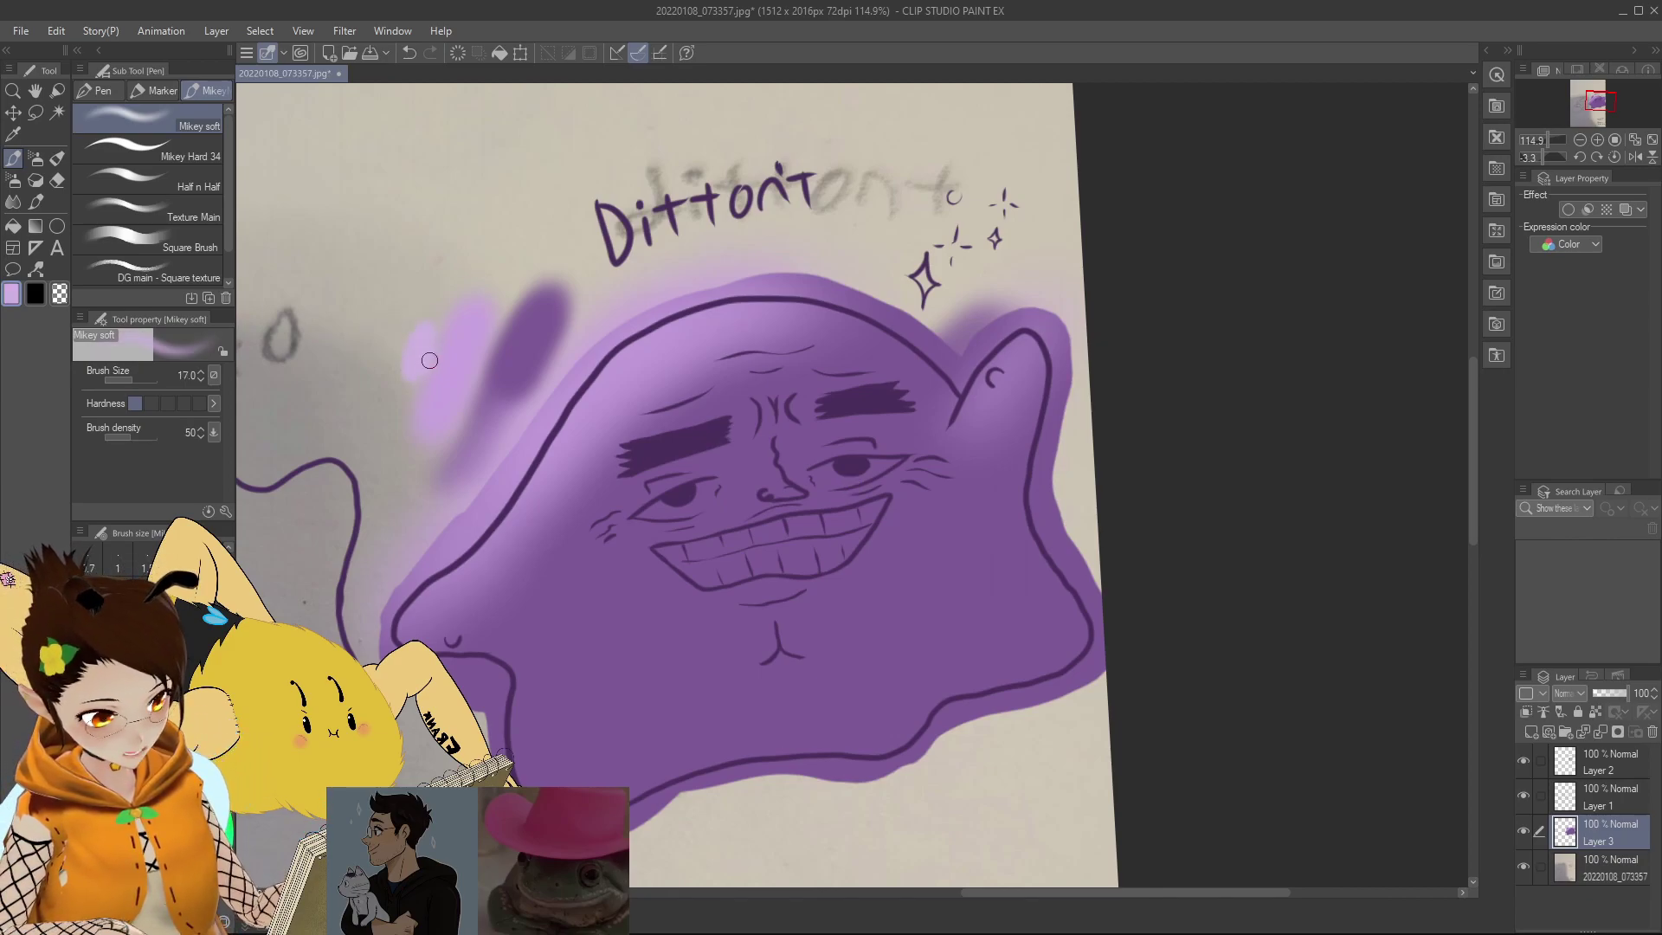
{"action": "left_click_drag", "start_coordinate": [429, 315], "coordinate": [419, 351]}
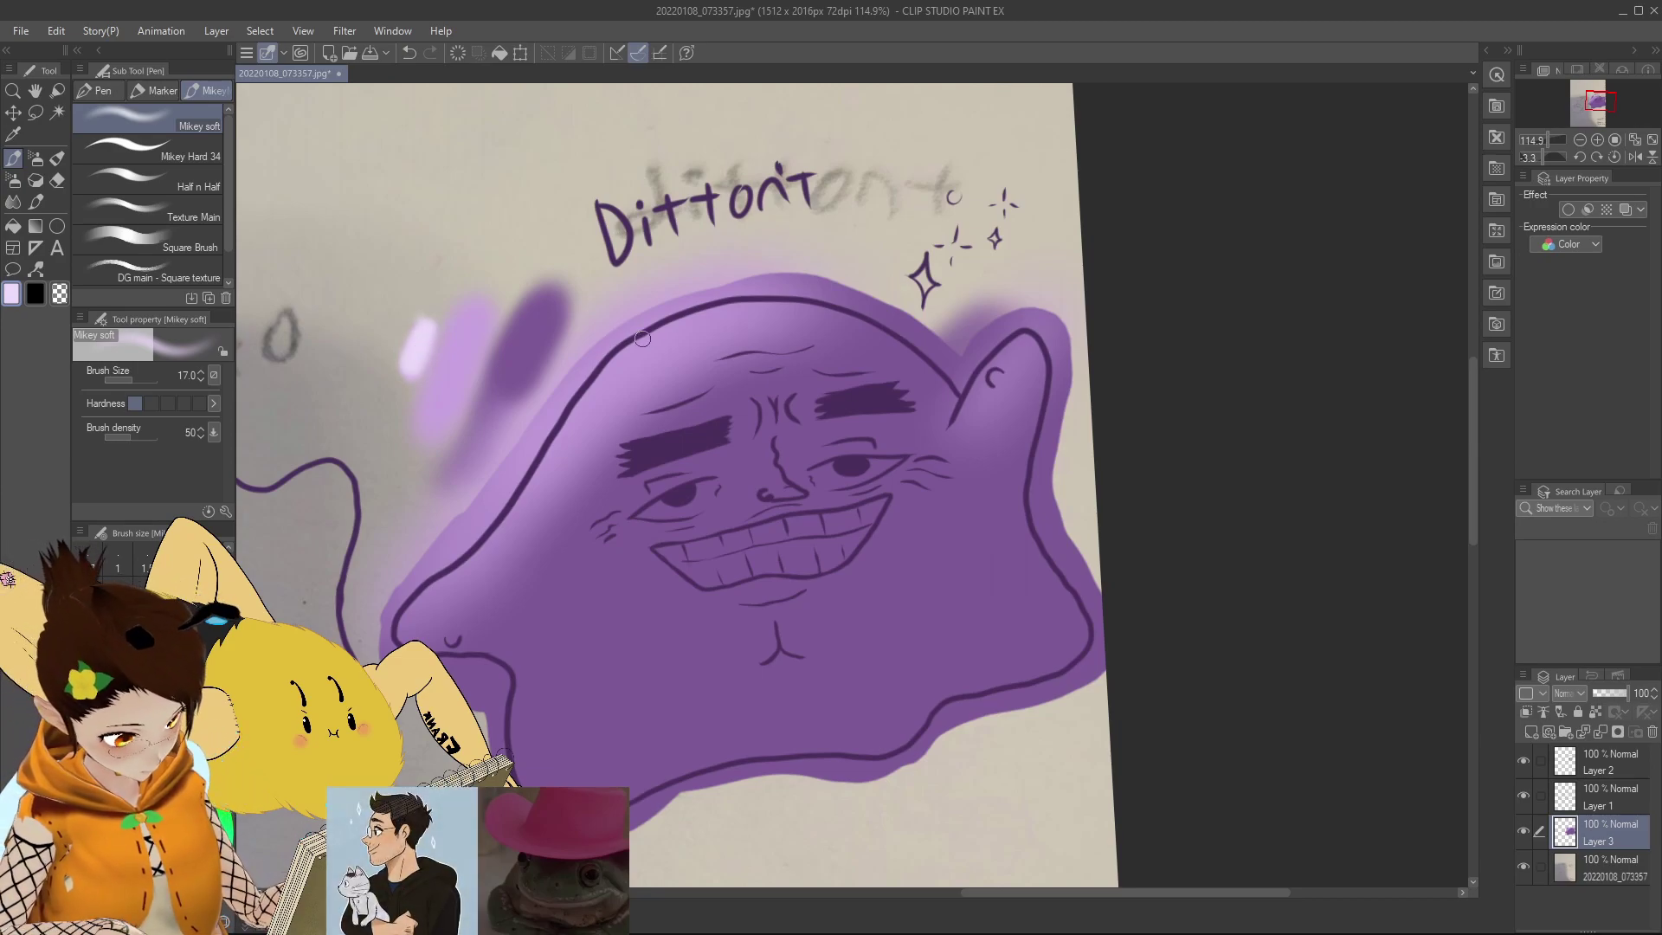
Step: Try to paint pale lavender highlights along the upper-left edge of the dittont's head and body
{"action": "mouse_move", "coordinate": [580, 398]}
{"action": "left_mouse_down"}
{"action": "mouse_move", "coordinate": [673, 327]}
{"action": "mouse_move", "coordinate": [588, 363]}
{"action": "mouse_move", "coordinate": [605, 378]}
{"action": "mouse_move", "coordinate": [664, 332]}
{"action": "mouse_move", "coordinate": [572, 399]}
{"action": "mouse_move", "coordinate": [677, 330]}
{"action": "mouse_move", "coordinate": [592, 383]}
{"action": "left_mouse_up"}
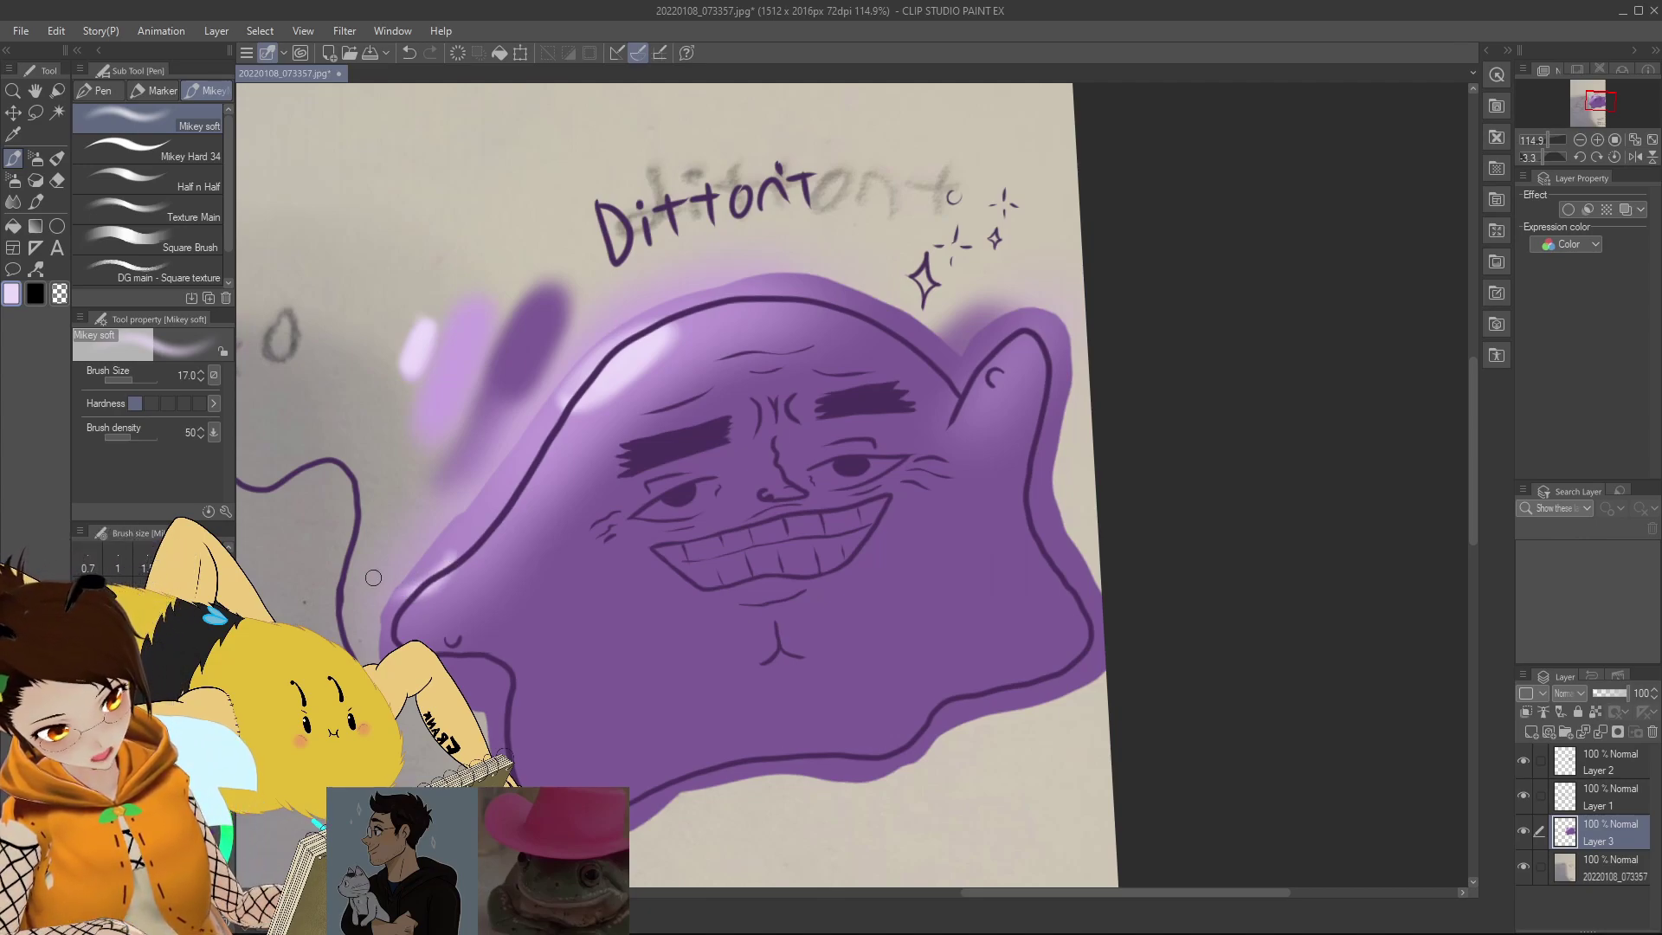
{"action": "key", "text": "ctrl+z"}
{"action": "key", "text": "ctrl+z"}
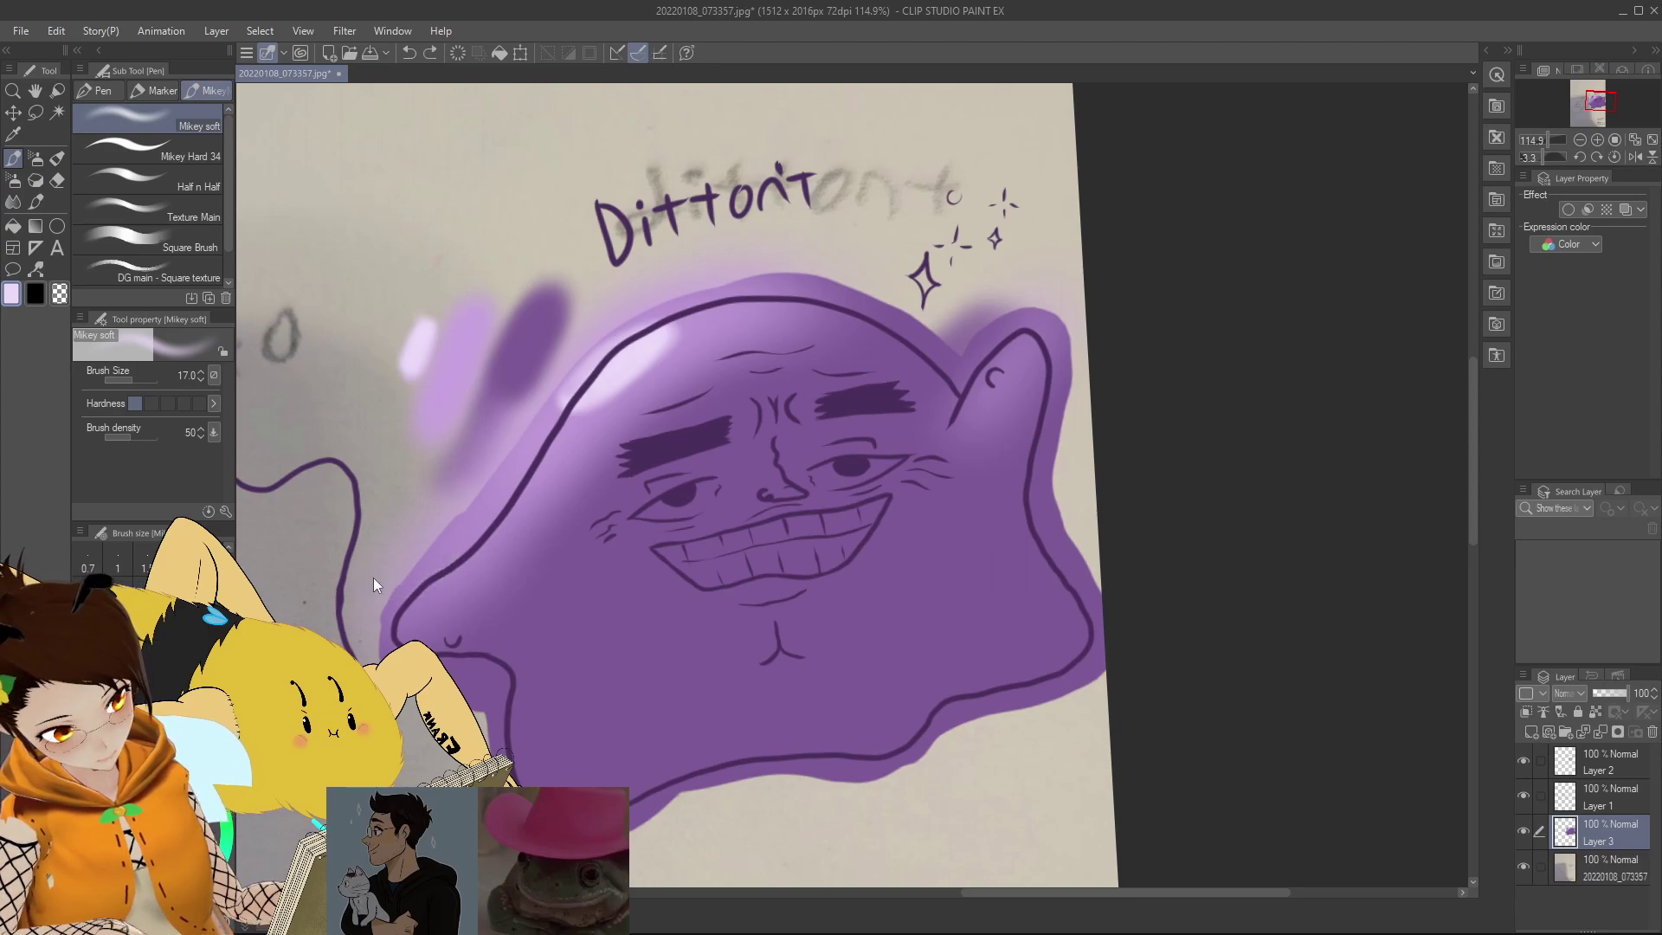
{"action": "key", "text": "ctrl+z"}
{"action": "key", "text": "ctrl+z"}
{"action": "key", "text": "bracketright"}
{"action": "key", "text": "bracketright"}
{"action": "key", "text": "bracketright"}
{"action": "key", "text": "bracketright"}
{"action": "key", "text": "bracketright"}
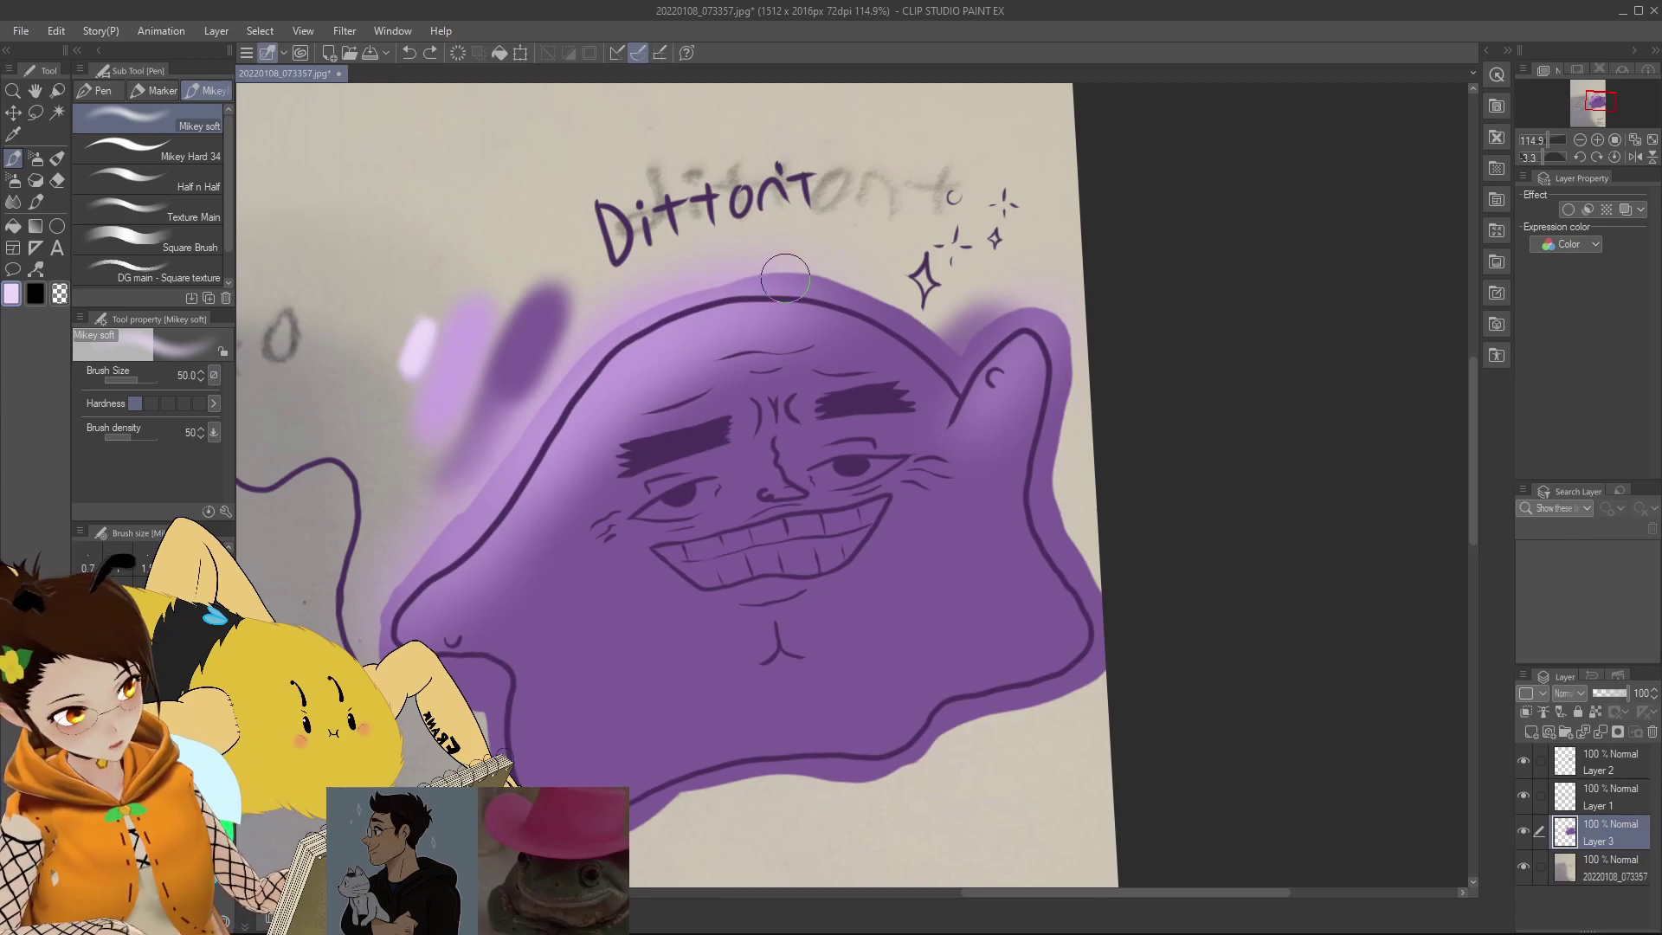
Step: Write a pale lavender note above the handwritten bee and potato notes using Mikey Hard 34 at size 15
{"action": "left_click_drag", "start_coordinate": [1602, 101], "coordinate": [1601, 119]}
{"action": "left_click", "coordinate": [163, 142]}
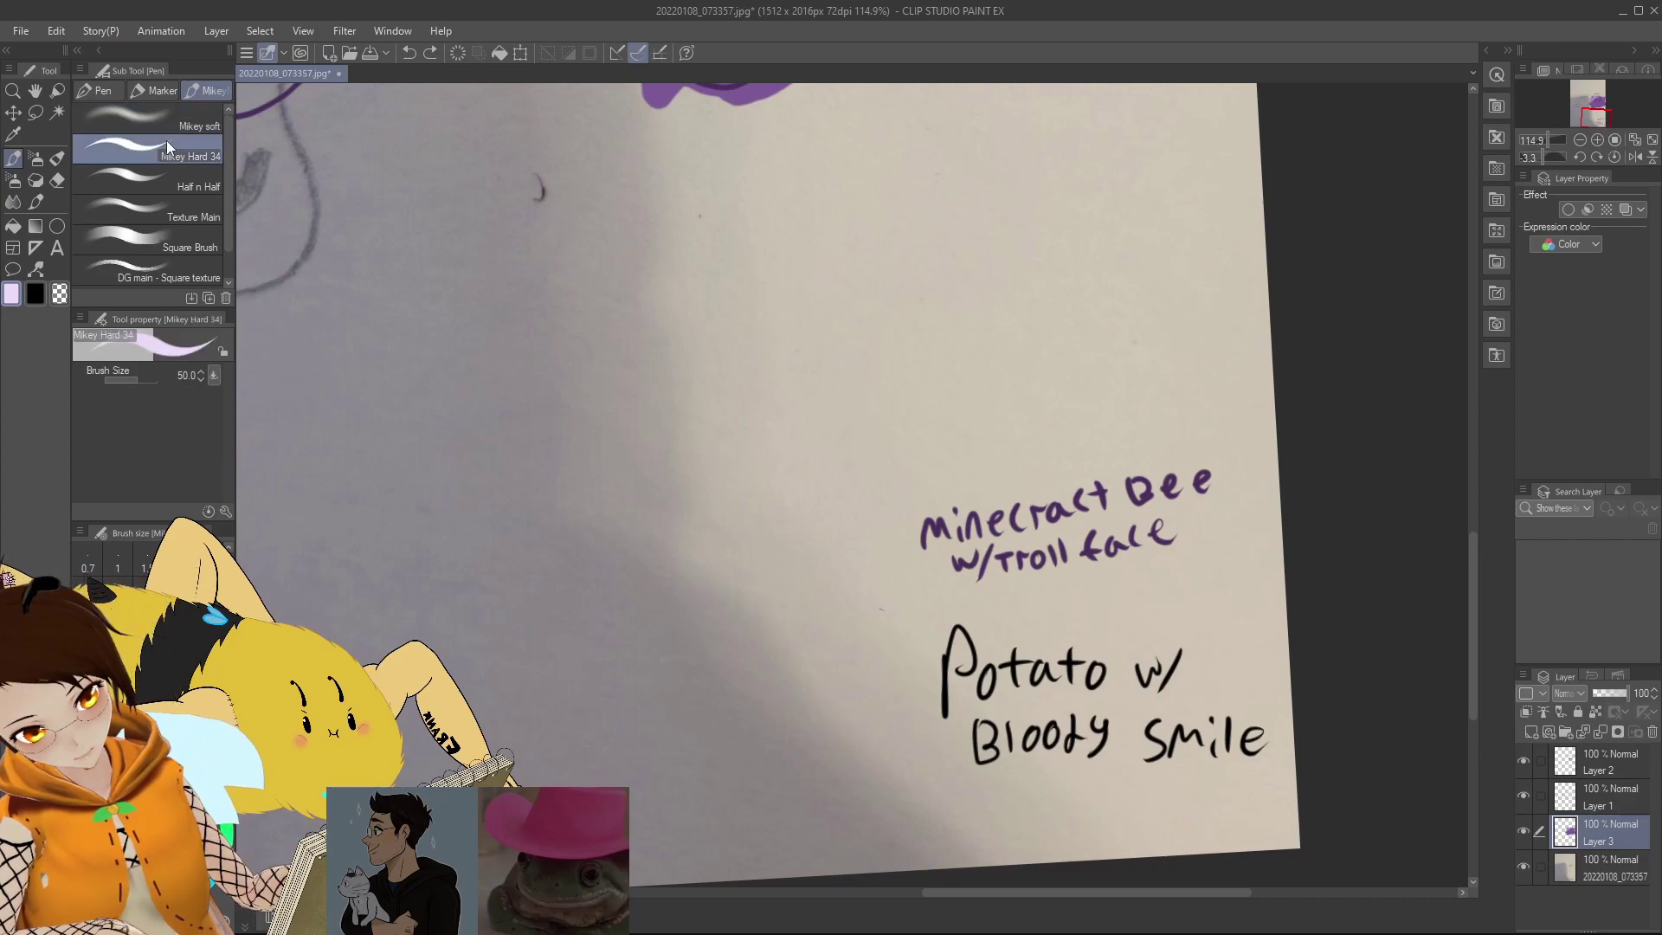
{"action": "key", "text": "bracketleft"}
{"action": "key", "text": "bracketleft"}
{"action": "key", "text": "bracketleft"}
{"action": "key", "text": "bracketleft"}
{"action": "key", "text": "bracketleft"}
{"action": "key", "text": "bracketleft"}
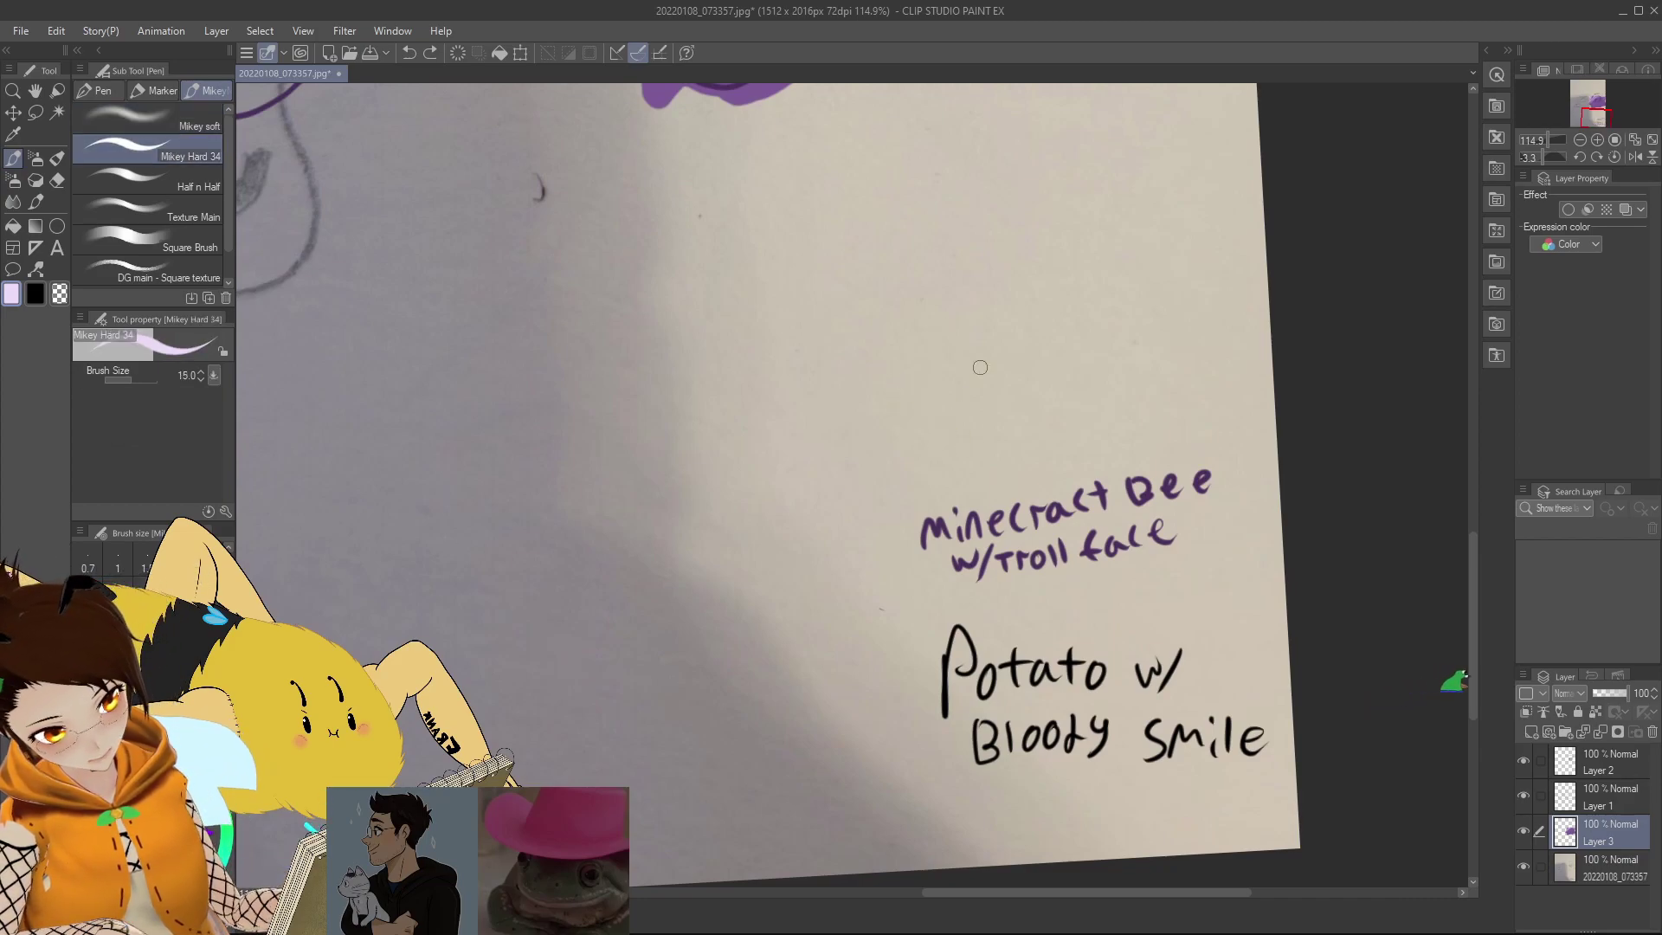
{"action": "mouse_move", "coordinate": [962, 379]}
{"action": "left_mouse_down"}
{"action": "mouse_move", "coordinate": [947, 427]}
{"action": "mouse_move", "coordinate": [987, 390]}
{"action": "mouse_move", "coordinate": [1027, 405]}
{"action": "left_mouse_up"}
{"action": "mouse_move", "coordinate": [1024, 370]}
{"action": "left_mouse_down"}
{"action": "mouse_move", "coordinate": [1037, 402]}
{"action": "mouse_move", "coordinate": [980, 407]}
{"action": "mouse_move", "coordinate": [1111, 392]}
{"action": "mouse_move", "coordinate": [1172, 362]}
{"action": "mouse_move", "coordinate": [1204, 374]}
{"action": "left_mouse_up"}
Step: Paint pale lavender highlights along the upper-left edge of the dittont's head and body with the Mikey soft brush at size 50
{"action": "left_click_drag", "start_coordinate": [1595, 115], "coordinate": [1591, 99]}
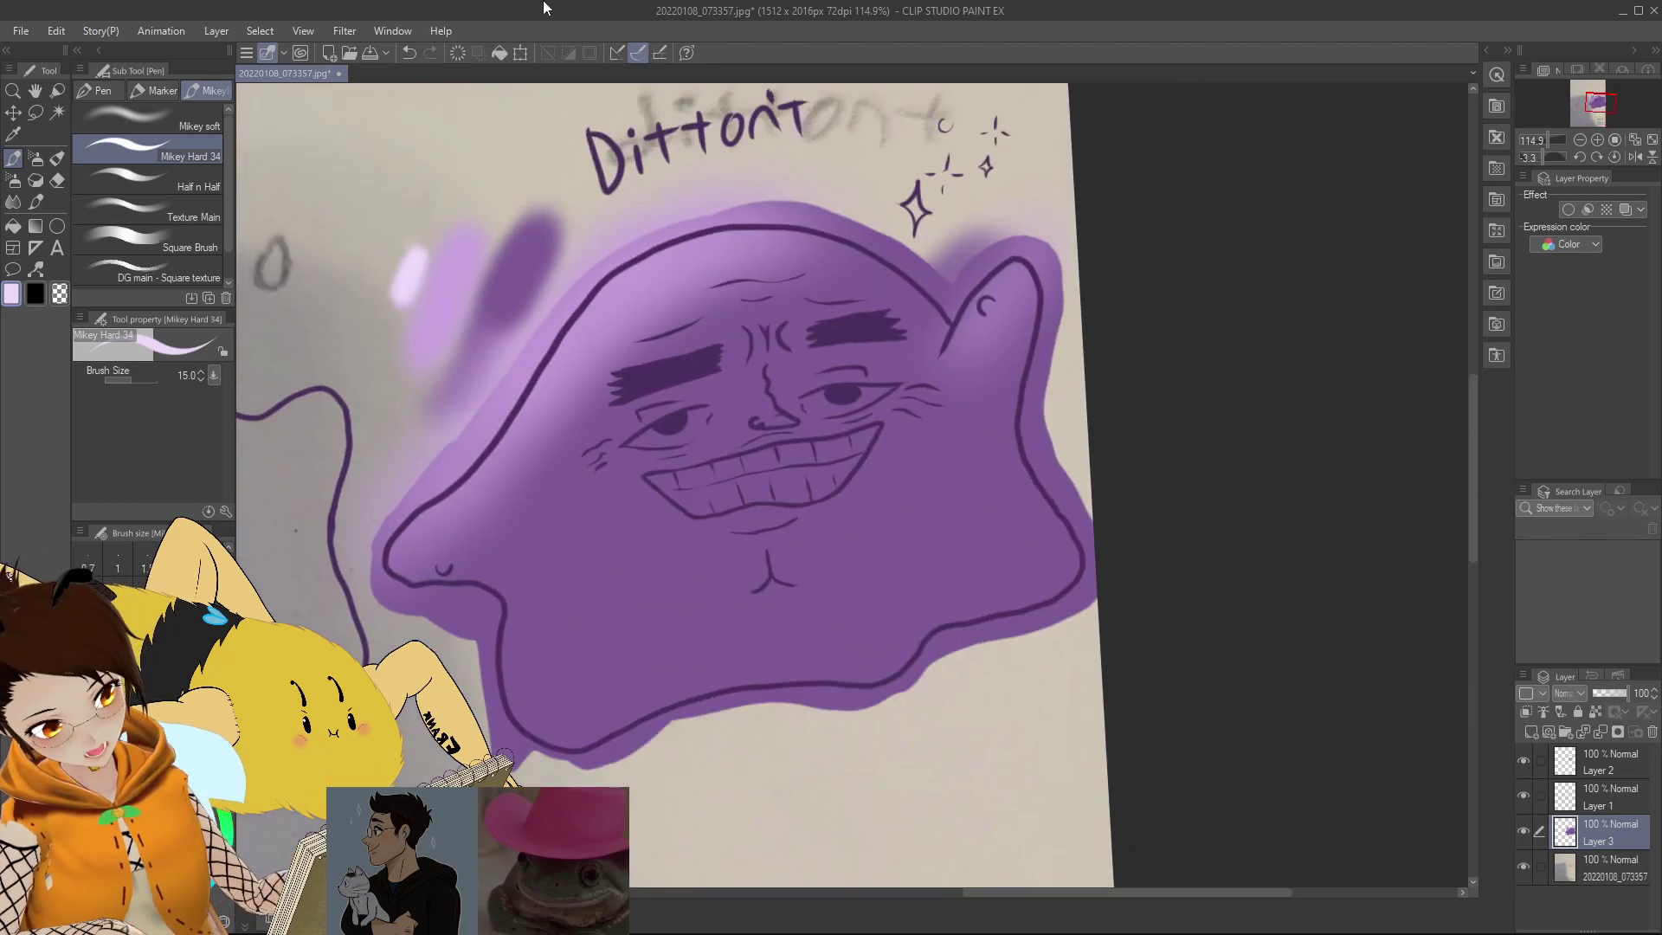
{"action": "left_click", "coordinate": [147, 121]}
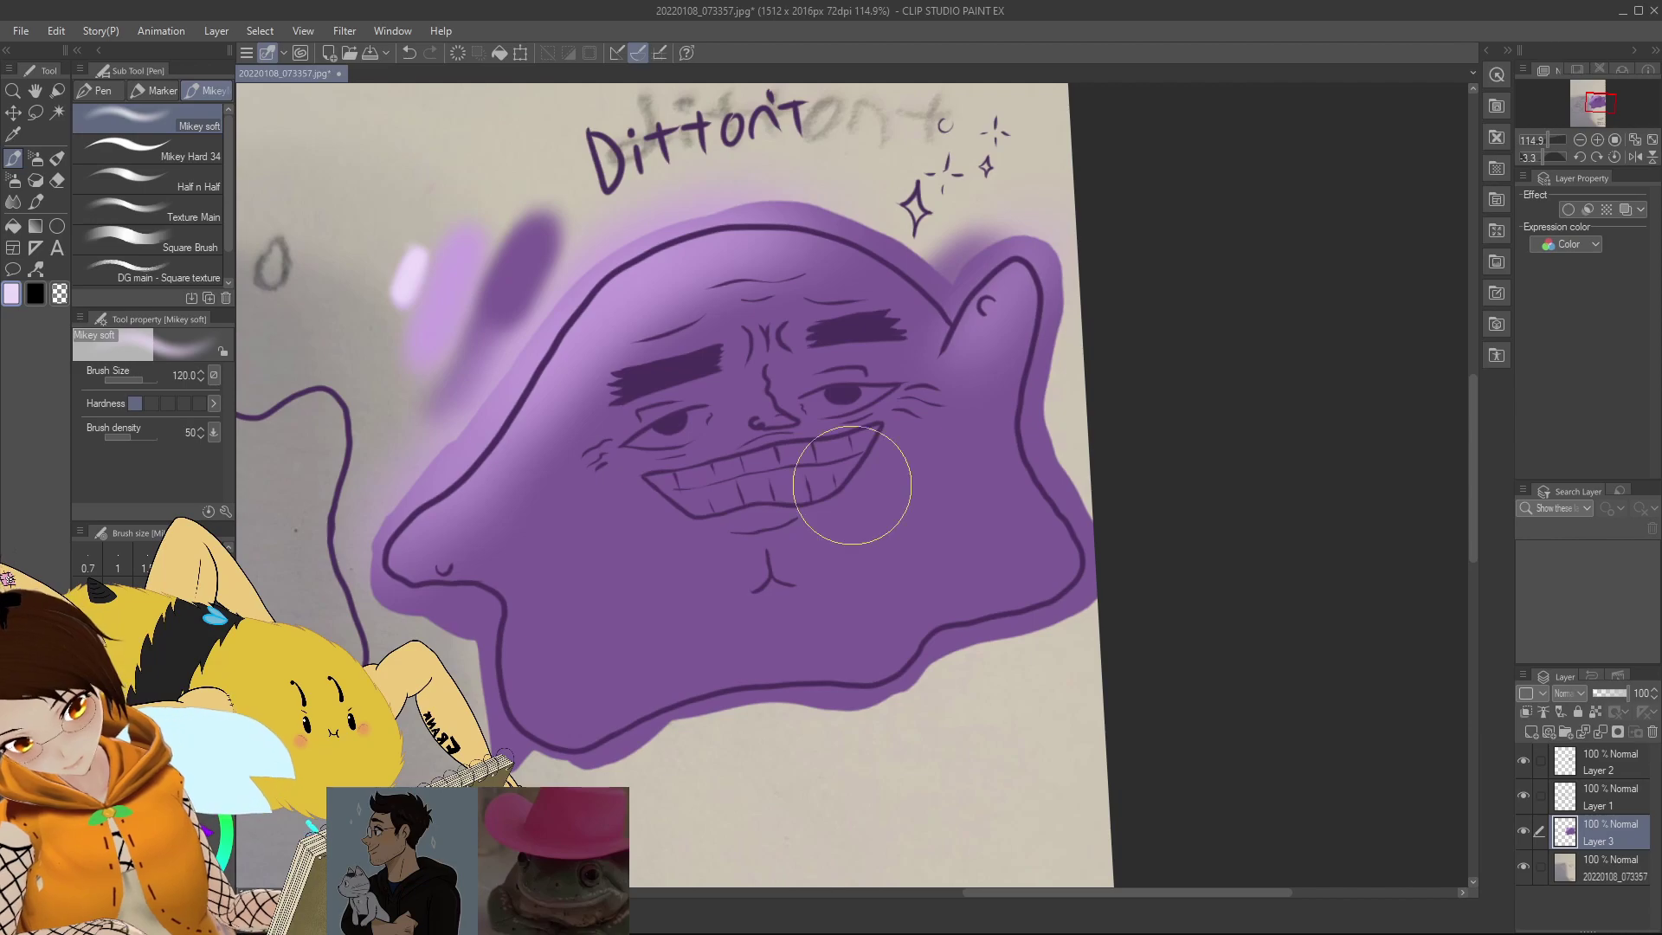
{"action": "mouse_move", "coordinate": [683, 182]}
{"action": "left_mouse_down"}
{"action": "mouse_move", "coordinate": [570, 288]}
{"action": "mouse_move", "coordinate": [396, 541]}
{"action": "left_mouse_up"}
{"action": "key", "text": "ctrl+z"}
{"action": "key", "text": "bracketleft"}
{"action": "key", "text": "bracketleft"}
{"action": "key", "text": "bracketleft"}
{"action": "key", "text": "bracketleft"}
{"action": "key", "text": "bracketleft"}
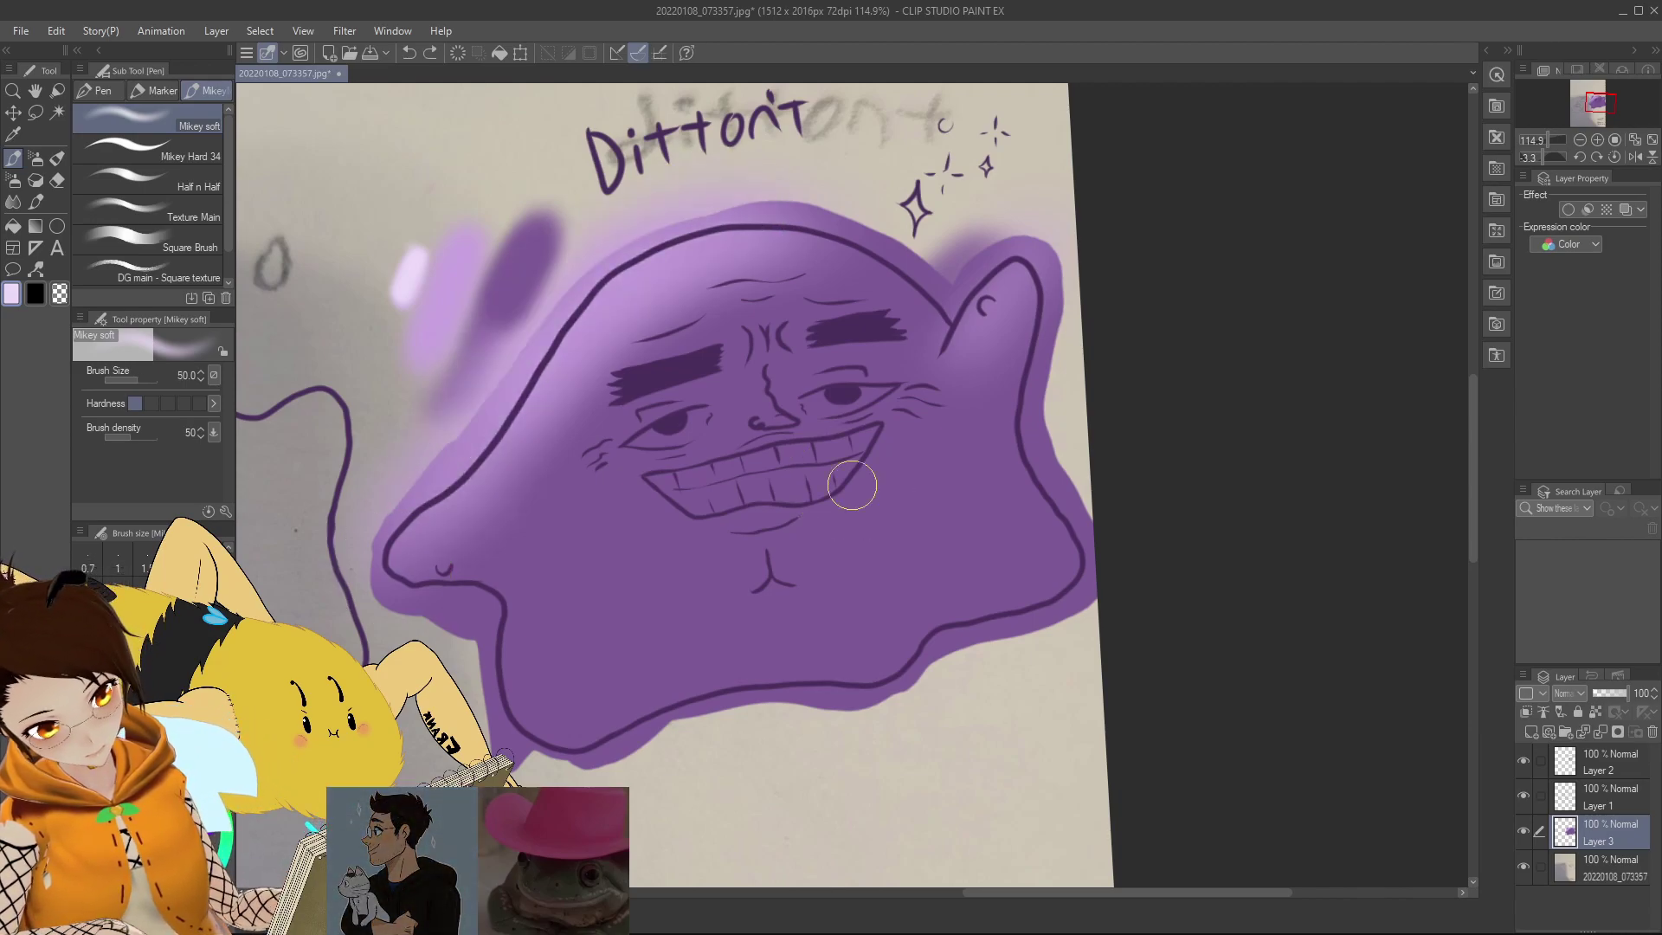
{"action": "mouse_move", "coordinate": [746, 215]}
{"action": "left_mouse_down"}
{"action": "mouse_move", "coordinate": [612, 267]}
{"action": "mouse_move", "coordinate": [535, 344]}
{"action": "mouse_move", "coordinate": [424, 512]}
{"action": "mouse_move", "coordinate": [374, 543]}
{"action": "left_mouse_up"}
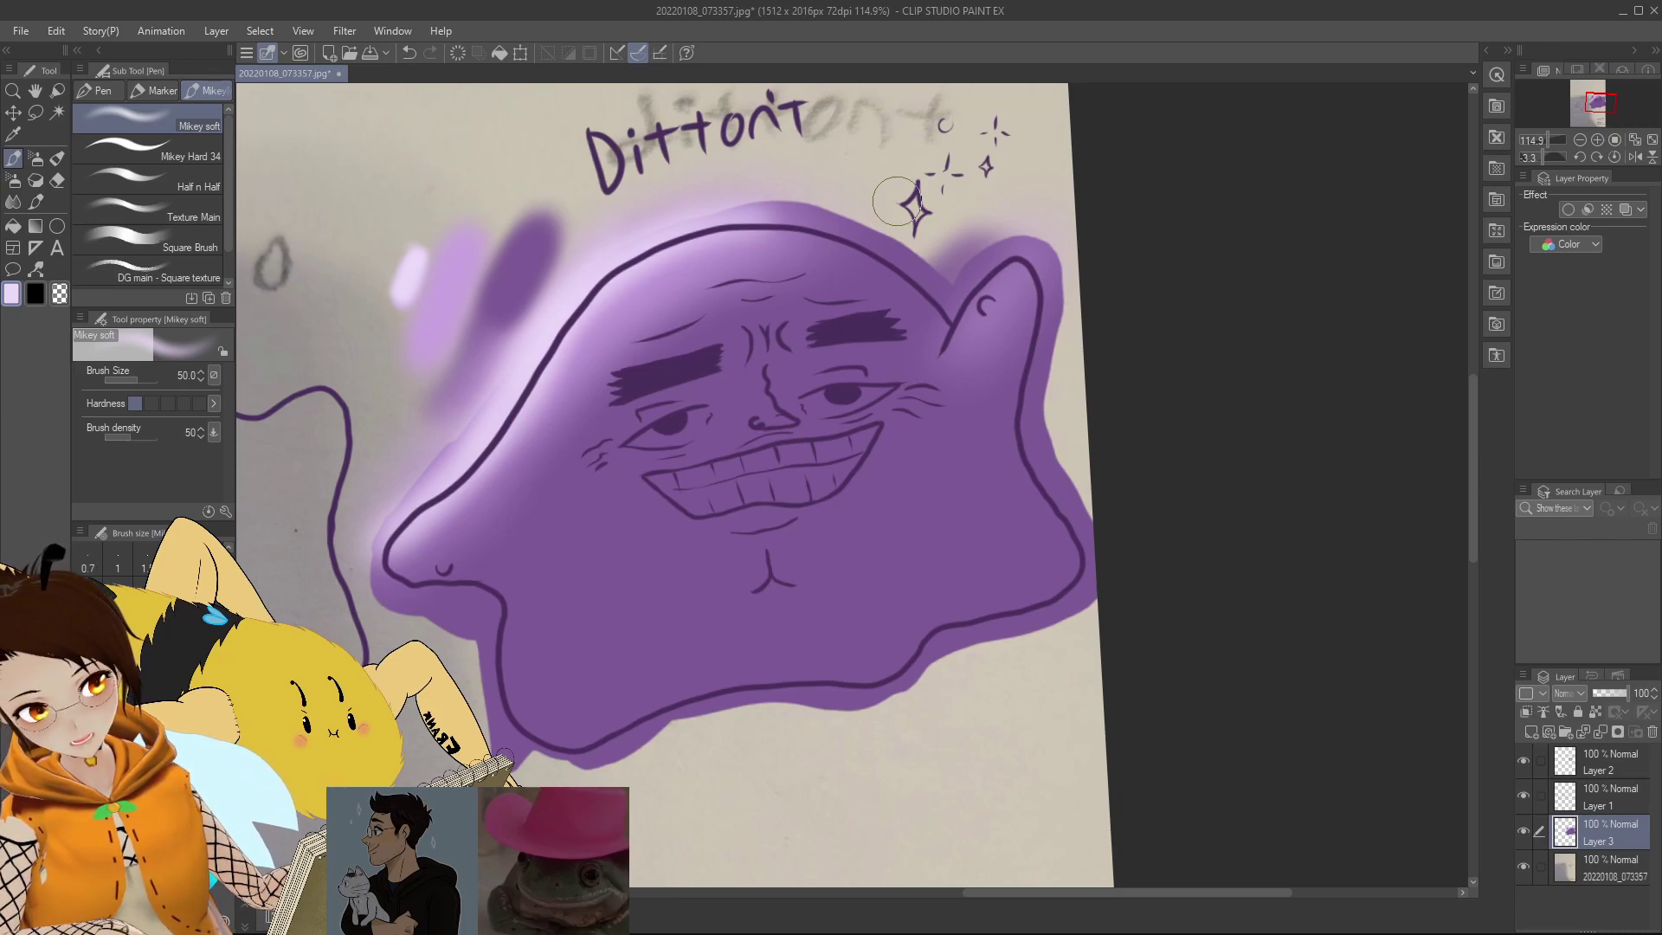
Step: Write a pale lavender note starting with "fishin" above the "sexy elmo" note using Mikey Hard 34 at size 15
{"action": "left_click_drag", "start_coordinate": [1595, 102], "coordinate": [1592, 112]}
{"action": "left_click", "coordinate": [164, 151]}
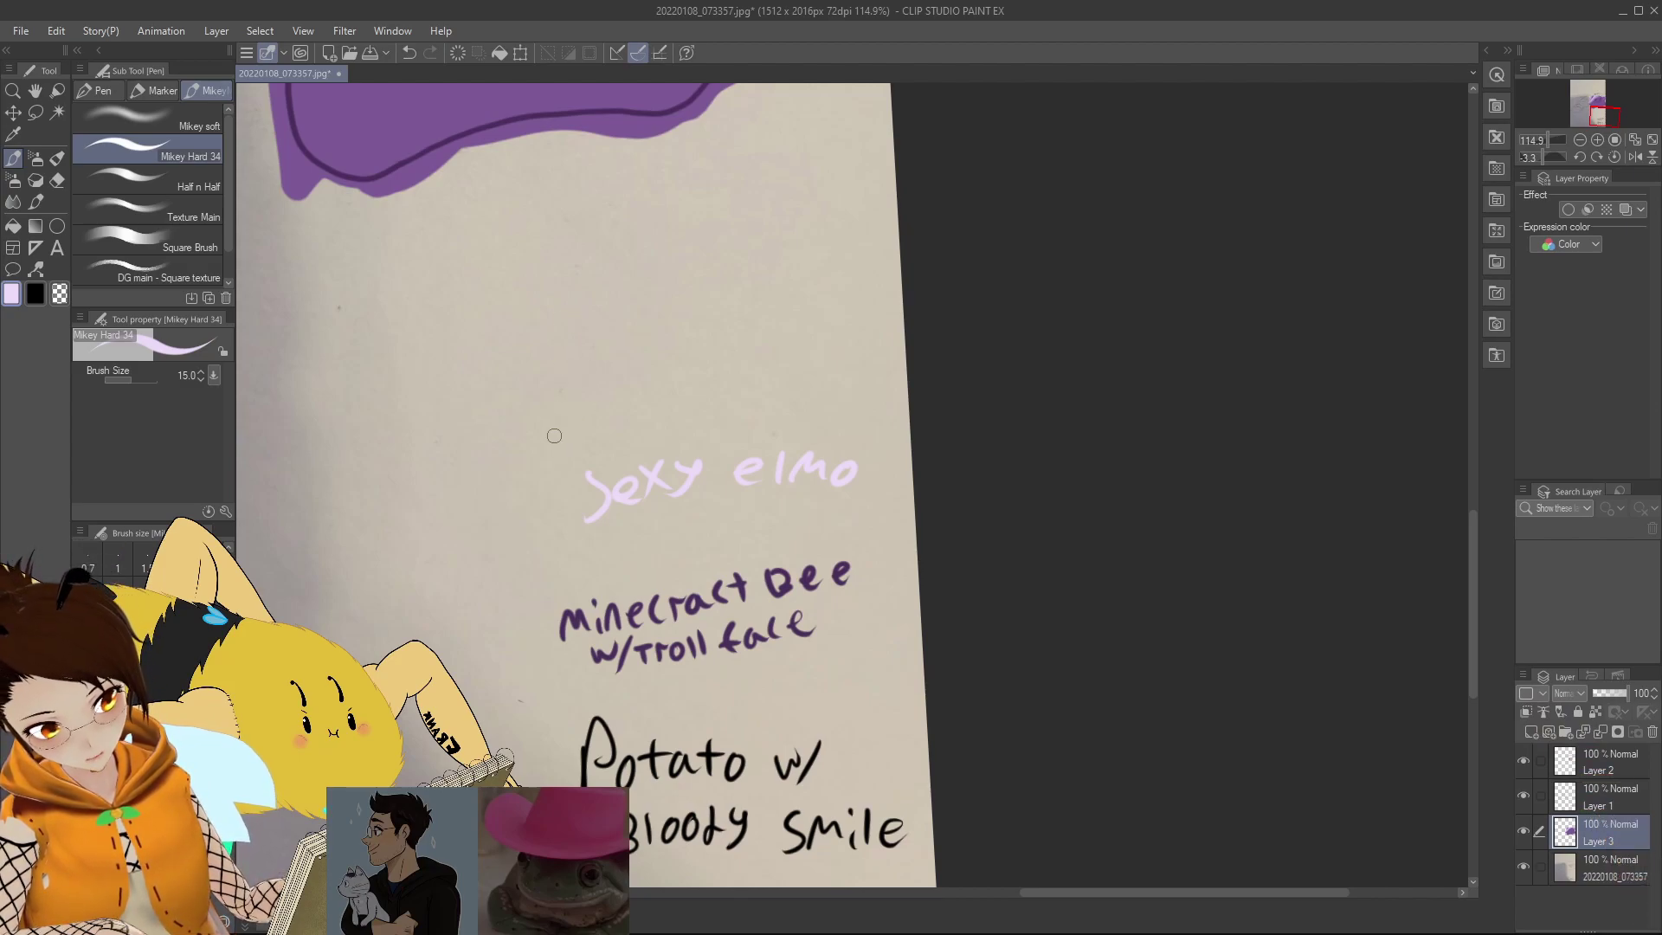
{"action": "left_click_drag", "start_coordinate": [578, 378], "coordinate": [577, 396]}
{"action": "left_click_drag", "start_coordinate": [566, 372], "coordinate": [704, 372]}
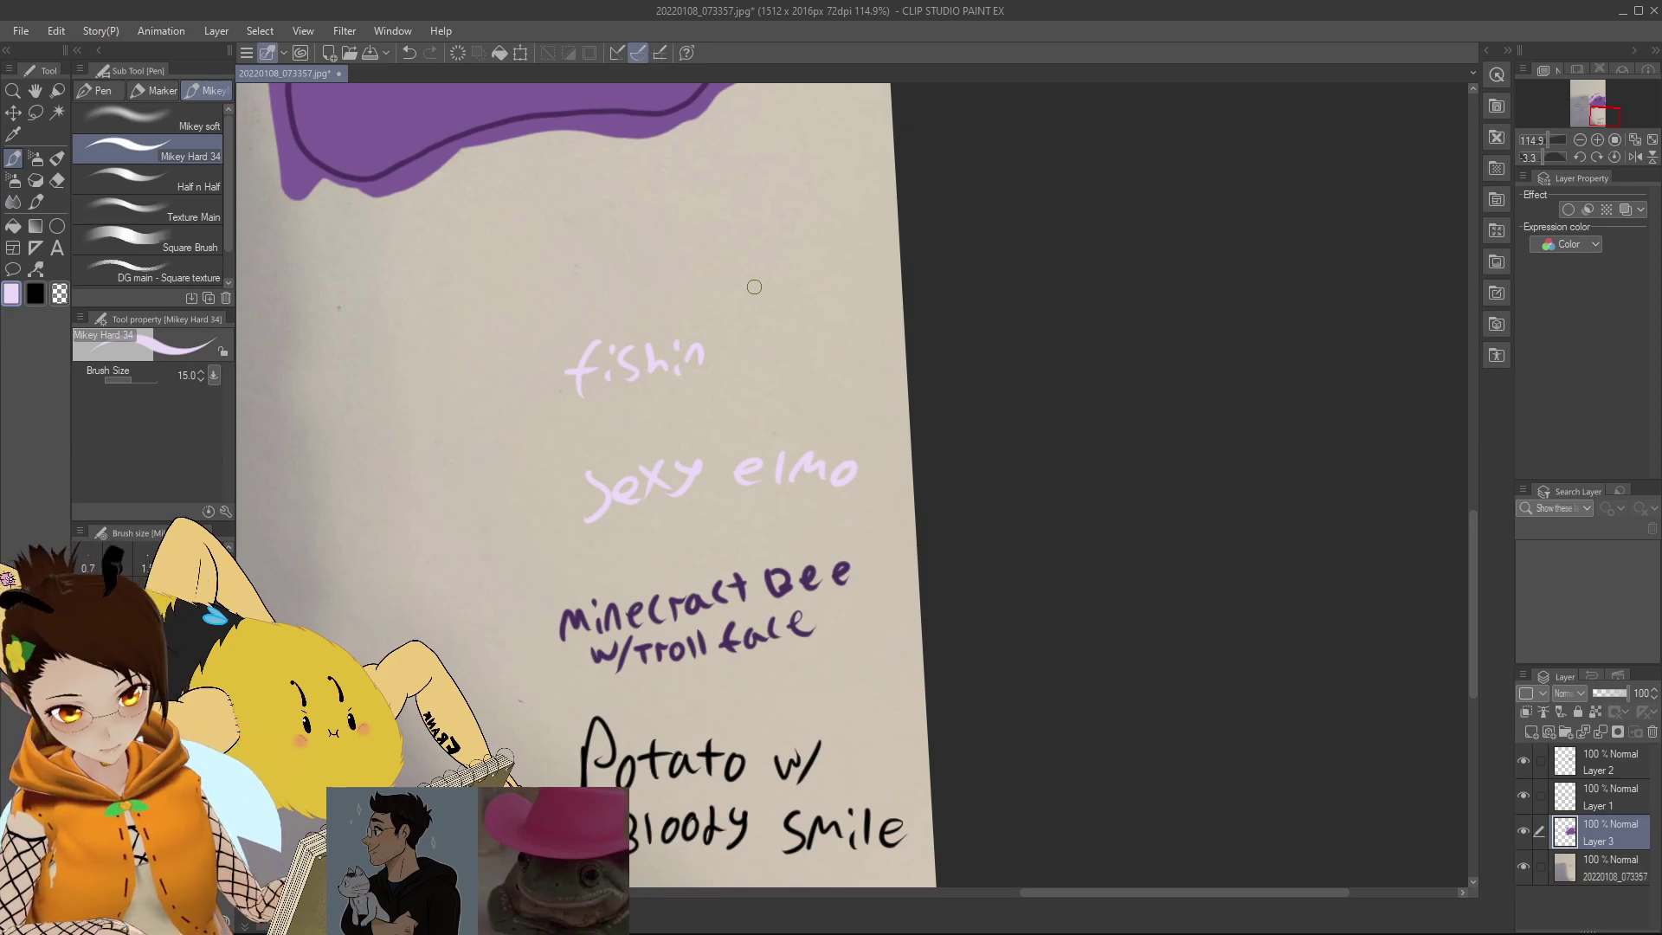
{"action": "left_click_drag", "start_coordinate": [729, 355], "coordinate": [829, 363]}
{"action": "mouse_move", "coordinate": [852, 351]}
{"action": "left_mouse_down"}
{"action": "mouse_move", "coordinate": [853, 366]}
{"action": "mouse_move", "coordinate": [855, 352]}
{"action": "left_mouse_up"}
{"action": "mouse_move", "coordinate": [984, 276]}
{"action": "left_mouse_down"}
{"action": "mouse_move", "coordinate": [995, 527]}
{"action": "mouse_move", "coordinate": [956, 458]}
{"action": "left_mouse_up"}
{"action": "mouse_move", "coordinate": [803, 493]}
{"action": "left_mouse_down"}
{"action": "mouse_move", "coordinate": [554, 493]}
{"action": "mouse_move", "coordinate": [881, 557]}
{"action": "mouse_move", "coordinate": [800, 490]}
{"action": "left_mouse_up"}
{"action": "left_click_drag", "start_coordinate": [1623, 108], "coordinate": [1598, 107]}
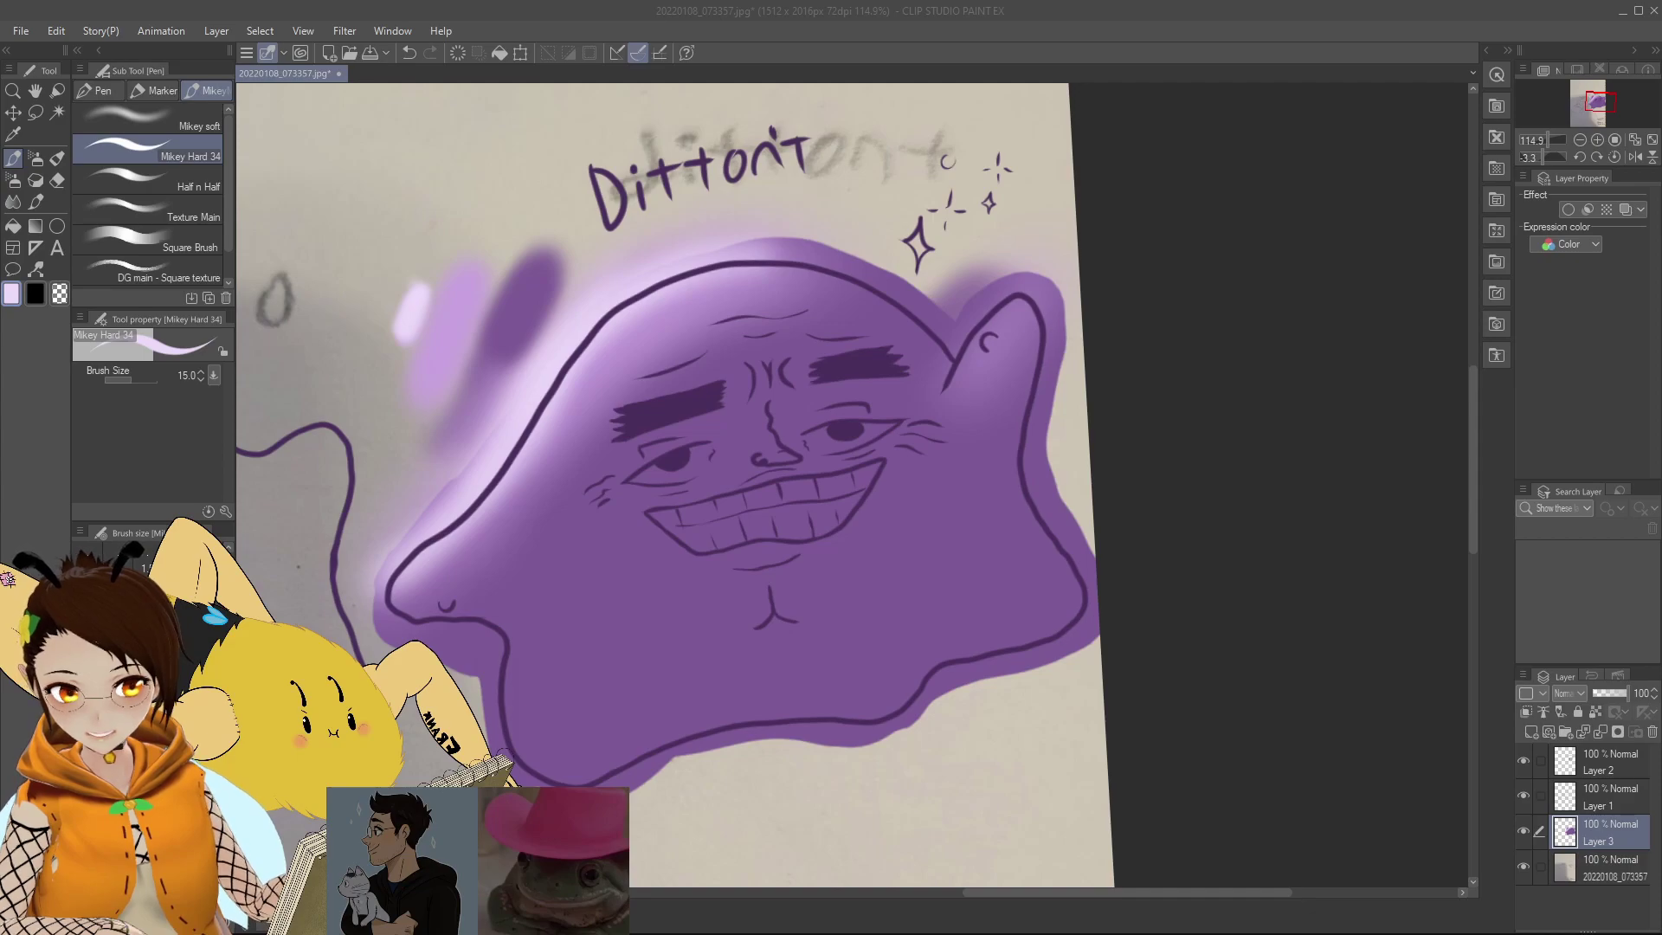
Step: Look at the Minecraft bee reference image in the chat window and return to the drawing
{"action": "left_click_drag", "start_coordinate": [0, 13], "coordinate": [485, 13]}
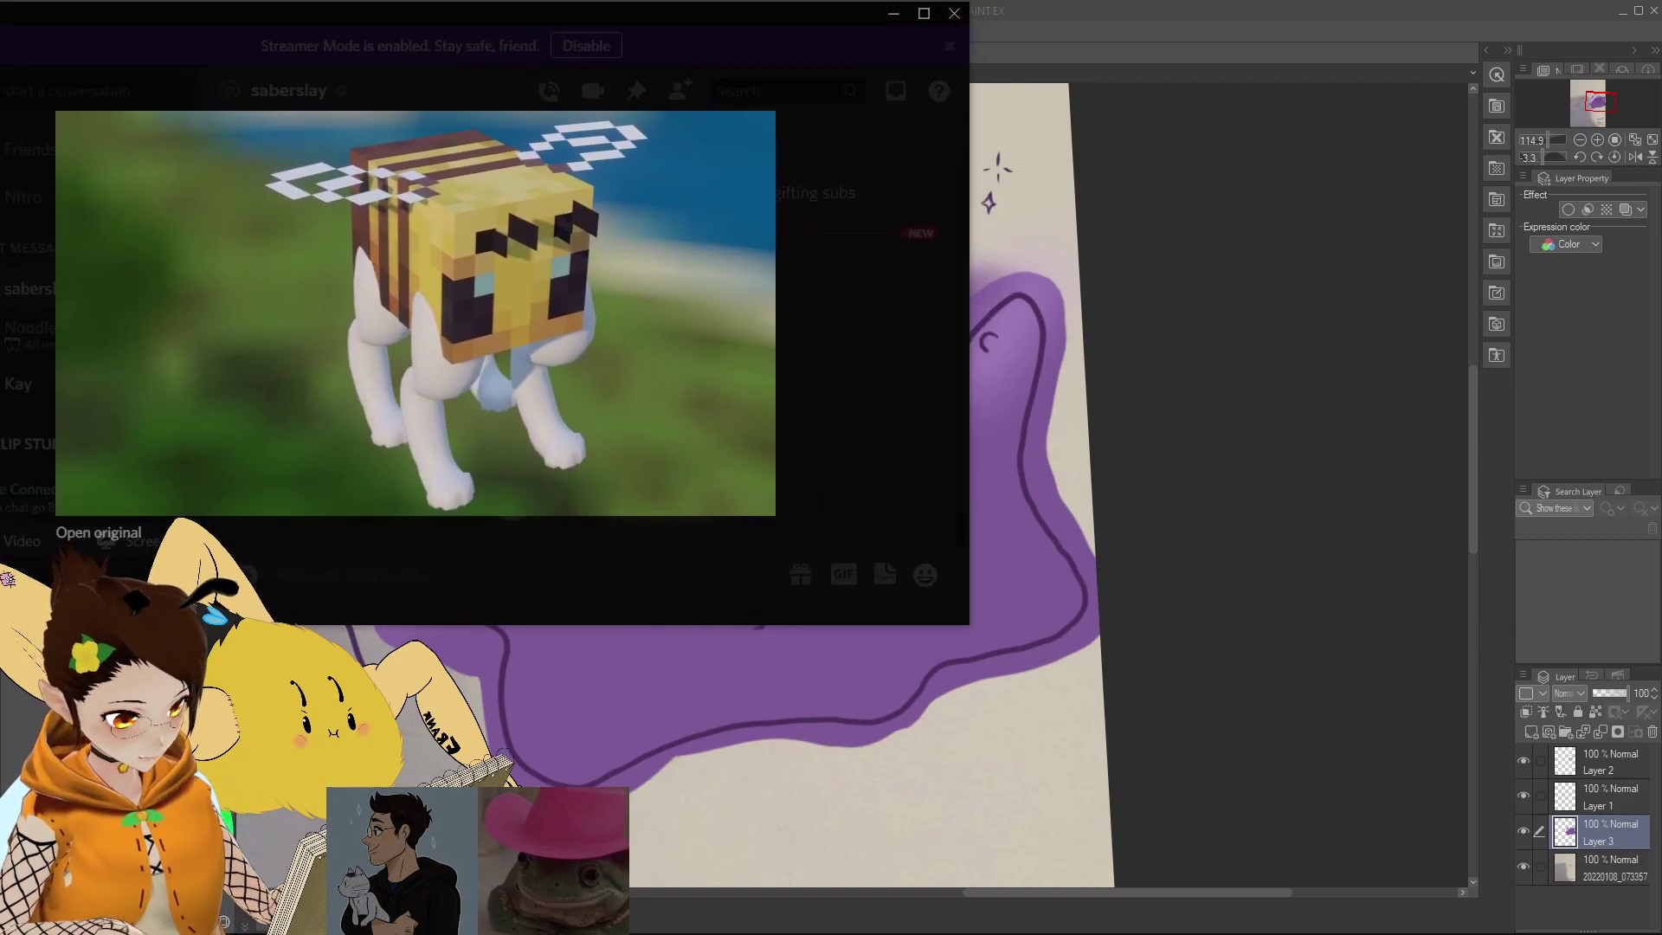
{"action": "key", "text": "alt+Tab"}
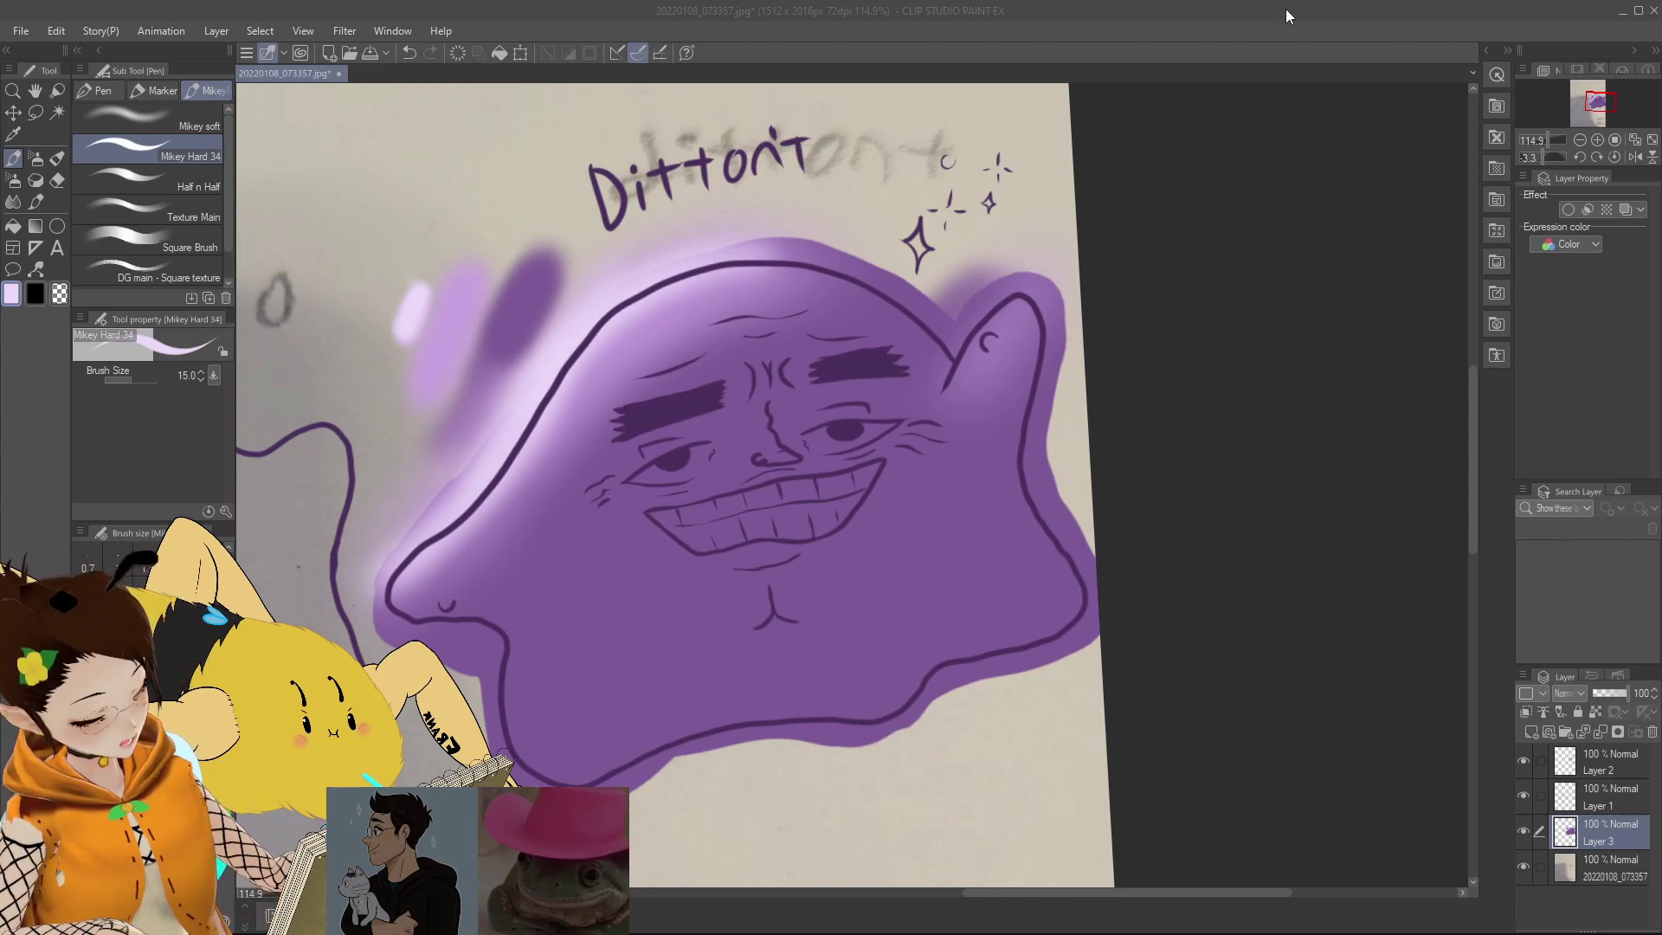
Step: Add two thin lavender marks on the neighbouring blob and highlight the raised arm's edge with the soft brush at size 17
{"action": "left_click_drag", "start_coordinate": [303, 457], "coordinate": [314, 474]}
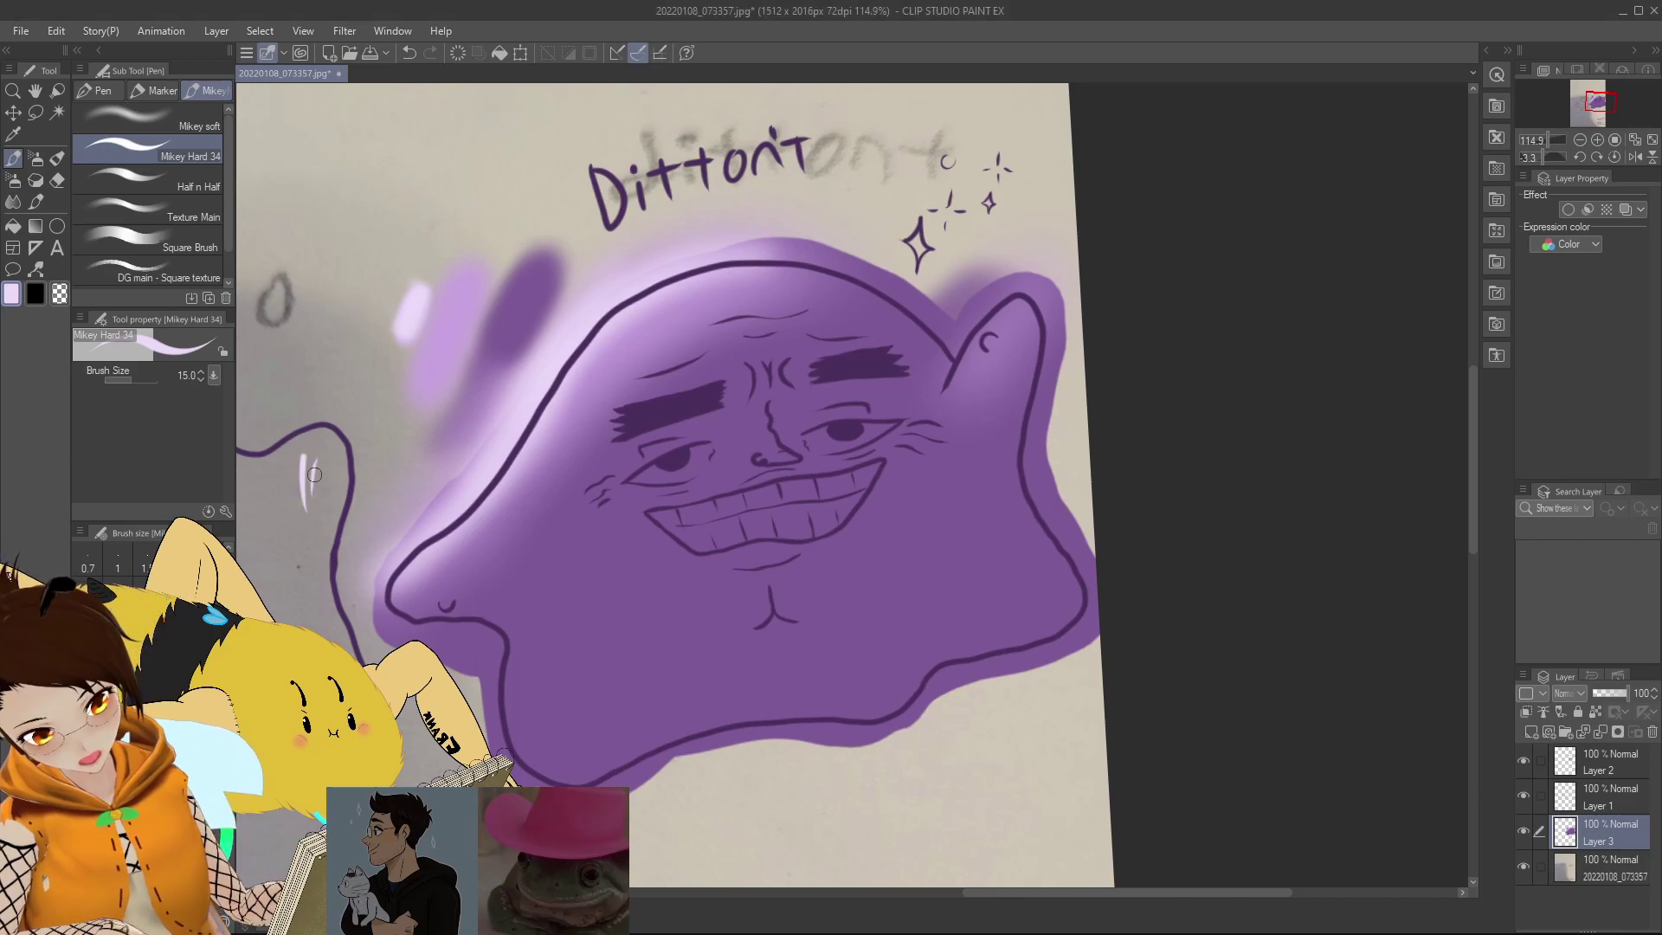
{"action": "left_click", "coordinate": [143, 114]}
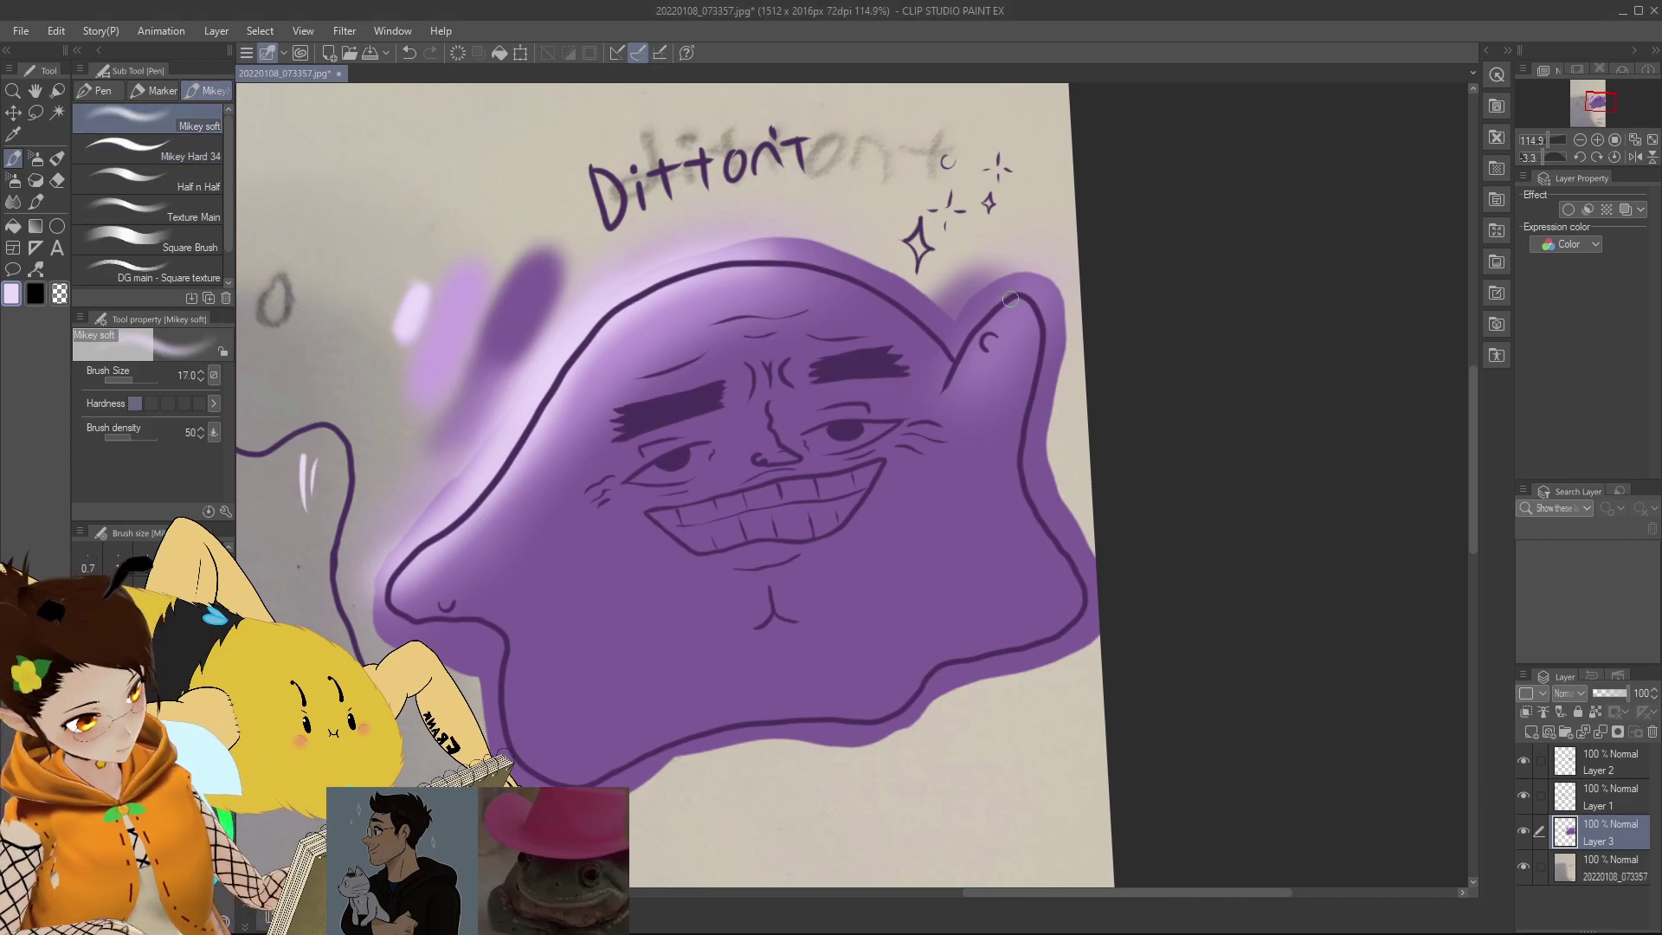
{"action": "left_click_drag", "start_coordinate": [1008, 302], "coordinate": [1017, 300]}
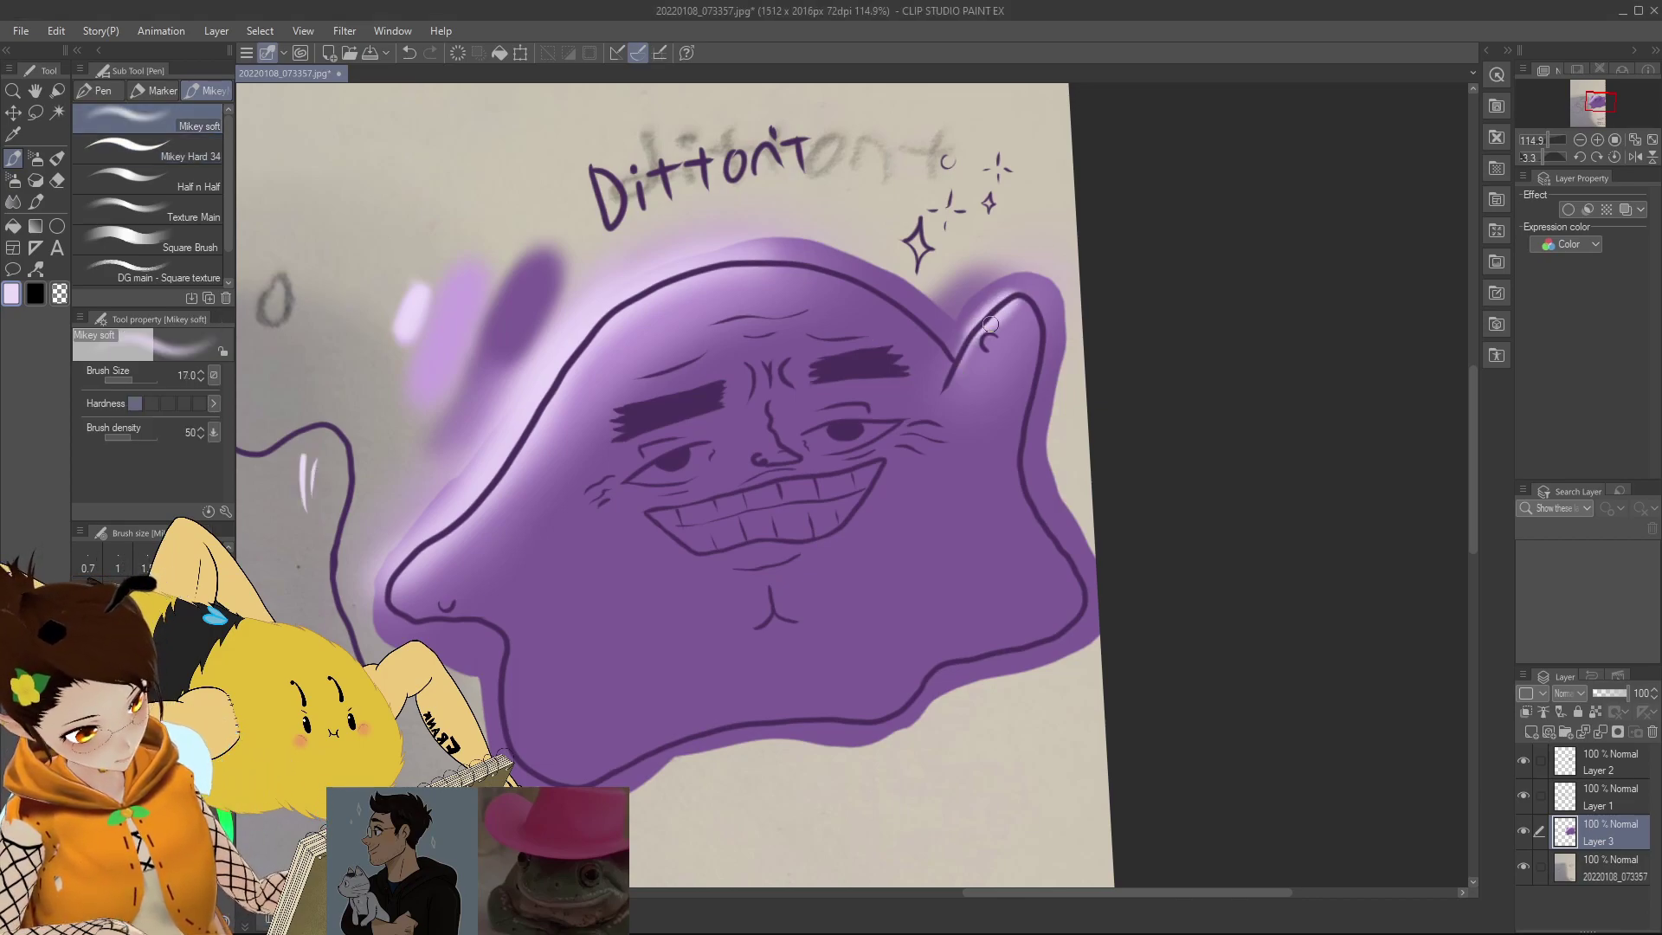
Step: Sample the medium purple swatch and softly shade along the forehead wrinkles with the Mikey soft brush at size 17
{"action": "left_click_drag", "start_coordinate": [1544, 137], "coordinate": [1553, 131]}
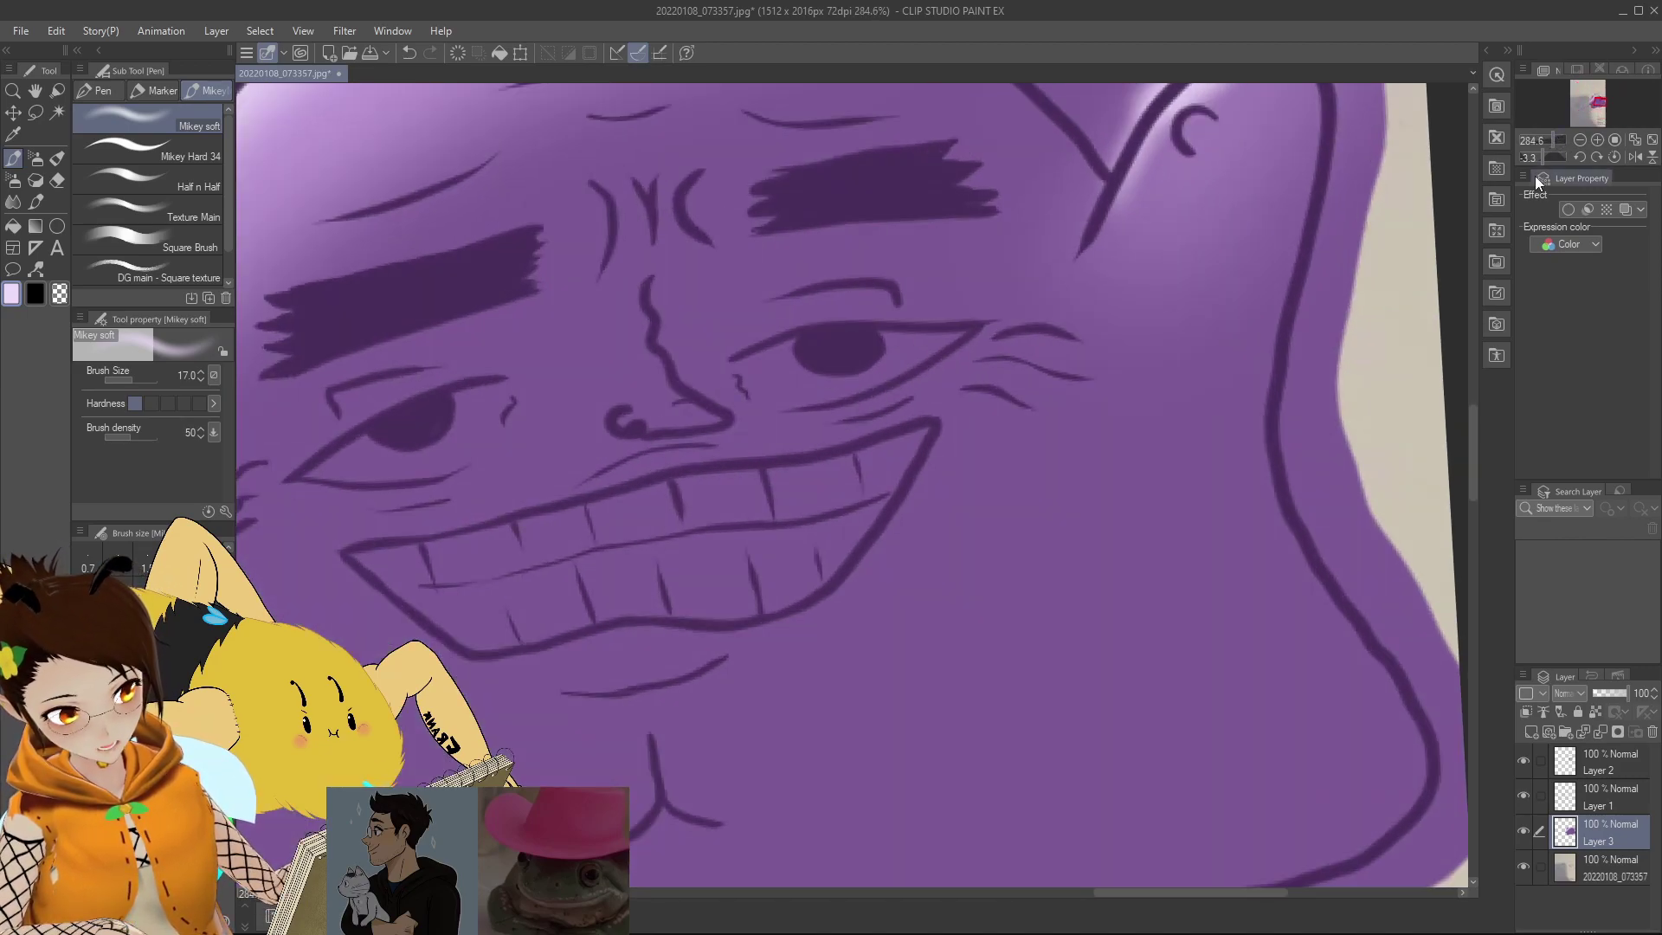
{"action": "left_click_drag", "start_coordinate": [1600, 104], "coordinate": [1599, 101]}
{"action": "mouse_move", "coordinate": [1545, 157]}
{"action": "left_mouse_down"}
{"action": "mouse_move", "coordinate": [1599, 100]}
{"action": "mouse_move", "coordinate": [1551, 133]}
{"action": "left_mouse_up"}
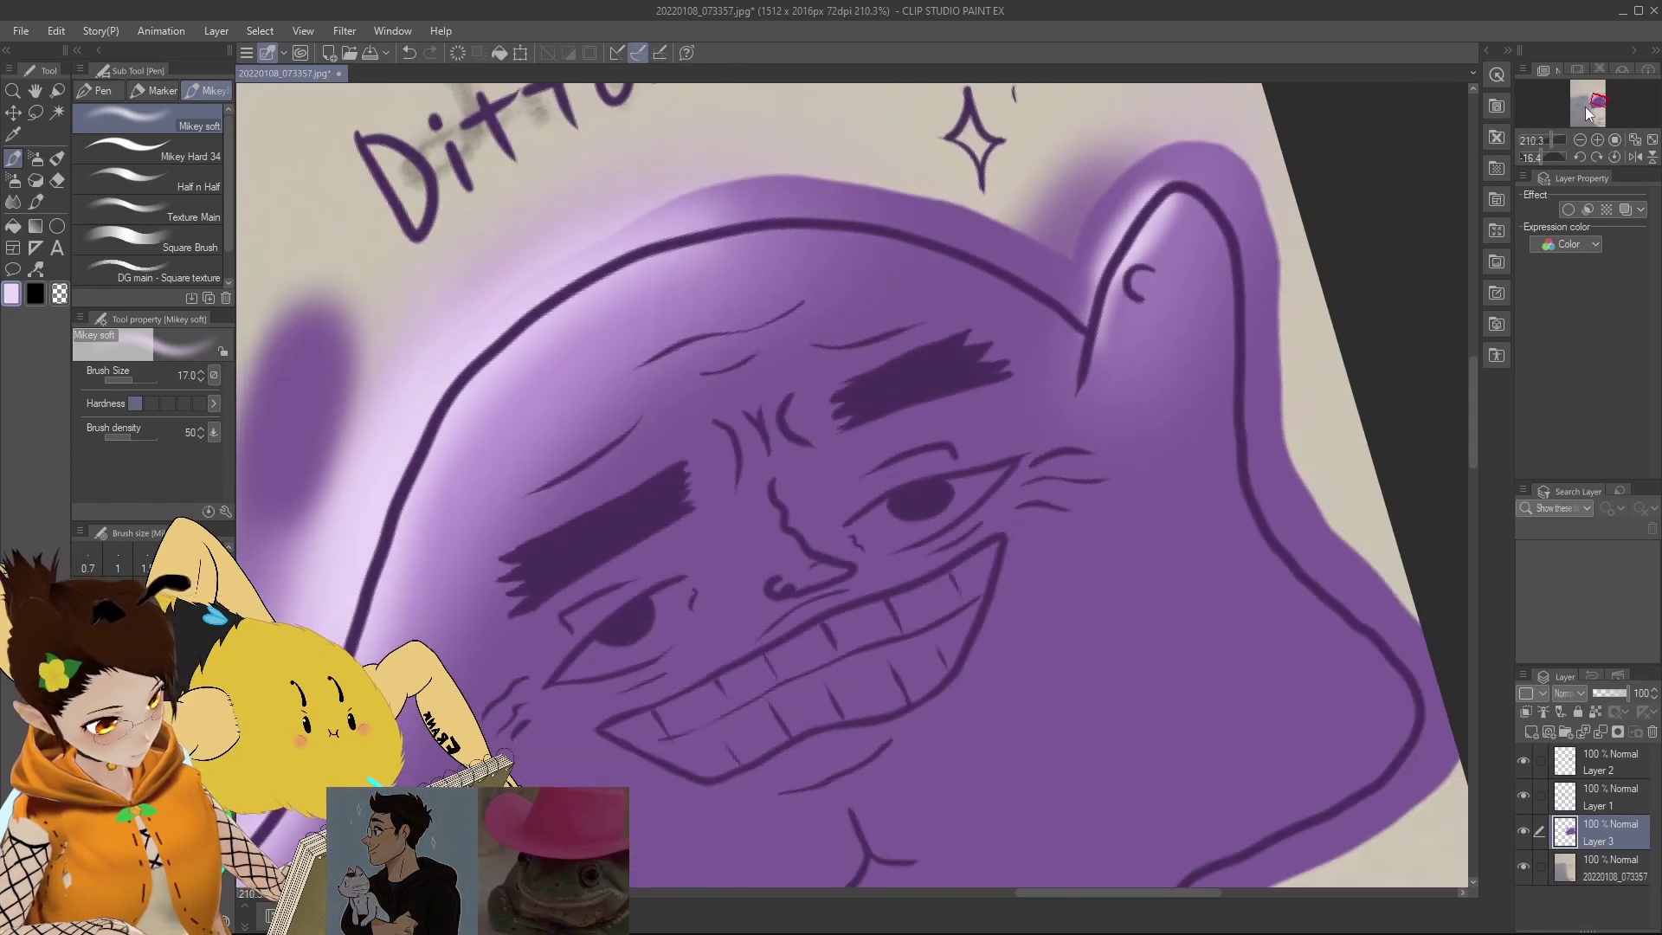
{"action": "left_click", "coordinate": [283, 383], "text": "alt"}
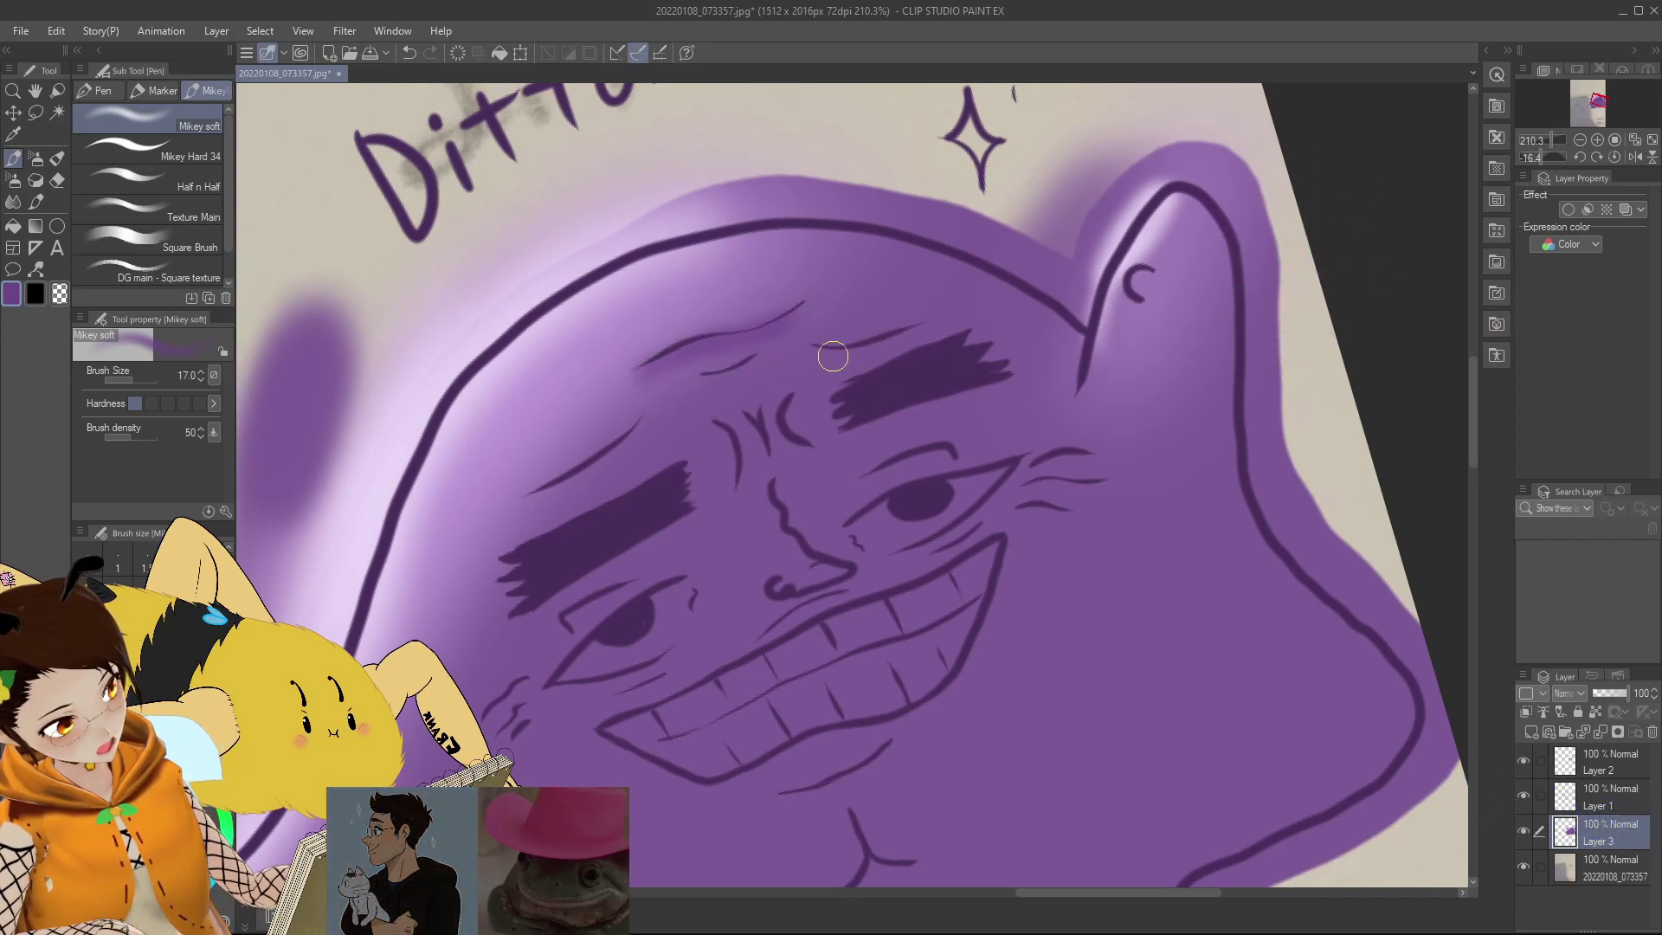
{"action": "left_click_drag", "start_coordinate": [928, 327], "coordinate": [828, 354]}
{"action": "left_click_drag", "start_coordinate": [638, 434], "coordinate": [530, 492]}
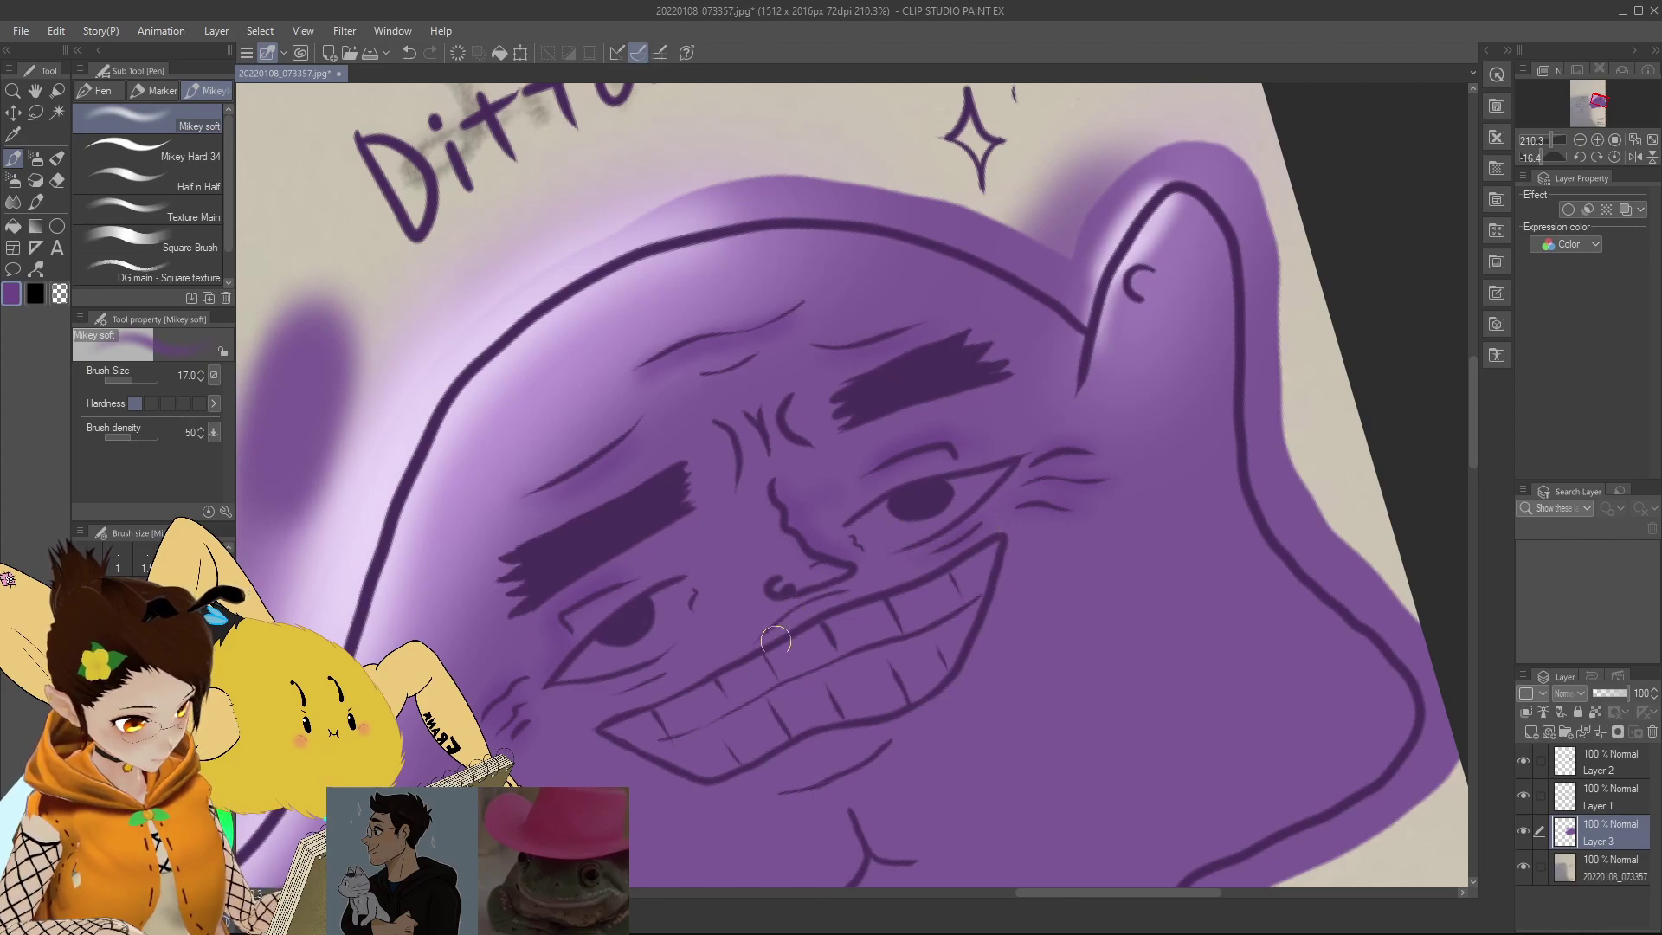
Step: Sample light purple from the head, paint highlights on the upper and lower lips, and trim the lower one with the body purple
{"action": "left_click", "coordinate": [554, 366], "text": "alt"}
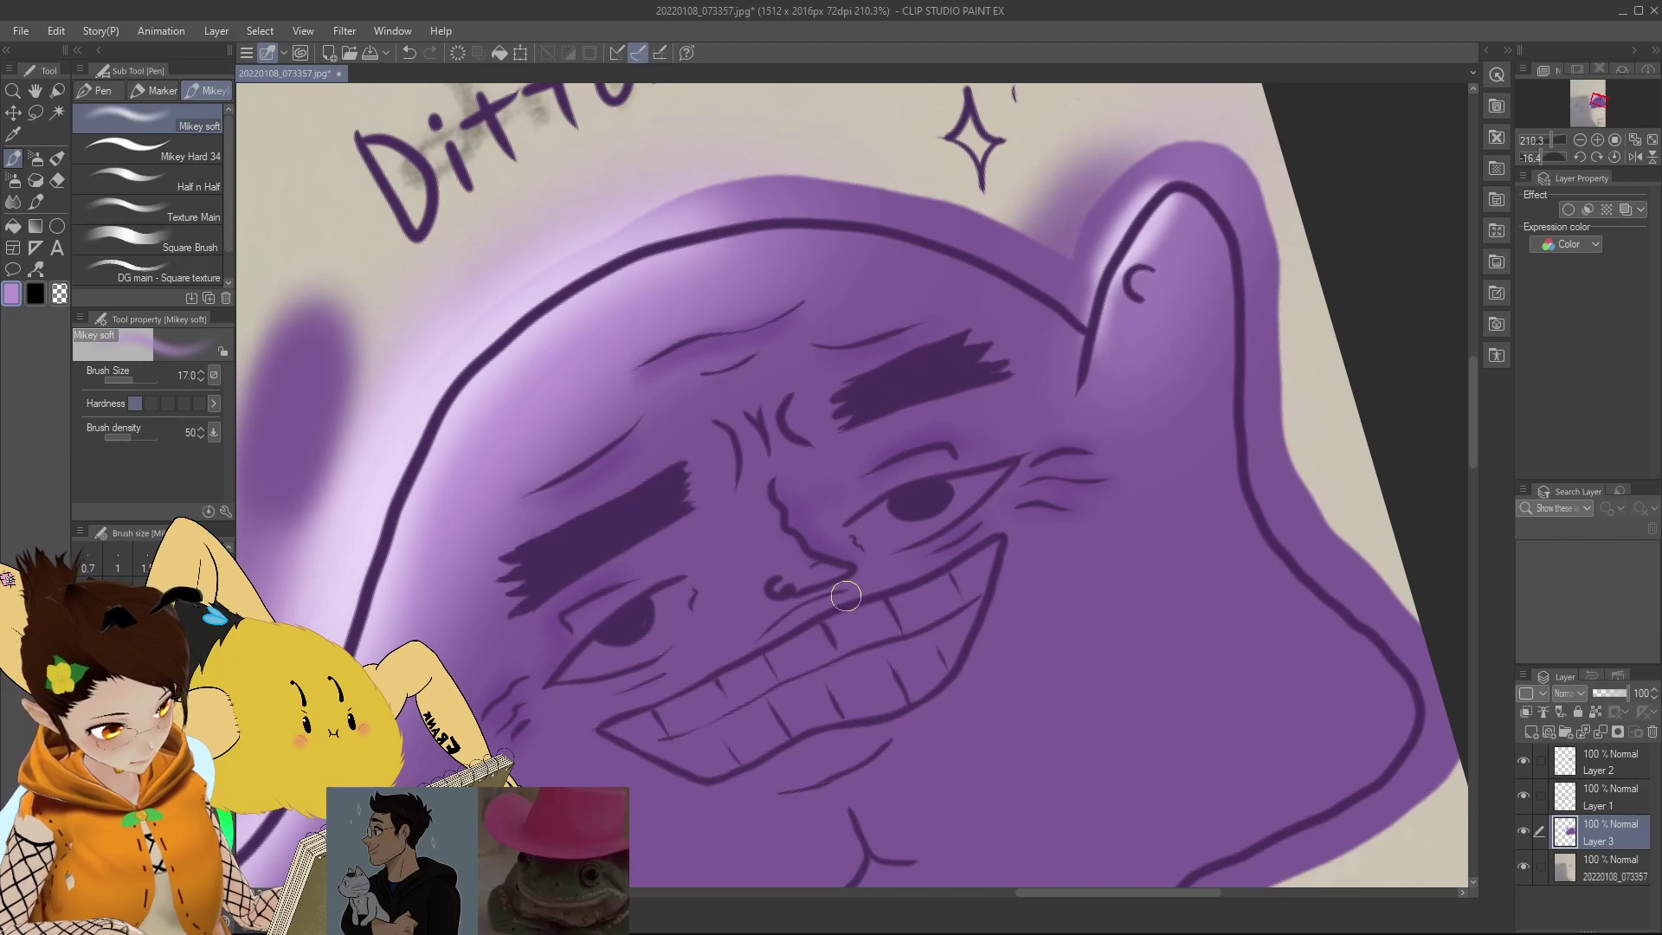
{"action": "left_click_drag", "start_coordinate": [818, 609], "coordinate": [891, 580]}
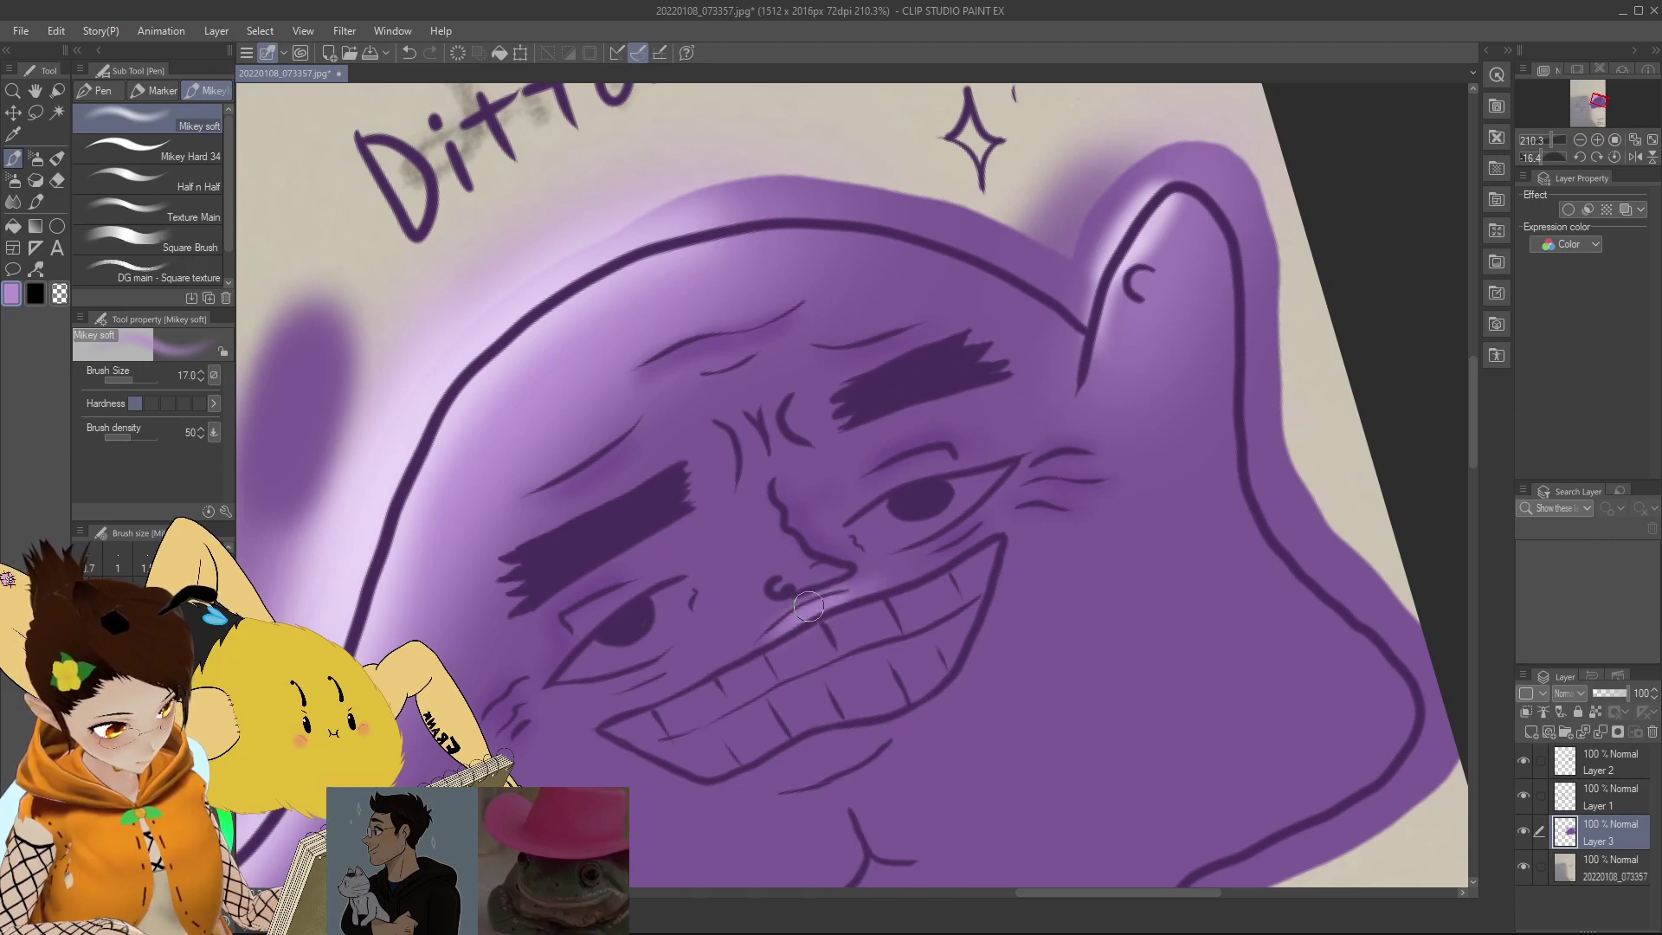
{"action": "mouse_move", "coordinate": [766, 775]}
{"action": "left_mouse_down"}
{"action": "mouse_move", "coordinate": [884, 721]}
{"action": "mouse_move", "coordinate": [764, 766]}
{"action": "mouse_move", "coordinate": [854, 762]}
{"action": "mouse_move", "coordinate": [891, 734]}
{"action": "left_mouse_up"}
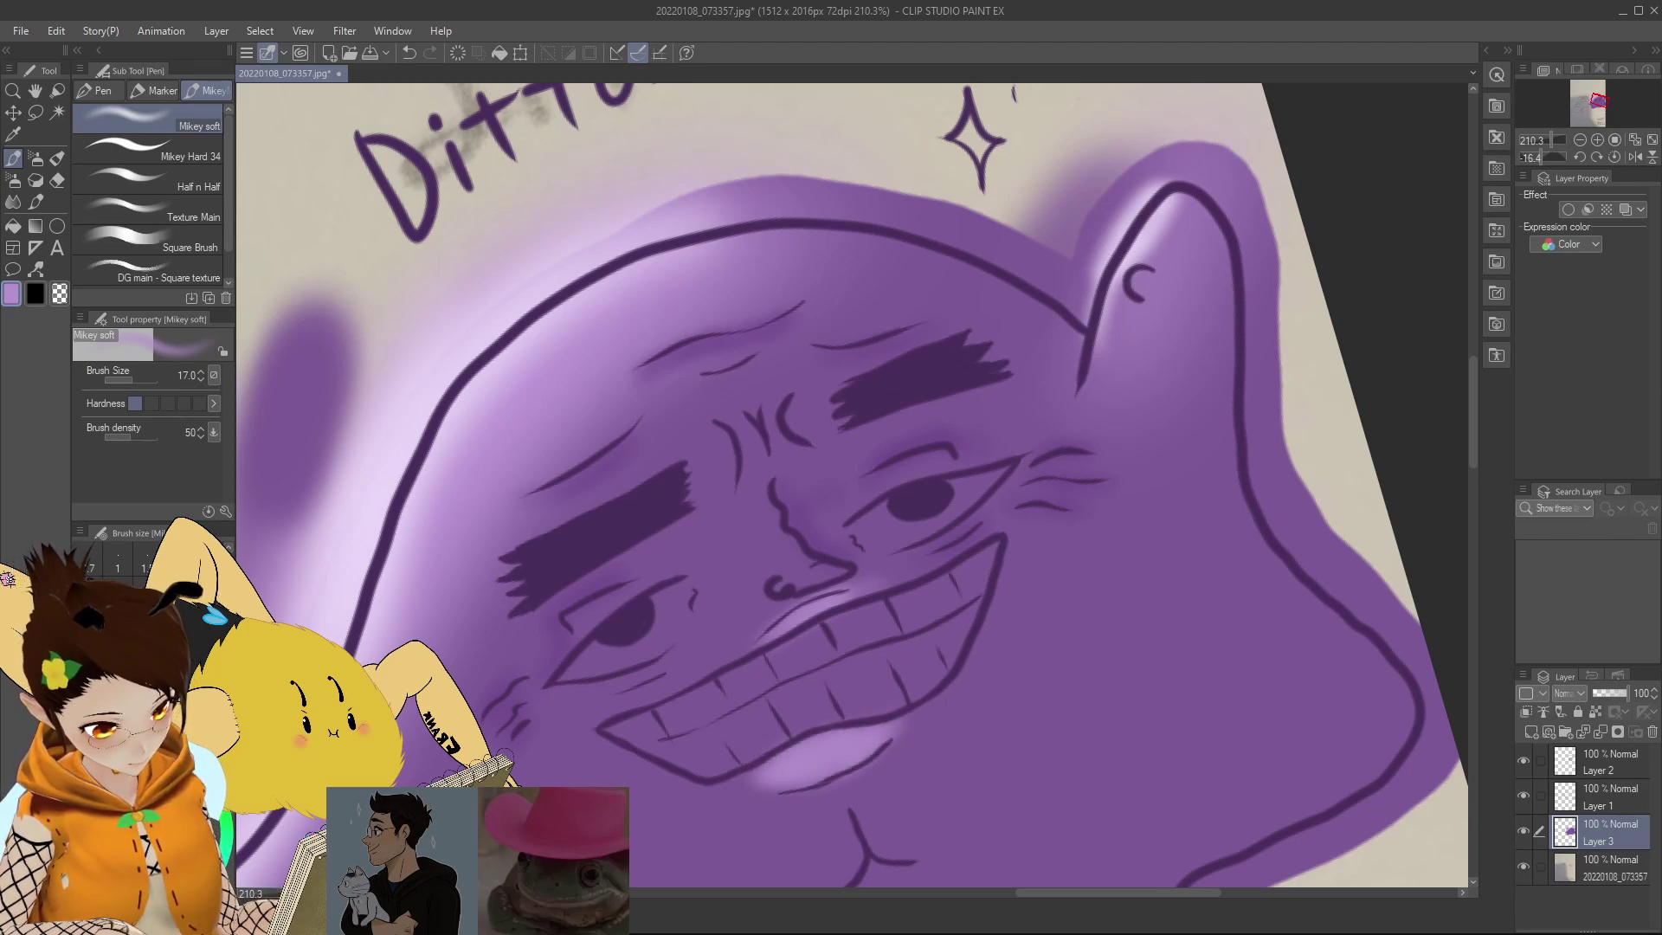
{"action": "left_click", "coordinate": [1121, 666], "text": "alt"}
{"action": "left_click_drag", "start_coordinate": [896, 747], "coordinate": [906, 727]}
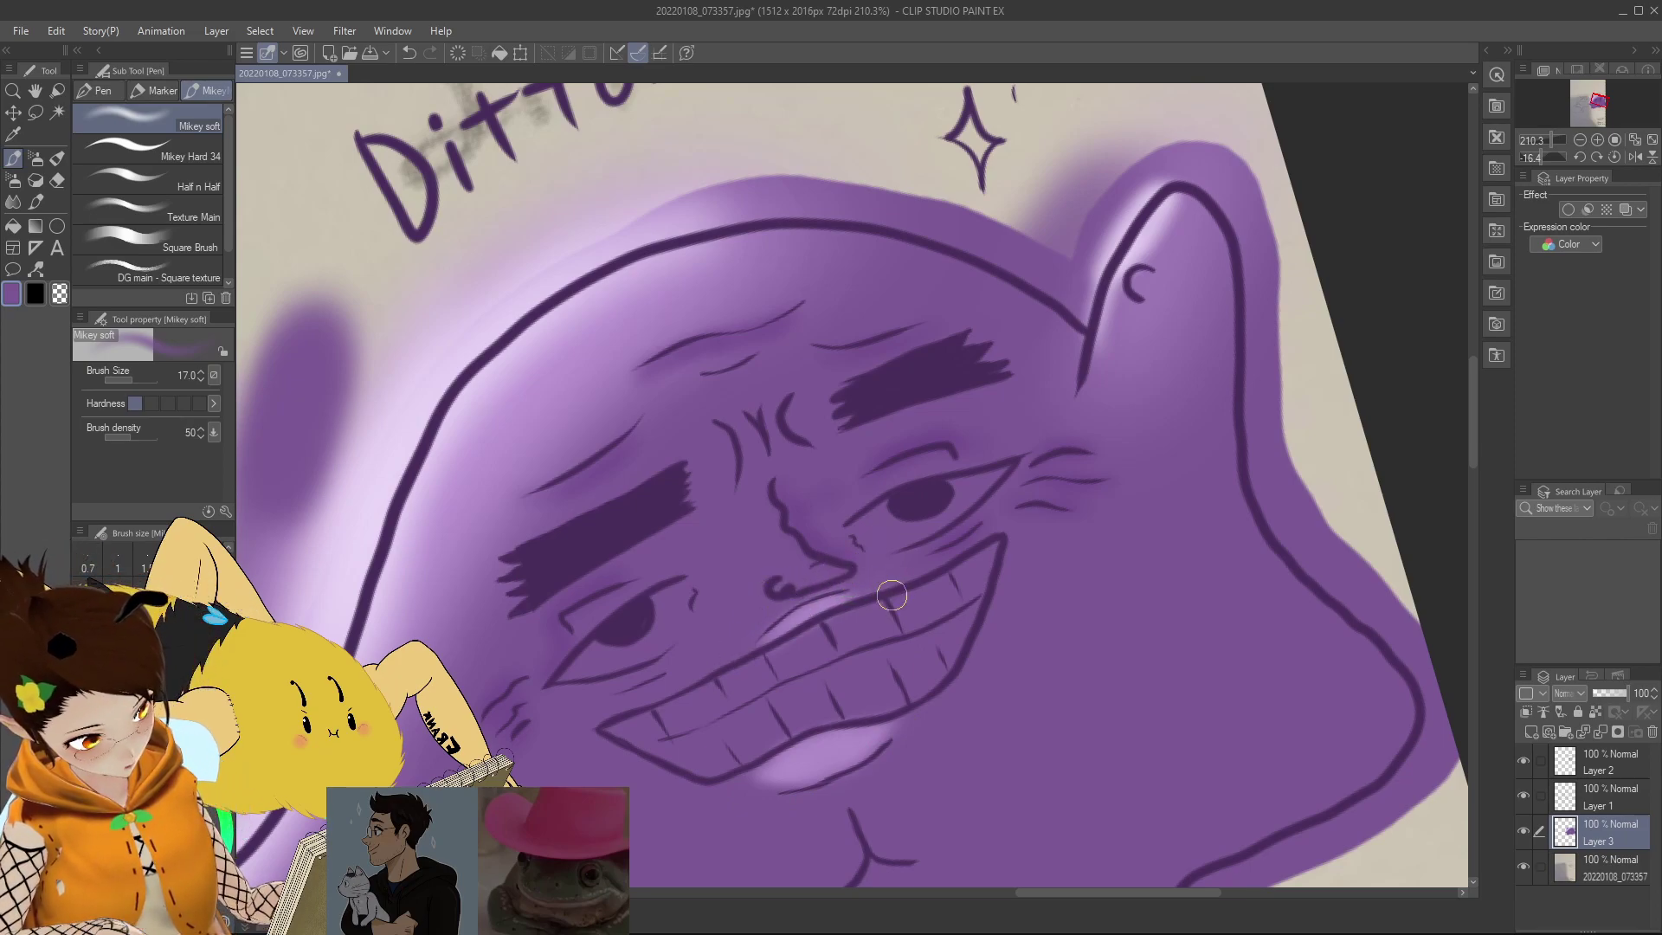
Step: Paint over the light purple highlights on both lips with medium purple using the soft brush at size 17
{"action": "scroll", "coordinate": [760, 790], "scroll_direction": "down", "scroll_amount": 3}
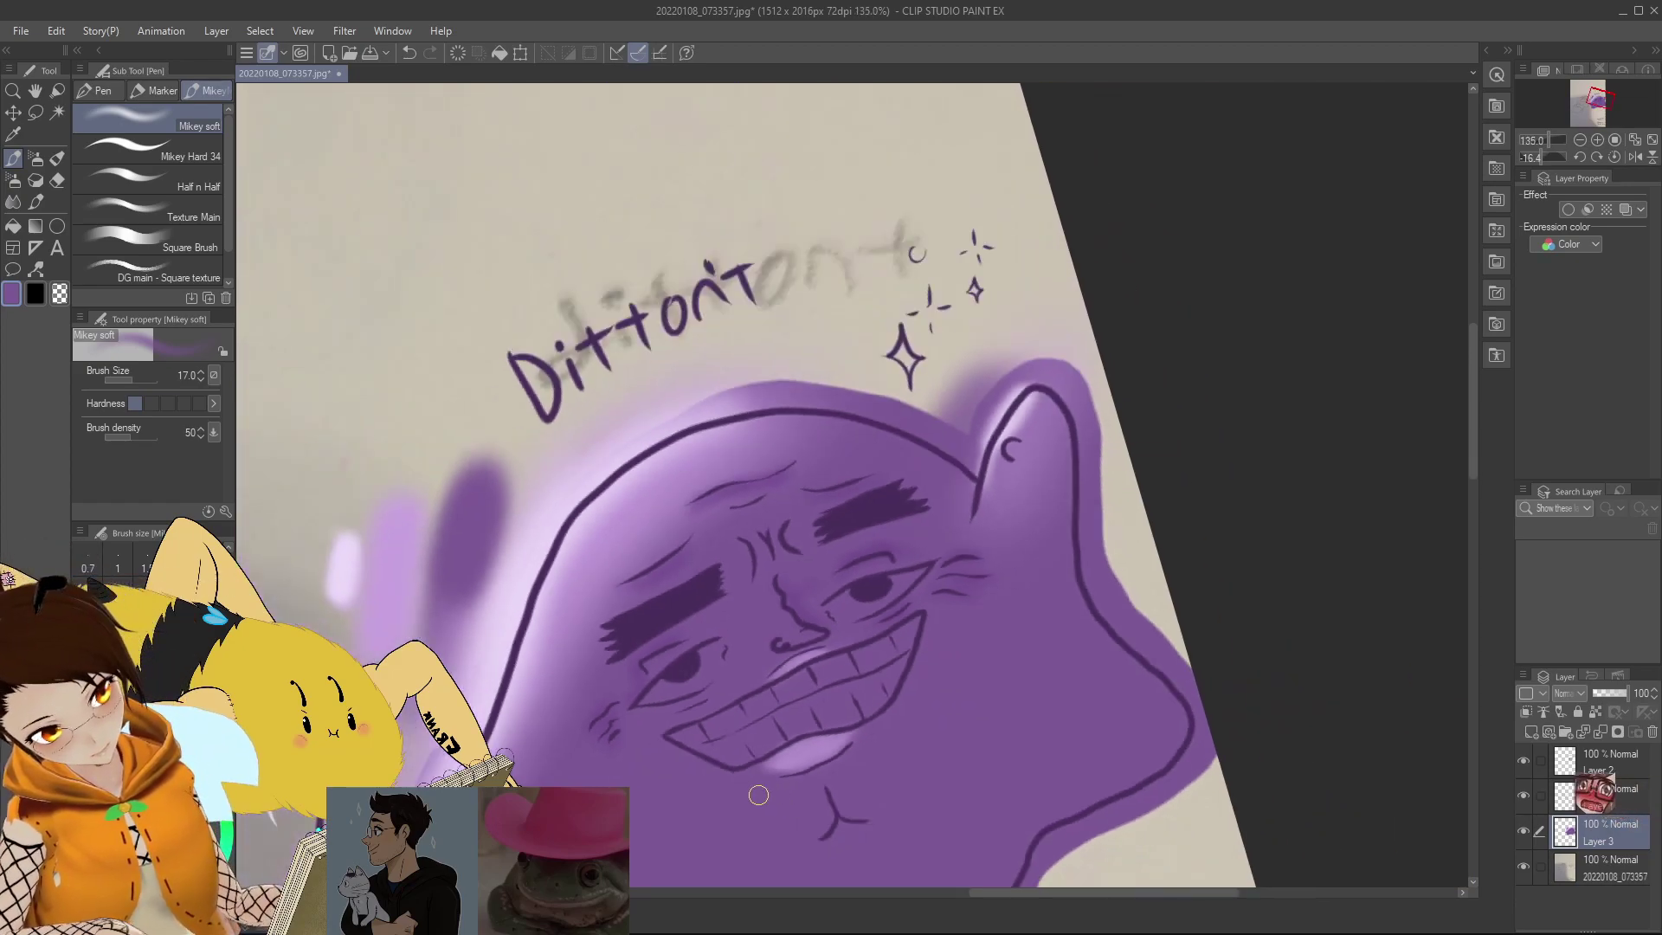
{"action": "scroll", "coordinate": [770, 792], "scroll_direction": "up", "scroll_amount": 2}
{"action": "scroll", "coordinate": [860, 760], "scroll_direction": "up", "scroll_amount": 1}
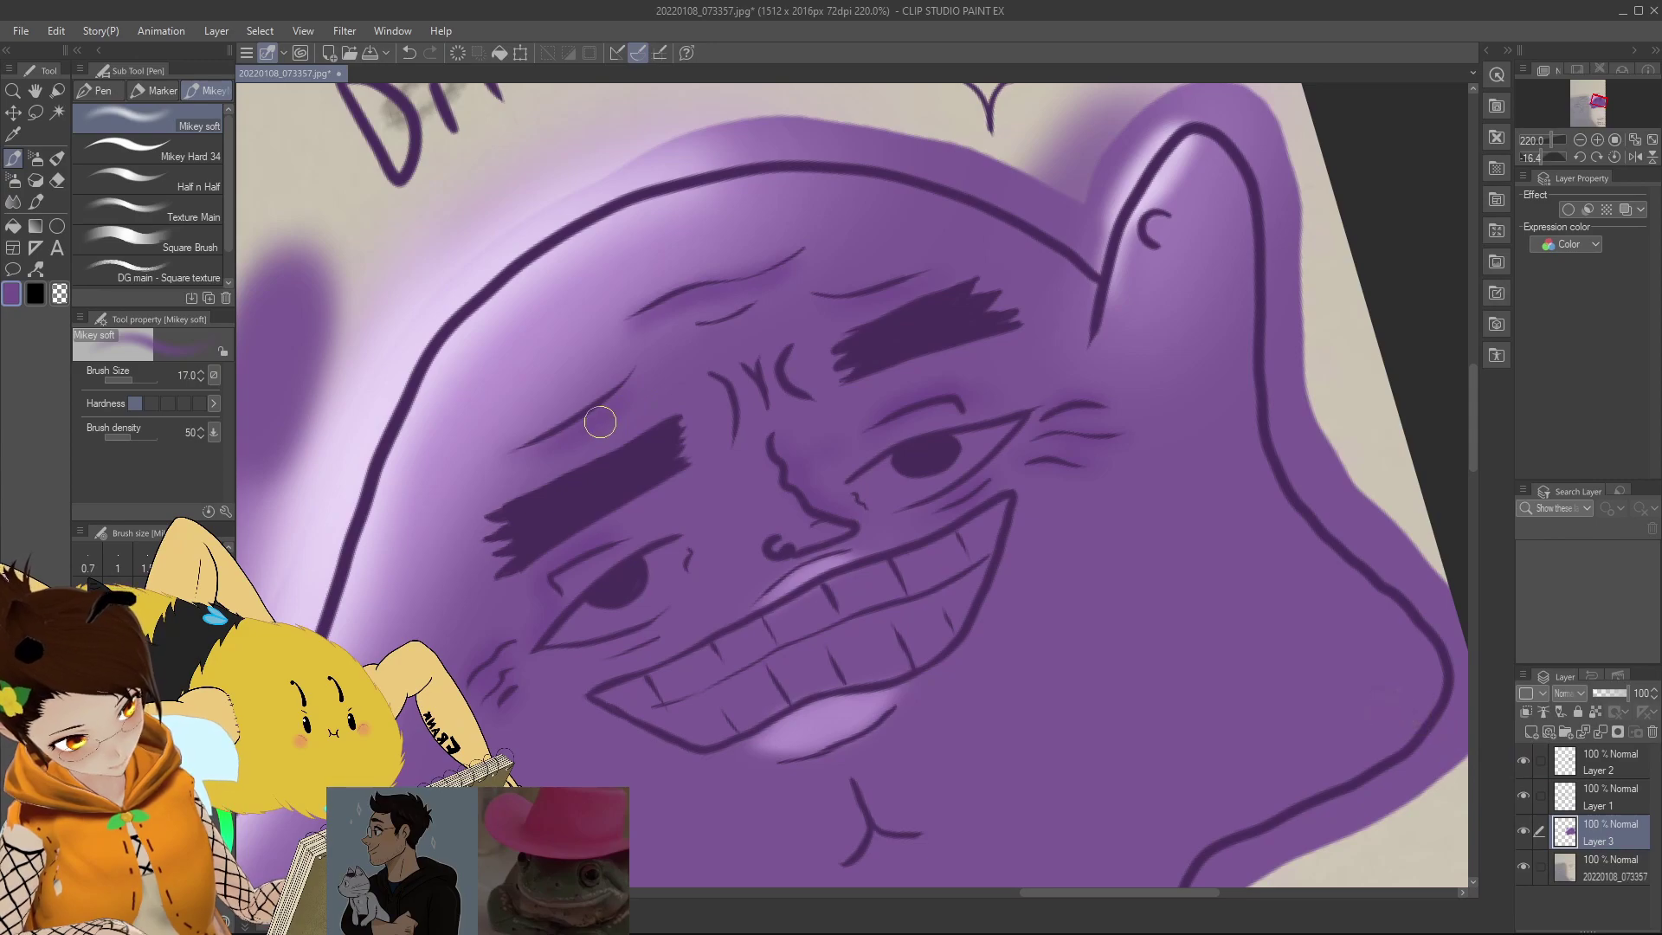
{"action": "left_click_drag", "start_coordinate": [848, 562], "coordinate": [772, 606]}
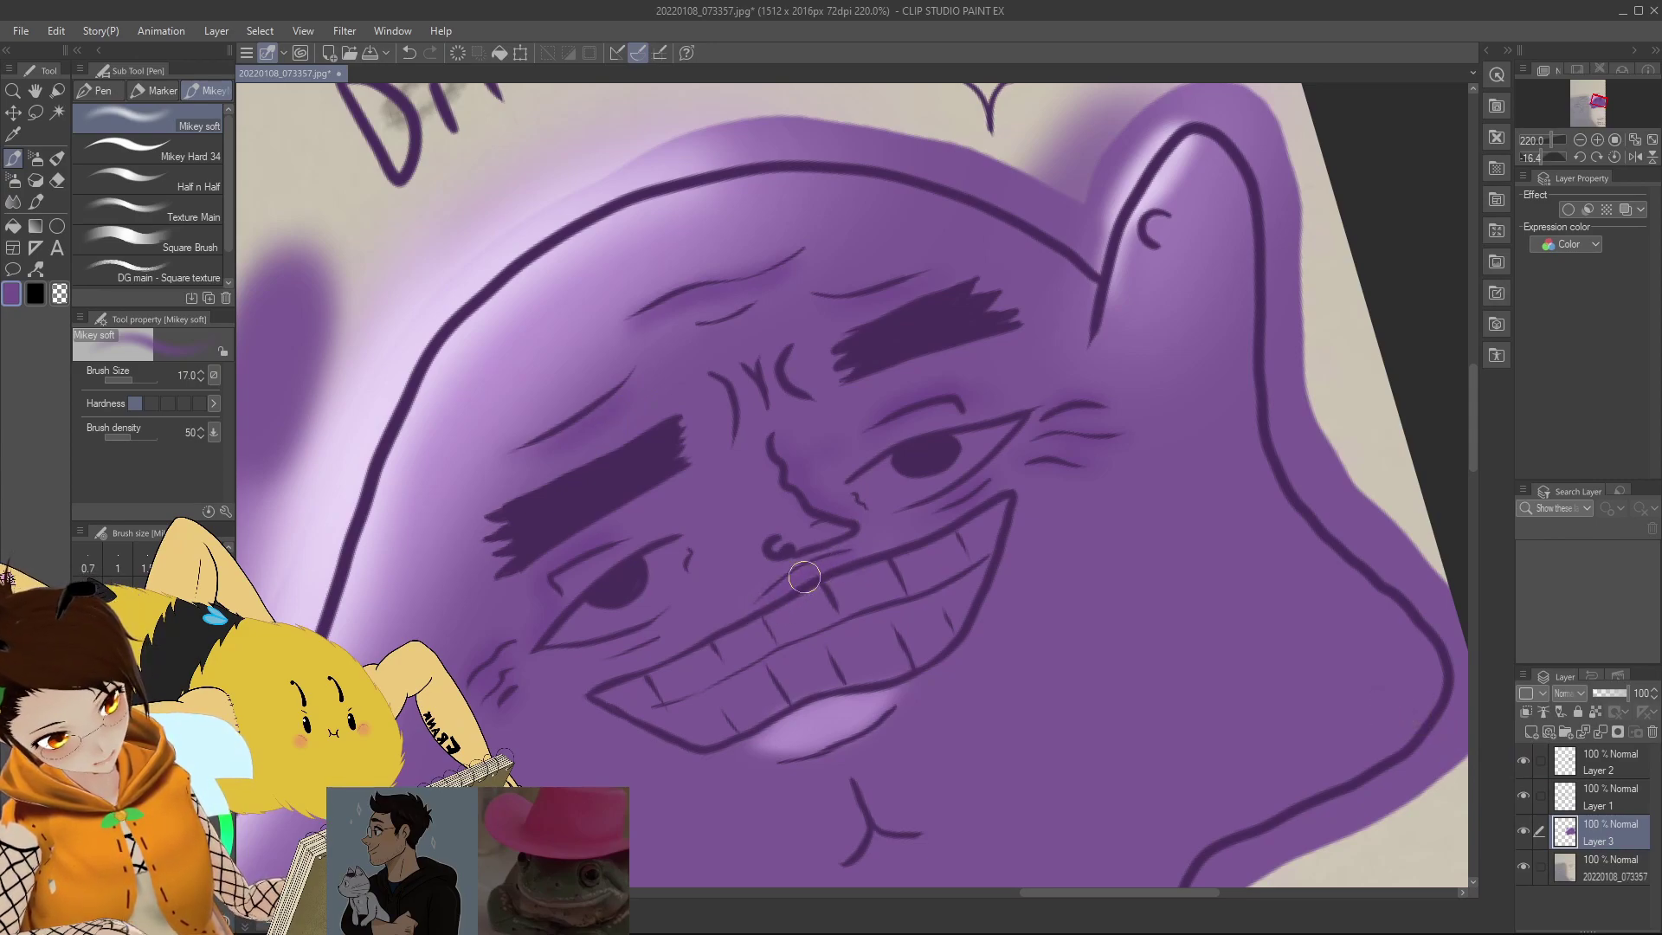
{"action": "mouse_move", "coordinate": [767, 725]}
{"action": "left_mouse_down"}
{"action": "mouse_move", "coordinate": [868, 674]}
{"action": "mouse_move", "coordinate": [752, 723]}
{"action": "mouse_move", "coordinate": [878, 682]}
{"action": "mouse_move", "coordinate": [778, 719]}
{"action": "mouse_move", "coordinate": [785, 741]}
{"action": "mouse_move", "coordinate": [792, 716]}
{"action": "mouse_move", "coordinate": [741, 740]}
{"action": "mouse_move", "coordinate": [824, 721]}
{"action": "mouse_move", "coordinate": [744, 744]}
{"action": "mouse_move", "coordinate": [880, 684]}
{"action": "mouse_move", "coordinate": [793, 747]}
{"action": "mouse_move", "coordinate": [882, 678]}
{"action": "mouse_move", "coordinate": [769, 742]}
{"action": "mouse_move", "coordinate": [886, 691]}
{"action": "mouse_move", "coordinate": [859, 708]}
{"action": "mouse_move", "coordinate": [827, 695]}
{"action": "mouse_move", "coordinate": [767, 733]}
{"action": "mouse_move", "coordinate": [860, 721]}
{"action": "mouse_move", "coordinate": [910, 656]}
{"action": "mouse_move", "coordinate": [874, 713]}
{"action": "mouse_move", "coordinate": [901, 652]}
{"action": "mouse_move", "coordinate": [850, 711]}
{"action": "mouse_move", "coordinate": [743, 699]}
{"action": "mouse_move", "coordinate": [831, 727]}
{"action": "mouse_move", "coordinate": [713, 709]}
{"action": "mouse_move", "coordinate": [778, 700]}
{"action": "left_mouse_up"}
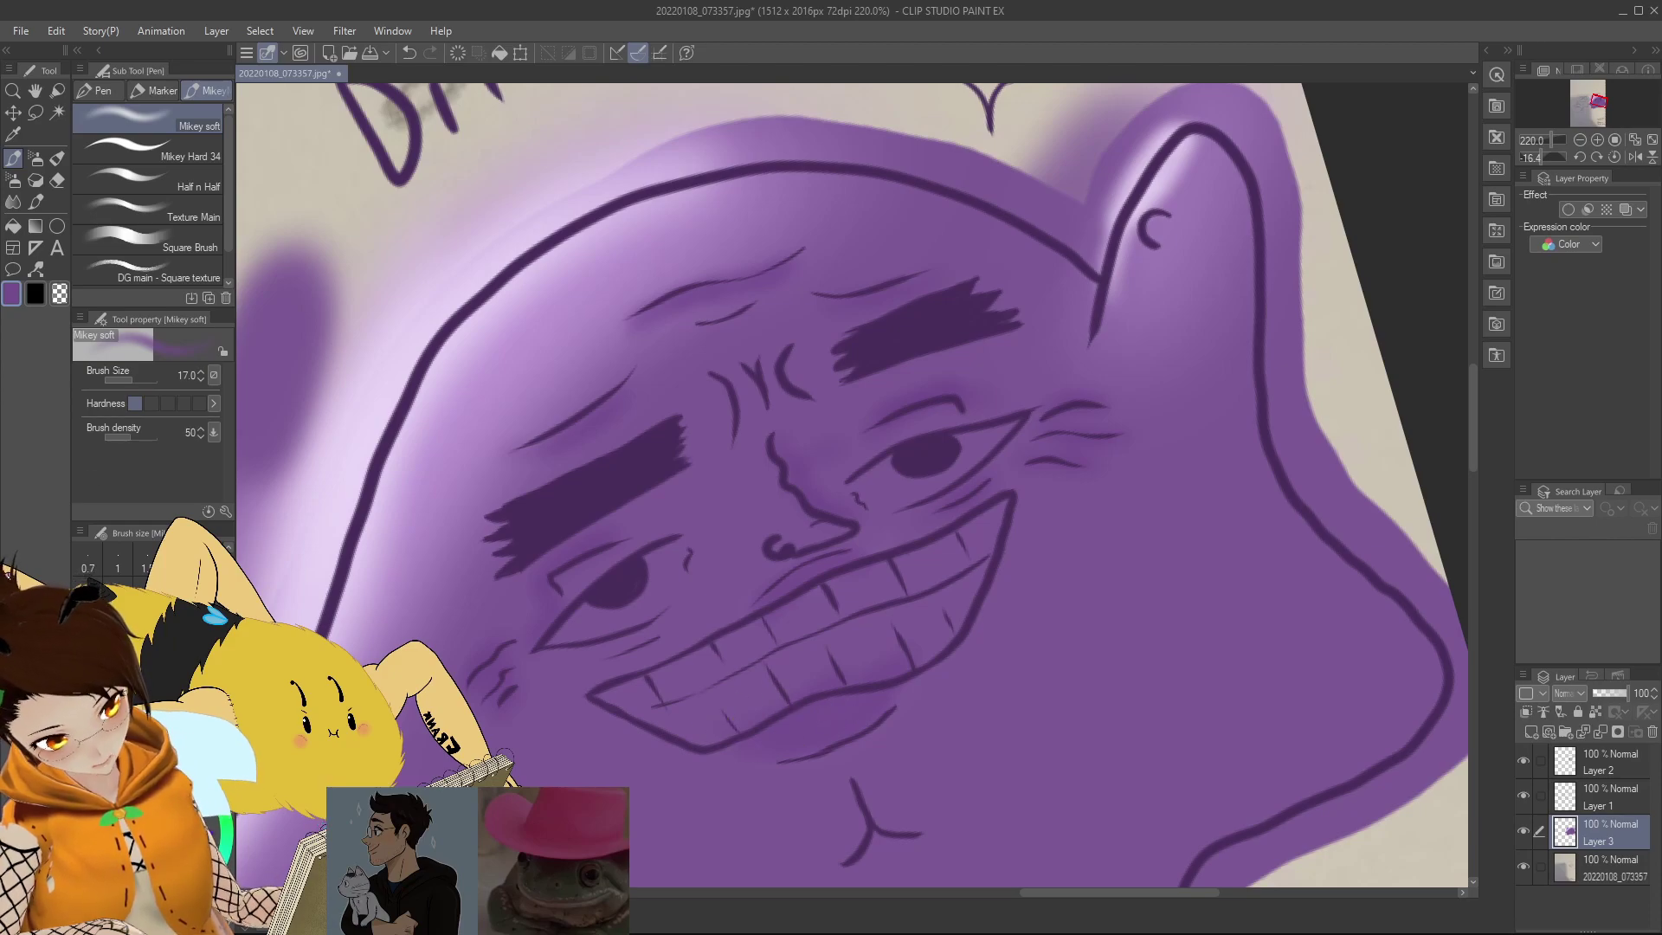
Step: Dab a smaller light purple highlight onto the lower lip and blend it back into the body purple
{"action": "left_click", "coordinate": [500, 342], "text": "alt"}
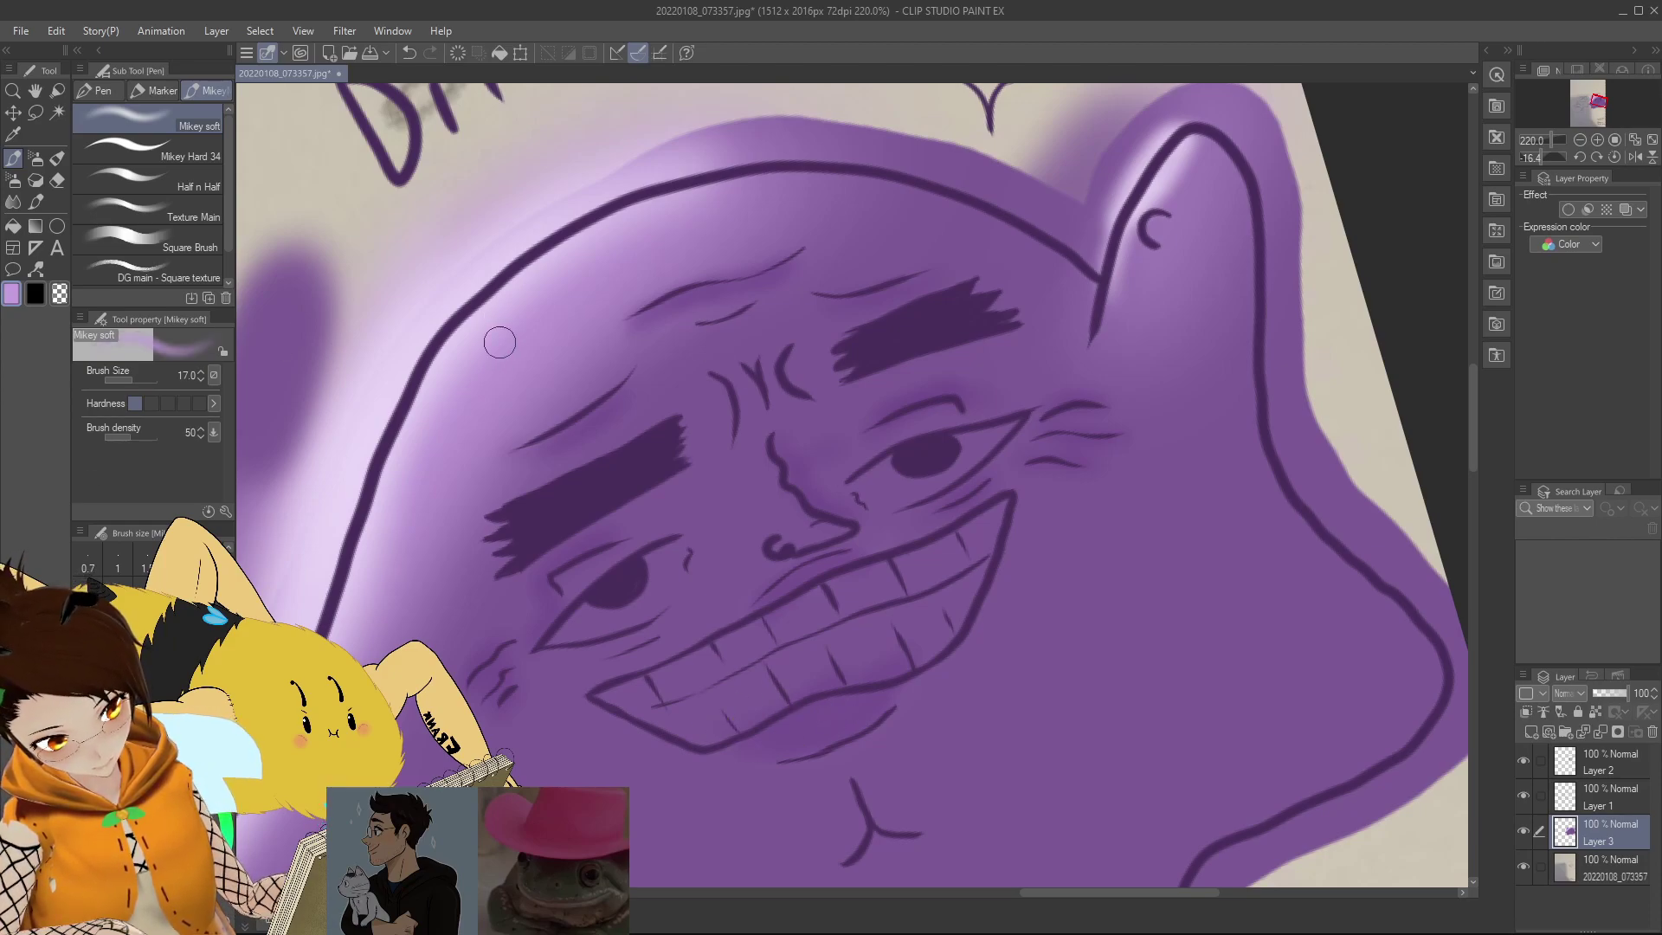
{"action": "mouse_move", "coordinate": [846, 697]}
{"action": "left_mouse_down"}
{"action": "mouse_move", "coordinate": [776, 738]}
{"action": "mouse_move", "coordinate": [851, 719]}
{"action": "left_mouse_up"}
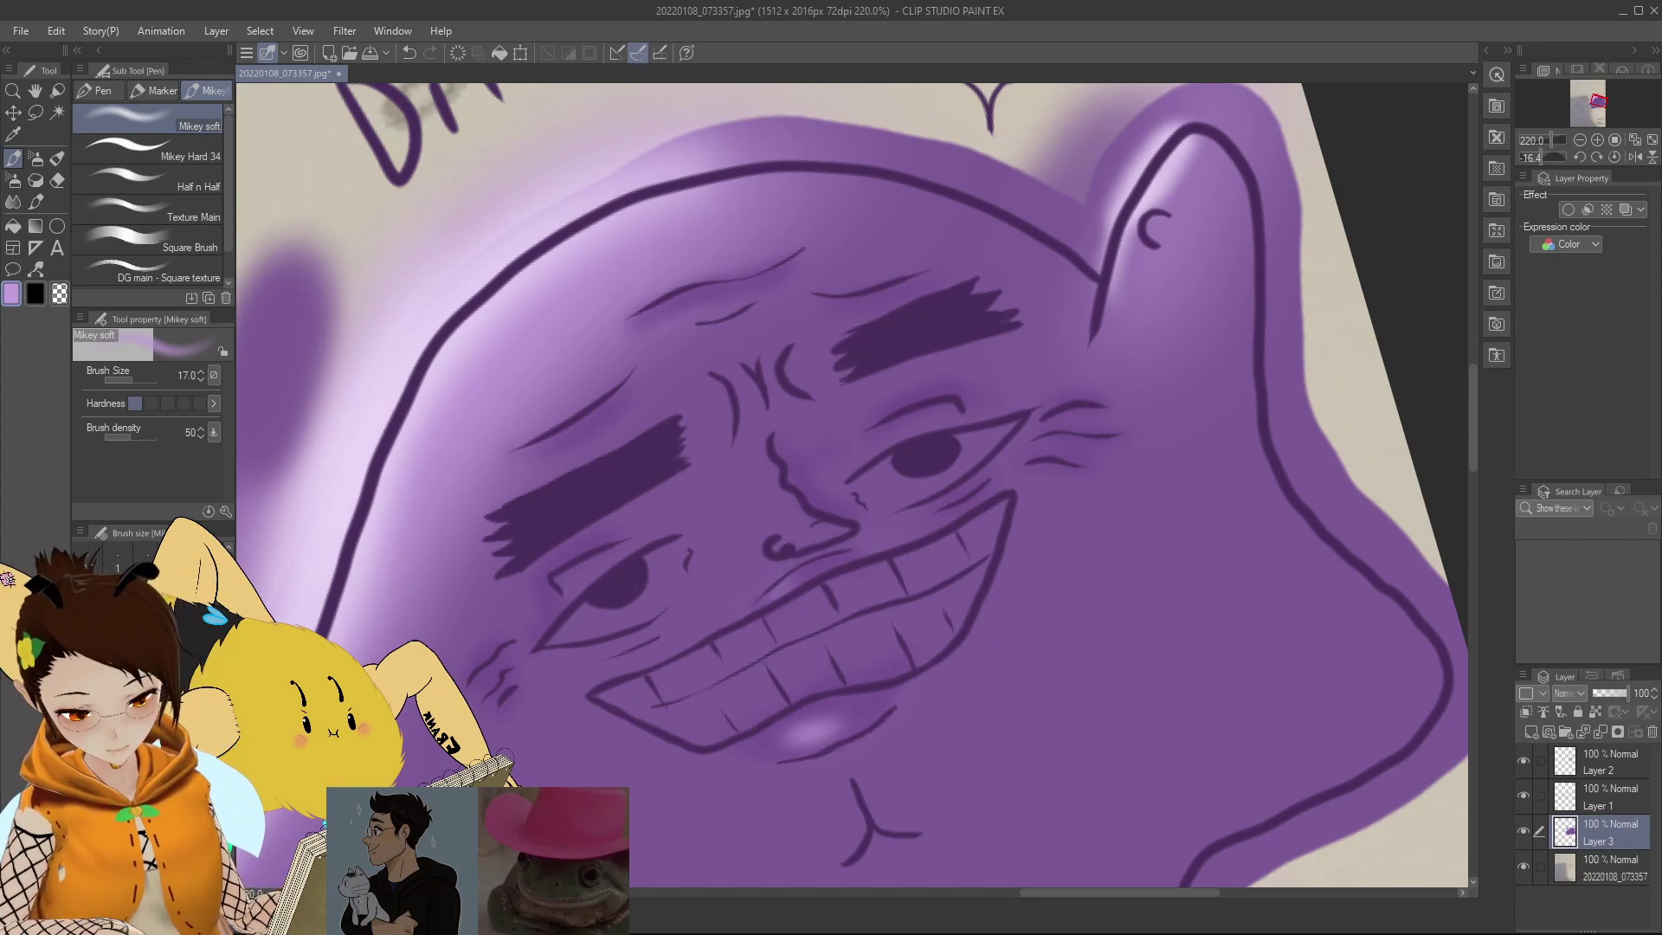
{"action": "mouse_move", "coordinate": [1478, 931]}
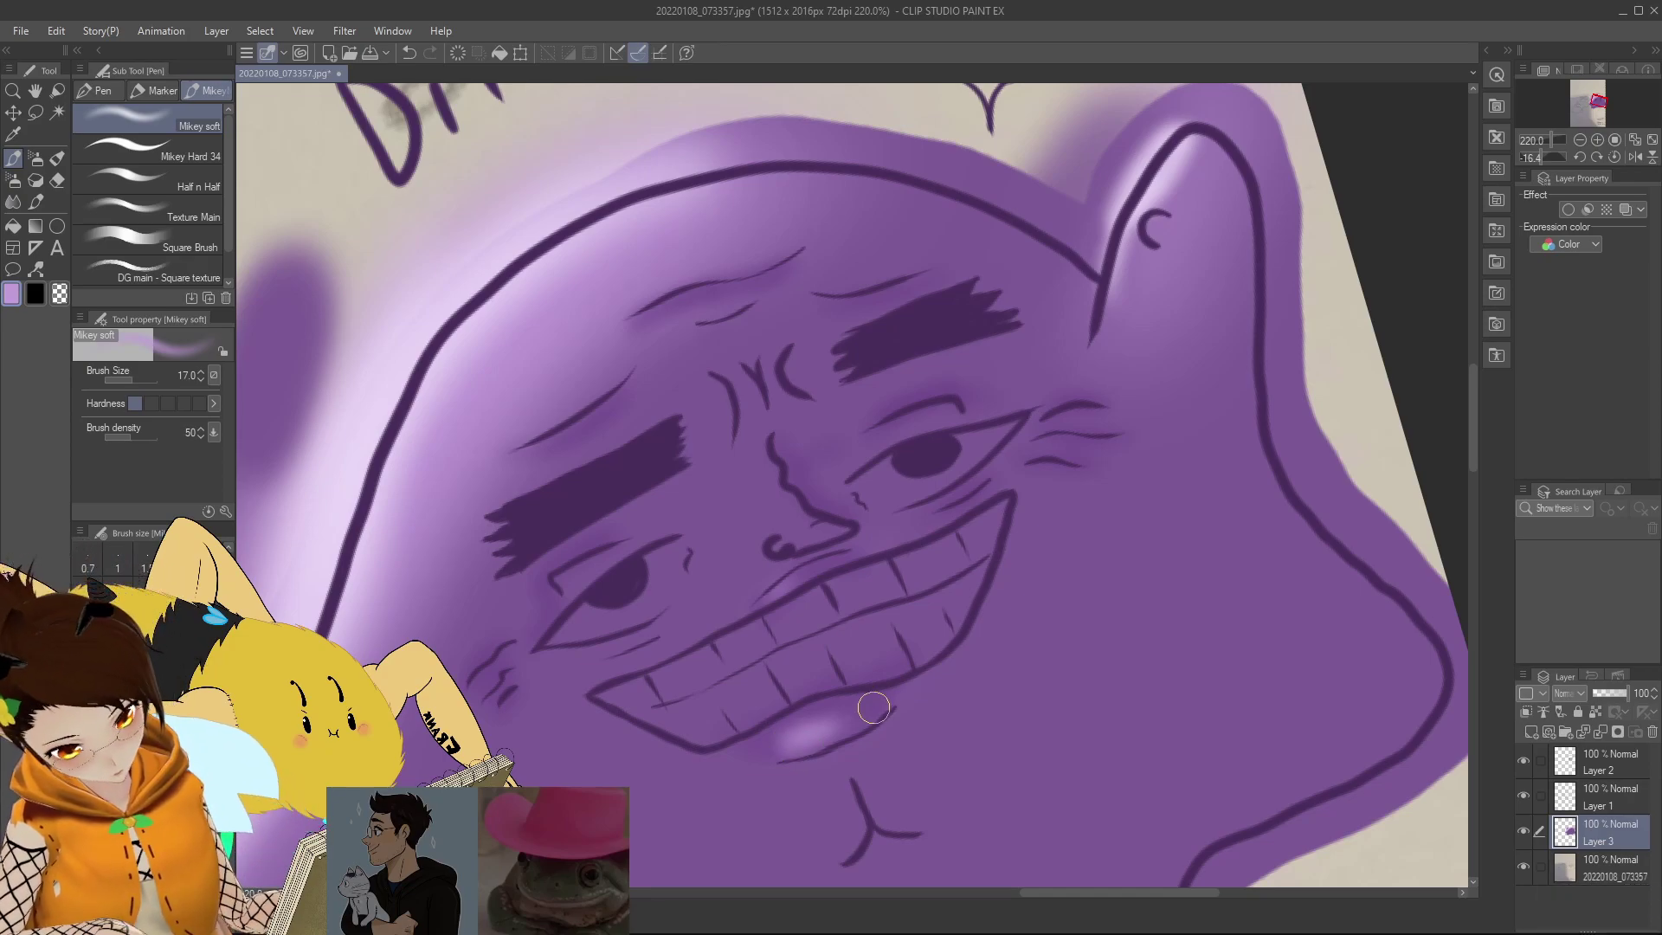
{"action": "left_click", "coordinate": [613, 307], "text": "alt"}
{"action": "left_click", "coordinate": [715, 315], "text": "alt"}
{"action": "left_click_drag", "start_coordinate": [779, 741], "coordinate": [837, 728]}
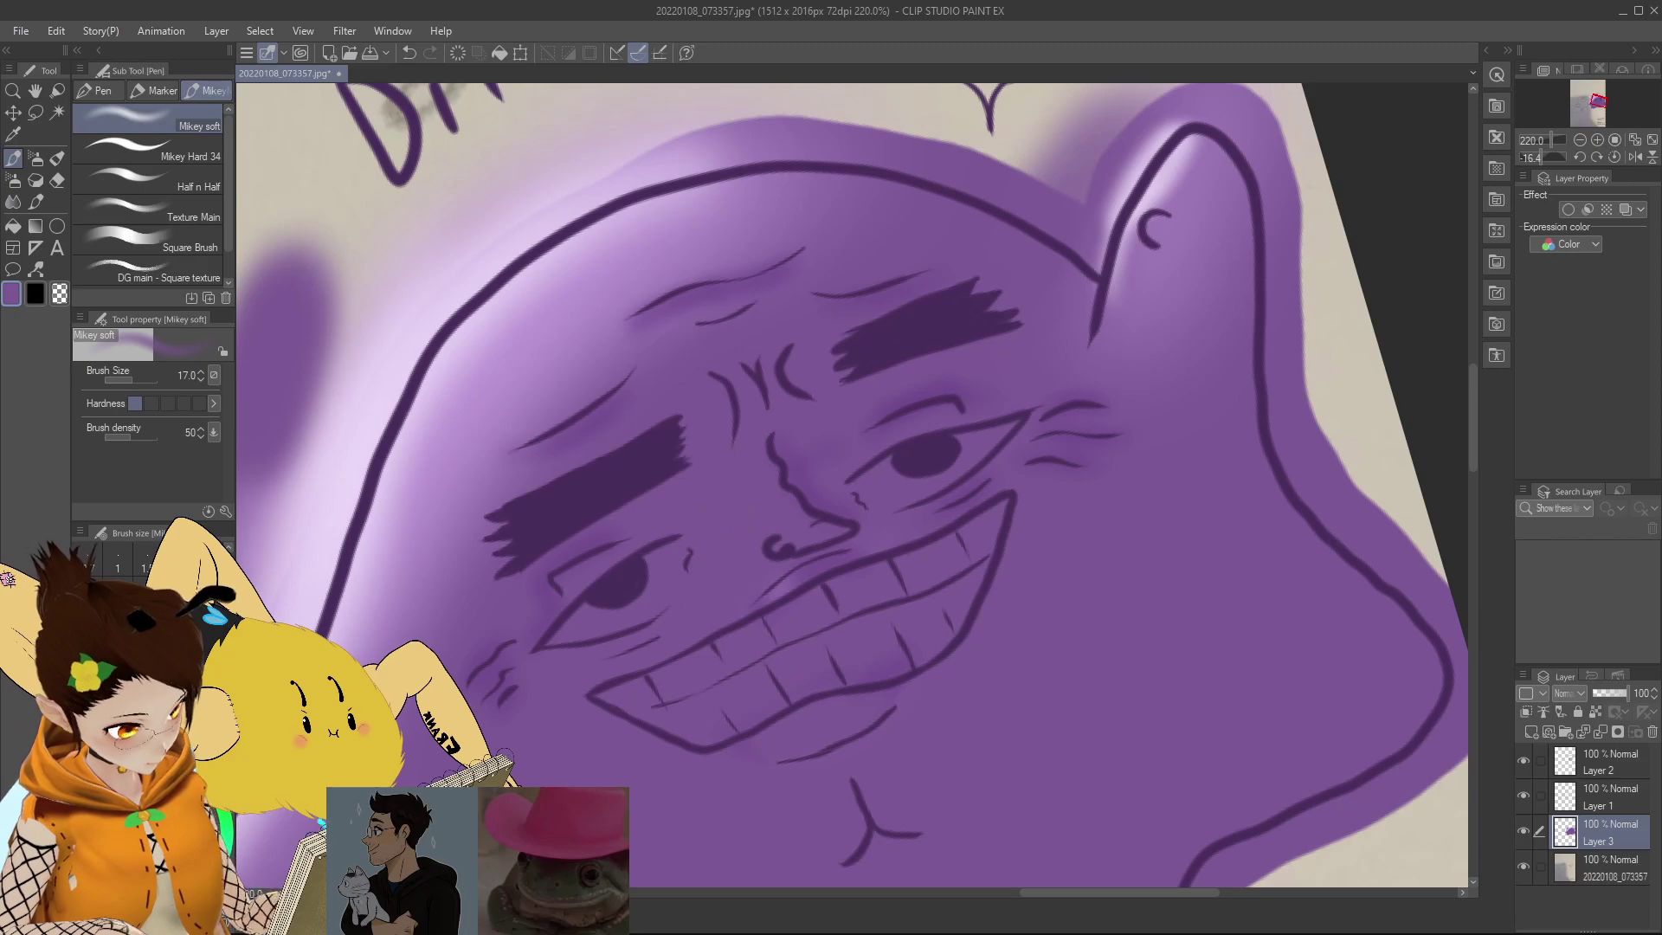
Step: Add a darker purple swatch beneath the title's first letter and shade the upper and lower lips with that tone
{"action": "mouse_move", "coordinate": [368, 215]}
{"action": "left_mouse_down"}
{"action": "mouse_move", "coordinate": [413, 184]}
{"action": "mouse_move", "coordinate": [355, 223]}
{"action": "mouse_move", "coordinate": [390, 237]}
{"action": "left_mouse_up"}
{"action": "mouse_move", "coordinate": [828, 729]}
{"action": "left_mouse_down"}
{"action": "mouse_move", "coordinate": [759, 744]}
{"action": "mouse_move", "coordinate": [875, 709]}
{"action": "mouse_move", "coordinate": [774, 739]}
{"action": "mouse_move", "coordinate": [873, 695]}
{"action": "mouse_move", "coordinate": [796, 731]}
{"action": "mouse_move", "coordinate": [837, 697]}
{"action": "left_mouse_up"}
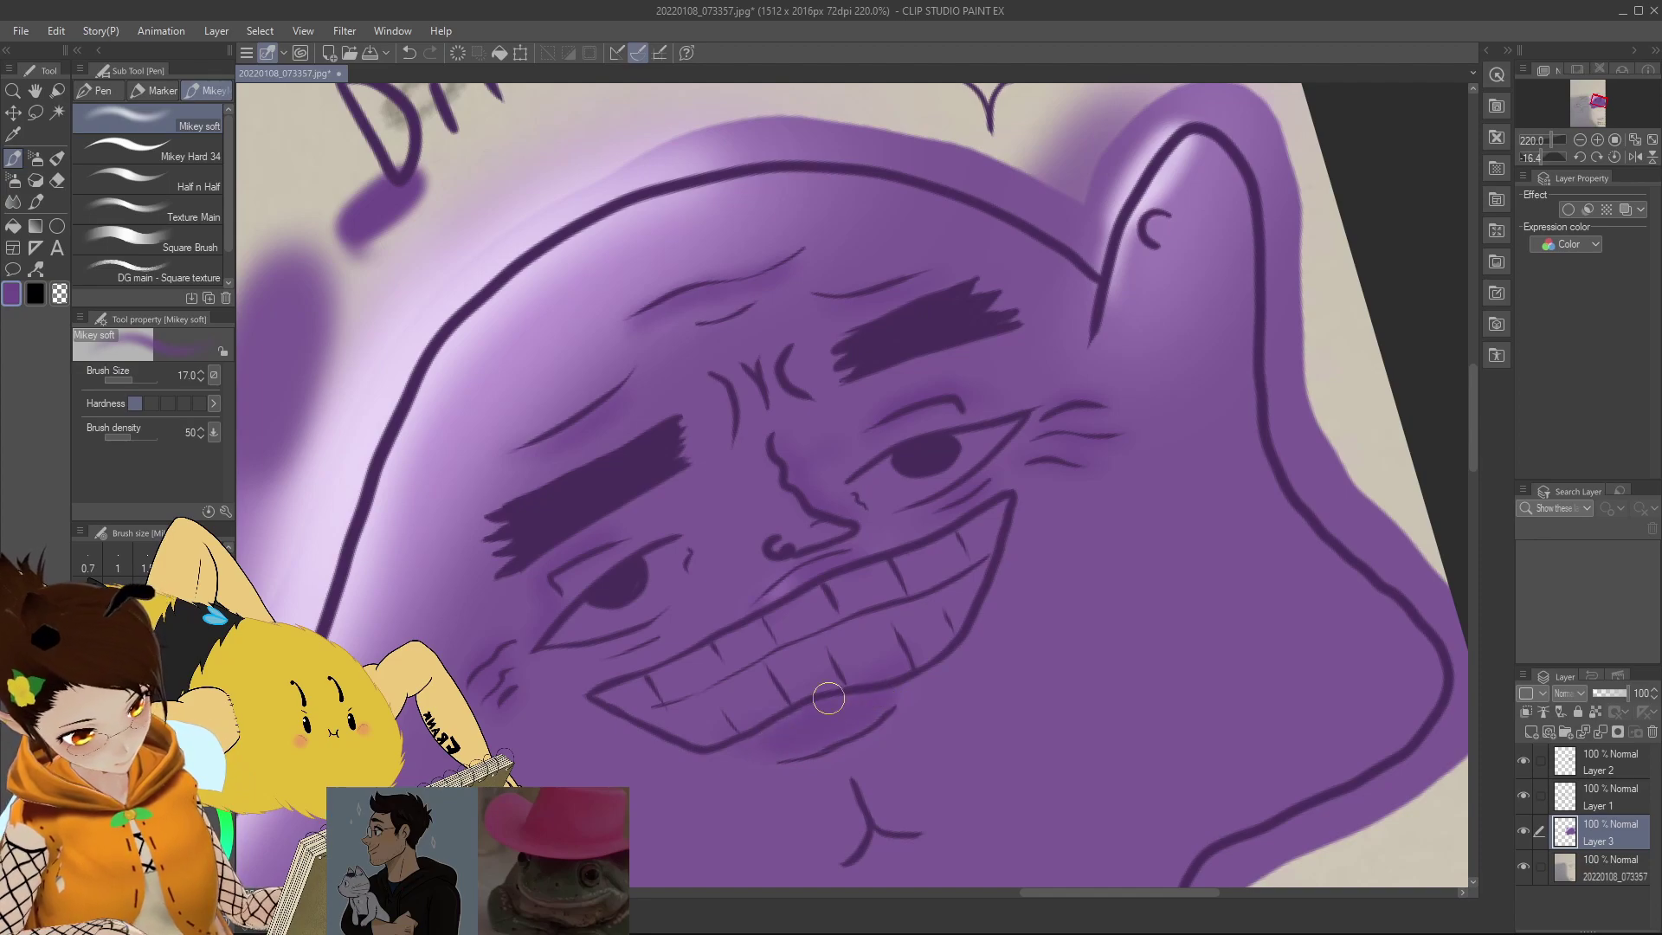
{"action": "mouse_move", "coordinate": [767, 746]}
{"action": "left_mouse_down"}
{"action": "mouse_move", "coordinate": [899, 683]}
{"action": "mouse_move", "coordinate": [830, 736]}
{"action": "mouse_move", "coordinate": [747, 746]}
{"action": "left_mouse_up"}
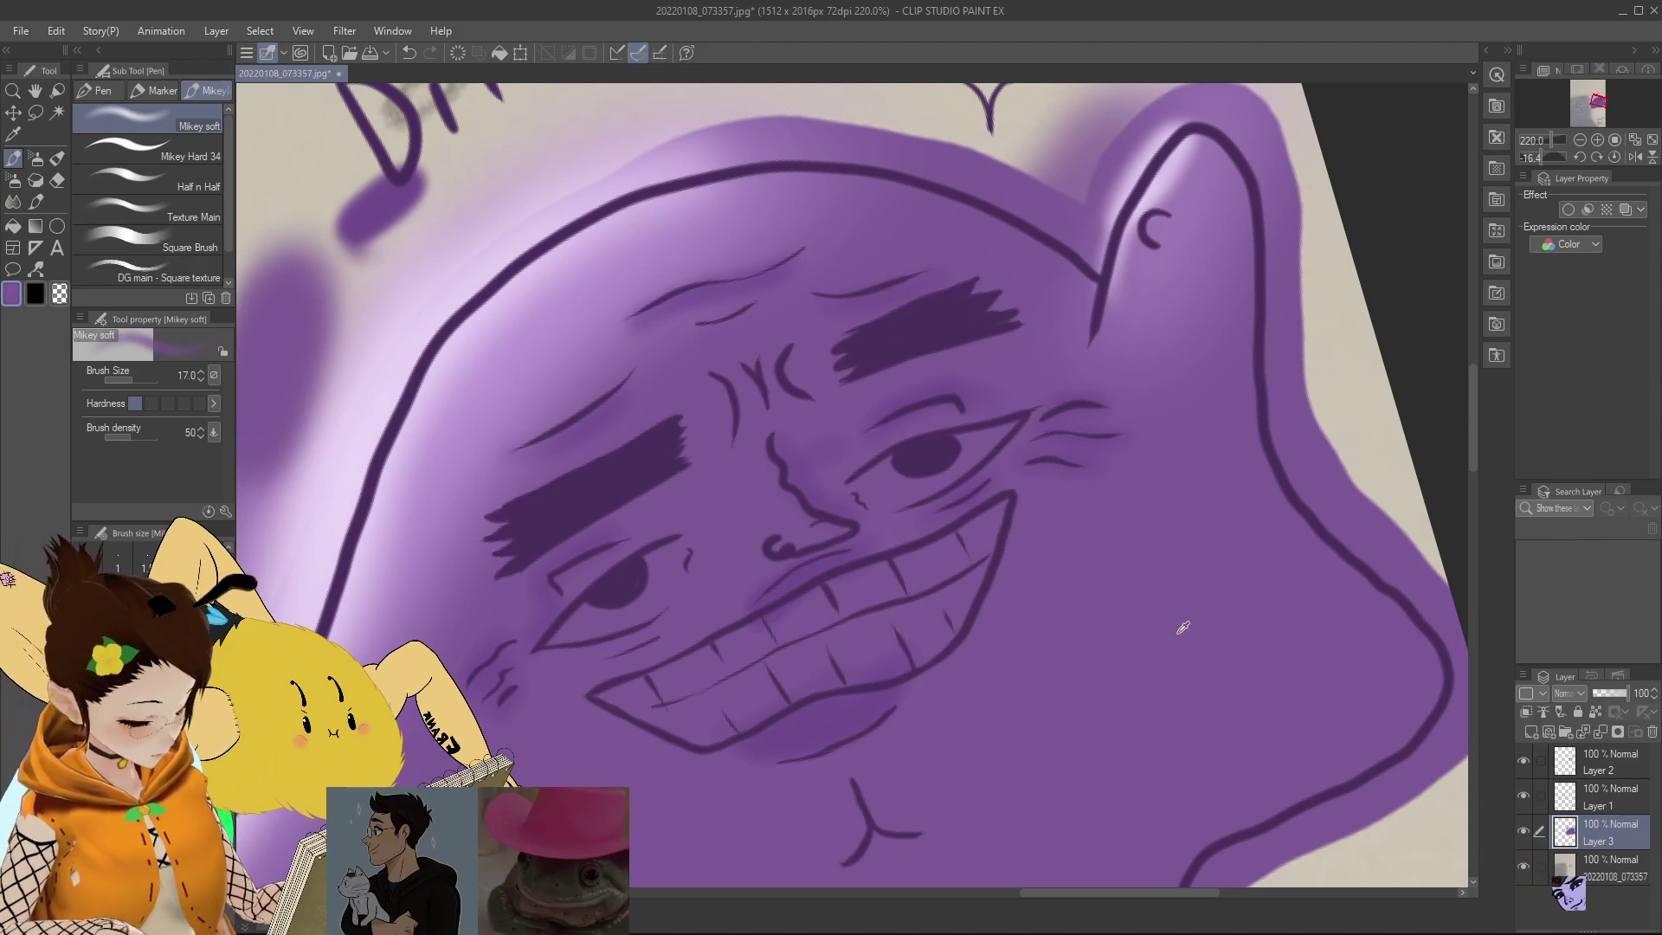
Step: Add small light purple shine spots to the lower and upper lips with the Mikey soft brush at size 5
{"action": "left_click", "coordinate": [168, 152]}
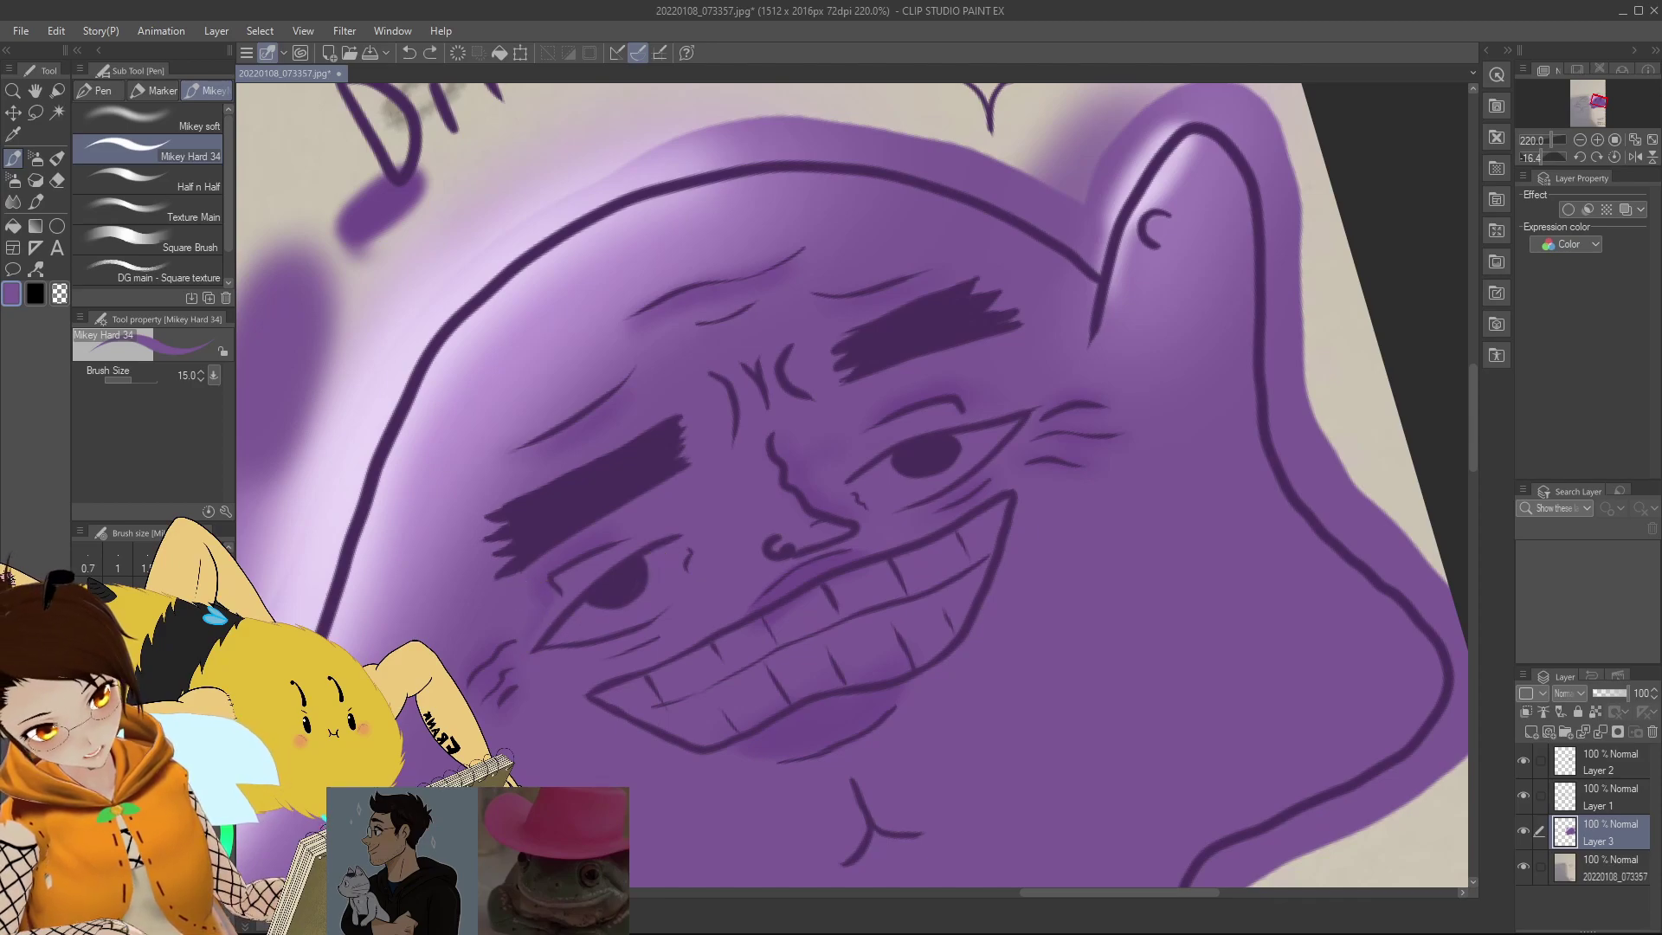
{"action": "left_click", "coordinate": [165, 117]}
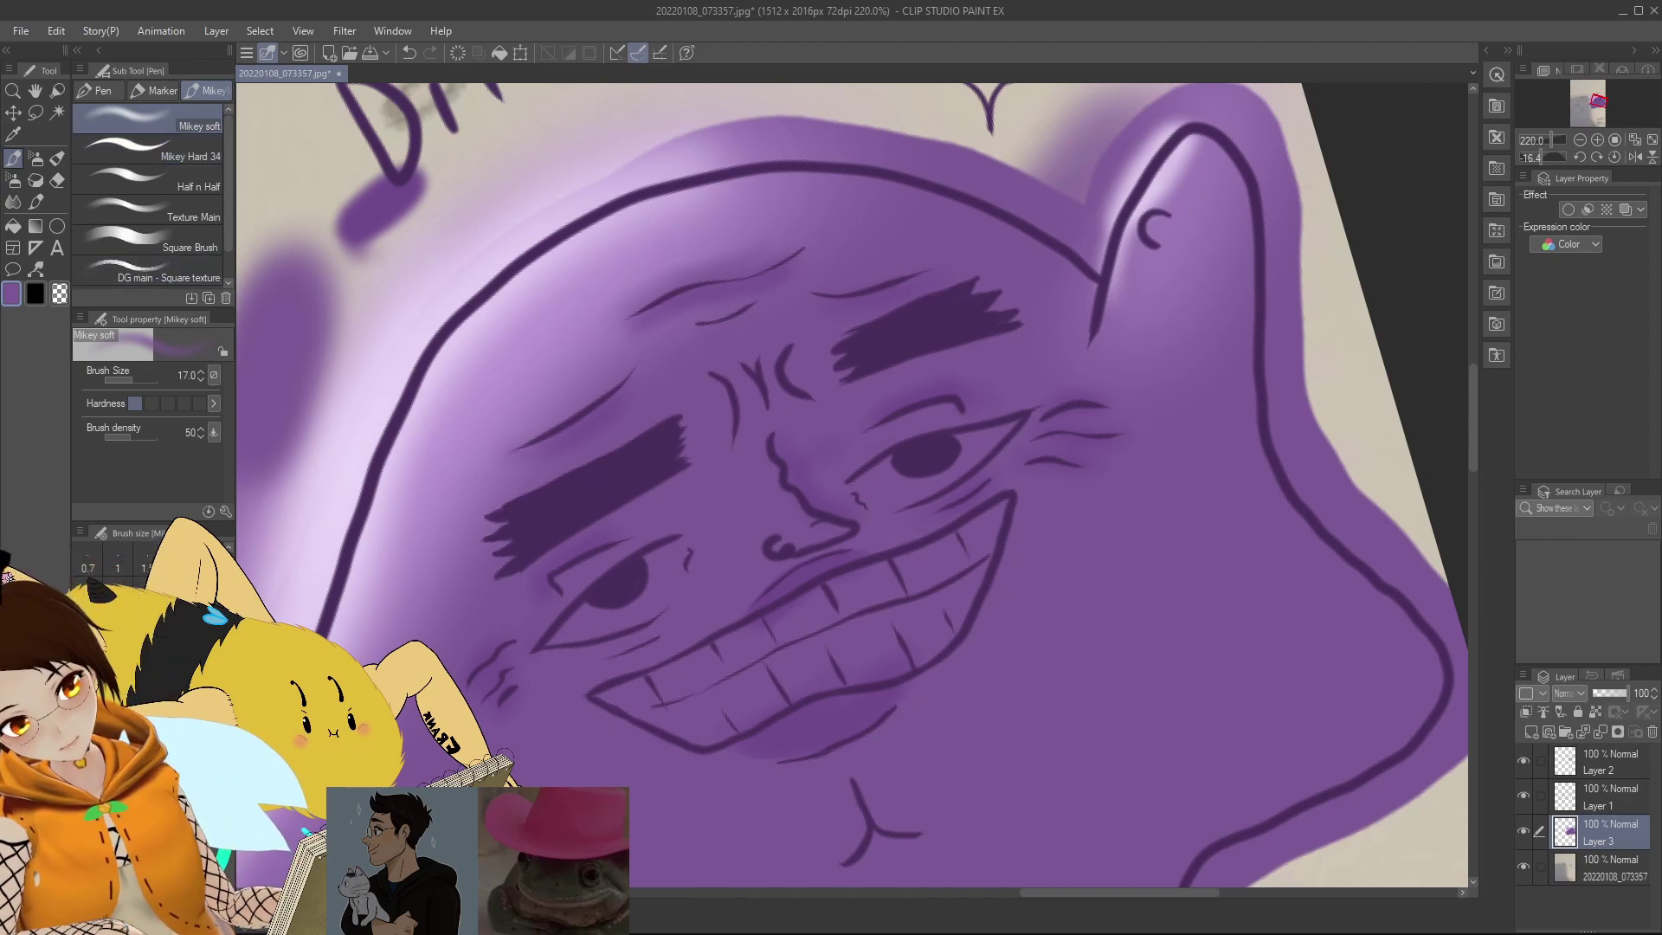
{"action": "key", "text": "["}
{"action": "key", "text": "["}
{"action": "key", "text": "["}
{"action": "key", "text": "["}
{"action": "key", "text": "["}
{"action": "key", "text": "["}
{"action": "key", "text": "["}
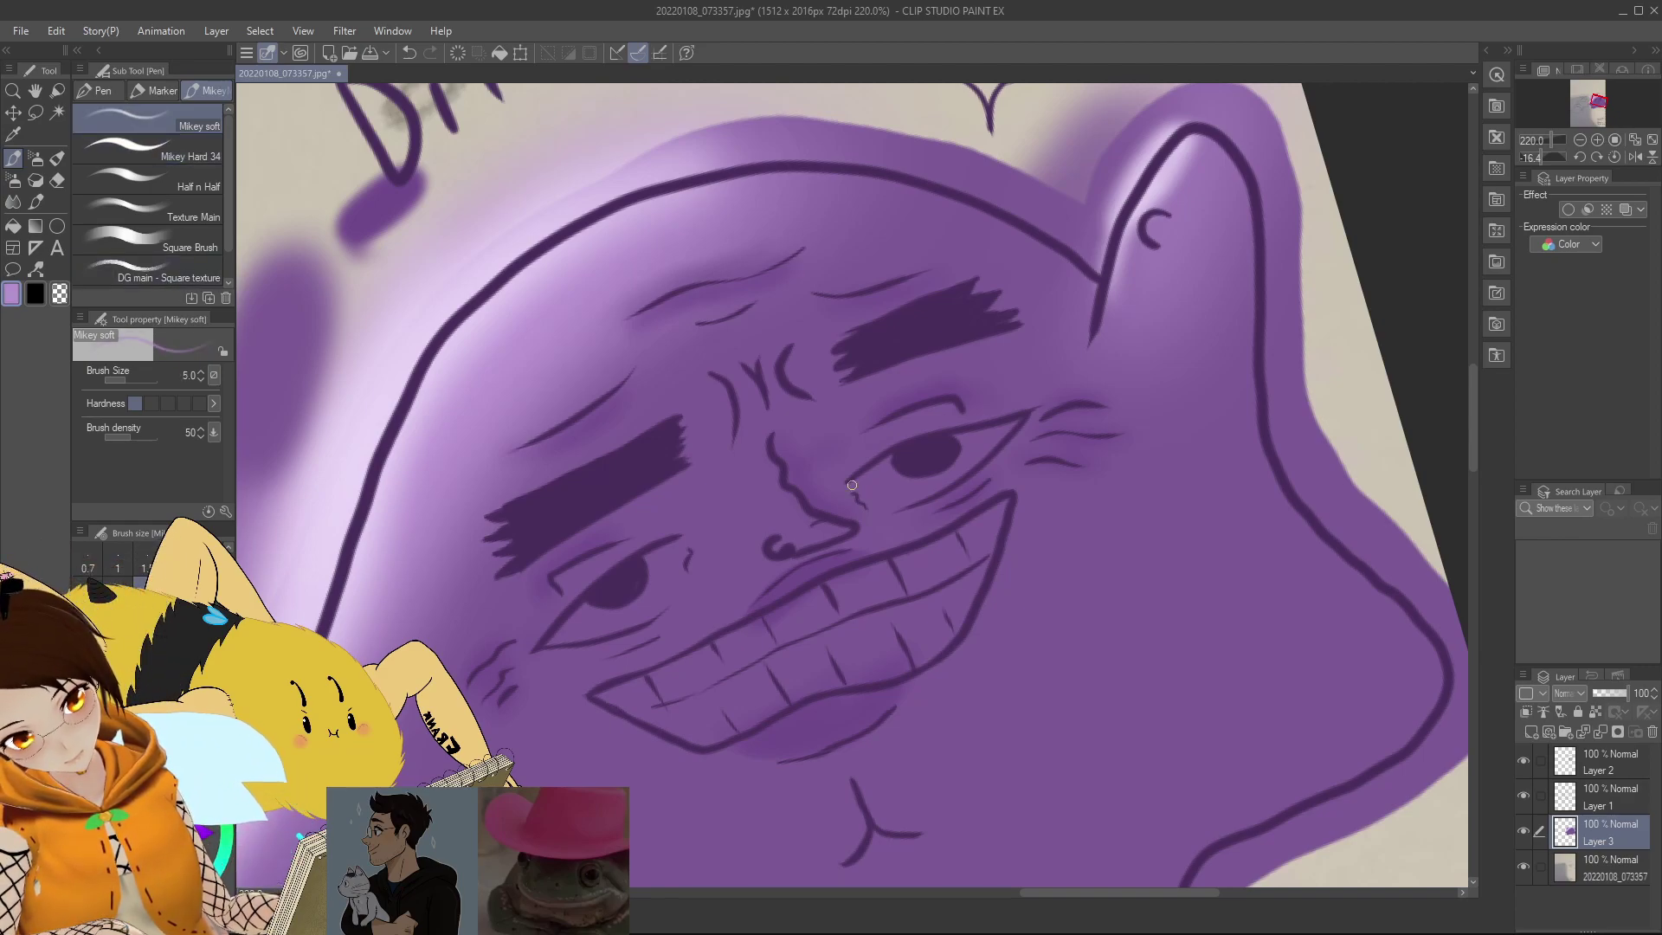
{"action": "left_click_drag", "start_coordinate": [814, 726], "coordinate": [805, 730]}
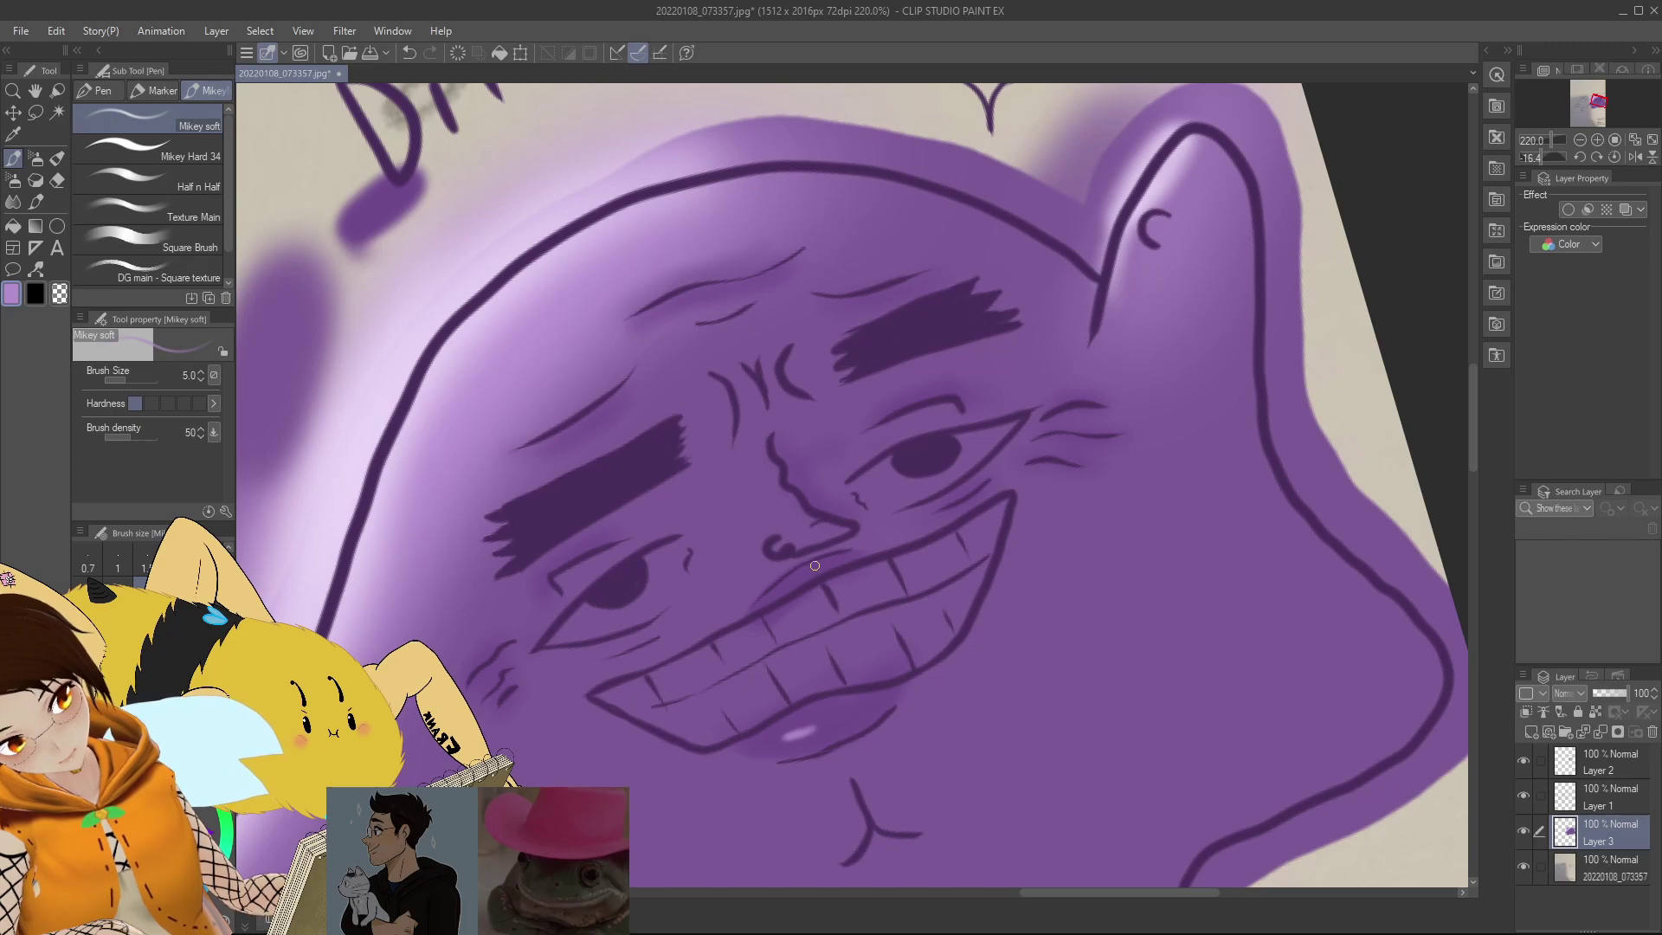
{"action": "left_click_drag", "start_coordinate": [807, 570], "coordinate": [818, 565]}
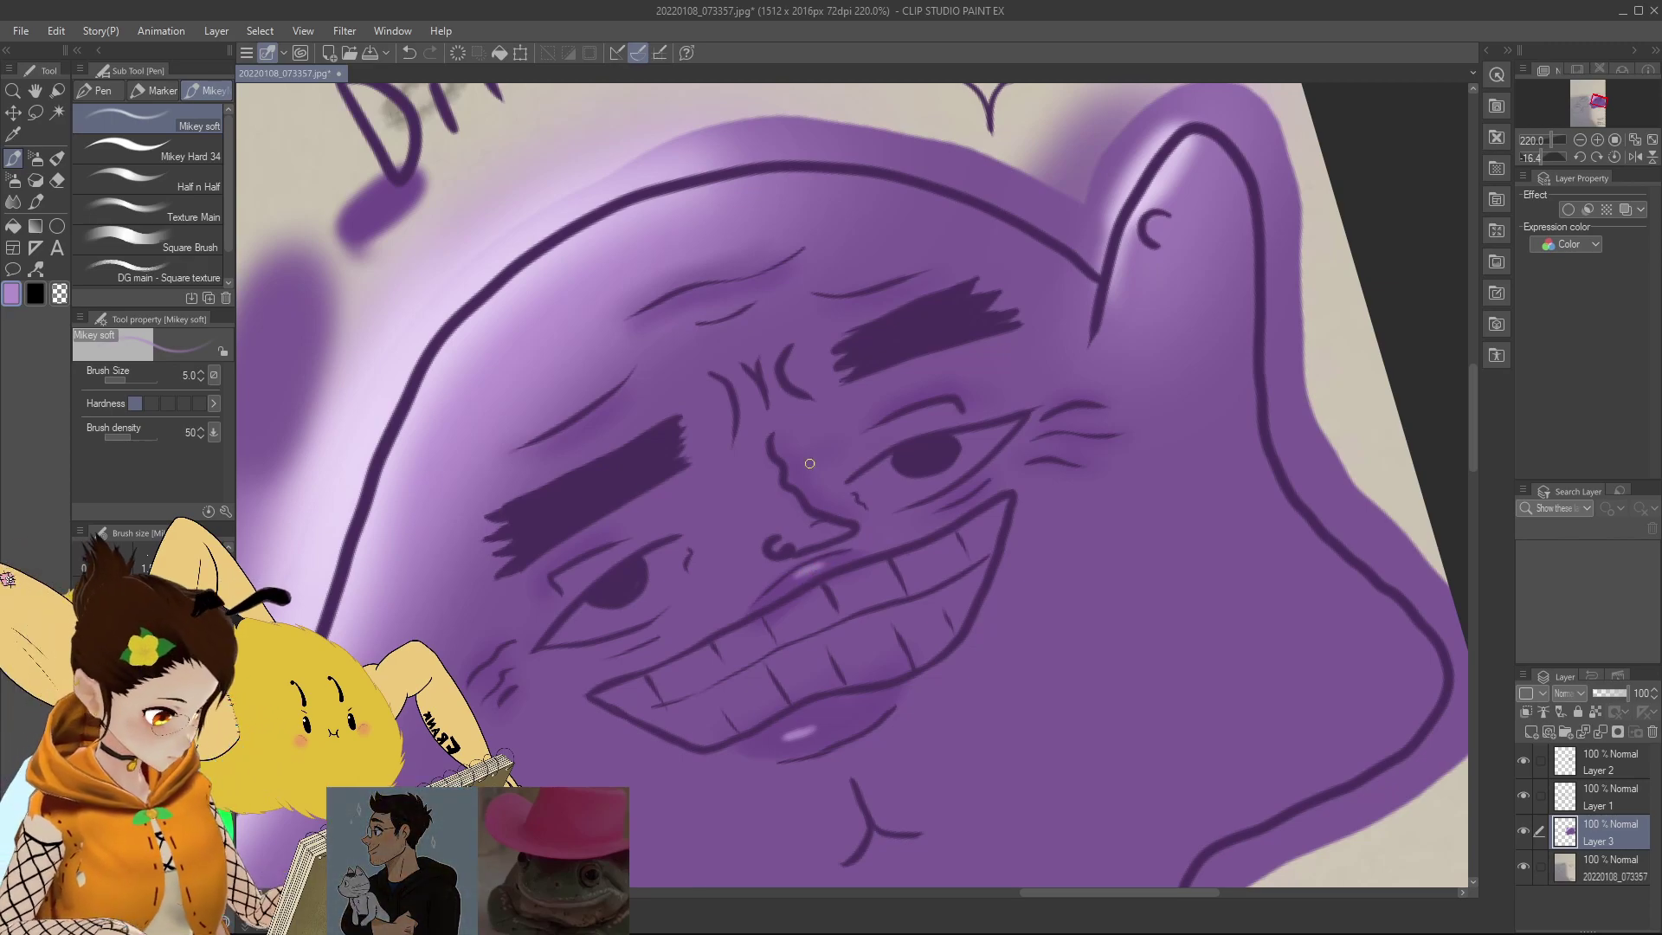
Step: Add thin light purple highlights along the nose bridge and around the nostril with the Mikey soft brush at size 5
{"action": "left_click_drag", "start_coordinate": [789, 530], "coordinate": [770, 530]}
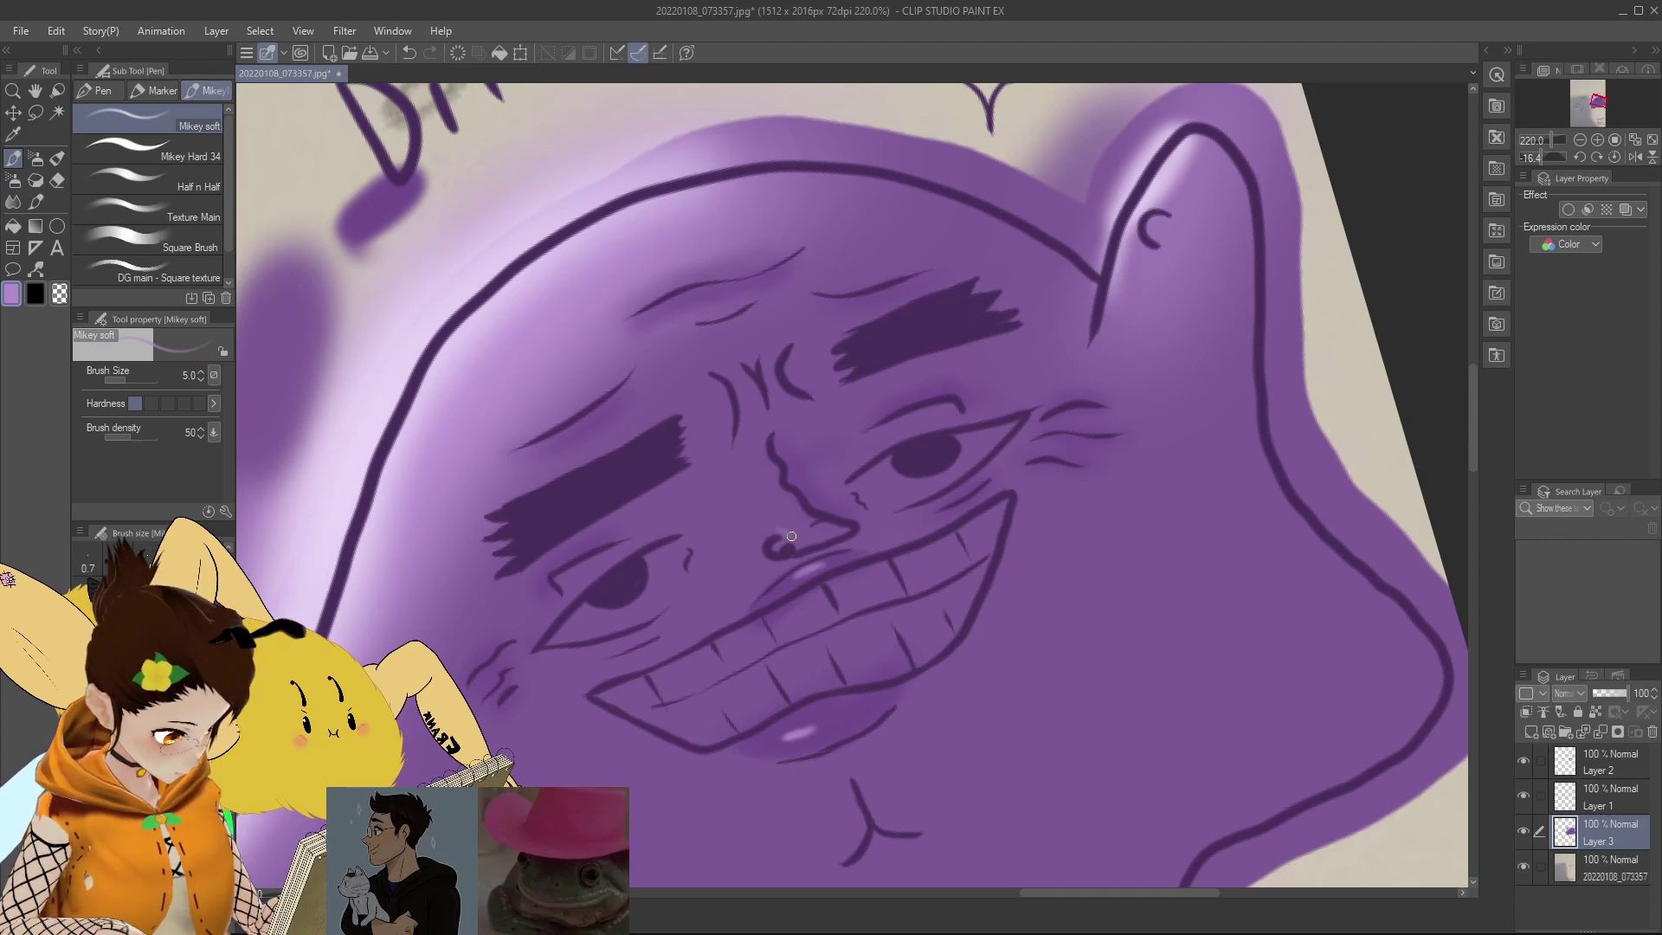
{"action": "mouse_move", "coordinate": [773, 459]}
{"action": "left_mouse_down"}
{"action": "mouse_move", "coordinate": [796, 503]}
{"action": "mouse_move", "coordinate": [780, 473]}
{"action": "mouse_move", "coordinate": [807, 516]}
{"action": "left_mouse_up"}
{"action": "key", "text": "ctrl+z"}
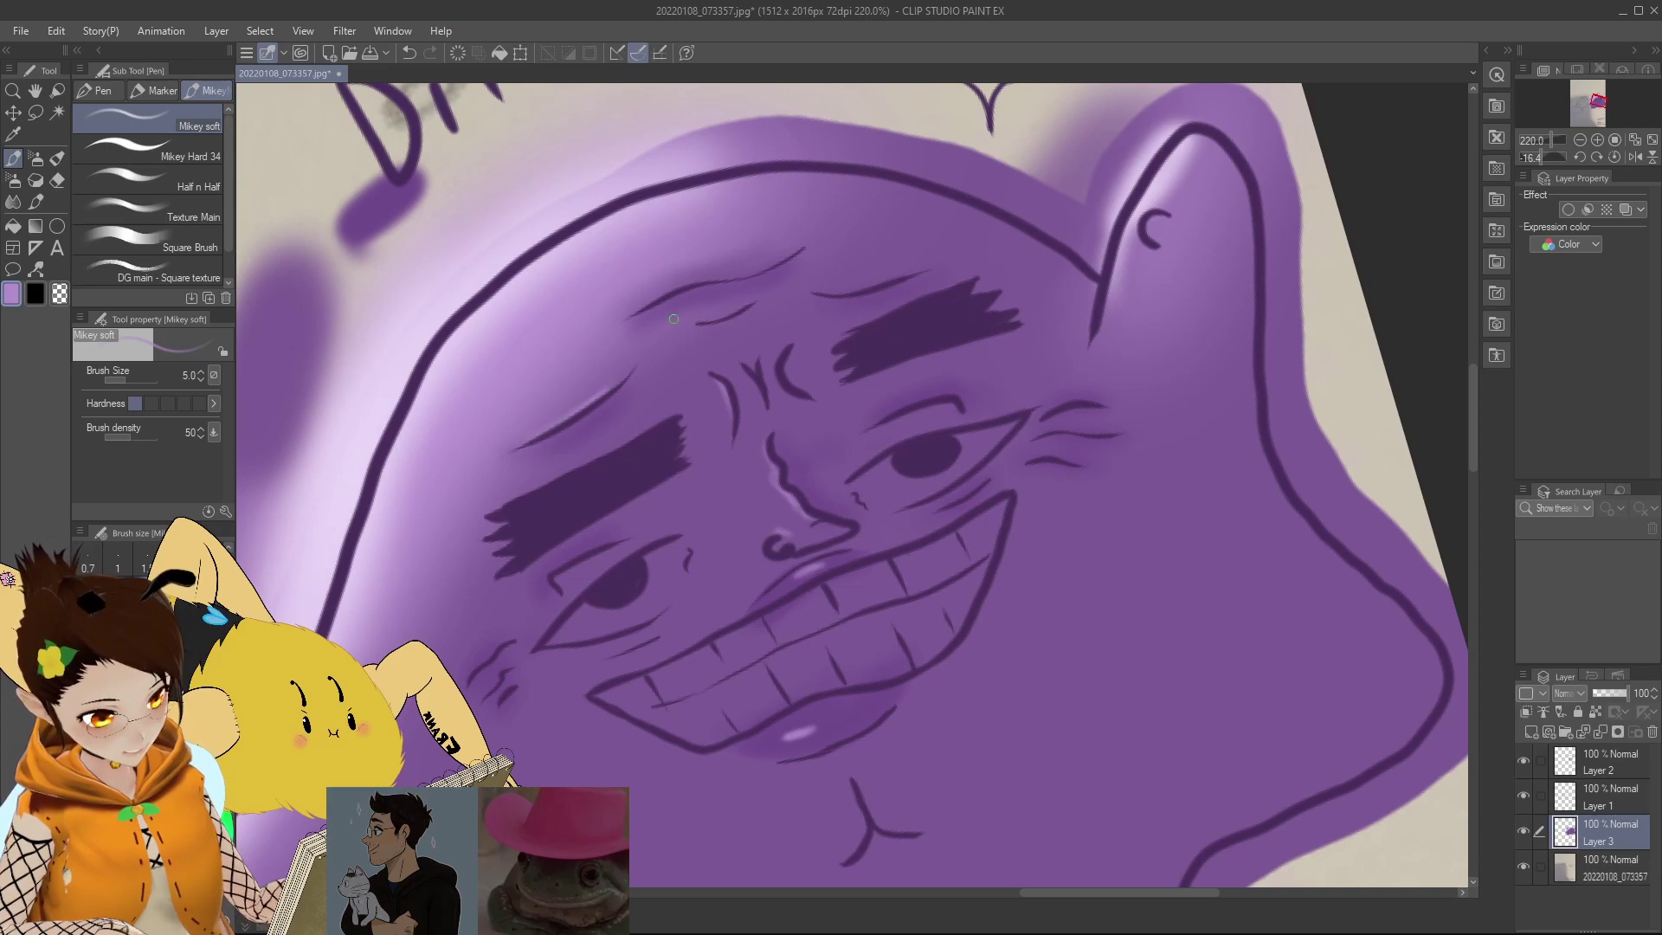
Step: Paint thin light purple highlights along the upper forehead wrinkles, above the right-hand eyebrow and on both upper eyelids
{"action": "left_click_drag", "start_coordinate": [790, 256], "coordinate": [727, 280]}
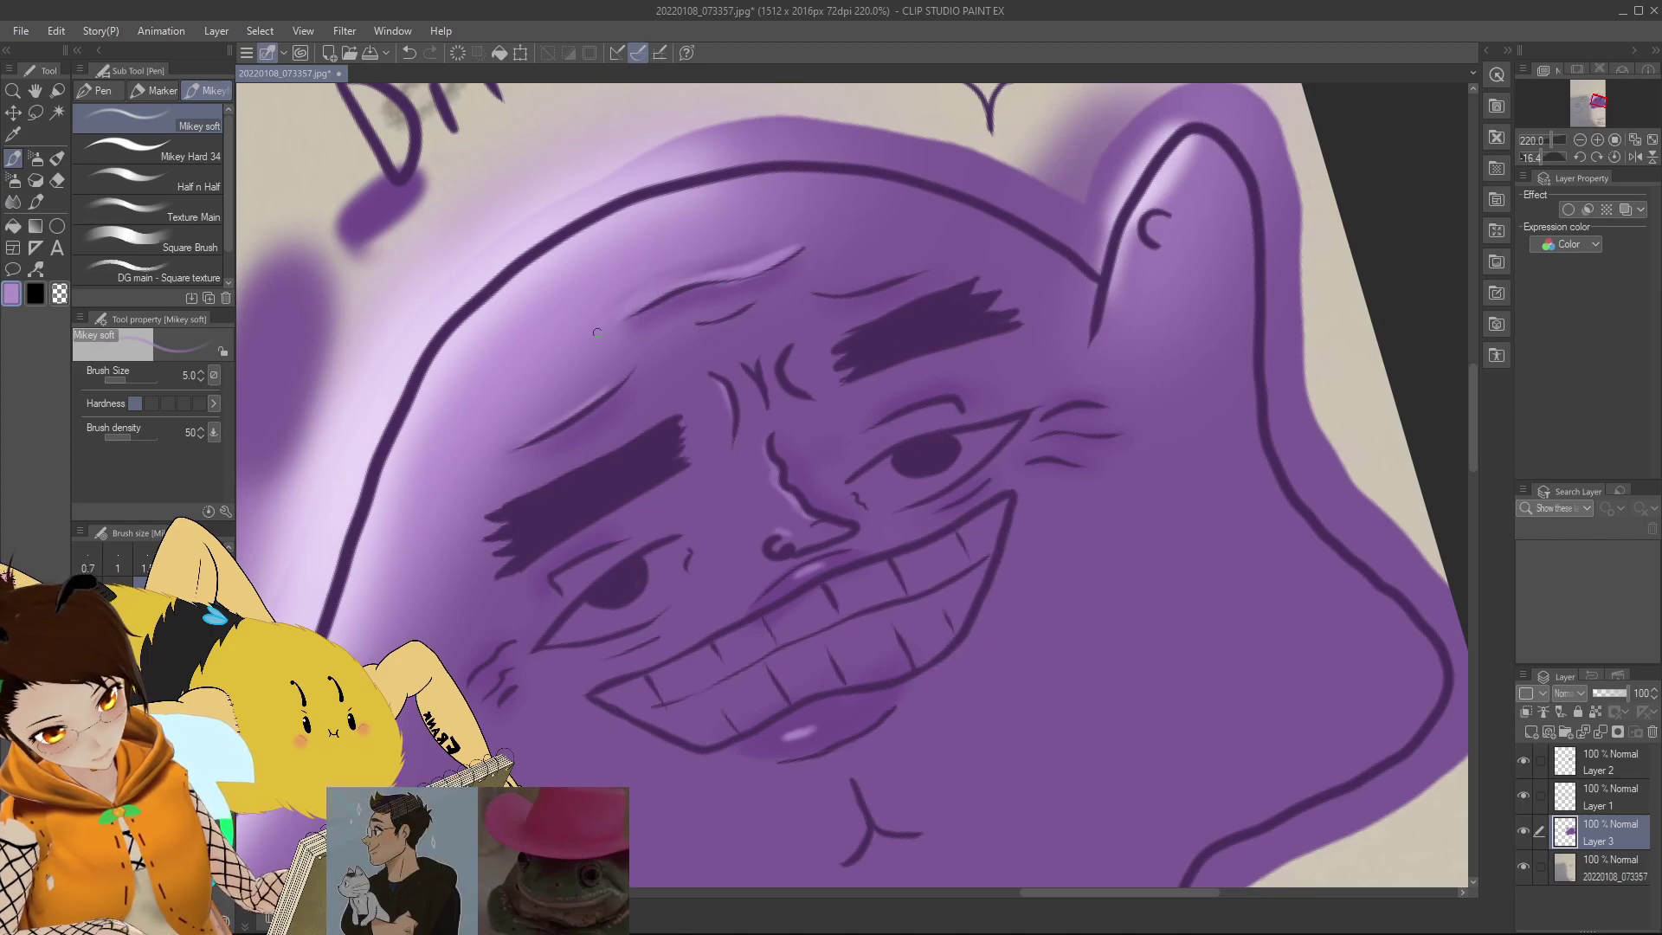
{"action": "mouse_move", "coordinate": [698, 270]}
{"action": "left_mouse_down"}
{"action": "mouse_move", "coordinate": [779, 234]}
{"action": "mouse_move", "coordinate": [712, 262]}
{"action": "left_mouse_up"}
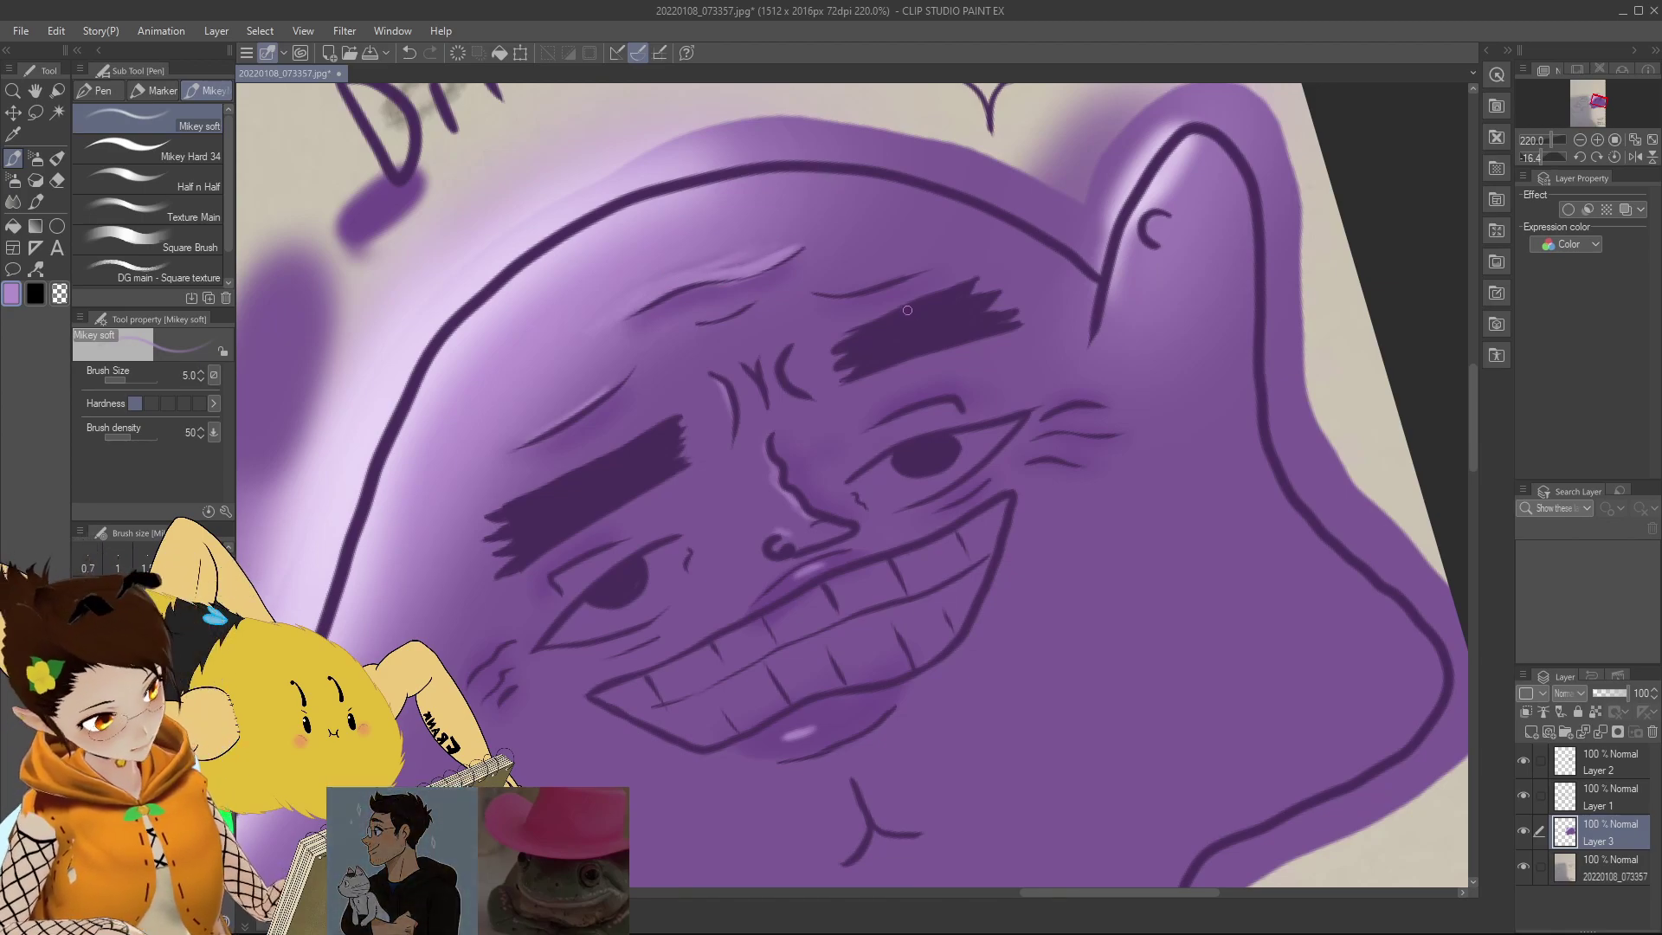
{"action": "mouse_move", "coordinate": [913, 298]}
{"action": "left_mouse_down"}
{"action": "mouse_move", "coordinate": [846, 294]}
{"action": "mouse_move", "coordinate": [962, 260]}
{"action": "mouse_move", "coordinate": [813, 299]}
{"action": "mouse_move", "coordinate": [903, 275]}
{"action": "left_mouse_up"}
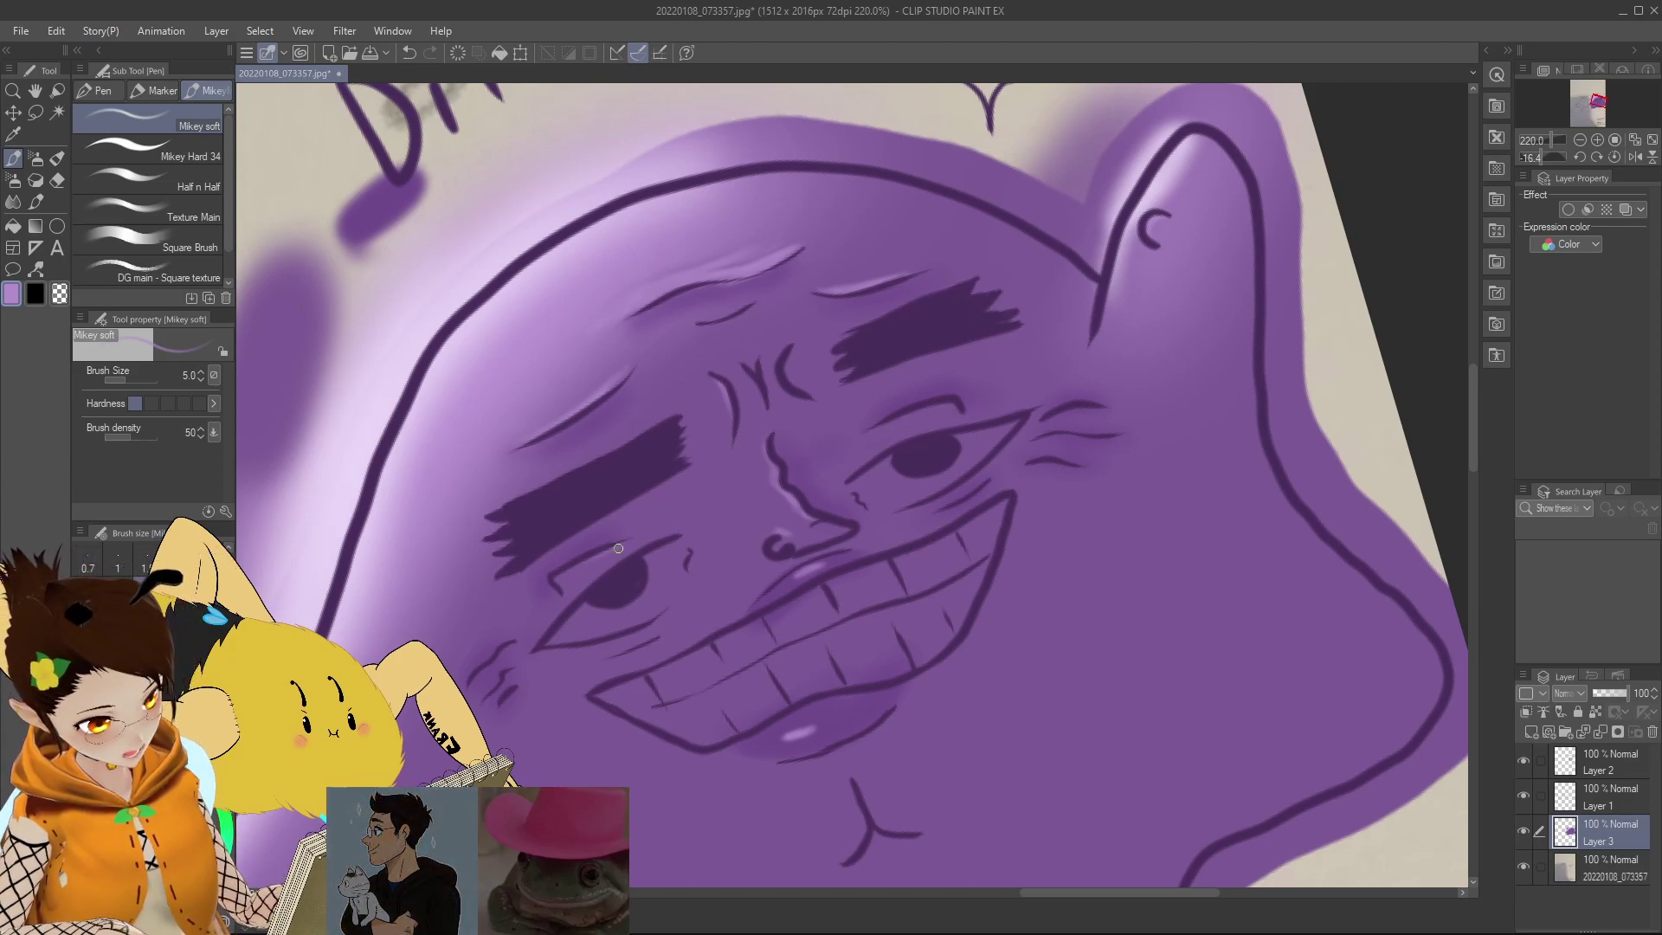
{"action": "left_click_drag", "start_coordinate": [567, 573], "coordinate": [613, 551]}
{"action": "left_click_drag", "start_coordinate": [868, 431], "coordinate": [949, 405]}
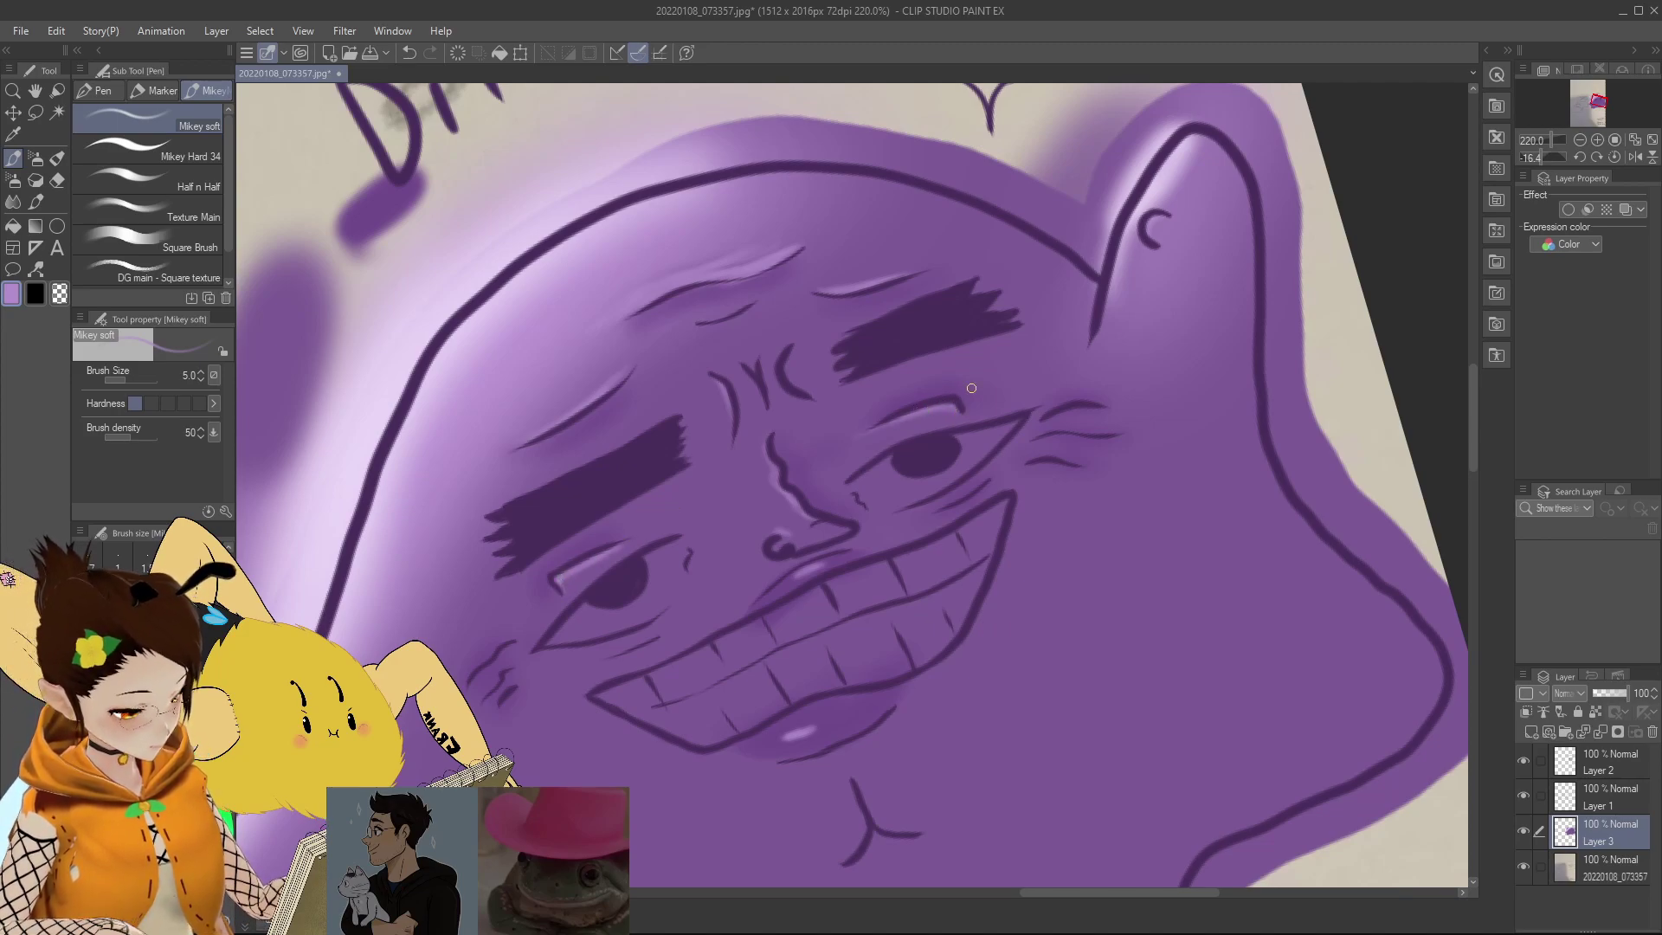
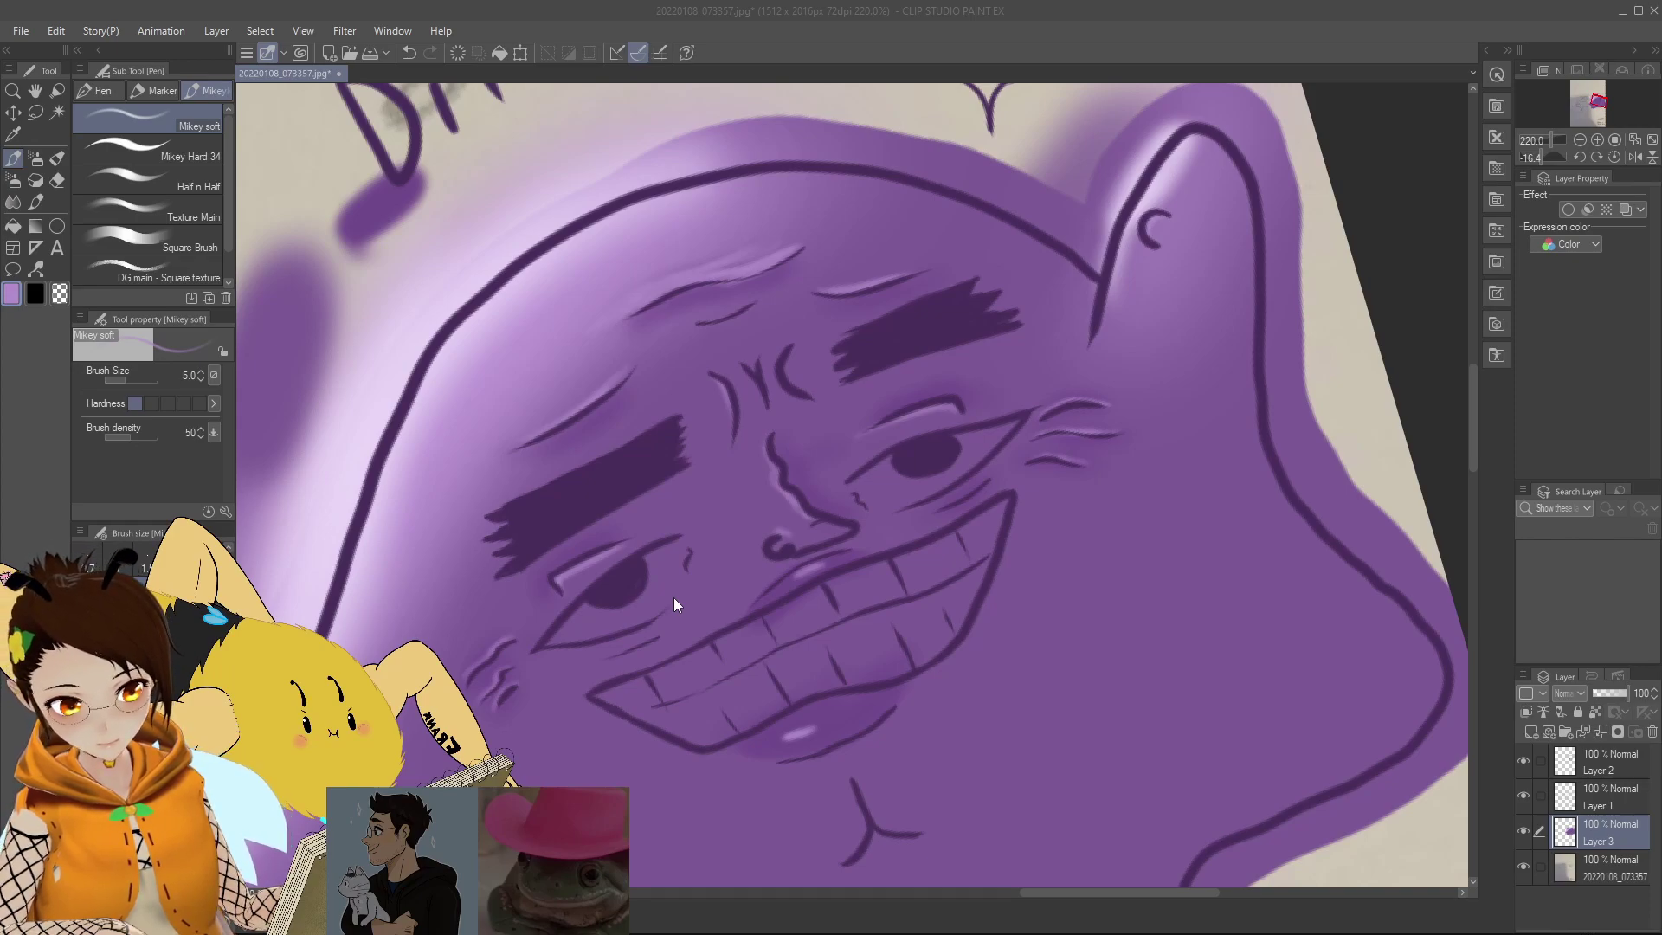
Step: Fill the whites of both eyes with the pale lavender sampled from the body's highlight, using the Mikey Hard 34 brush at size 6
{"action": "left_click_drag", "start_coordinate": [1599, 112], "coordinate": [1598, 103]}
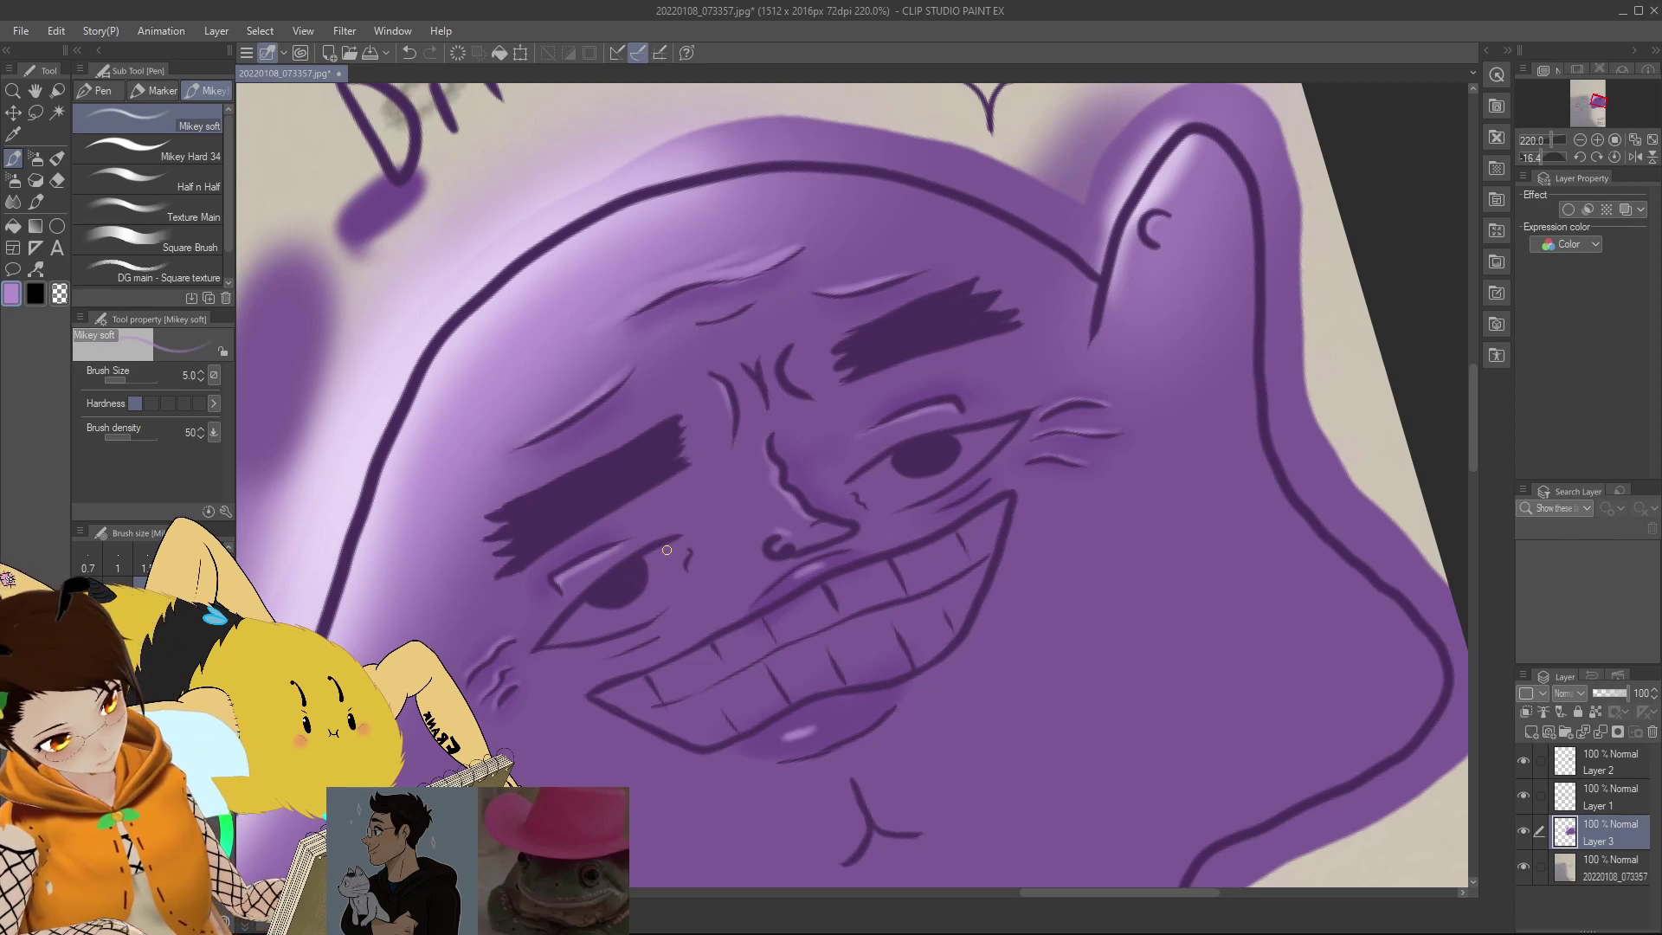
{"action": "left_click", "coordinate": [409, 339], "text": "alt"}
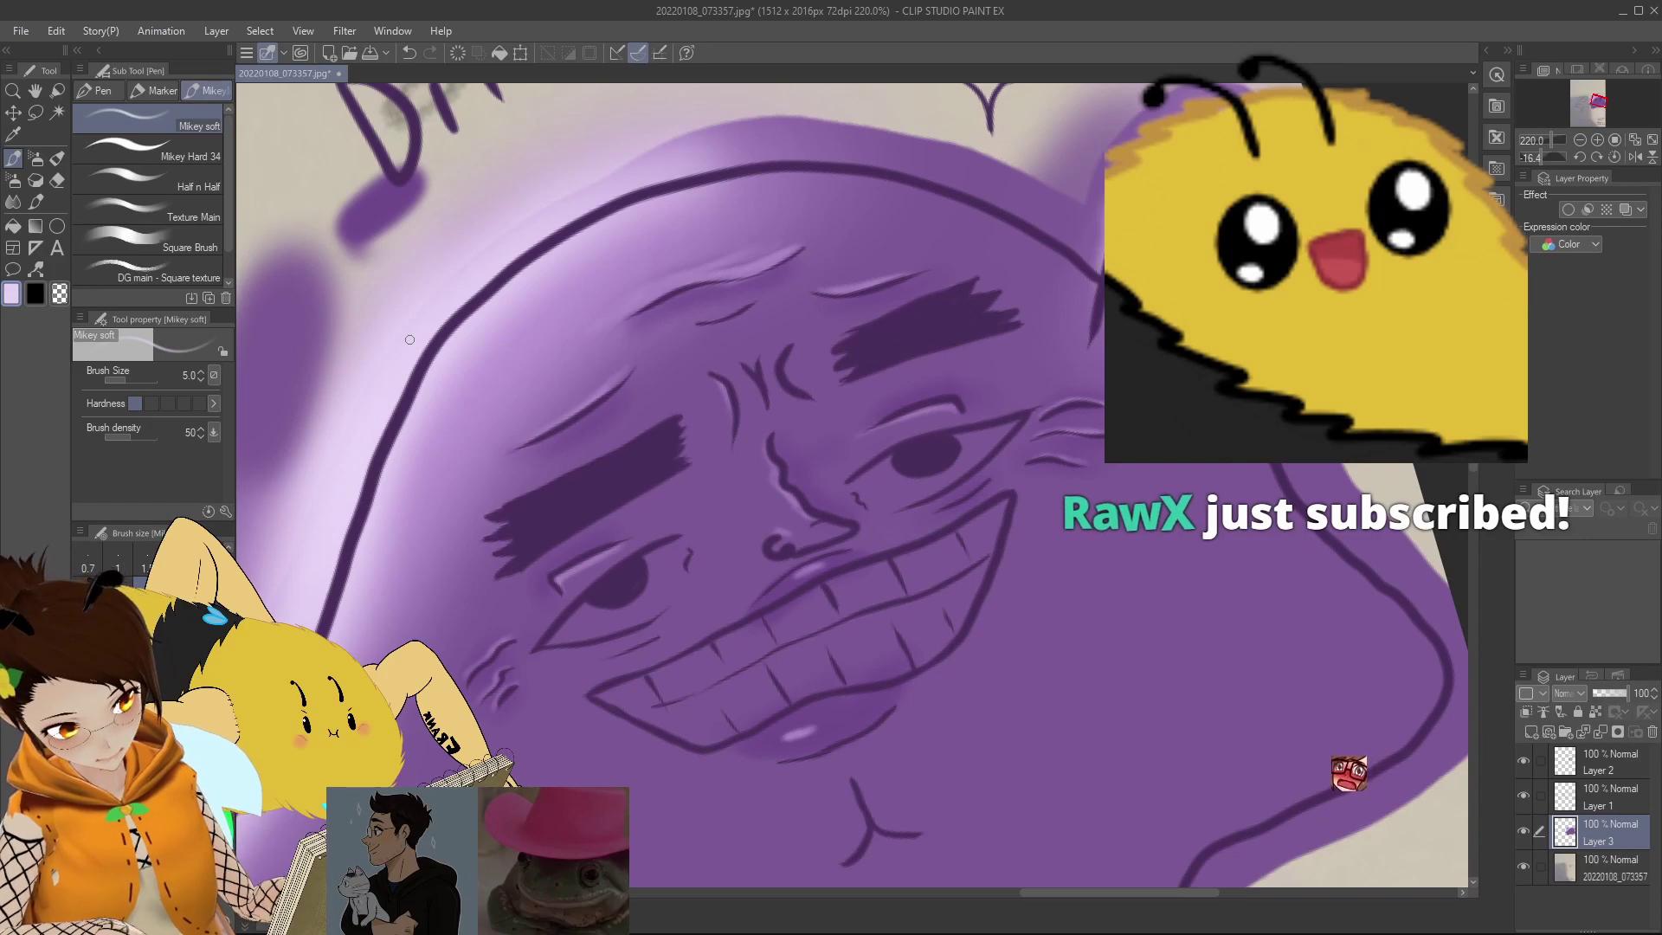
{"action": "left_click", "coordinate": [149, 144]}
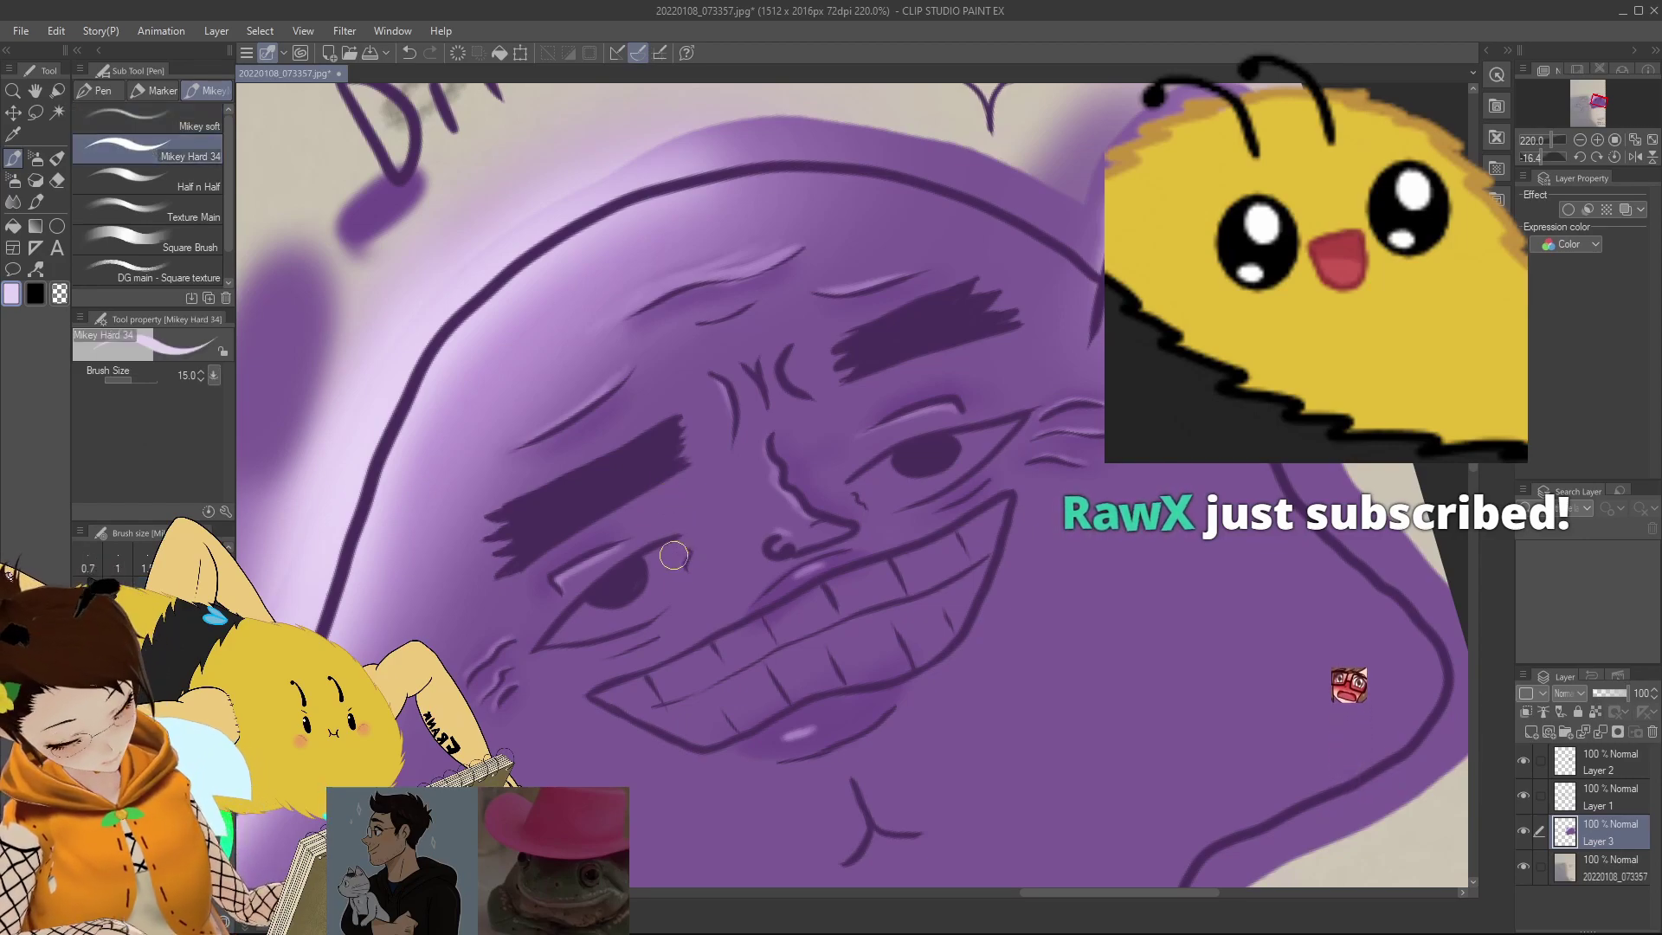
{"action": "key", "text": "bracketleft"}
{"action": "key", "text": "bracketleft"}
{"action": "key", "text": "bracketleft"}
{"action": "key", "text": "bracketleft"}
{"action": "key", "text": "bracketleft"}
{"action": "mouse_move", "coordinate": [679, 537]}
{"action": "left_mouse_down"}
{"action": "mouse_move", "coordinate": [683, 569]}
{"action": "mouse_move", "coordinate": [657, 616]}
{"action": "mouse_move", "coordinate": [680, 561]}
{"action": "mouse_move", "coordinate": [646, 559]}
{"action": "mouse_move", "coordinate": [673, 543]}
{"action": "mouse_move", "coordinate": [651, 561]}
{"action": "left_mouse_up"}
{"action": "mouse_move", "coordinate": [585, 603]}
{"action": "left_mouse_down"}
{"action": "mouse_move", "coordinate": [546, 644]}
{"action": "mouse_move", "coordinate": [585, 636]}
{"action": "mouse_move", "coordinate": [544, 643]}
{"action": "mouse_move", "coordinate": [608, 599]}
{"action": "mouse_move", "coordinate": [574, 615]}
{"action": "left_mouse_up"}
{"action": "mouse_move", "coordinate": [673, 546]}
{"action": "left_mouse_down"}
{"action": "mouse_move", "coordinate": [640, 573]}
{"action": "mouse_move", "coordinate": [679, 553]}
{"action": "mouse_move", "coordinate": [660, 593]}
{"action": "left_mouse_up"}
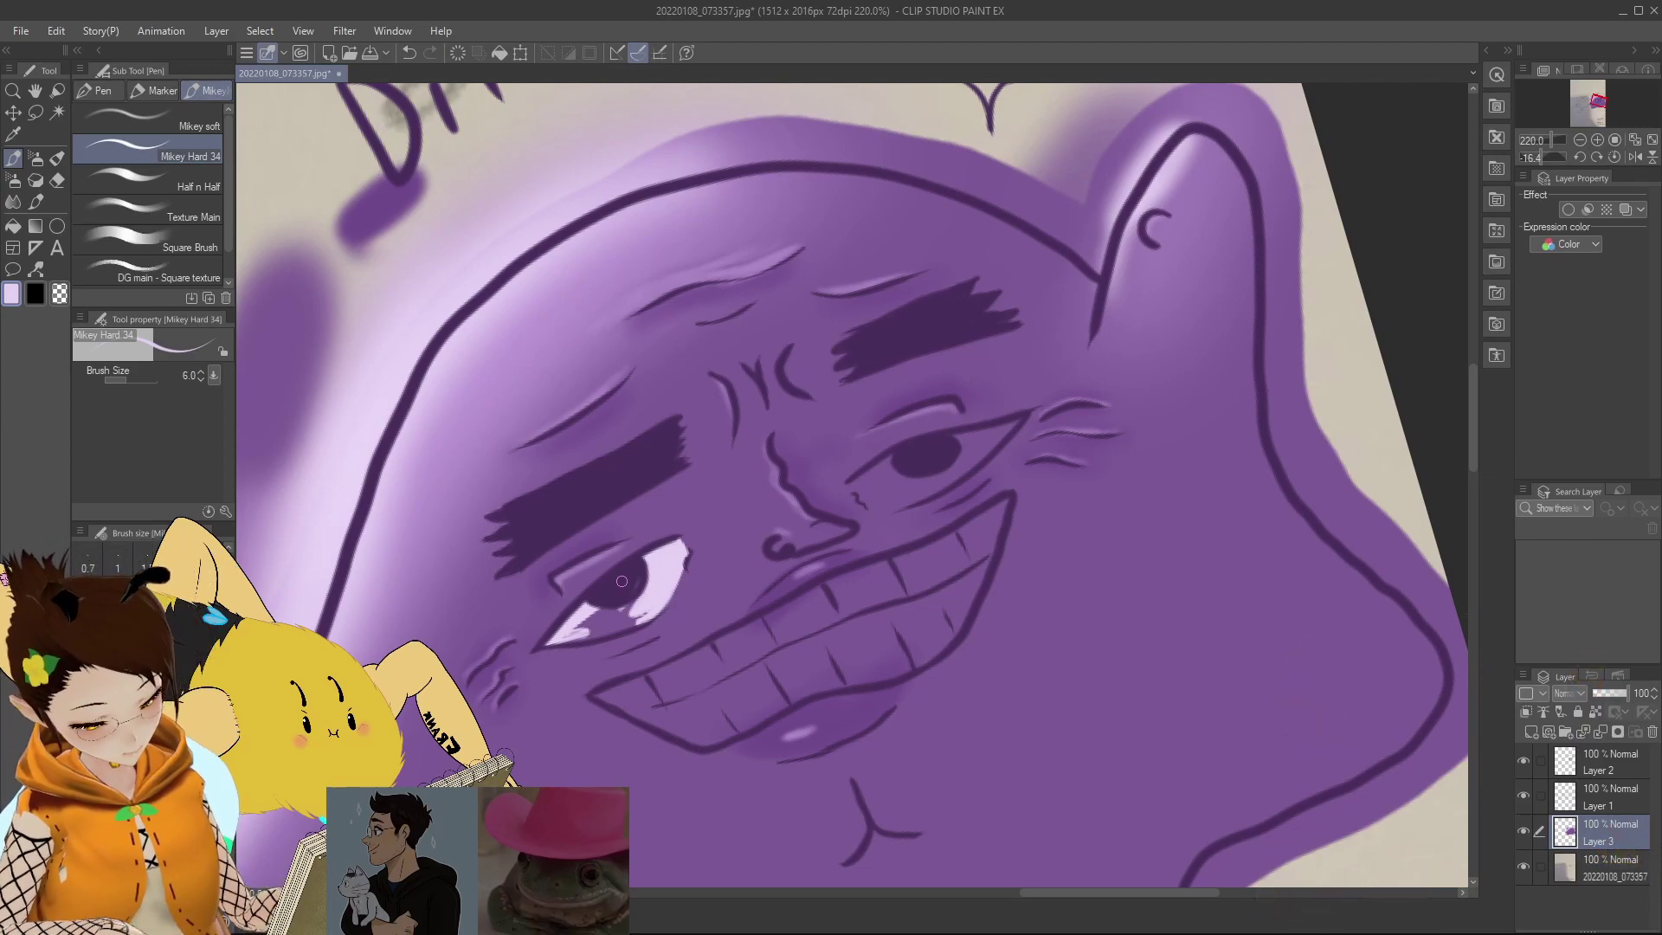
{"action": "mouse_move", "coordinate": [616, 613]}
{"action": "left_mouse_down"}
{"action": "mouse_move", "coordinate": [561, 641]}
{"action": "mouse_move", "coordinate": [652, 611]}
{"action": "mouse_move", "coordinate": [585, 636]}
{"action": "mouse_move", "coordinate": [637, 602]}
{"action": "mouse_move", "coordinate": [585, 630]}
{"action": "mouse_move", "coordinate": [607, 611]}
{"action": "mouse_move", "coordinate": [560, 640]}
{"action": "mouse_move", "coordinate": [626, 620]}
{"action": "left_mouse_up"}
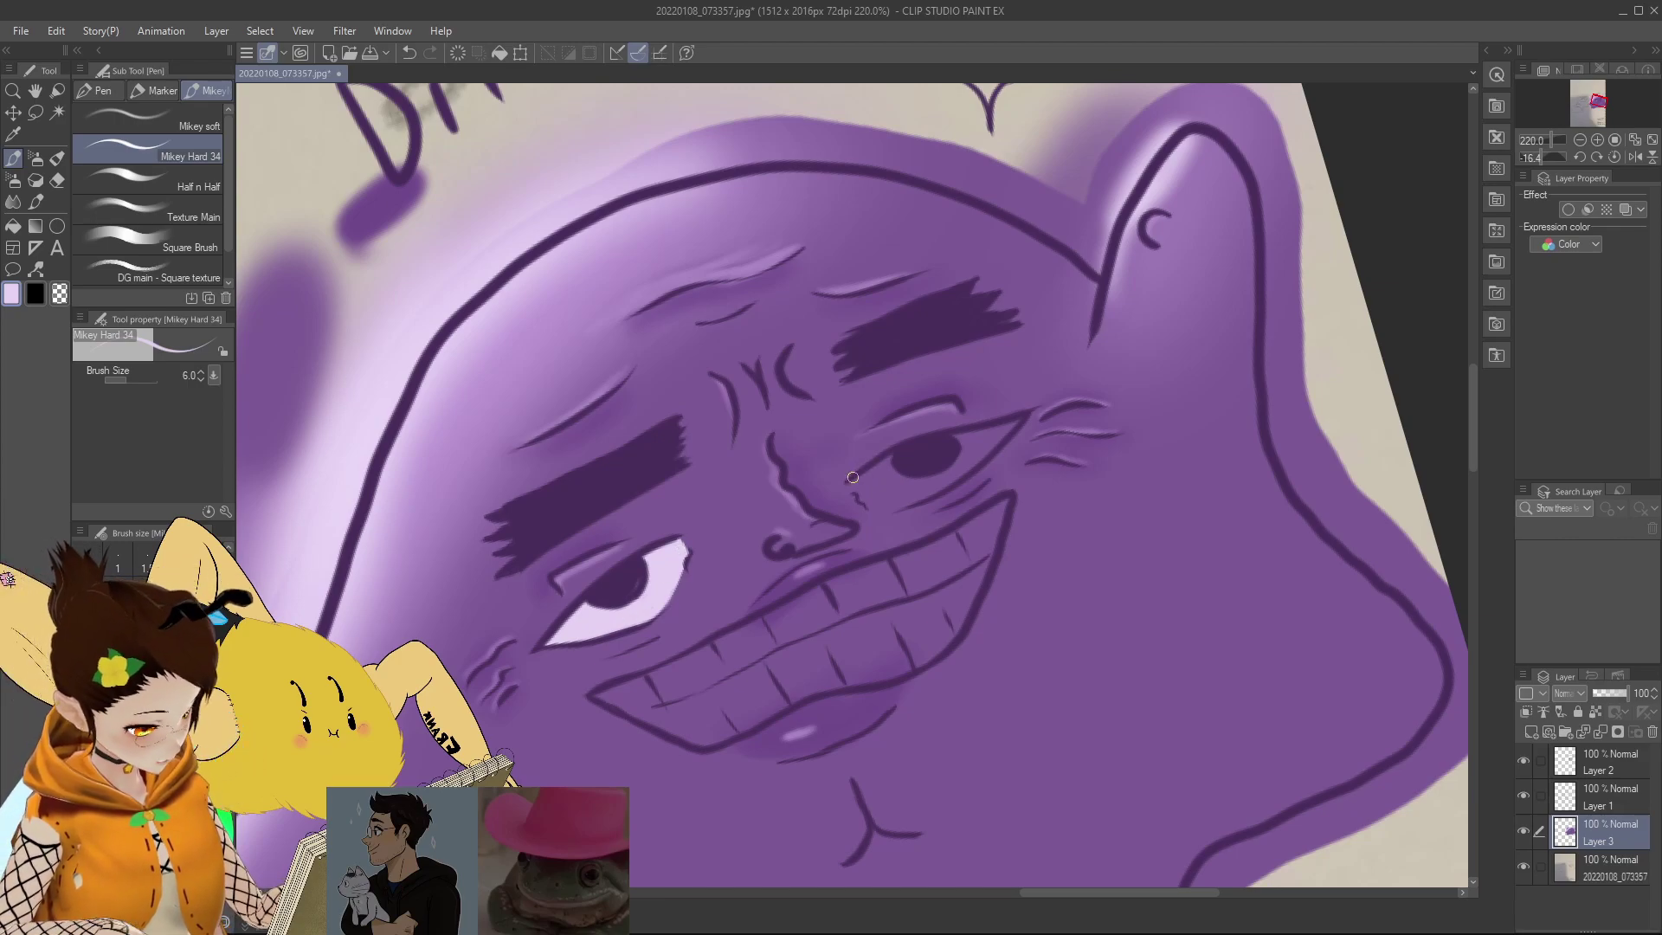
{"action": "mouse_move", "coordinate": [852, 491]}
{"action": "left_mouse_down"}
{"action": "mouse_move", "coordinate": [904, 511]}
{"action": "mouse_move", "coordinate": [963, 471]}
{"action": "left_mouse_up"}
{"action": "mouse_move", "coordinate": [1017, 422]}
{"action": "left_mouse_down"}
{"action": "mouse_move", "coordinate": [979, 457]}
{"action": "mouse_move", "coordinate": [1001, 429]}
{"action": "mouse_move", "coordinate": [950, 441]}
{"action": "mouse_move", "coordinate": [982, 434]}
{"action": "mouse_move", "coordinate": [961, 468]}
{"action": "mouse_move", "coordinate": [939, 449]}
{"action": "mouse_move", "coordinate": [854, 483]}
{"action": "mouse_move", "coordinate": [894, 507]}
{"action": "mouse_move", "coordinate": [966, 458]}
{"action": "mouse_move", "coordinate": [892, 483]}
{"action": "mouse_move", "coordinate": [896, 468]}
{"action": "mouse_move", "coordinate": [877, 470]}
{"action": "mouse_move", "coordinate": [865, 482]}
{"action": "mouse_move", "coordinate": [882, 494]}
{"action": "mouse_move", "coordinate": [948, 465]}
{"action": "left_mouse_up"}
Step: Fill all the upper and lower teeth of the grin with pale lavender using the Mikey Hard 34 brush at size 15
{"action": "key", "text": "bracketright"}
{"action": "key", "text": "bracketright"}
{"action": "key", "text": "bracketright"}
{"action": "key", "text": "bracketright"}
{"action": "key", "text": "bracketright"}
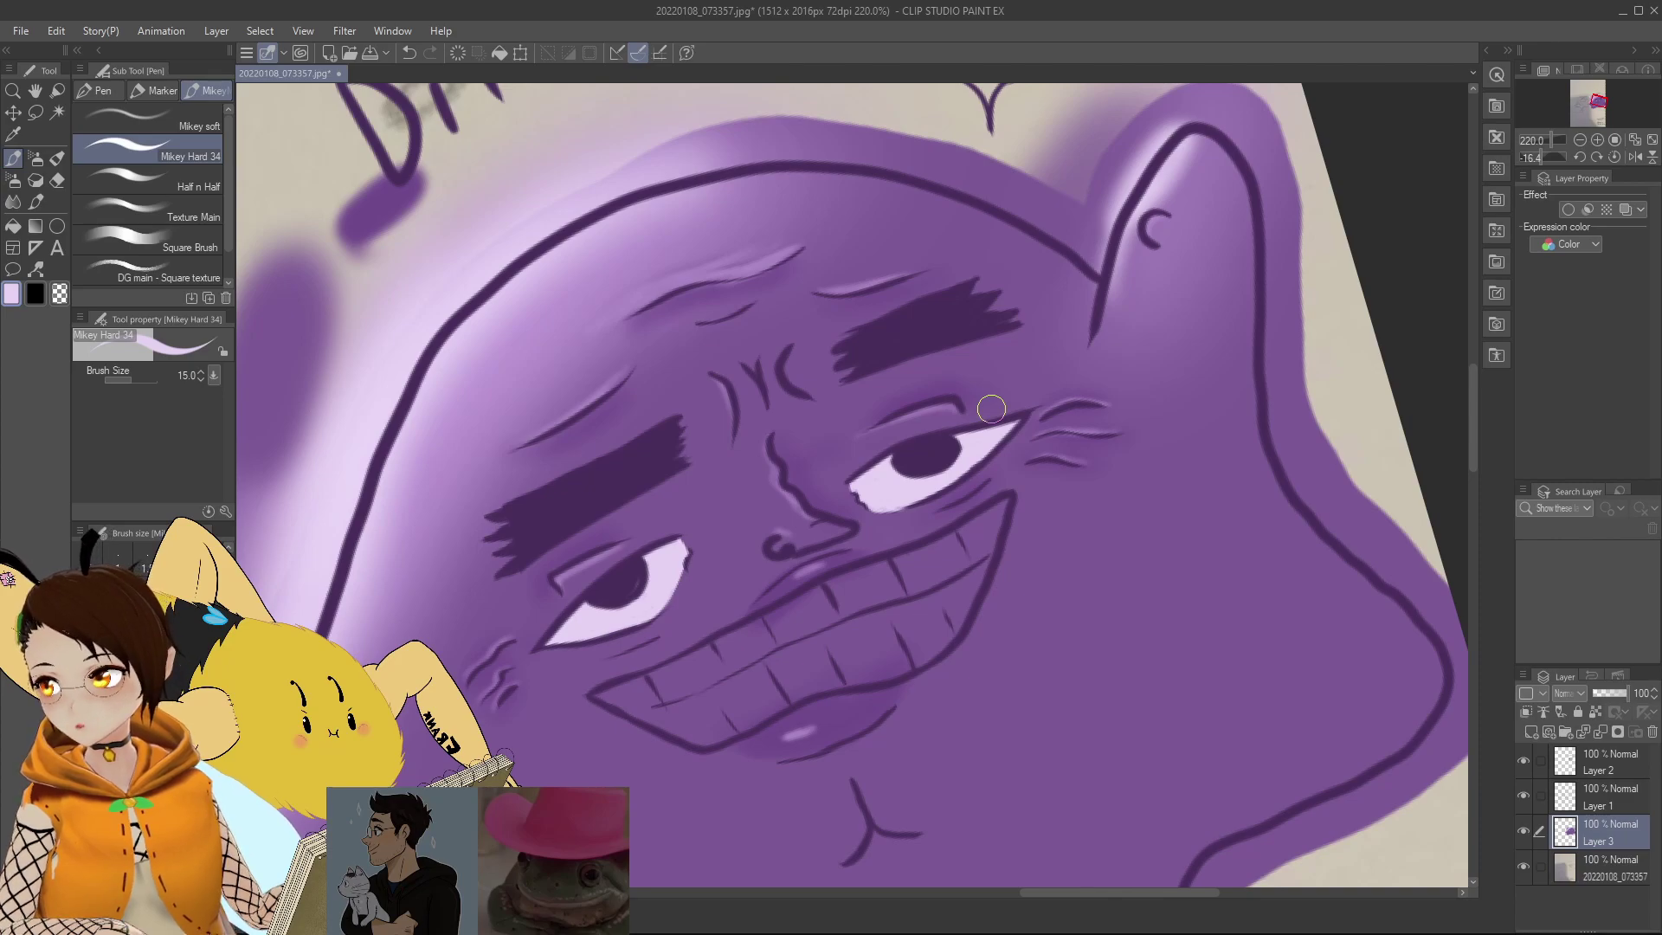
{"action": "left_click_drag", "start_coordinate": [1598, 101], "coordinate": [1592, 98]}
{"action": "mouse_move", "coordinate": [751, 535]}
{"action": "left_mouse_down"}
{"action": "mouse_move", "coordinate": [762, 582]}
{"action": "mouse_move", "coordinate": [745, 540]}
{"action": "mouse_move", "coordinate": [838, 507]}
{"action": "mouse_move", "coordinate": [808, 526]}
{"action": "mouse_move", "coordinate": [925, 452]}
{"action": "mouse_move", "coordinate": [866, 554]}
{"action": "left_mouse_up"}
{"action": "mouse_move", "coordinate": [918, 454]}
{"action": "left_mouse_down"}
{"action": "mouse_move", "coordinate": [865, 491]}
{"action": "mouse_move", "coordinate": [906, 465]}
{"action": "mouse_move", "coordinate": [827, 557]}
{"action": "mouse_move", "coordinate": [903, 486]}
{"action": "mouse_move", "coordinate": [824, 601]}
{"action": "left_mouse_up"}
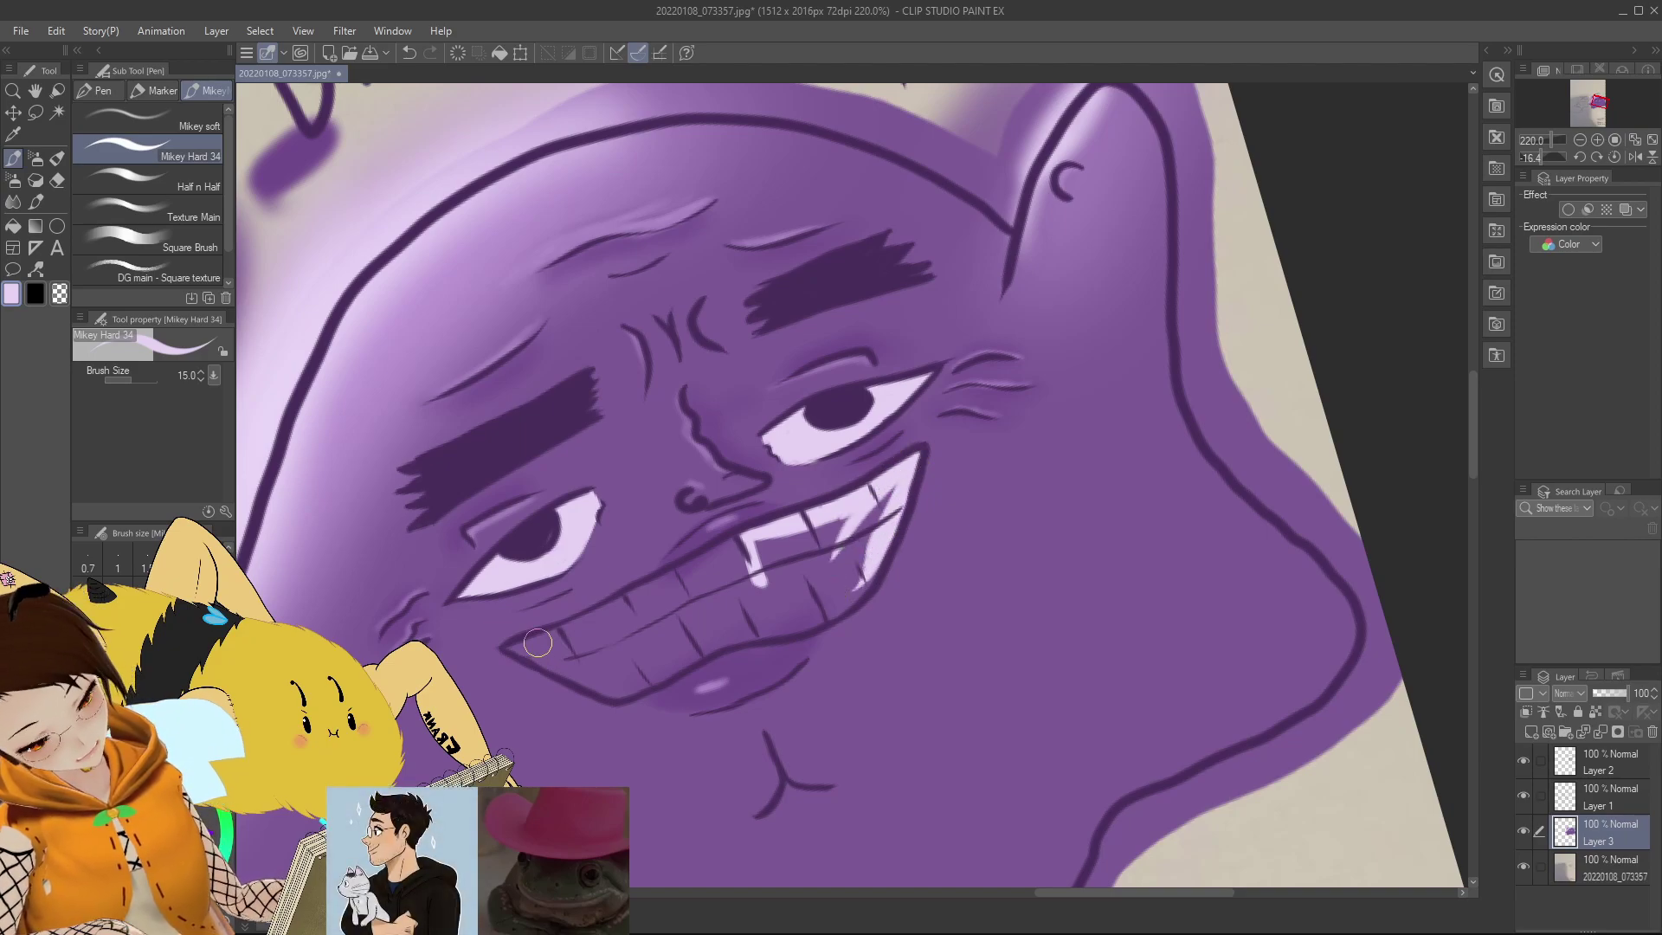
{"action": "mouse_move", "coordinate": [519, 647]}
{"action": "left_mouse_down"}
{"action": "mouse_move", "coordinate": [561, 658]}
{"action": "mouse_move", "coordinate": [507, 646]}
{"action": "mouse_move", "coordinate": [588, 629]}
{"action": "mouse_move", "coordinate": [553, 645]}
{"action": "mouse_move", "coordinate": [607, 654]}
{"action": "mouse_move", "coordinate": [523, 649]}
{"action": "mouse_move", "coordinate": [605, 688]}
{"action": "mouse_move", "coordinate": [590, 680]}
{"action": "mouse_move", "coordinate": [650, 670]}
{"action": "mouse_move", "coordinate": [608, 685]}
{"action": "mouse_move", "coordinate": [638, 680]}
{"action": "mouse_move", "coordinate": [623, 693]}
{"action": "mouse_move", "coordinate": [681, 648]}
{"action": "mouse_move", "coordinate": [659, 608]}
{"action": "mouse_move", "coordinate": [701, 662]}
{"action": "mouse_move", "coordinate": [651, 681]}
{"action": "mouse_move", "coordinate": [744, 619]}
{"action": "mouse_move", "coordinate": [676, 655]}
{"action": "mouse_move", "coordinate": [822, 619]}
{"action": "left_mouse_up"}
{"action": "mouse_move", "coordinate": [710, 649]}
{"action": "left_mouse_down"}
{"action": "mouse_move", "coordinate": [815, 614]}
{"action": "mouse_move", "coordinate": [873, 554]}
{"action": "left_mouse_up"}
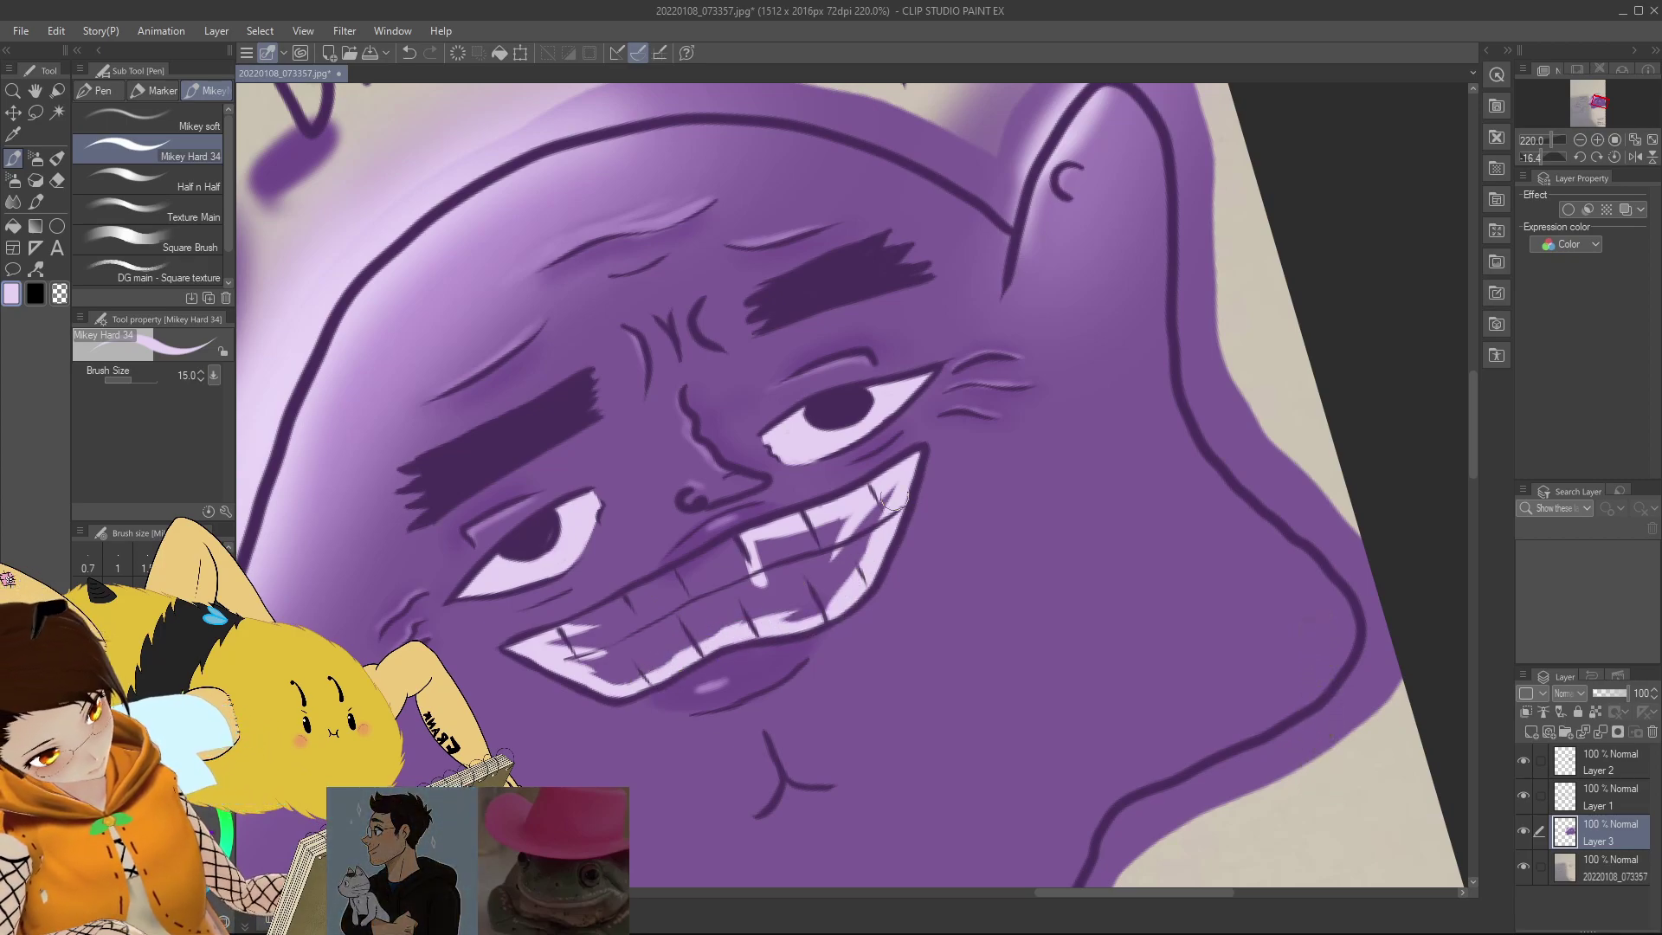
{"action": "left_click_drag", "start_coordinate": [743, 539], "coordinate": [597, 647]}
{"action": "mouse_move", "coordinate": [701, 559]}
{"action": "left_mouse_down"}
{"action": "mouse_move", "coordinate": [548, 648]}
{"action": "mouse_move", "coordinate": [611, 658]}
{"action": "mouse_move", "coordinate": [607, 634]}
{"action": "mouse_move", "coordinate": [675, 586]}
{"action": "mouse_move", "coordinate": [809, 542]}
{"action": "mouse_move", "coordinate": [885, 490]}
{"action": "mouse_move", "coordinate": [822, 599]}
{"action": "mouse_move", "coordinate": [844, 527]}
{"action": "mouse_move", "coordinate": [896, 485]}
{"action": "mouse_move", "coordinate": [784, 553]}
{"action": "mouse_move", "coordinate": [807, 516]}
{"action": "mouse_move", "coordinate": [727, 601]}
{"action": "mouse_move", "coordinate": [714, 610]}
{"action": "mouse_move", "coordinate": [706, 592]}
{"action": "mouse_move", "coordinate": [645, 651]}
{"action": "left_mouse_up"}
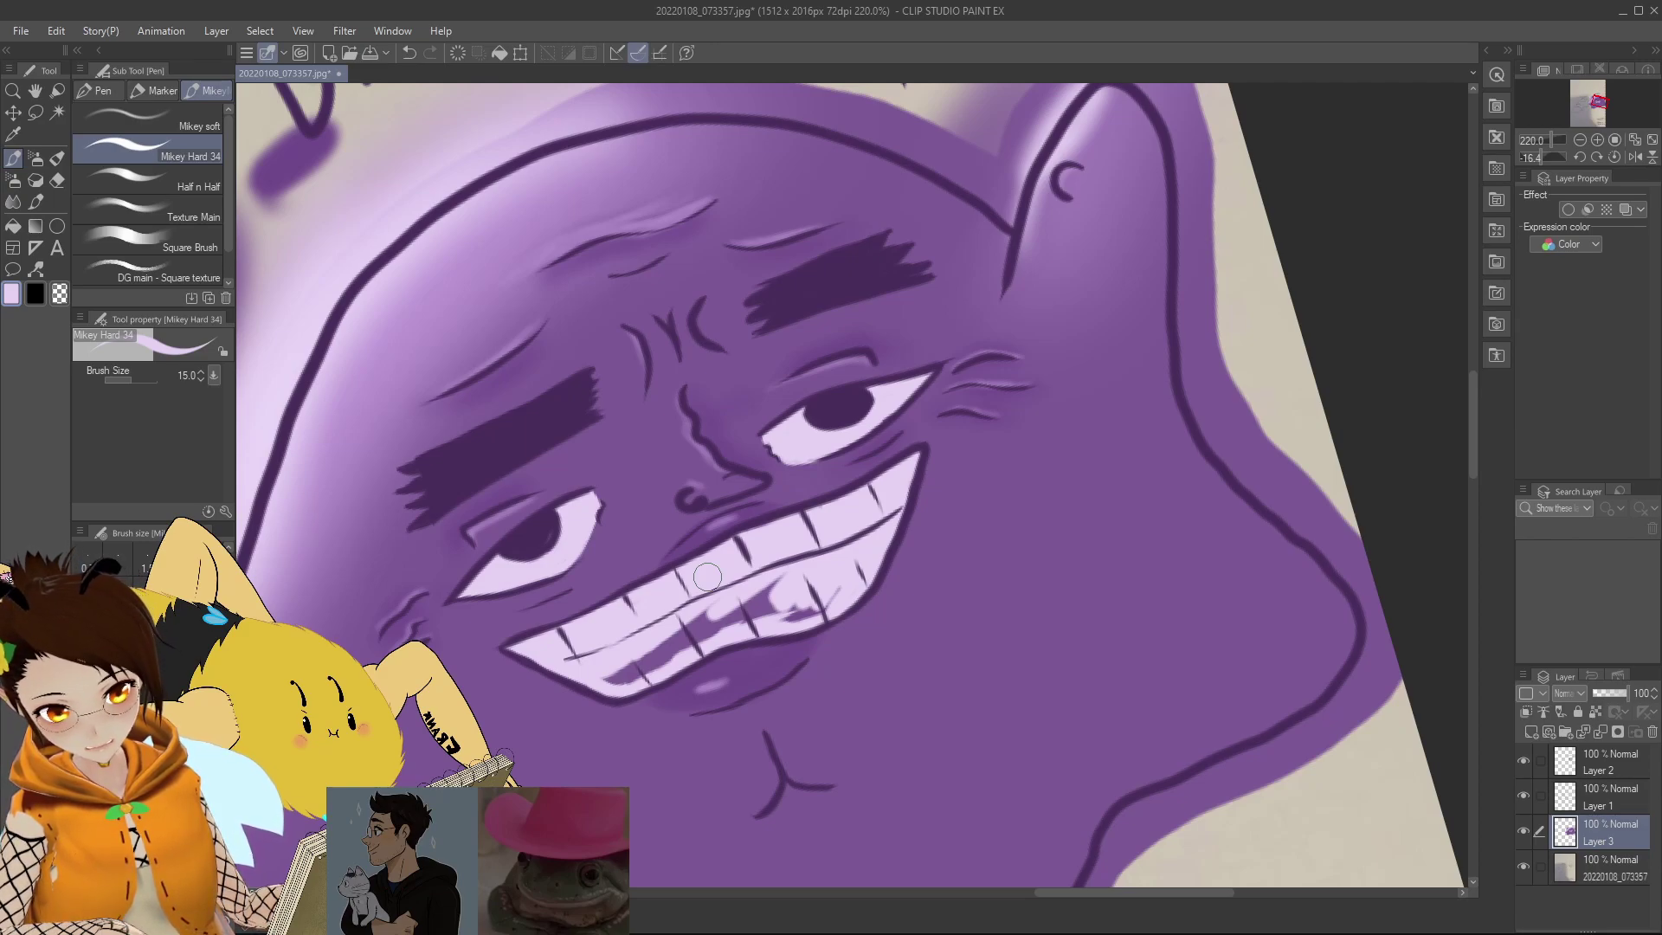
{"action": "mouse_move", "coordinate": [707, 576]}
{"action": "left_mouse_down"}
{"action": "mouse_move", "coordinate": [777, 596]}
{"action": "mouse_move", "coordinate": [665, 646]}
{"action": "mouse_move", "coordinate": [689, 617]}
{"action": "mouse_move", "coordinate": [615, 670]}
{"action": "mouse_move", "coordinate": [633, 677]}
{"action": "mouse_move", "coordinate": [825, 566]}
{"action": "mouse_move", "coordinate": [742, 623]}
{"action": "mouse_move", "coordinate": [816, 589]}
{"action": "mouse_move", "coordinate": [796, 623]}
{"action": "mouse_move", "coordinate": [851, 586]}
{"action": "left_mouse_up"}
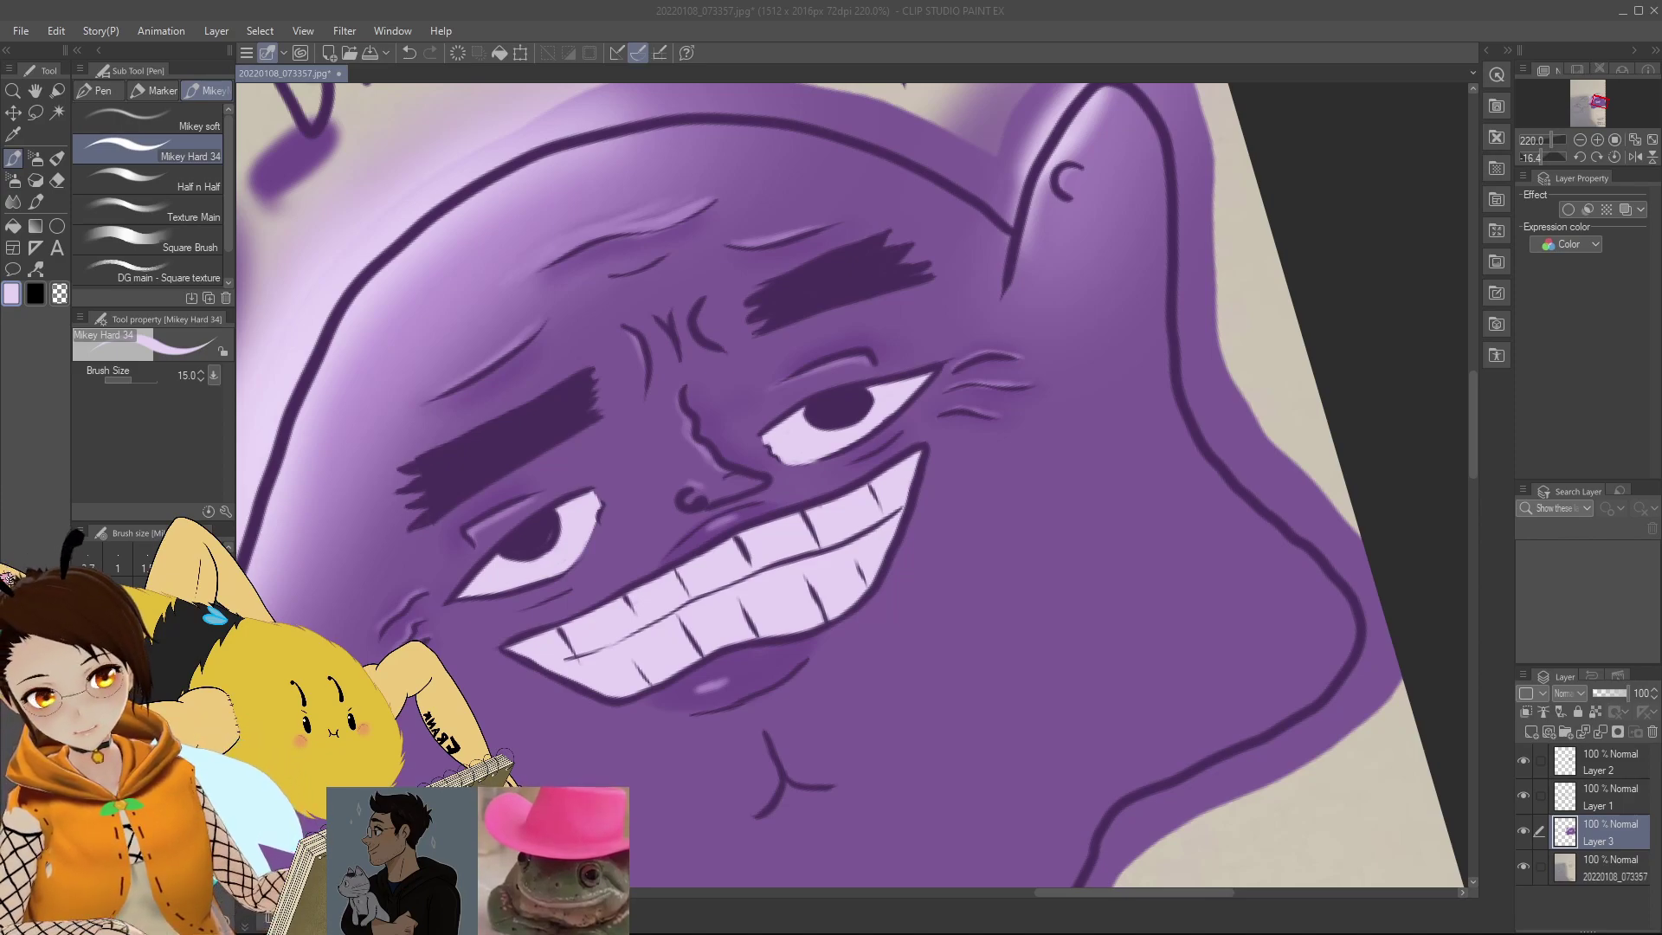
Step: Switch to the web browser to view the Twitch clip, and close the browser
{"action": "left_click_drag", "start_coordinate": [727, 160], "coordinate": [605, 3]}
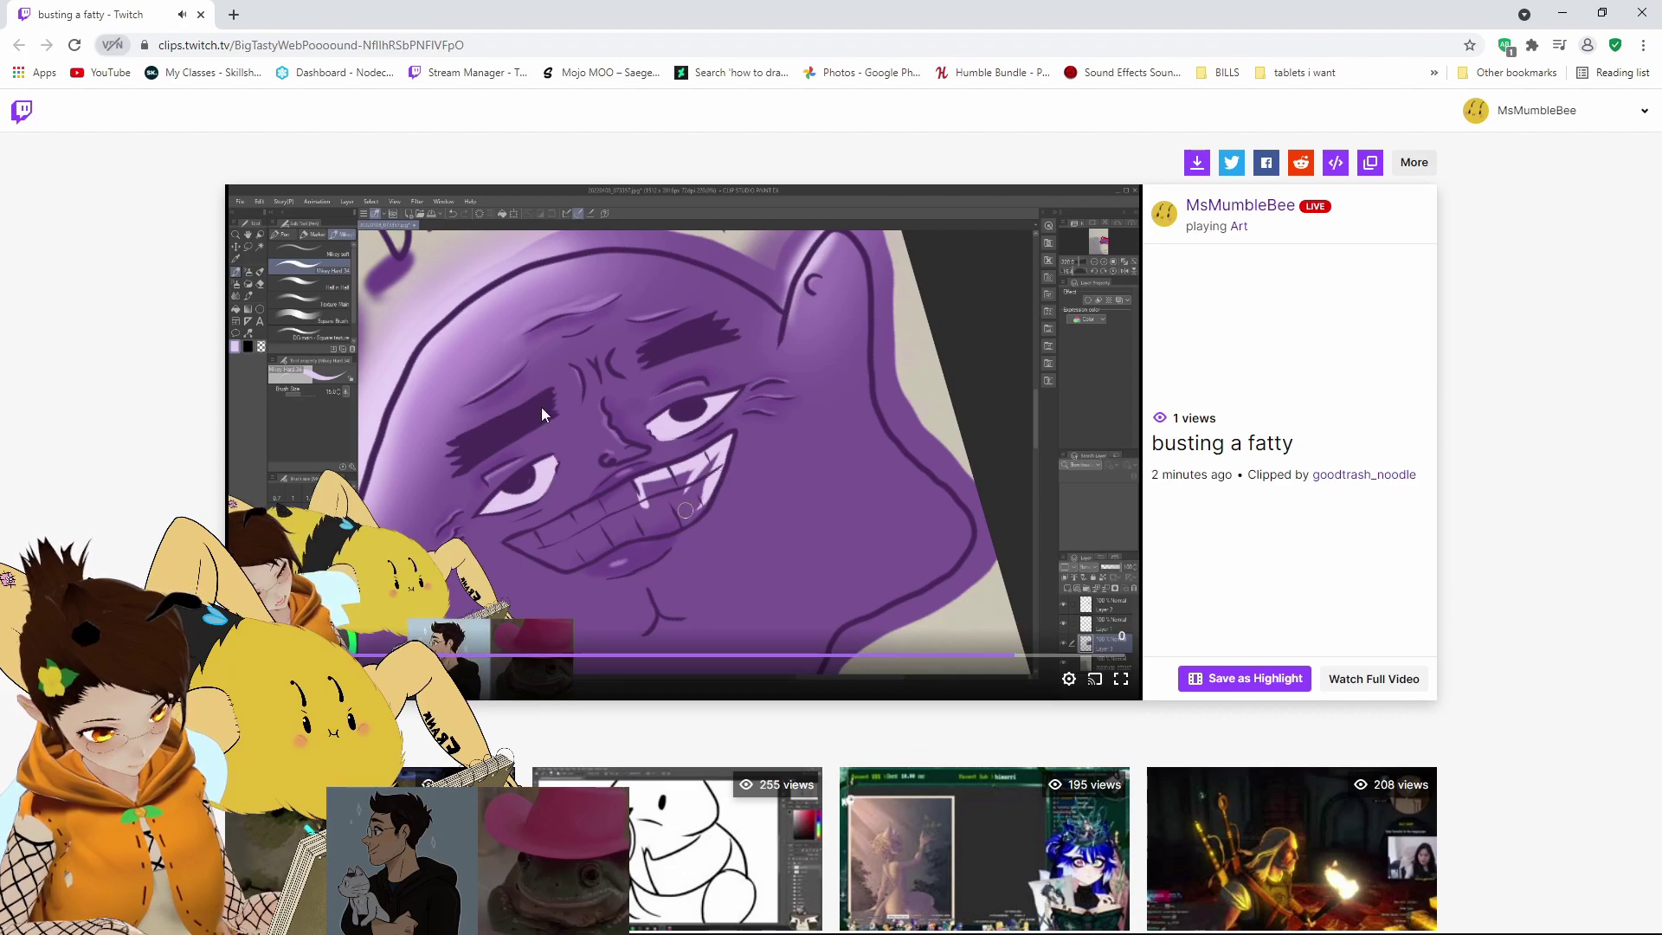
{"action": "left_click", "coordinate": [1641, 13]}
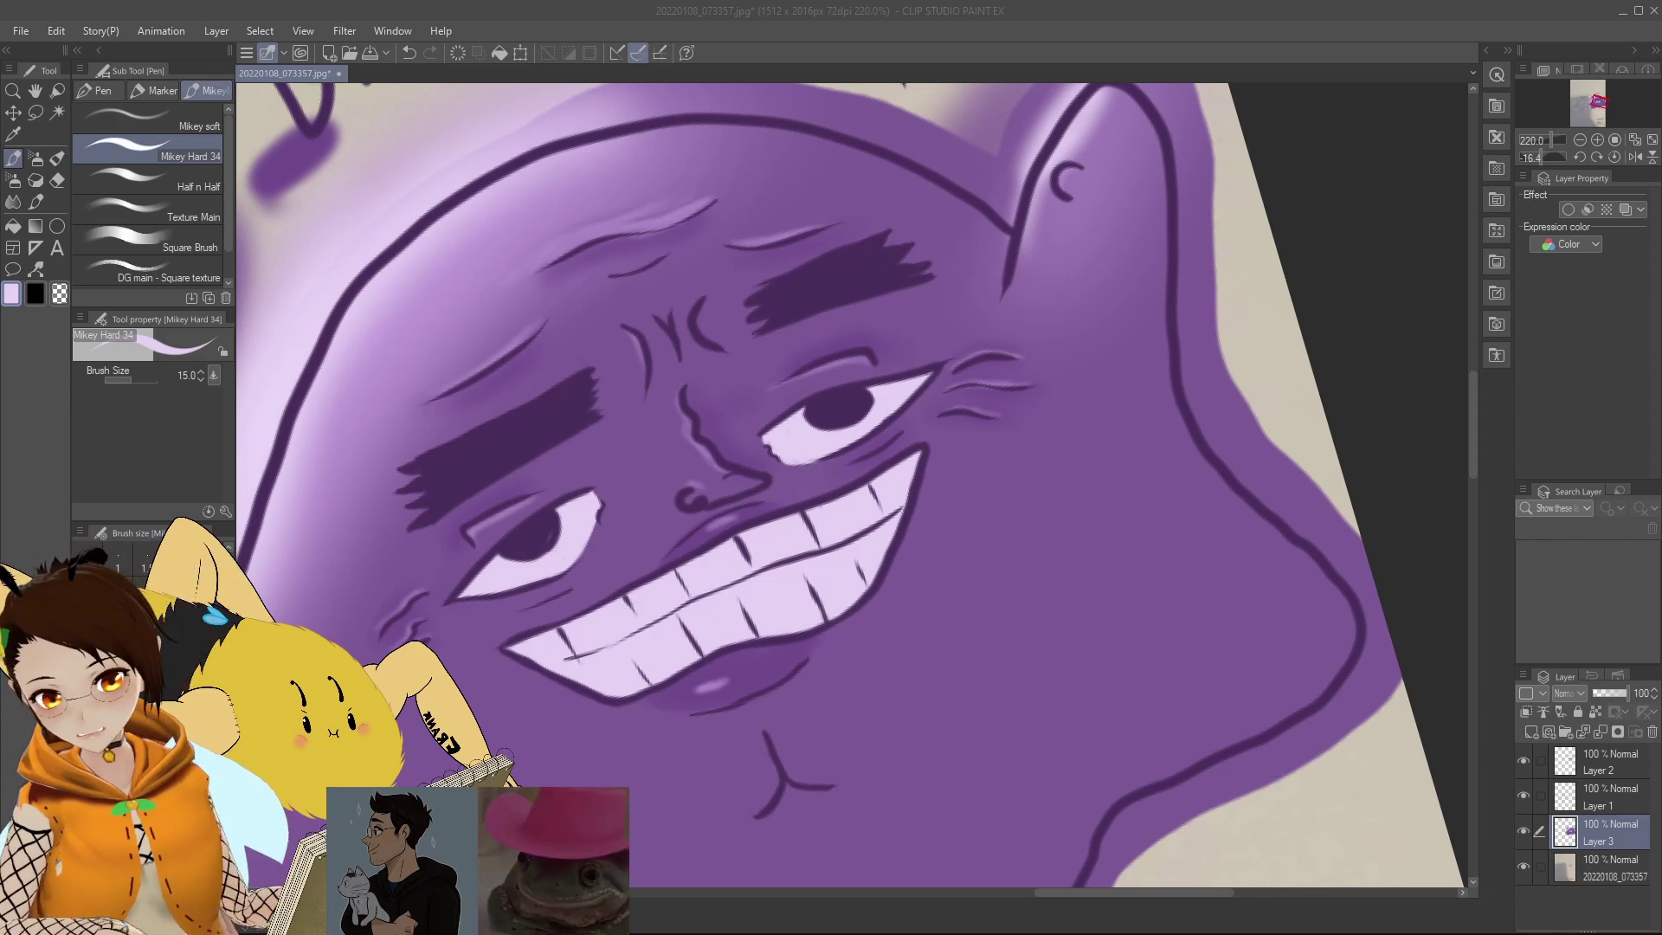
Step: Sketch a long leg in a fishnet stocking in pale lavender on the blank paper beside the handwritten notes, with Mikey Hard 34 at size 15
{"action": "left_click", "coordinate": [1537, 155]}
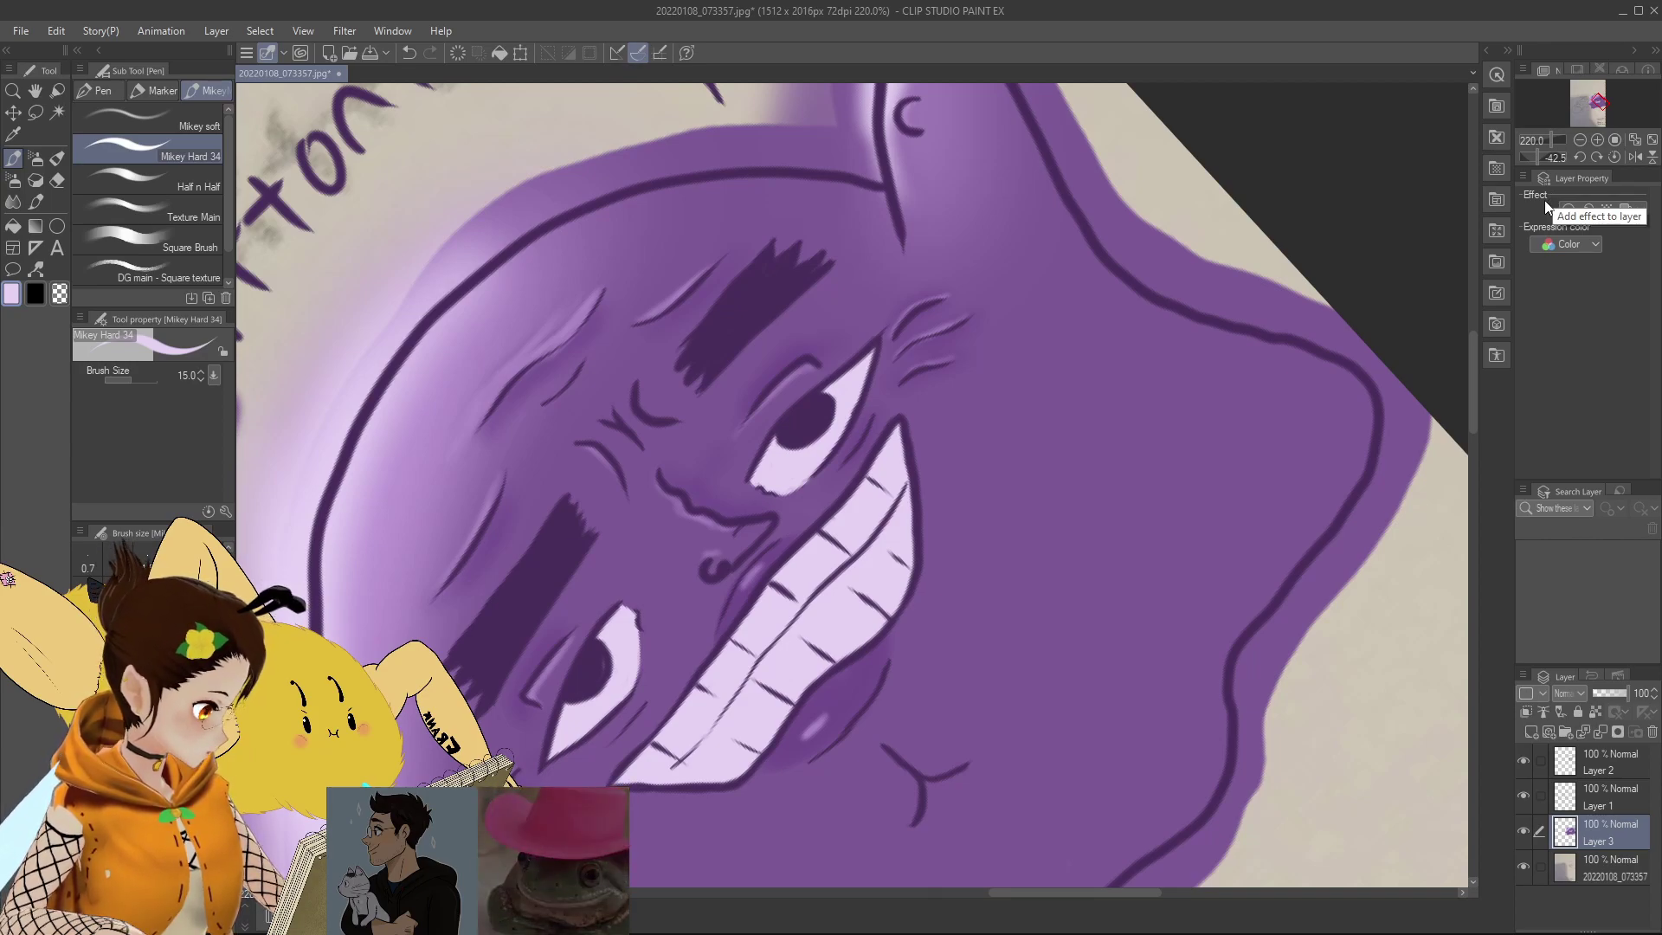
{"action": "left_click", "coordinate": [1539, 157]}
{"action": "mouse_move", "coordinate": [1539, 158]}
{"action": "left_mouse_down"}
{"action": "mouse_move", "coordinate": [1563, 133]}
{"action": "mouse_move", "coordinate": [1546, 143]}
{"action": "left_mouse_up"}
{"action": "left_click", "coordinate": [1549, 138]}
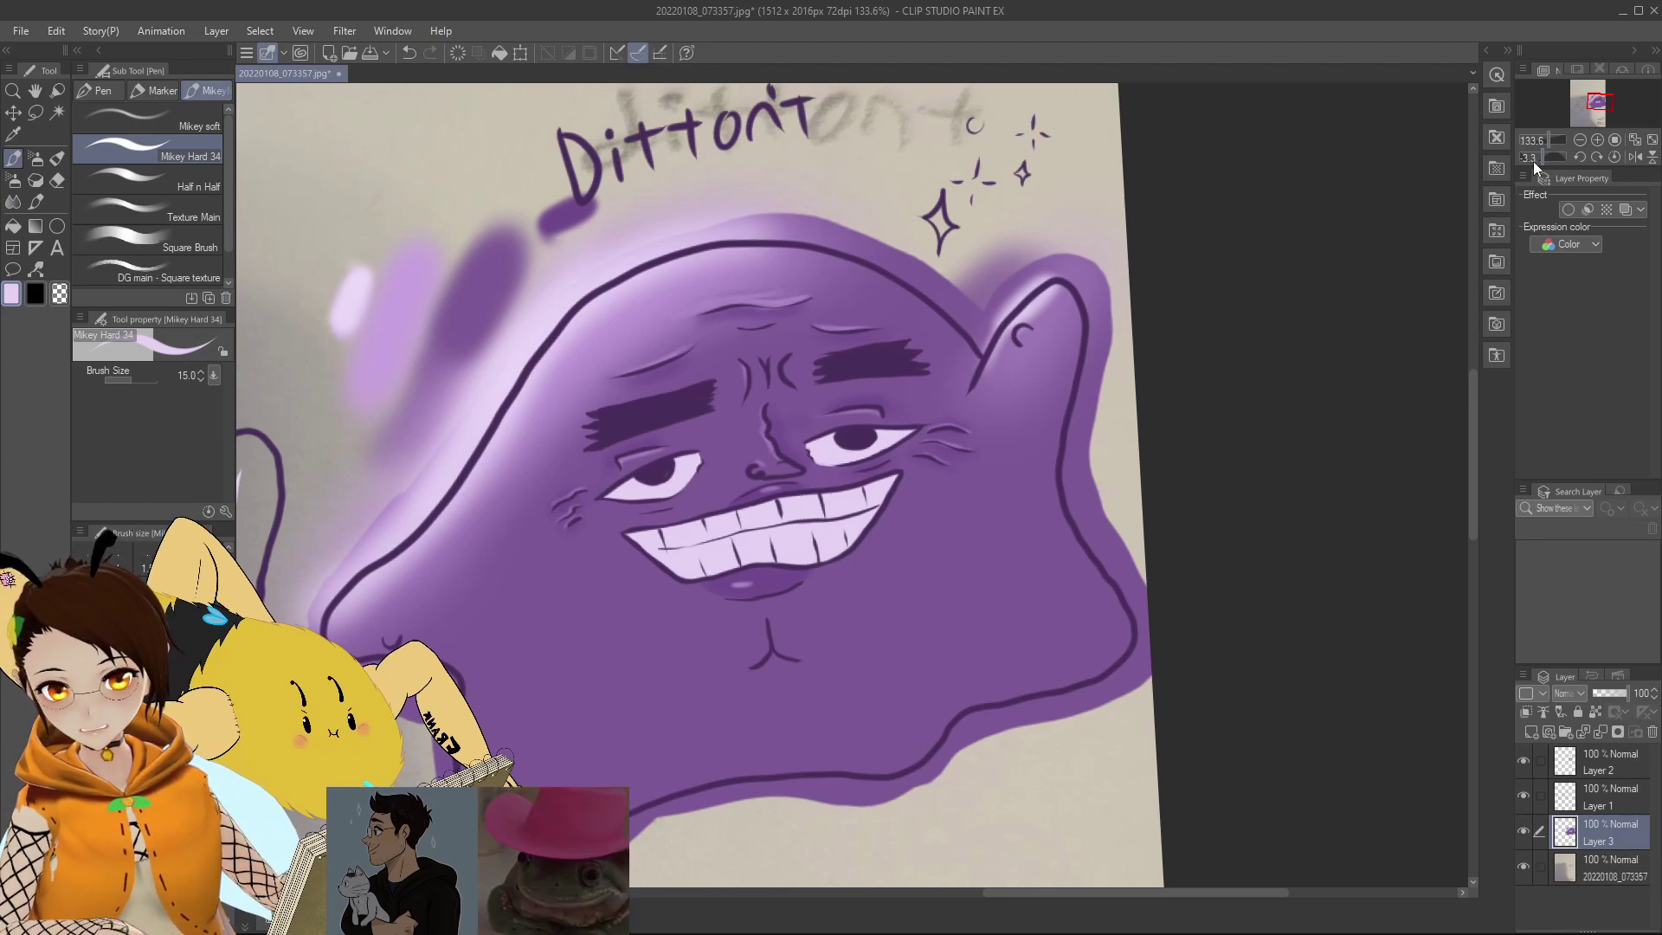
{"action": "left_click_drag", "start_coordinate": [1594, 101], "coordinate": [1598, 109]}
{"action": "mouse_move", "coordinate": [664, 178]}
{"action": "left_mouse_down"}
{"action": "mouse_move", "coordinate": [636, 405]}
{"action": "mouse_move", "coordinate": [680, 441]}
{"action": "mouse_move", "coordinate": [702, 711]}
{"action": "left_mouse_up"}
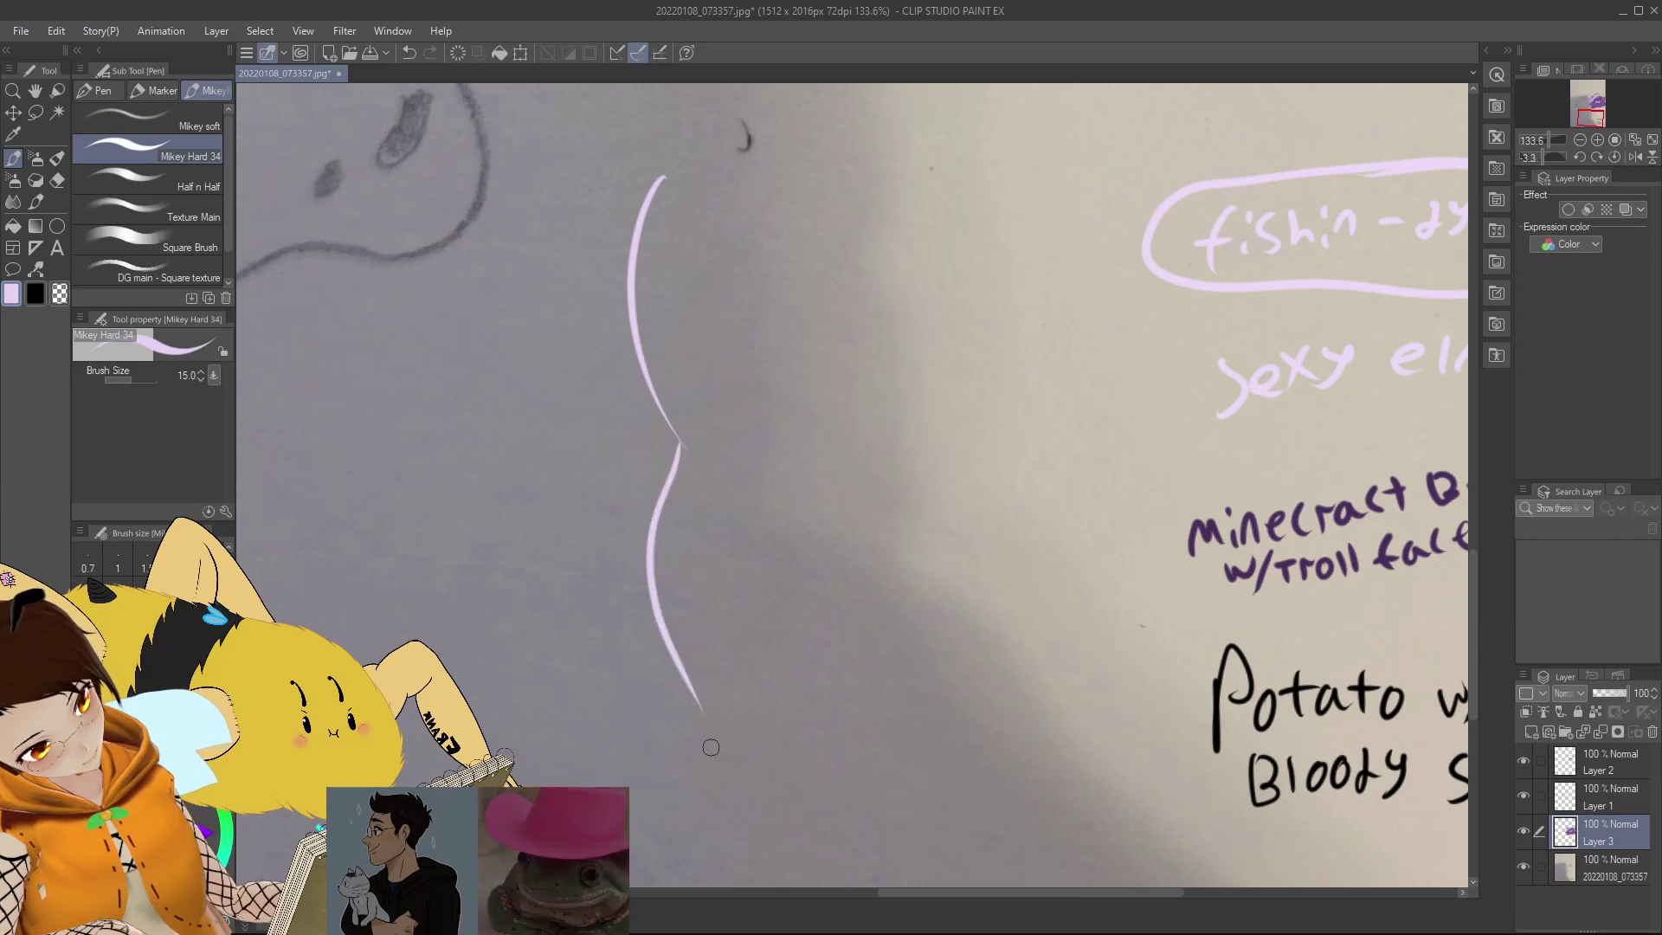
{"action": "left_click_drag", "start_coordinate": [844, 149], "coordinate": [744, 524]}
{"action": "mouse_move", "coordinate": [754, 446]}
{"action": "left_mouse_down"}
{"action": "mouse_move", "coordinate": [784, 695]}
{"action": "mouse_move", "coordinate": [802, 754]}
{"action": "left_mouse_up"}
{"action": "left_click_drag", "start_coordinate": [855, 807], "coordinate": [721, 794]}
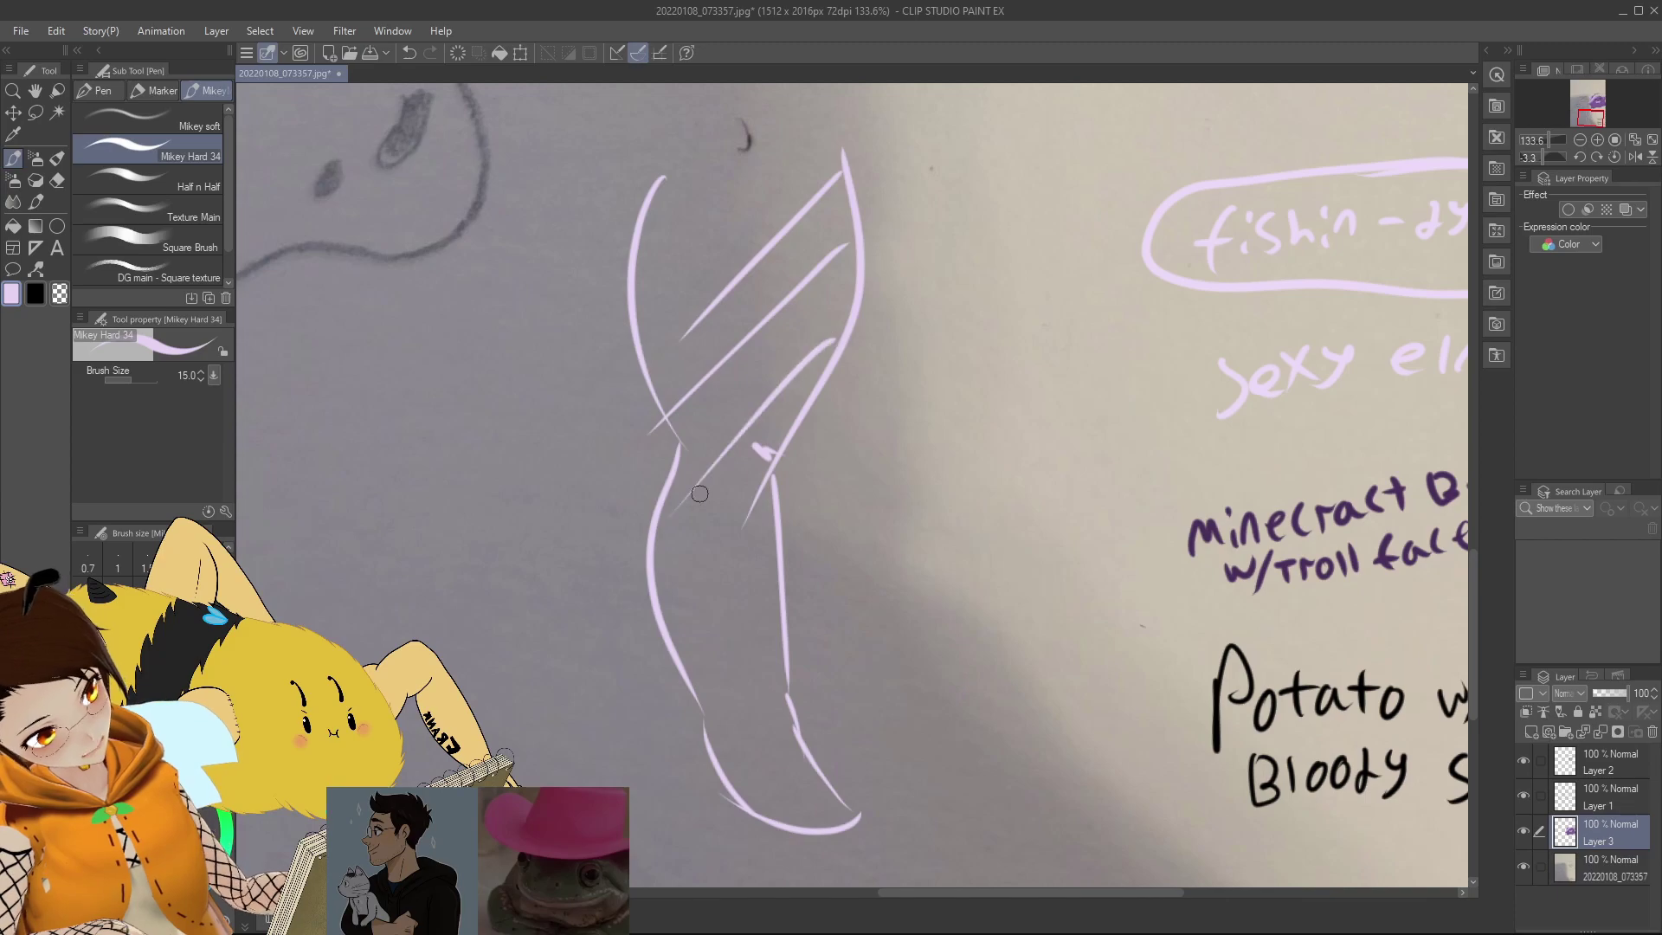
{"action": "left_click_drag", "start_coordinate": [673, 610], "coordinate": [792, 755]}
{"action": "left_click_drag", "start_coordinate": [755, 515], "coordinate": [678, 644]}
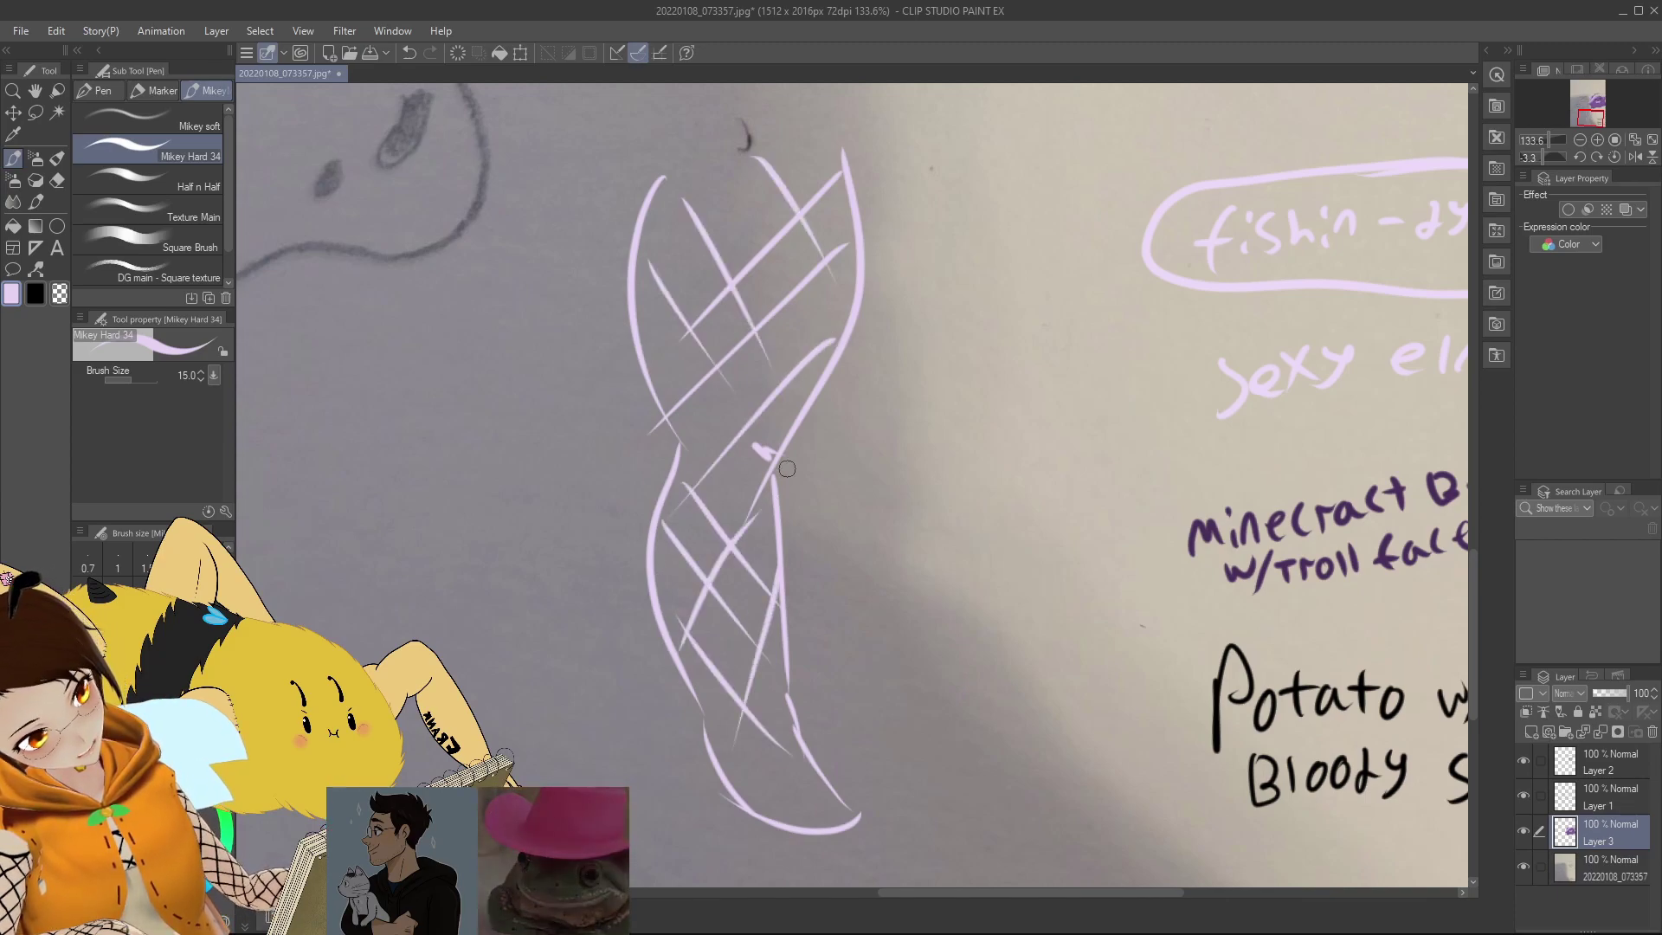
Step: Shade the body's lower and right-hand edges with the dark purple from the swatch under the title, using the Mikey soft brush at size 120
{"action": "mouse_move", "coordinate": [1591, 118]}
{"action": "left_mouse_down"}
{"action": "mouse_move", "coordinate": [1551, 138]}
{"action": "mouse_move", "coordinate": [1600, 101]}
{"action": "mouse_move", "coordinate": [1550, 133]}
{"action": "left_mouse_up"}
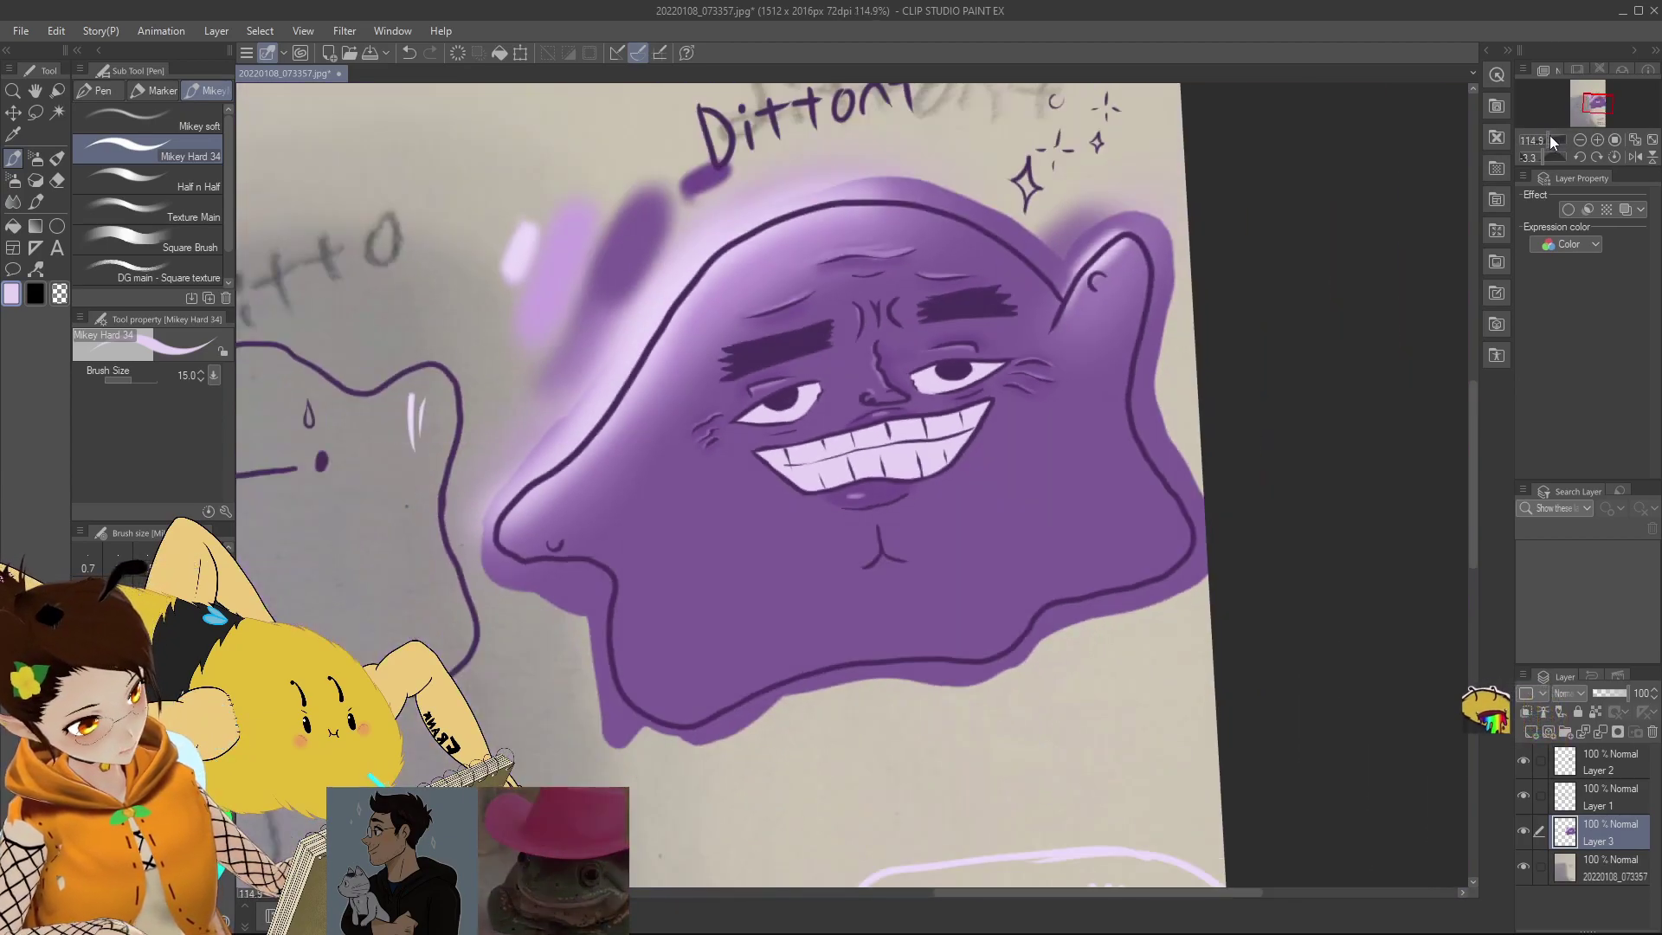
{"action": "left_click", "coordinate": [702, 176], "text": "alt"}
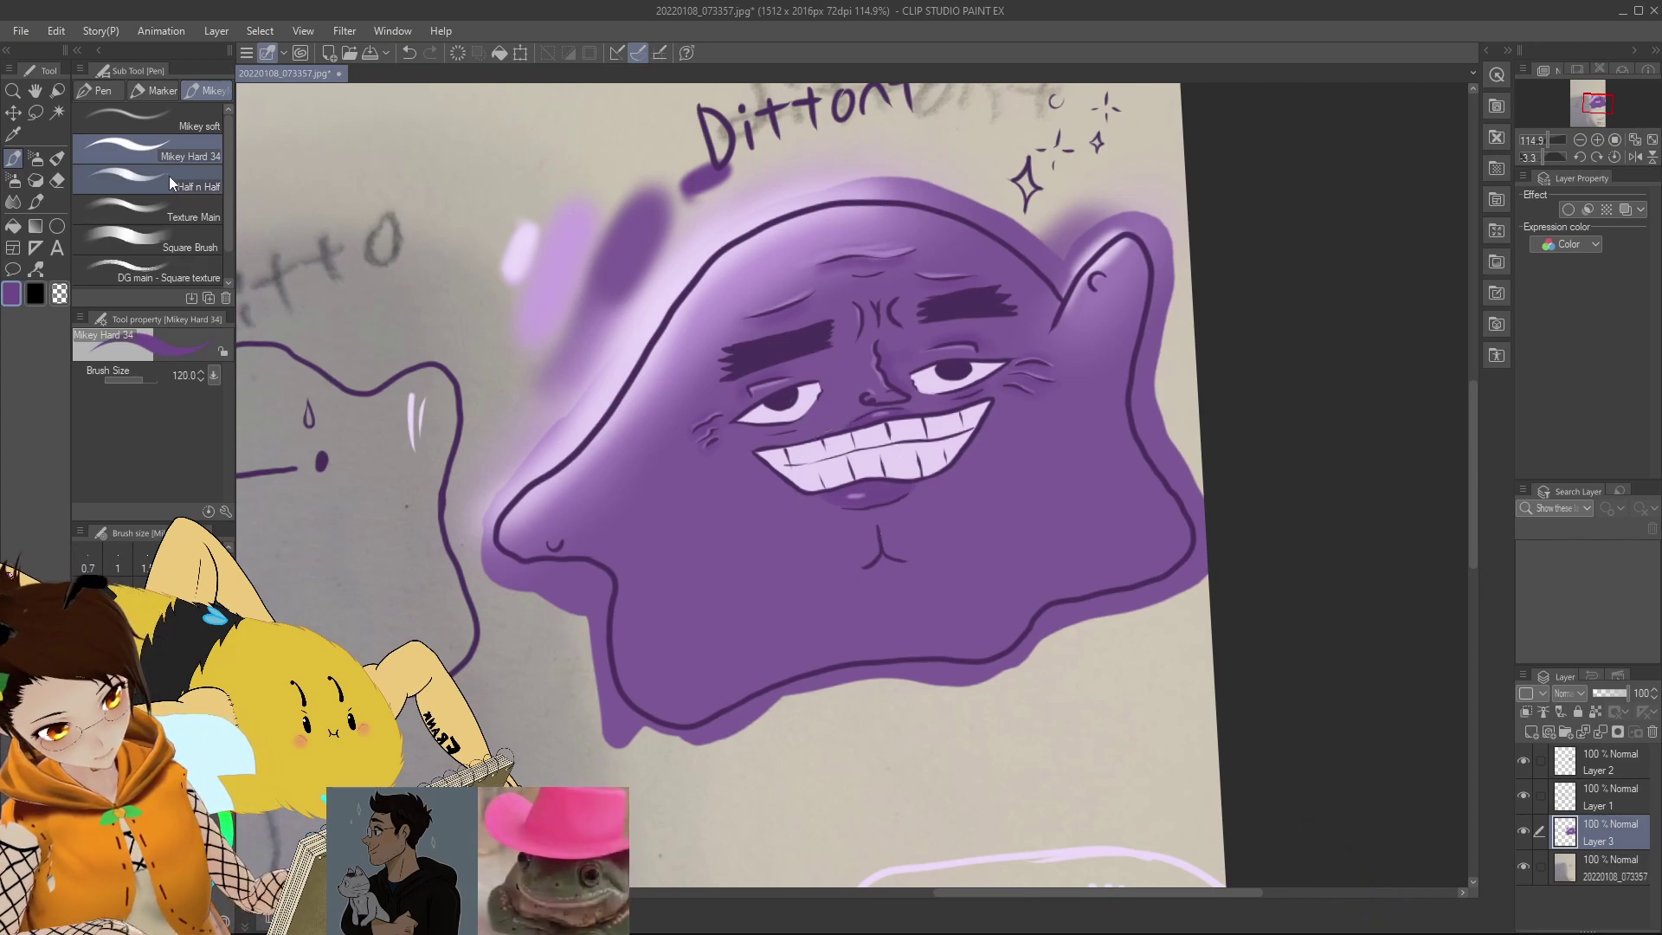
{"action": "left_click", "coordinate": [170, 119]}
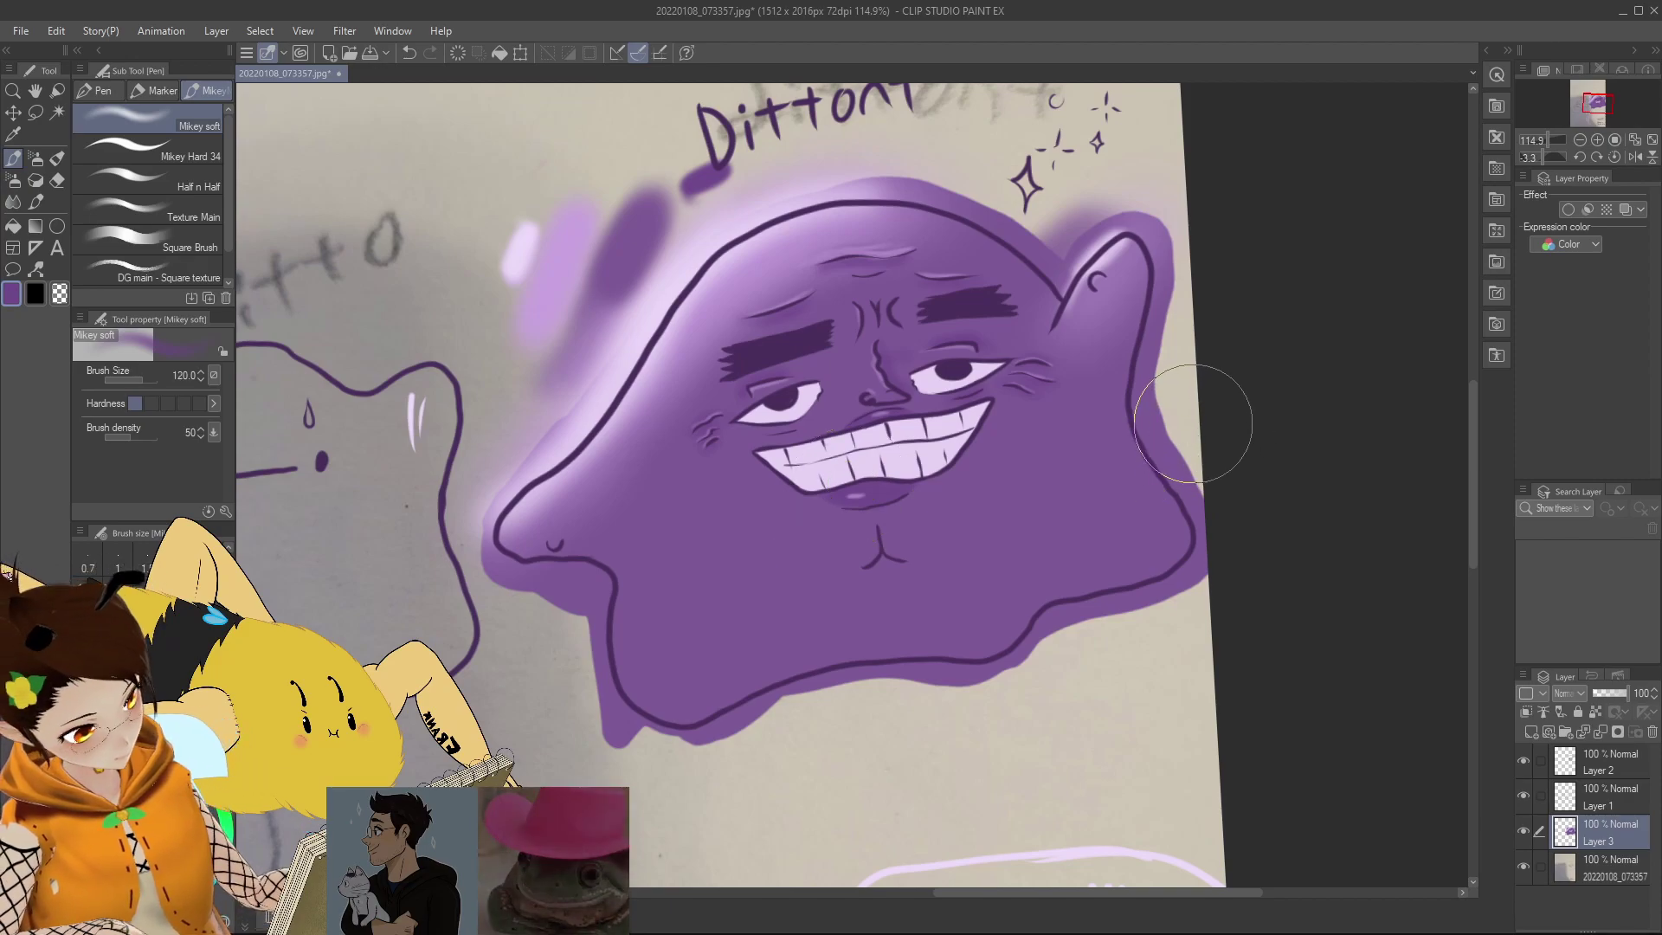
{"action": "mouse_move", "coordinate": [1086, 618]}
{"action": "left_mouse_down"}
{"action": "mouse_move", "coordinate": [1192, 528]}
{"action": "mouse_move", "coordinate": [1188, 446]}
{"action": "mouse_move", "coordinate": [1225, 365]}
{"action": "mouse_move", "coordinate": [1206, 509]}
{"action": "mouse_move", "coordinate": [1121, 591]}
{"action": "mouse_move", "coordinate": [1205, 528]}
{"action": "mouse_move", "coordinate": [988, 708]}
{"action": "mouse_move", "coordinate": [1052, 646]}
{"action": "mouse_move", "coordinate": [883, 682]}
{"action": "mouse_move", "coordinate": [907, 689]}
{"action": "mouse_move", "coordinate": [920, 668]}
{"action": "mouse_move", "coordinate": [665, 771]}
{"action": "mouse_move", "coordinate": [821, 706]}
{"action": "mouse_move", "coordinate": [647, 730]}
{"action": "mouse_move", "coordinate": [628, 624]}
{"action": "mouse_move", "coordinate": [702, 733]}
{"action": "mouse_move", "coordinate": [658, 697]}
{"action": "mouse_move", "coordinate": [671, 744]}
{"action": "mouse_move", "coordinate": [798, 736]}
{"action": "left_mouse_up"}
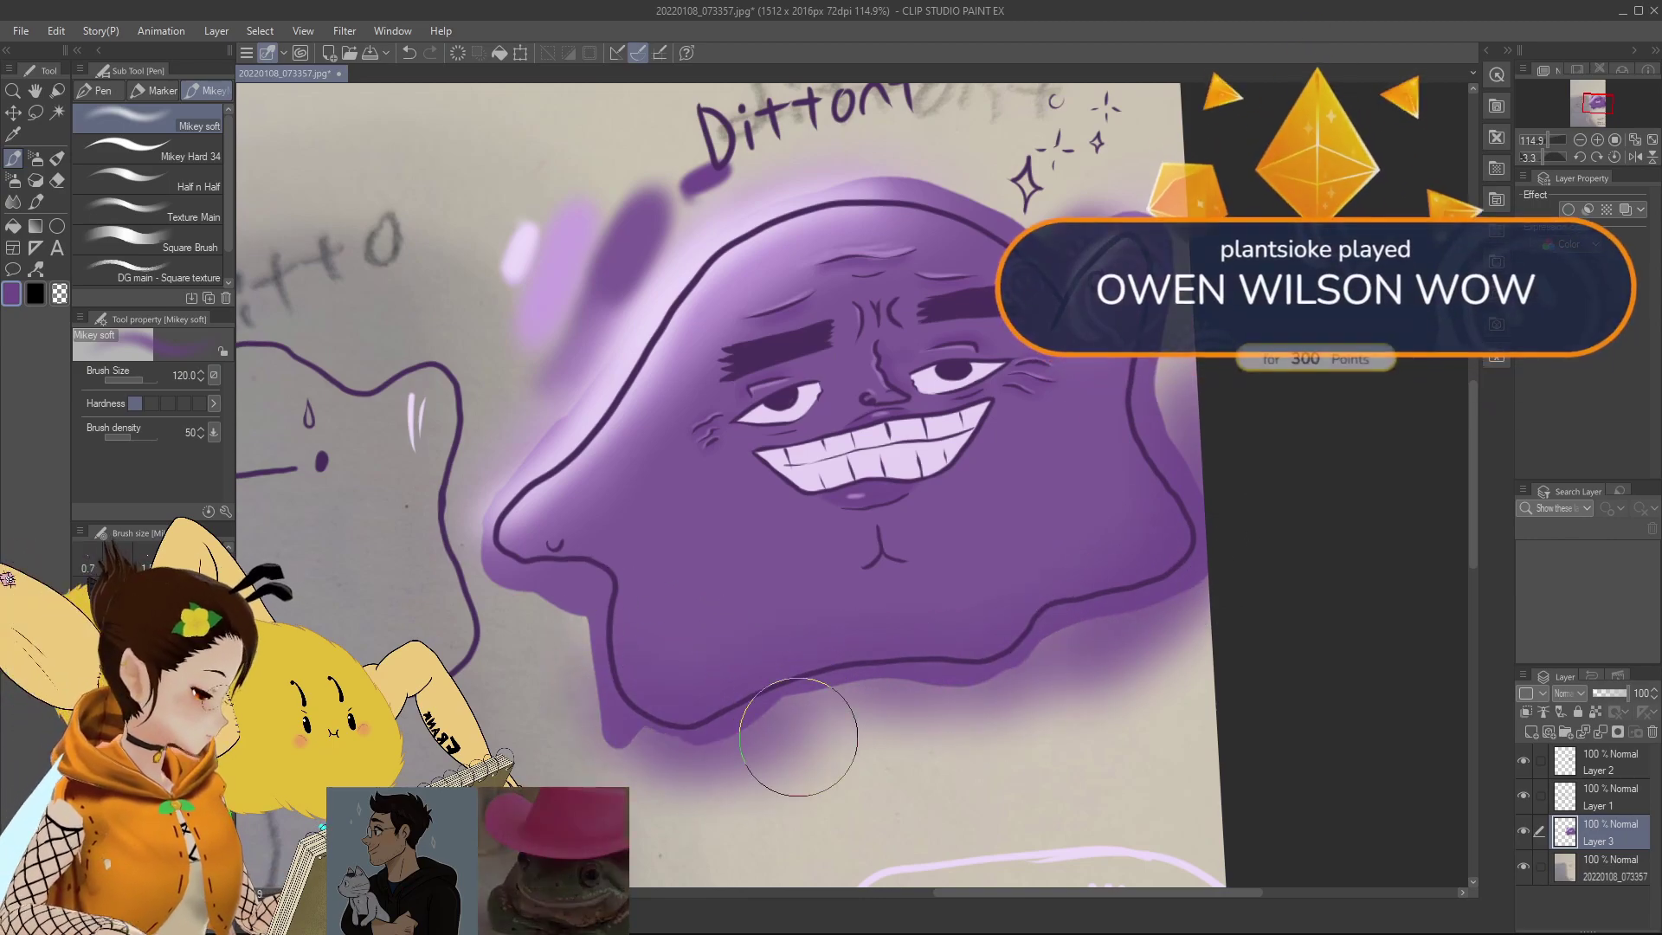
{"action": "mouse_move", "coordinate": [694, 746]}
{"action": "left_mouse_down"}
{"action": "mouse_move", "coordinate": [855, 668]}
{"action": "mouse_move", "coordinate": [1104, 646]}
{"action": "mouse_move", "coordinate": [1000, 673]}
{"action": "mouse_move", "coordinate": [1053, 601]}
{"action": "mouse_move", "coordinate": [1218, 530]}
{"action": "mouse_move", "coordinate": [1088, 653]}
{"action": "mouse_move", "coordinate": [1181, 570]}
{"action": "mouse_move", "coordinate": [1230, 490]}
{"action": "mouse_move", "coordinate": [1167, 444]}
{"action": "mouse_move", "coordinate": [1177, 514]}
{"action": "mouse_move", "coordinate": [1066, 651]}
{"action": "left_mouse_up"}
{"action": "left_click_drag", "start_coordinate": [1178, 360], "coordinate": [1195, 475]}
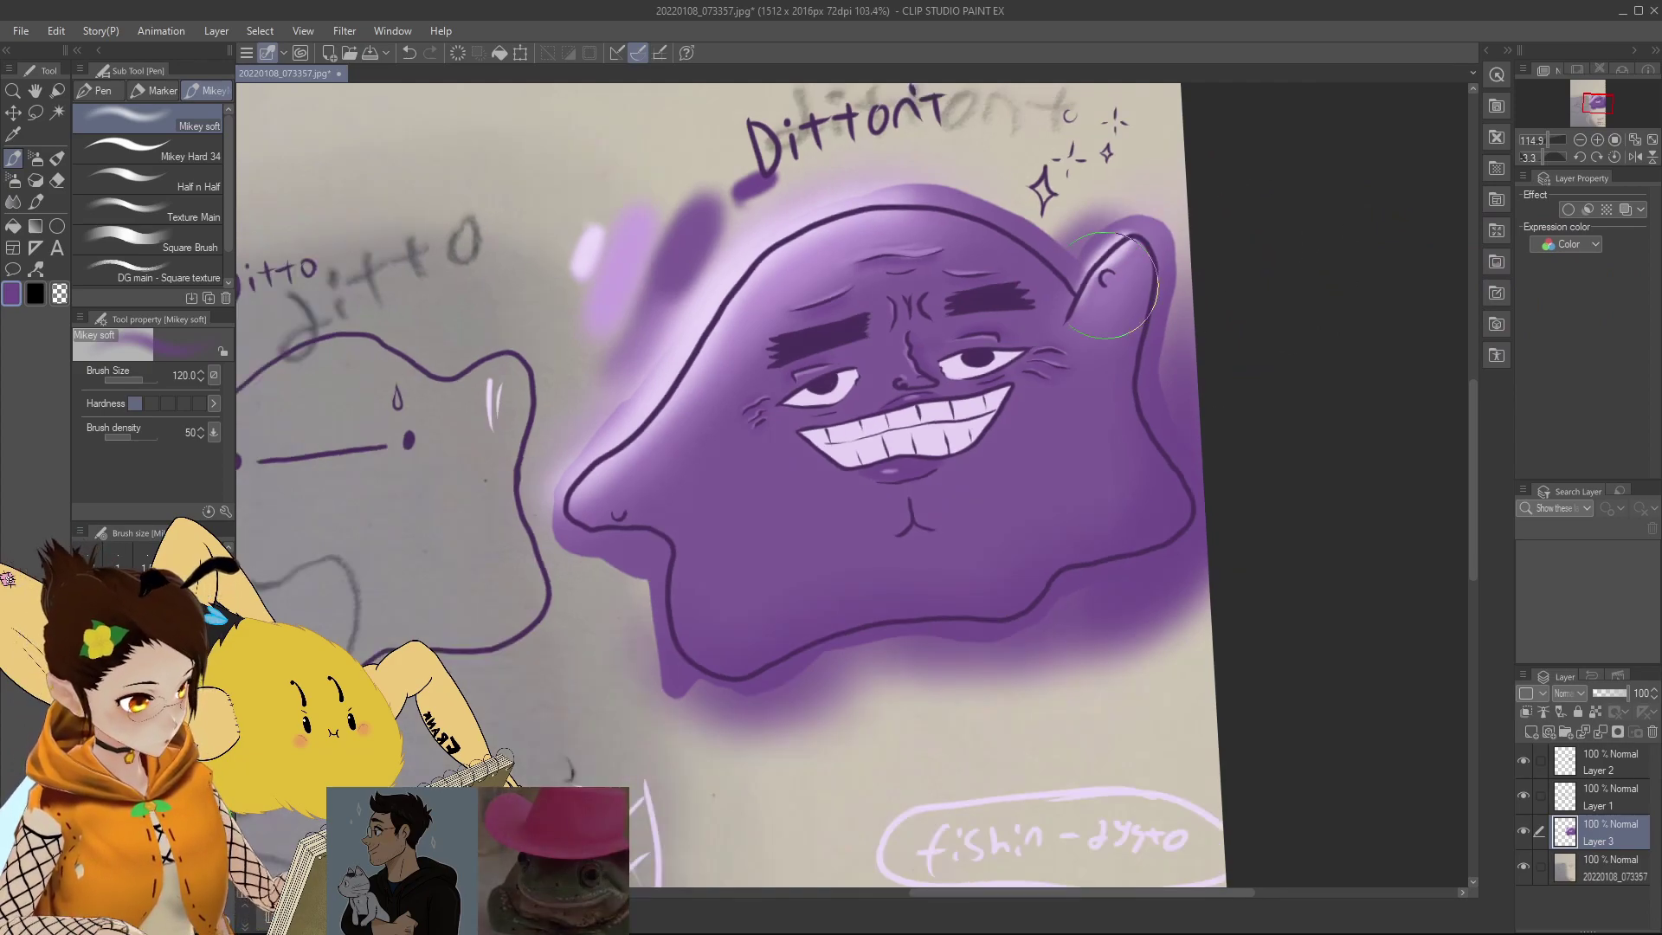
Step: Erase the colour swatches and the purple spill outside the body's left-hand outline with the Hard eraser at size 17
{"action": "scroll", "coordinate": [1123, 256], "scroll_direction": "up", "scroll_amount": 6}
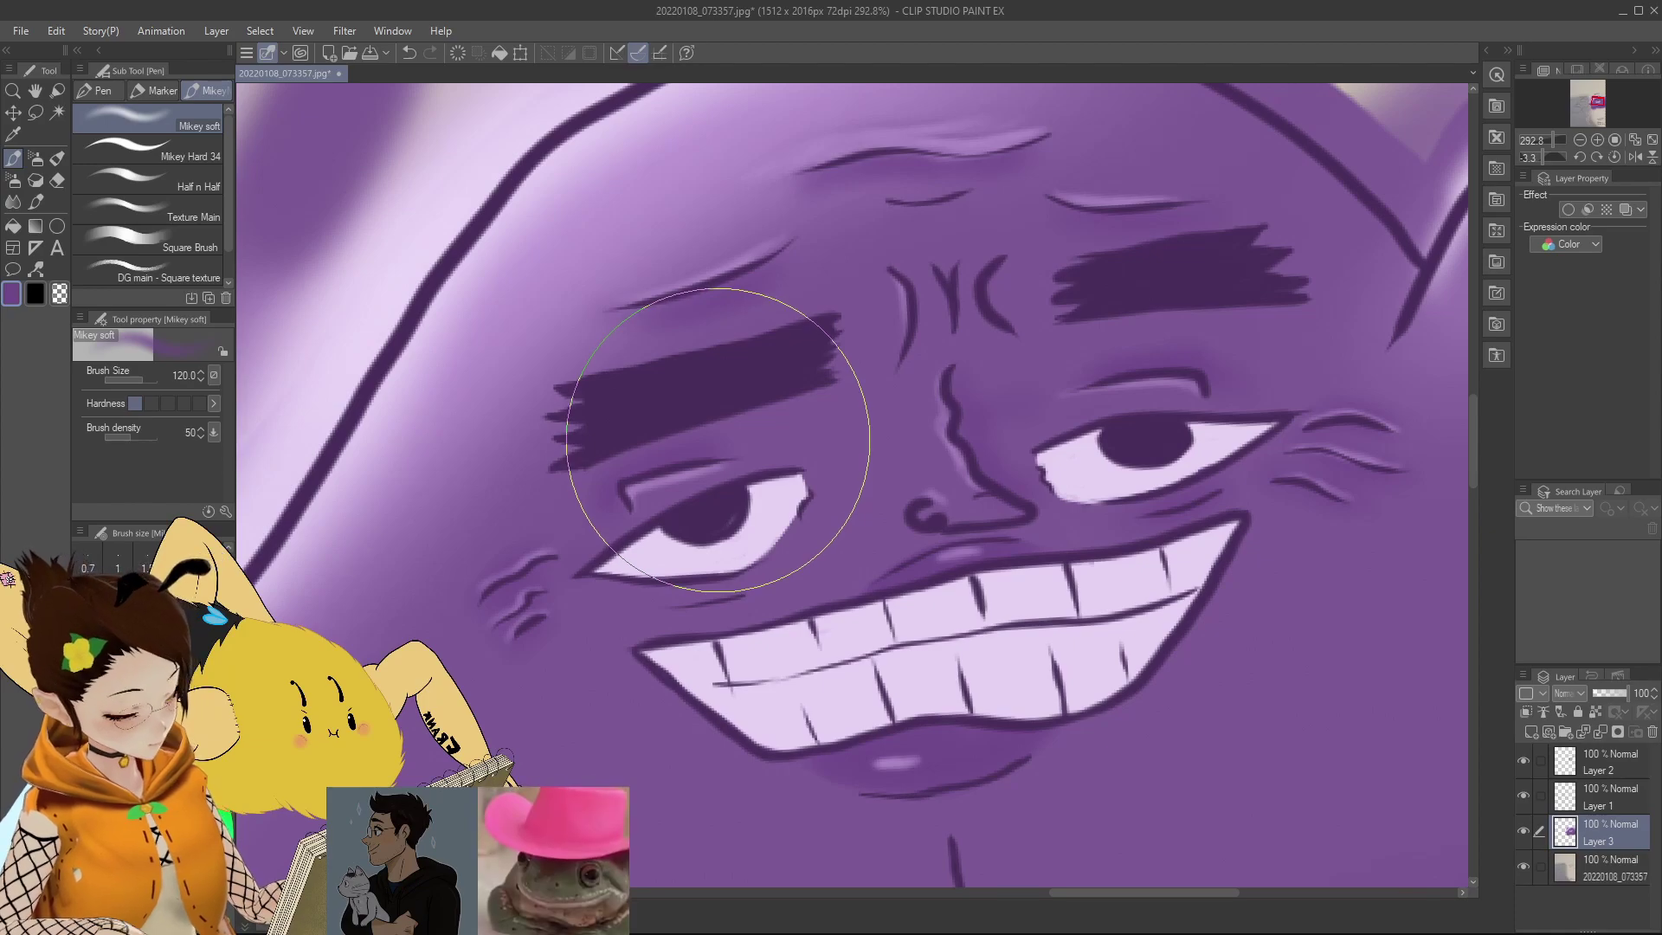
{"action": "scroll", "coordinate": [719, 440], "scroll_direction": "down", "scroll_amount": 8}
{"action": "scroll", "coordinate": [489, 677], "scroll_direction": "up", "scroll_amount": 4}
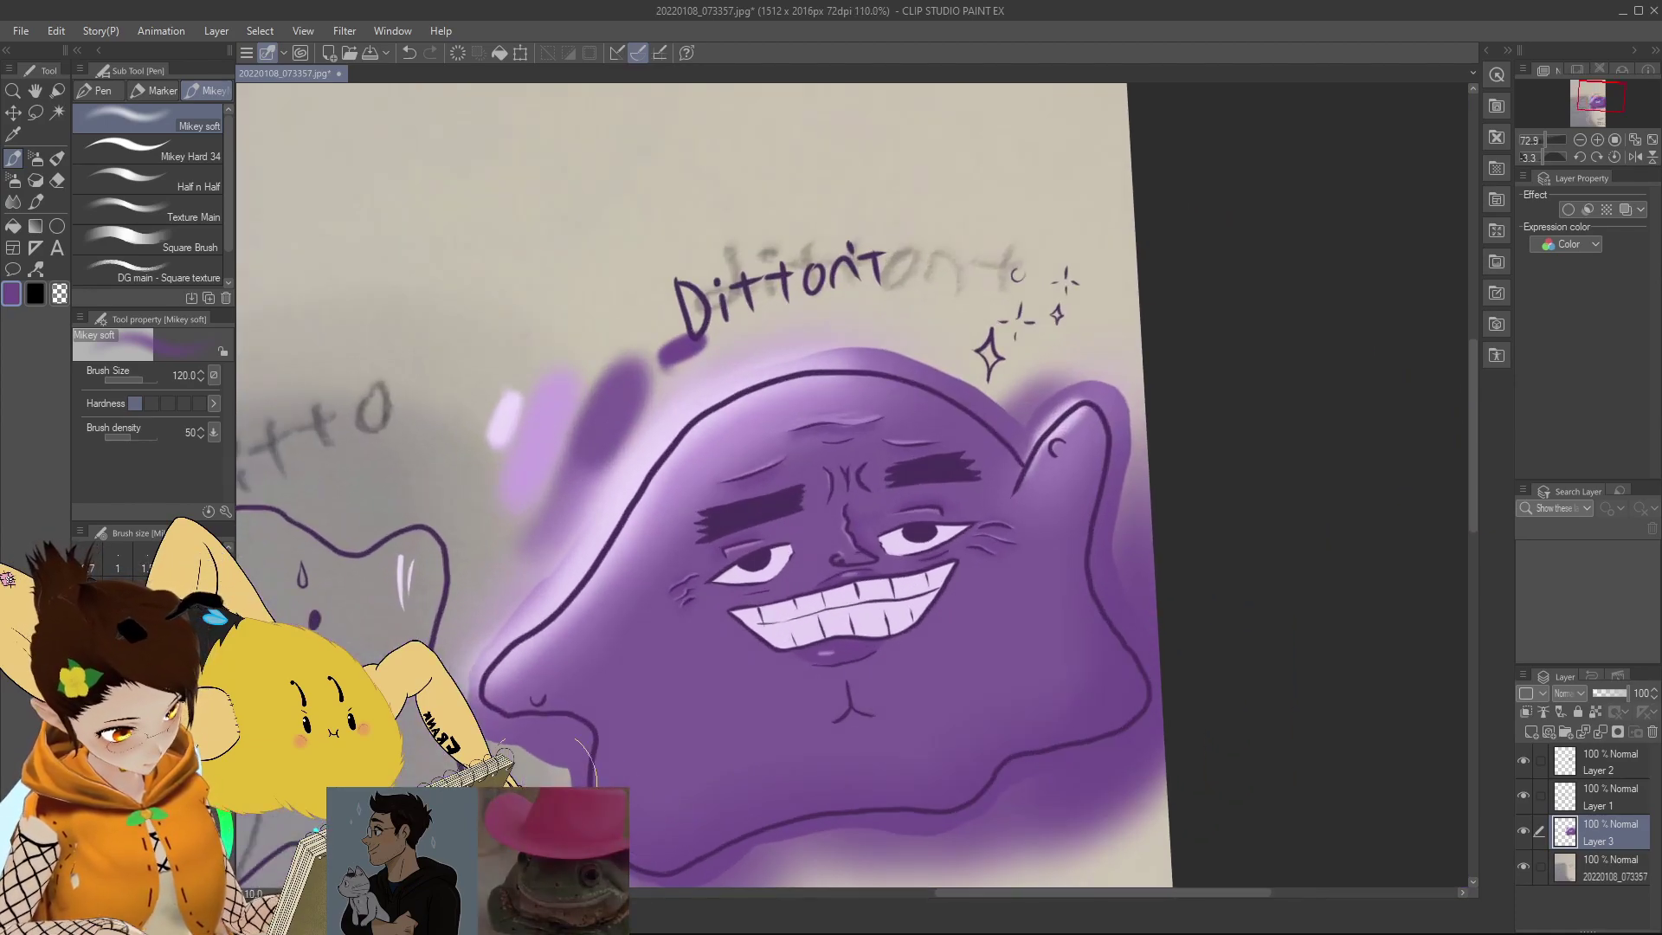
{"action": "left_click", "coordinate": [58, 181]}
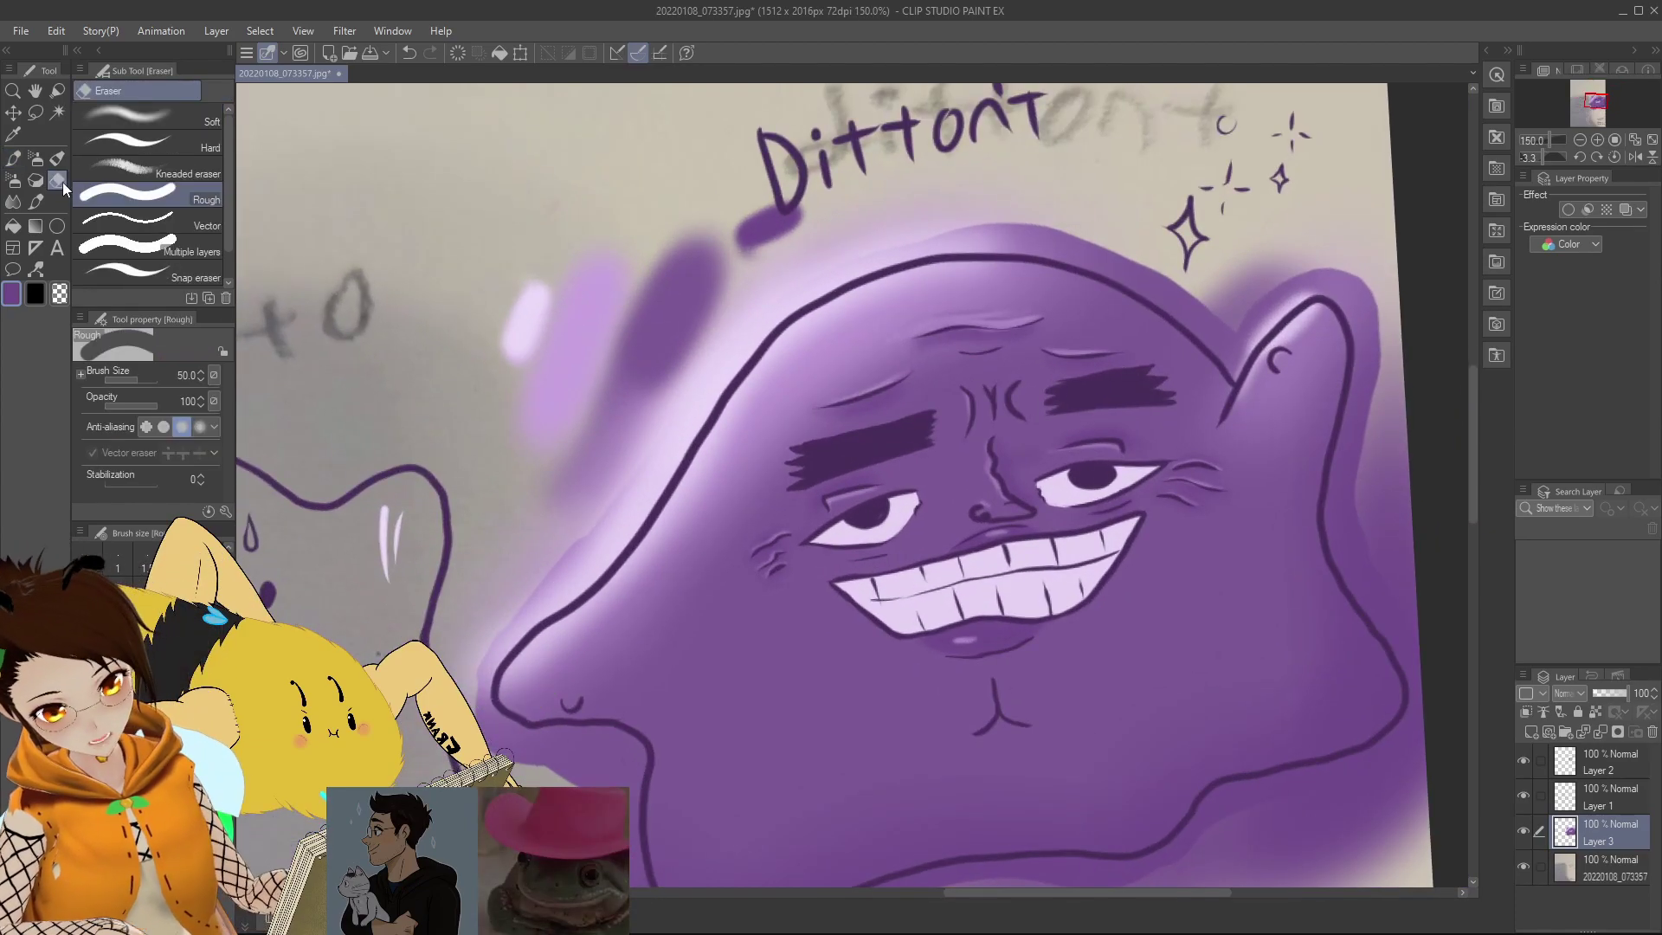
{"action": "left_click", "coordinate": [165, 141]}
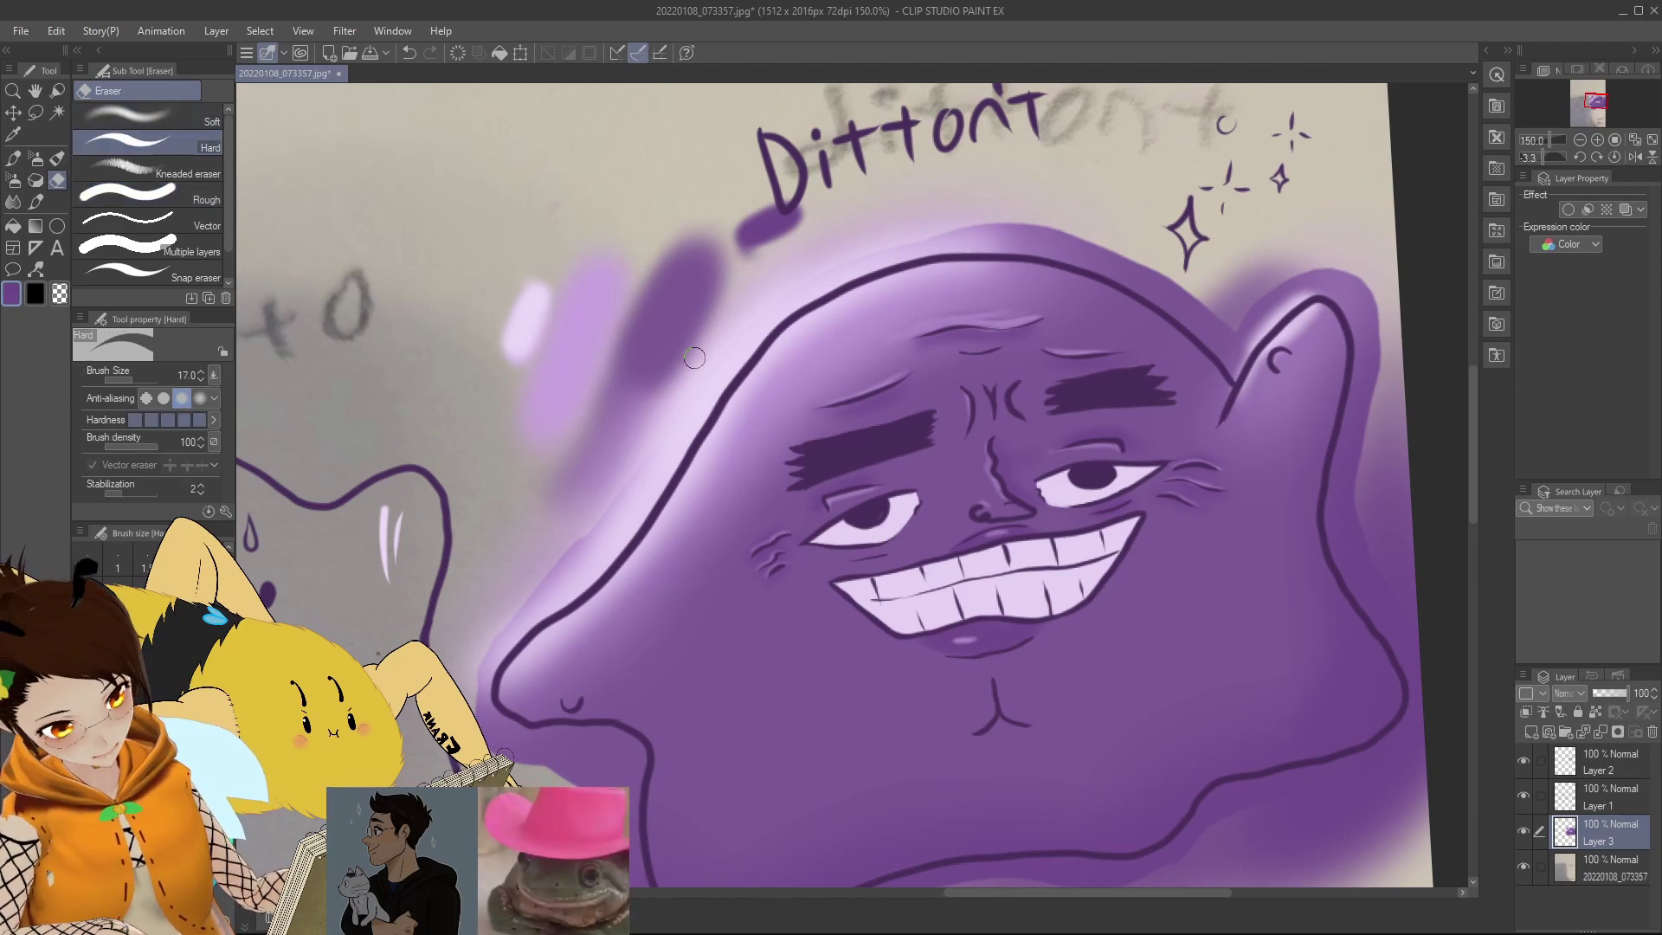
{"action": "left_click_drag", "start_coordinate": [737, 348], "coordinate": [647, 482]}
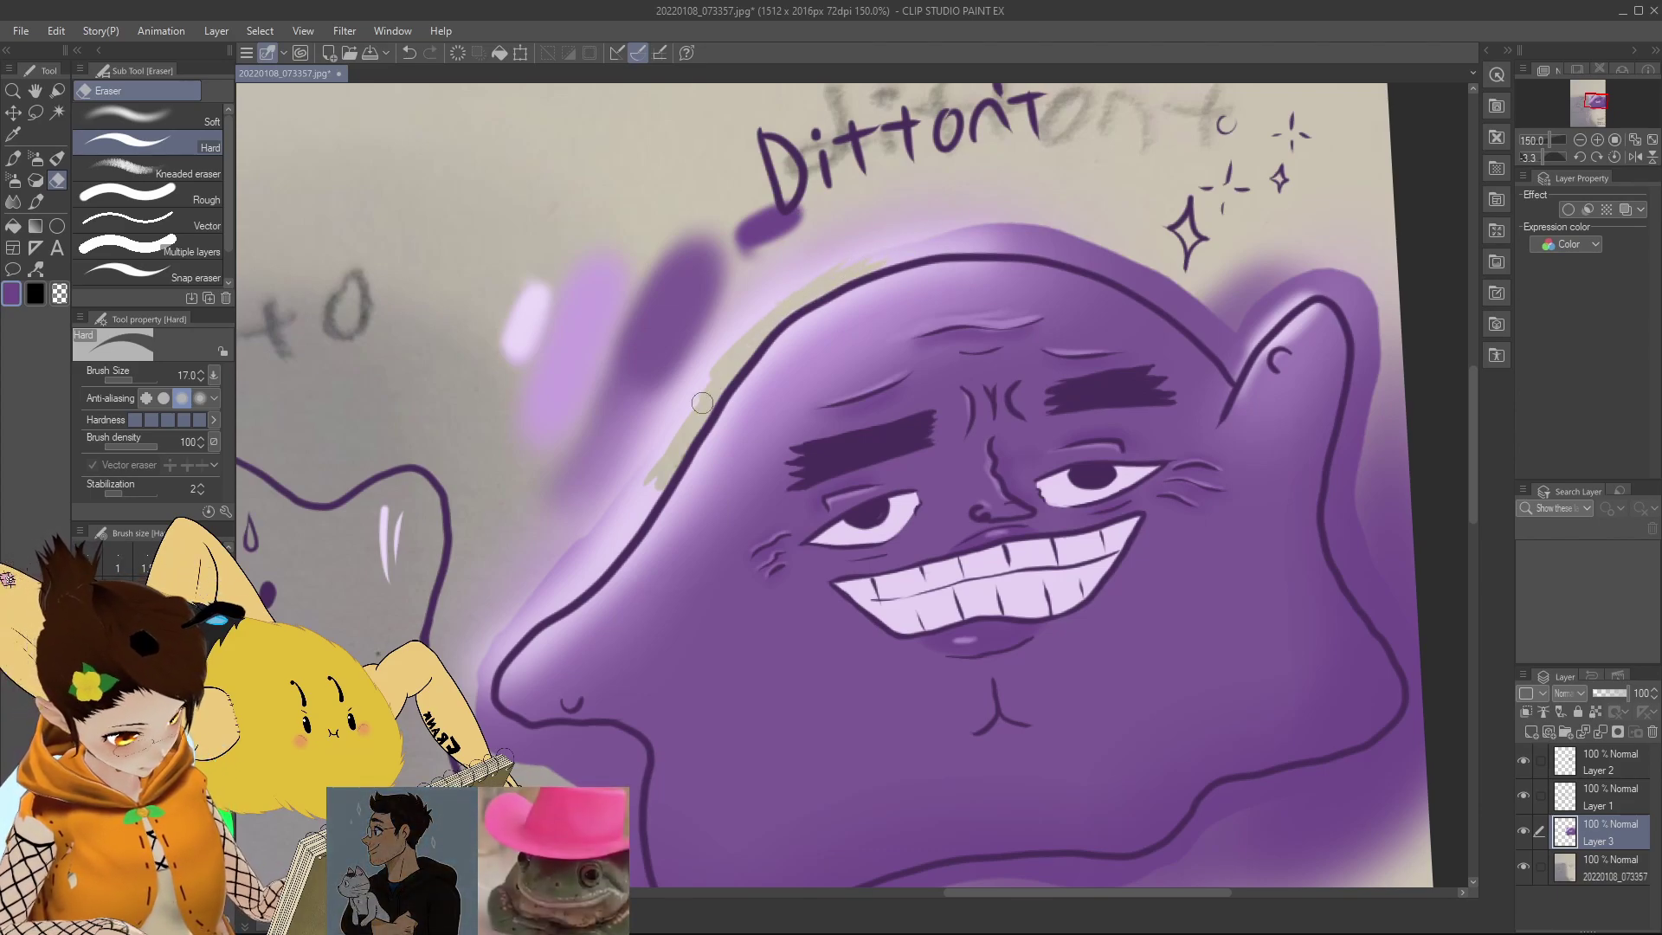
{"action": "left_click_drag", "start_coordinate": [771, 308], "coordinate": [649, 467]}
{"action": "mouse_move", "coordinate": [692, 321]}
{"action": "left_mouse_down"}
{"action": "mouse_move", "coordinate": [584, 493]}
{"action": "mouse_move", "coordinate": [547, 463]}
{"action": "left_mouse_up"}
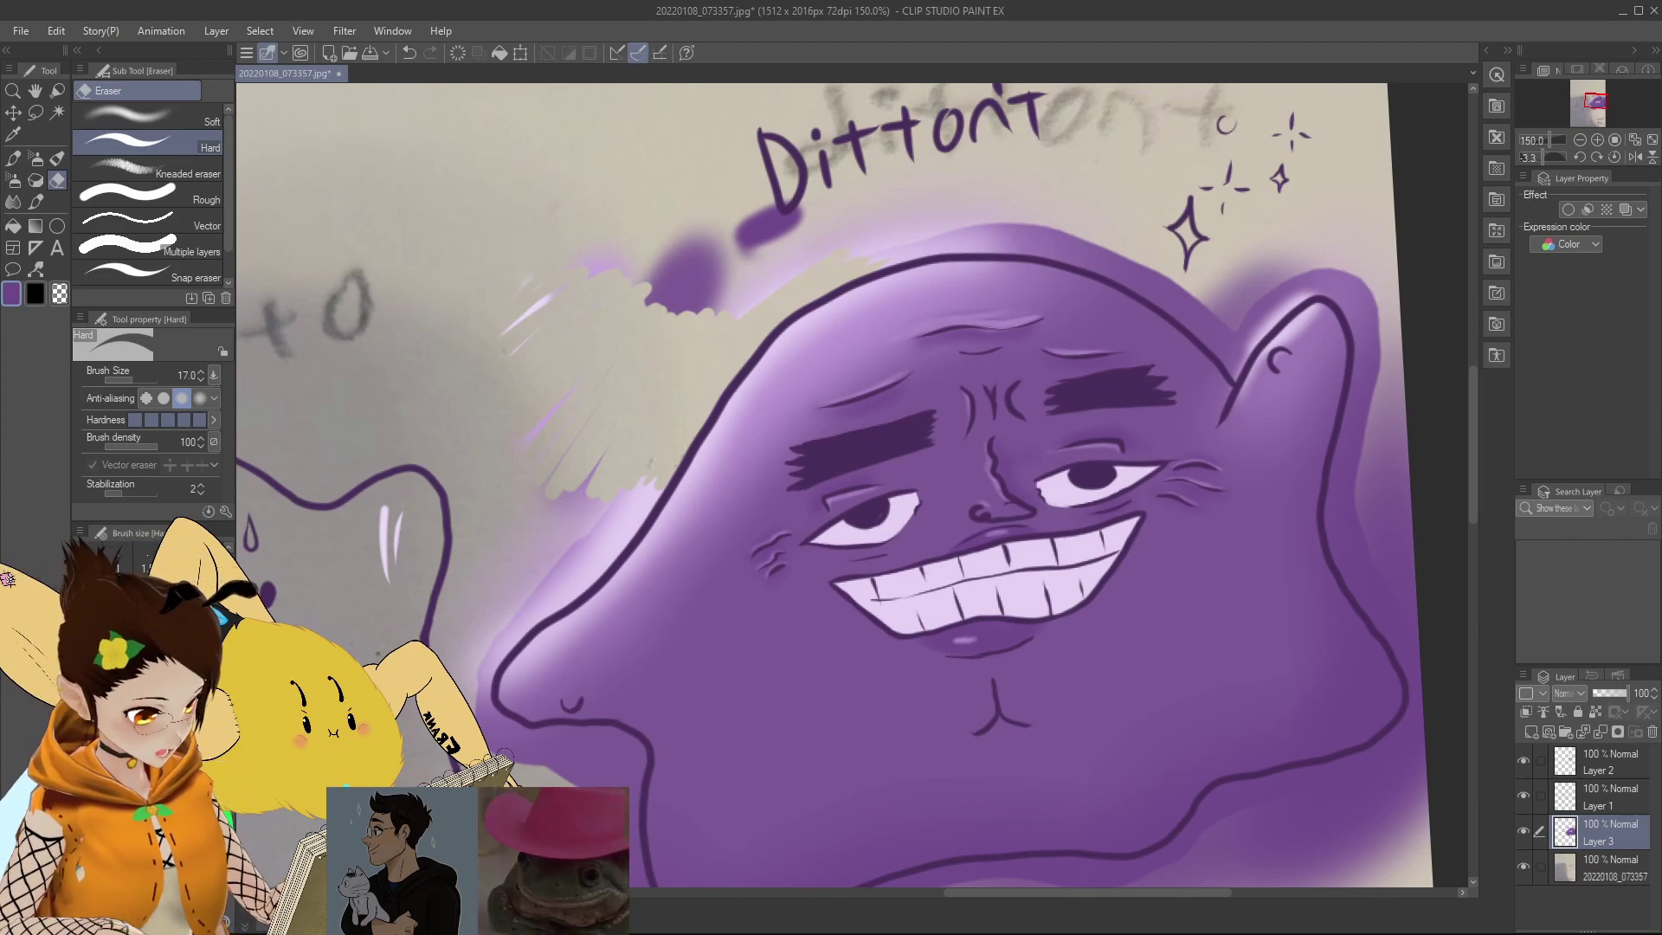
{"action": "mouse_move", "coordinate": [817, 199]}
{"action": "left_mouse_down"}
{"action": "mouse_move", "coordinate": [636, 323]}
{"action": "mouse_move", "coordinate": [684, 251]}
{"action": "left_mouse_up"}
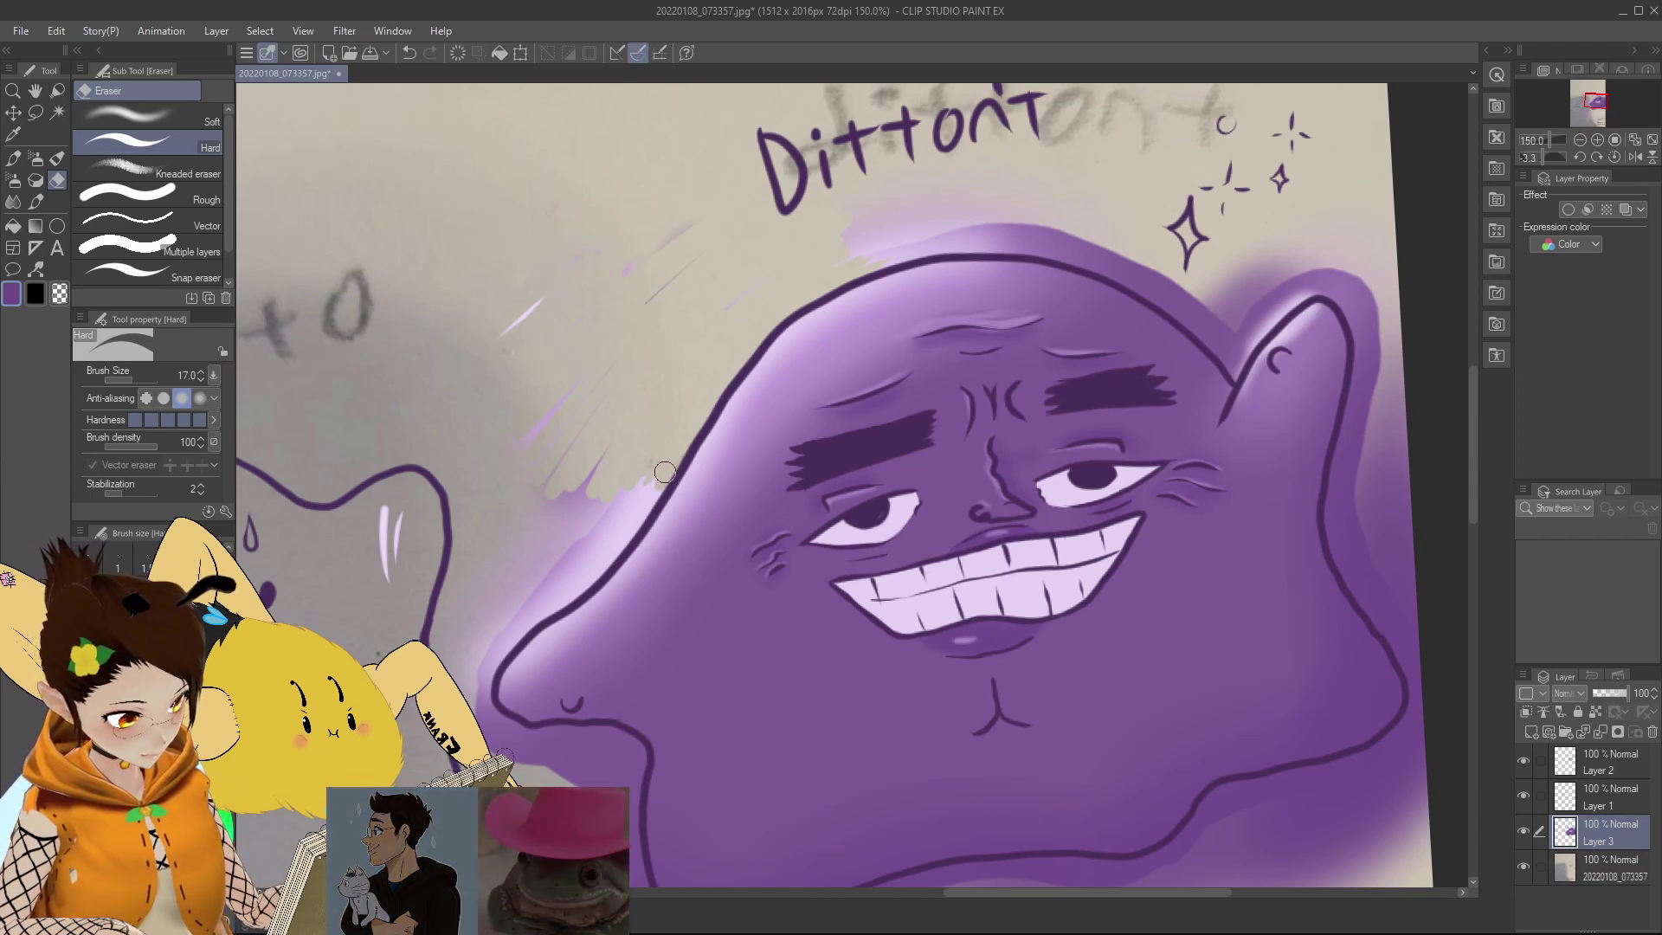
{"action": "left_click_drag", "start_coordinate": [618, 542], "coordinate": [540, 618]}
{"action": "mouse_move", "coordinate": [652, 494]}
{"action": "left_mouse_down"}
{"action": "mouse_move", "coordinate": [544, 609]}
{"action": "mouse_move", "coordinate": [621, 548]}
{"action": "mouse_move", "coordinate": [557, 610]}
{"action": "left_mouse_up"}
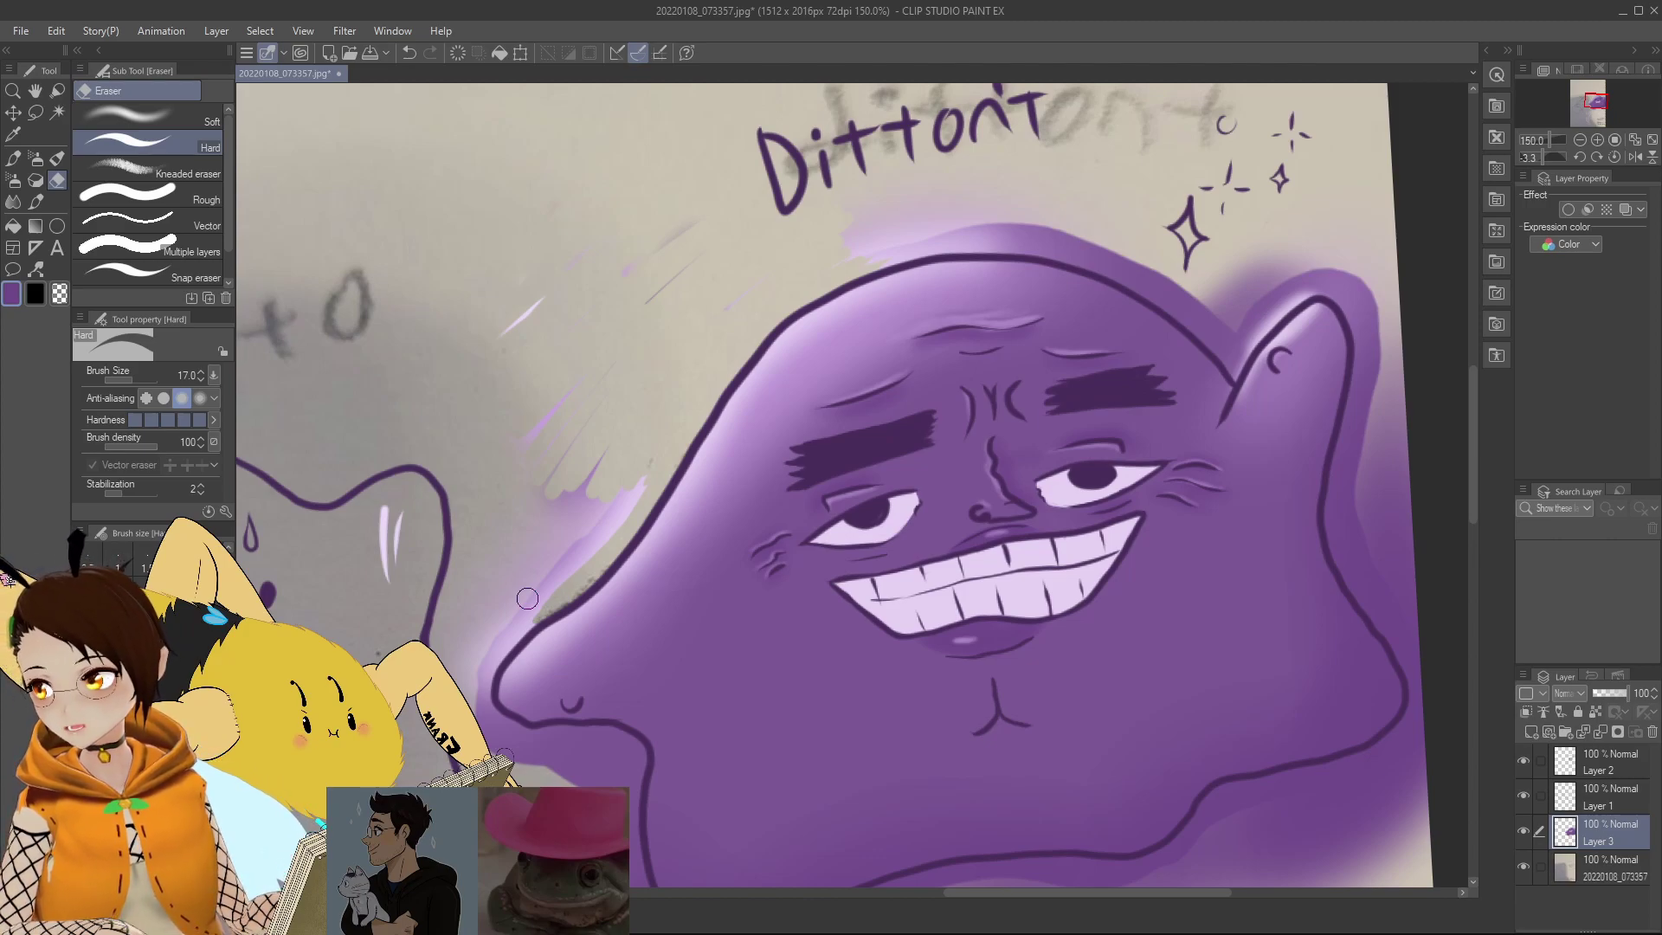
Step: Erase the purple spill along the inner edge and tip of the dittont's raised arm with the size 17 Hard eraser
{"action": "left_click_drag", "start_coordinate": [1233, 379], "coordinate": [1307, 277]}
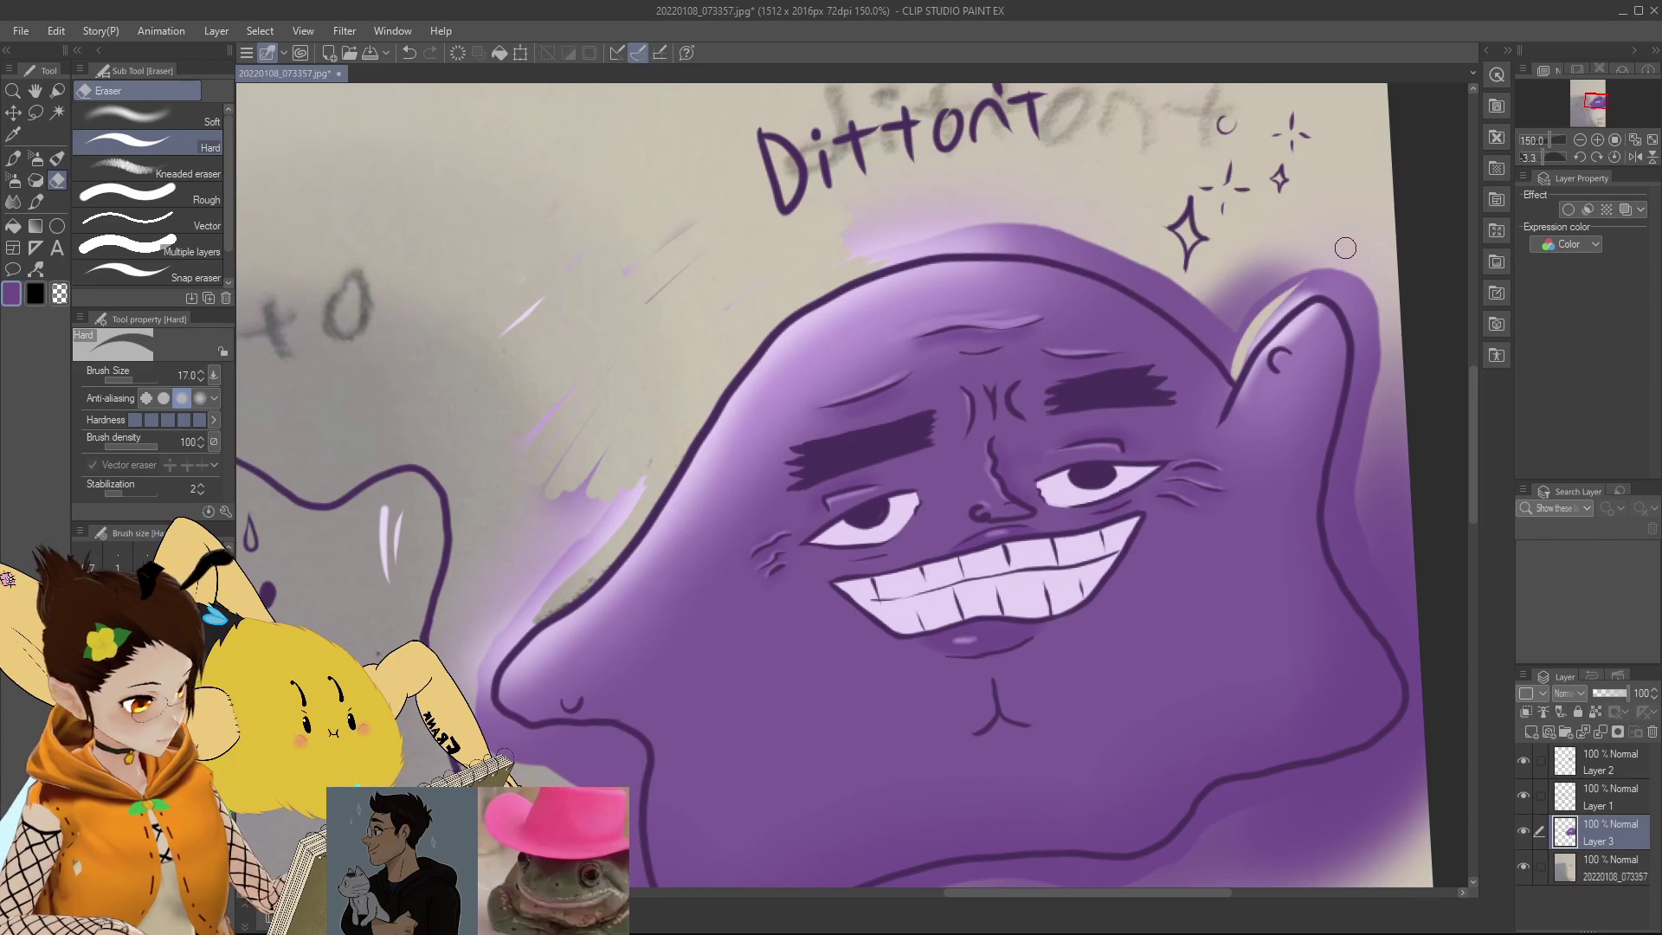
{"action": "left_click_drag", "start_coordinate": [1232, 371], "coordinate": [1264, 324]}
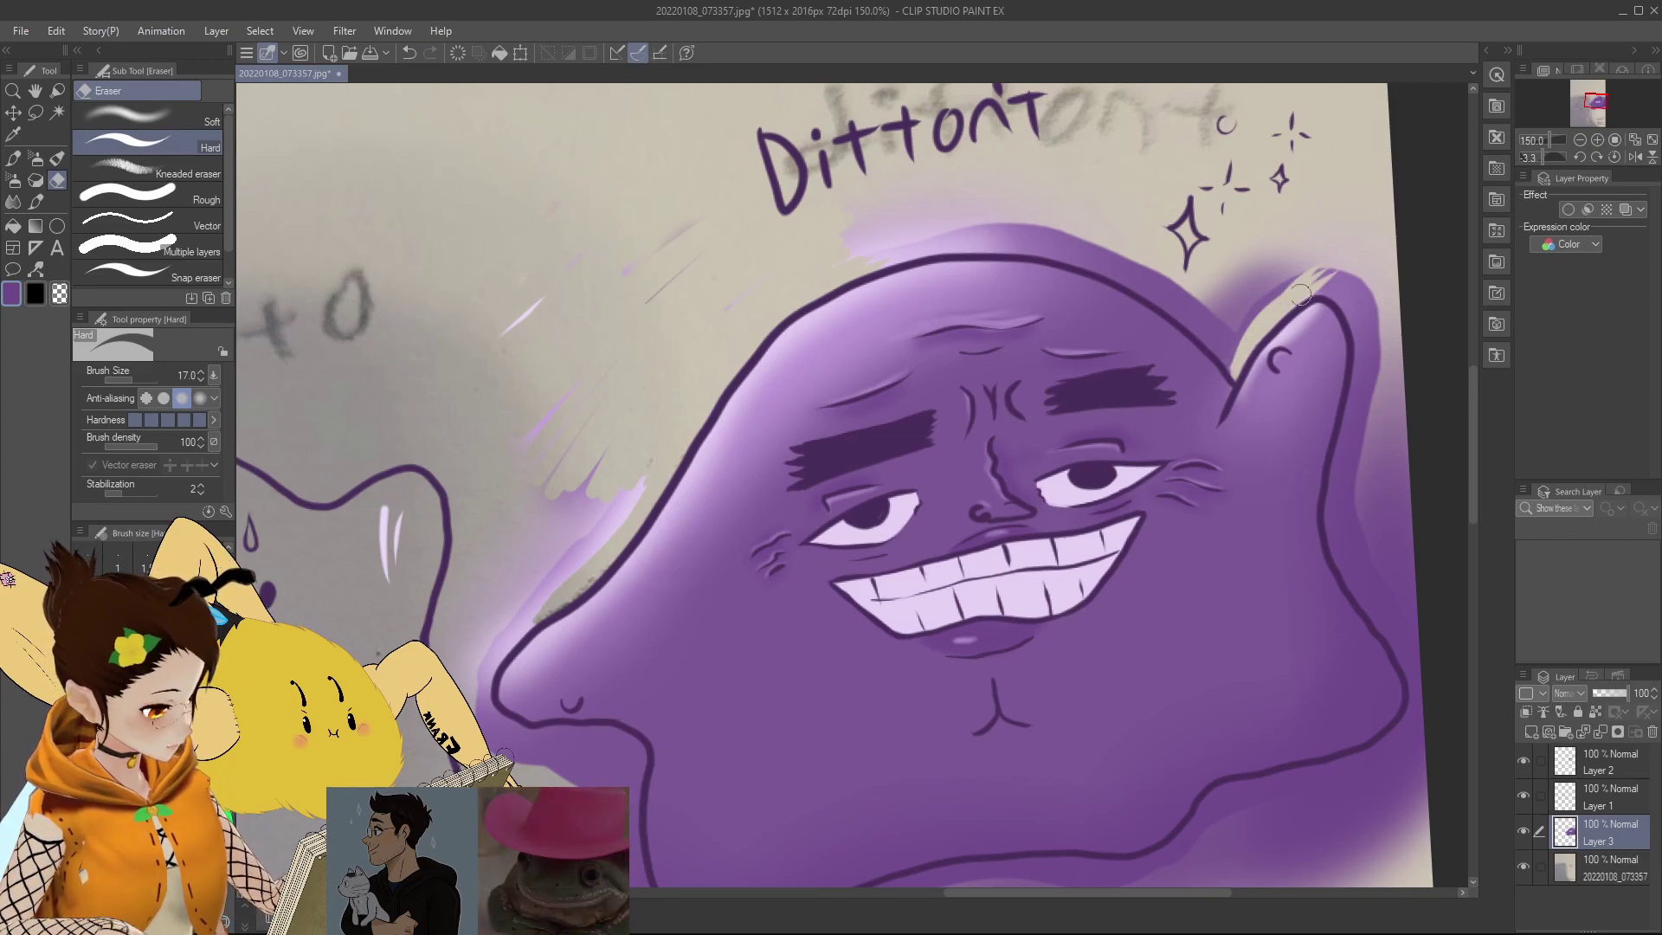
{"action": "left_click_drag", "start_coordinate": [1340, 247], "coordinate": [1278, 282]}
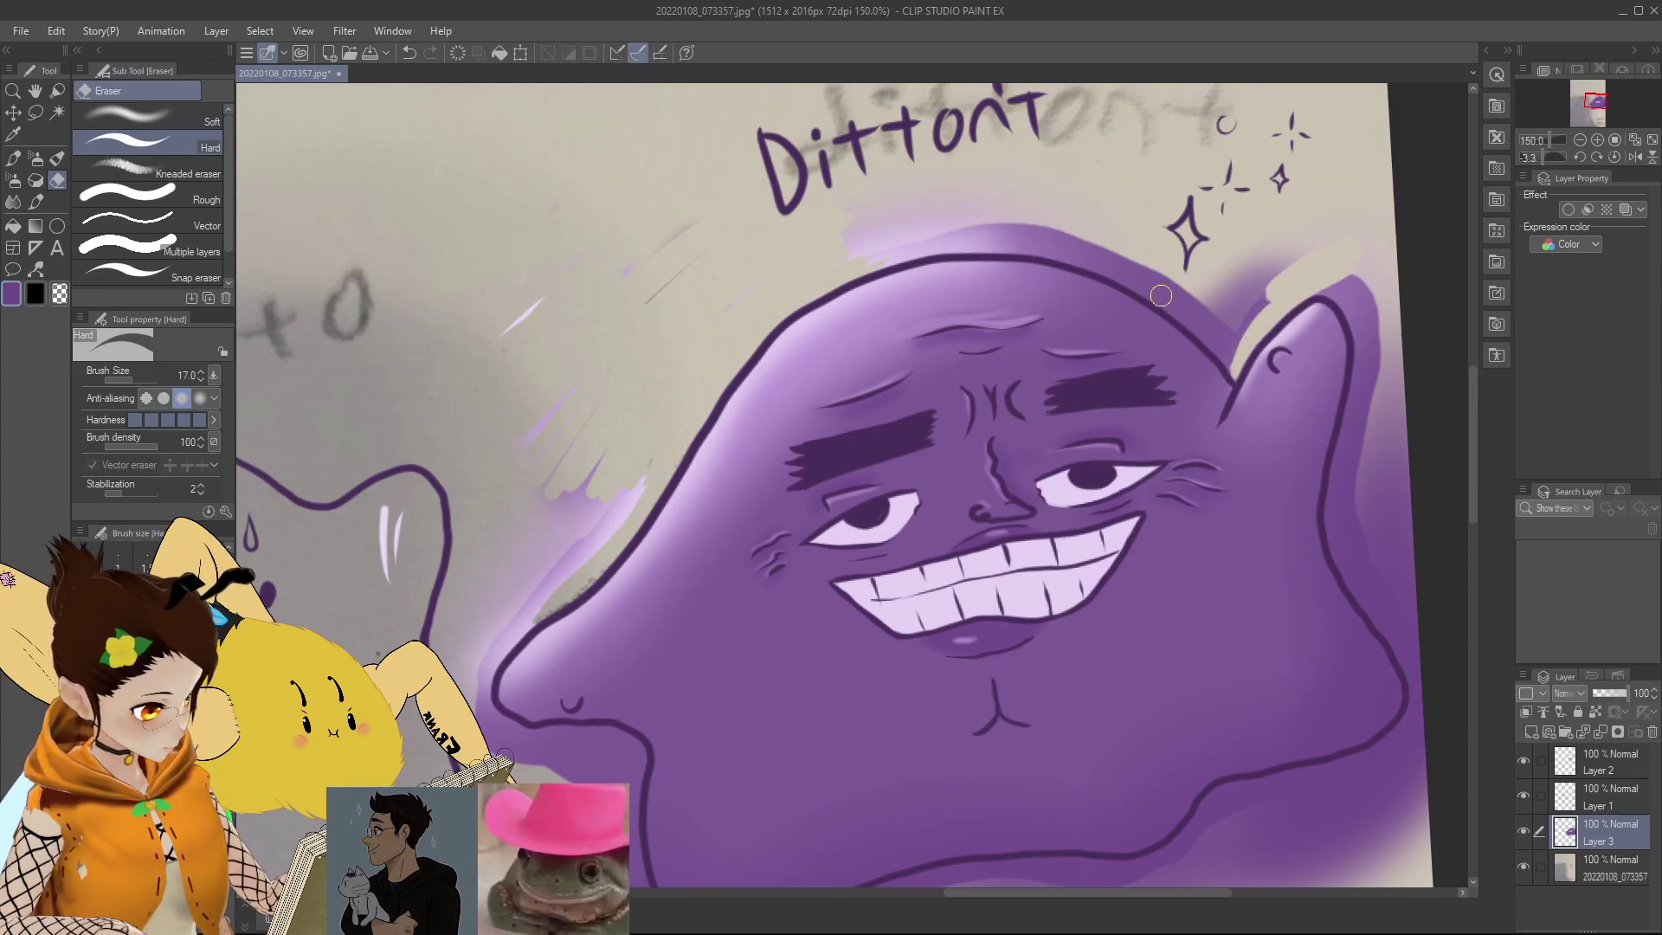
Step: Erase a strip of purple spill just outside the head's outline, from the raised arm's base over the top of the head
{"action": "mouse_move", "coordinate": [1155, 300]}
{"action": "left_mouse_down"}
{"action": "mouse_move", "coordinate": [1233, 373]}
{"action": "mouse_move", "coordinate": [1259, 341]}
{"action": "mouse_move", "coordinate": [1234, 380]}
{"action": "mouse_move", "coordinate": [1251, 299]}
{"action": "left_mouse_up"}
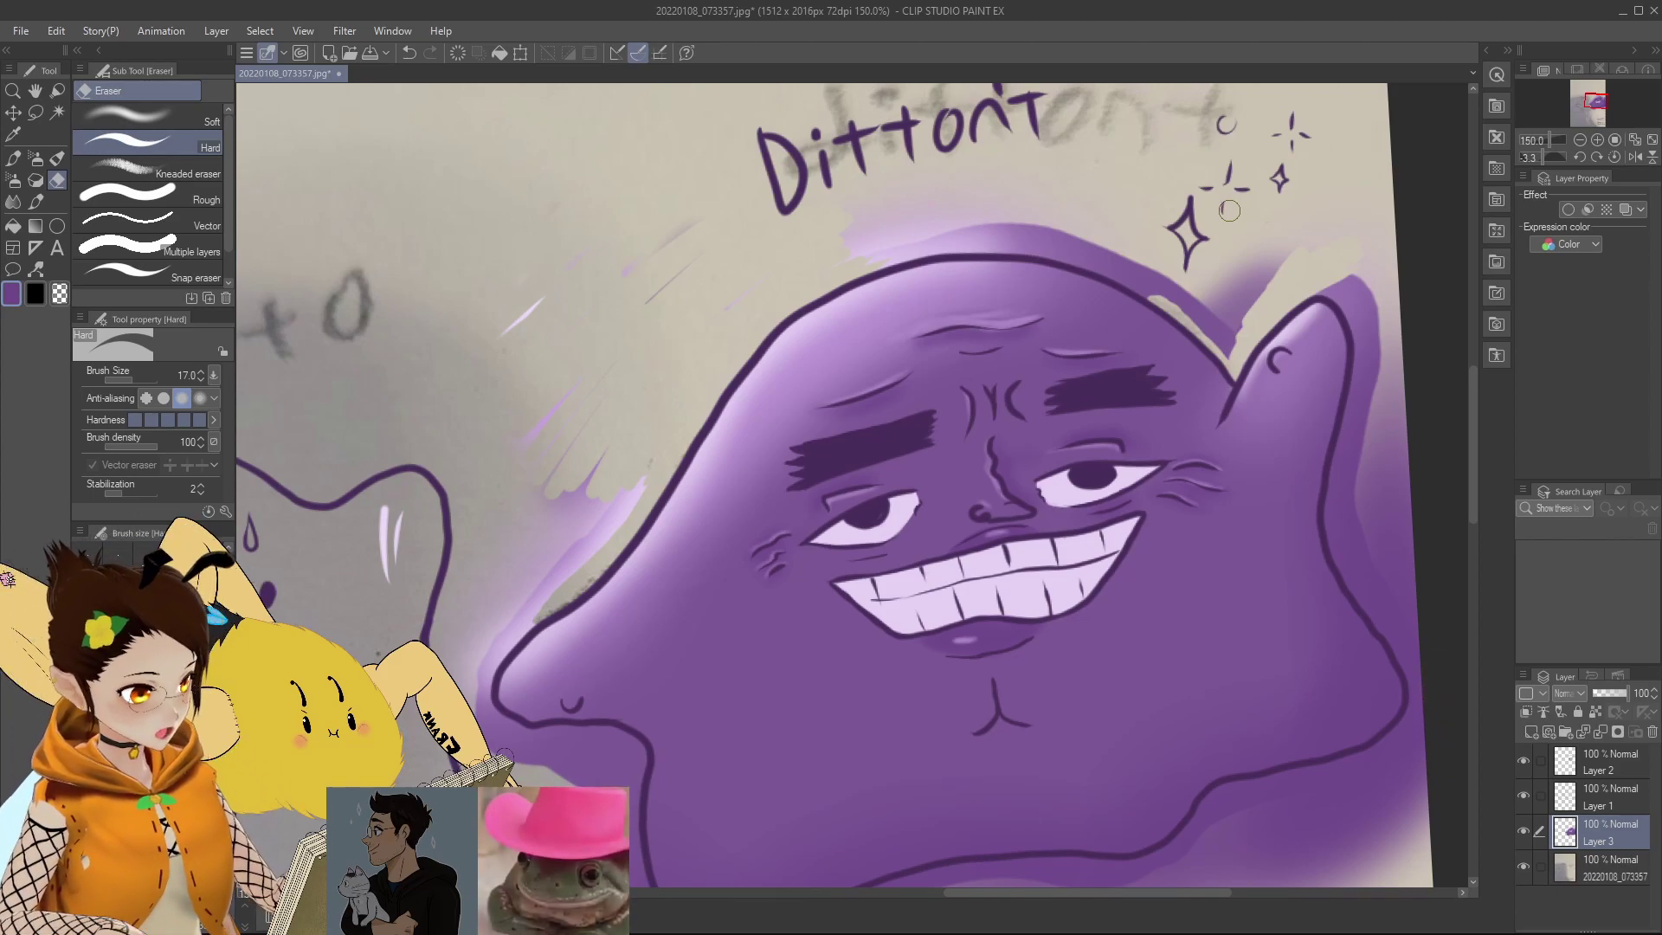
{"action": "mouse_move", "coordinate": [1593, 103]}
{"action": "left_mouse_down"}
{"action": "mouse_move", "coordinate": [1544, 137]}
{"action": "mouse_move", "coordinate": [1563, 123]}
{"action": "left_mouse_up"}
{"action": "left_click", "coordinate": [1544, 155]}
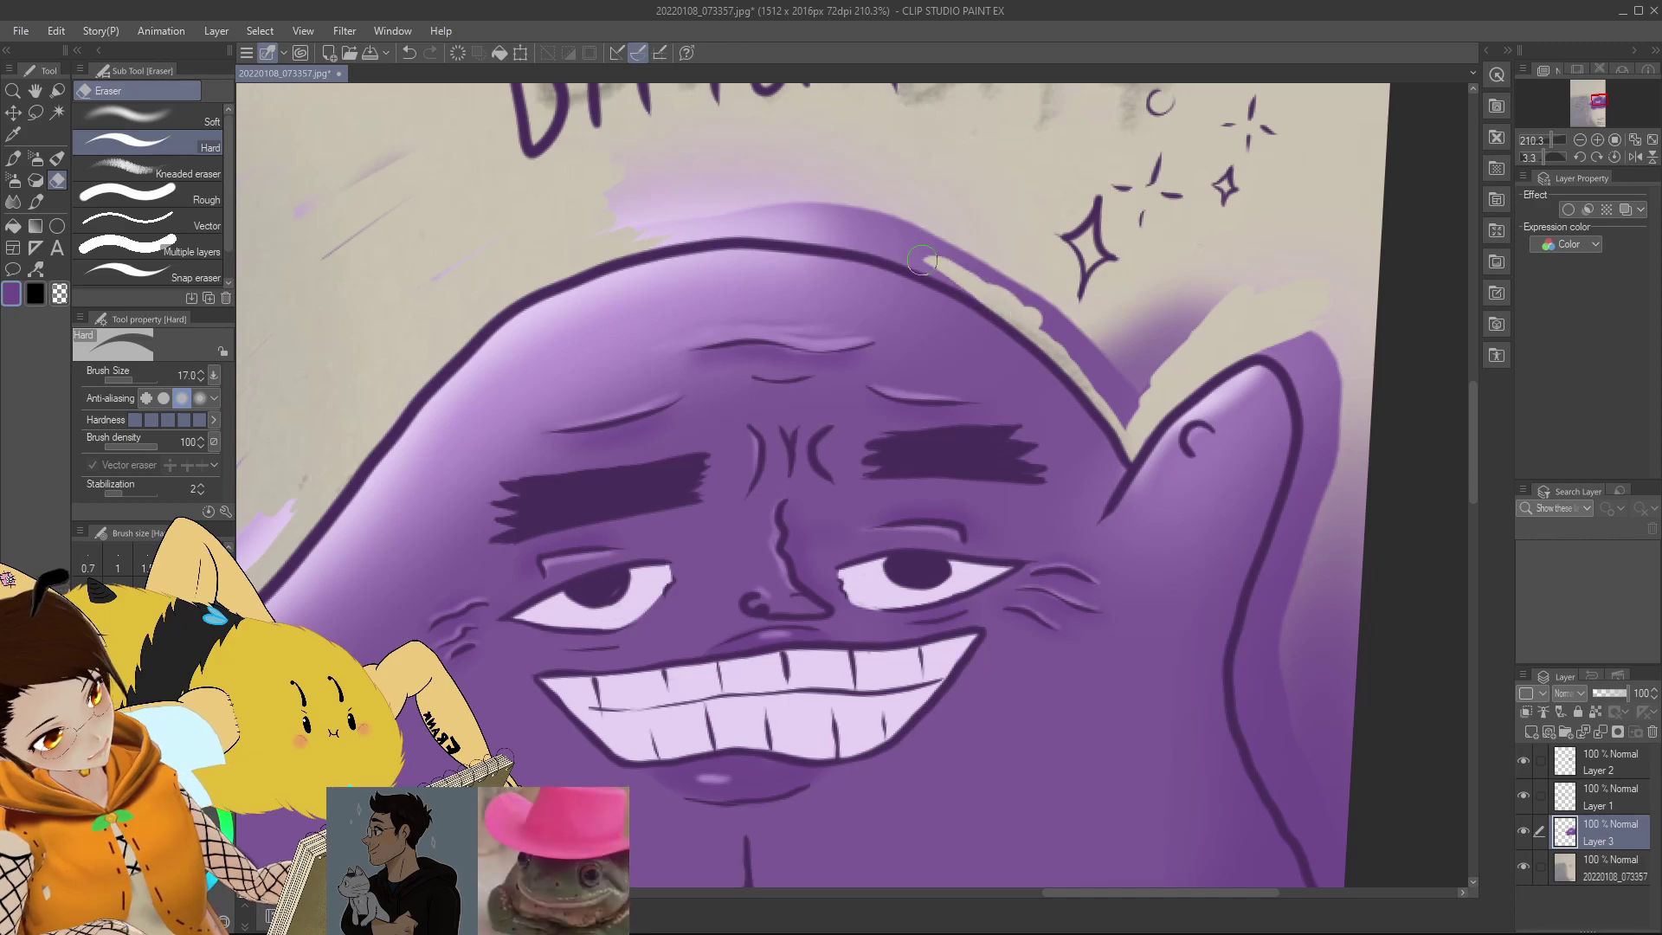
{"action": "mouse_move", "coordinate": [982, 298]}
{"action": "left_mouse_down"}
{"action": "mouse_move", "coordinate": [840, 225]}
{"action": "mouse_move", "coordinate": [950, 273]}
{"action": "mouse_move", "coordinate": [867, 213]}
{"action": "mouse_move", "coordinate": [899, 254]}
{"action": "mouse_move", "coordinate": [793, 226]}
{"action": "mouse_move", "coordinate": [810, 211]}
{"action": "mouse_move", "coordinate": [821, 237]}
{"action": "mouse_move", "coordinate": [721, 223]}
{"action": "left_mouse_up"}
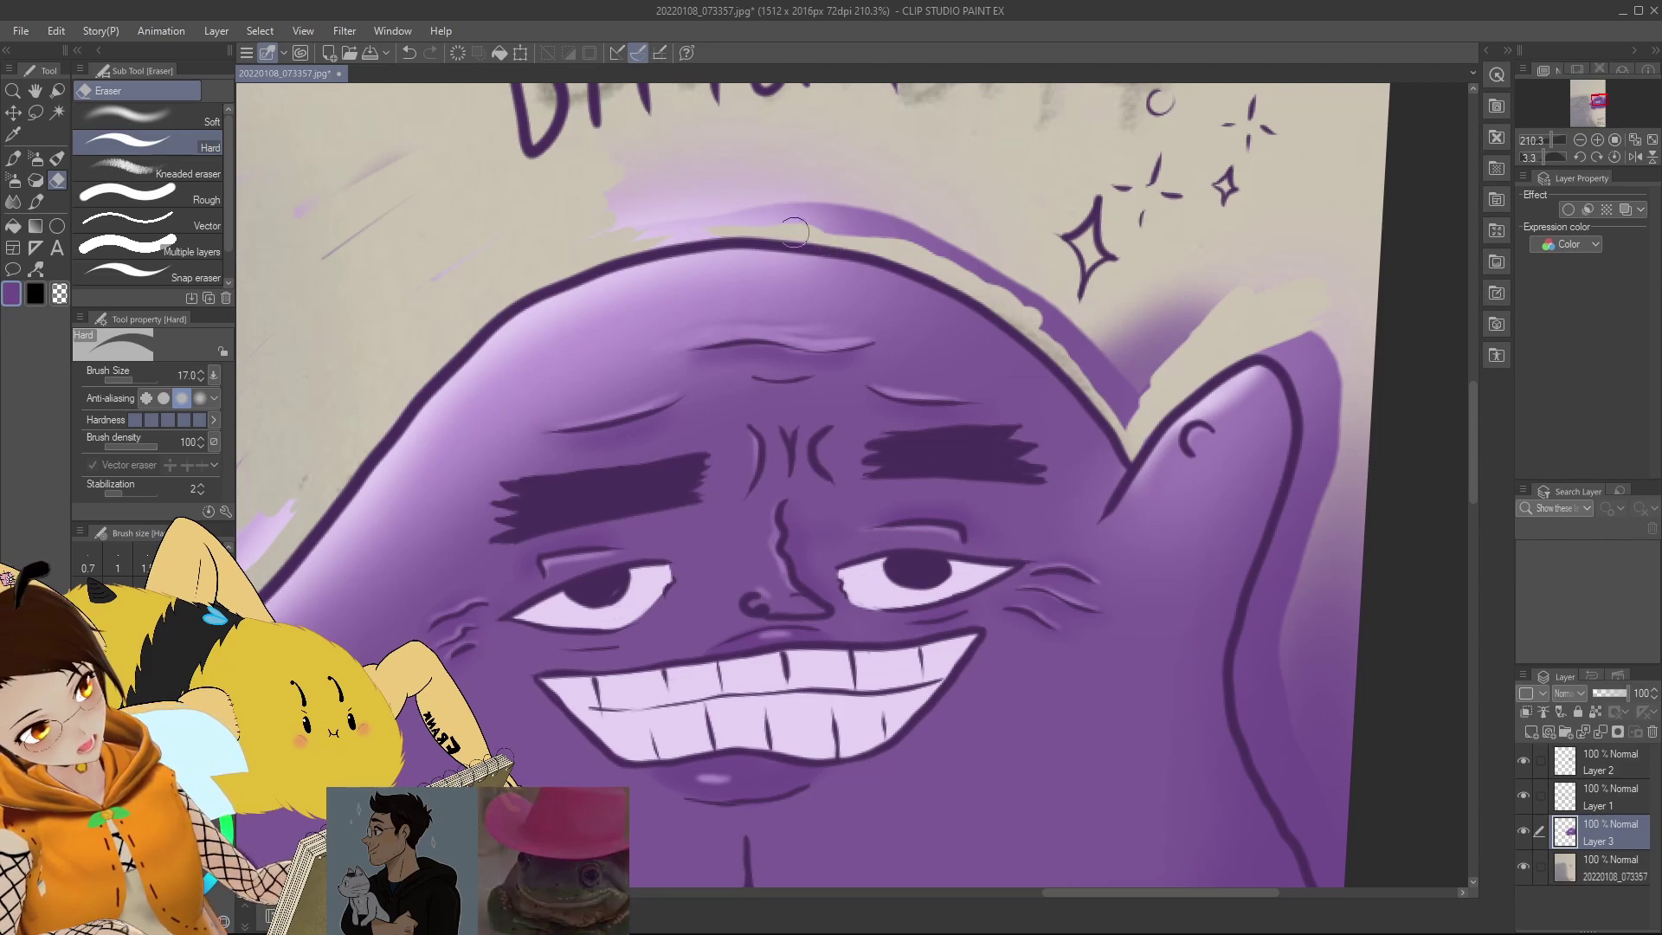
{"action": "left_click_drag", "start_coordinate": [586, 262], "coordinate": [658, 227]}
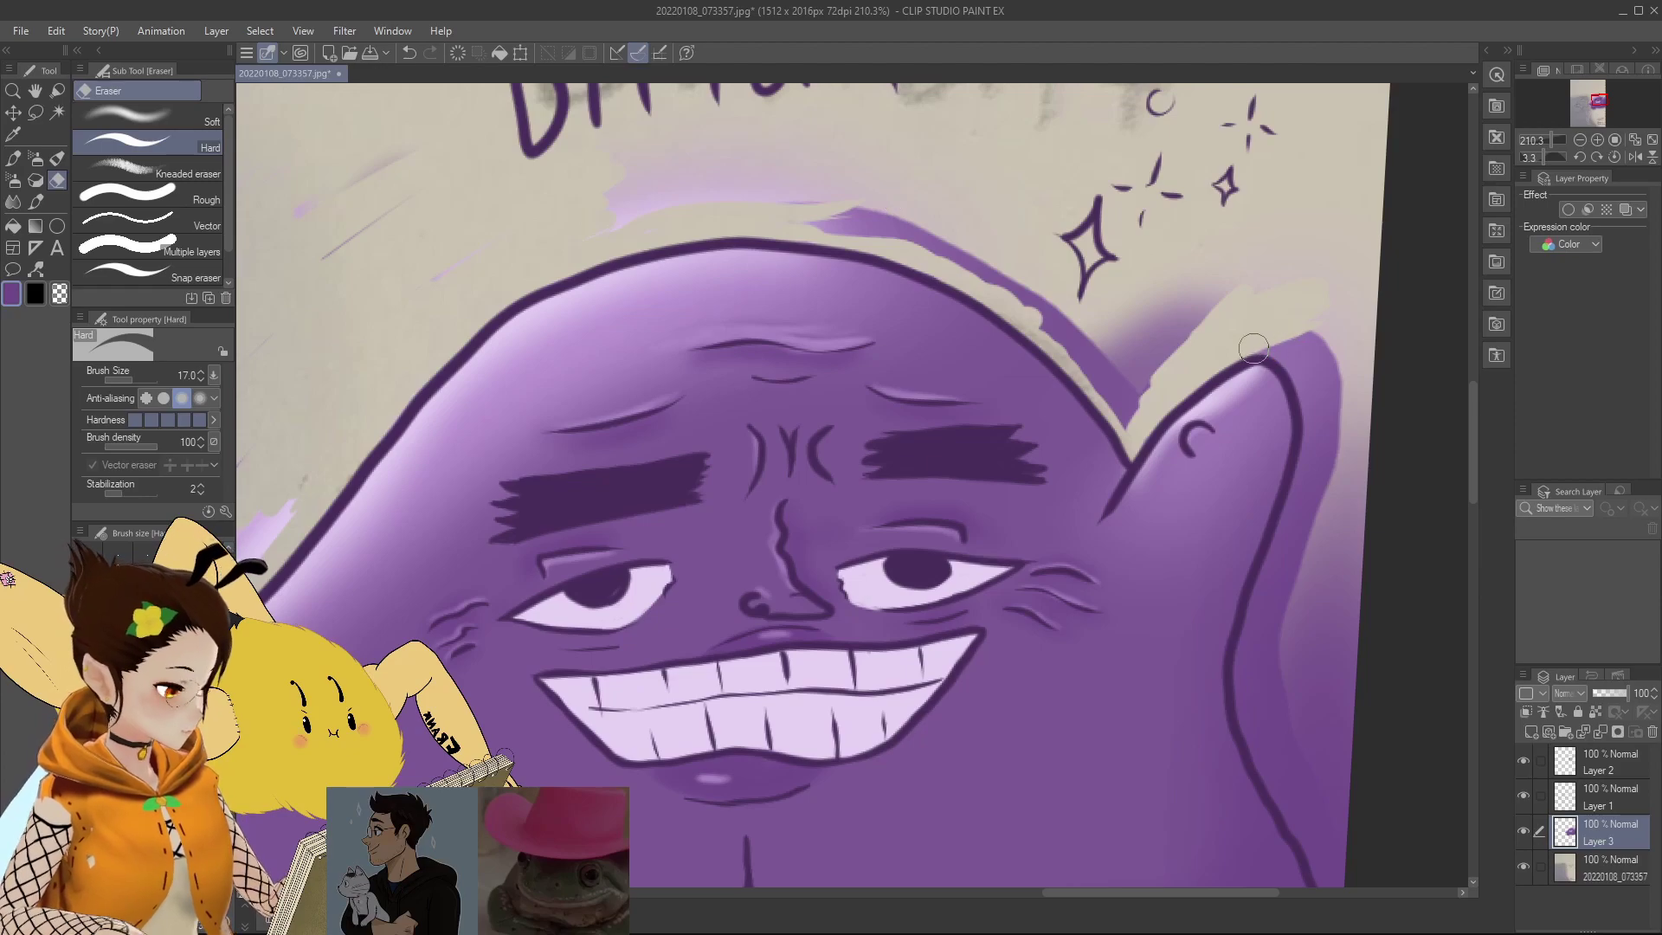
Step: Erase the purple spill directly outside the raised arm's outer edge and down the body's right side to the lower-right corner
{"action": "left_click_drag", "start_coordinate": [1253, 348], "coordinate": [1309, 439]}
{"action": "mouse_move", "coordinate": [1288, 371]}
{"action": "left_mouse_down"}
{"action": "mouse_move", "coordinate": [1320, 452]}
{"action": "mouse_move", "coordinate": [1322, 411]}
{"action": "mouse_move", "coordinate": [1303, 485]}
{"action": "mouse_move", "coordinate": [1326, 403]}
{"action": "mouse_move", "coordinate": [1277, 535]}
{"action": "mouse_move", "coordinate": [1324, 410]}
{"action": "mouse_move", "coordinate": [1299, 504]}
{"action": "left_mouse_up"}
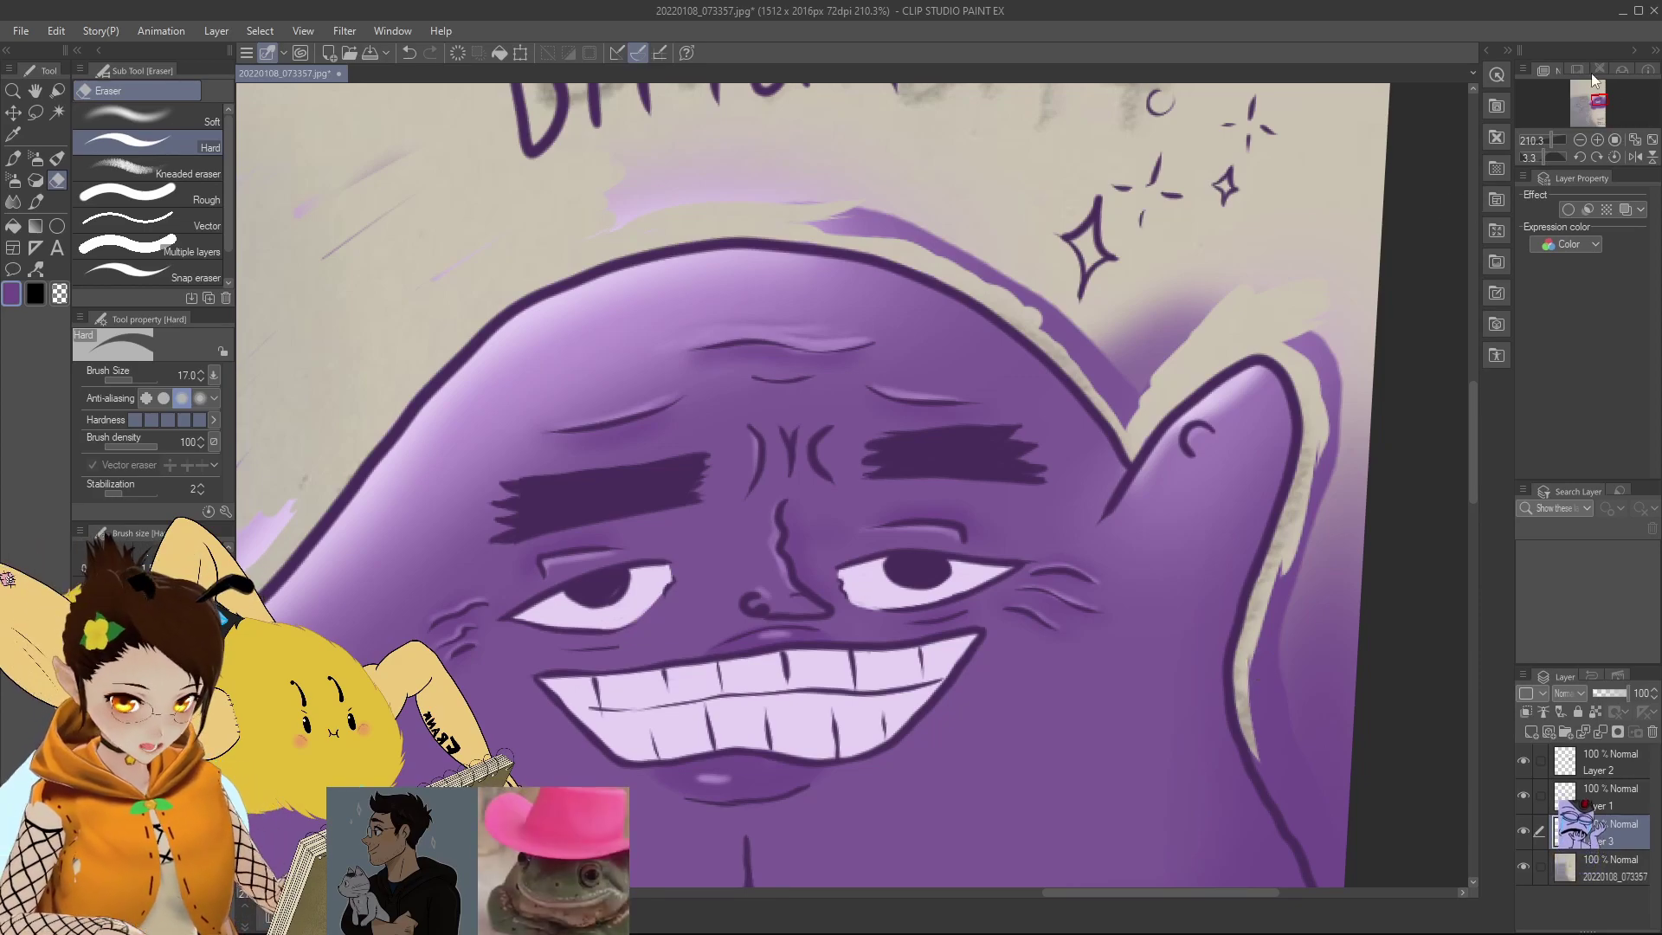
{"action": "left_click_drag", "start_coordinate": [1599, 102], "coordinate": [1606, 101]}
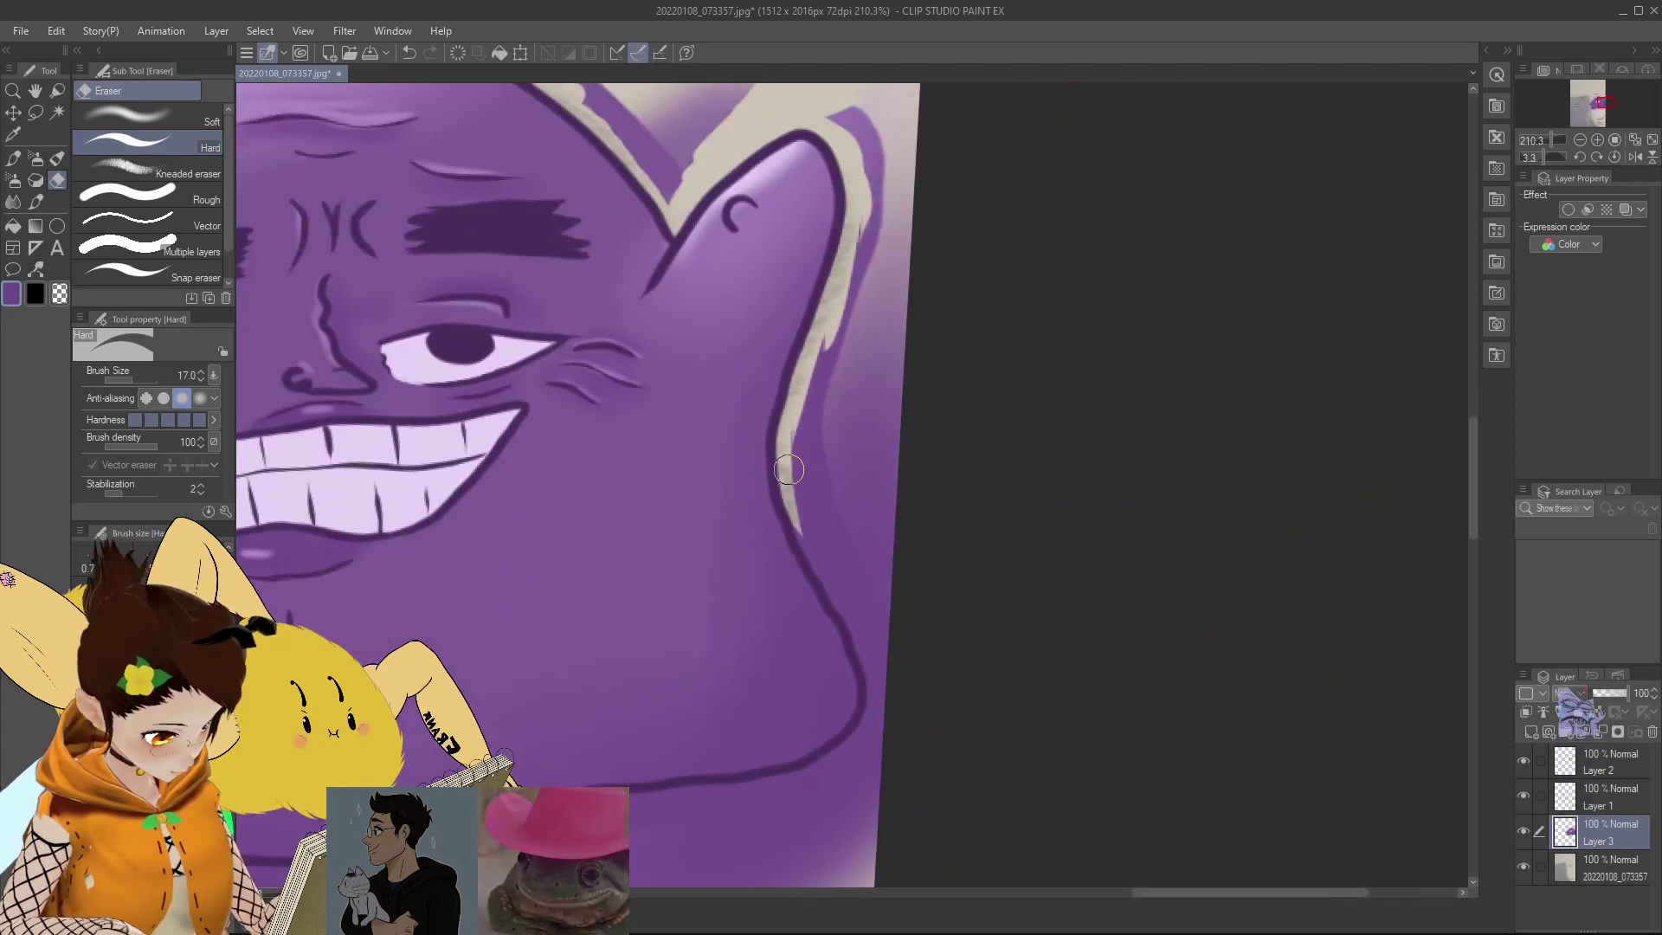
{"action": "left_click_drag", "start_coordinate": [794, 519], "coordinate": [852, 616]}
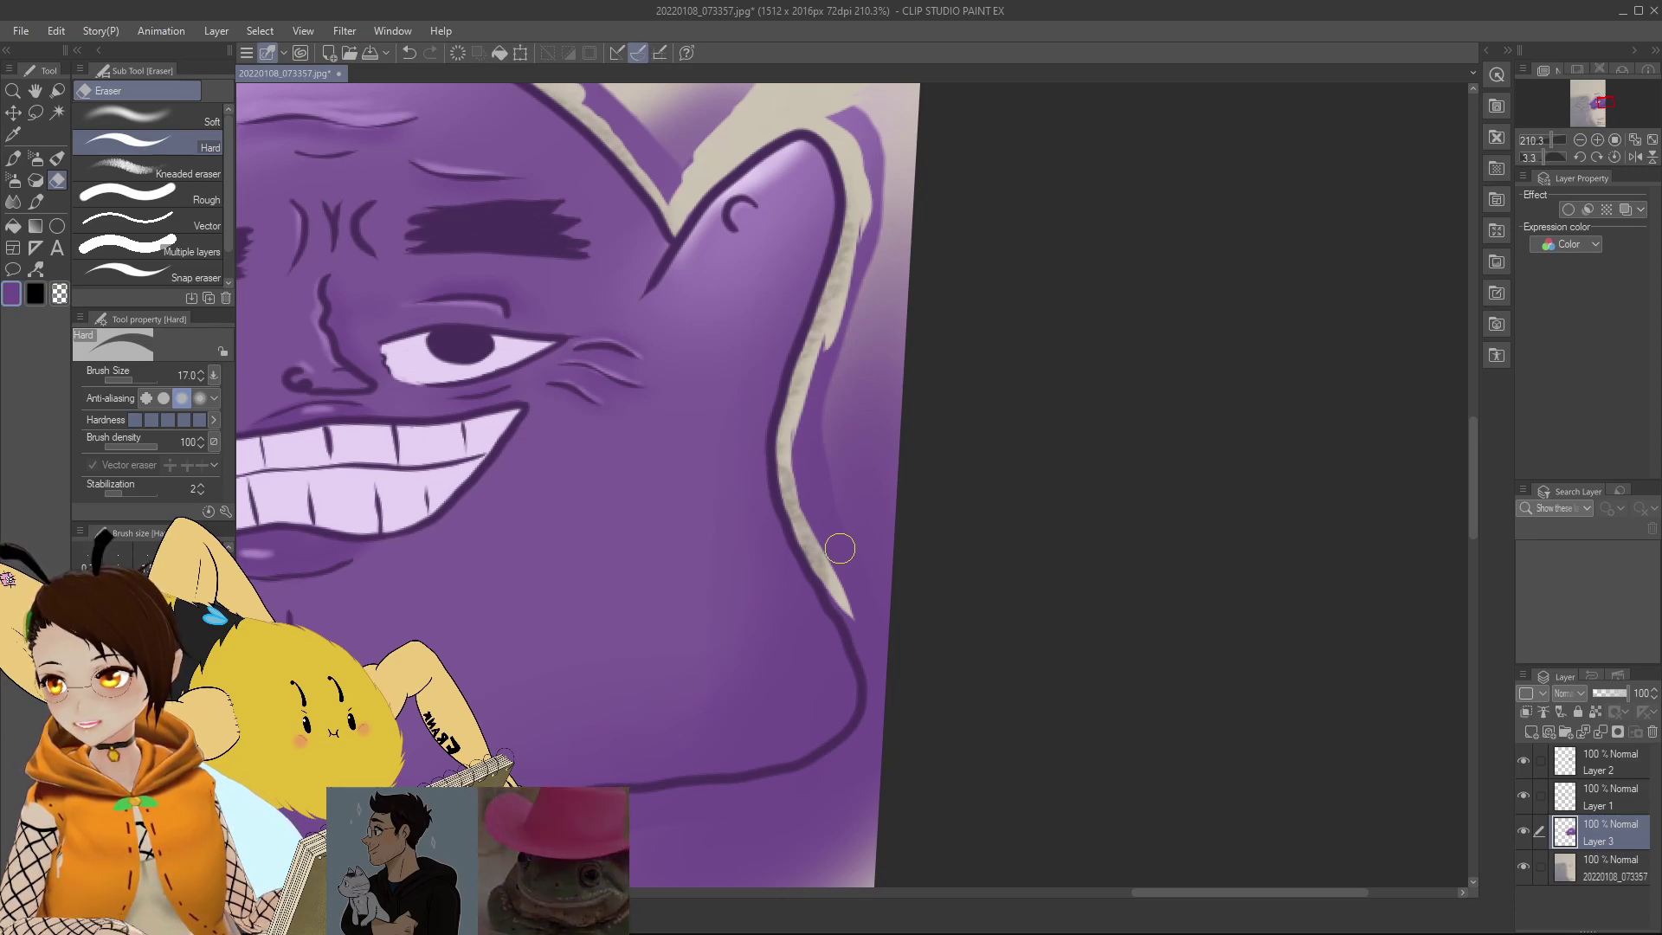
{"action": "mouse_move", "coordinate": [838, 549]}
{"action": "left_mouse_down"}
{"action": "mouse_move", "coordinate": [869, 639]}
{"action": "mouse_move", "coordinate": [842, 603]}
{"action": "left_mouse_up"}
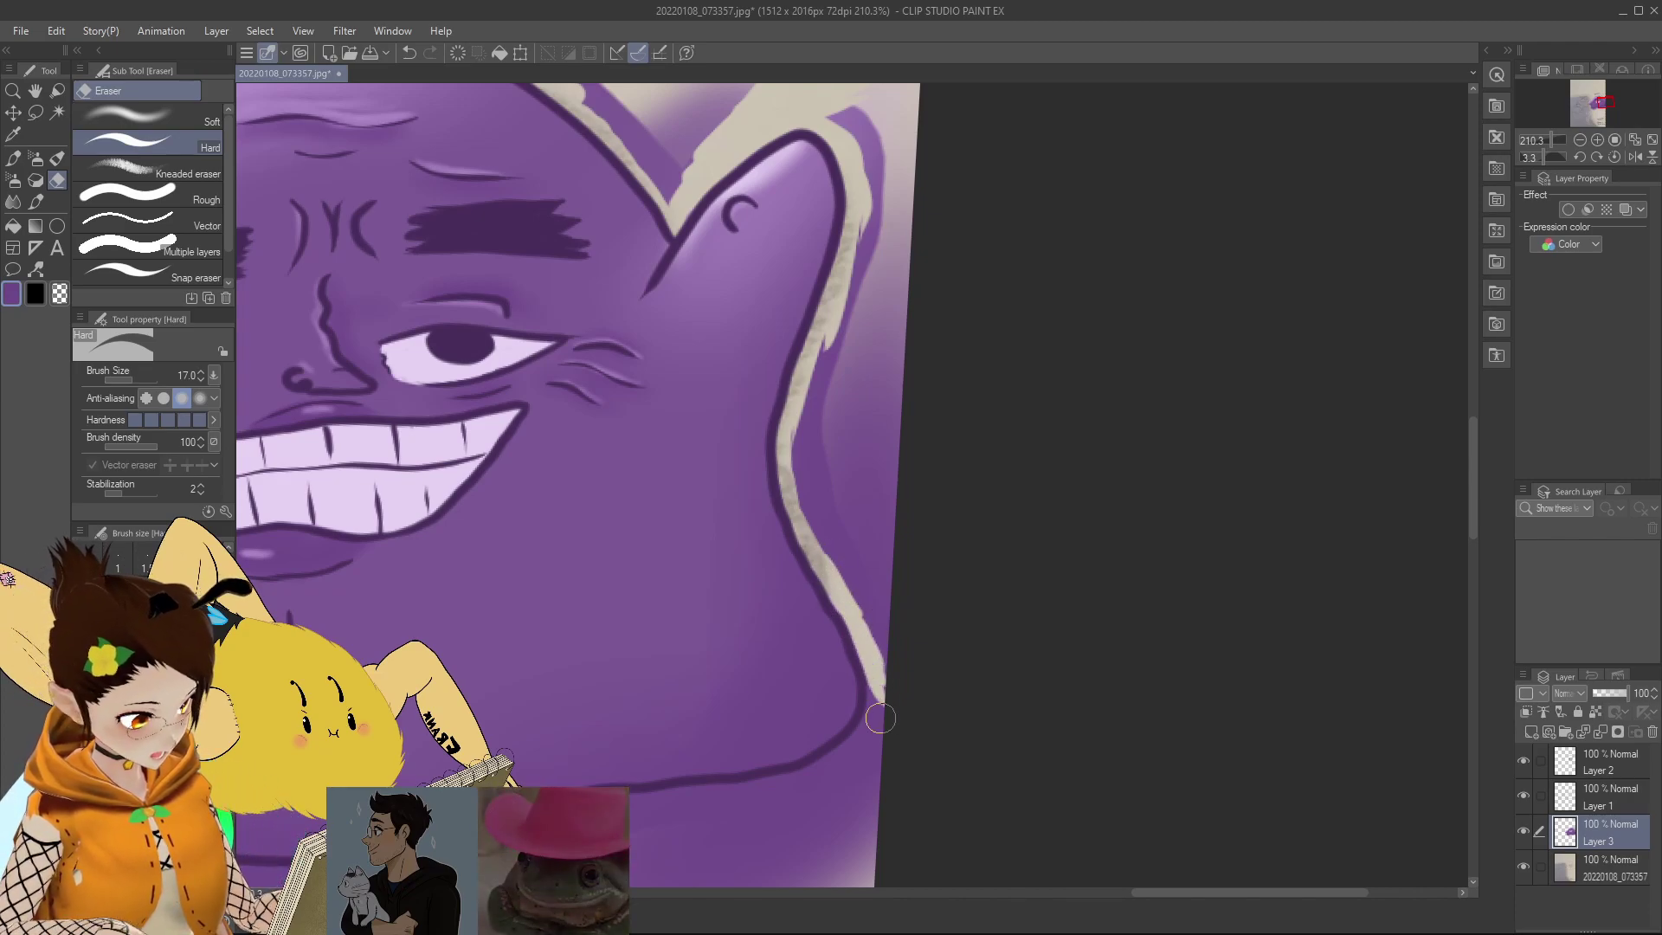
{"action": "left_click_drag", "start_coordinate": [839, 781], "coordinate": [872, 610]}
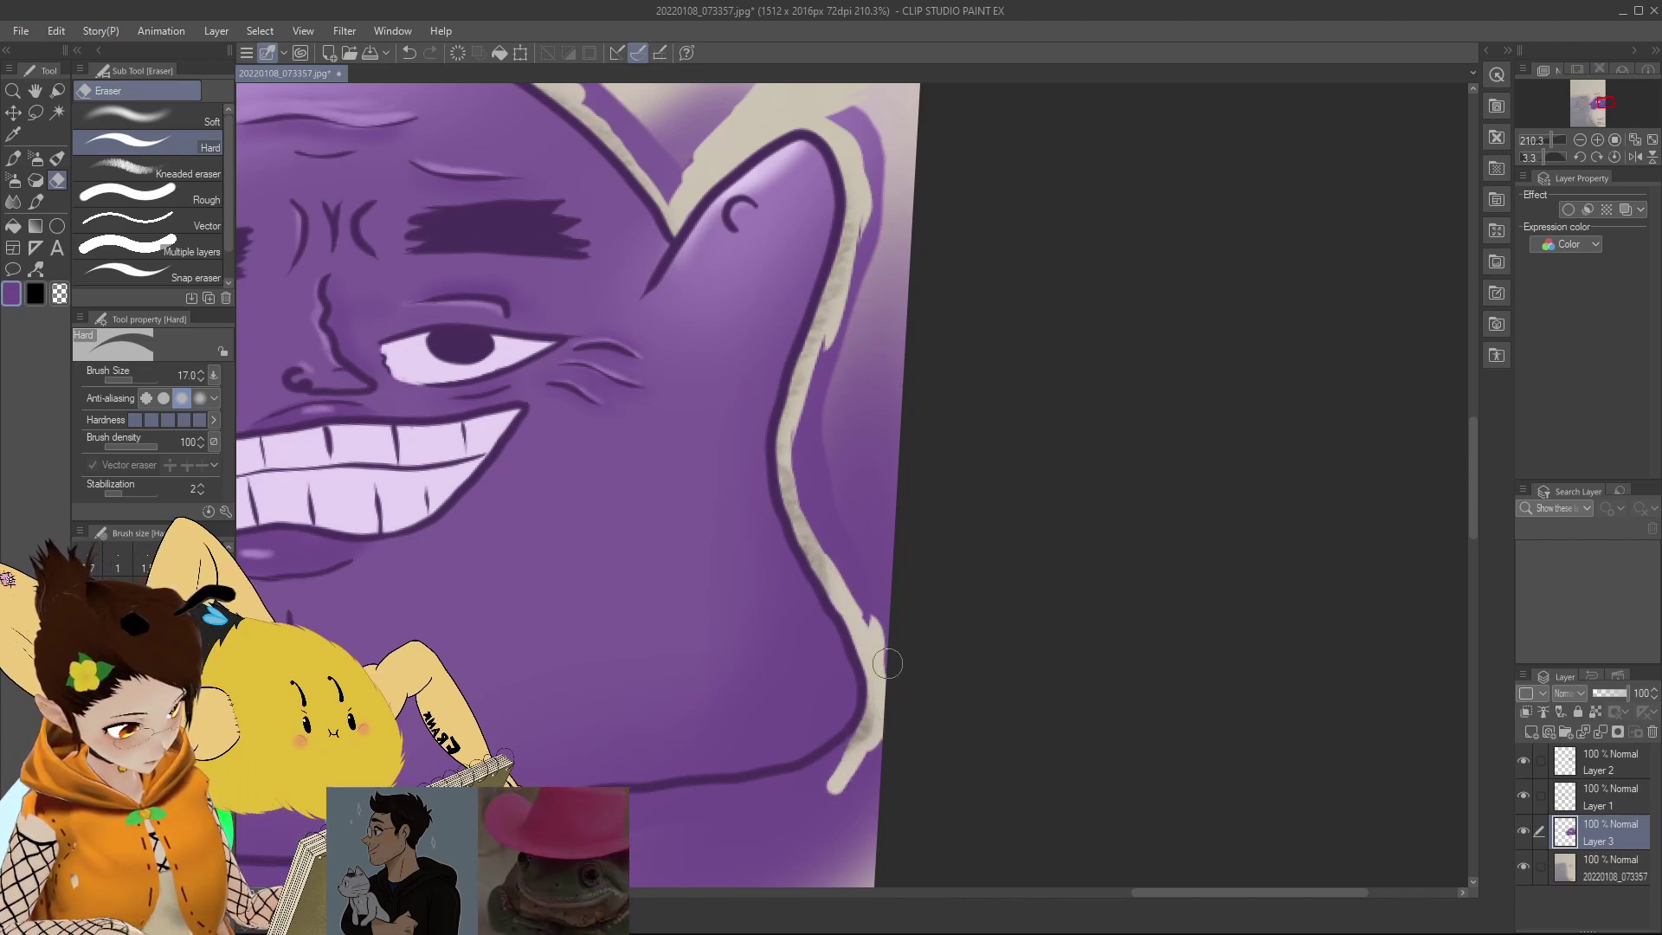
Step: Widen the cleared strip beside the body's right-hand outline out towards the paper's edge
{"action": "mouse_move", "coordinate": [822, 425]}
{"action": "left_mouse_down"}
{"action": "mouse_move", "coordinate": [809, 509]}
{"action": "mouse_move", "coordinate": [882, 628]}
{"action": "mouse_move", "coordinate": [817, 433]}
{"action": "mouse_move", "coordinate": [816, 362]}
{"action": "mouse_move", "coordinate": [843, 284]}
{"action": "left_mouse_up"}
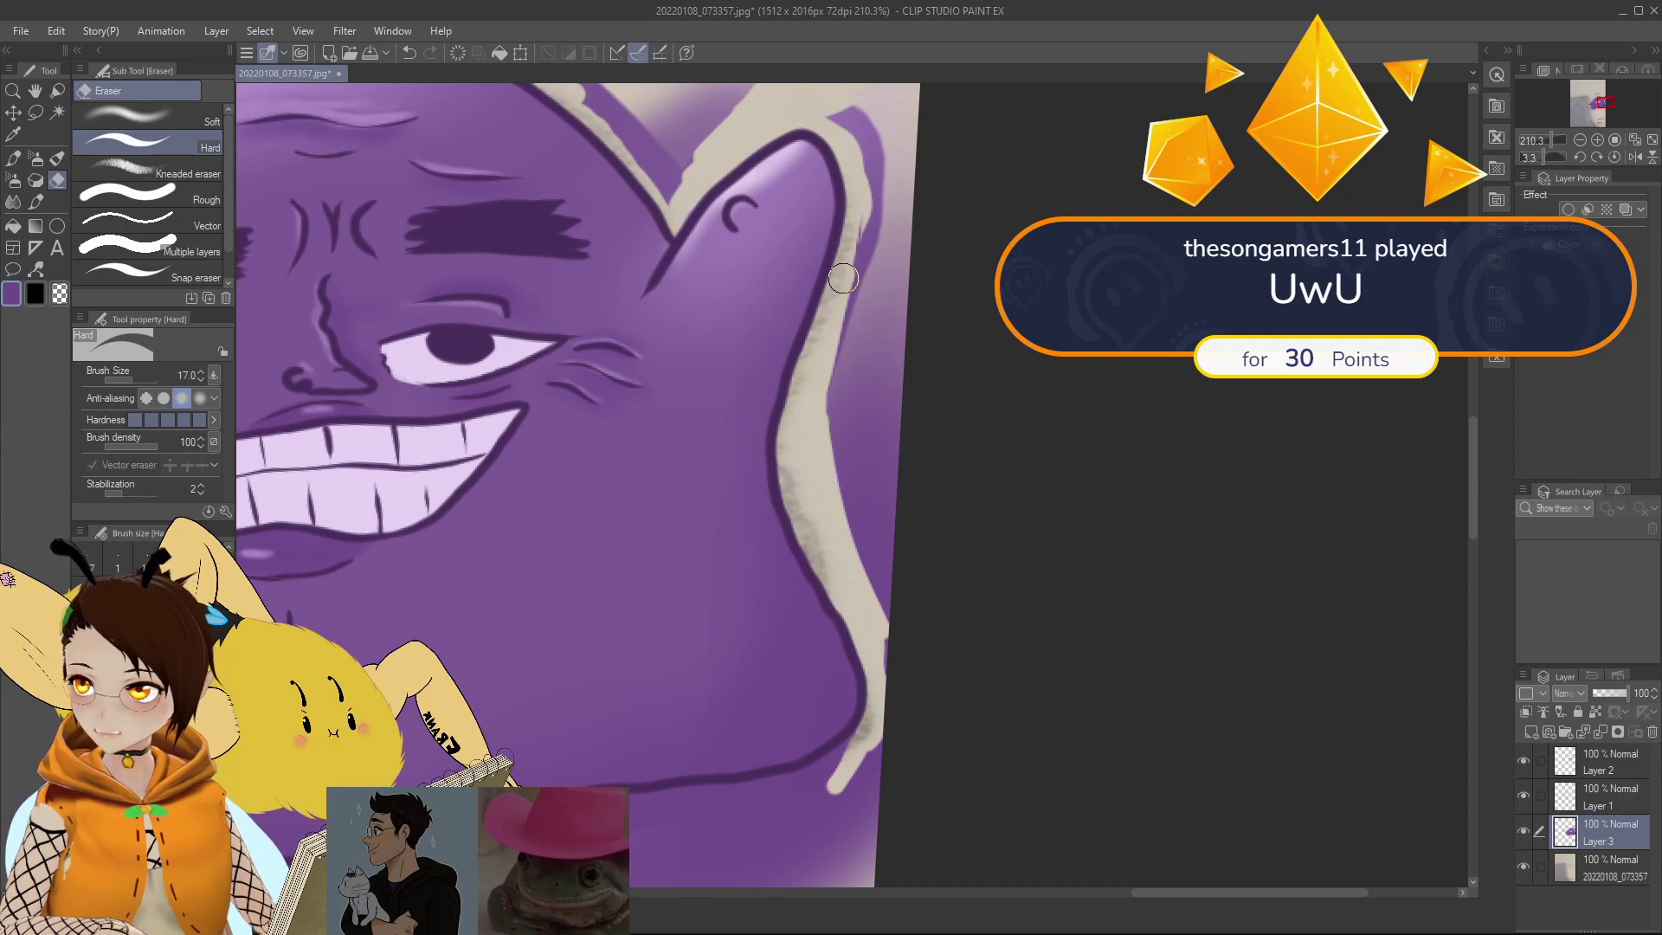
{"action": "mouse_move", "coordinate": [856, 331]}
{"action": "left_mouse_down"}
{"action": "mouse_move", "coordinate": [828, 404]}
{"action": "mouse_move", "coordinate": [882, 619]}
{"action": "left_mouse_up"}
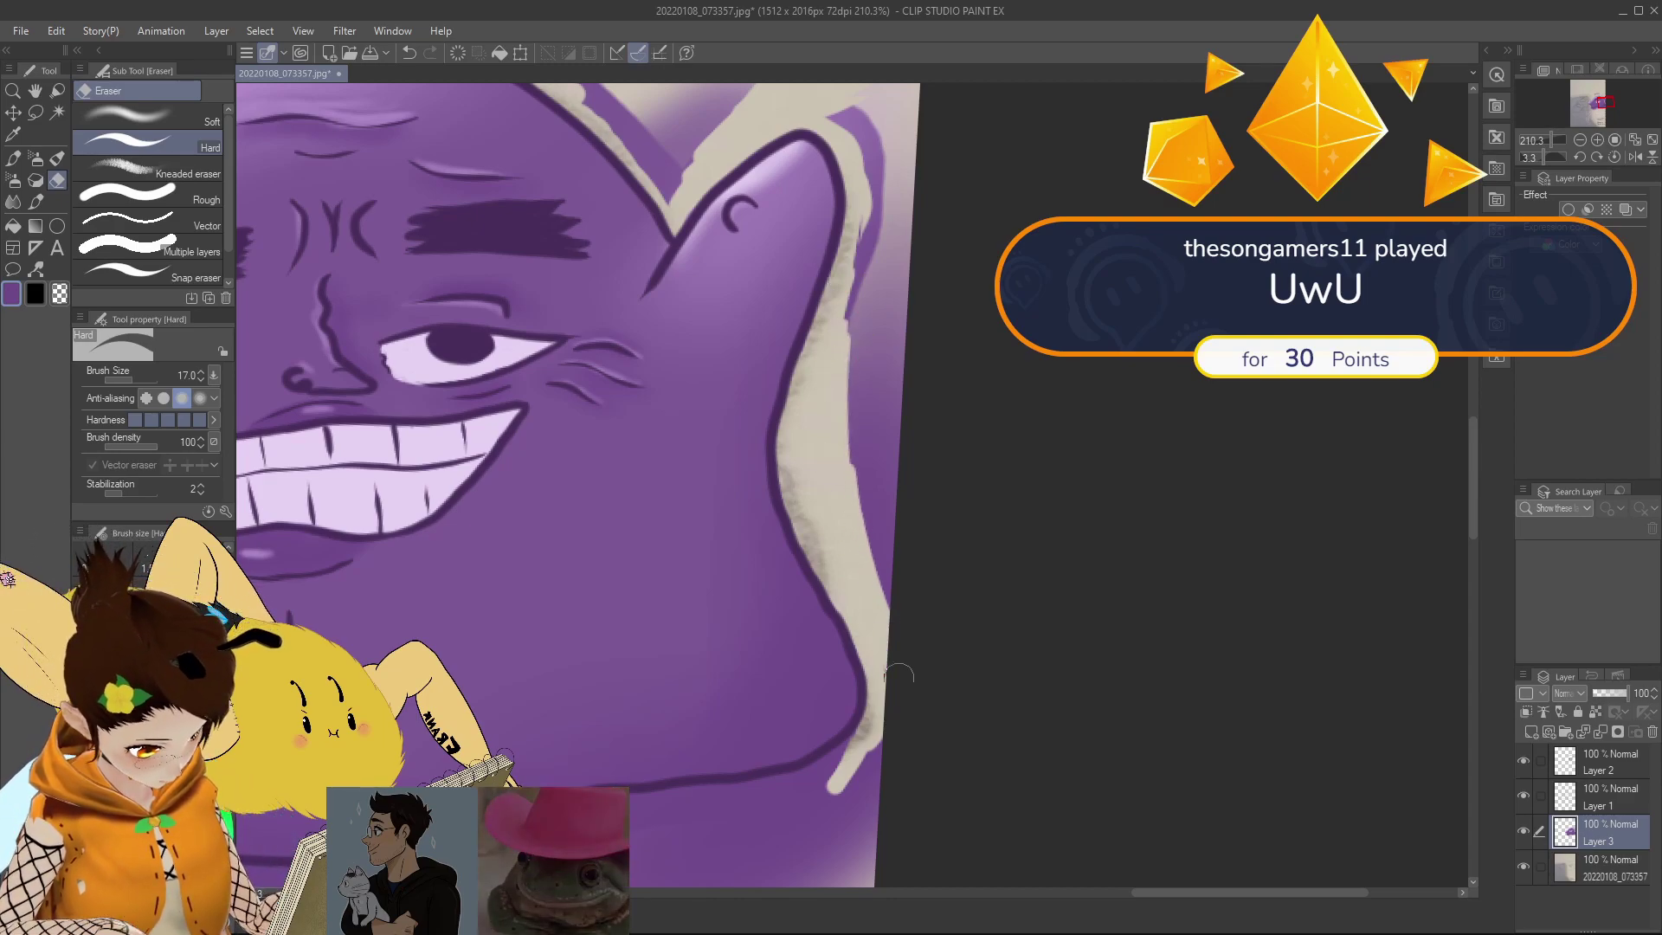
{"action": "mouse_move", "coordinate": [864, 202]}
{"action": "left_mouse_down"}
{"action": "mouse_move", "coordinate": [880, 582]}
{"action": "mouse_move", "coordinate": [876, 260]}
{"action": "mouse_move", "coordinate": [900, 197]}
{"action": "mouse_move", "coordinate": [910, 212]}
{"action": "mouse_move", "coordinate": [901, 548]}
{"action": "left_mouse_up"}
Step: Erase the purple spill outside the body's lower outline, from the lower-right corner to the bend where the bottom edge begins
{"action": "left_click_drag", "start_coordinate": [1602, 103], "coordinate": [1538, 160]}
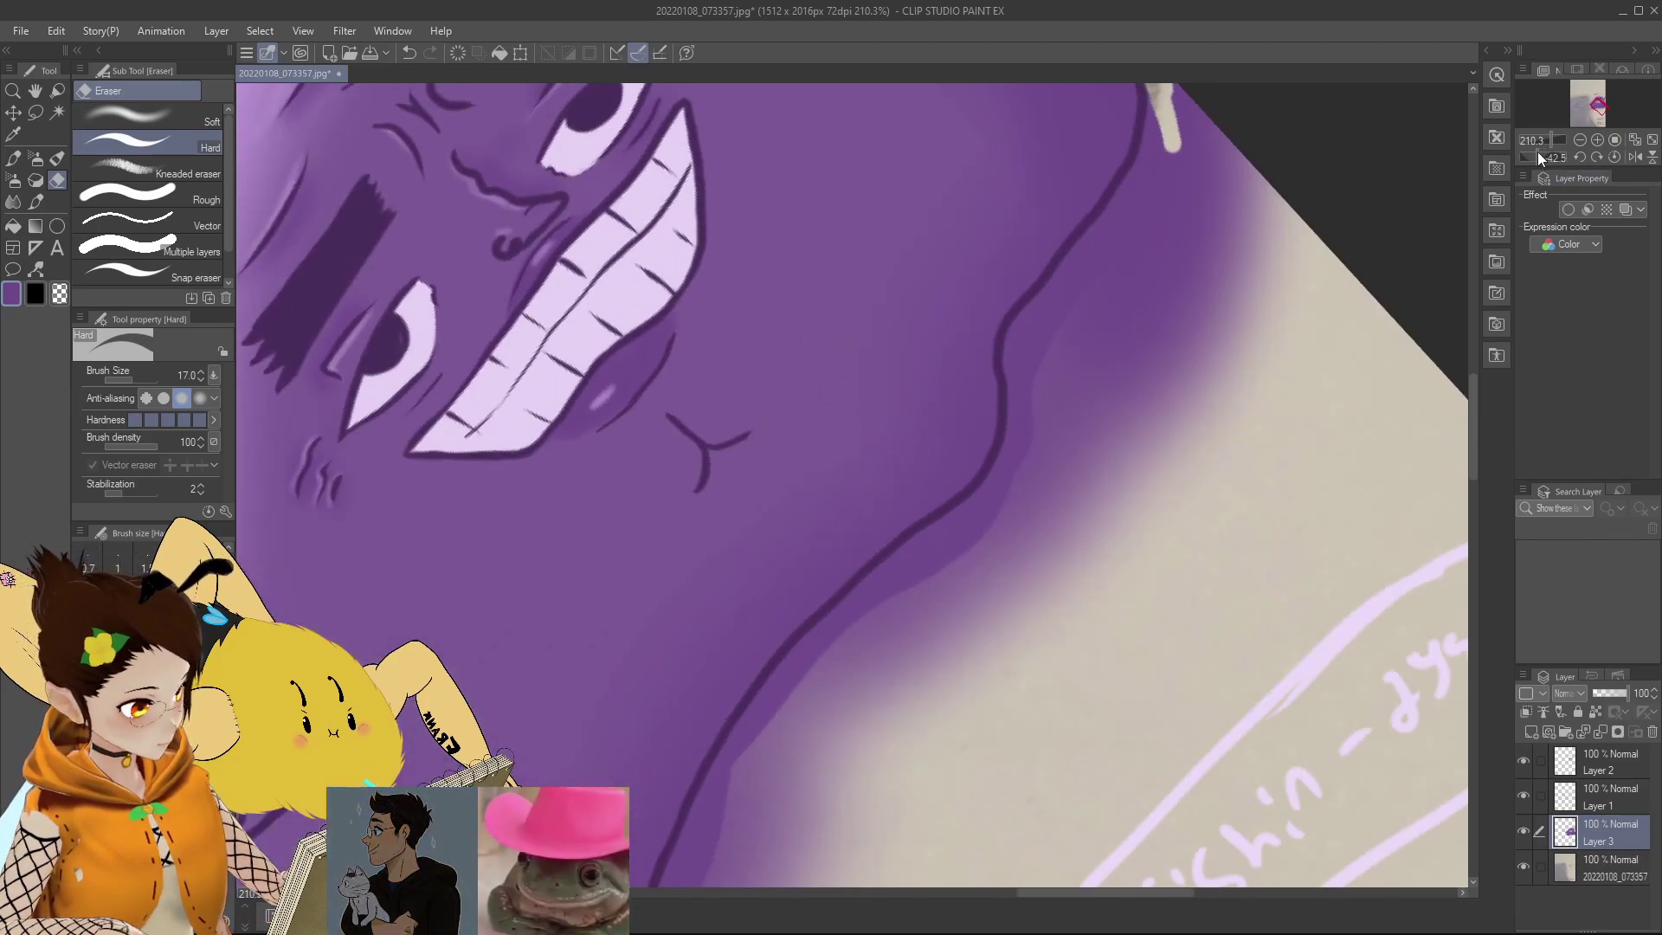
{"action": "left_click_drag", "start_coordinate": [1154, 89], "coordinate": [1117, 268]}
{"action": "left_click_drag", "start_coordinate": [1155, 112], "coordinate": [1077, 320]}
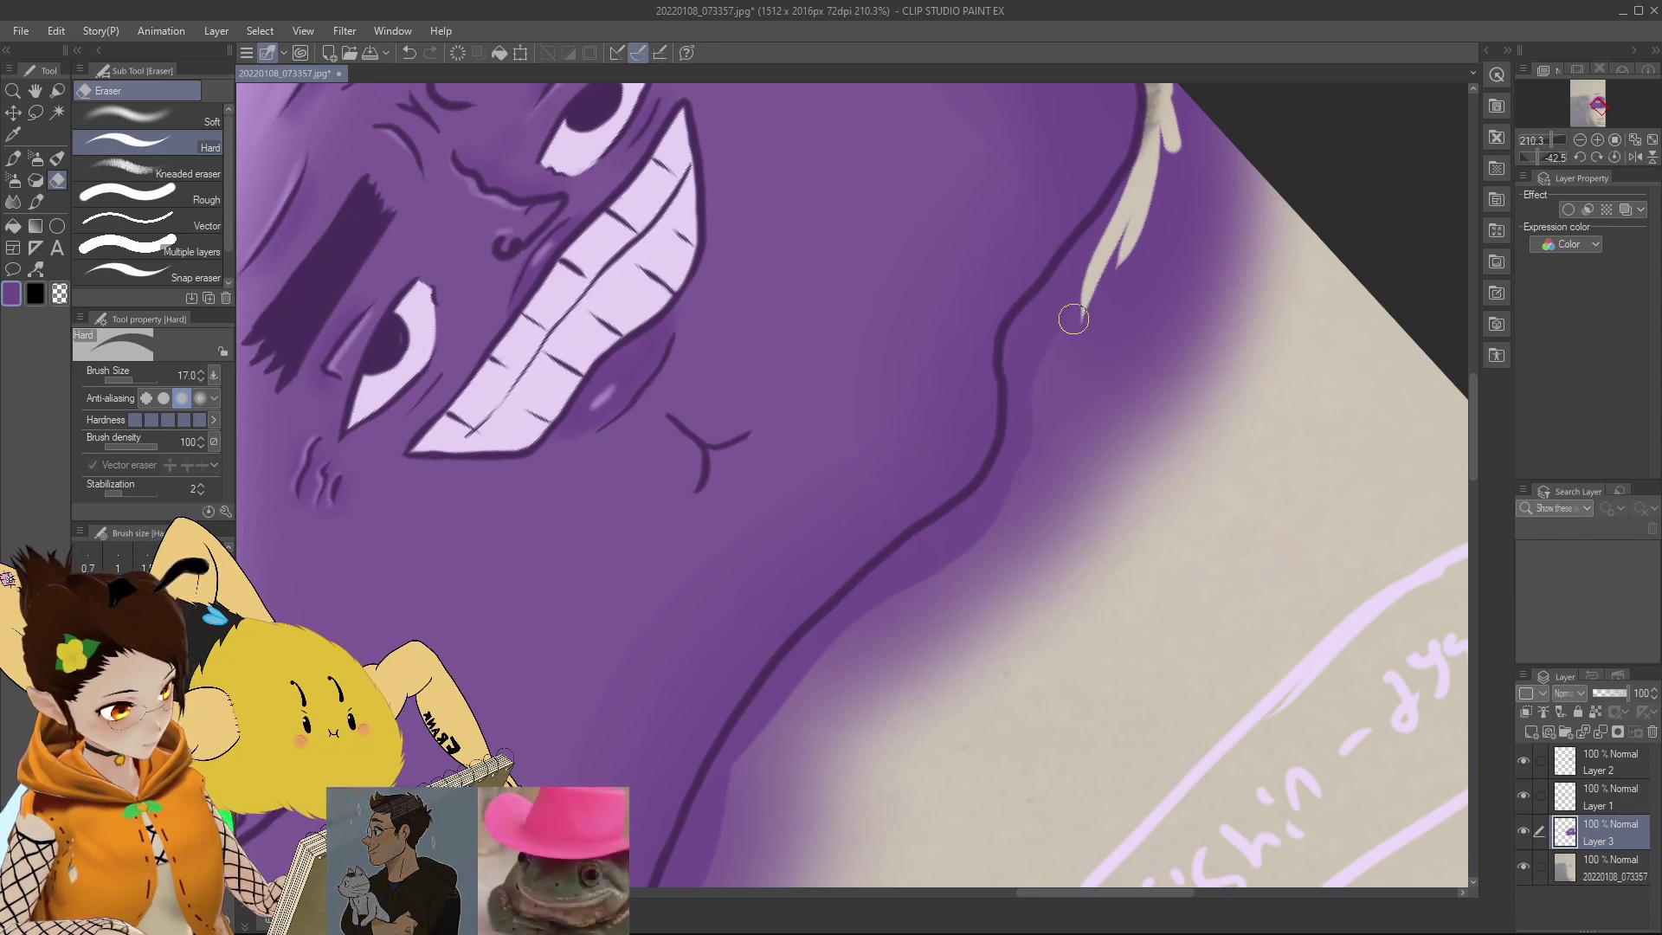
{"action": "left_click_drag", "start_coordinate": [1142, 156], "coordinate": [1043, 318]}
{"action": "left_click_drag", "start_coordinate": [1113, 206], "coordinate": [1033, 333]}
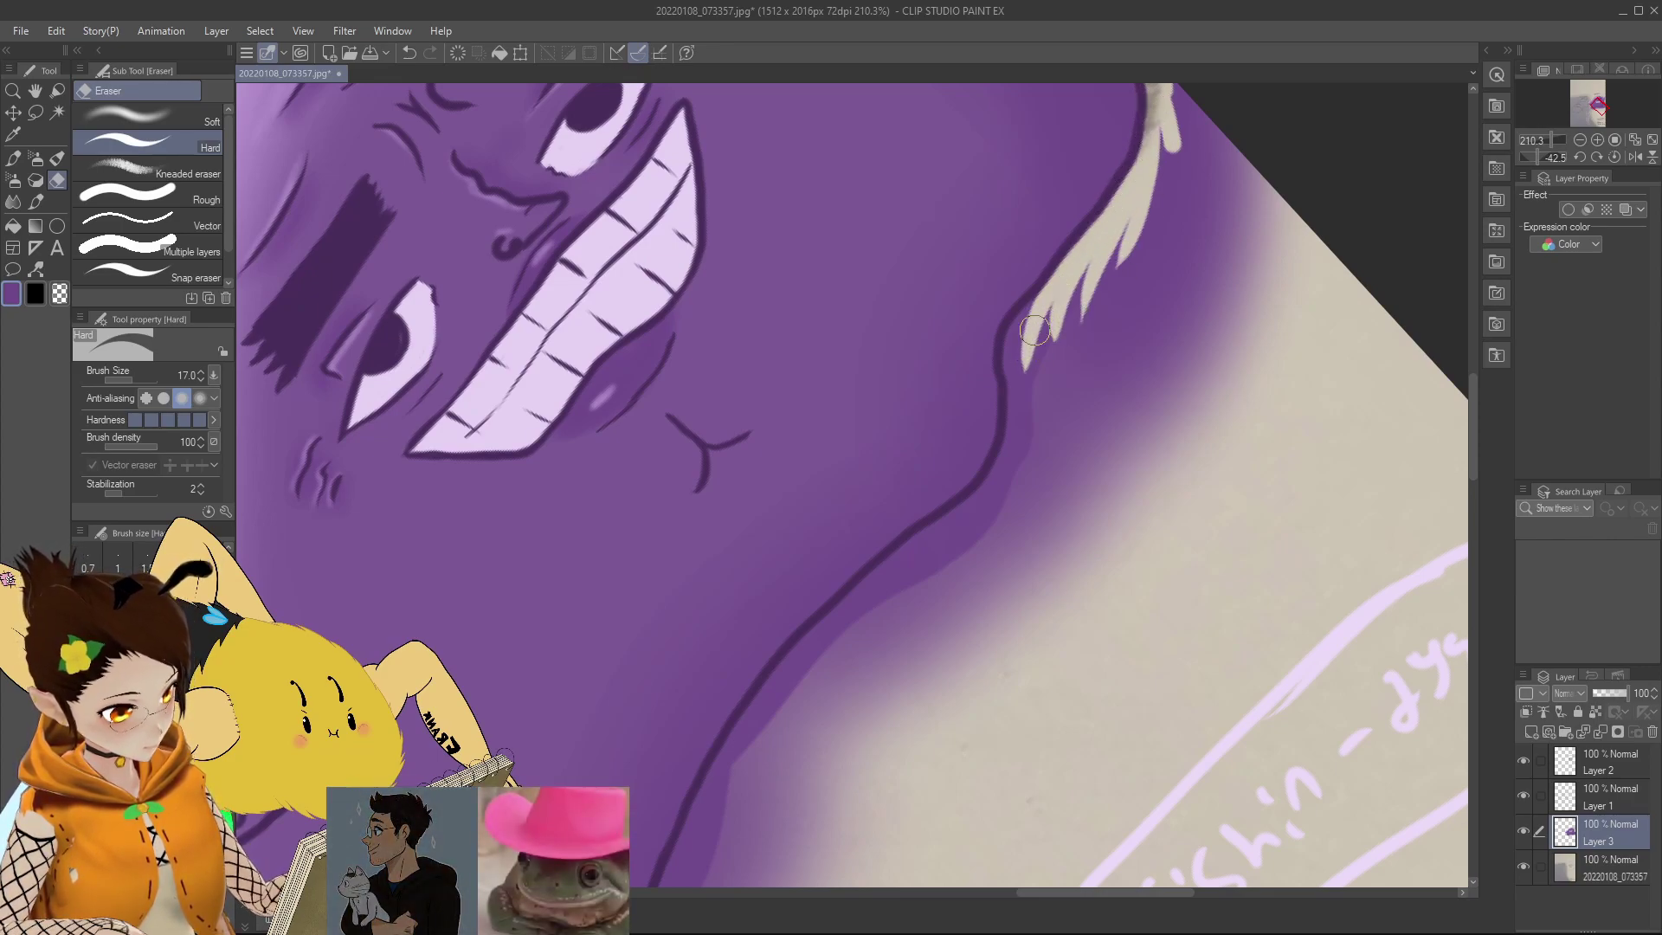
{"action": "left_click_drag", "start_coordinate": [1061, 275], "coordinate": [1026, 374]}
{"action": "mouse_move", "coordinate": [1043, 311]}
{"action": "left_mouse_down"}
{"action": "mouse_move", "coordinate": [1009, 408]}
{"action": "mouse_move", "coordinate": [1019, 474]}
{"action": "left_mouse_up"}
{"action": "left_click_drag", "start_coordinate": [1021, 409], "coordinate": [924, 596]}
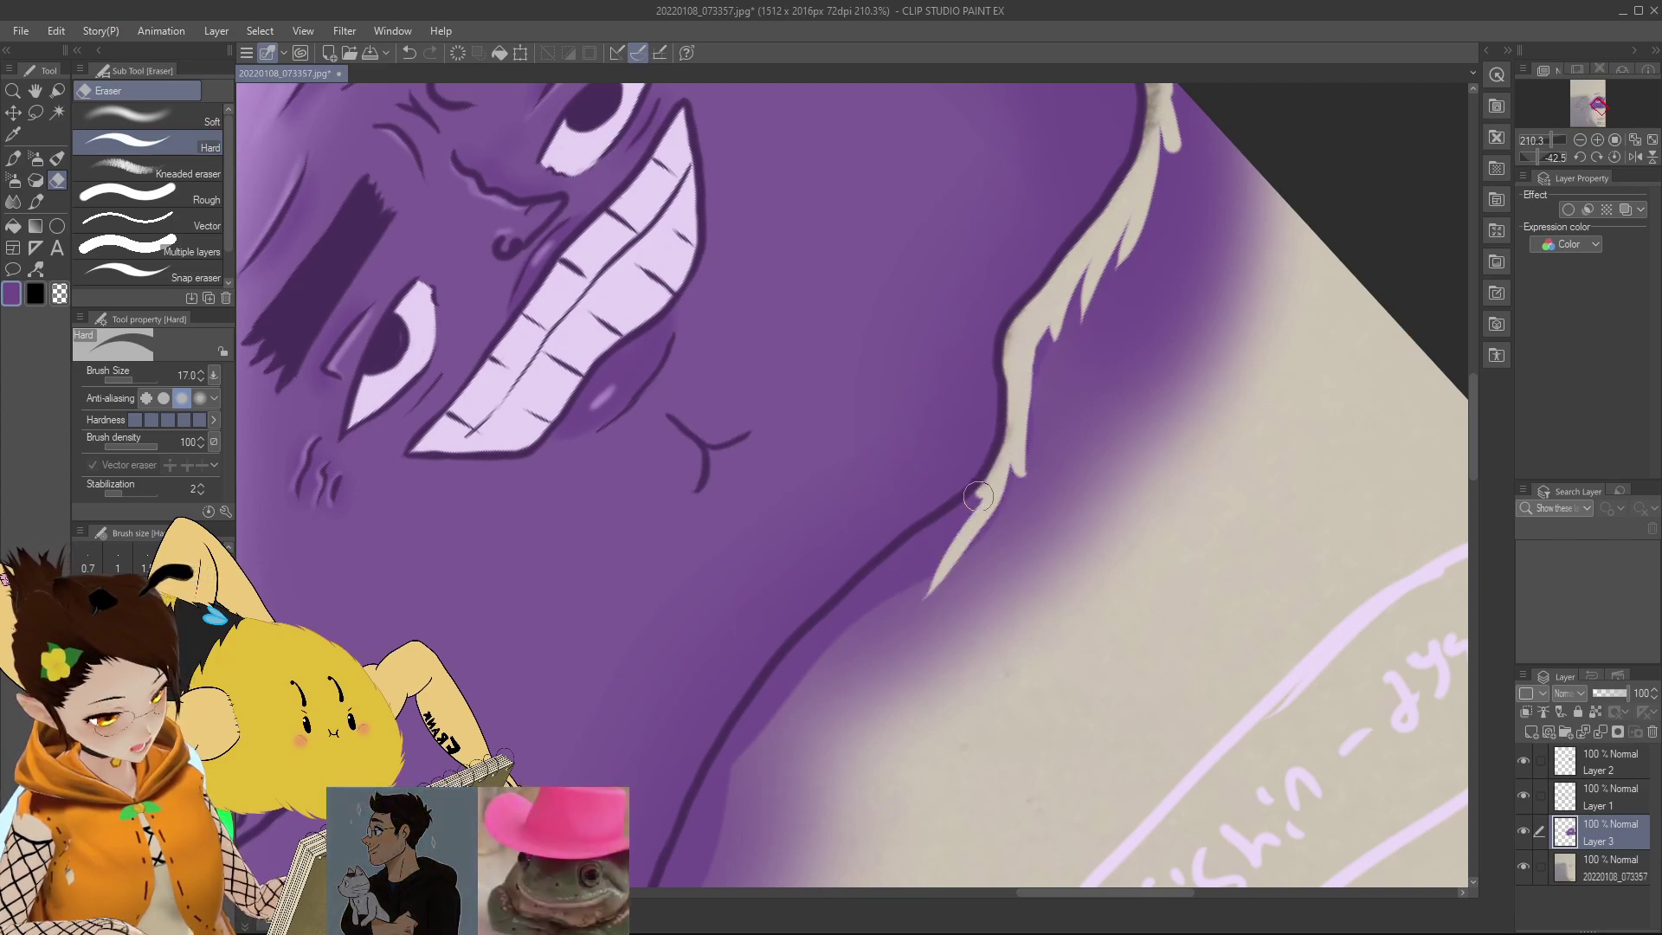
Step: Erase a strip of purple spill beneath the long bottom edge of the body, working towards the lower-left corner
{"action": "left_click_drag", "start_coordinate": [984, 488], "coordinate": [814, 660]}
{"action": "left_click_drag", "start_coordinate": [971, 502], "coordinate": [831, 630]}
{"action": "left_click_drag", "start_coordinate": [885, 566], "coordinate": [746, 731]}
{"action": "left_click_drag", "start_coordinate": [835, 619], "coordinate": [801, 662]}
{"action": "left_click_drag", "start_coordinate": [753, 718], "coordinate": [723, 783]}
{"action": "left_click_drag", "start_coordinate": [774, 688], "coordinate": [715, 801]}
Step: Erase the purple spill around the body's lower-left corner and up its left side to the left arm
{"action": "left_click_drag", "start_coordinate": [1525, 158], "coordinate": [1566, 144]}
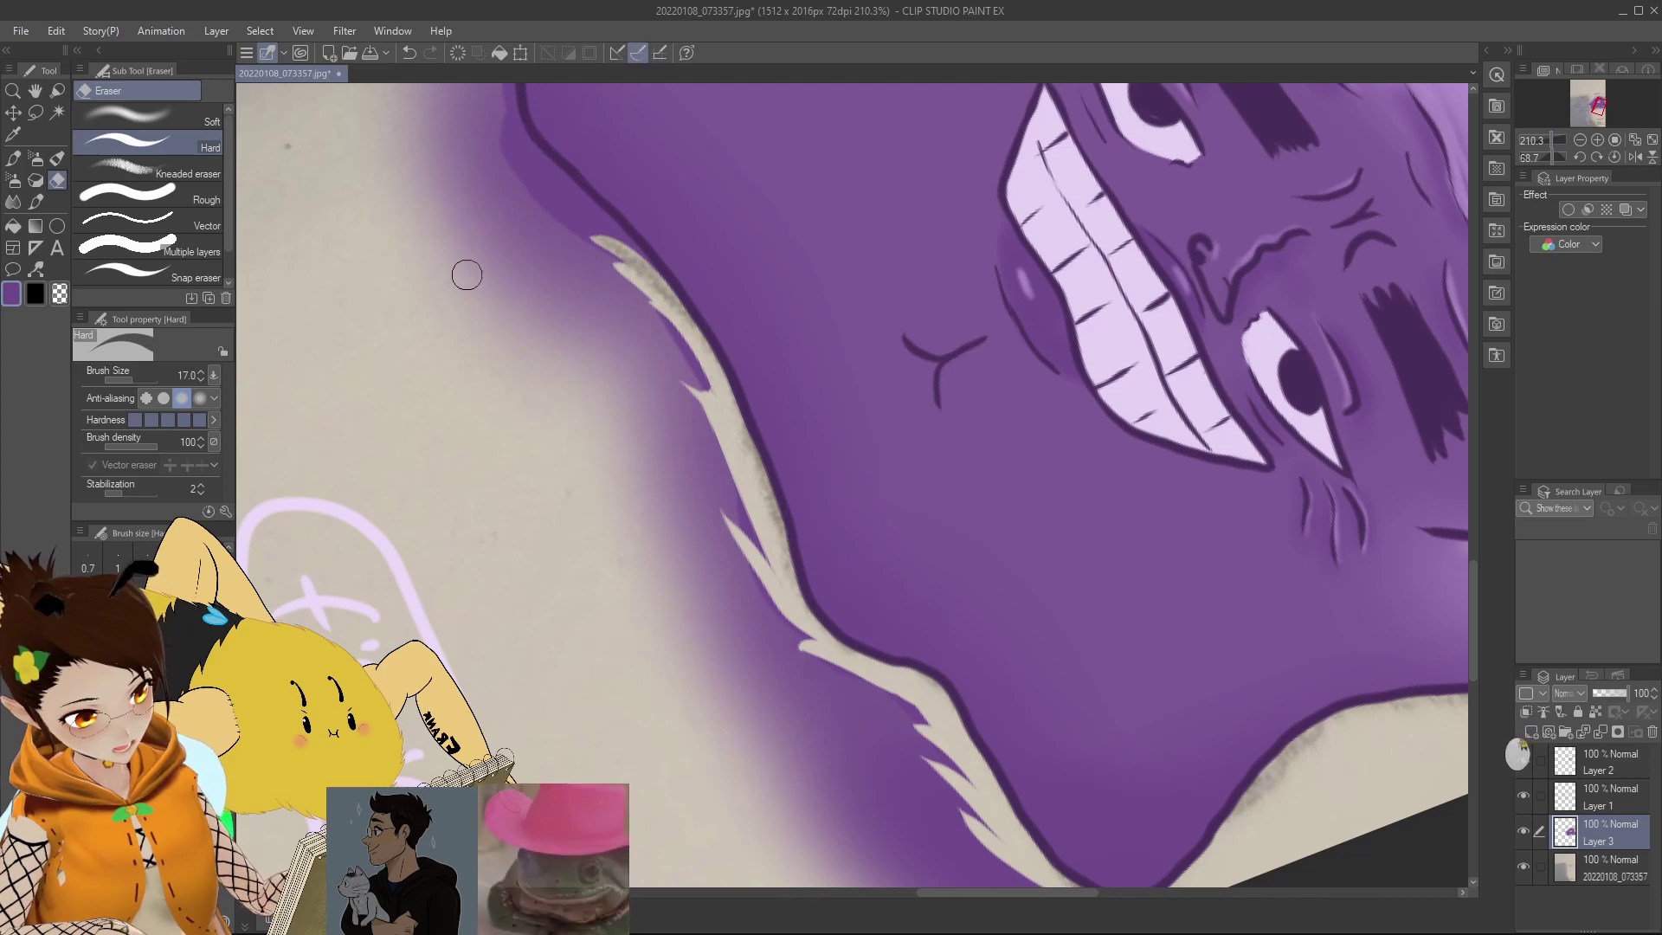
{"action": "left_click_drag", "start_coordinate": [565, 187], "coordinate": [645, 264]}
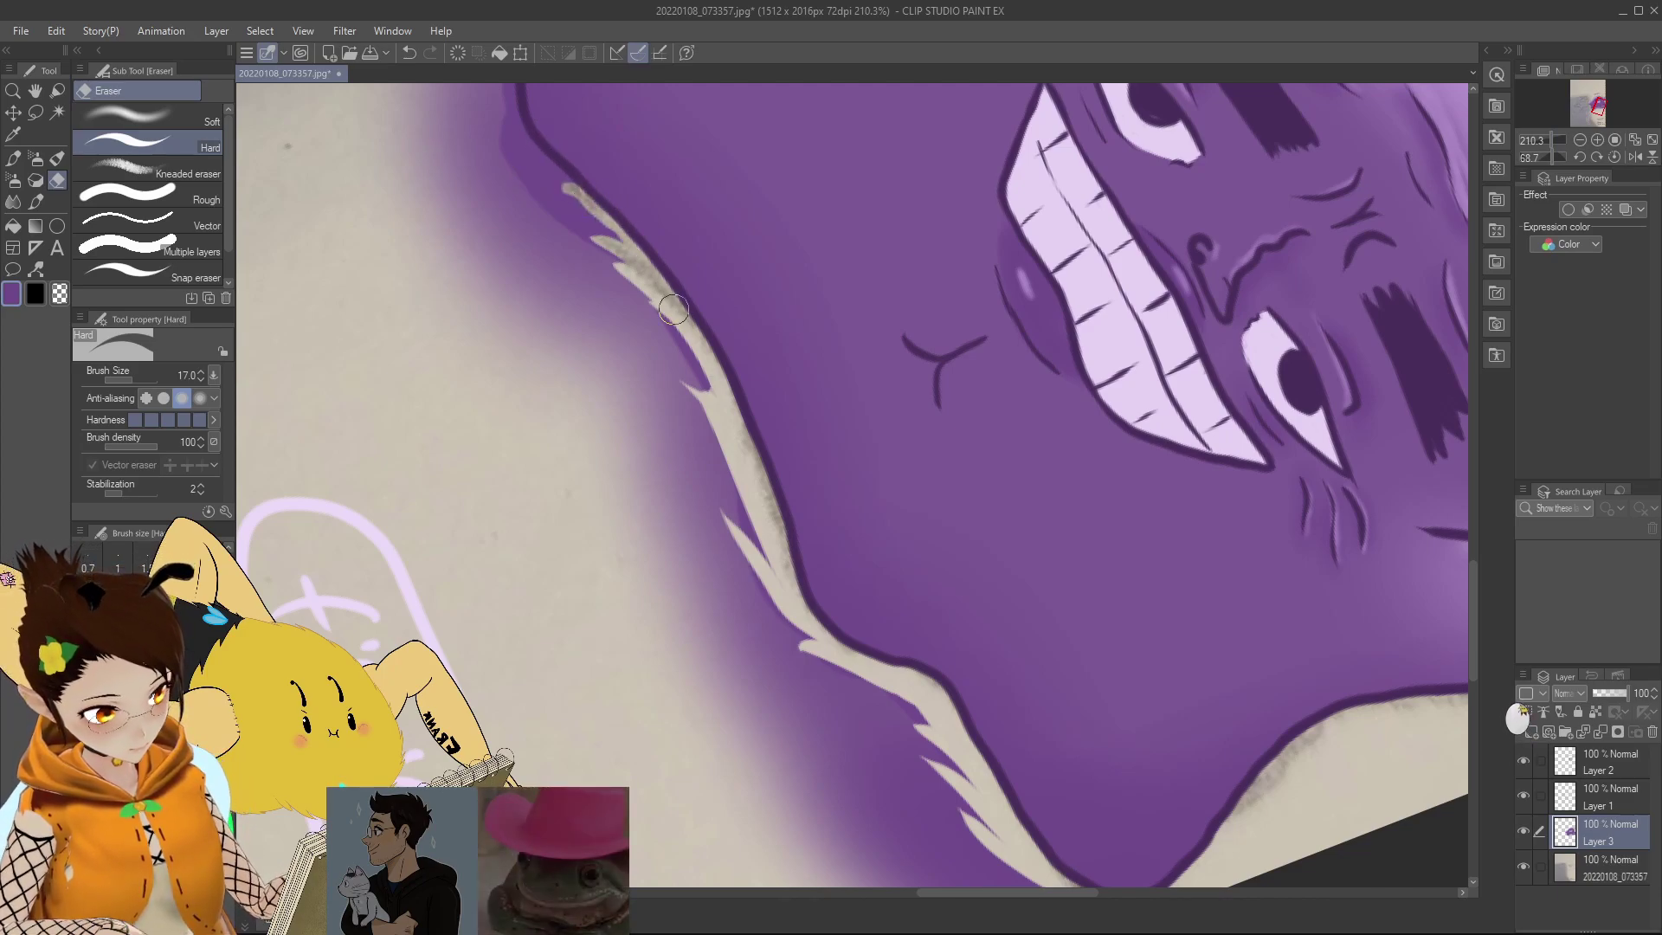
{"action": "mouse_move", "coordinate": [561, 191]}
{"action": "left_mouse_down"}
{"action": "mouse_move", "coordinate": [630, 262]}
{"action": "mouse_move", "coordinate": [616, 236]}
{"action": "mouse_move", "coordinate": [675, 327]}
{"action": "mouse_move", "coordinate": [706, 433]}
{"action": "left_mouse_up"}
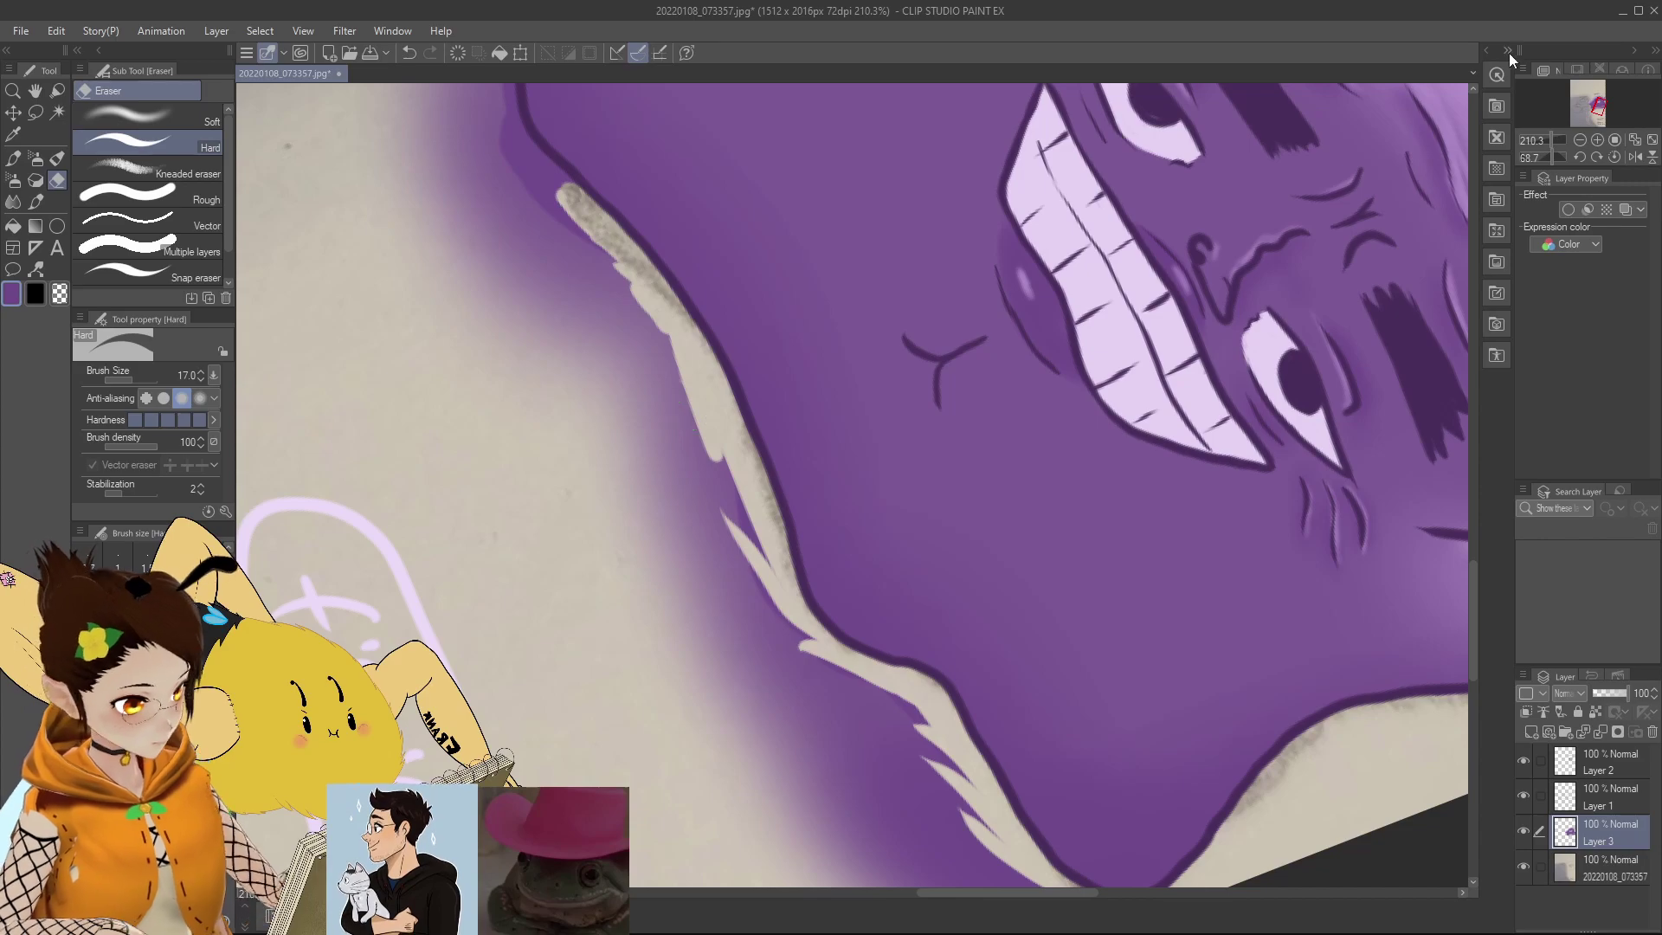
{"action": "left_click", "coordinate": [1614, 157]}
{"action": "left_click_drag", "start_coordinate": [1615, 104], "coordinate": [1608, 104]}
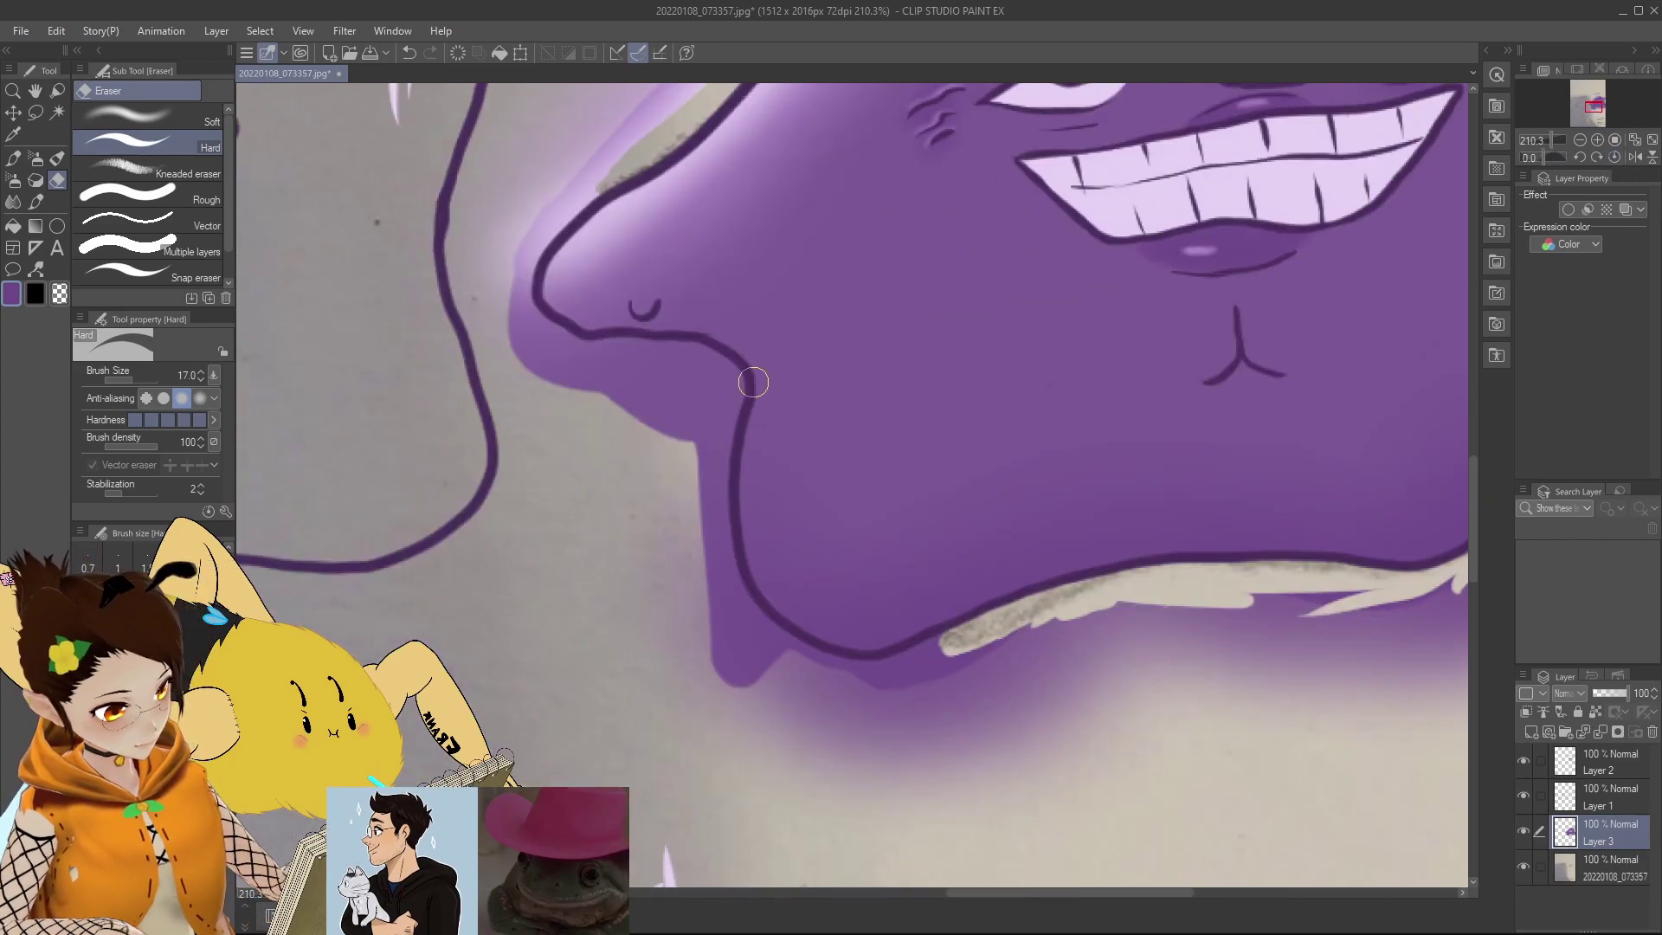
{"action": "left_click_drag", "start_coordinate": [753, 382], "coordinate": [727, 559]}
{"action": "mouse_move", "coordinate": [740, 429]}
{"action": "left_mouse_down"}
{"action": "mouse_move", "coordinate": [732, 558]}
{"action": "mouse_move", "coordinate": [722, 474]}
{"action": "mouse_move", "coordinate": [778, 662]}
{"action": "mouse_move", "coordinate": [734, 587]}
{"action": "mouse_move", "coordinate": [812, 656]}
{"action": "mouse_move", "coordinate": [779, 636]}
{"action": "mouse_move", "coordinate": [881, 666]}
{"action": "mouse_move", "coordinate": [841, 664]}
{"action": "mouse_move", "coordinate": [965, 634]}
{"action": "mouse_move", "coordinate": [858, 681]}
{"action": "mouse_move", "coordinate": [984, 601]}
{"action": "left_mouse_up"}
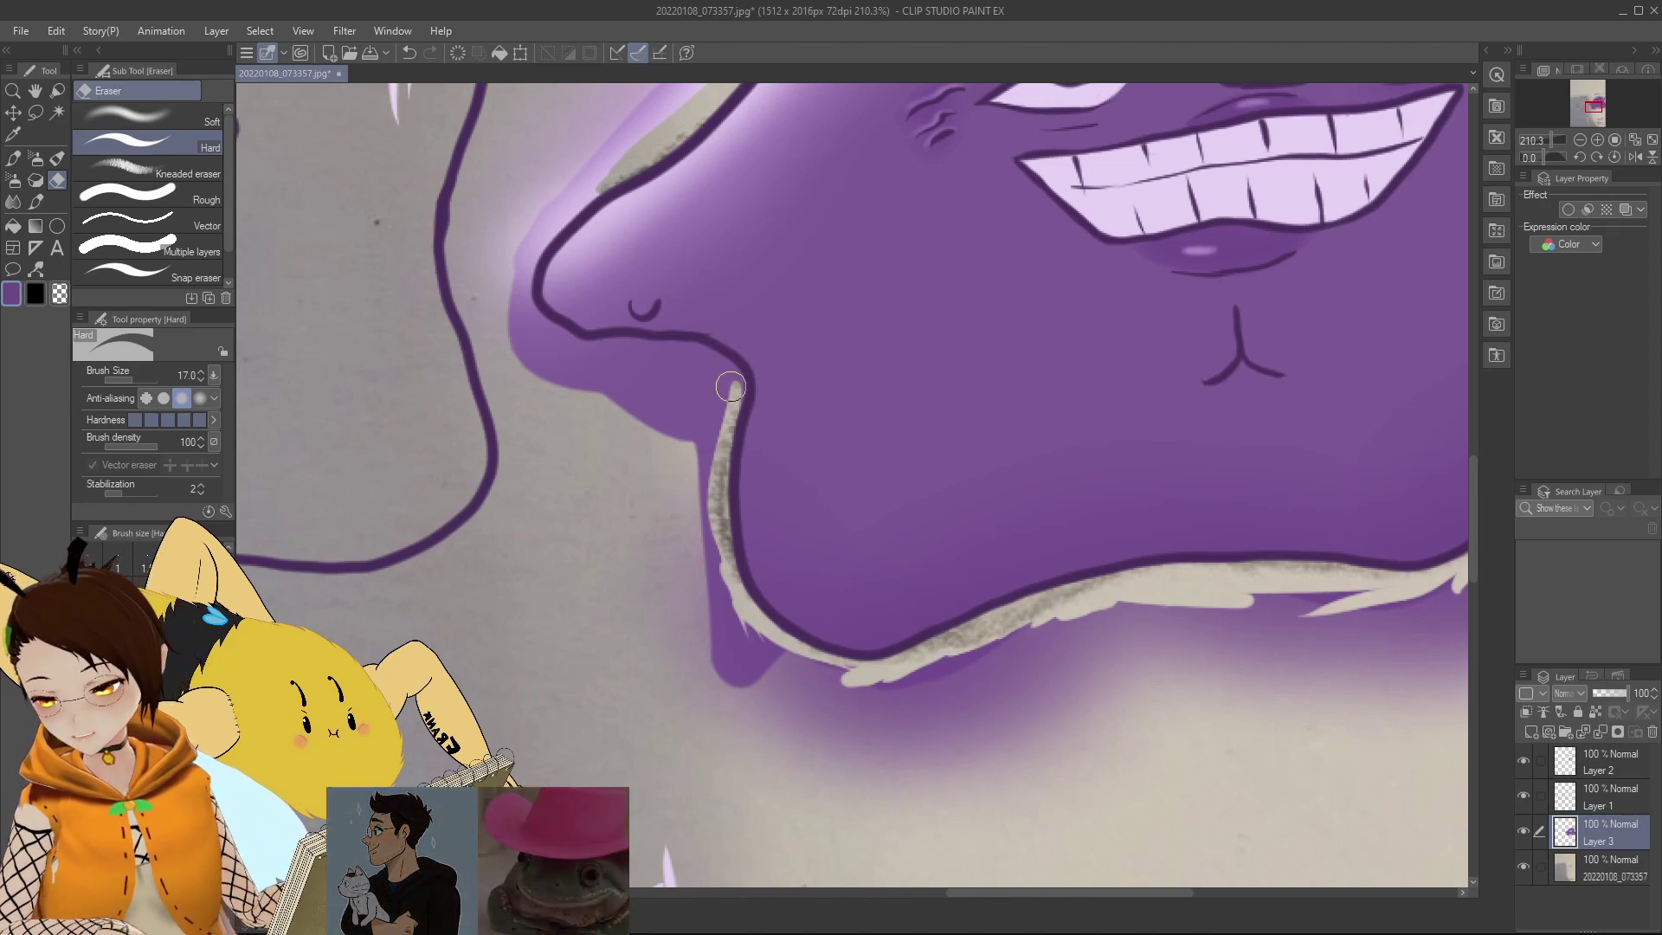
Step: Erase the purple spill around the left arm's tip and underside, and beside the body below it
{"action": "mouse_move", "coordinate": [738, 382]}
{"action": "left_mouse_down"}
{"action": "mouse_move", "coordinate": [614, 362]}
{"action": "mouse_move", "coordinate": [589, 385]}
{"action": "left_mouse_up"}
{"action": "left_click_drag", "start_coordinate": [692, 350], "coordinate": [601, 393]}
{"action": "mouse_move", "coordinate": [617, 169]}
{"action": "left_mouse_down"}
{"action": "mouse_move", "coordinate": [541, 247]}
{"action": "mouse_move", "coordinate": [613, 171]}
{"action": "mouse_move", "coordinate": [600, 180]}
{"action": "left_mouse_up"}
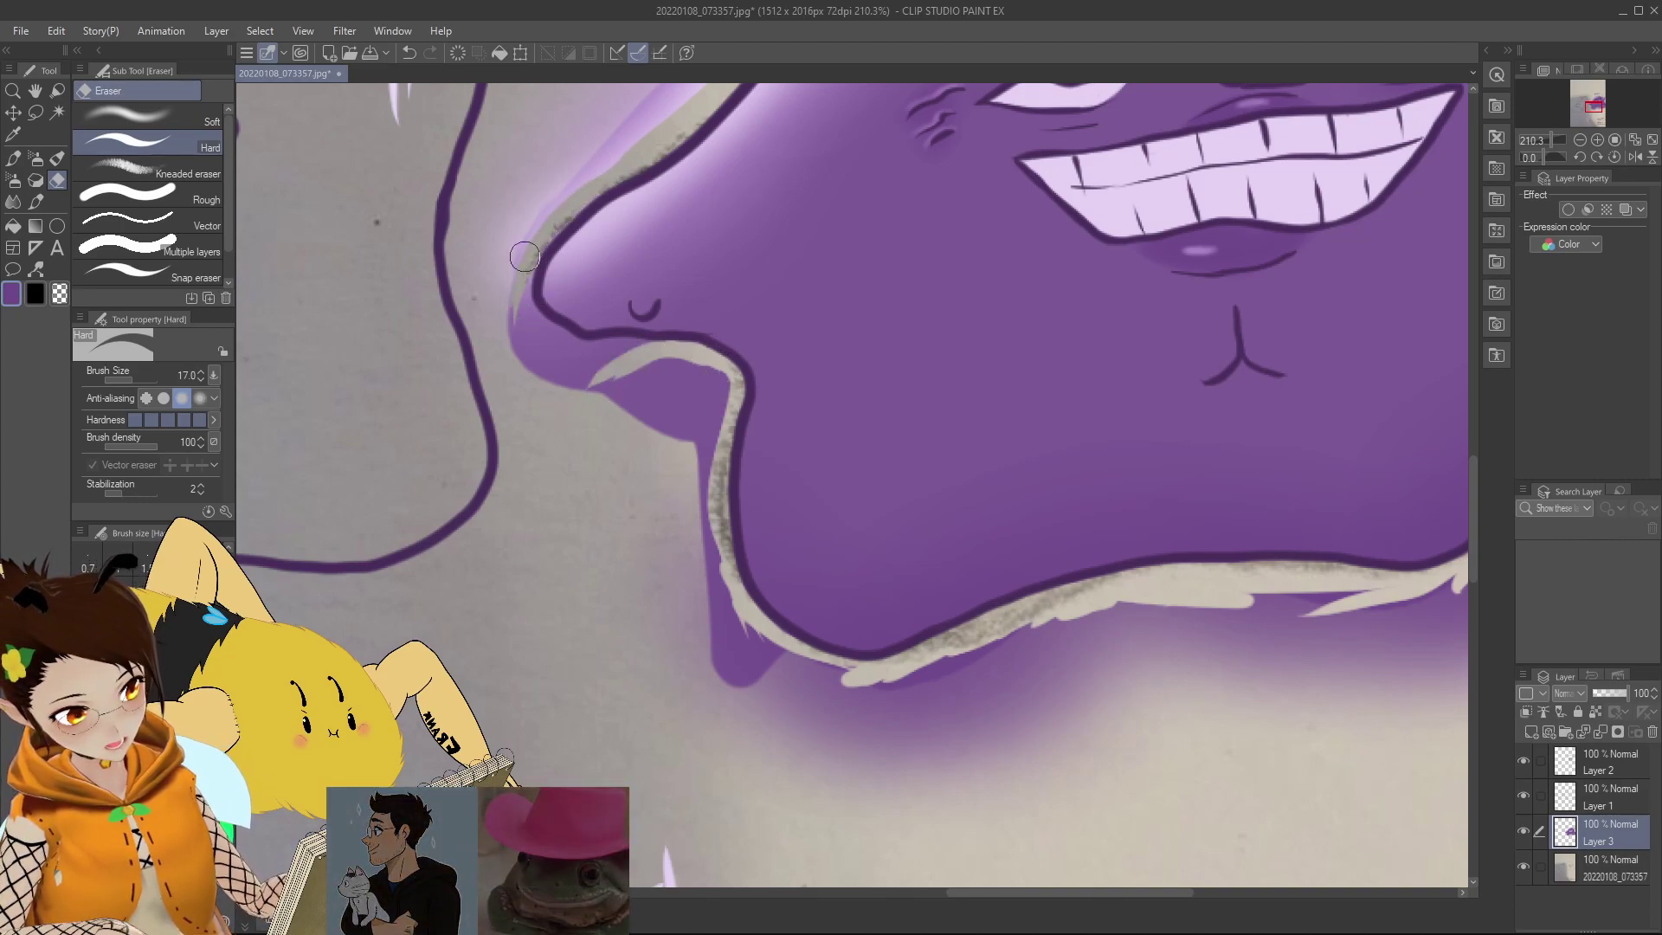
{"action": "mouse_move", "coordinate": [565, 348]}
{"action": "left_mouse_down"}
{"action": "mouse_move", "coordinate": [527, 303]}
{"action": "mouse_move", "coordinate": [584, 351]}
{"action": "mouse_move", "coordinate": [540, 322]}
{"action": "mouse_move", "coordinate": [658, 347]}
{"action": "mouse_move", "coordinate": [592, 348]}
{"action": "mouse_move", "coordinate": [679, 348]}
{"action": "mouse_move", "coordinate": [588, 338]}
{"action": "mouse_move", "coordinate": [651, 349]}
{"action": "mouse_move", "coordinate": [595, 364]}
{"action": "mouse_move", "coordinate": [626, 353]}
{"action": "mouse_move", "coordinate": [602, 389]}
{"action": "mouse_move", "coordinate": [588, 360]}
{"action": "mouse_move", "coordinate": [551, 369]}
{"action": "mouse_move", "coordinate": [534, 396]}
{"action": "mouse_move", "coordinate": [573, 367]}
{"action": "mouse_move", "coordinate": [506, 345]}
{"action": "mouse_move", "coordinate": [517, 365]}
{"action": "mouse_move", "coordinate": [443, 363]}
{"action": "left_mouse_up"}
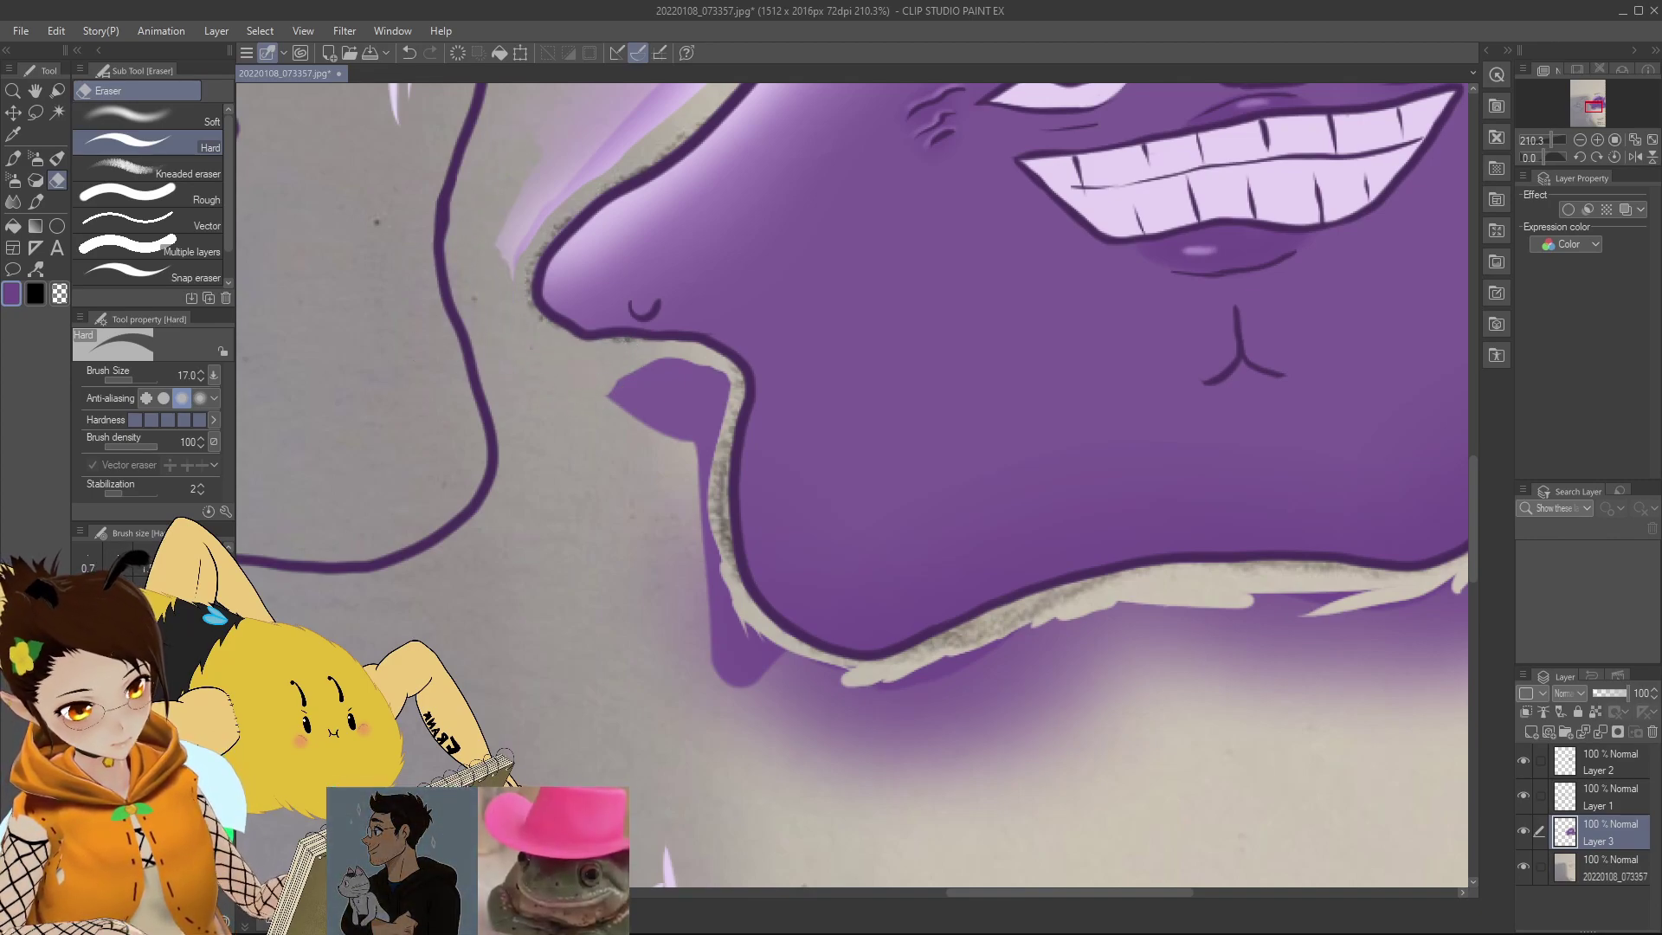
{"action": "mouse_move", "coordinate": [732, 385]}
{"action": "left_mouse_down"}
{"action": "mouse_move", "coordinate": [709, 386]}
{"action": "mouse_move", "coordinate": [679, 459]}
{"action": "mouse_move", "coordinate": [667, 389]}
{"action": "mouse_move", "coordinate": [618, 438]}
{"action": "left_mouse_up"}
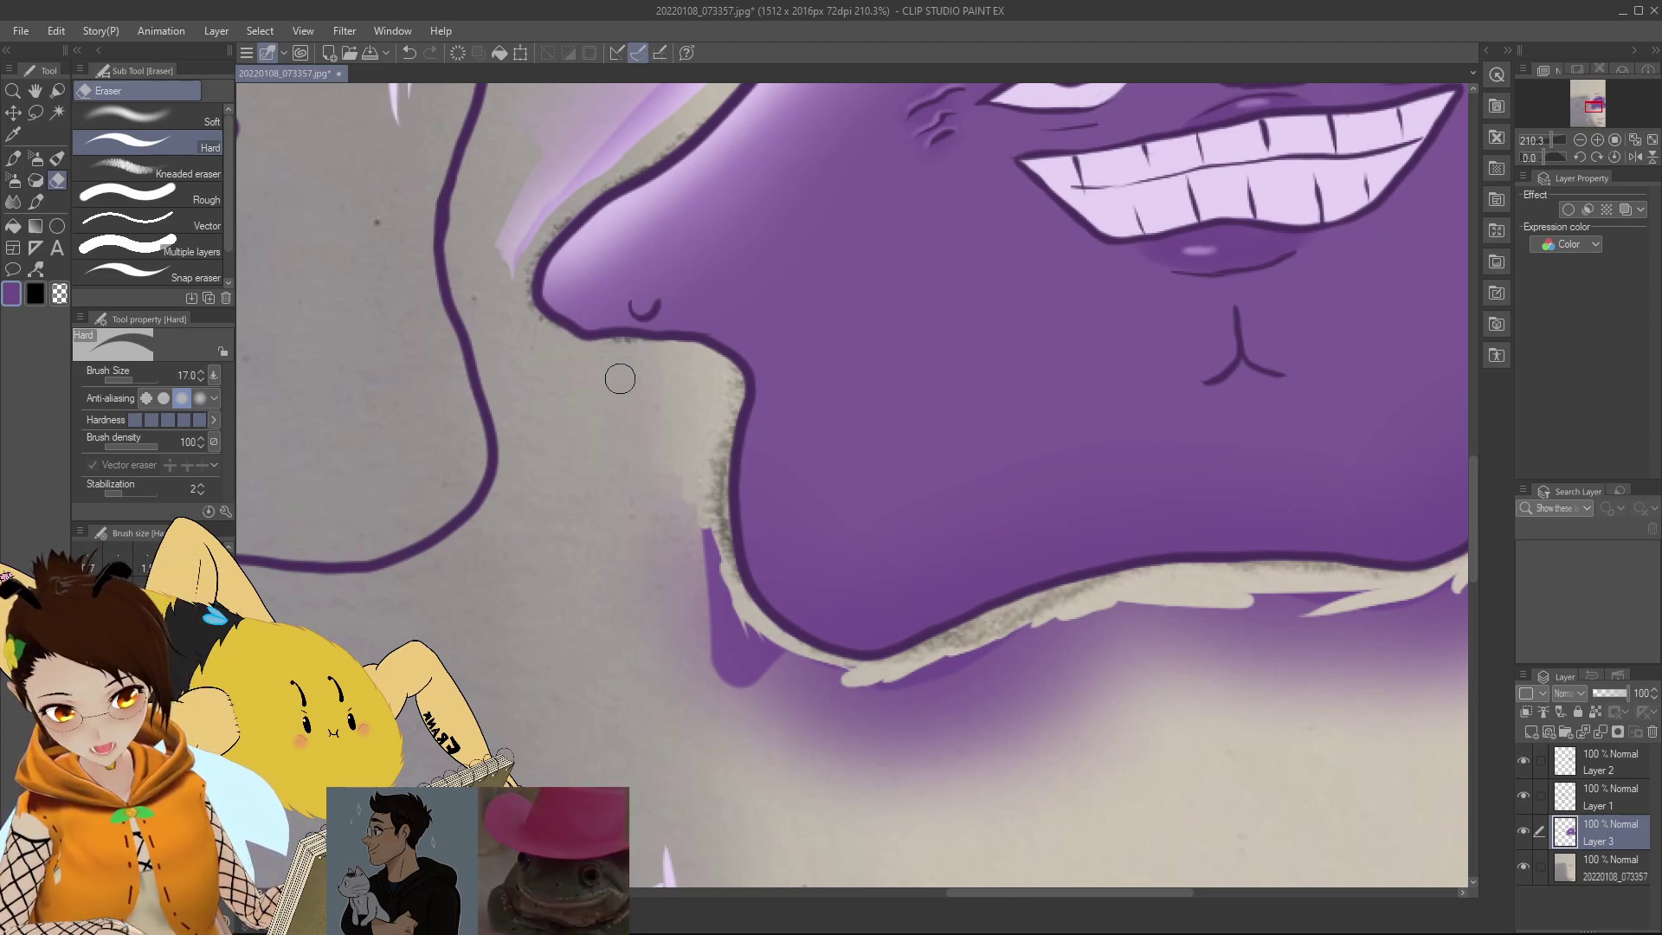
{"action": "left_click_drag", "start_coordinate": [683, 449], "coordinate": [649, 476]}
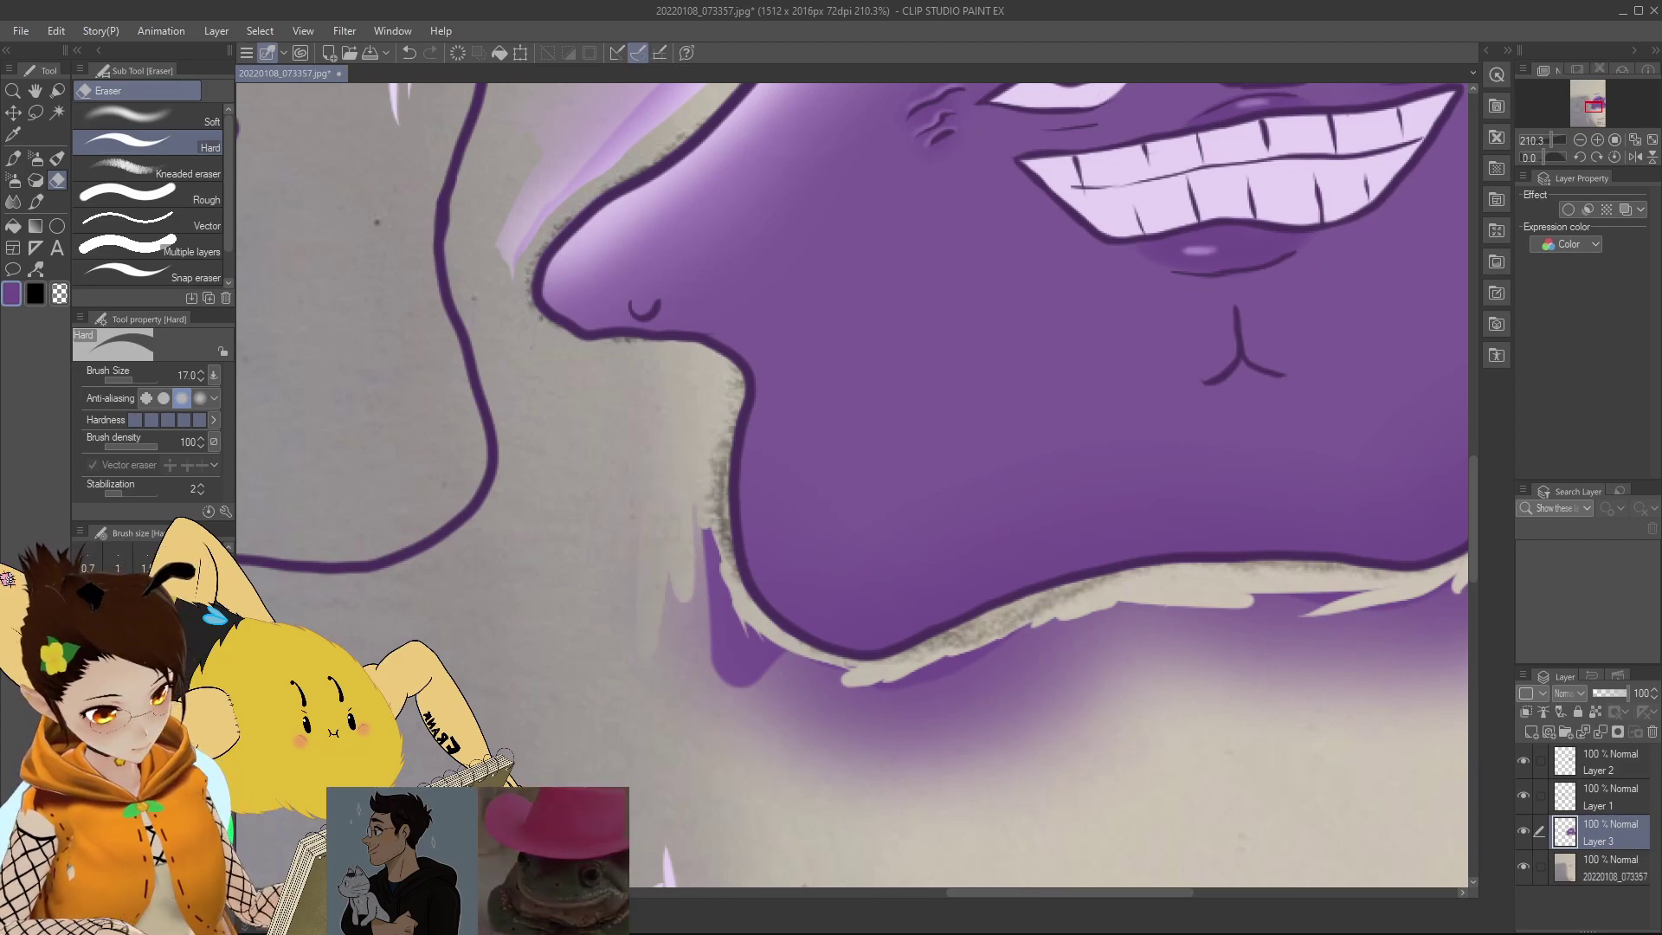
Step: Enlarge the Hard eraser to size 50 and clear the leftover purple beside the lower-left corner and outside the lower-right edge
{"action": "left_click_drag", "start_coordinate": [1542, 154], "coordinate": [1547, 139]}
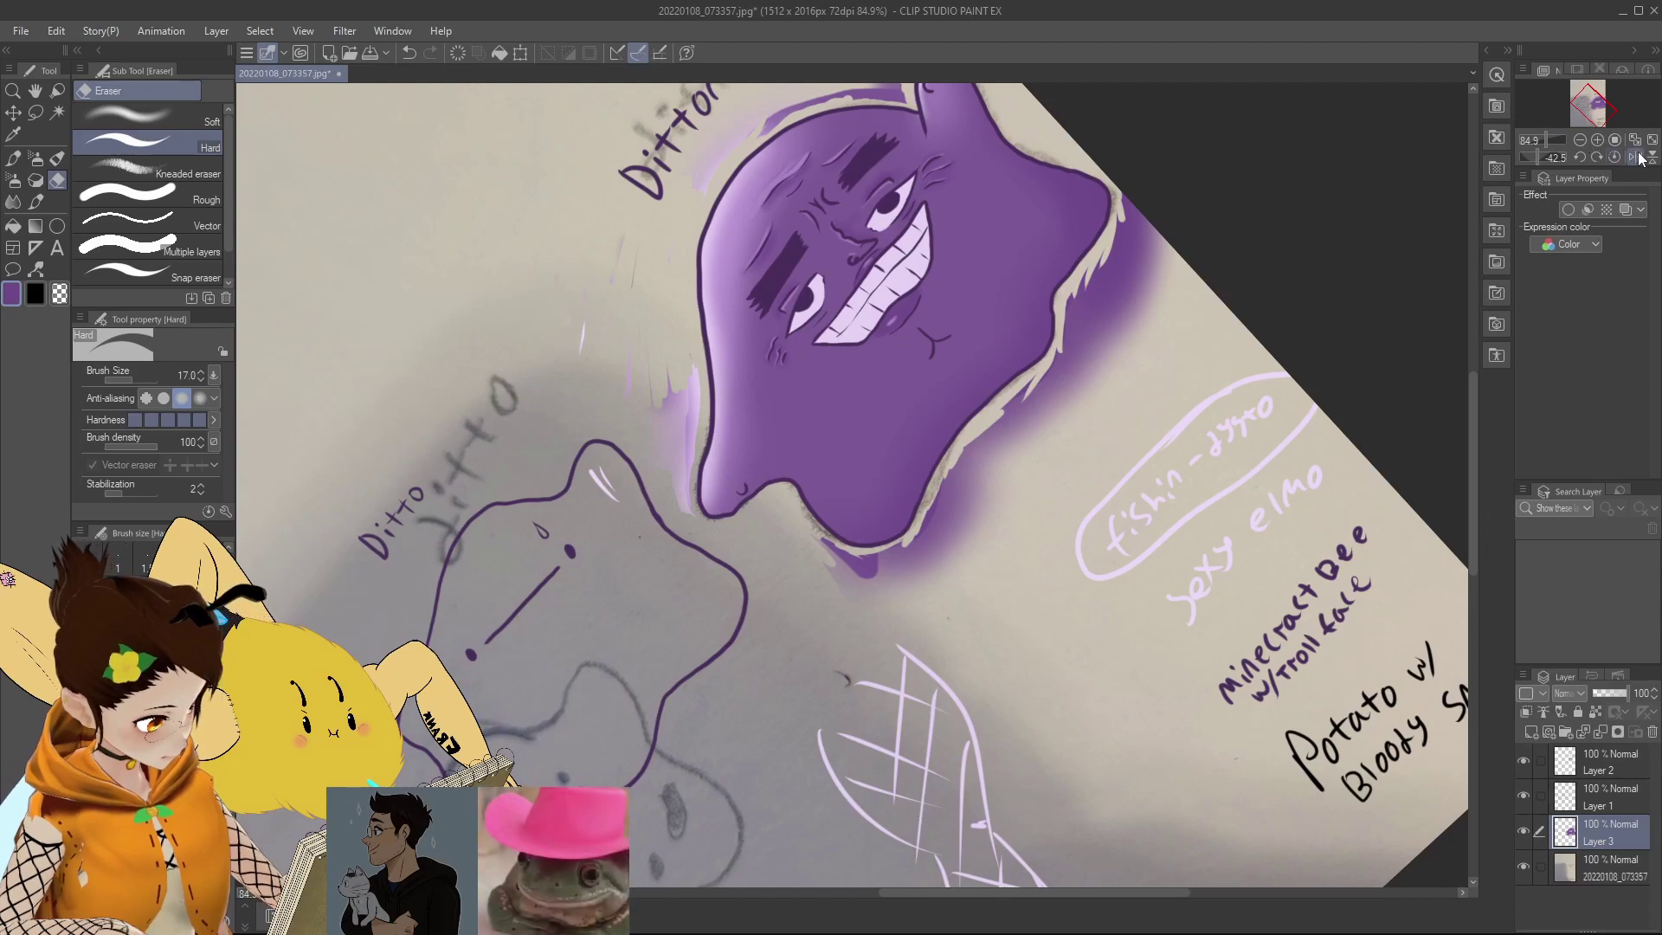
{"action": "left_click", "coordinate": [1614, 156]}
{"action": "key", "text": "]"}
{"action": "key", "text": "]"}
{"action": "key", "text": "]"}
{"action": "key", "text": "]"}
{"action": "key", "text": "]"}
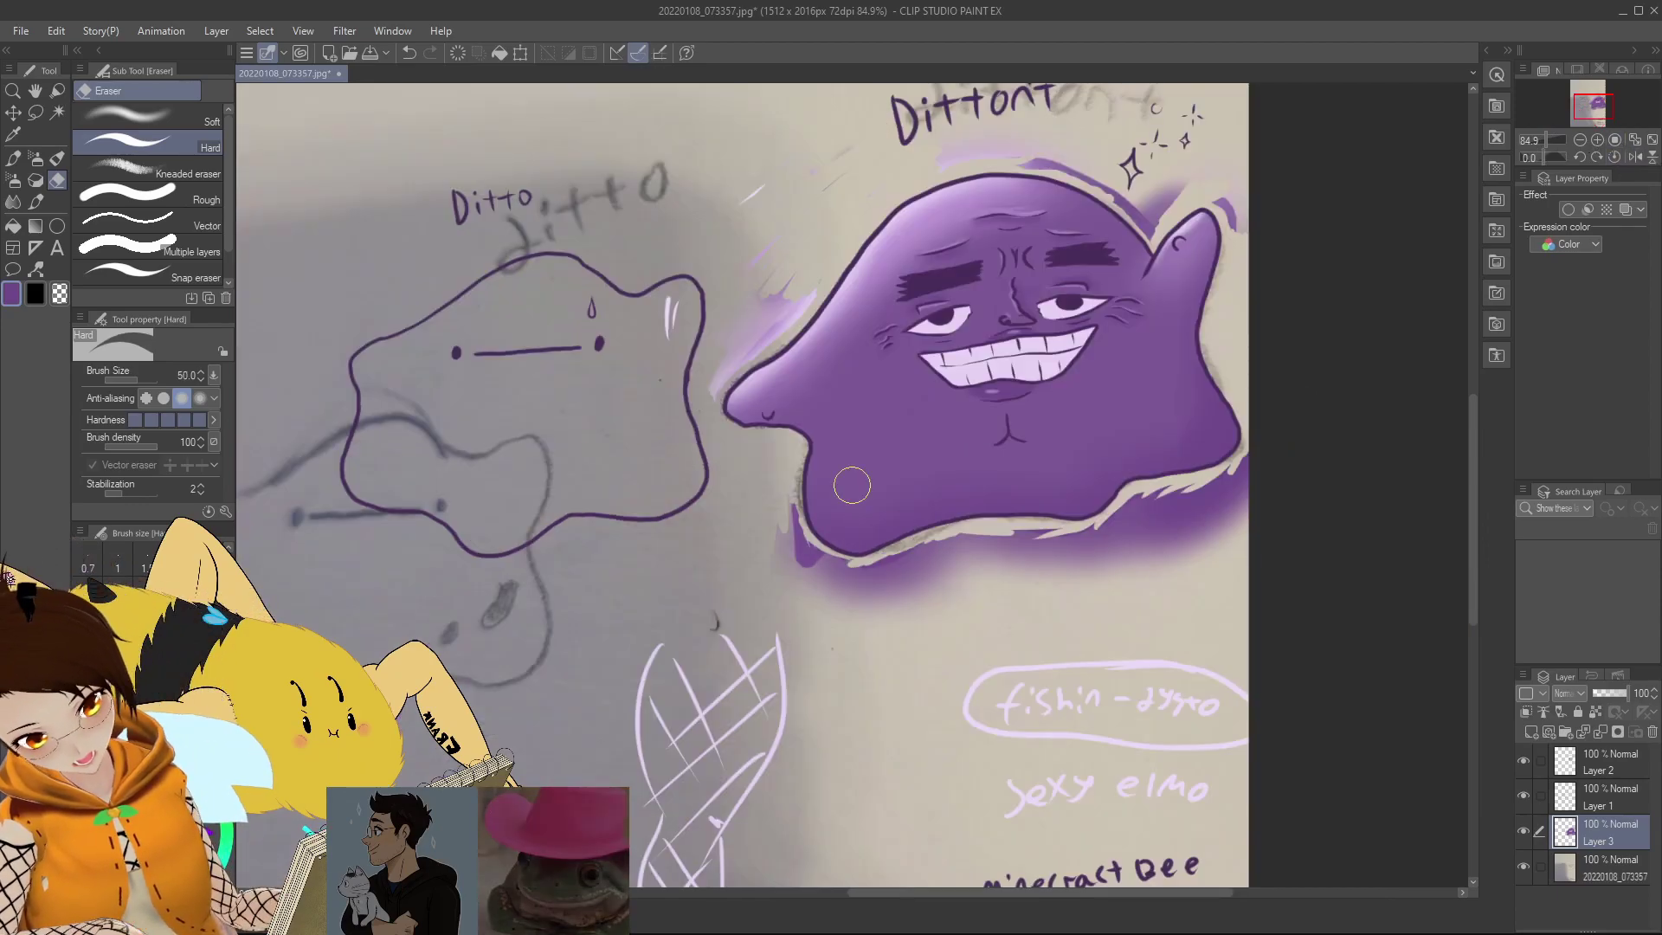
{"action": "mouse_move", "coordinate": [790, 481]}
{"action": "left_mouse_down"}
{"action": "mouse_move", "coordinate": [788, 554]}
{"action": "mouse_move", "coordinate": [792, 501]}
{"action": "mouse_move", "coordinate": [820, 575]}
{"action": "mouse_move", "coordinate": [778, 586]}
{"action": "left_mouse_up"}
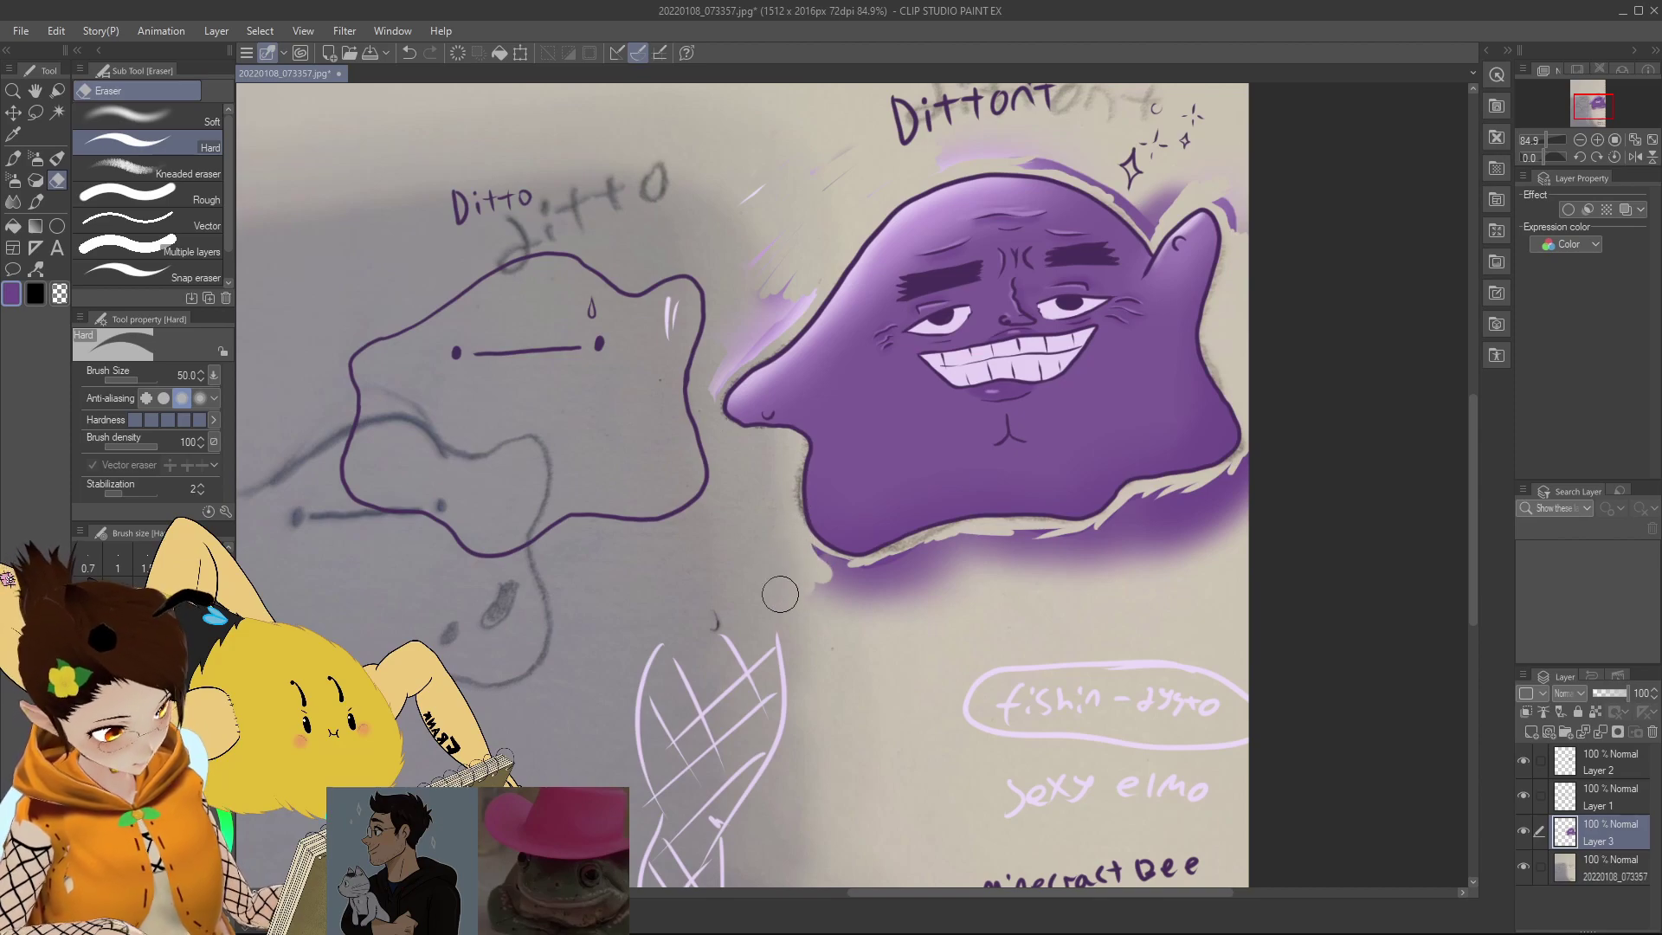
{"action": "mouse_move", "coordinate": [1257, 467]}
{"action": "left_mouse_down"}
{"action": "mouse_move", "coordinate": [1145, 519]}
{"action": "mouse_move", "coordinate": [1210, 489]}
{"action": "mouse_move", "coordinate": [1146, 497]}
{"action": "mouse_move", "coordinate": [1091, 564]}
{"action": "mouse_move", "coordinate": [1140, 510]}
{"action": "mouse_move", "coordinate": [1093, 542]}
{"action": "mouse_move", "coordinate": [1090, 589]}
{"action": "mouse_move", "coordinate": [1247, 498]}
{"action": "left_mouse_up"}
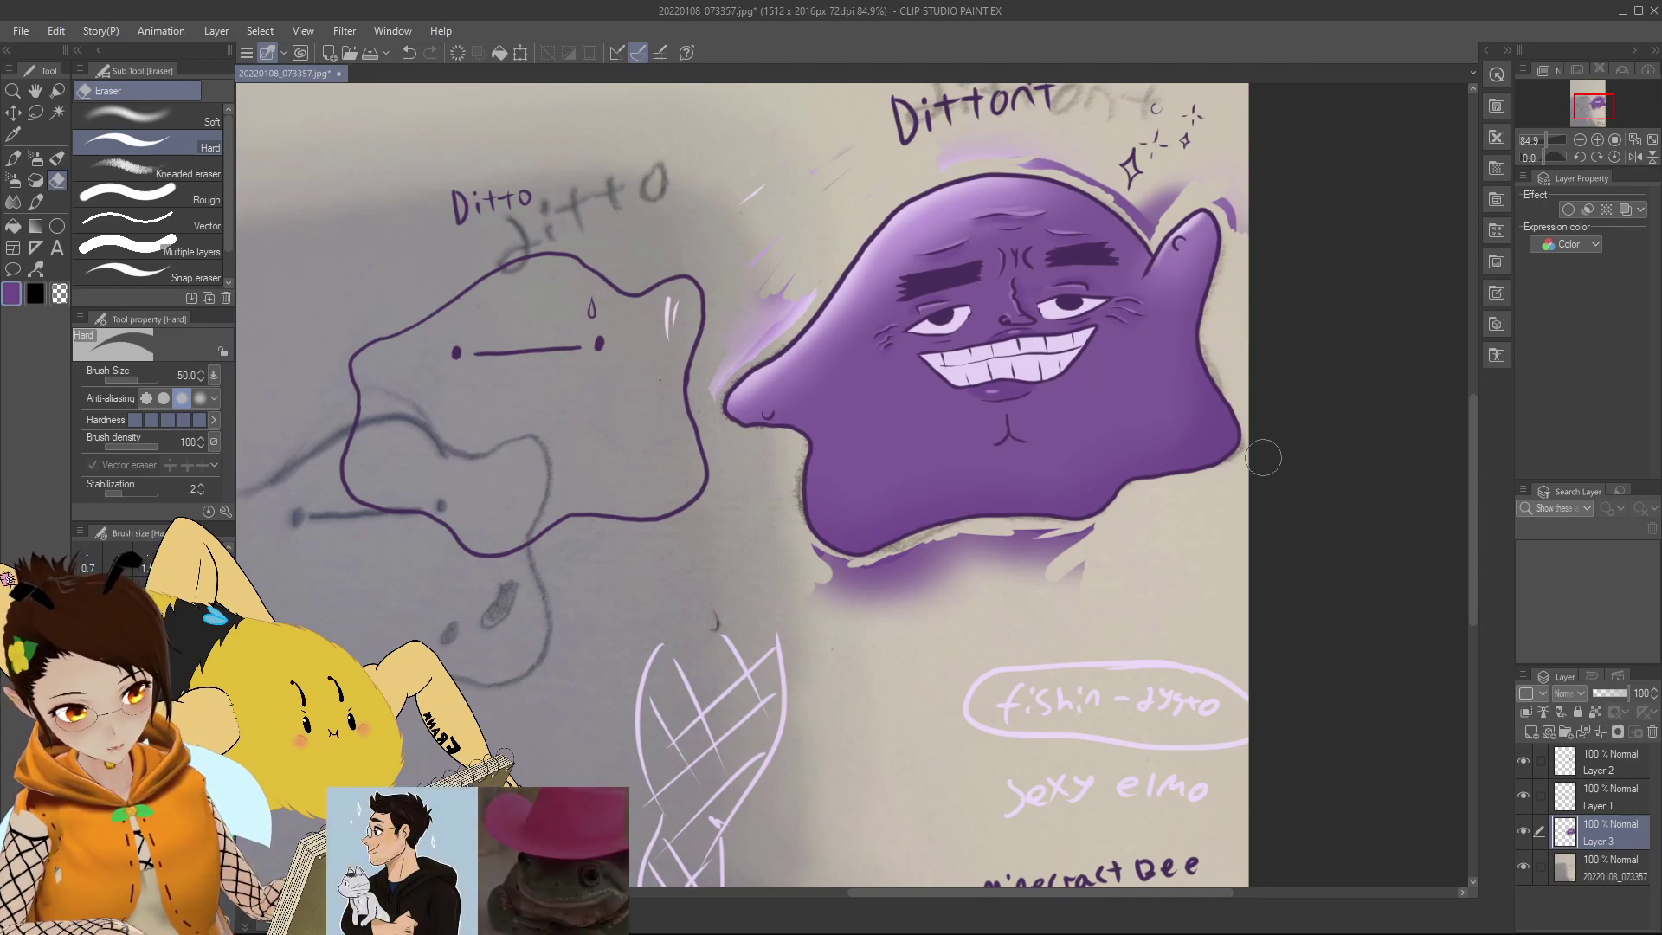
Step: Erase the remaining purple beneath the body and the light purple streaks to the left of the head and left arm
{"action": "mouse_move", "coordinate": [1099, 530]}
{"action": "left_mouse_down"}
{"action": "mouse_move", "coordinate": [991, 555]}
{"action": "mouse_move", "coordinate": [1079, 537]}
{"action": "mouse_move", "coordinate": [1028, 538]}
{"action": "mouse_move", "coordinate": [938, 588]}
{"action": "mouse_move", "coordinate": [1025, 547]}
{"action": "mouse_move", "coordinate": [896, 566]}
{"action": "mouse_move", "coordinate": [920, 551]}
{"action": "mouse_move", "coordinate": [834, 605]}
{"action": "mouse_move", "coordinate": [1047, 567]}
{"action": "mouse_move", "coordinate": [901, 618]}
{"action": "mouse_move", "coordinate": [968, 579]}
{"action": "mouse_move", "coordinate": [1054, 563]}
{"action": "mouse_move", "coordinate": [1070, 598]}
{"action": "left_mouse_up"}
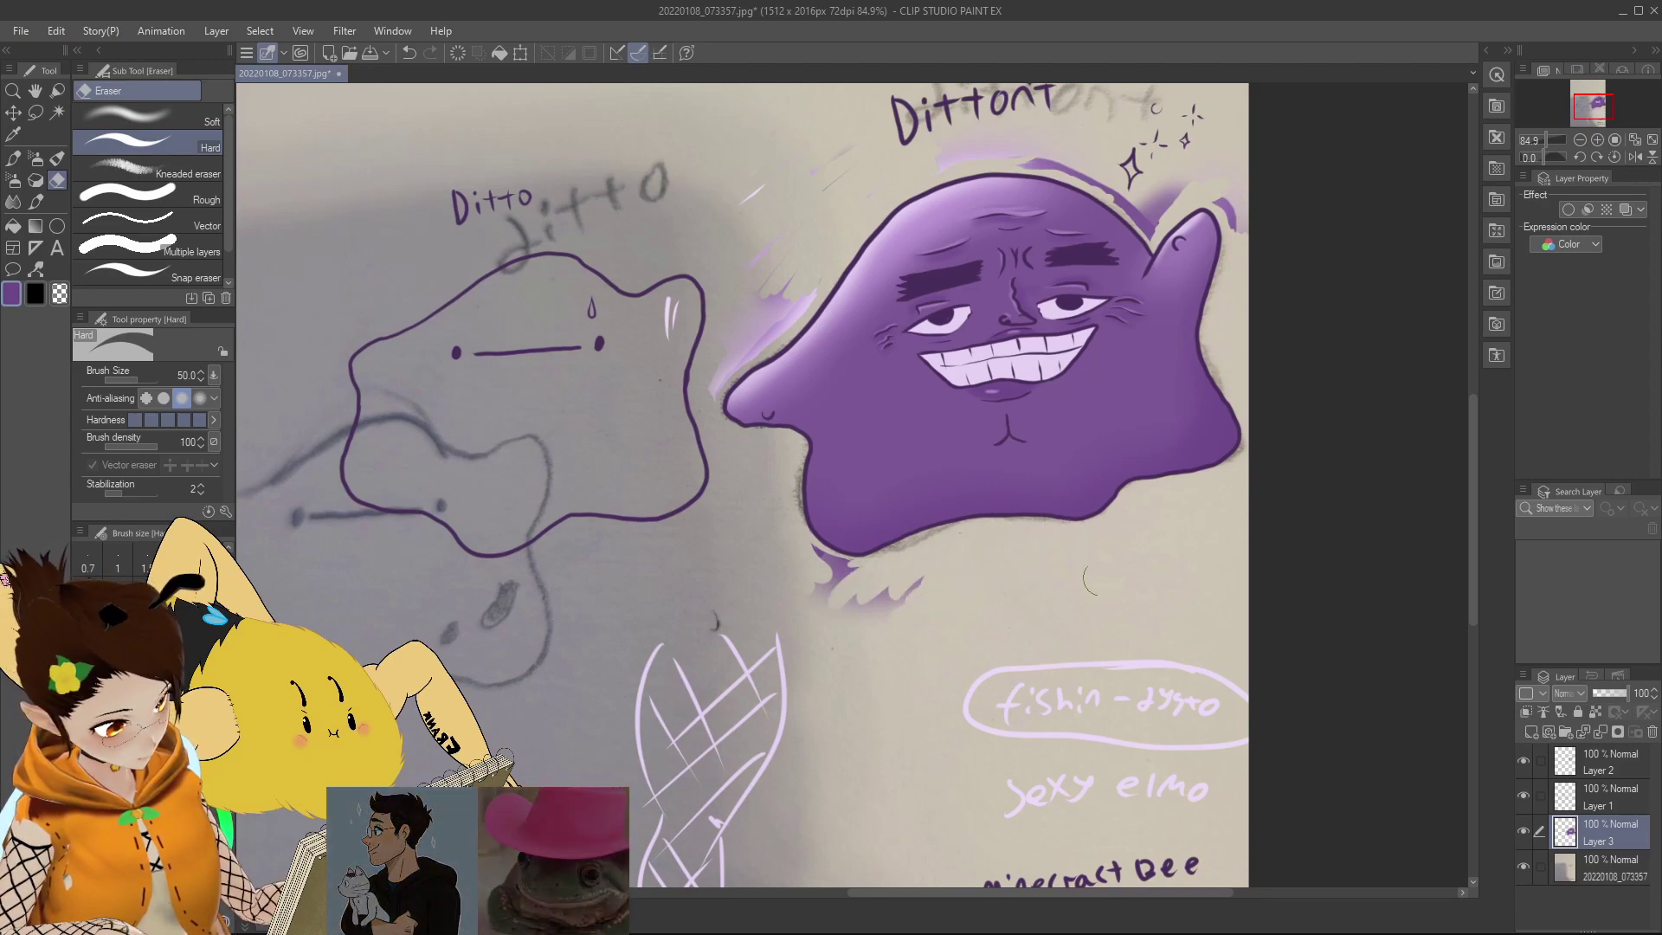
{"action": "mouse_move", "coordinate": [914, 587]}
{"action": "left_mouse_down"}
{"action": "mouse_move", "coordinate": [879, 635]}
{"action": "mouse_move", "coordinate": [842, 644]}
{"action": "left_mouse_up"}
{"action": "mouse_move", "coordinate": [788, 535]}
{"action": "left_mouse_down"}
{"action": "mouse_move", "coordinate": [828, 568]}
{"action": "mouse_move", "coordinate": [873, 566]}
{"action": "mouse_move", "coordinate": [796, 545]}
{"action": "mouse_move", "coordinate": [878, 575]}
{"action": "left_mouse_up"}
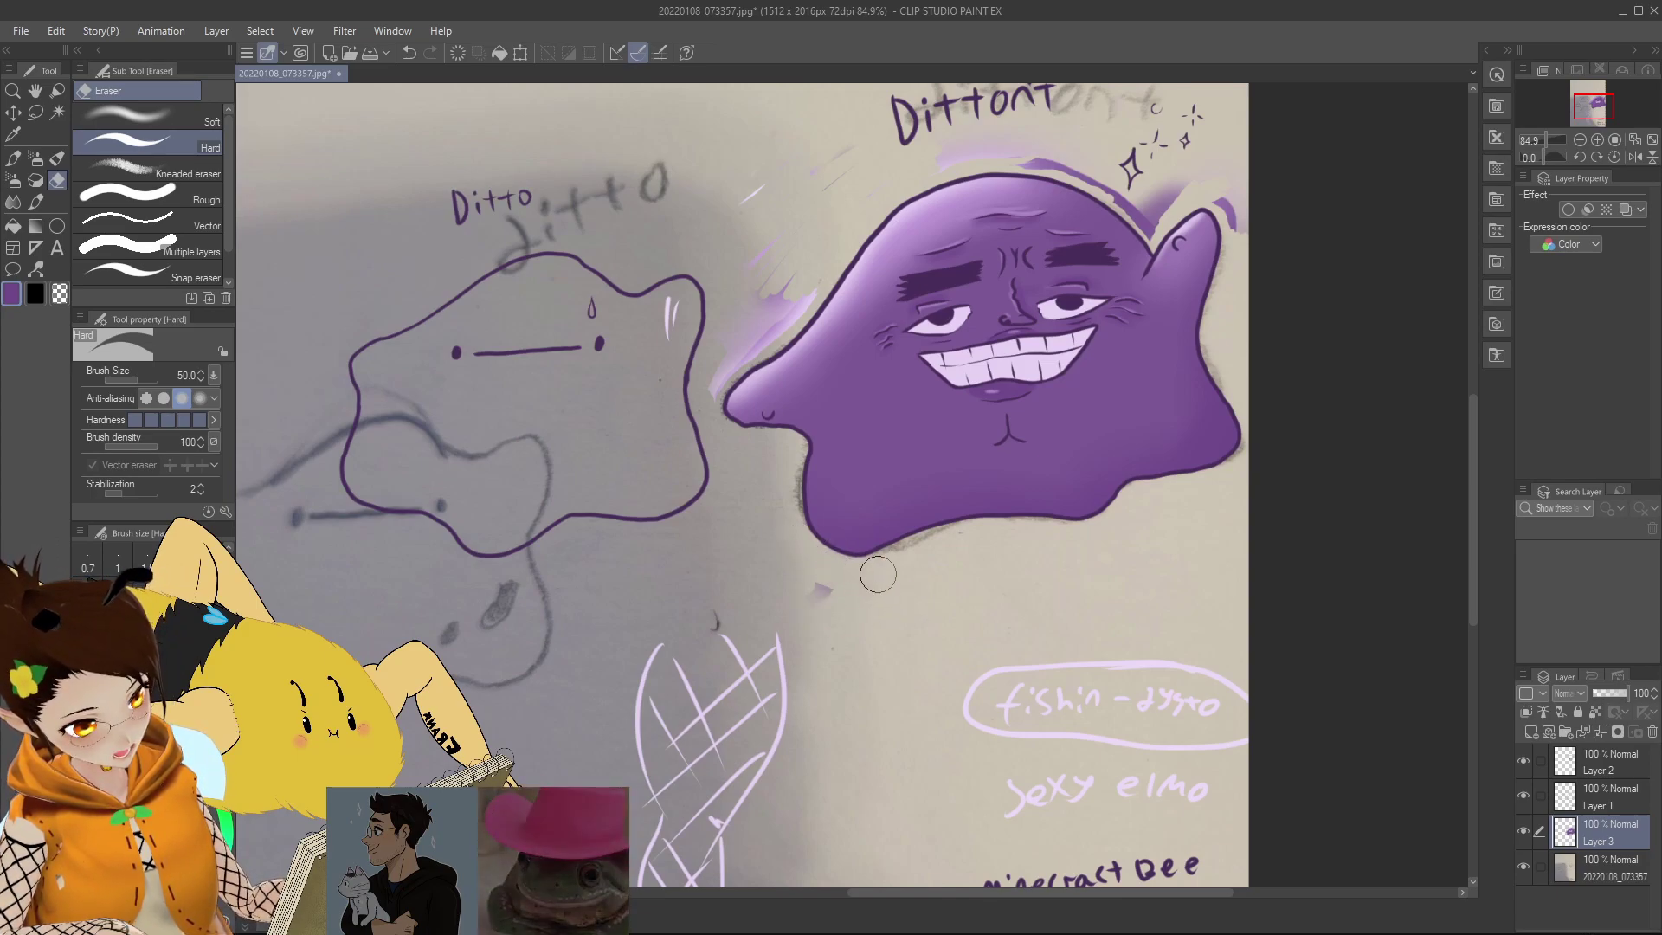
{"action": "mouse_move", "coordinate": [708, 397]}
{"action": "left_mouse_down"}
{"action": "mouse_move", "coordinate": [827, 253]}
{"action": "mouse_move", "coordinate": [740, 345]}
{"action": "mouse_move", "coordinate": [728, 326]}
{"action": "mouse_move", "coordinate": [756, 154]}
{"action": "left_mouse_up"}
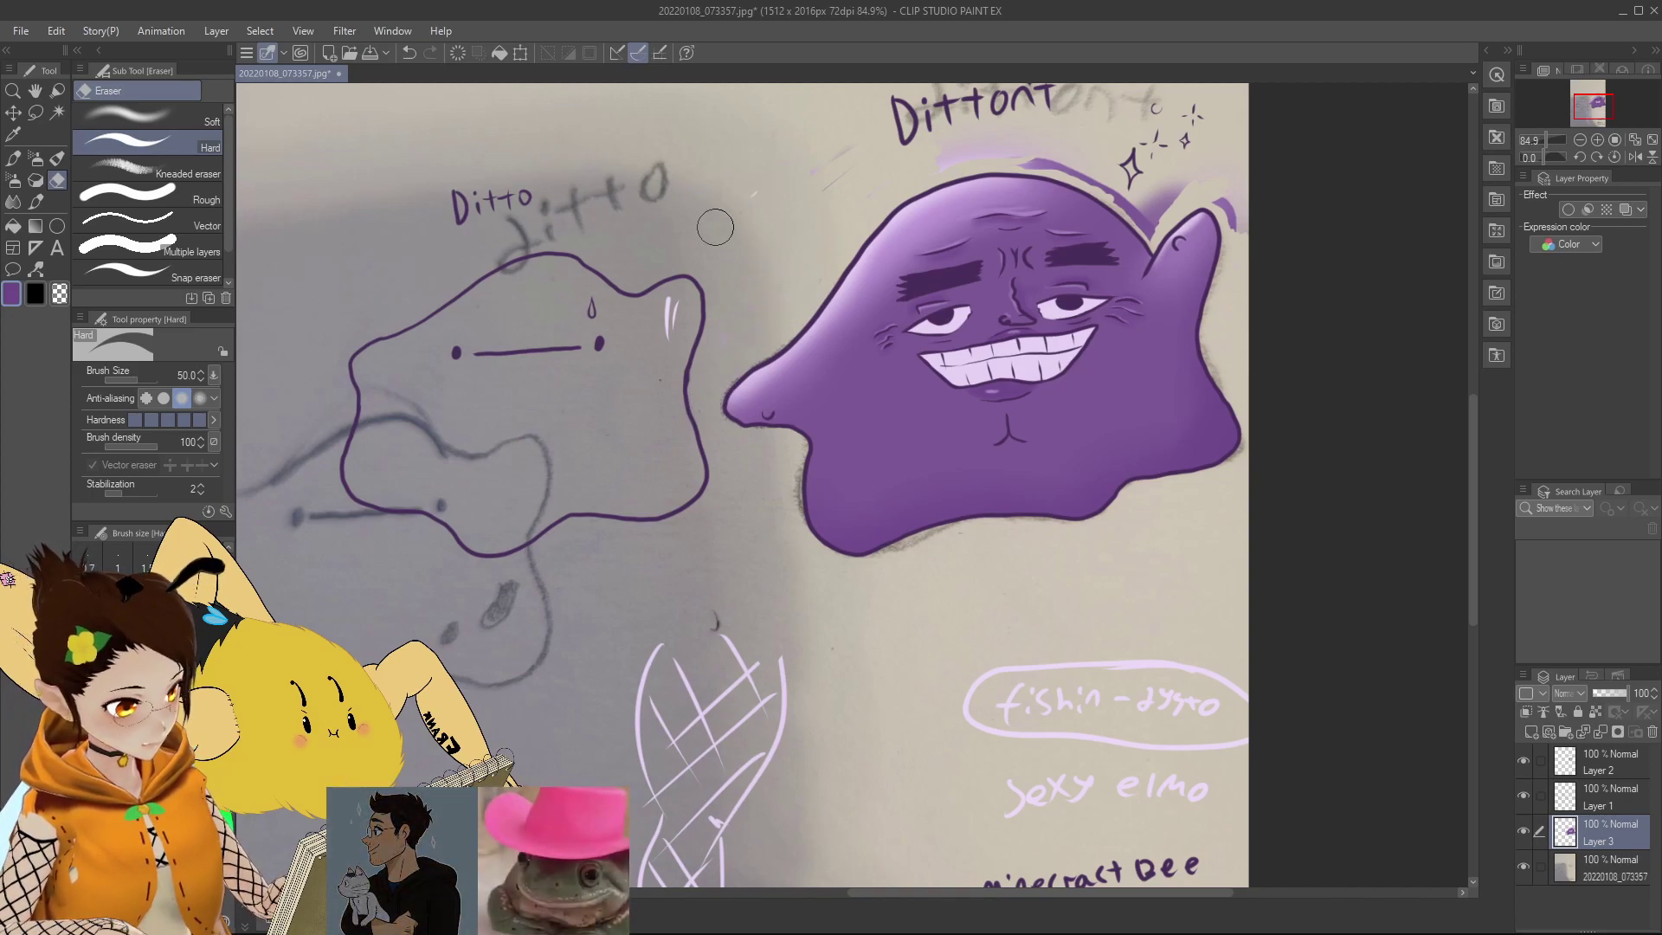
{"action": "left_click_drag", "start_coordinate": [1595, 107], "coordinate": [1554, 133]}
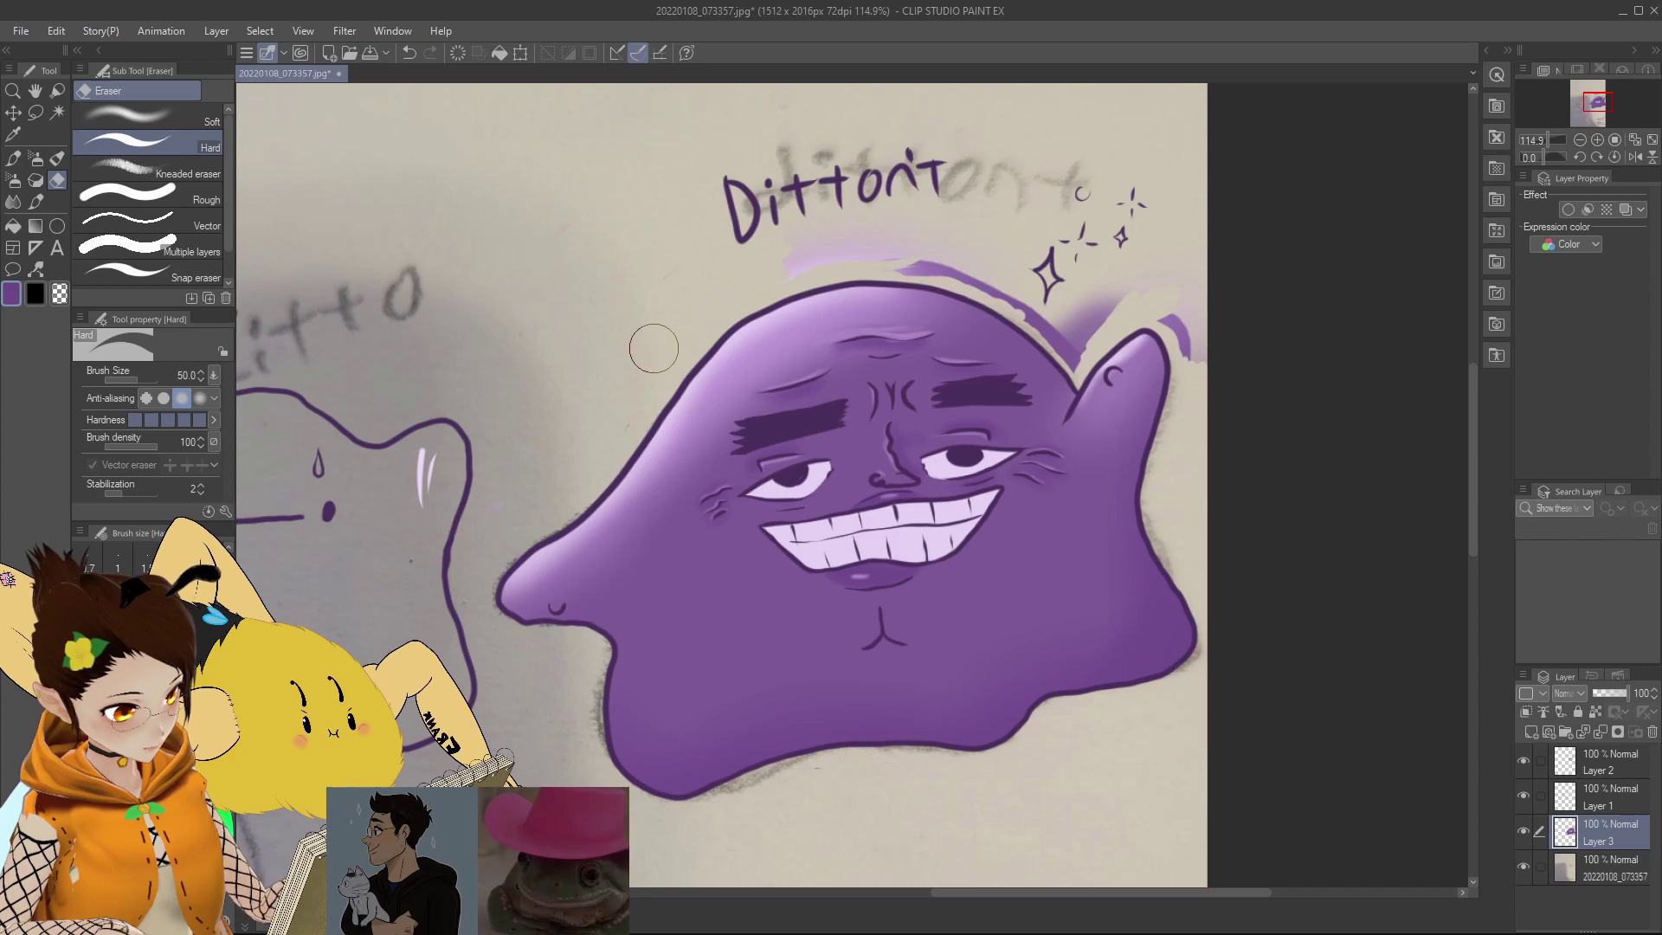
Step: Erase the leftover purple above the head, between the head and raised arm, and beside the raised arm's tip
{"action": "mouse_move", "coordinate": [798, 223]}
{"action": "left_mouse_down"}
{"action": "mouse_move", "coordinate": [829, 236]}
{"action": "mouse_move", "coordinate": [780, 271]}
{"action": "mouse_move", "coordinate": [925, 220]}
{"action": "mouse_move", "coordinate": [848, 242]}
{"action": "mouse_move", "coordinate": [912, 225]}
{"action": "mouse_move", "coordinate": [830, 226]}
{"action": "mouse_move", "coordinate": [857, 192]}
{"action": "mouse_move", "coordinate": [825, 190]}
{"action": "mouse_move", "coordinate": [873, 257]}
{"action": "mouse_move", "coordinate": [946, 265]}
{"action": "mouse_move", "coordinate": [877, 258]}
{"action": "left_mouse_up"}
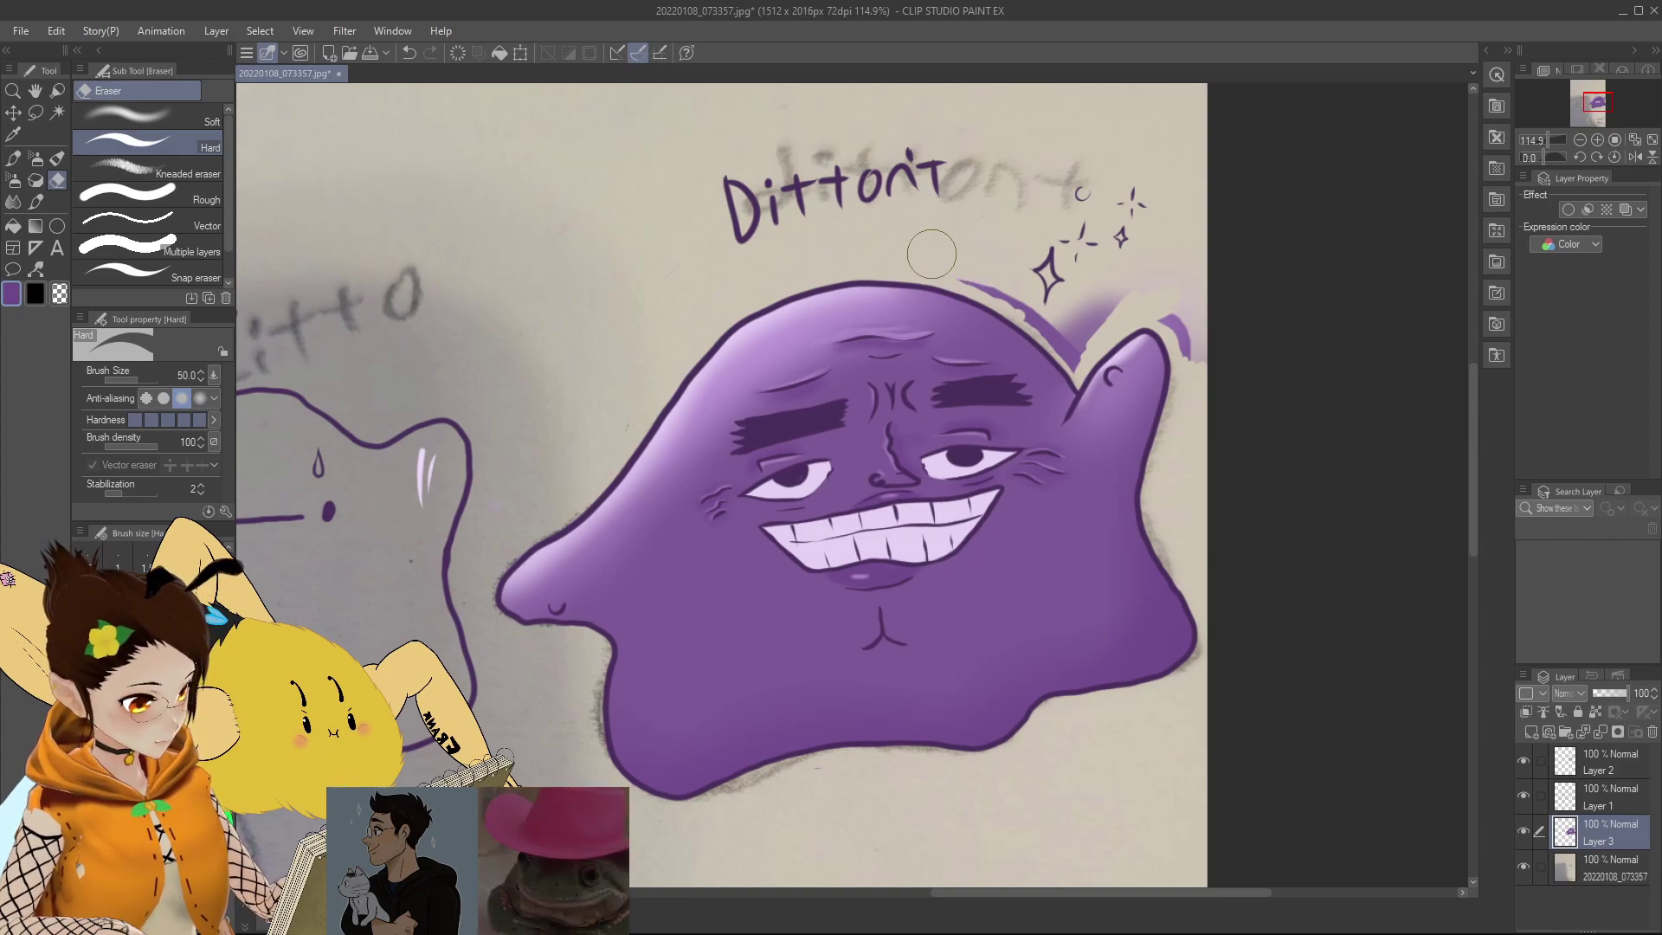
{"action": "mouse_move", "coordinate": [988, 253]}
{"action": "left_mouse_down"}
{"action": "mouse_move", "coordinate": [959, 253]}
{"action": "mouse_move", "coordinate": [962, 268]}
{"action": "mouse_move", "coordinate": [1080, 367]}
{"action": "mouse_move", "coordinate": [1064, 341]}
{"action": "mouse_move", "coordinate": [1112, 313]}
{"action": "mouse_move", "coordinate": [1076, 328]}
{"action": "left_mouse_up"}
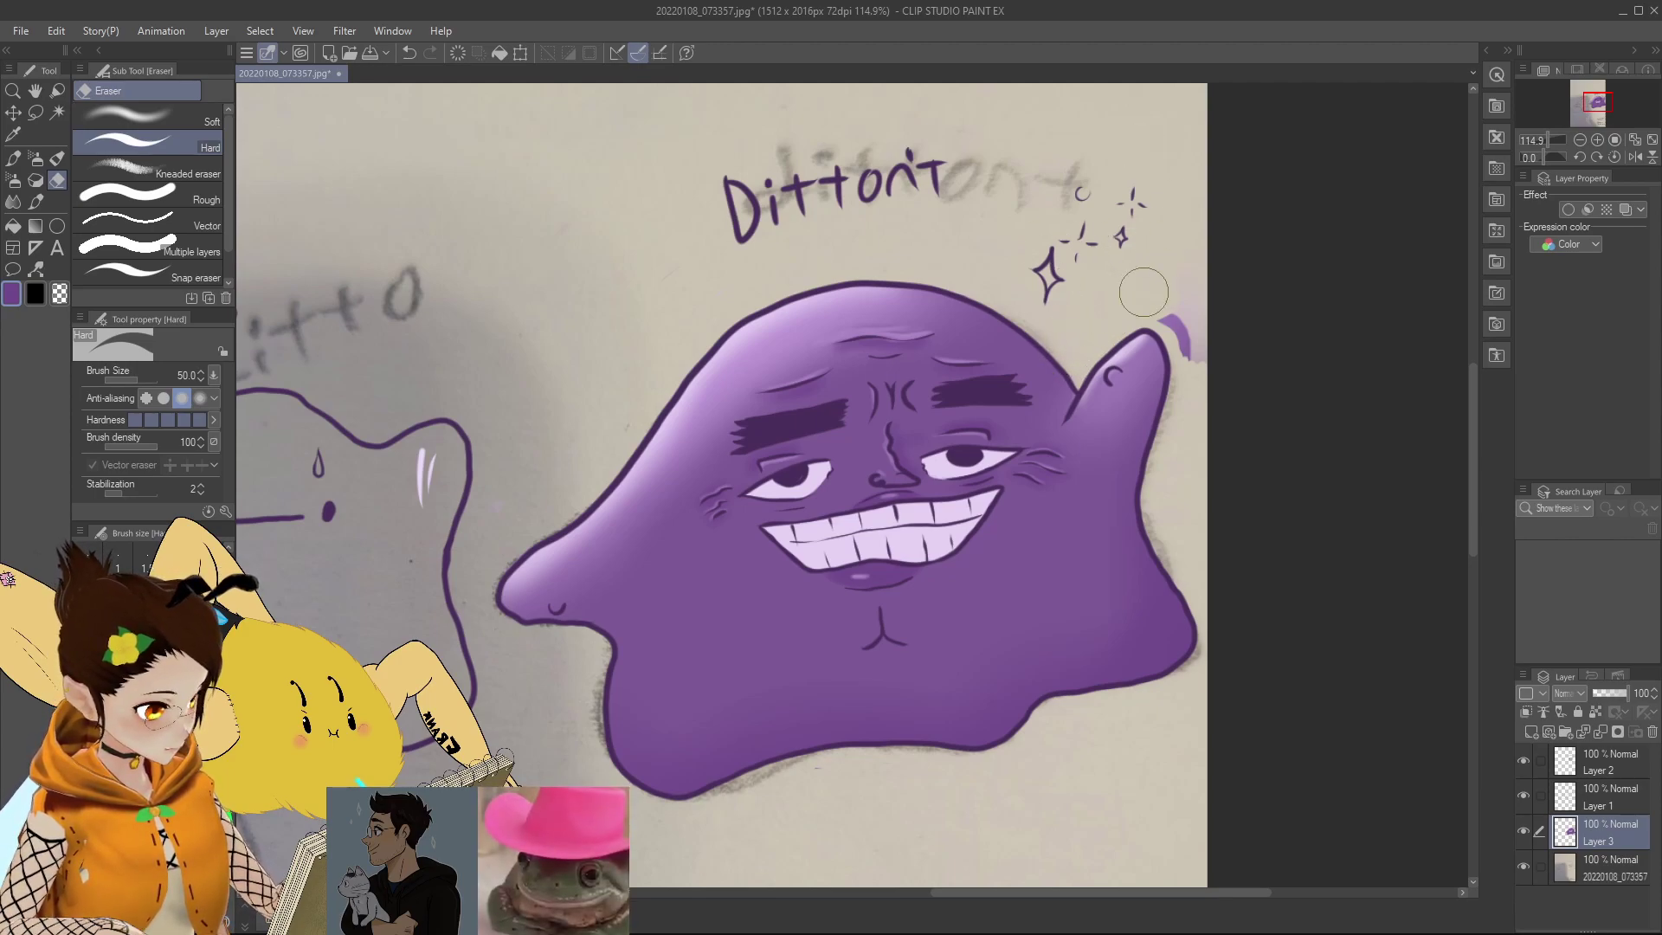
{"action": "mouse_move", "coordinate": [1225, 323]}
{"action": "left_mouse_down"}
{"action": "mouse_move", "coordinate": [1193, 376]}
{"action": "mouse_move", "coordinate": [1166, 302]}
{"action": "left_mouse_up"}
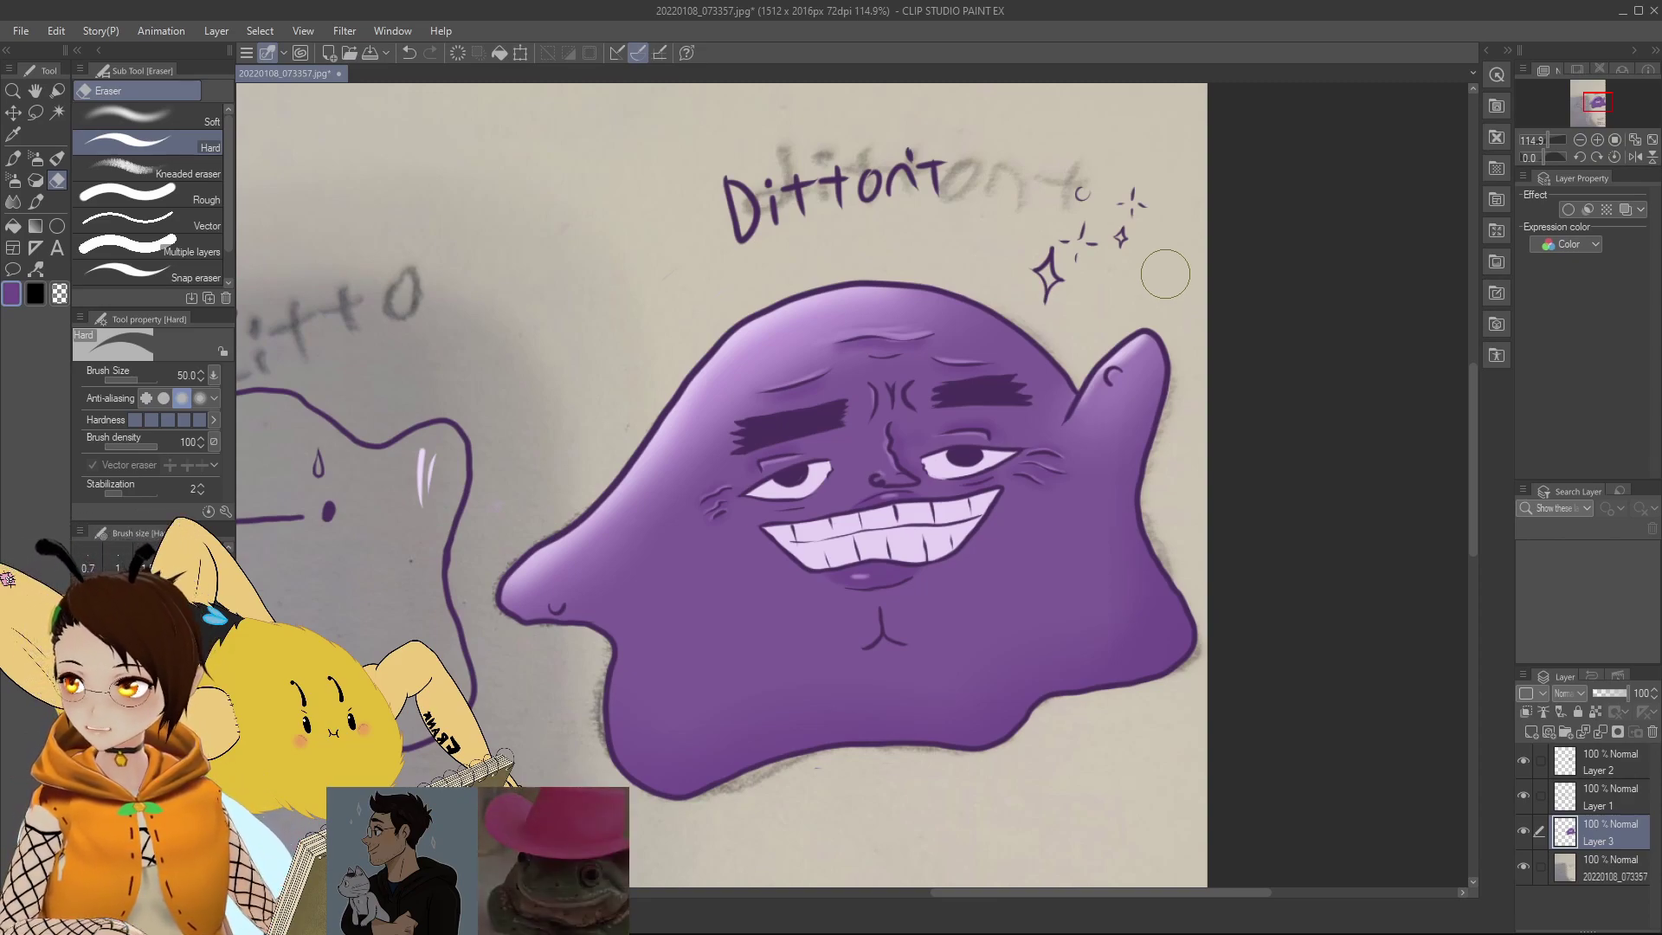
Step: Add a new layer above Layer 2 at the top of the layer stack
{"action": "left_click_drag", "start_coordinate": [1549, 139], "coordinate": [1550, 137]}
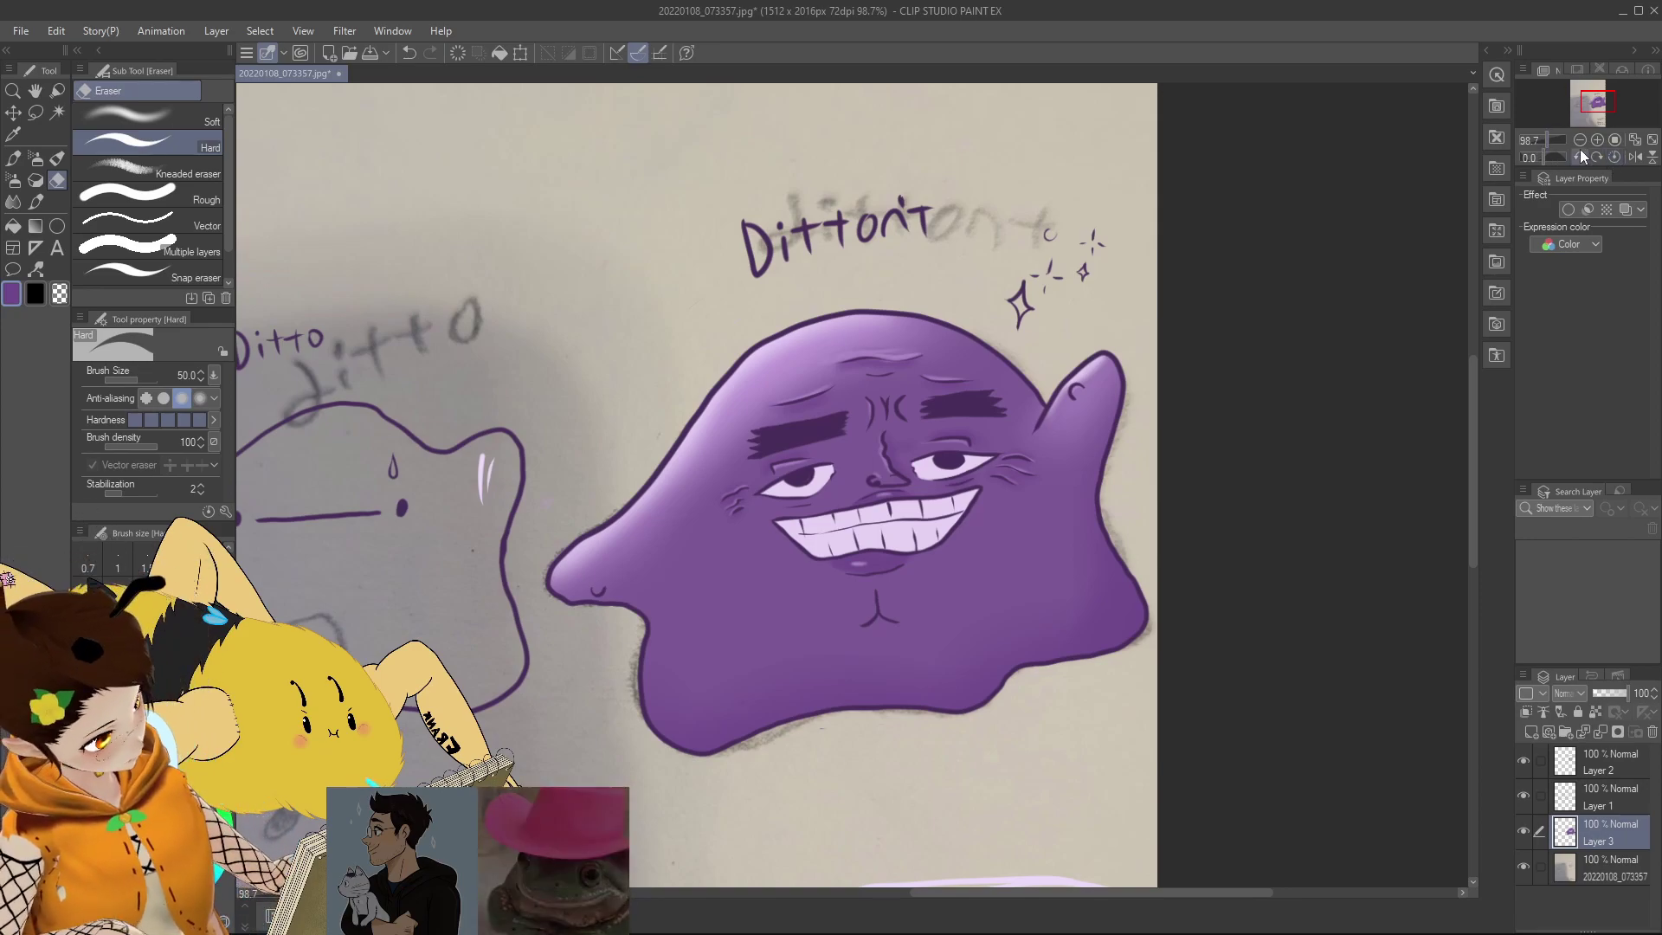
{"action": "left_click", "coordinate": [1543, 138]}
{"action": "left_click_drag", "start_coordinate": [1542, 137], "coordinate": [1550, 135]}
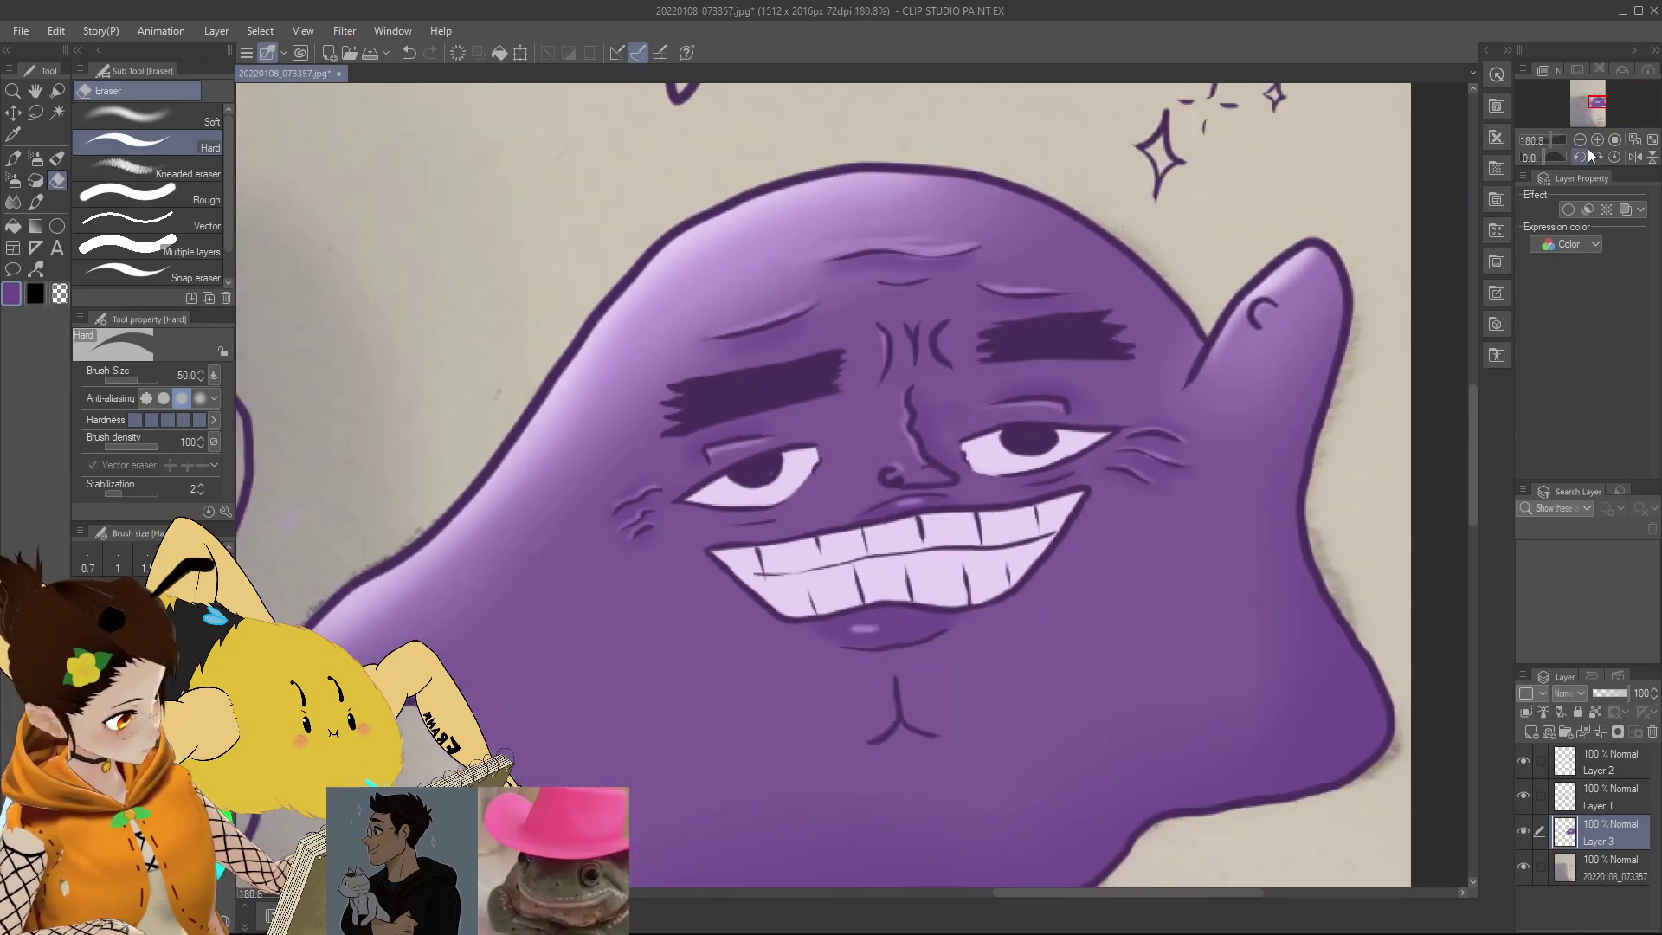
{"action": "left_click", "coordinate": [1633, 766]}
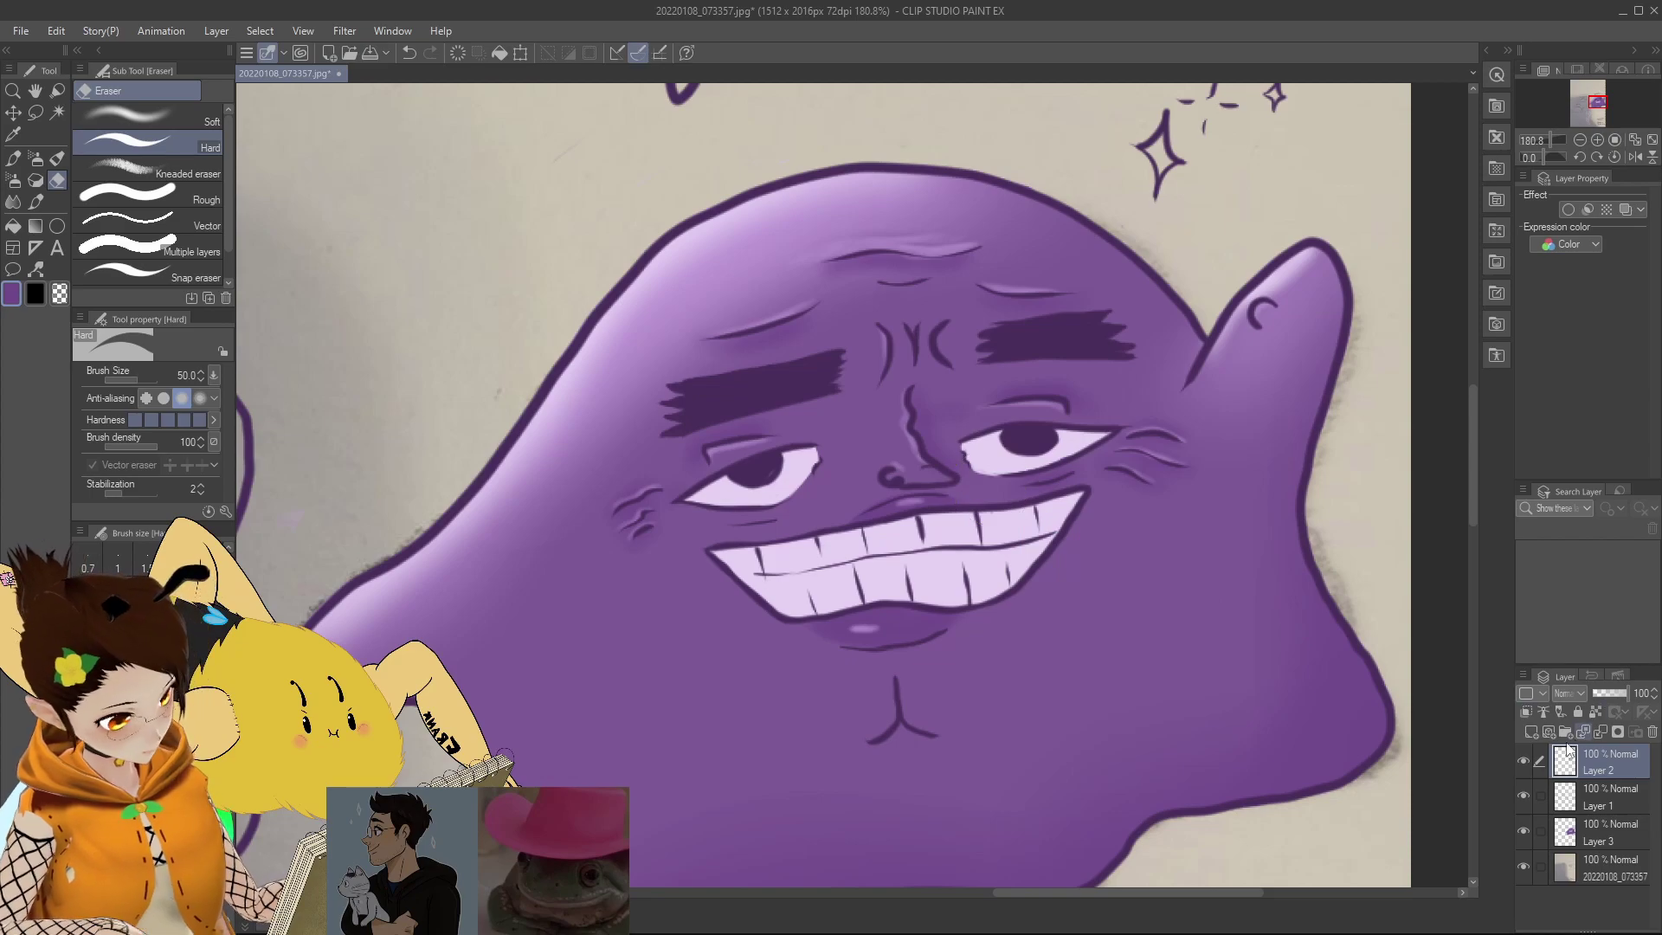
{"action": "left_click", "coordinate": [1530, 734]}
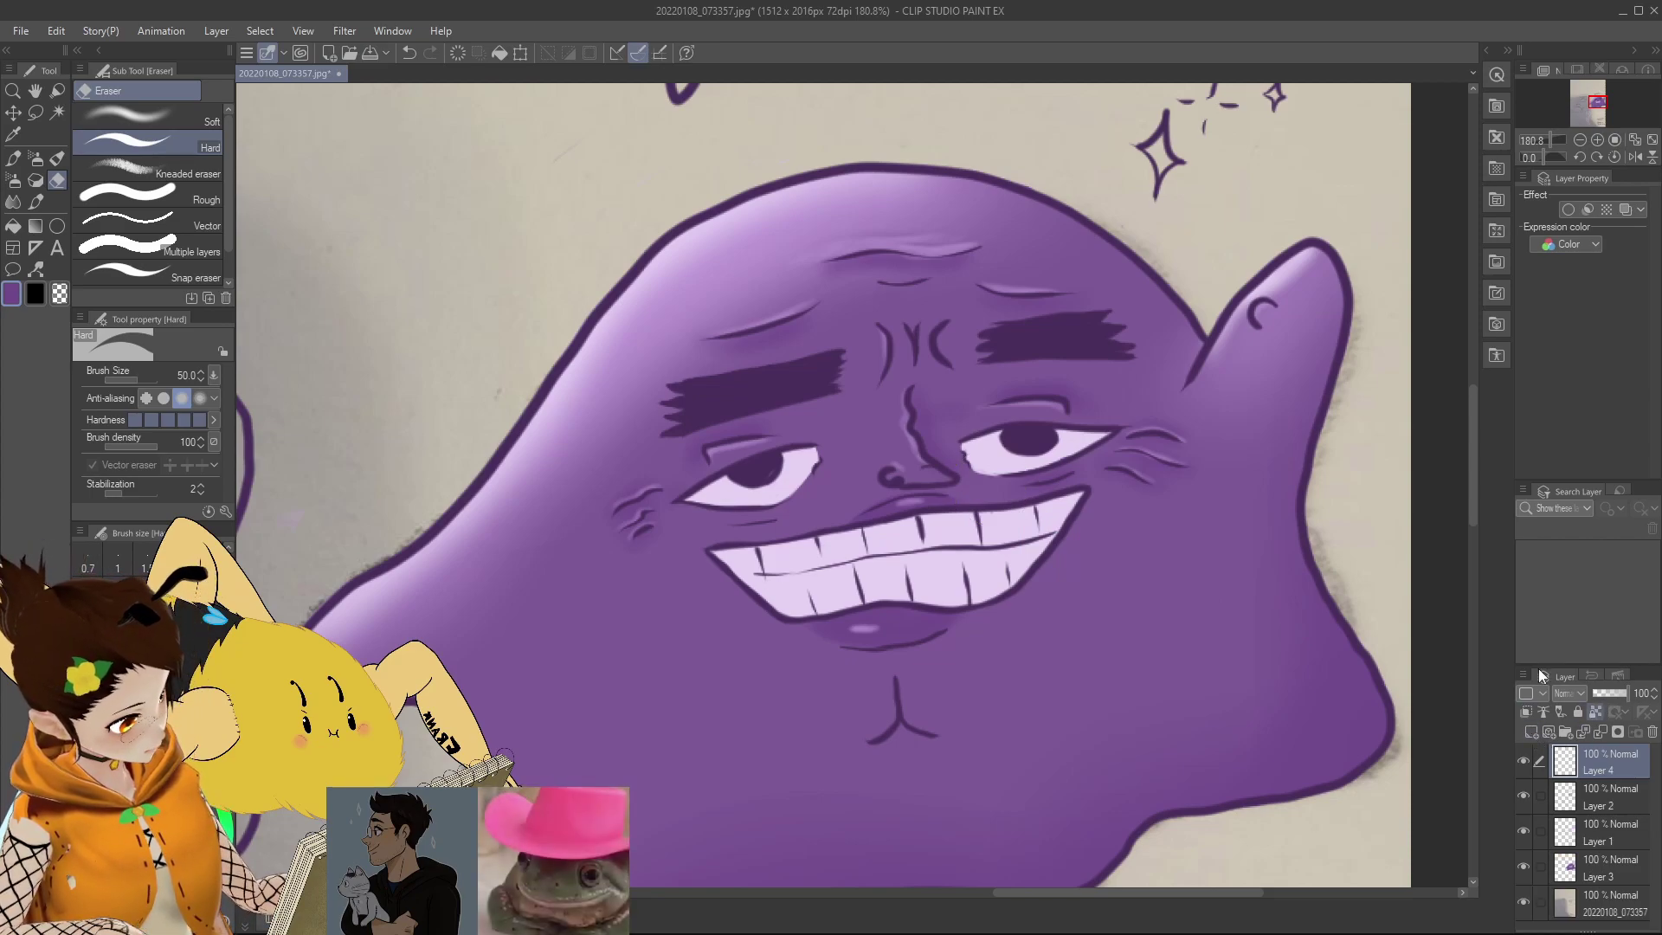
Step: Paint a small pale lavender highlight in each pupil with the Mikey soft brush at size 7
{"action": "left_click", "coordinate": [163, 104]}
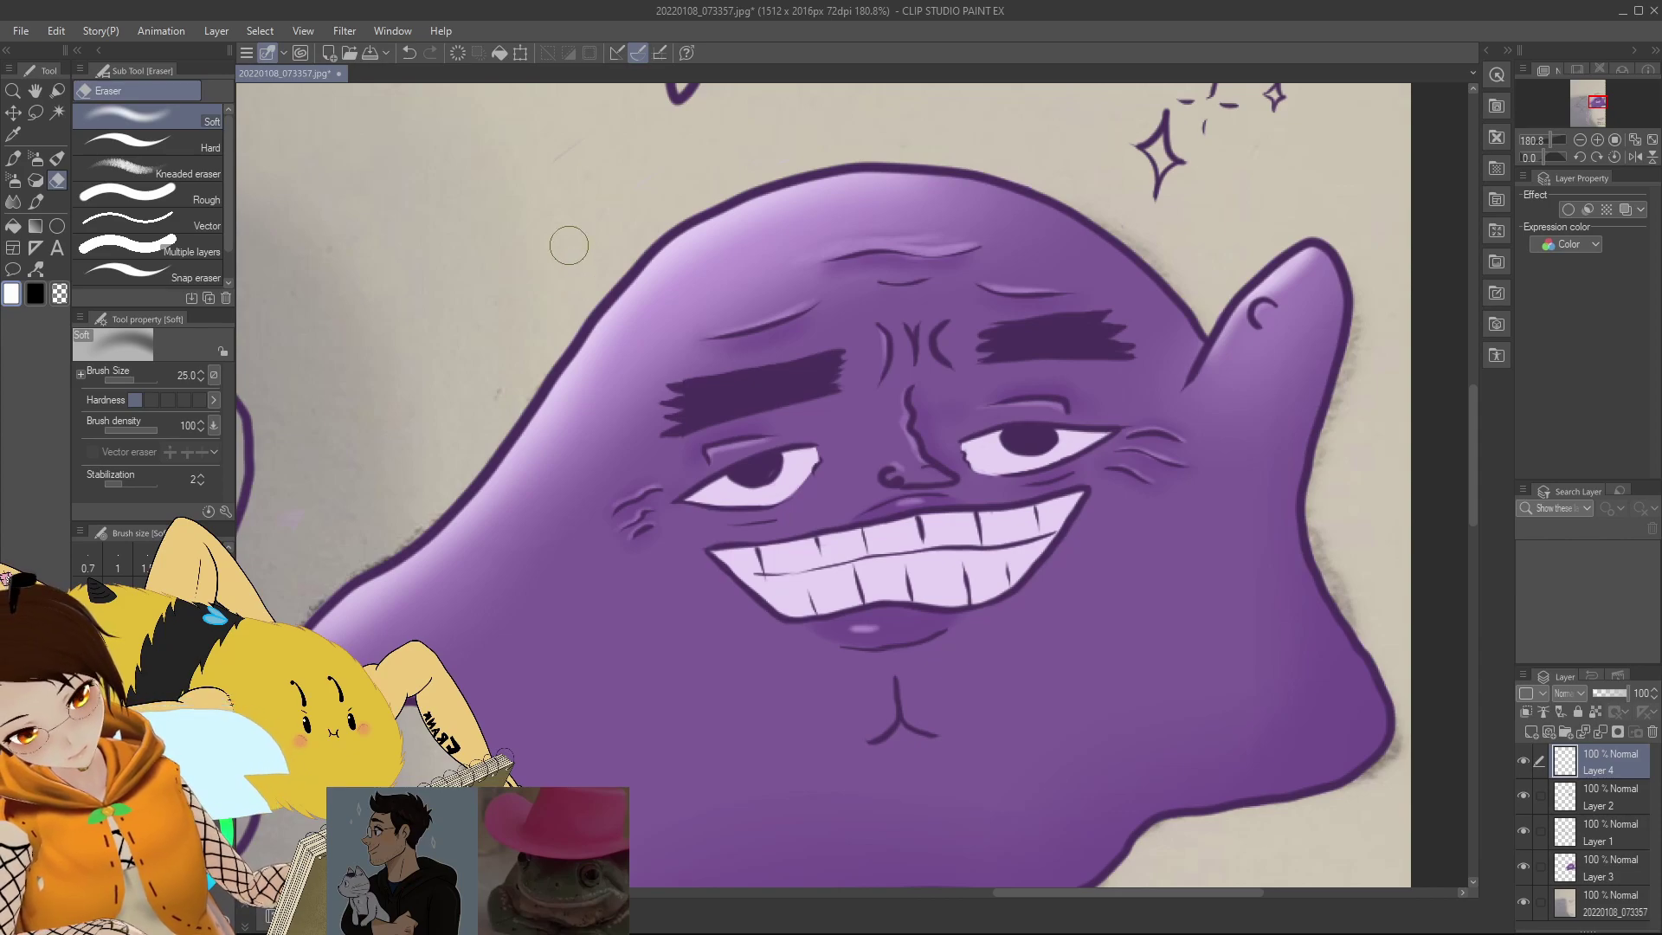
{"action": "left_click", "coordinate": [13, 160]}
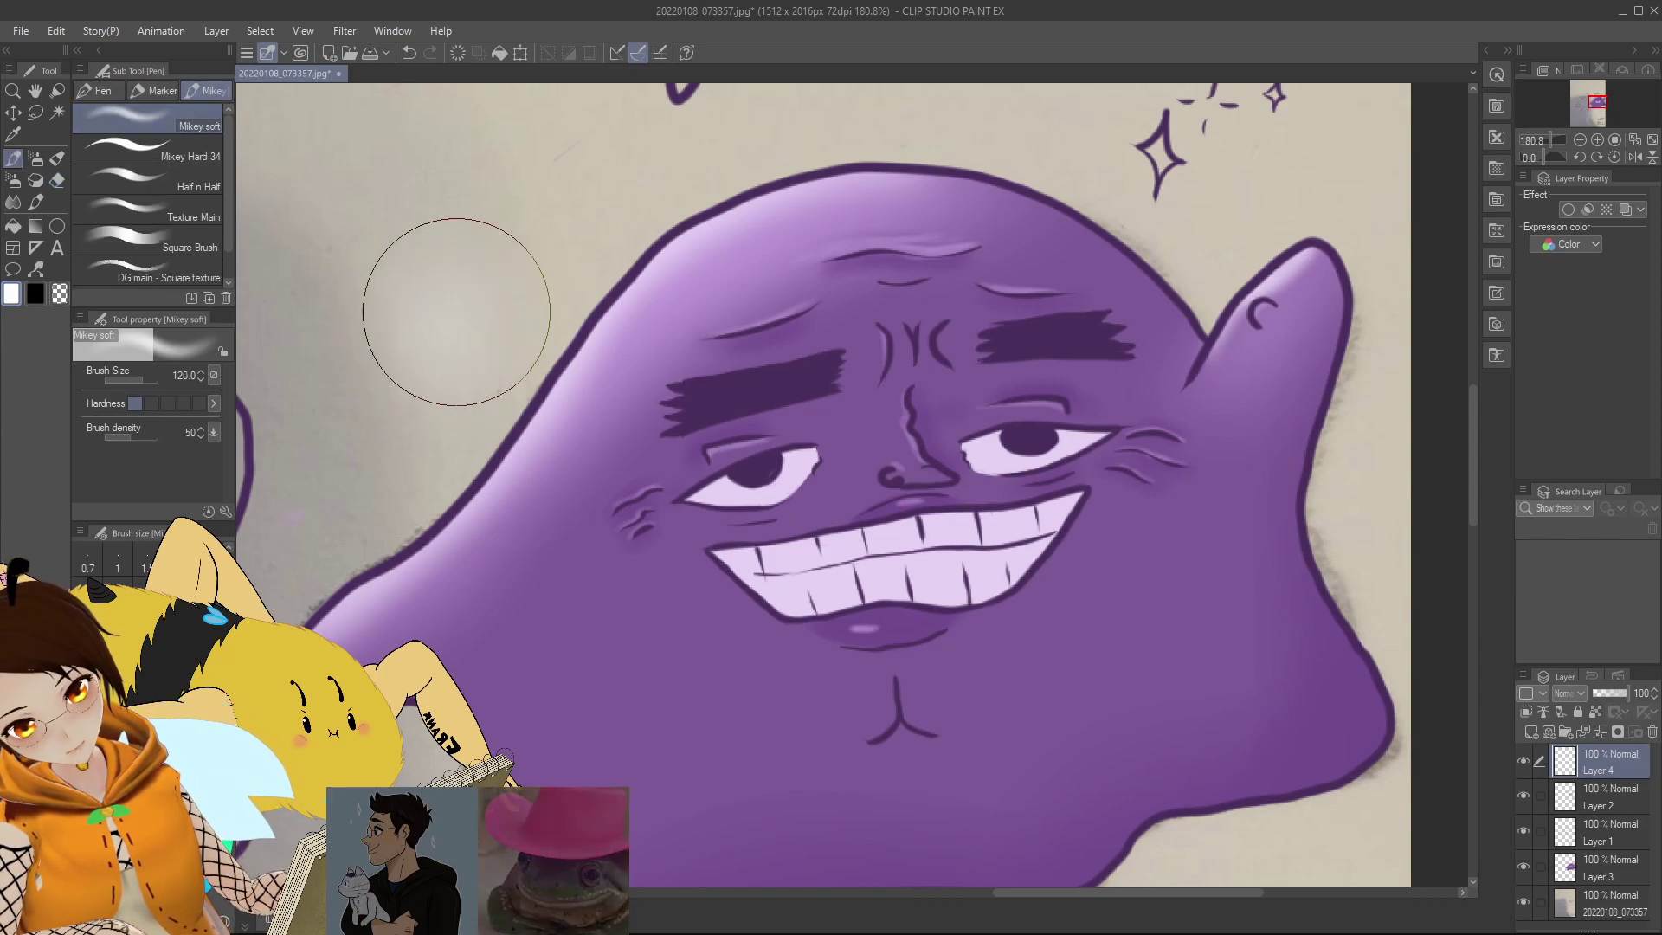
{"action": "key", "text": "bracketleft"}
{"action": "key", "text": "bracketleft"}
{"action": "key", "text": "bracketleft"}
{"action": "key", "text": "bracketleft"}
{"action": "key", "text": "bracketleft"}
{"action": "key", "text": "bracketleft"}
{"action": "key", "text": "bracketleft"}
{"action": "key", "text": "bracketleft"}
{"action": "key", "text": "bracketleft"}
{"action": "key", "text": "bracketleft"}
{"action": "key", "text": "bracketleft"}
{"action": "key", "text": "bracketleft"}
{"action": "key", "text": "bracketleft"}
{"action": "key", "text": "bracketleft"}
{"action": "key", "text": "bracketleft"}
{"action": "key", "text": "bracketleft"}
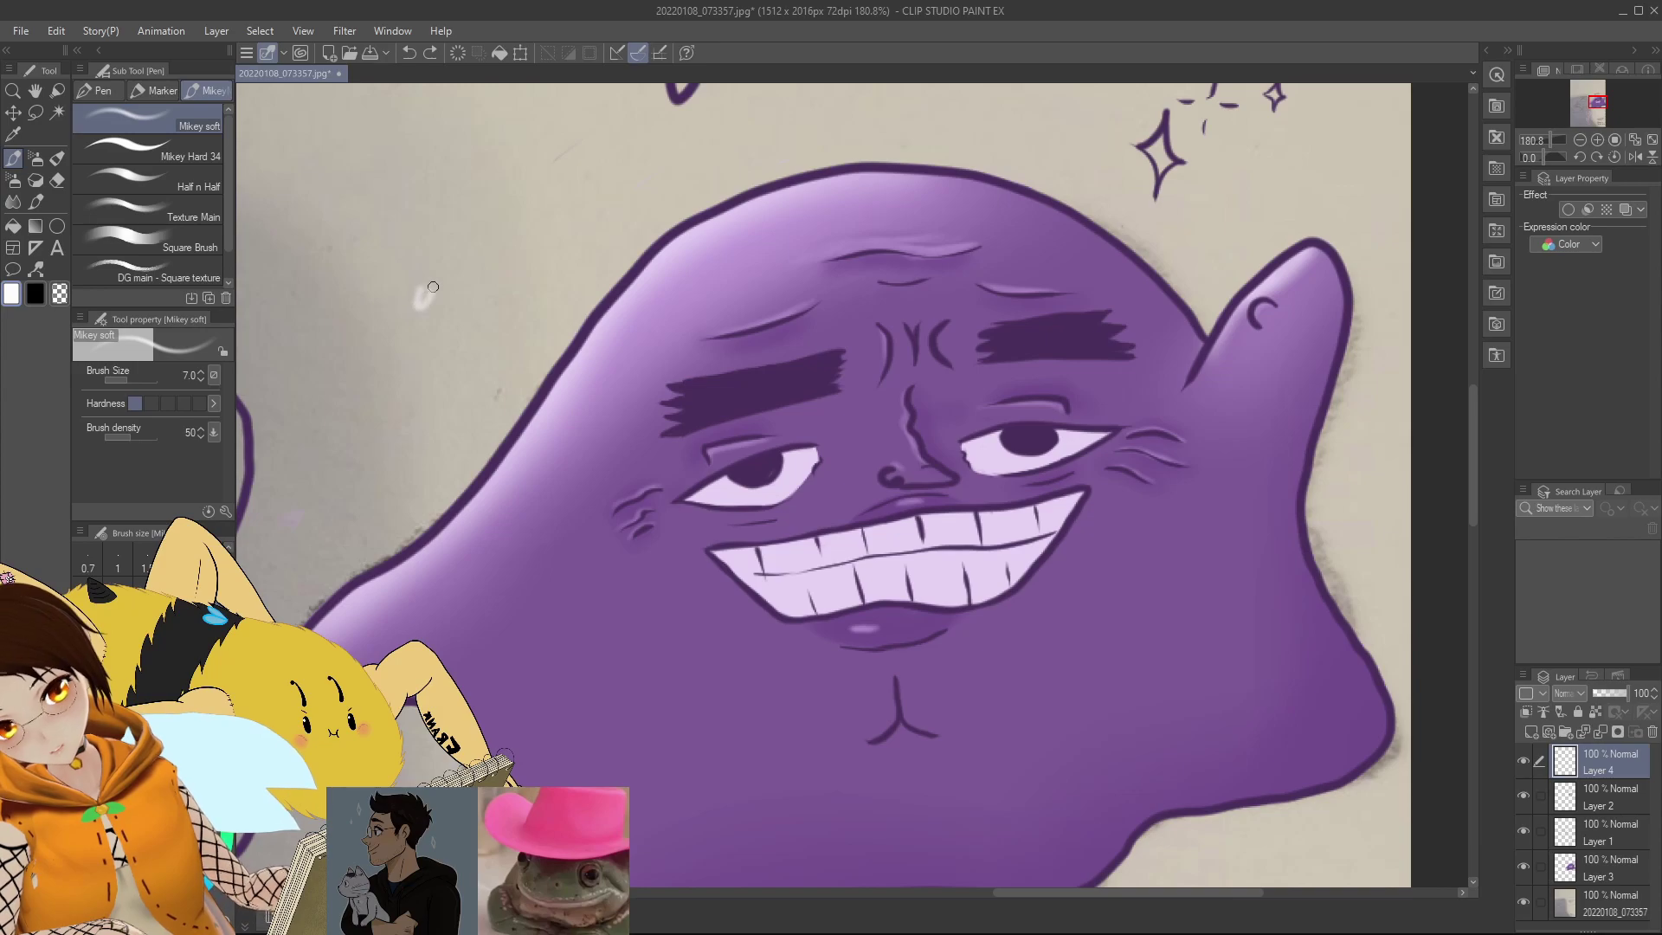
{"action": "left_click", "coordinate": [1055, 435]}
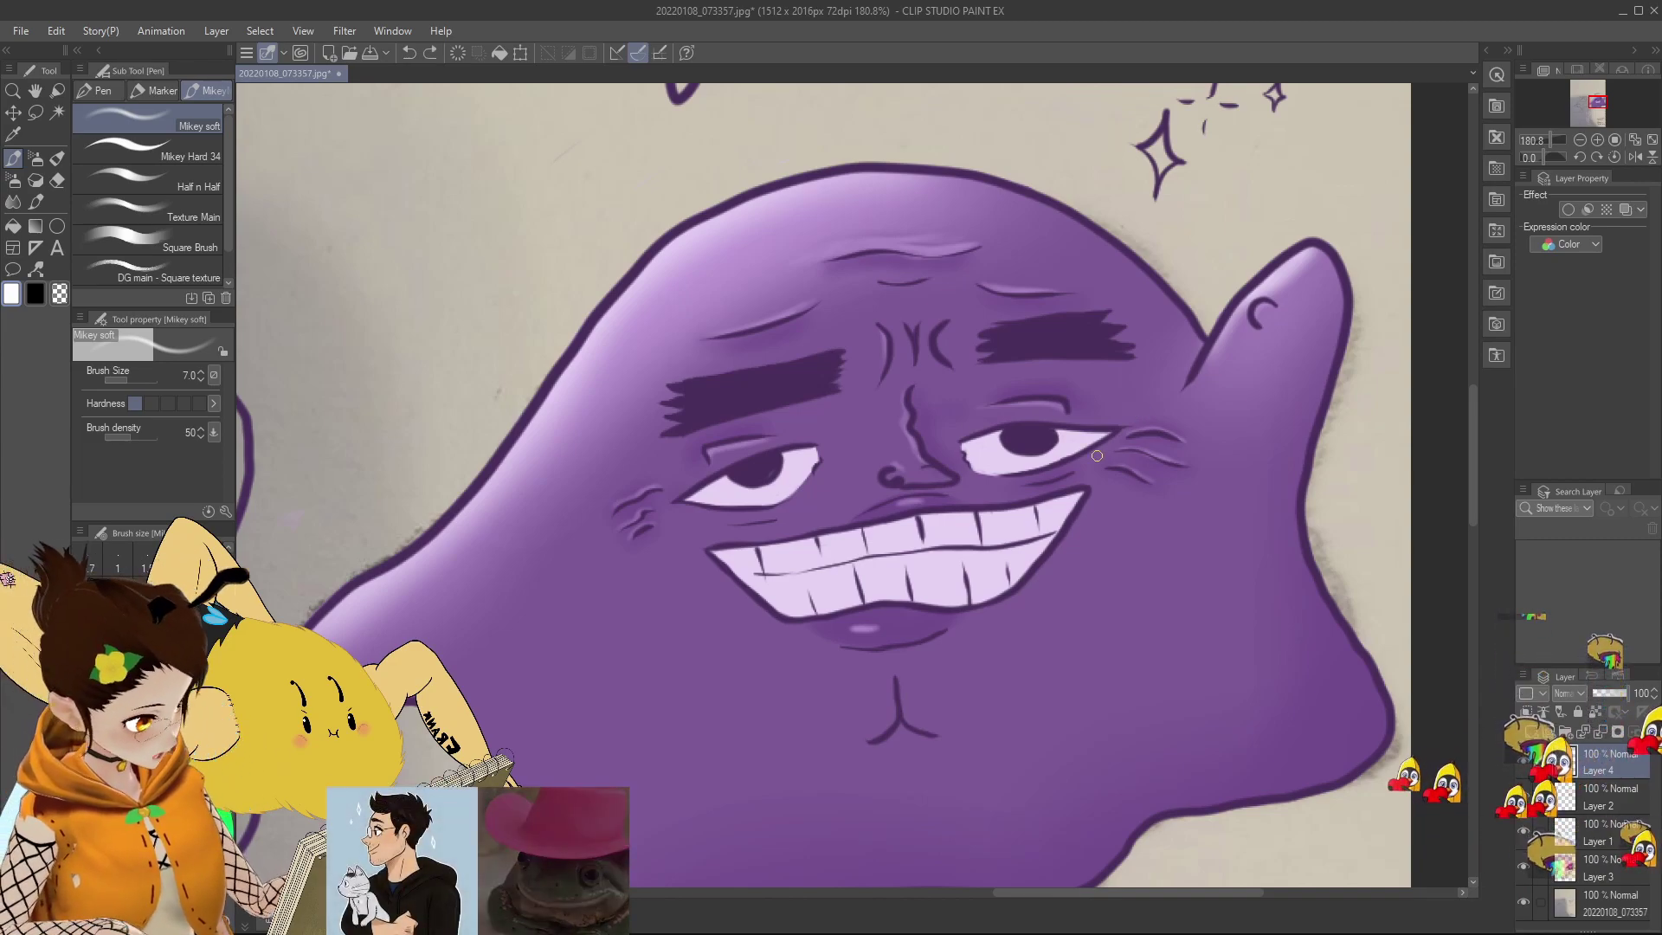
{"action": "left_click", "coordinate": [1063, 443], "text": "alt"}
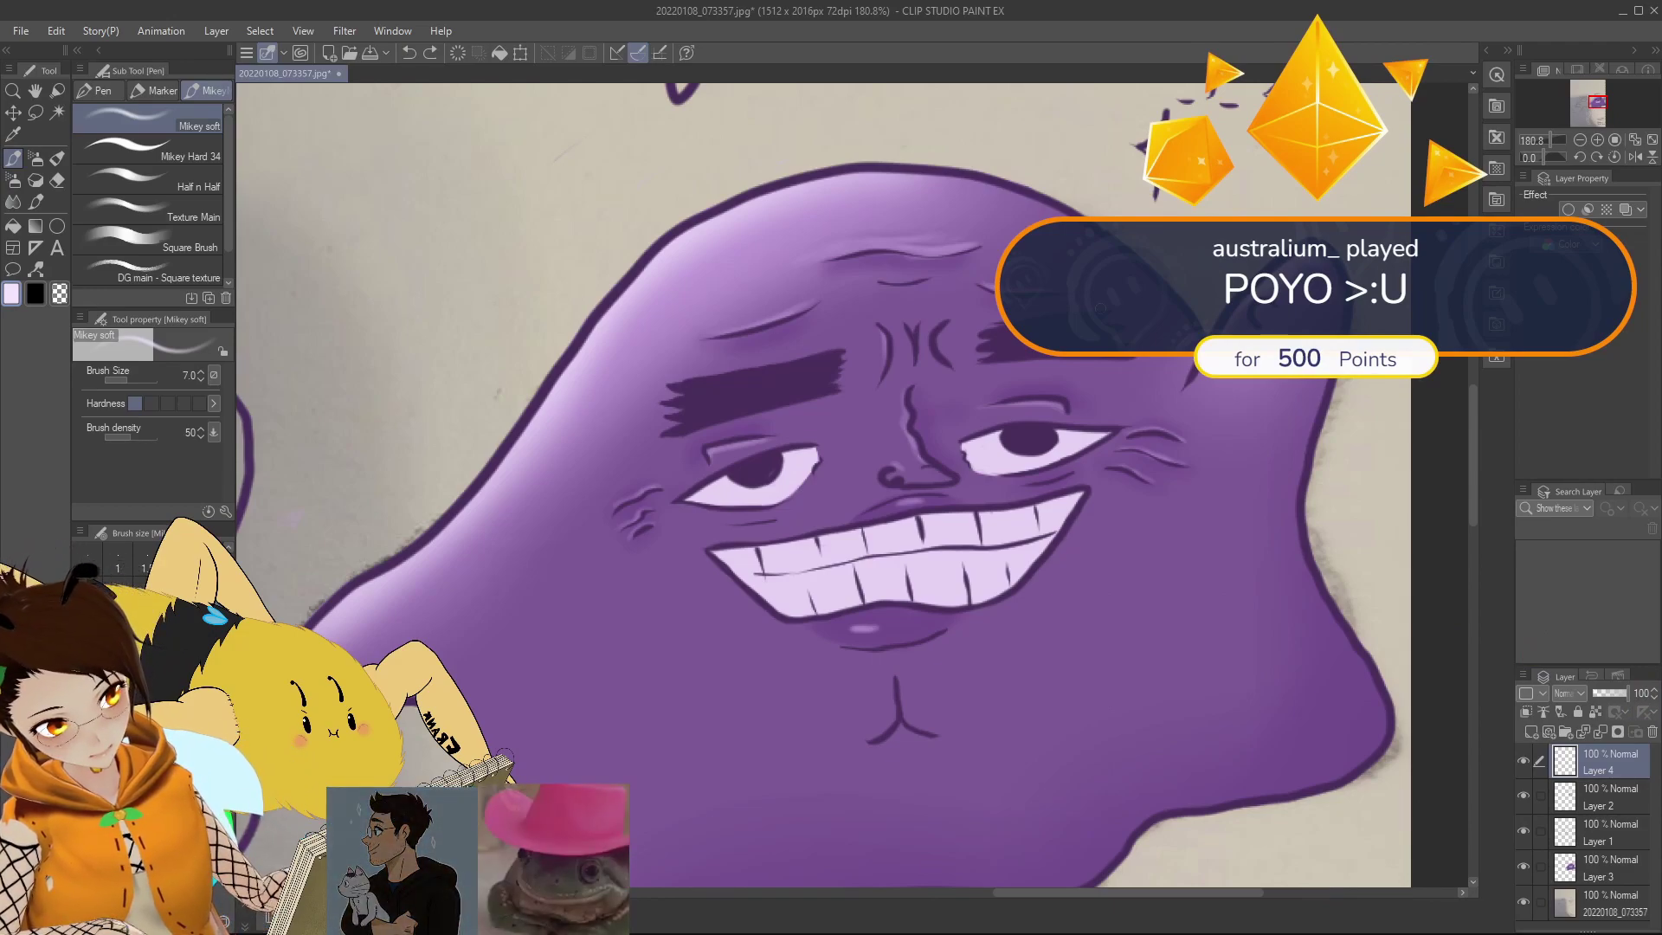
{"action": "left_click", "coordinate": [1055, 440]}
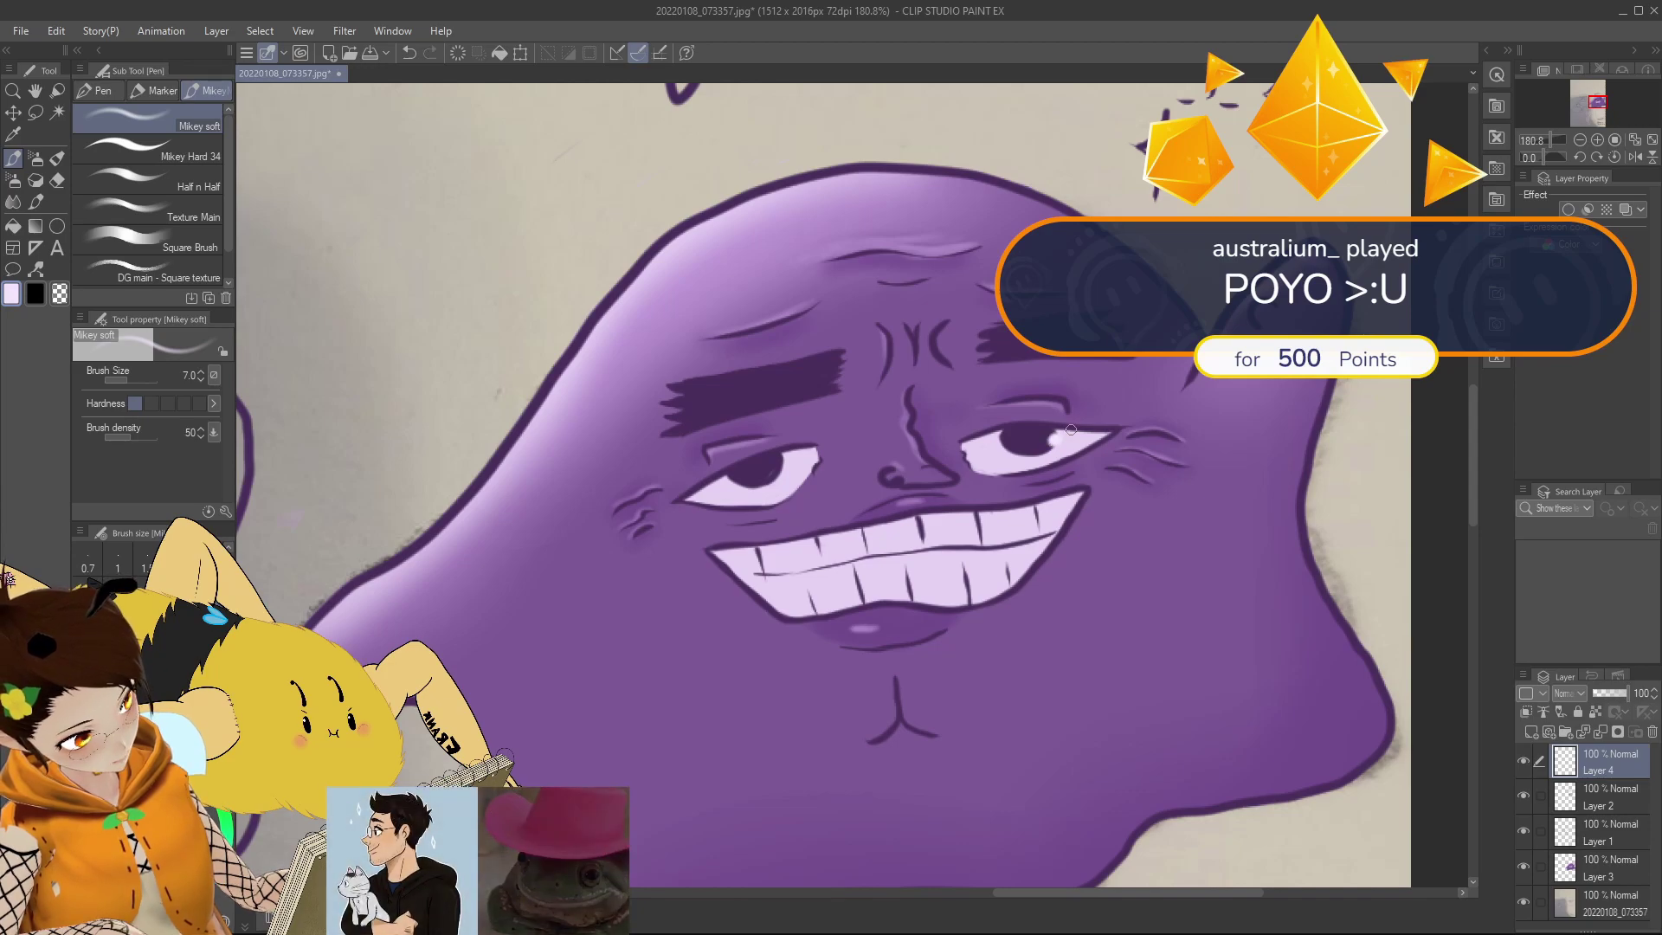
{"action": "left_click", "coordinate": [782, 465]}
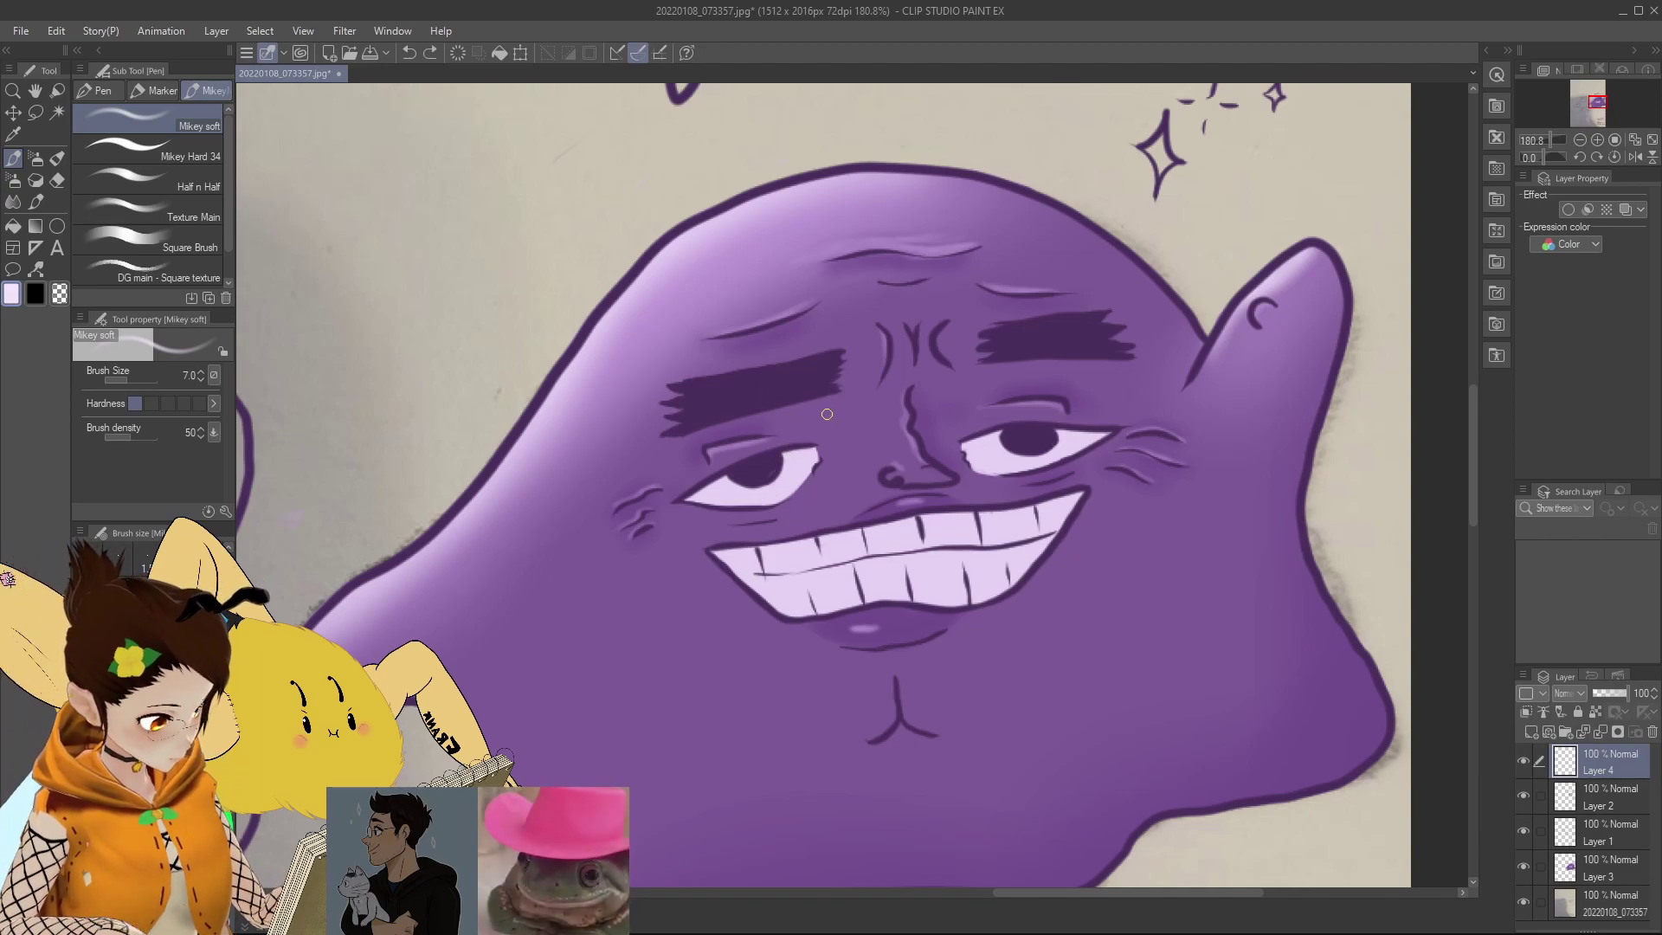
{"action": "left_click", "coordinate": [1053, 436]}
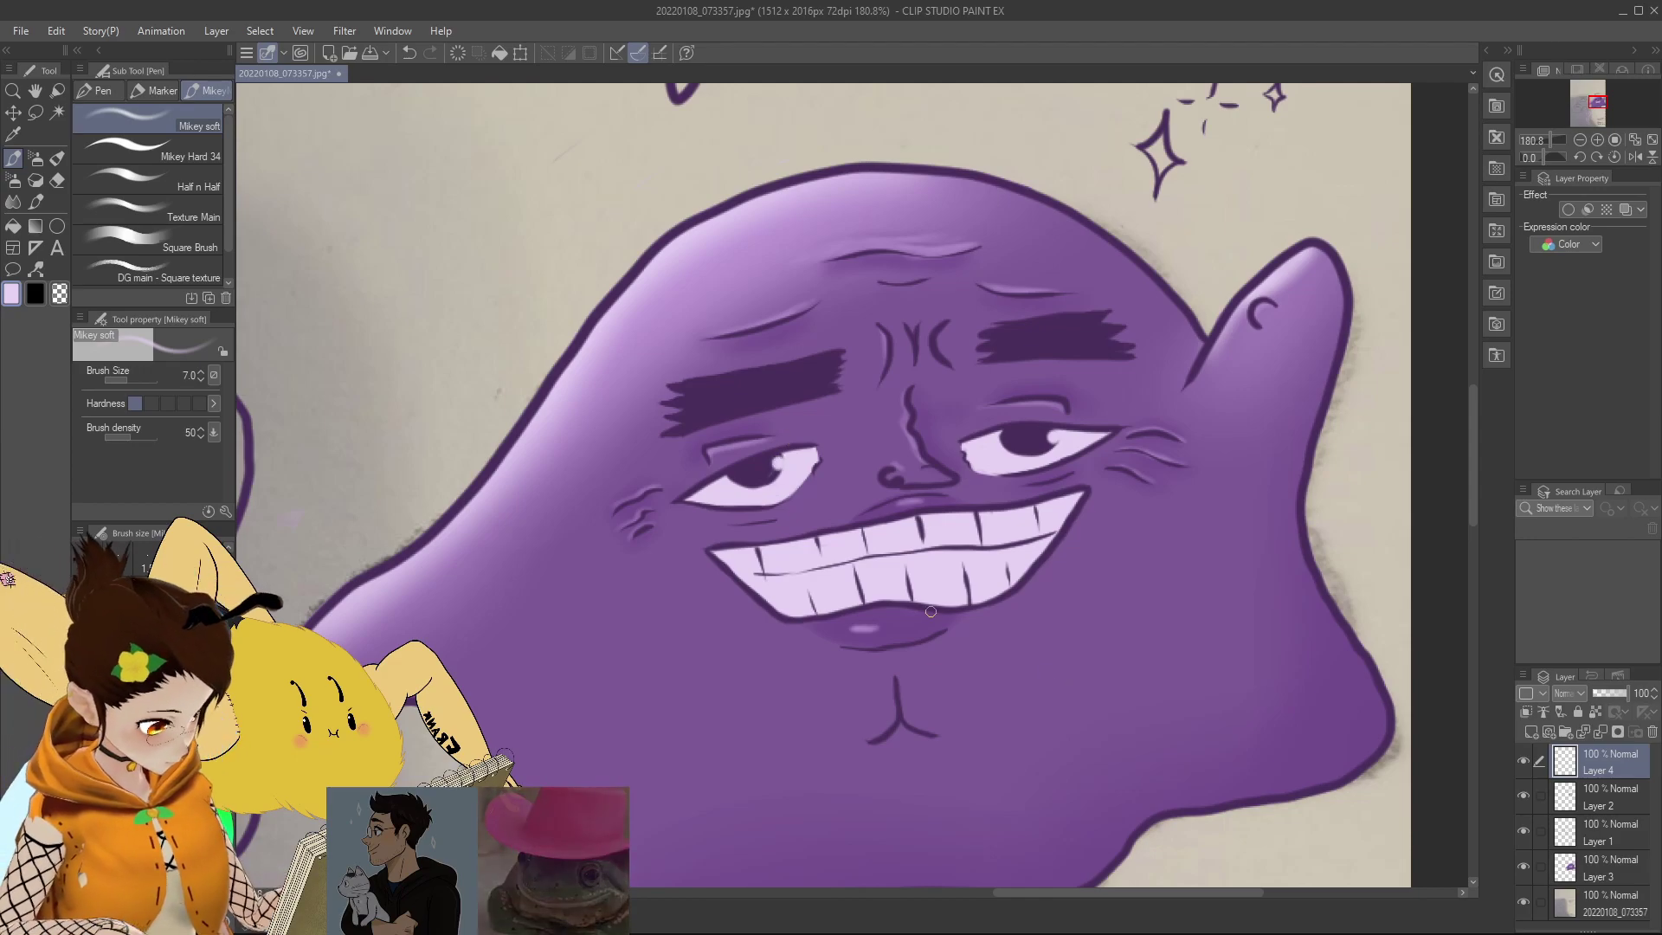
{"action": "left_click", "coordinate": [1590, 864]}
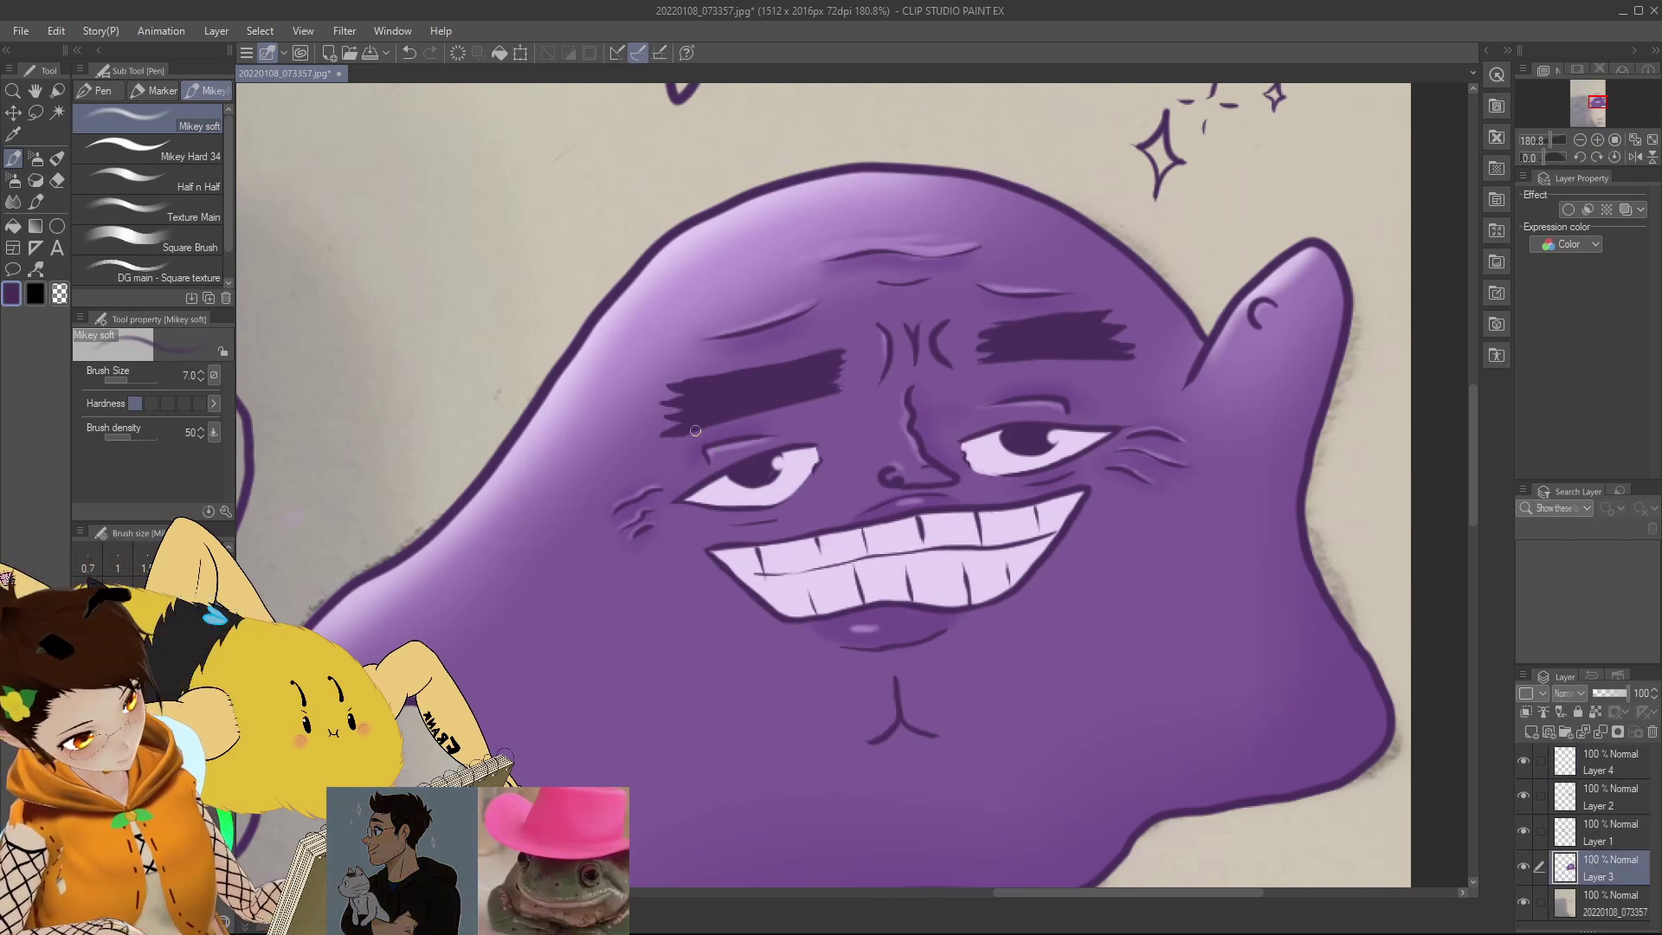
{"action": "left_click", "coordinate": [144, 143]}
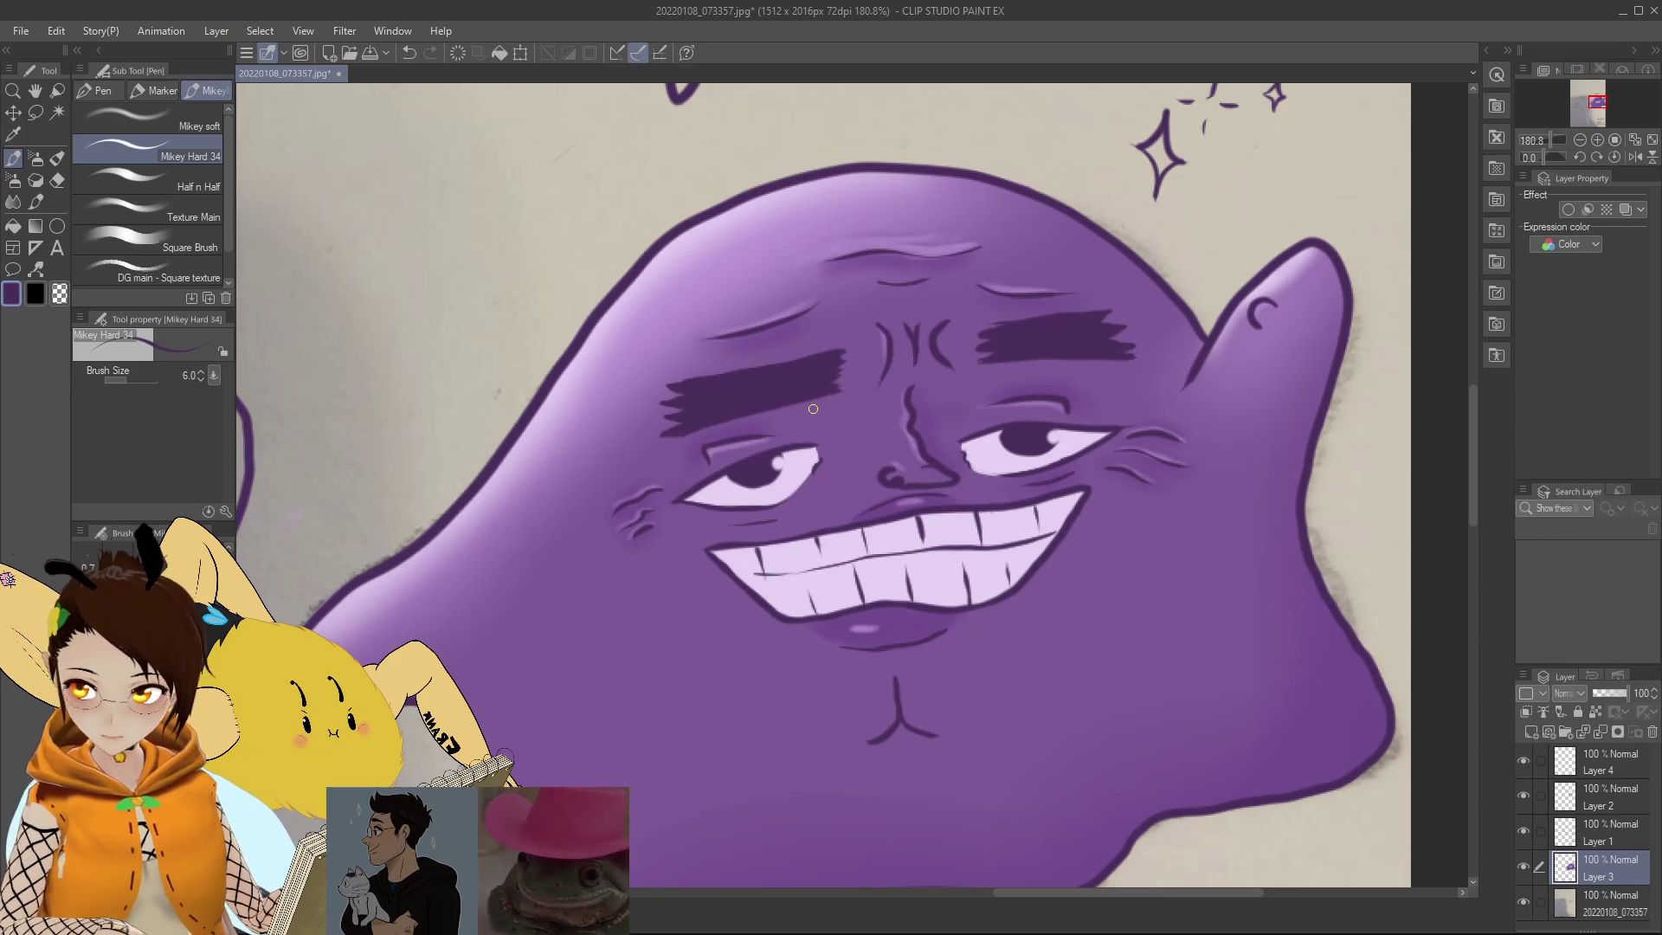
Step: Add a new layer above the Layer 1 line art and clip it to that layer
{"action": "mouse_move", "coordinate": [1555, 135]}
{"action": "left_mouse_down"}
{"action": "mouse_move", "coordinate": [1595, 106]}
{"action": "mouse_move", "coordinate": [1556, 133]}
{"action": "left_mouse_up"}
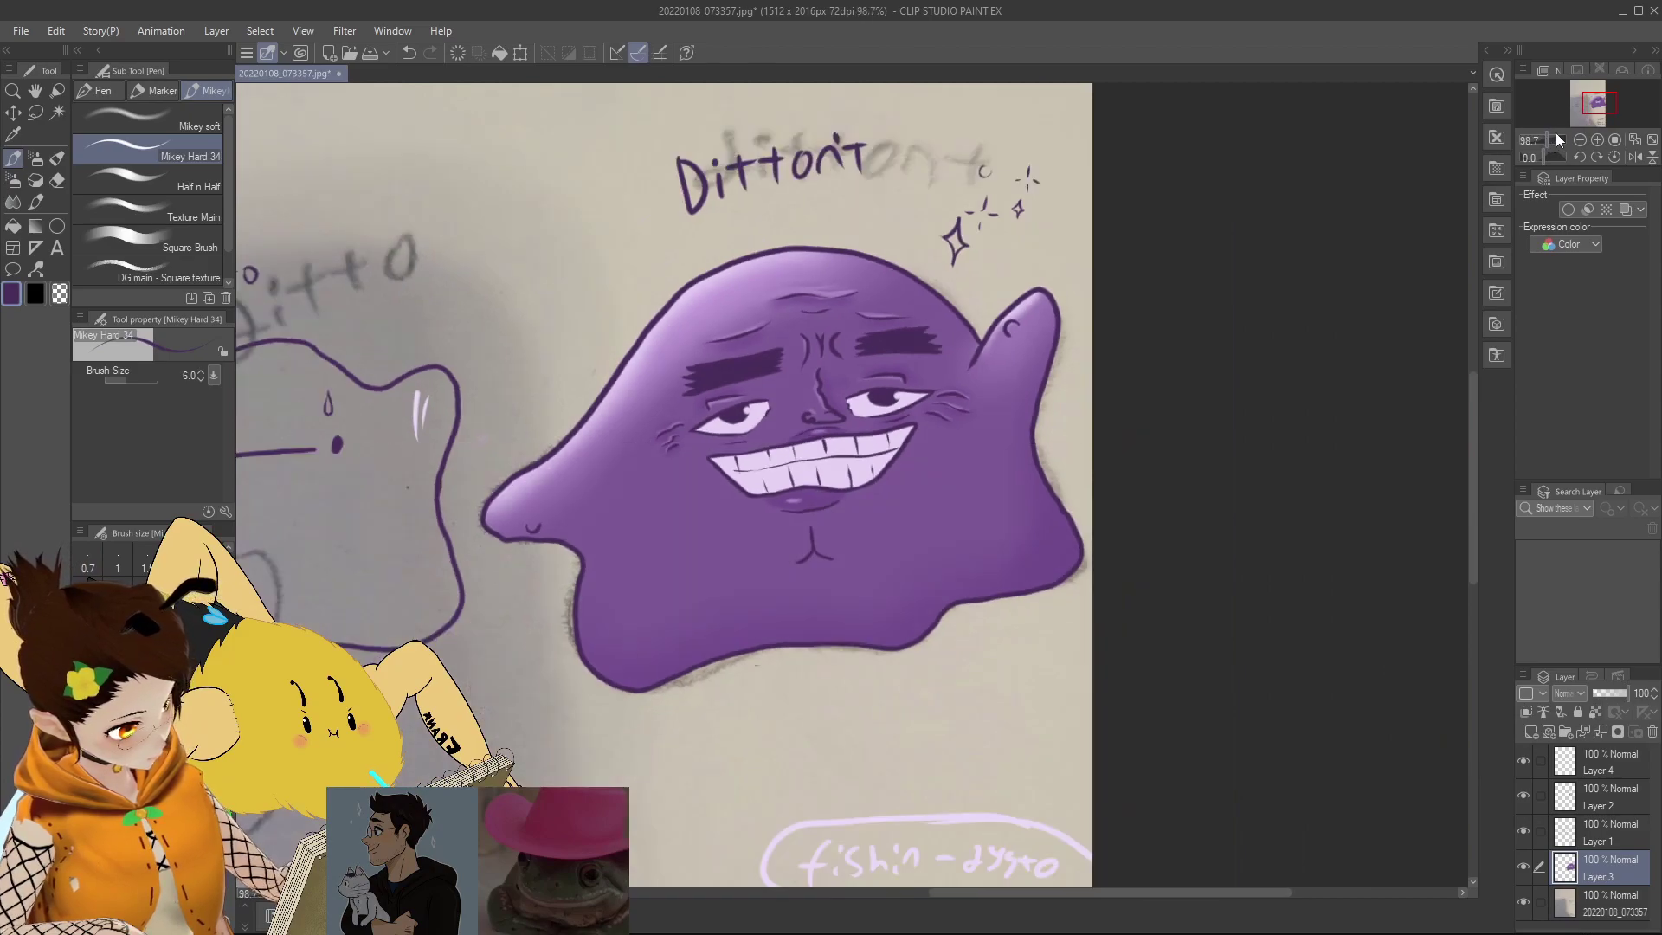
{"action": "left_click", "coordinate": [1617, 843]}
{"action": "left_click", "coordinate": [1527, 733]}
{"action": "left_click", "coordinate": [1526, 713]}
Step: Tint the line art over the head in lighter purple on the clipped layer with the Mikey soft brush at size 300
{"action": "left_click", "coordinate": [155, 123]}
{"action": "left_click", "coordinate": [208, 656]}
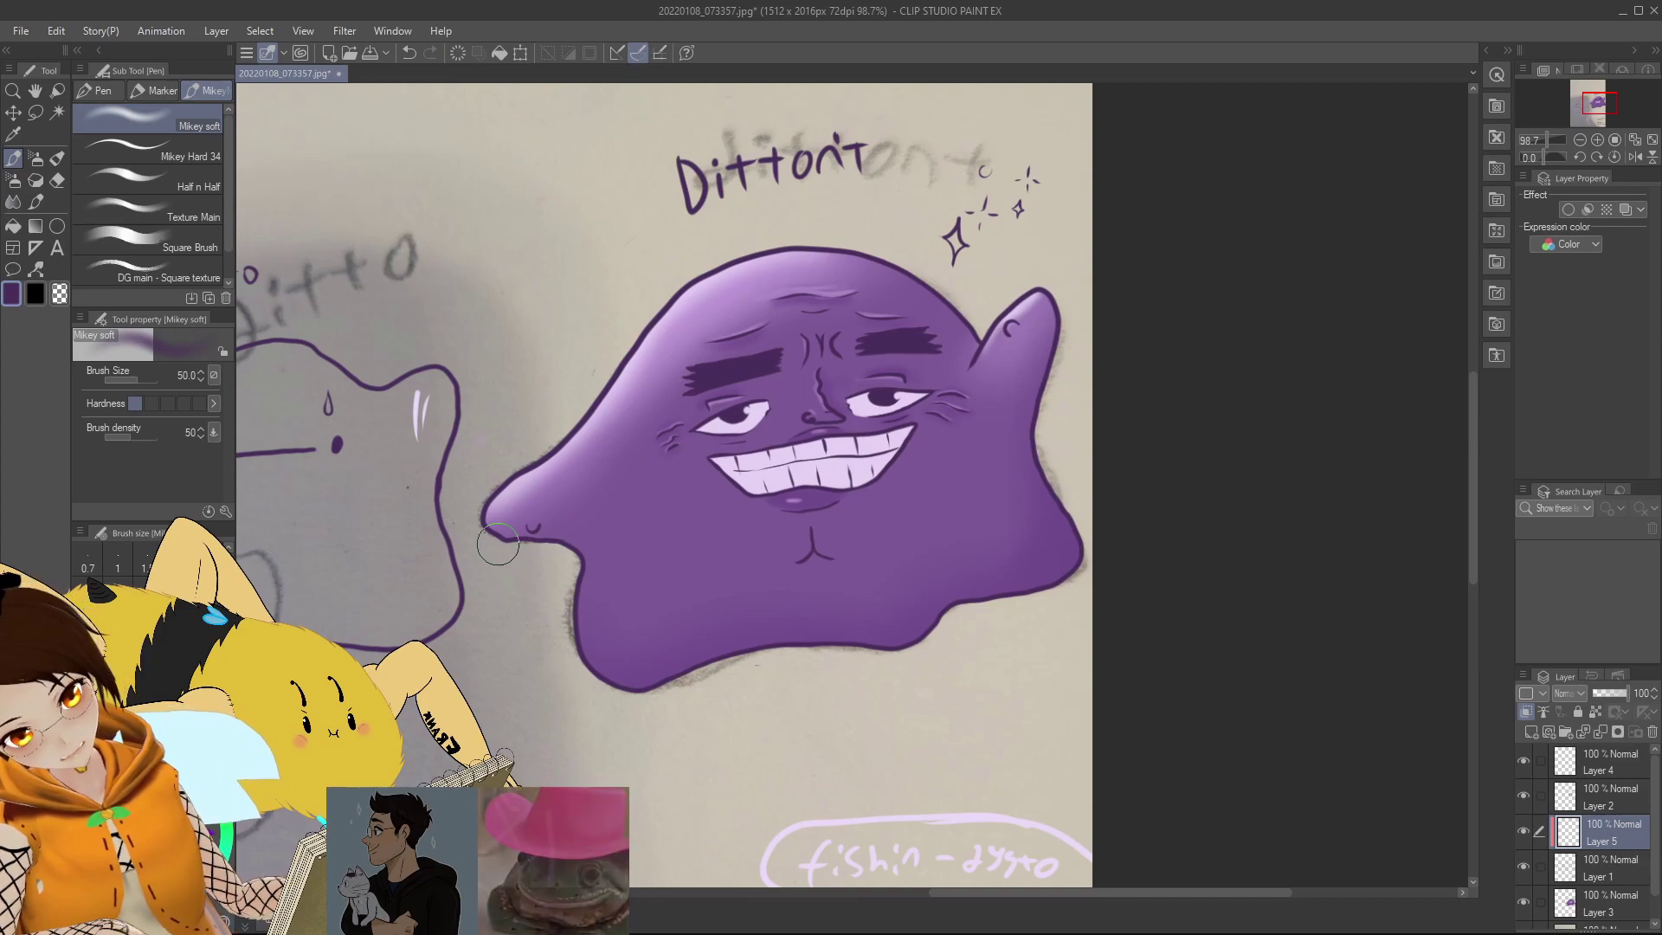
{"action": "left_click", "coordinate": [208, 686]}
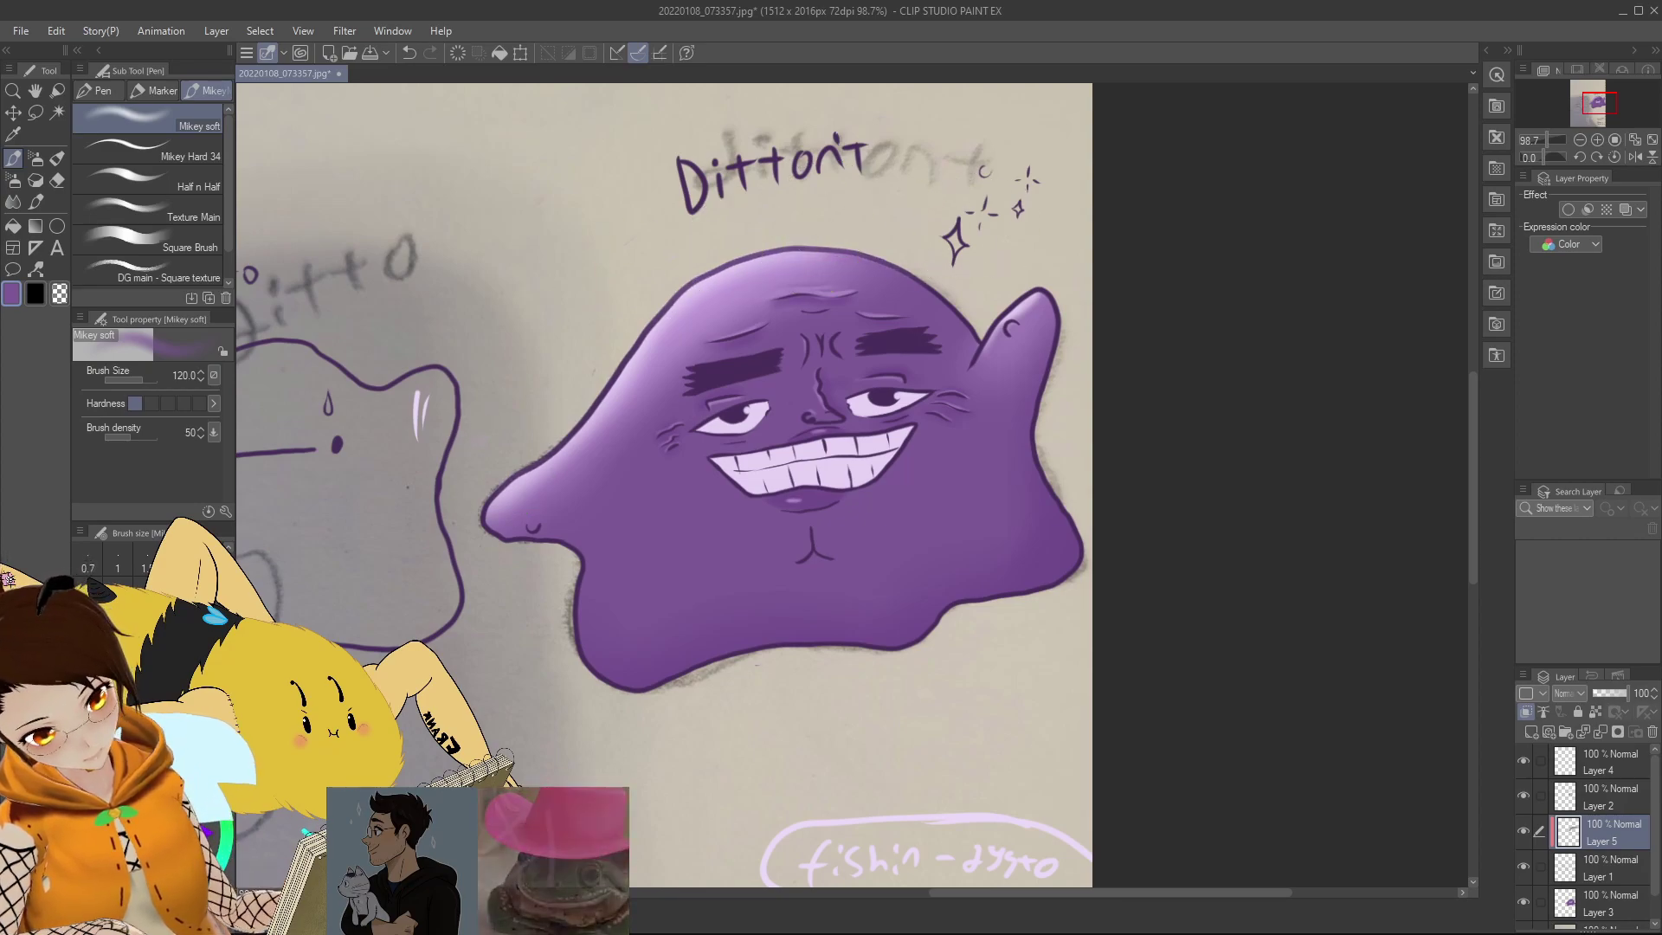
{"action": "key", "text": "bracketright"}
{"action": "key", "text": "bracketright"}
{"action": "key", "text": "bracketright"}
{"action": "key", "text": "bracketright"}
{"action": "key", "text": "bracketright"}
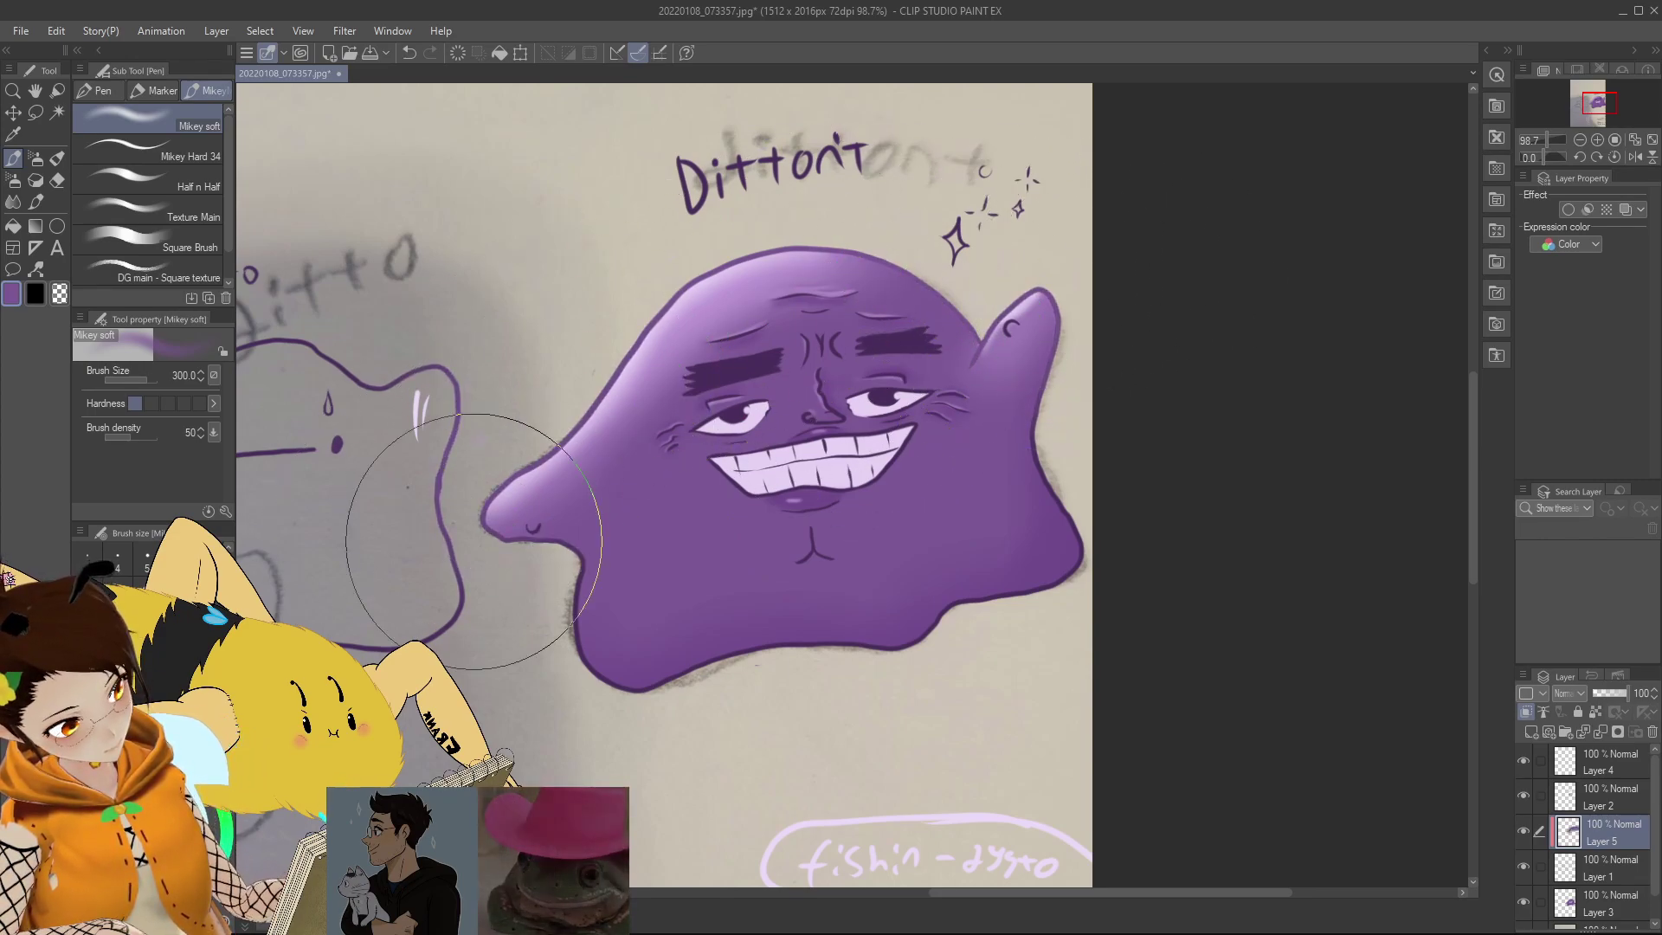
{"action": "left_click", "coordinate": [723, 290], "text": "alt"}
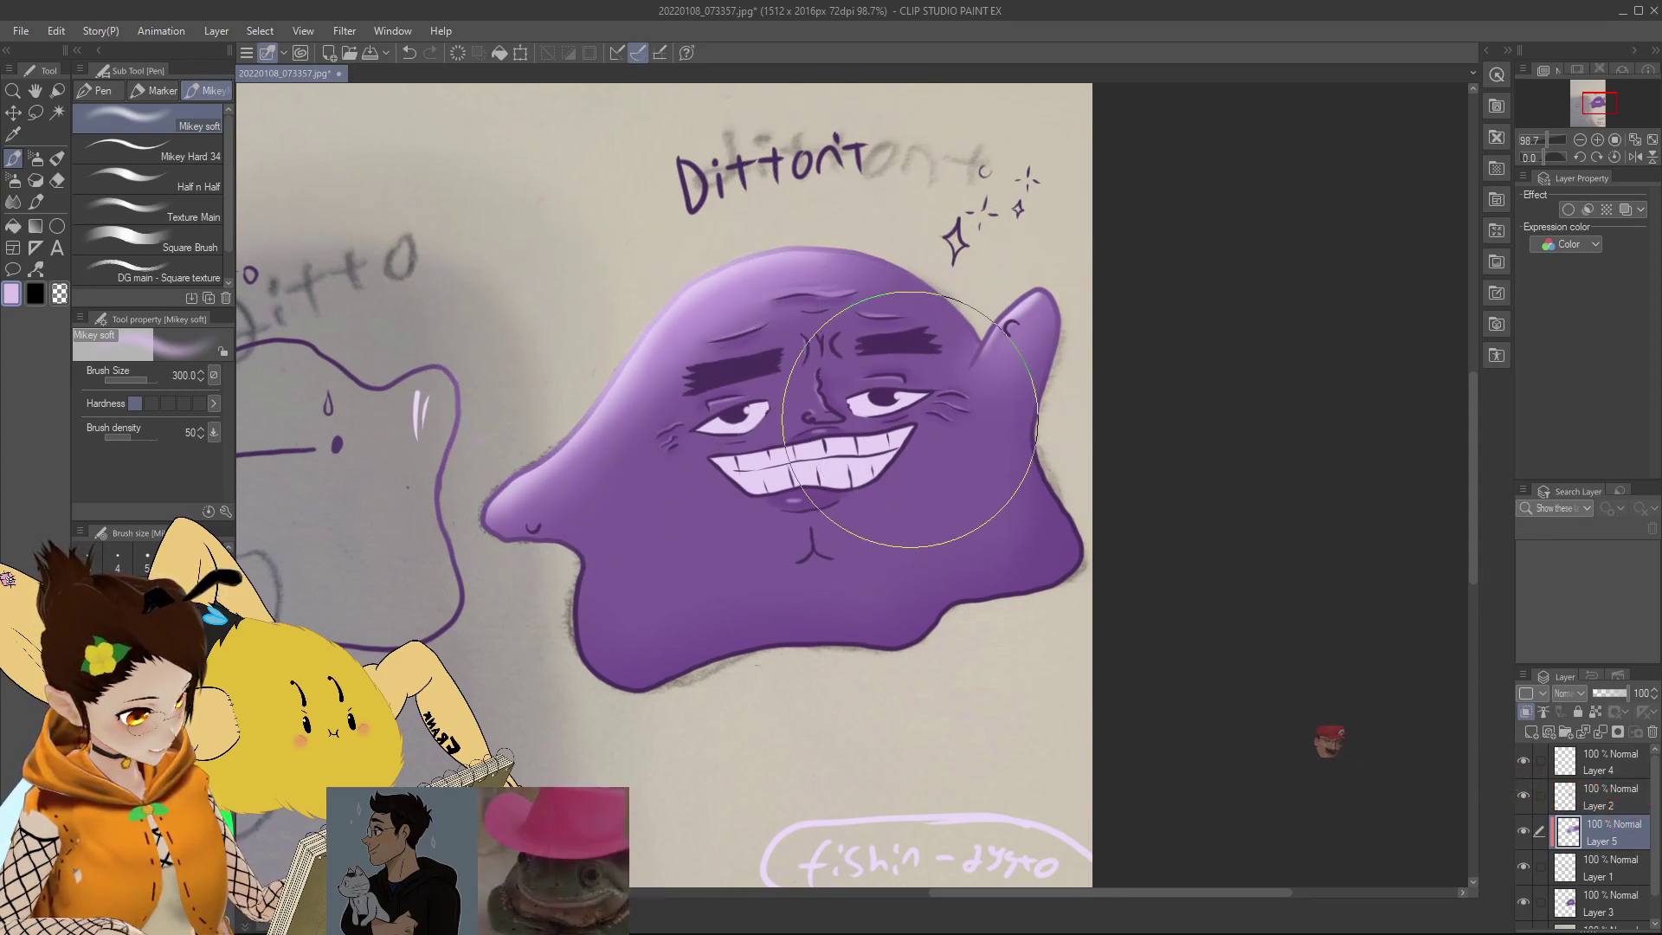
Step: Lighten the outline down the head's left slope and the left arm with pale lavender, reducing the Mikey soft brush to size 200
{"action": "scroll", "coordinate": [801, 580], "scroll_direction": "down", "scroll_amount": 1}
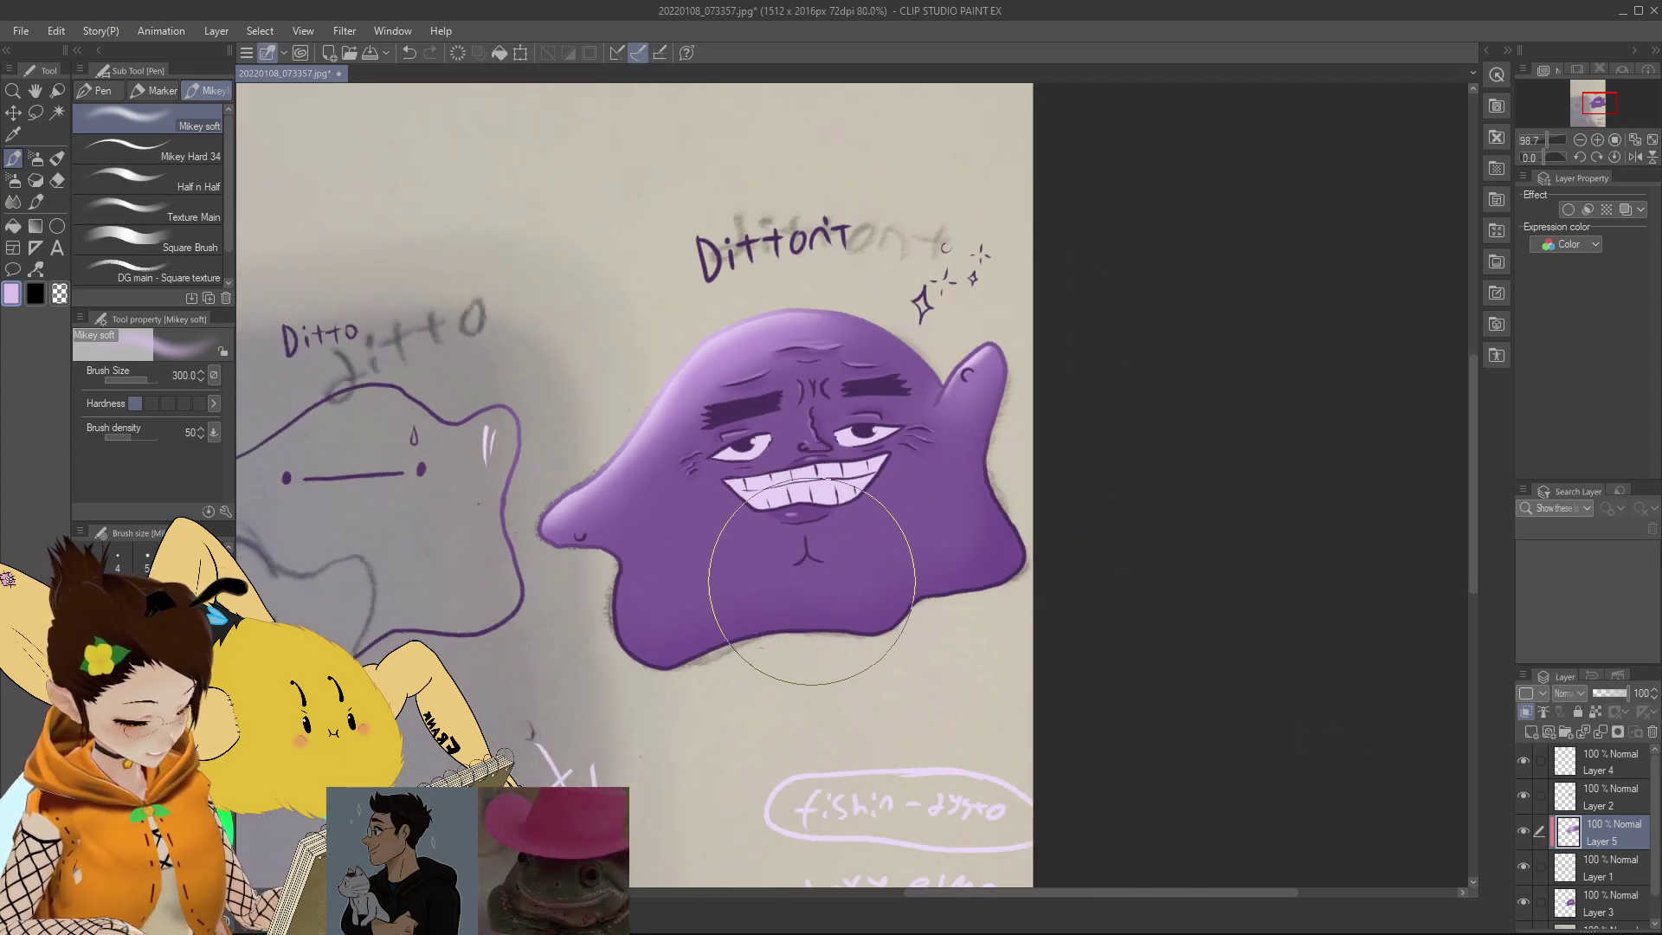
{"action": "scroll", "coordinate": [801, 580], "scroll_direction": "up", "scroll_amount": 2}
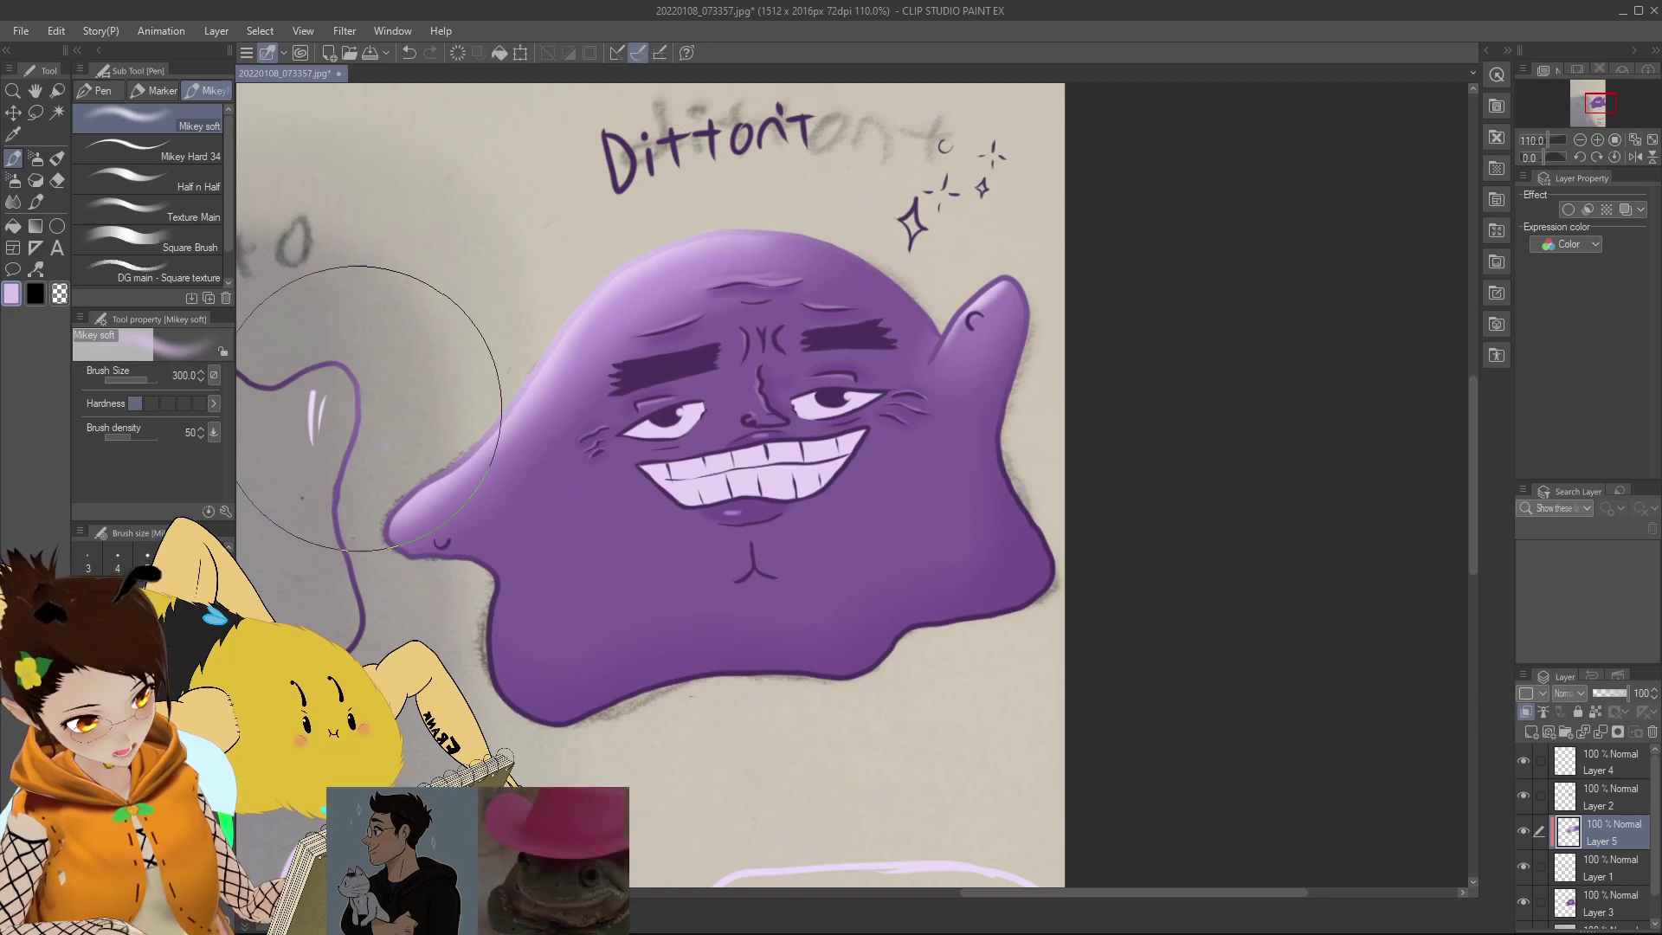
{"action": "left_click", "coordinate": [628, 295], "text": "alt"}
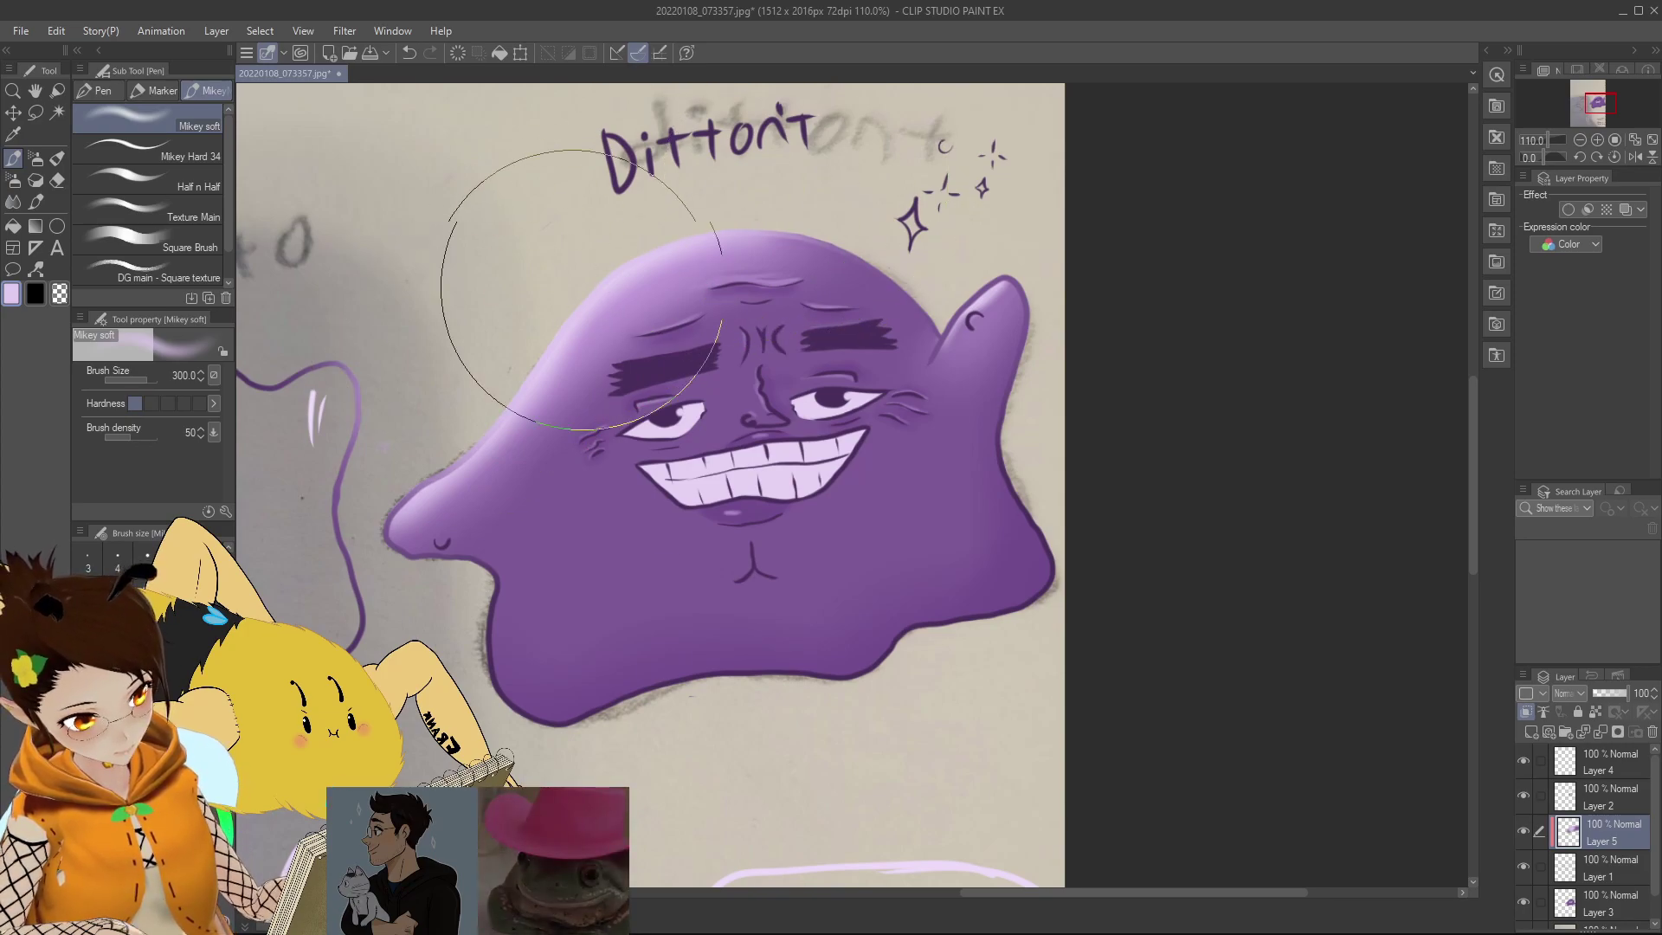
{"action": "left_click", "coordinate": [426, 497], "text": "alt"}
{"action": "left_click", "coordinate": [415, 496], "text": "alt"}
{"action": "left_click", "coordinate": [434, 497], "text": "alt"}
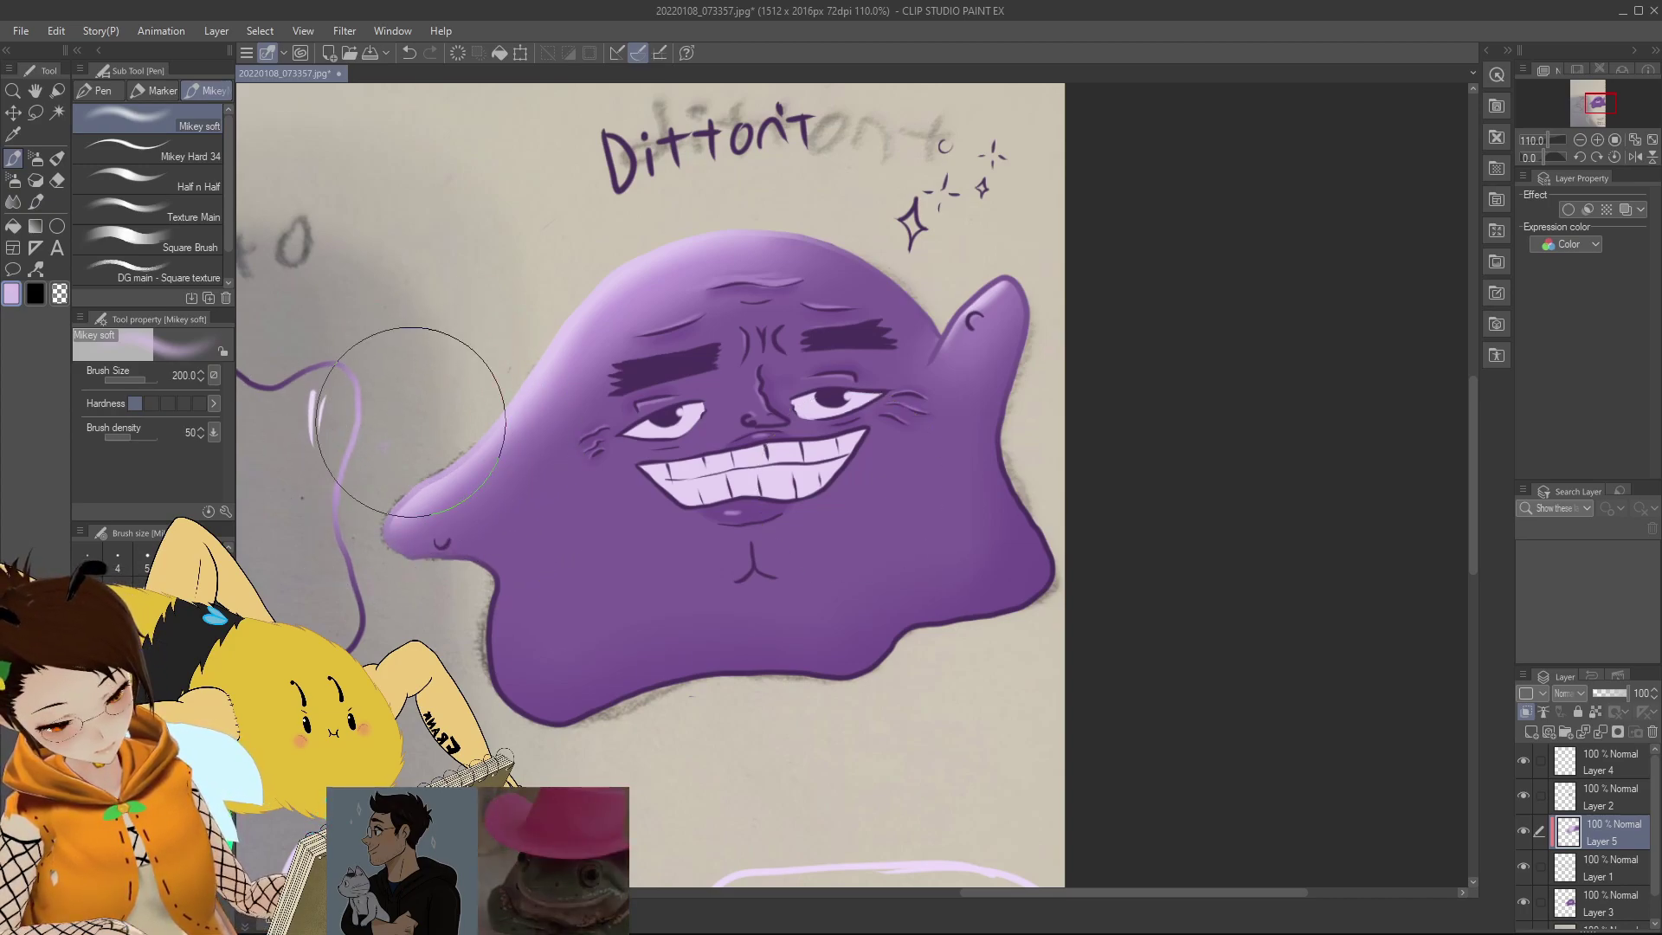
Step: Tint the outline around the underside of the left arm in medium purple with the Mikey soft brush at size 100
{"action": "left_click", "coordinate": [528, 510], "text": "alt"}
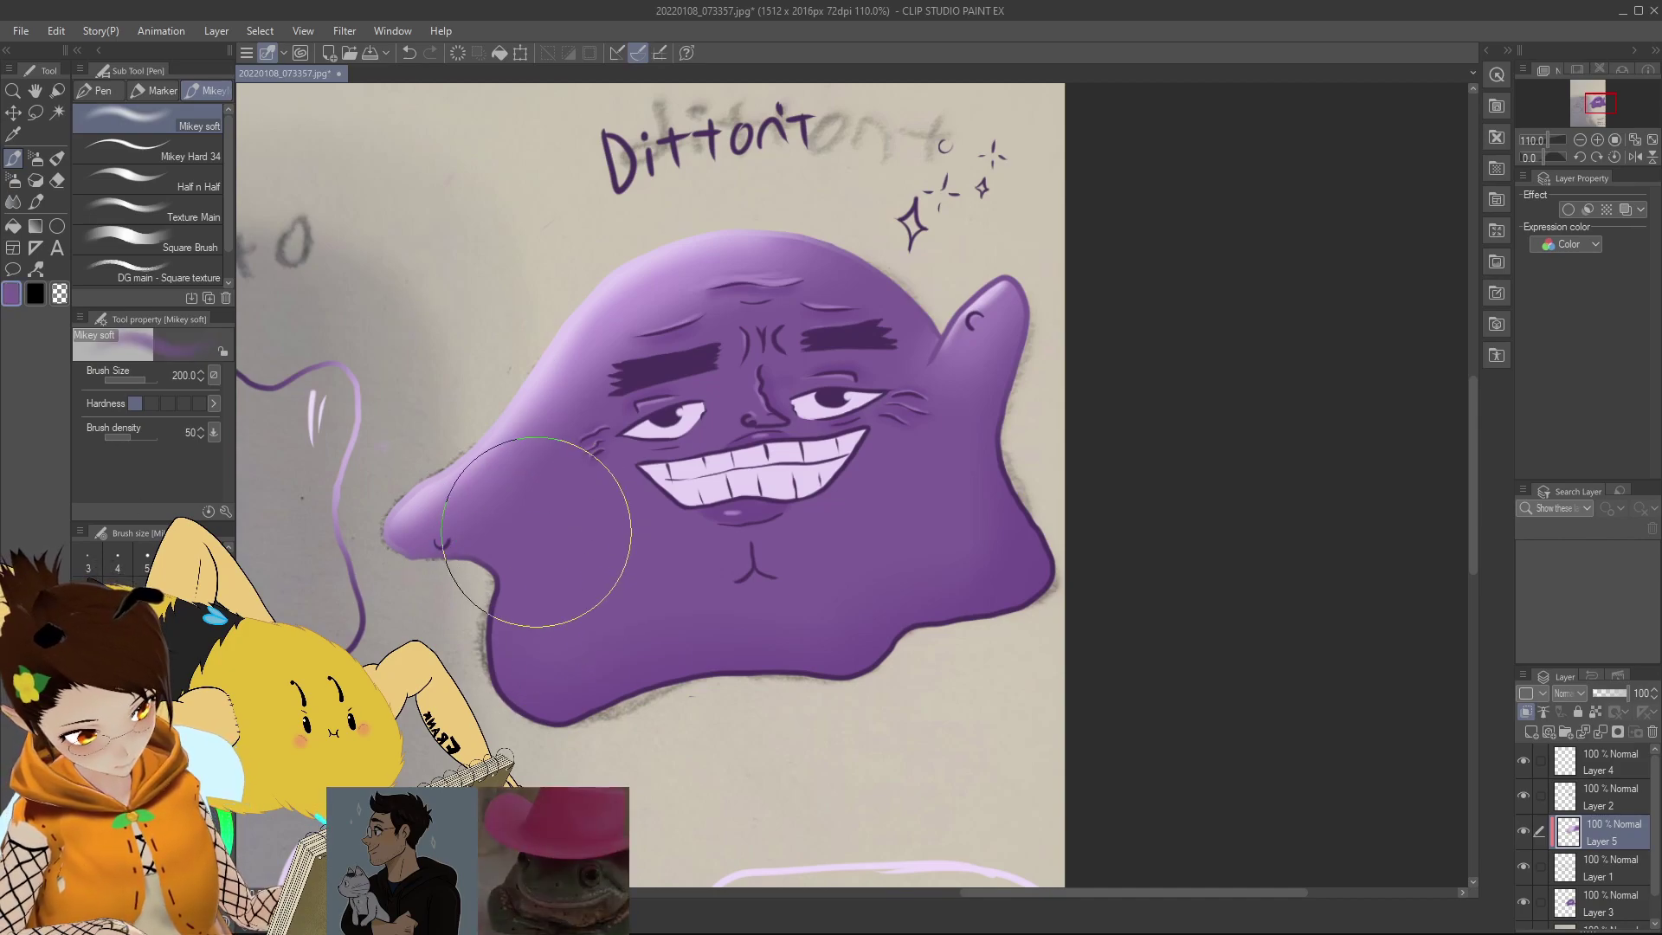
{"action": "key", "text": "["}
{"action": "key", "text": "["}
{"action": "key", "text": "["}
{"action": "key", "text": "["}
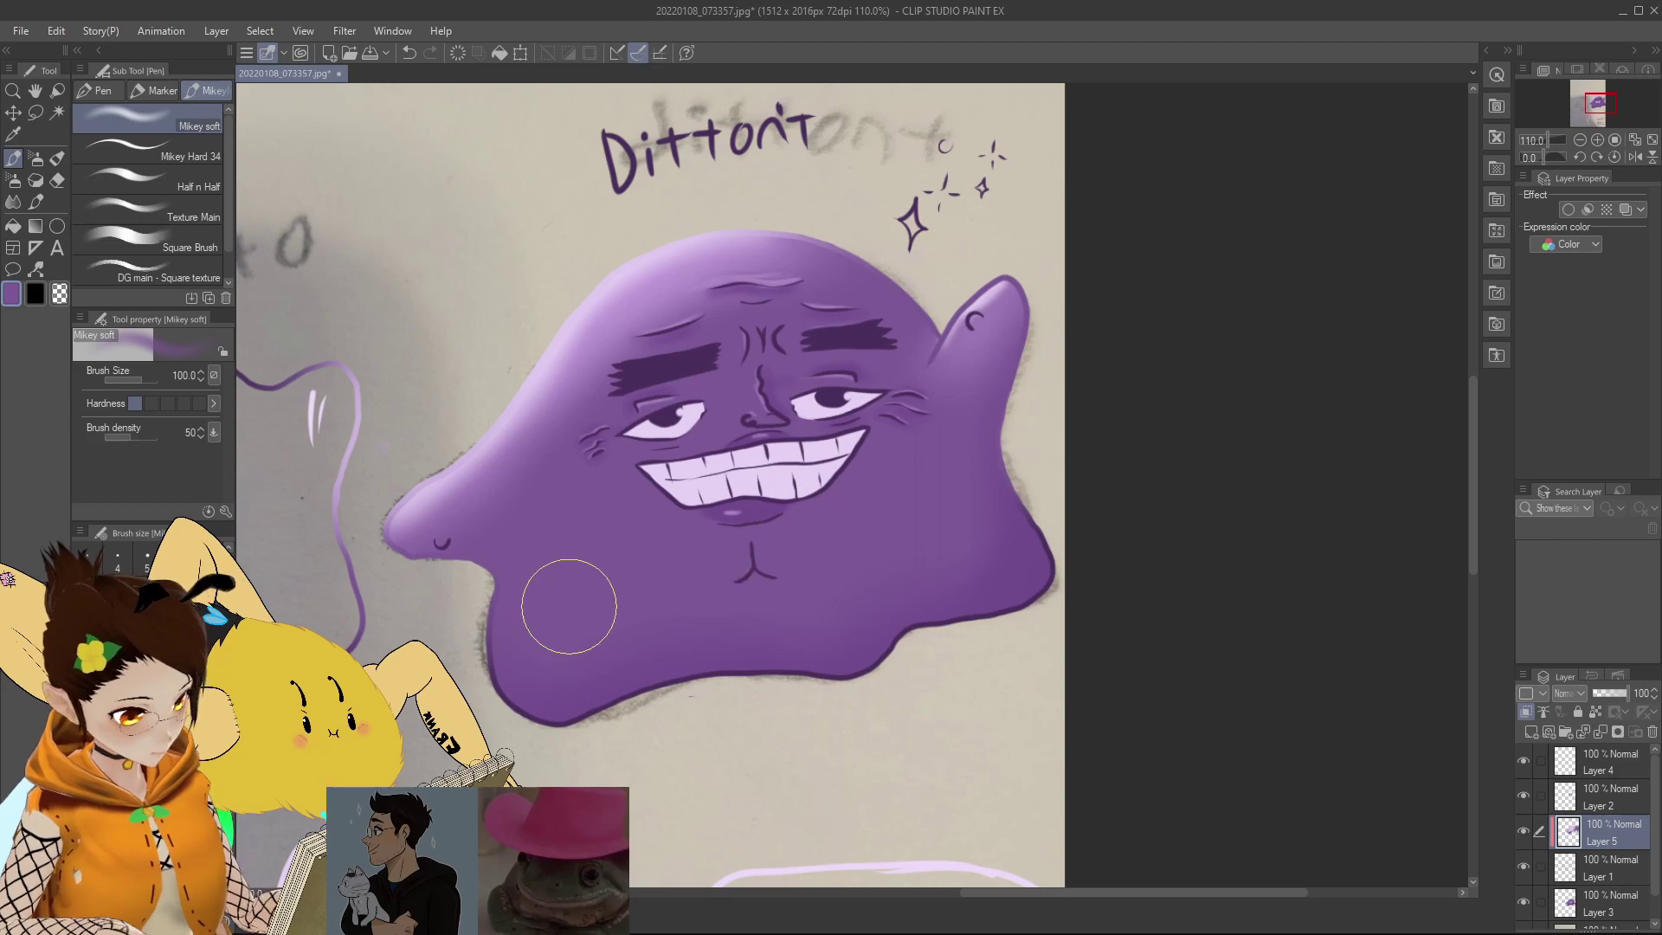
Step: Examine the tinted outline around the whole dittont at close and distant magnifications
{"action": "scroll", "coordinate": [900, 517], "scroll_direction": "down", "scroll_amount": 2}
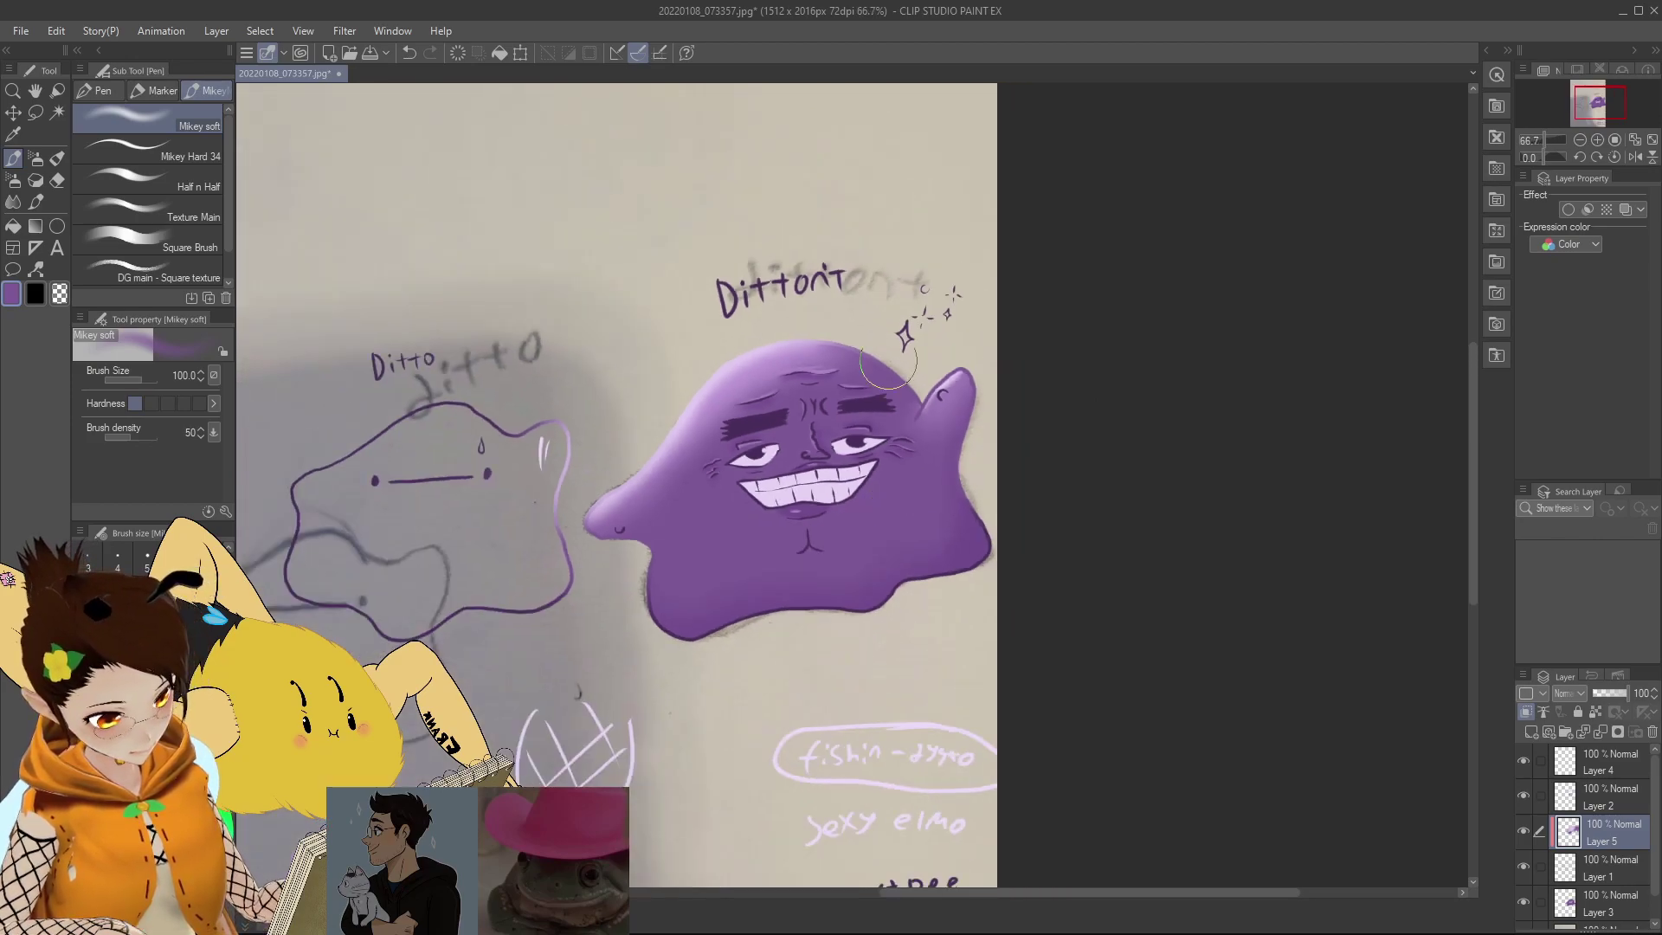
{"action": "scroll", "coordinate": [901, 373], "scroll_direction": "up", "scroll_amount": 1}
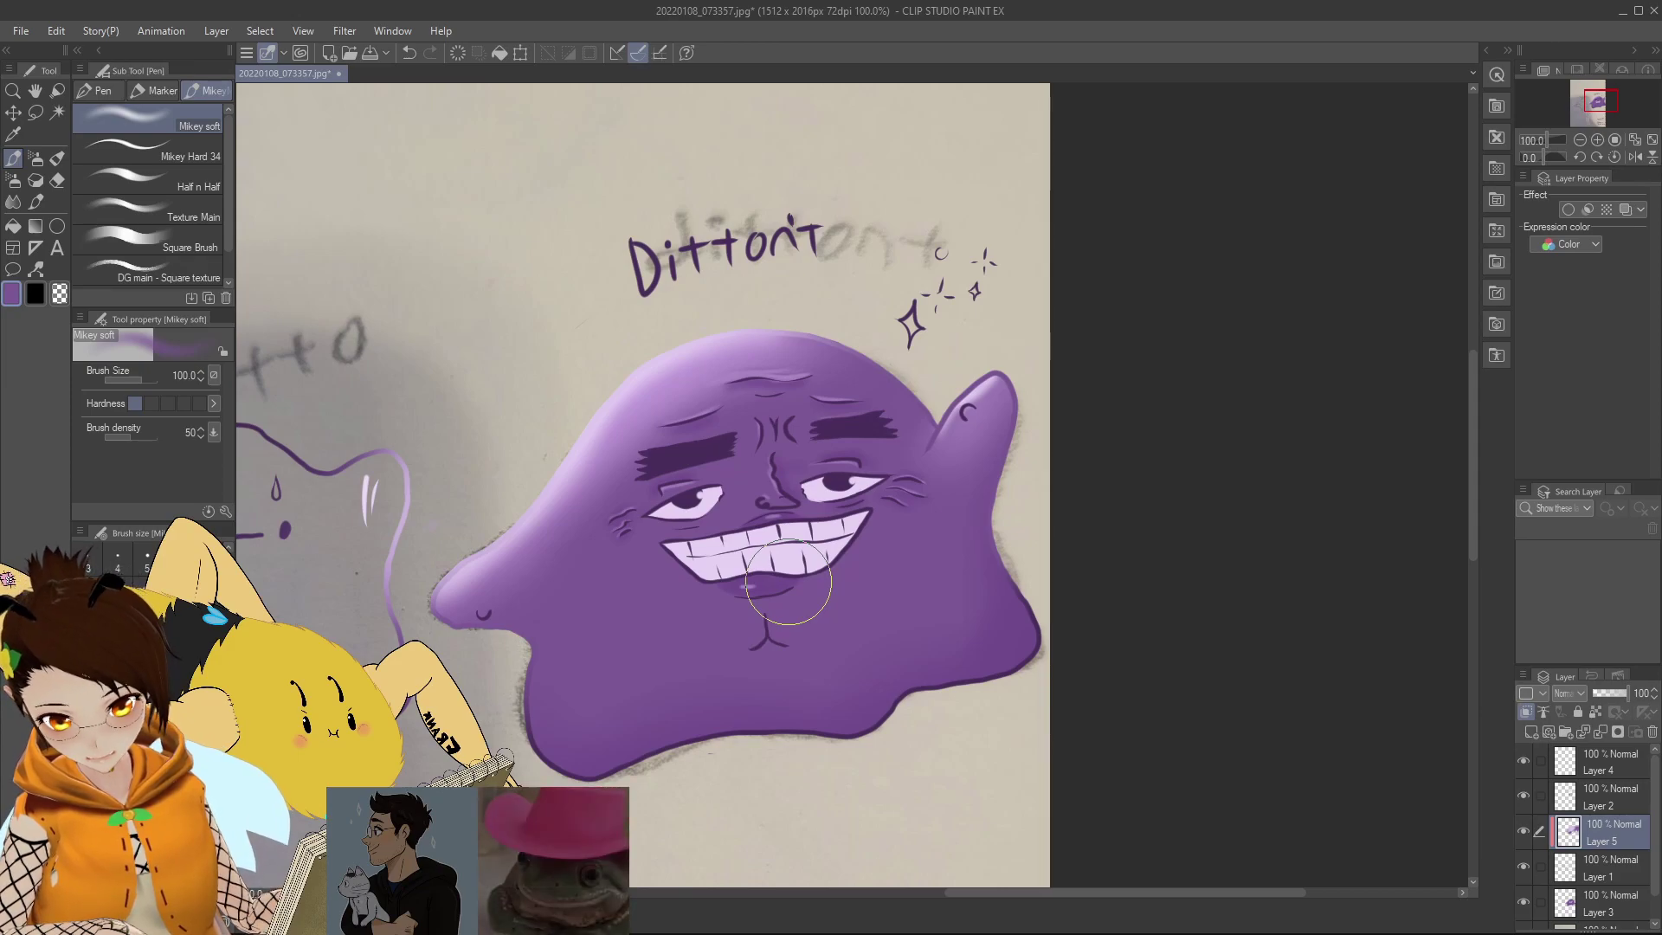
{"action": "scroll", "coordinate": [972, 816], "scroll_direction": "down", "scroll_amount": 3}
{"action": "scroll", "coordinate": [1009, 809], "scroll_direction": "up", "scroll_amount": 2}
{"action": "scroll", "coordinate": [760, 586], "scroll_direction": "down", "scroll_amount": 3}
{"action": "scroll", "coordinate": [767, 575], "scroll_direction": "up", "scroll_amount": 4}
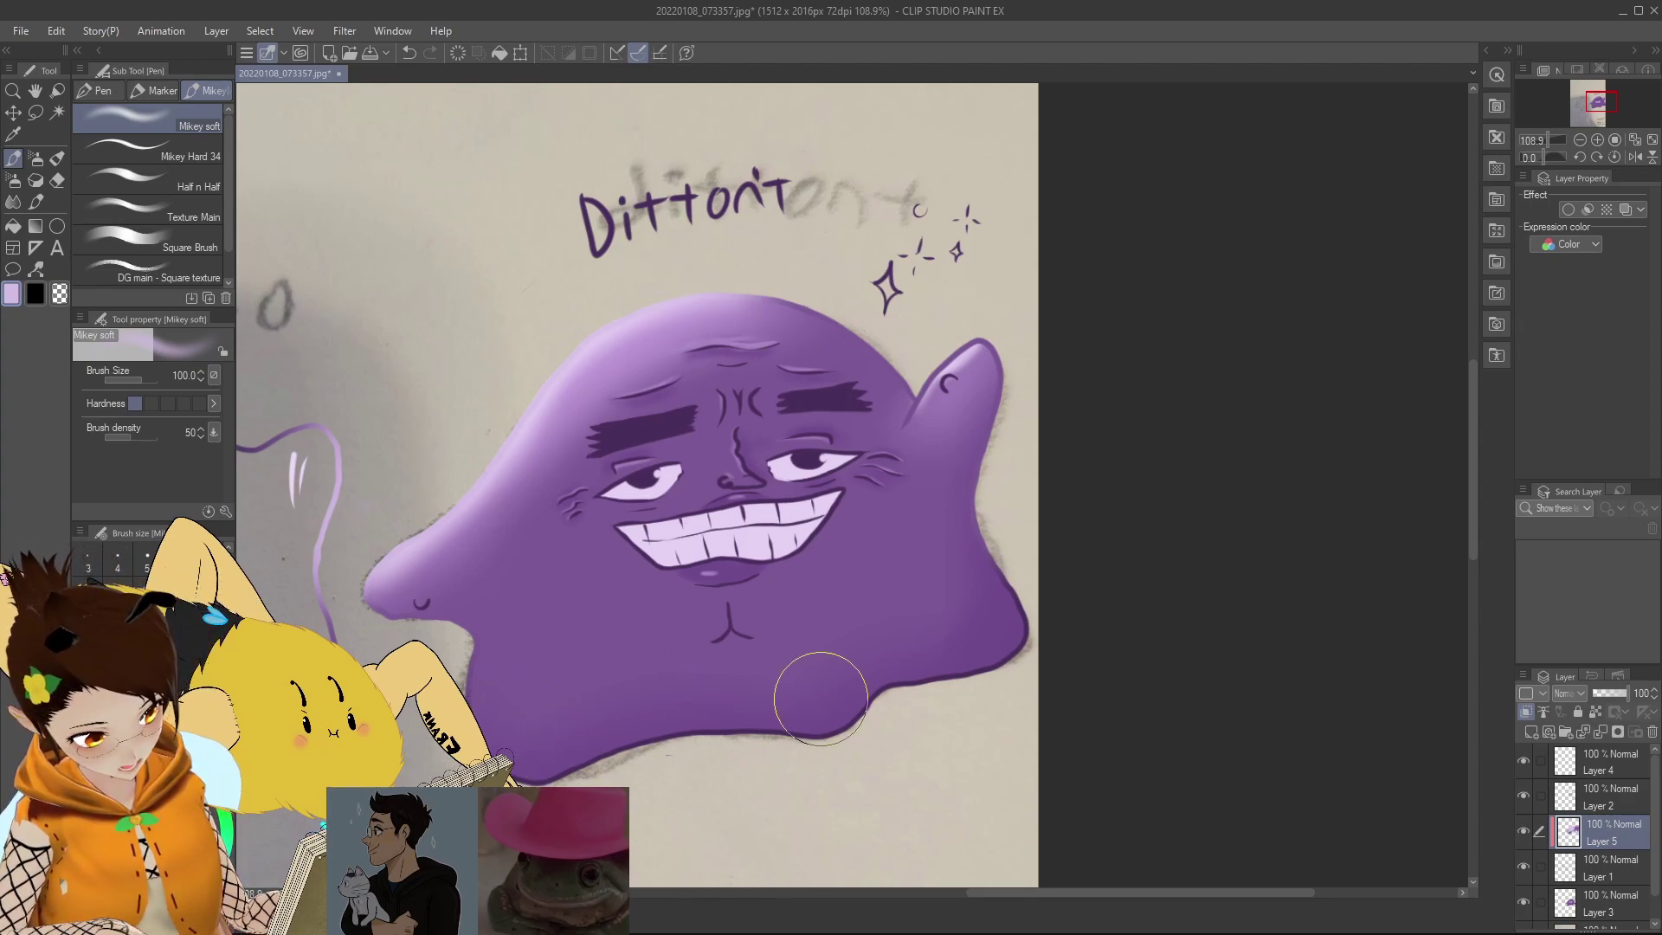
{"action": "scroll", "coordinate": [771, 628], "scroll_direction": "up", "scroll_amount": 1}
{"action": "scroll", "coordinate": [769, 617], "scroll_direction": "down", "scroll_amount": 2}
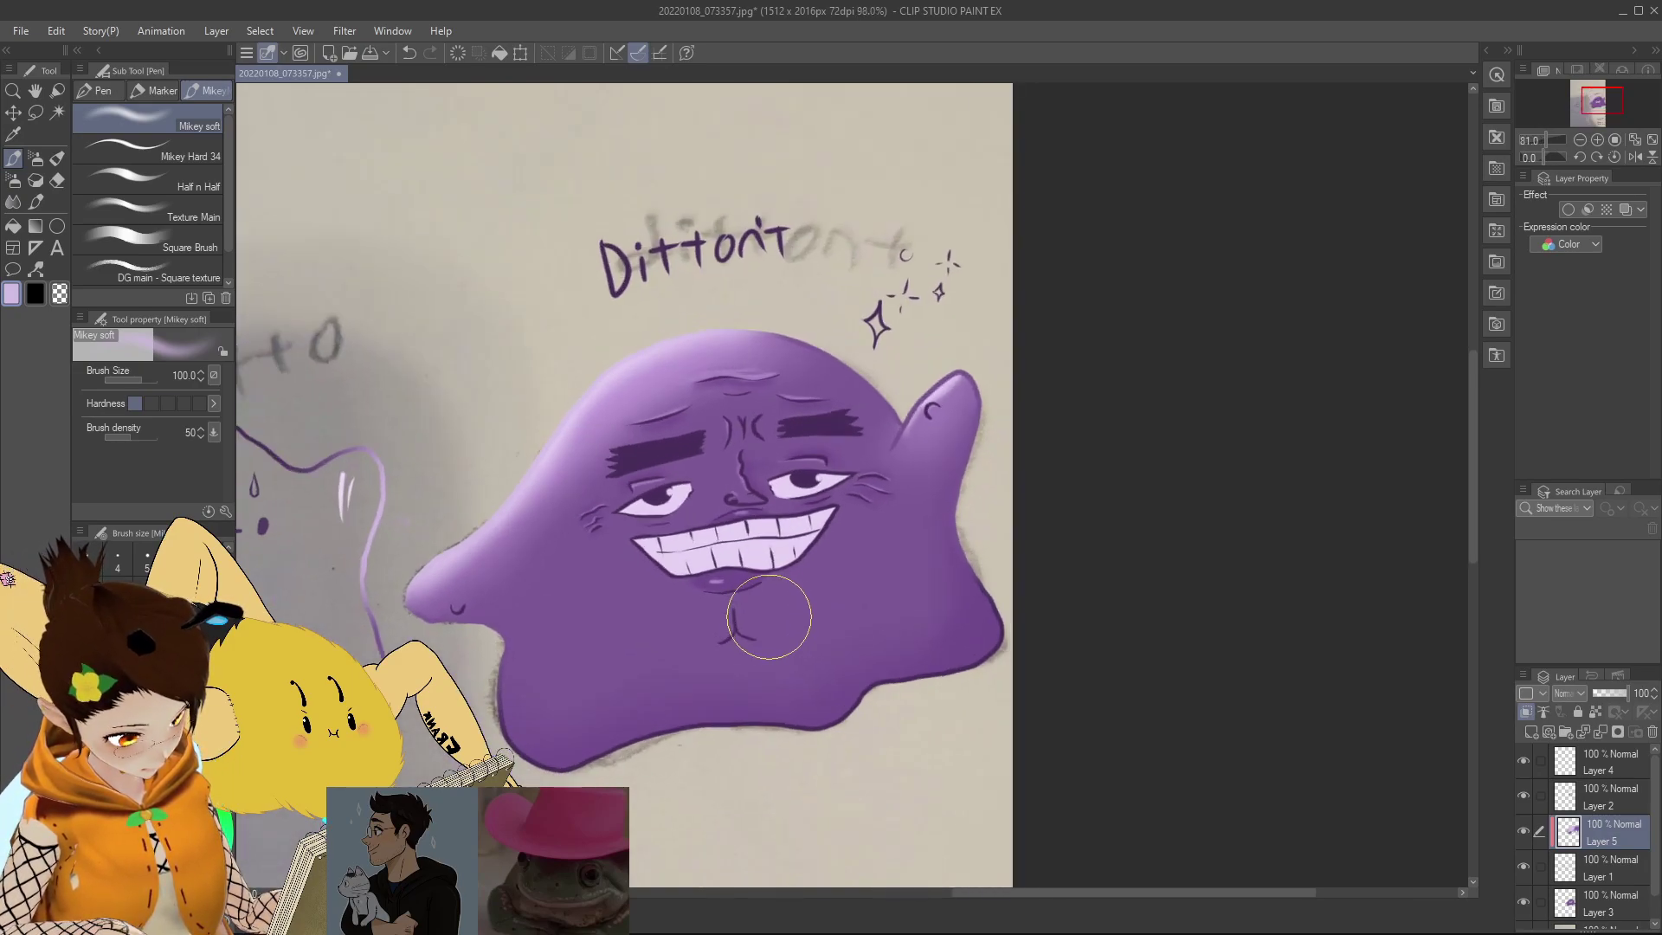
{"action": "scroll", "coordinate": [1609, 872], "scroll_direction": "down", "scroll_amount": 1}
Step: Add a new raster layer directly above the background photo, beneath the dittont's colour layer
{"action": "left_click", "coordinate": [1591, 877]}
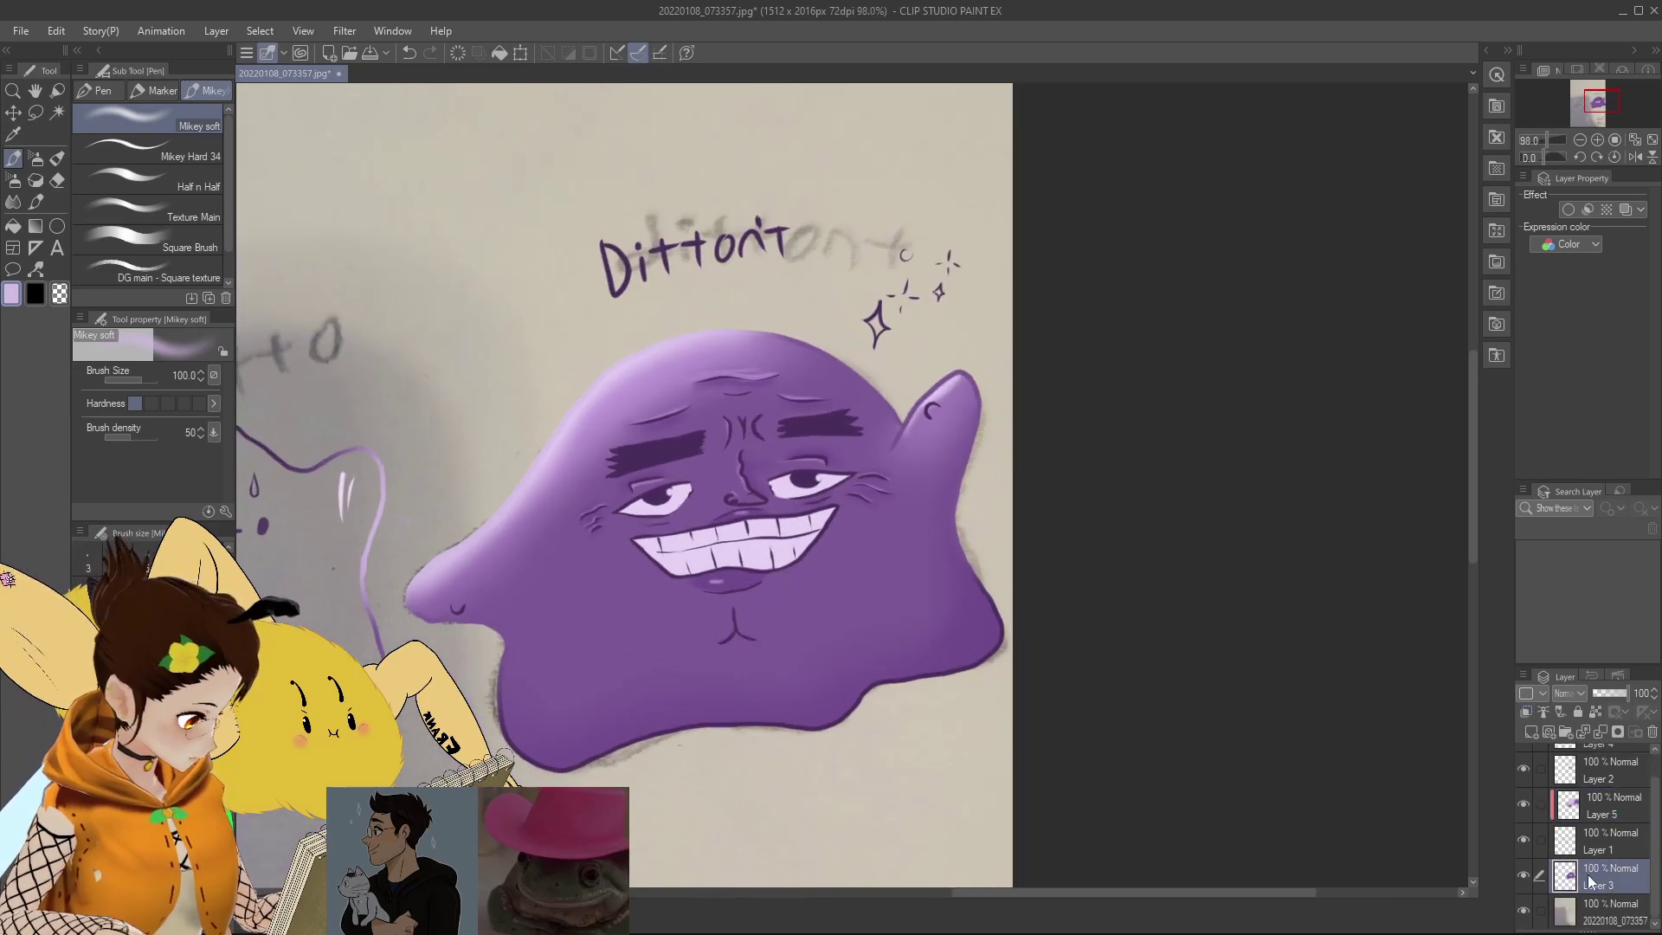
{"action": "left_click", "coordinate": [1597, 904]}
{"action": "left_click", "coordinate": [1530, 732]}
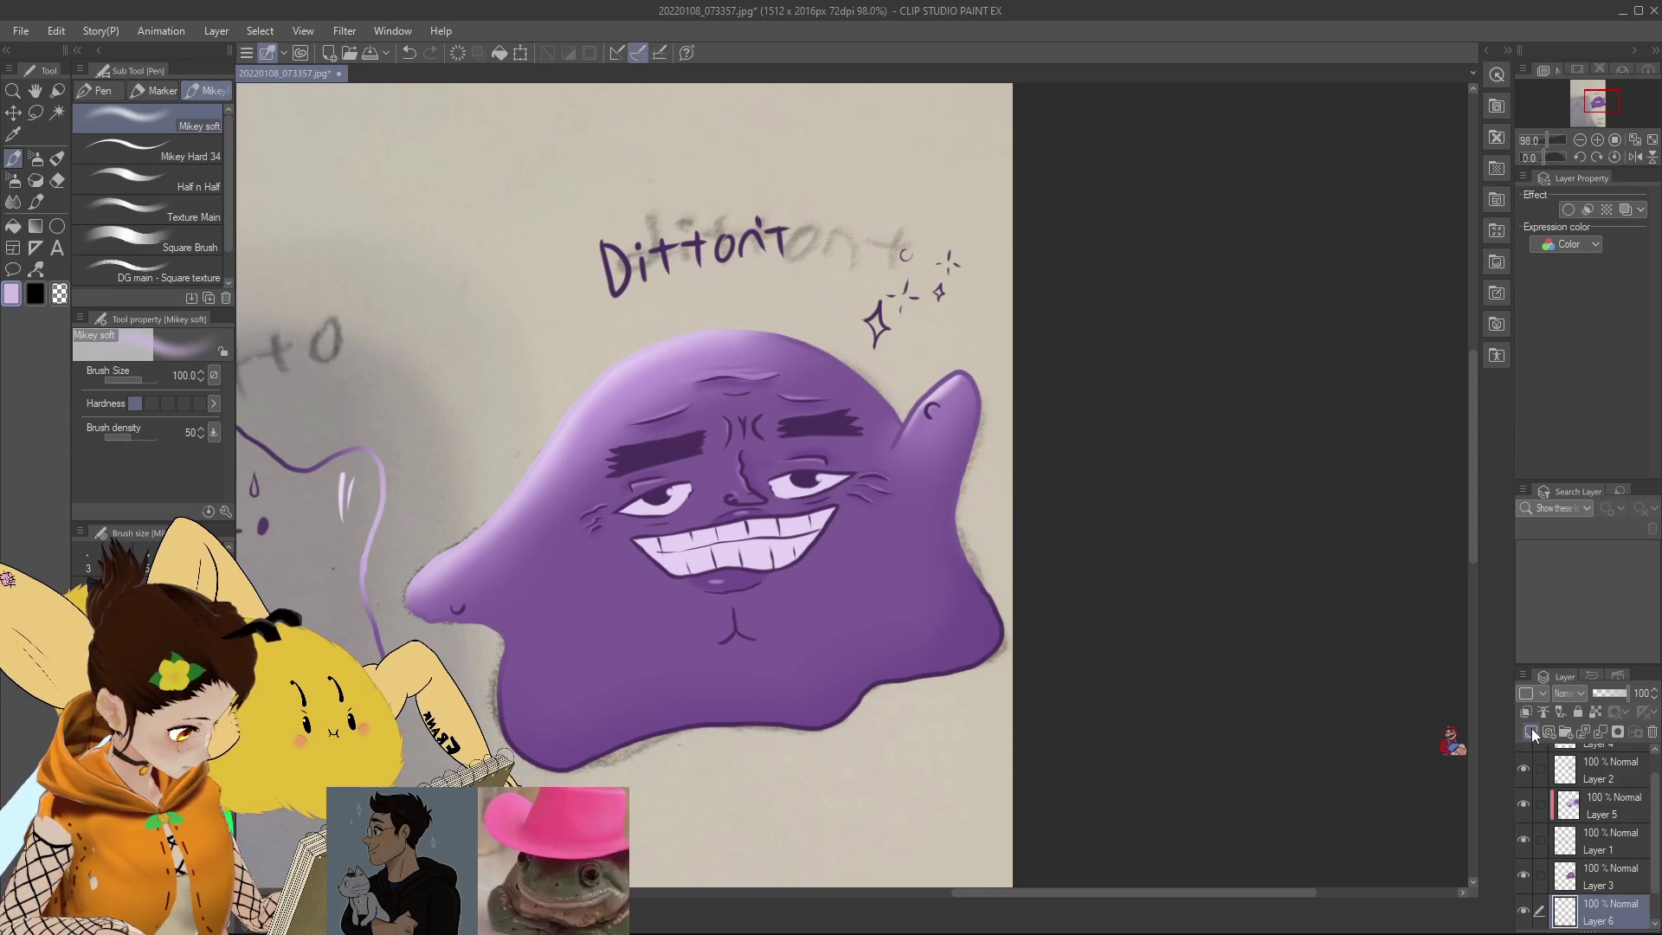
Step: Try to paint a white border by hand along the dittont's right edge with the Mikey Hard 34 brush at size 50
{"action": "left_click", "coordinate": [168, 152]}
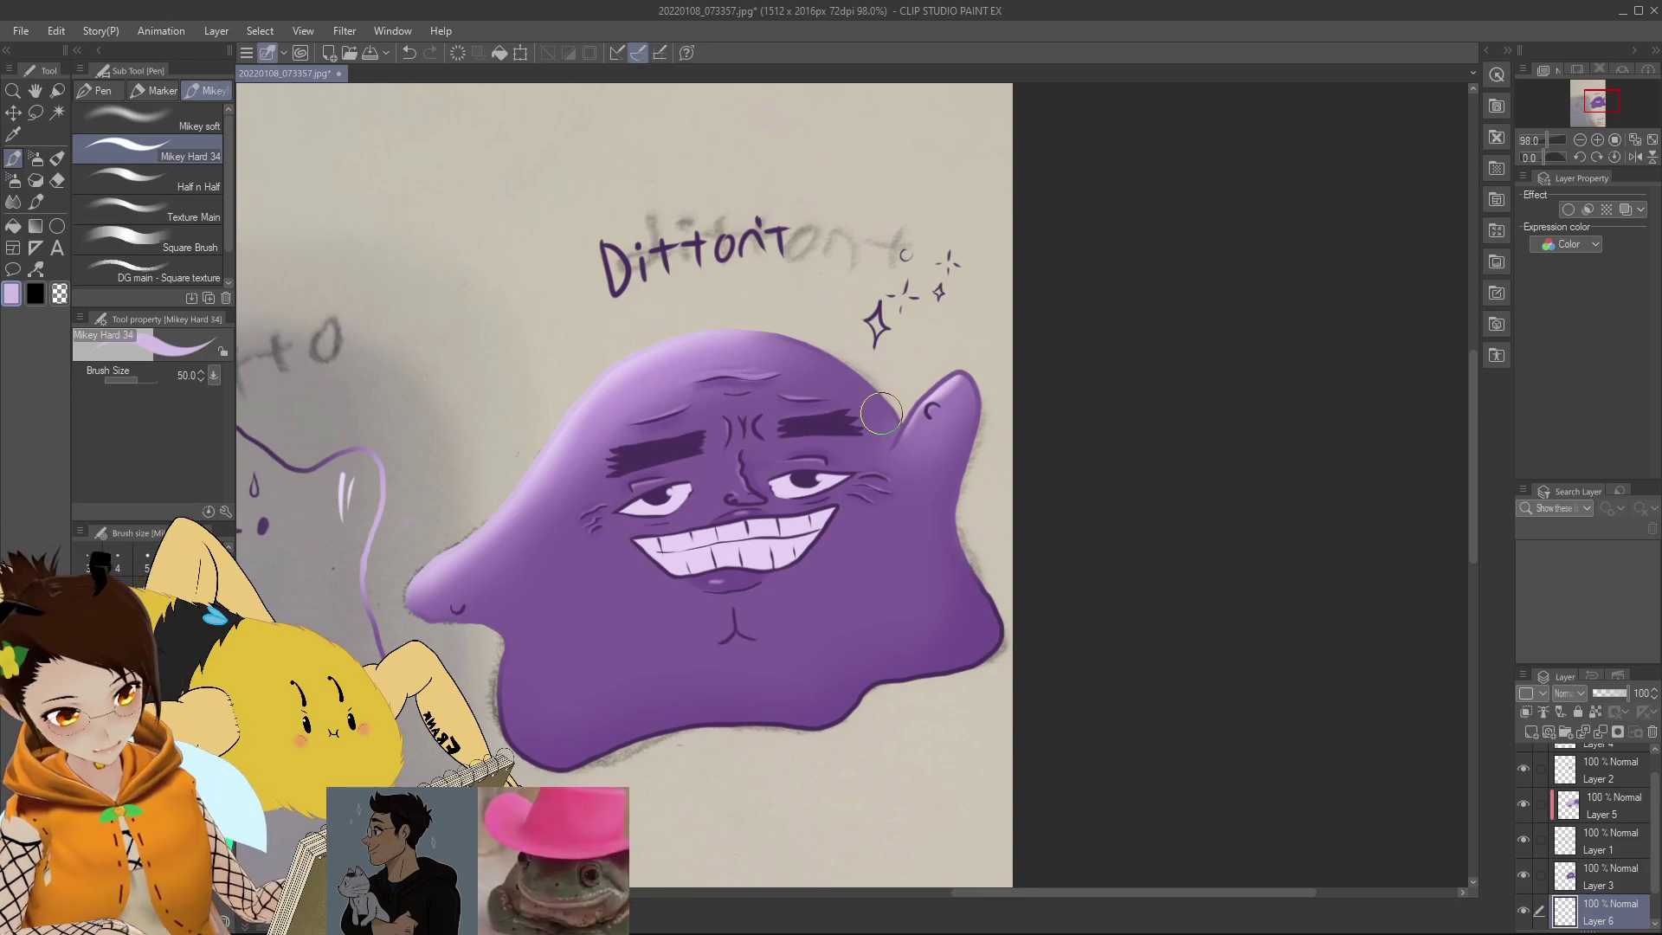
{"action": "left_click_drag", "start_coordinate": [900, 418], "coordinate": [822, 354]}
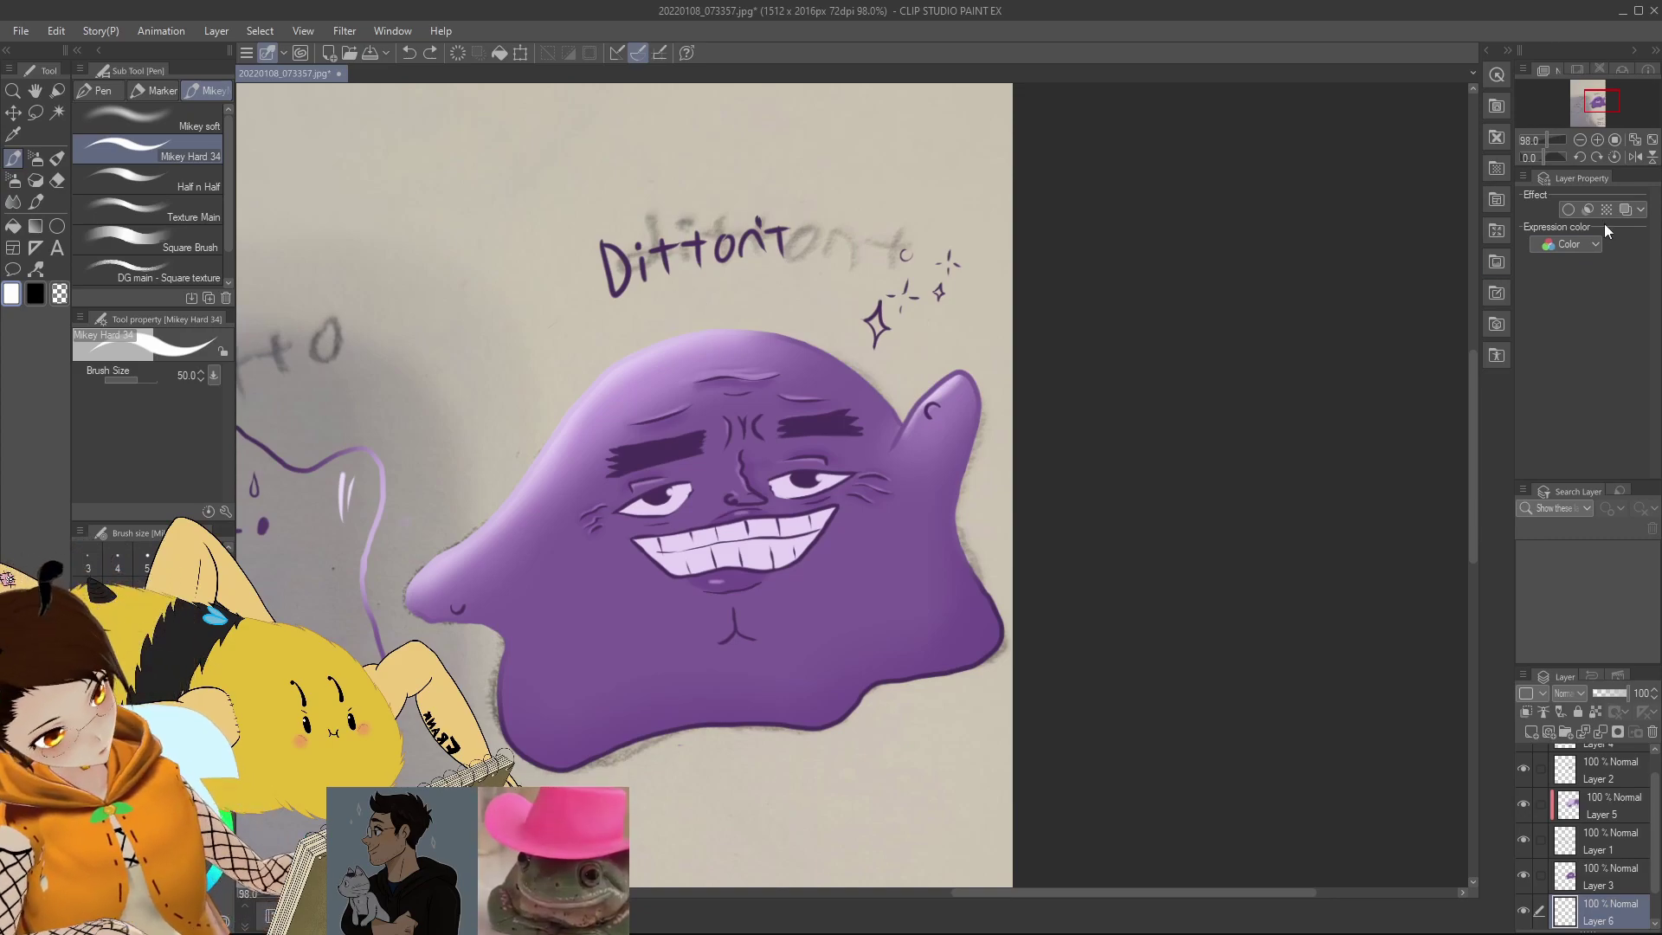
{"action": "left_click_drag", "start_coordinate": [1543, 158], "coordinate": [1529, 158]}
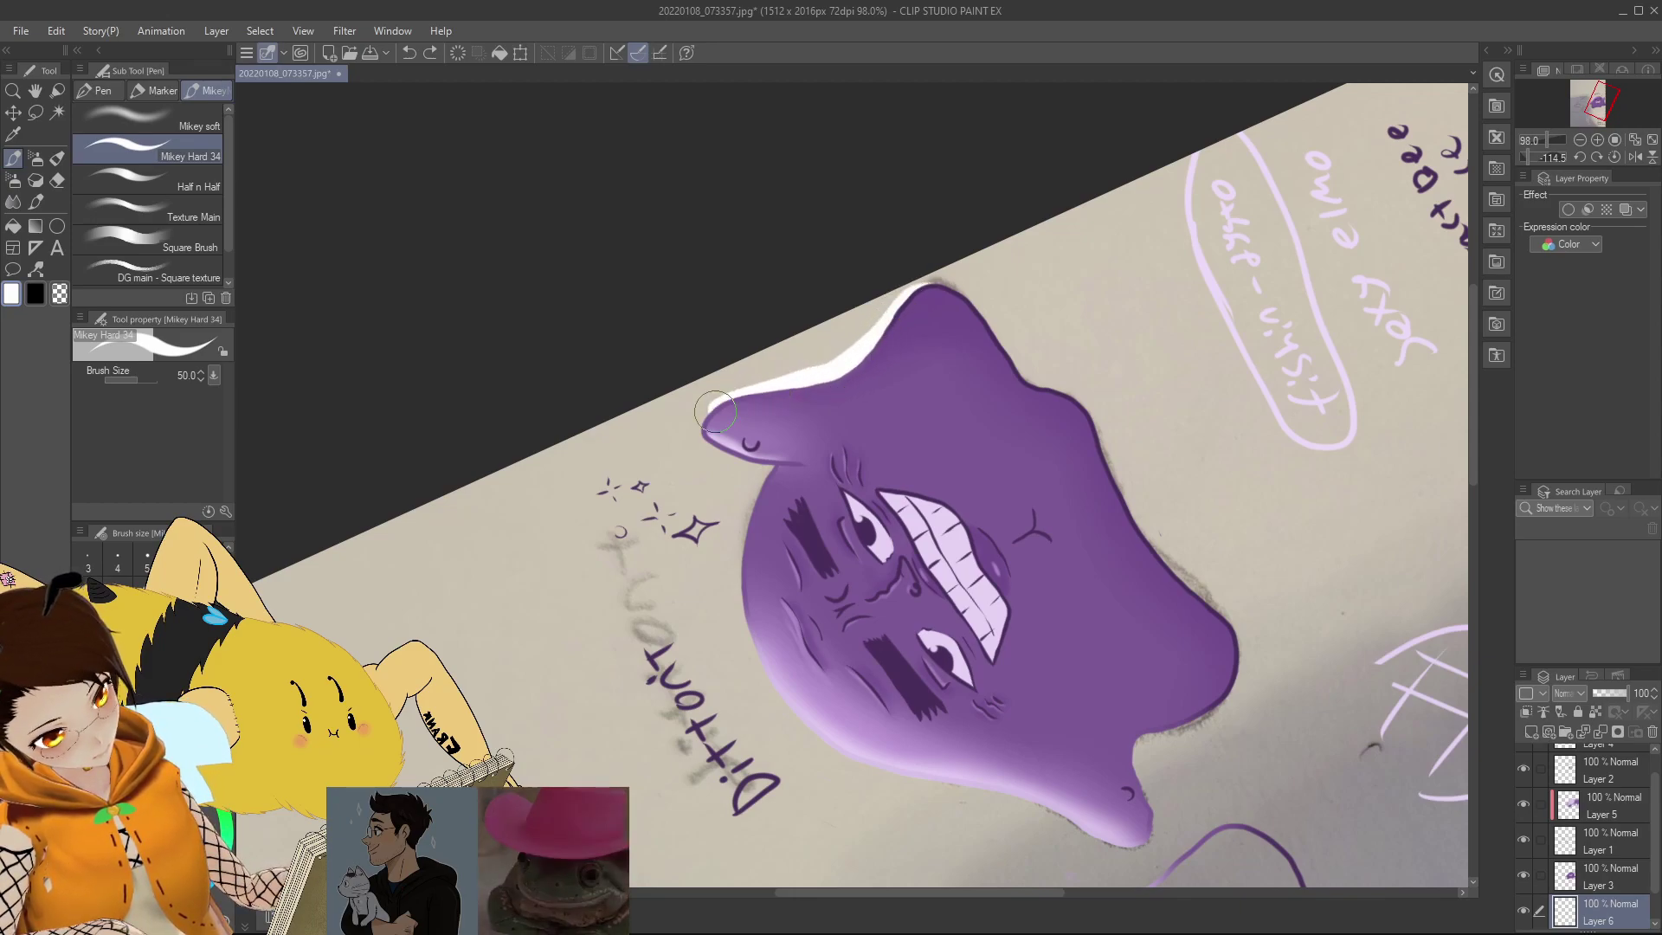
{"action": "key", "text": "ctrl+z"}
{"action": "left_click_drag", "start_coordinate": [1534, 153], "coordinate": [1565, 140]}
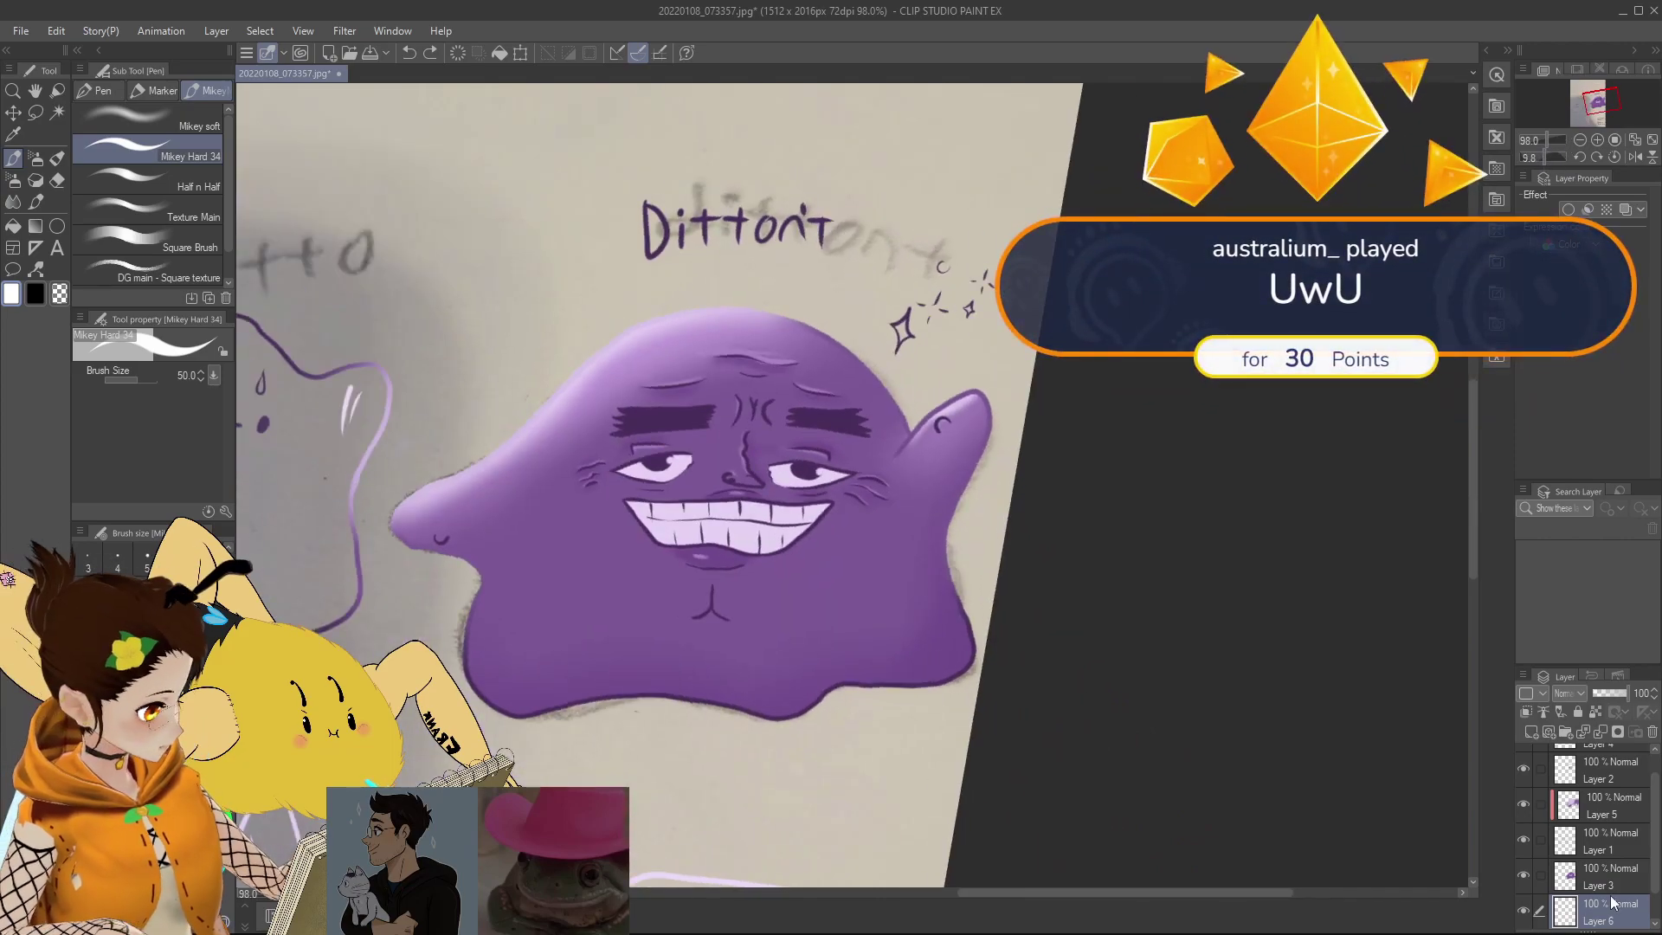
Step: Duplicate the line-art layer Layer 1 and give the copy a white border effect with an edge thickness of 7.2
{"action": "left_click", "coordinate": [1608, 841]}
{"action": "left_click", "coordinate": [1597, 844]}
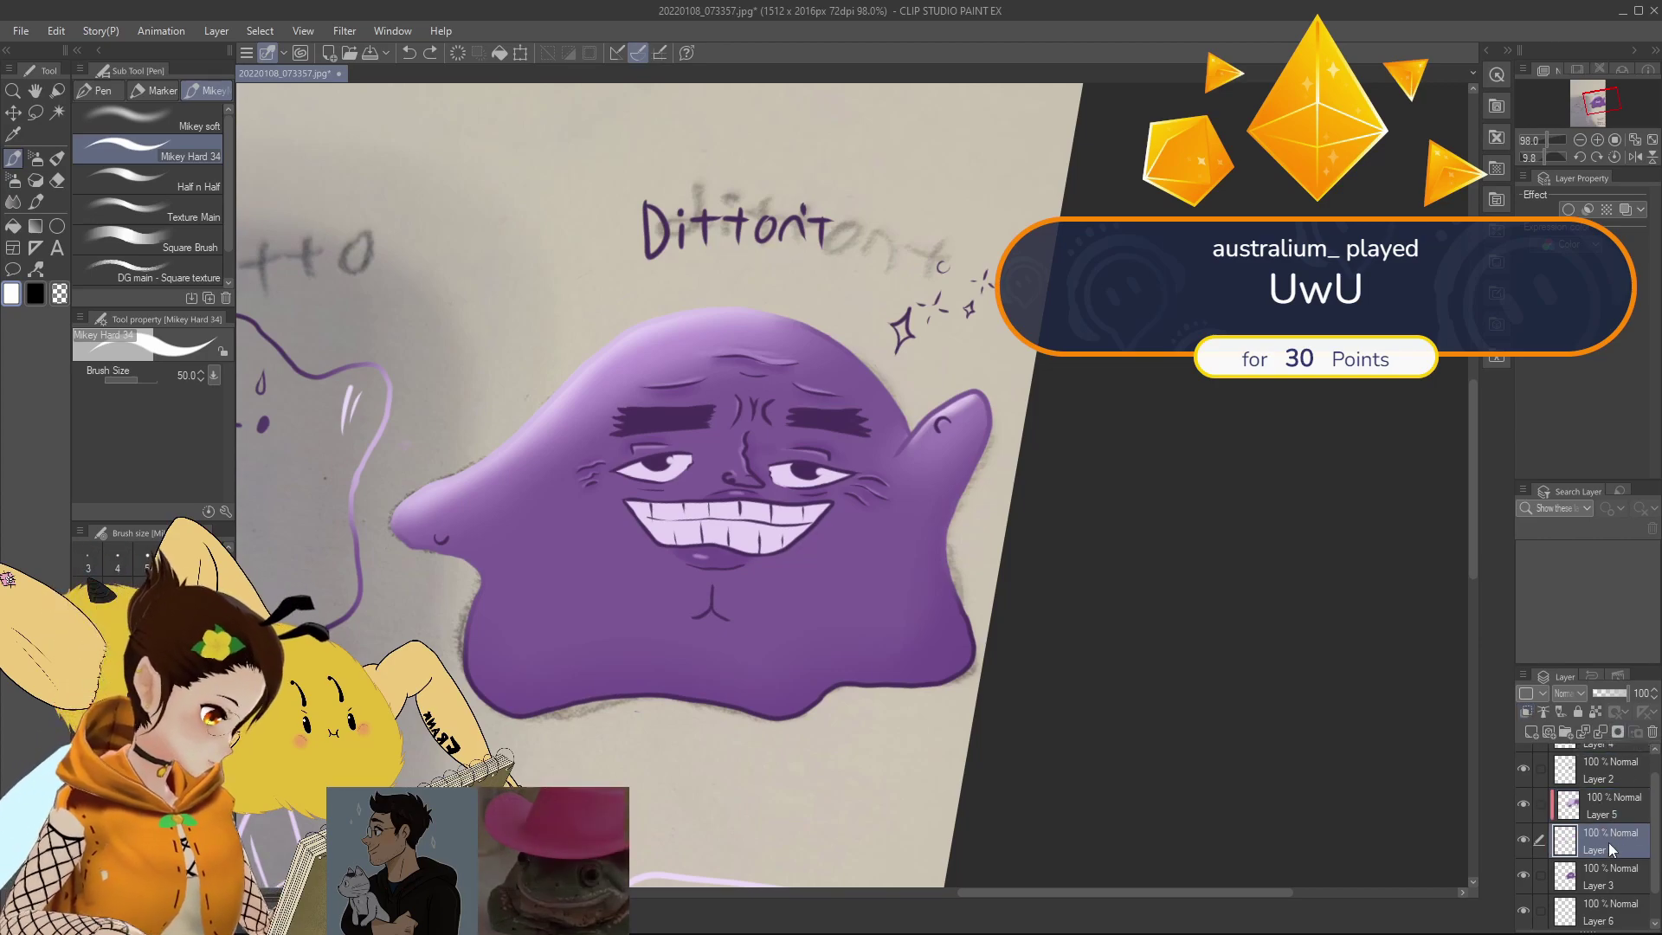
{"action": "right_click", "coordinate": [1608, 851]}
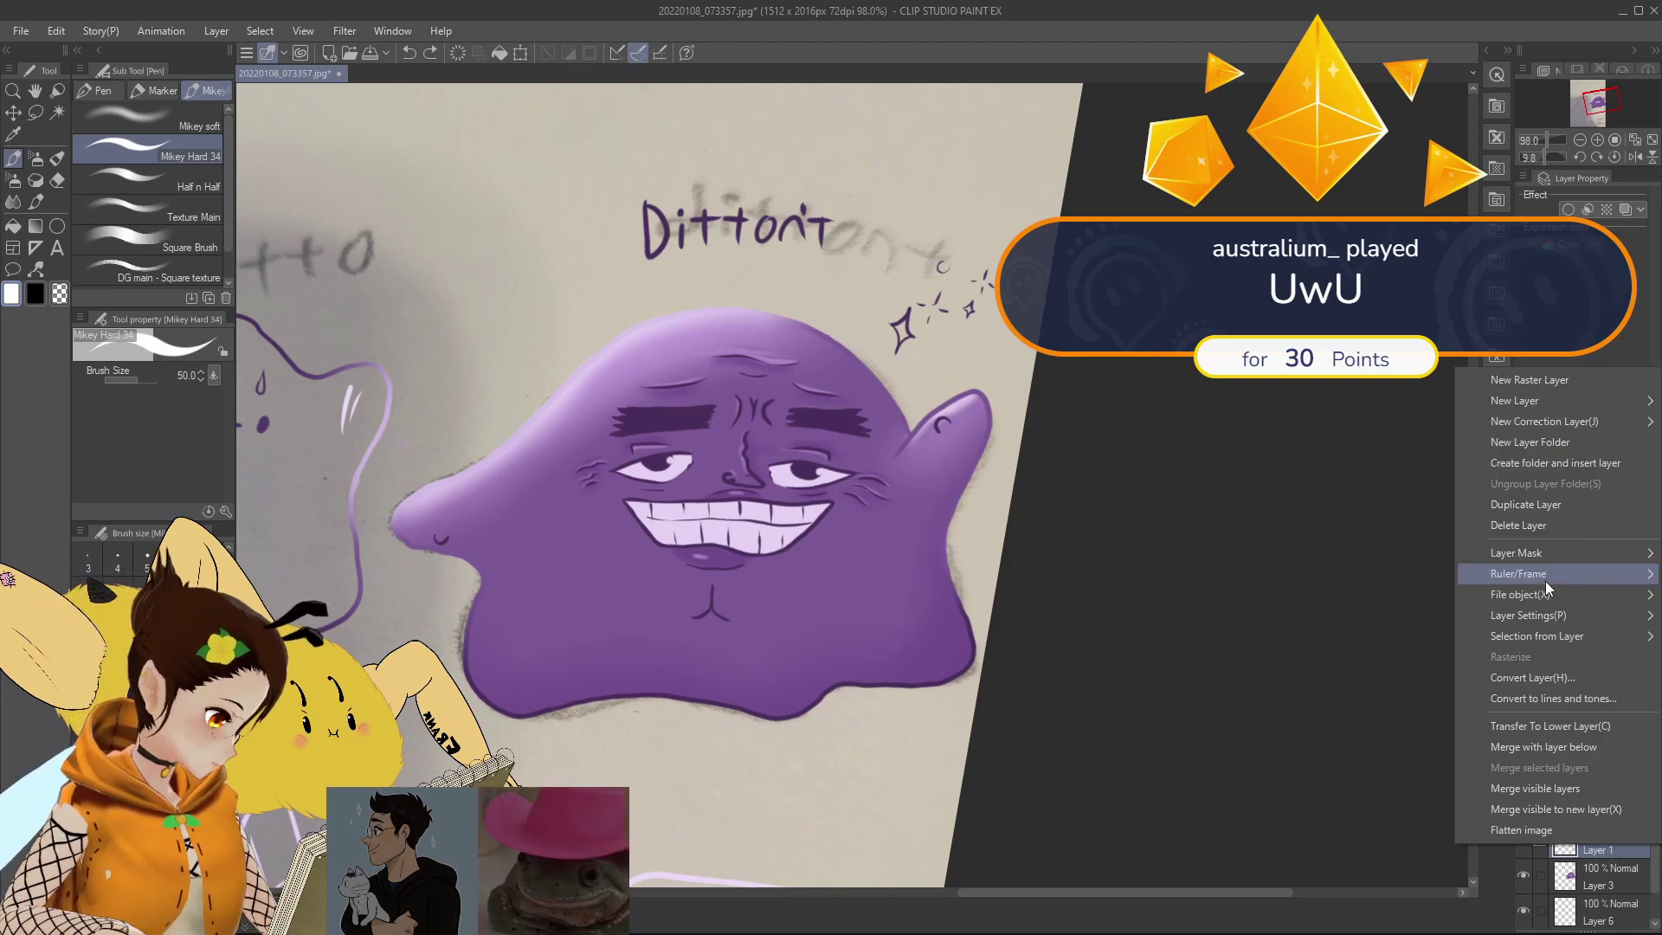
{"action": "left_click", "coordinate": [1541, 505]}
{"action": "left_click", "coordinate": [1567, 210]}
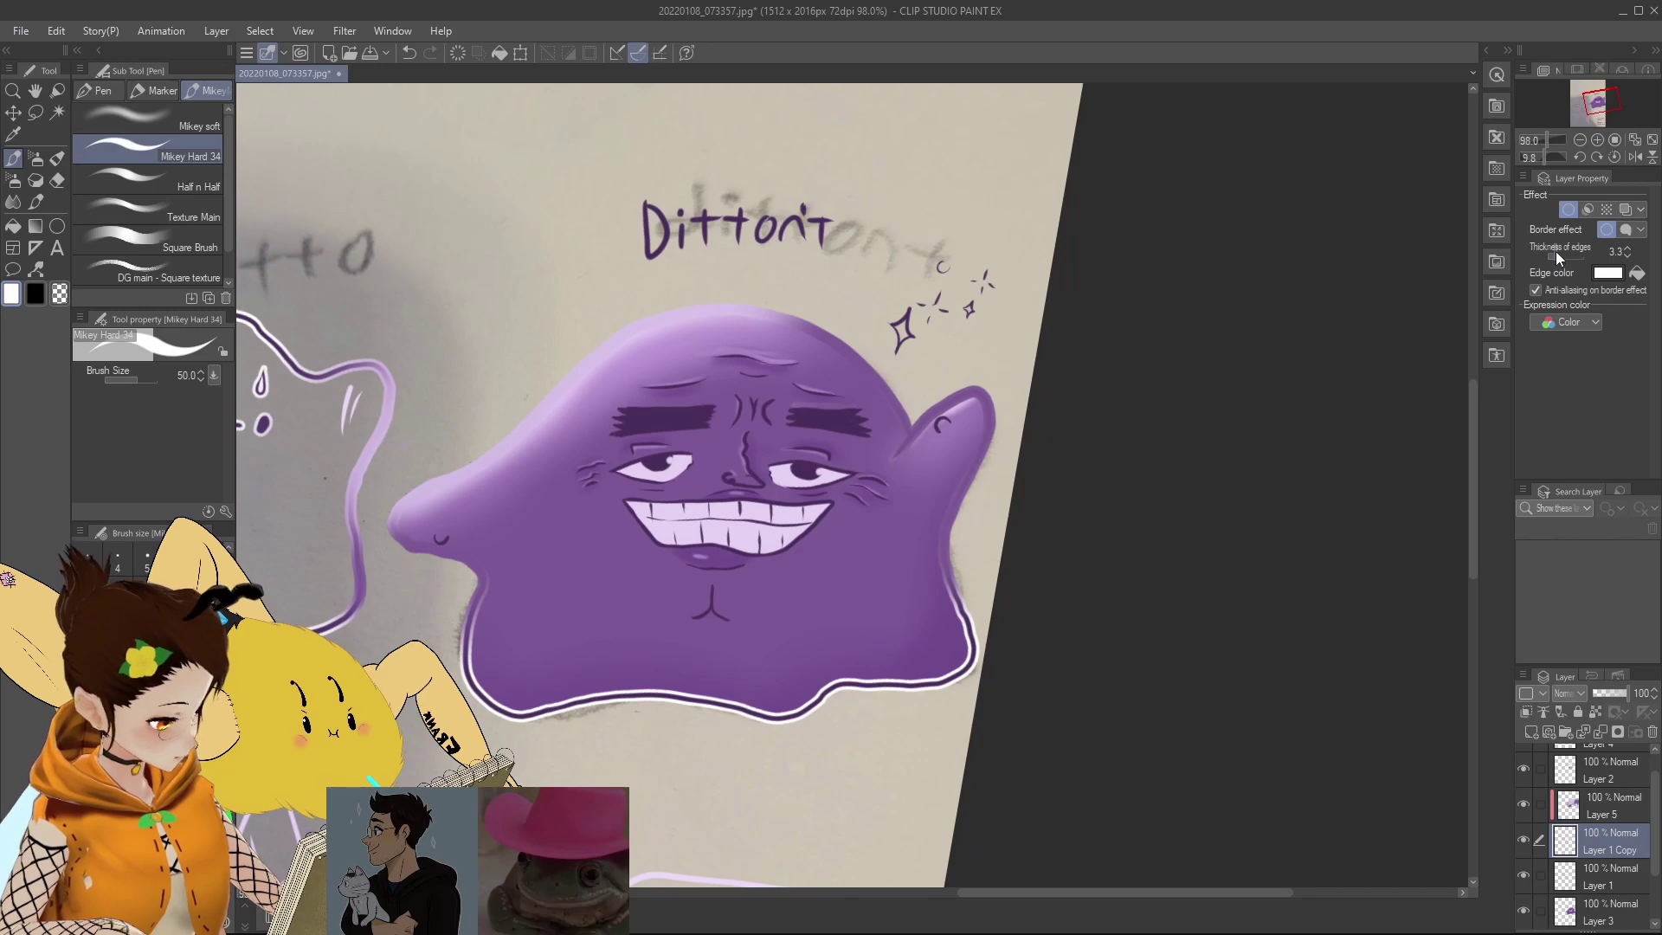
{"action": "left_click_drag", "start_coordinate": [1556, 248], "coordinate": [1560, 251]}
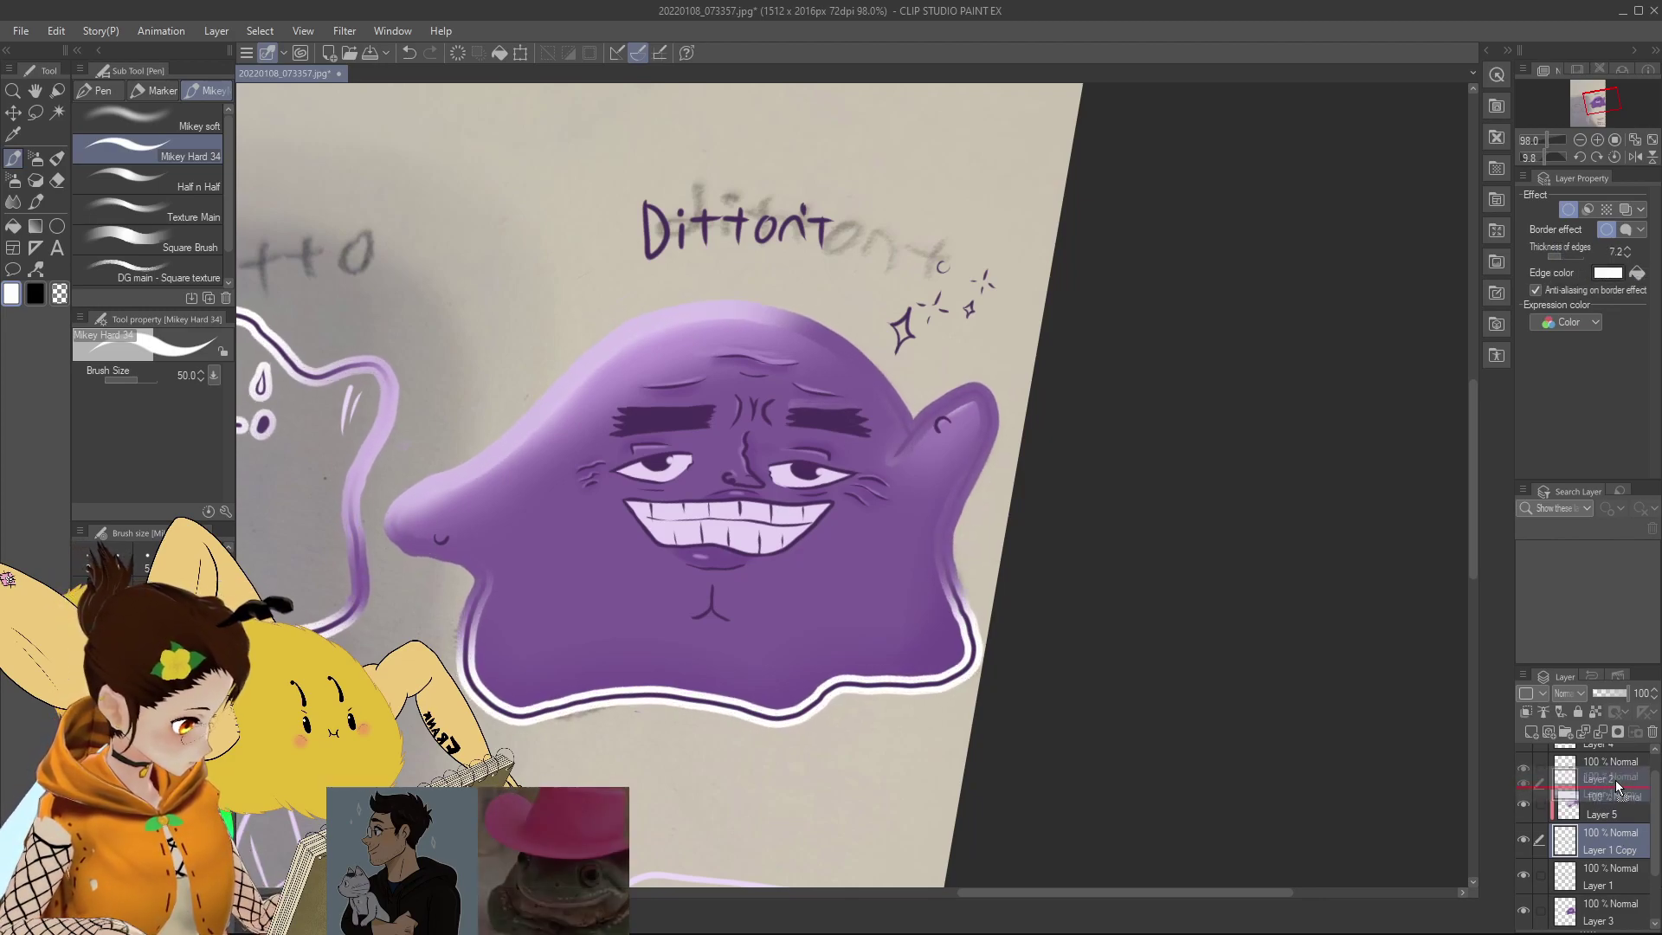
Step: Try placing the white-bordered line-art copy above the clipped tint layer, Layer 5, and check the border around the dittont
{"action": "left_click_drag", "start_coordinate": [1615, 781], "coordinate": [1615, 782]}
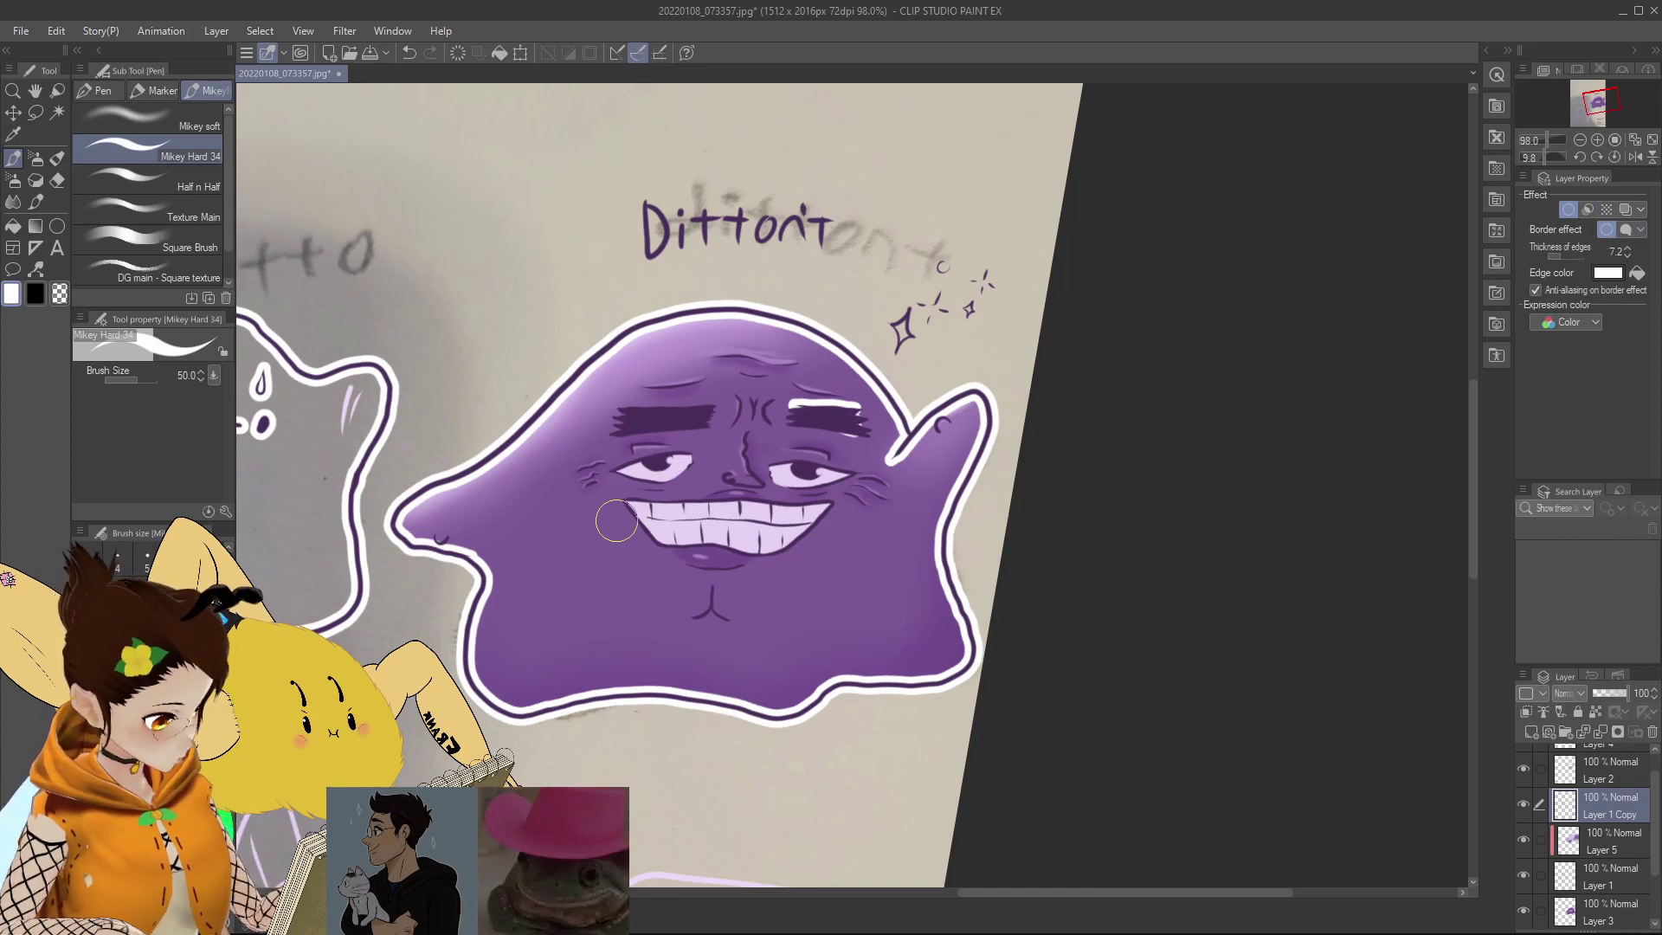
{"action": "scroll", "coordinate": [616, 521], "scroll_direction": "up", "scroll_amount": 5}
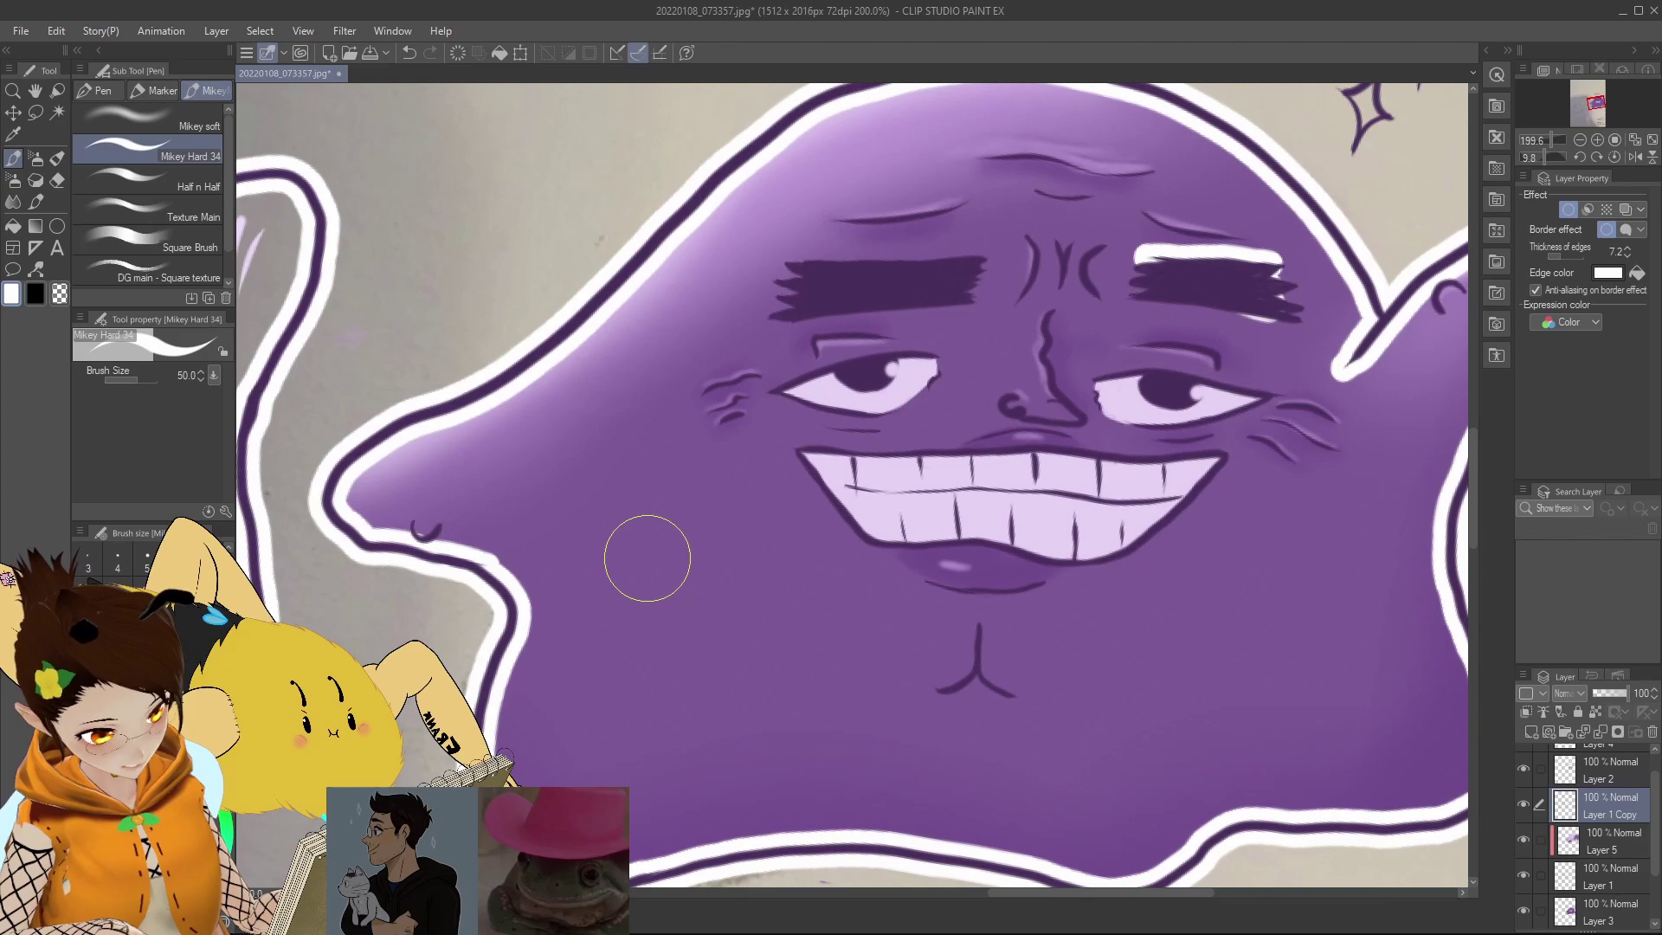
{"action": "scroll", "coordinate": [647, 558], "scroll_direction": "down", "scroll_amount": 1}
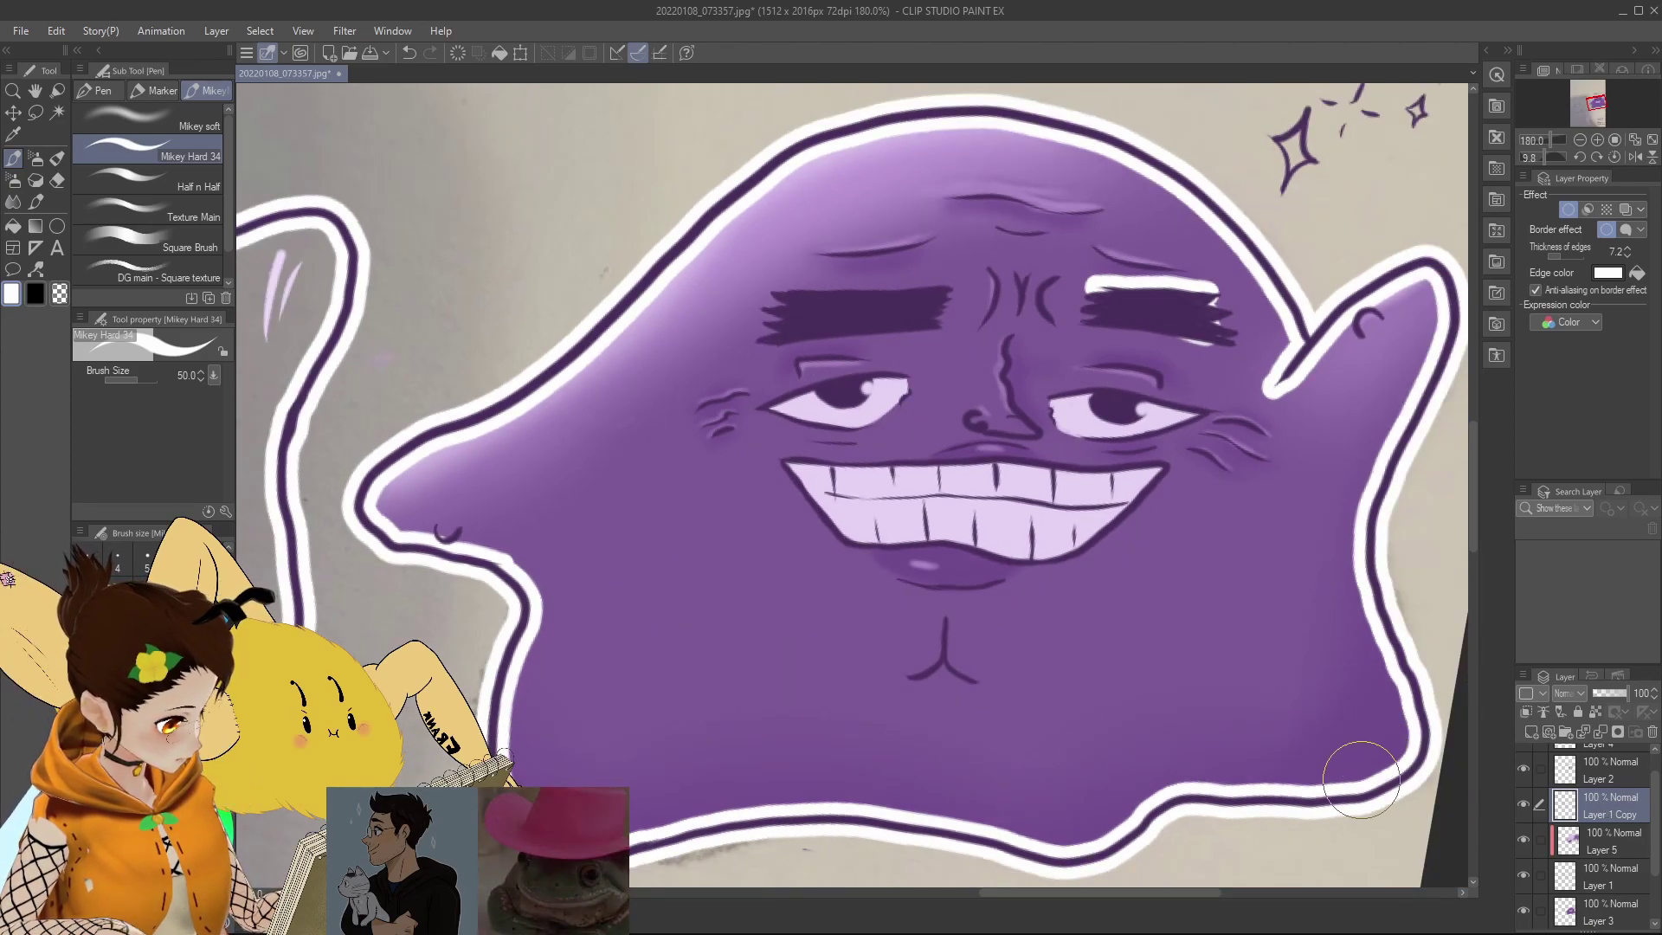
{"action": "key", "text": "e"}
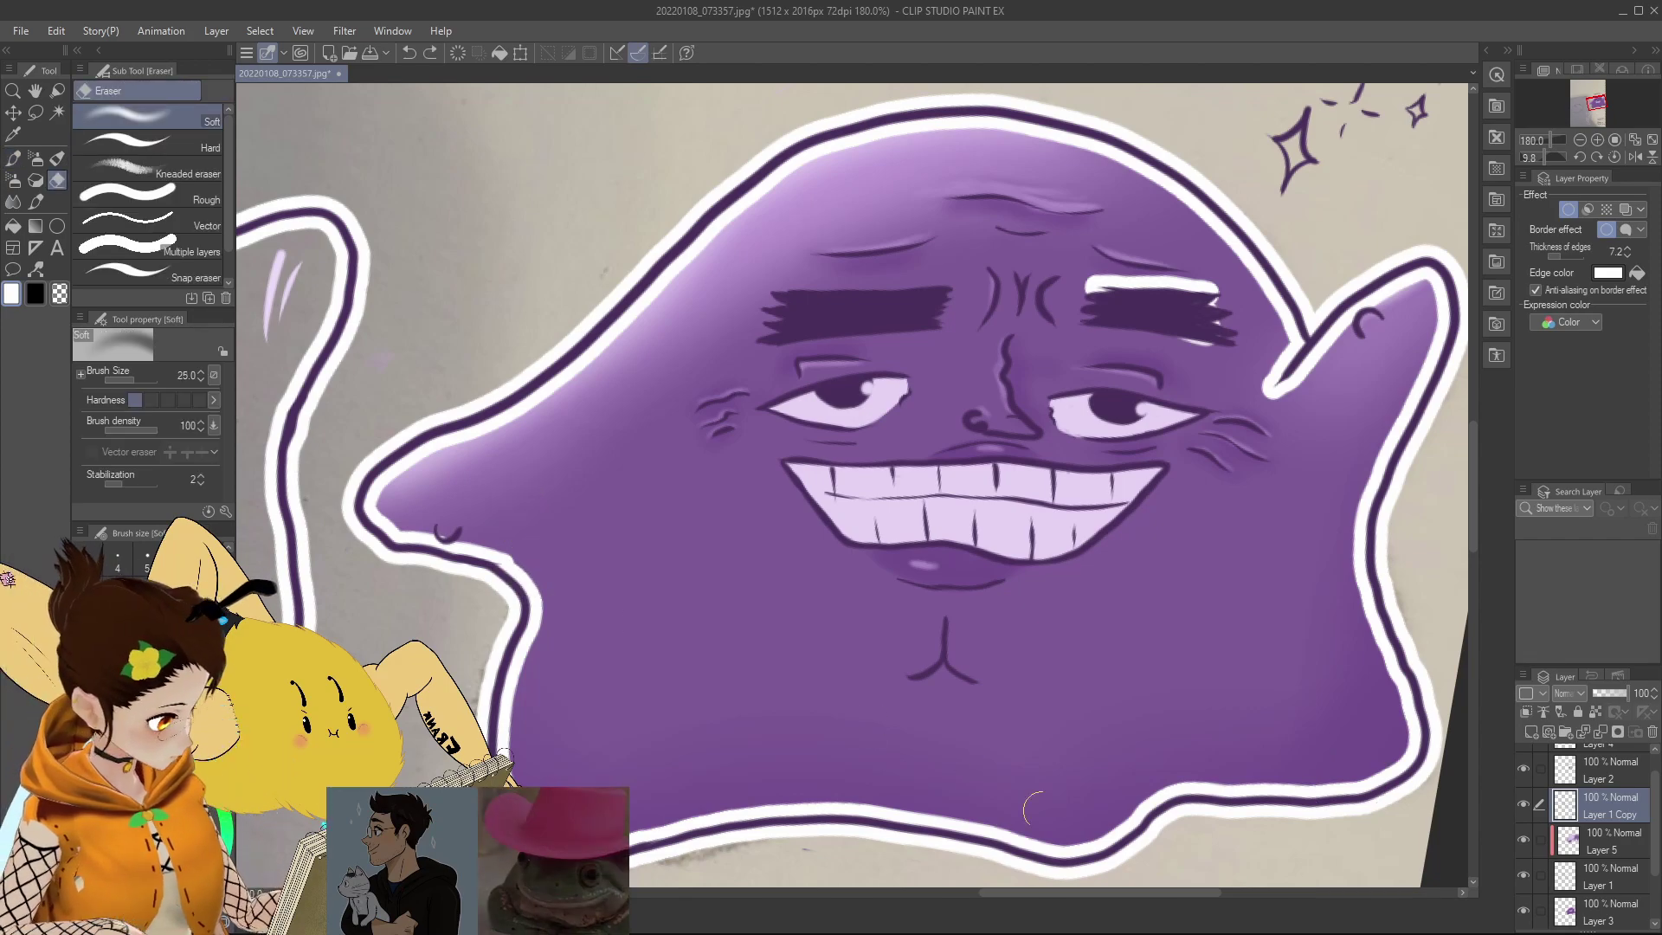
{"action": "left_click", "coordinate": [1524, 803]}
{"action": "left_click", "coordinate": [1525, 803]}
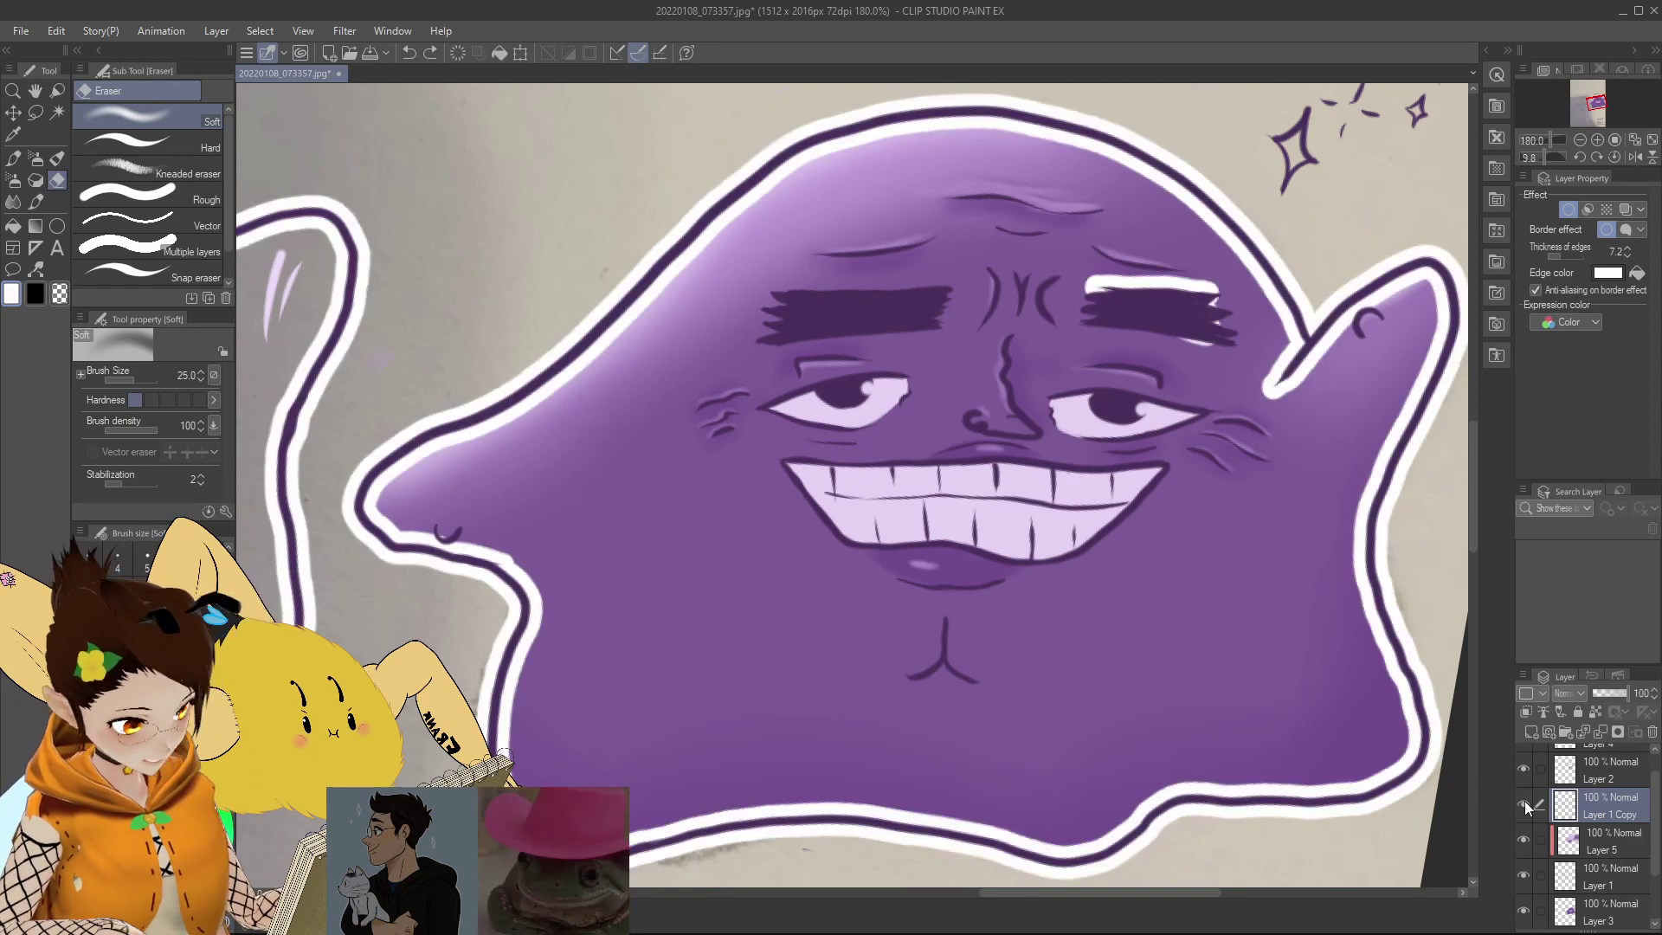
{"action": "scroll", "coordinate": [1186, 668], "scroll_direction": "down", "scroll_amount": 3}
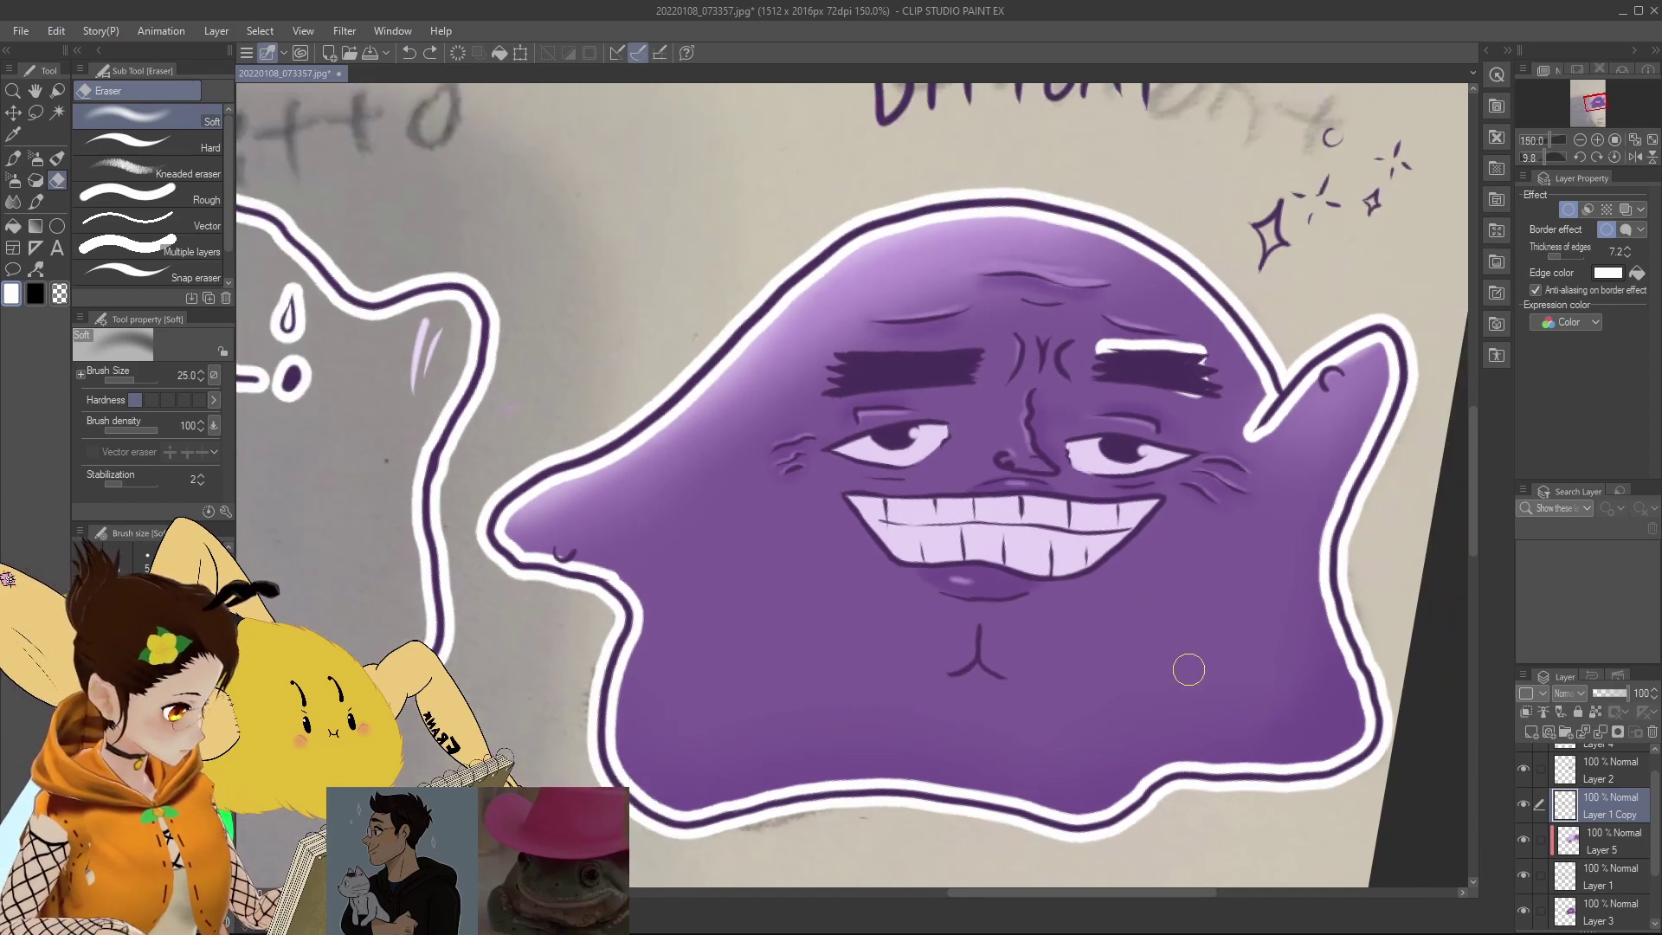
Step: Place the white-bordered line-art copy beneath the colour layer, Layer 3, and check the border around the whole dittont
{"action": "left_click_drag", "start_coordinate": [1617, 836], "coordinate": [1622, 879]}
{"action": "scroll", "coordinate": [1062, 607], "scroll_direction": "down", "scroll_amount": 2}
{"action": "scroll", "coordinate": [1150, 613], "scroll_direction": "up", "scroll_amount": 3}
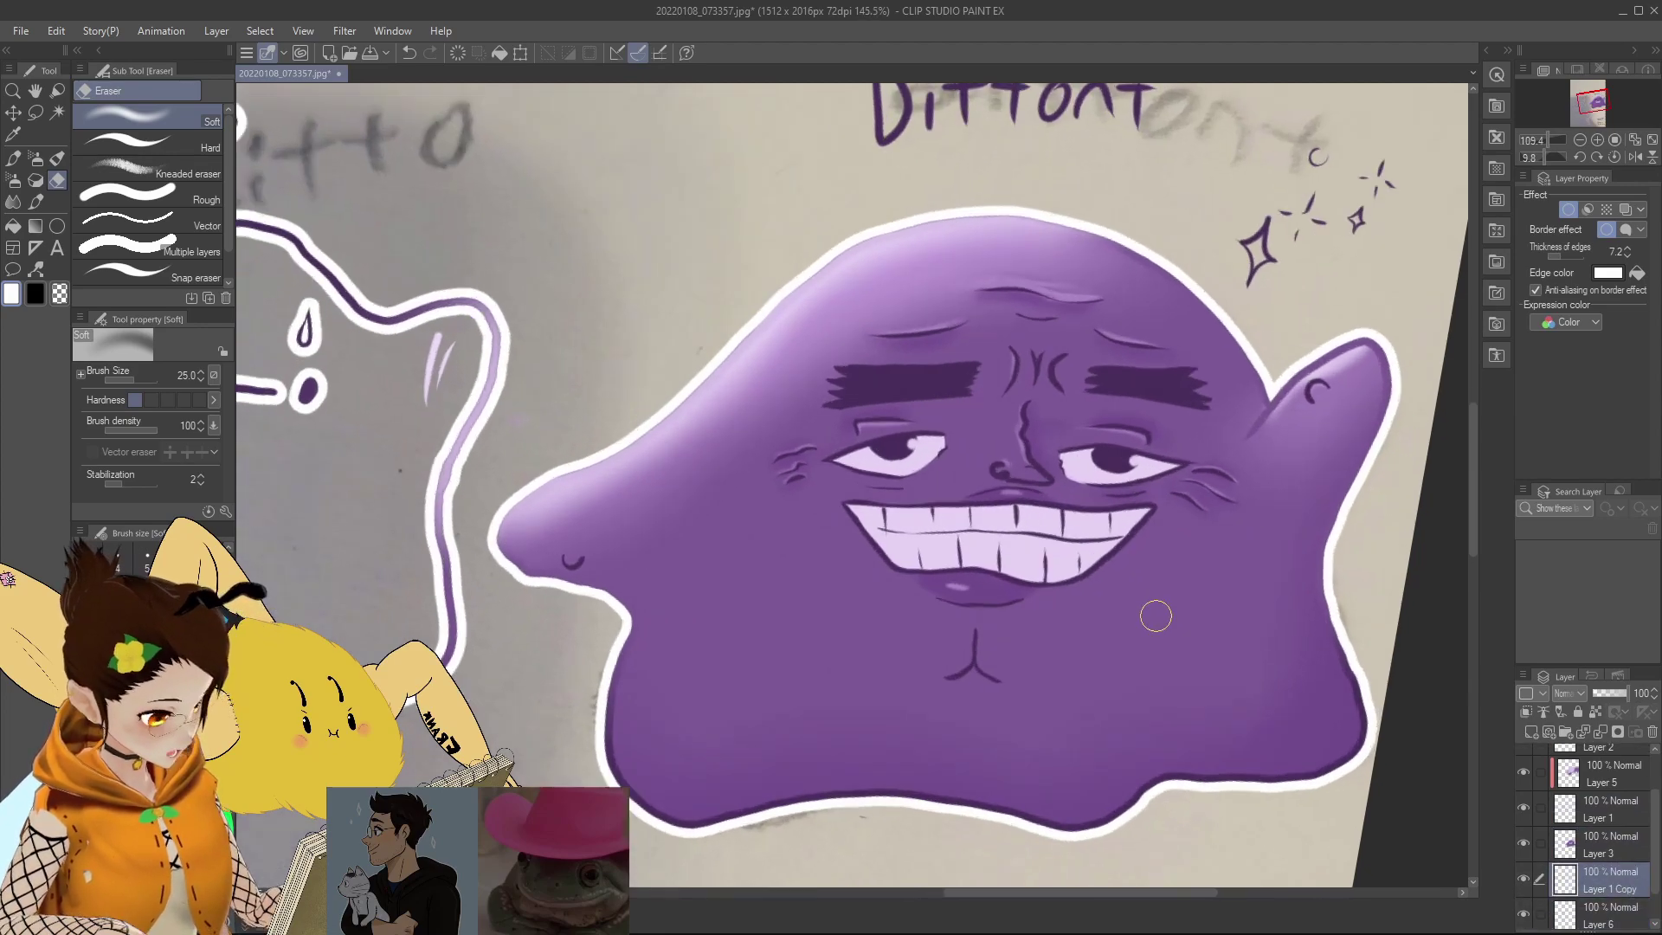
{"action": "scroll", "coordinate": [1150, 612], "scroll_direction": "down", "scroll_amount": 2}
{"action": "scroll", "coordinate": [1212, 580], "scroll_direction": "up", "scroll_amount": 3}
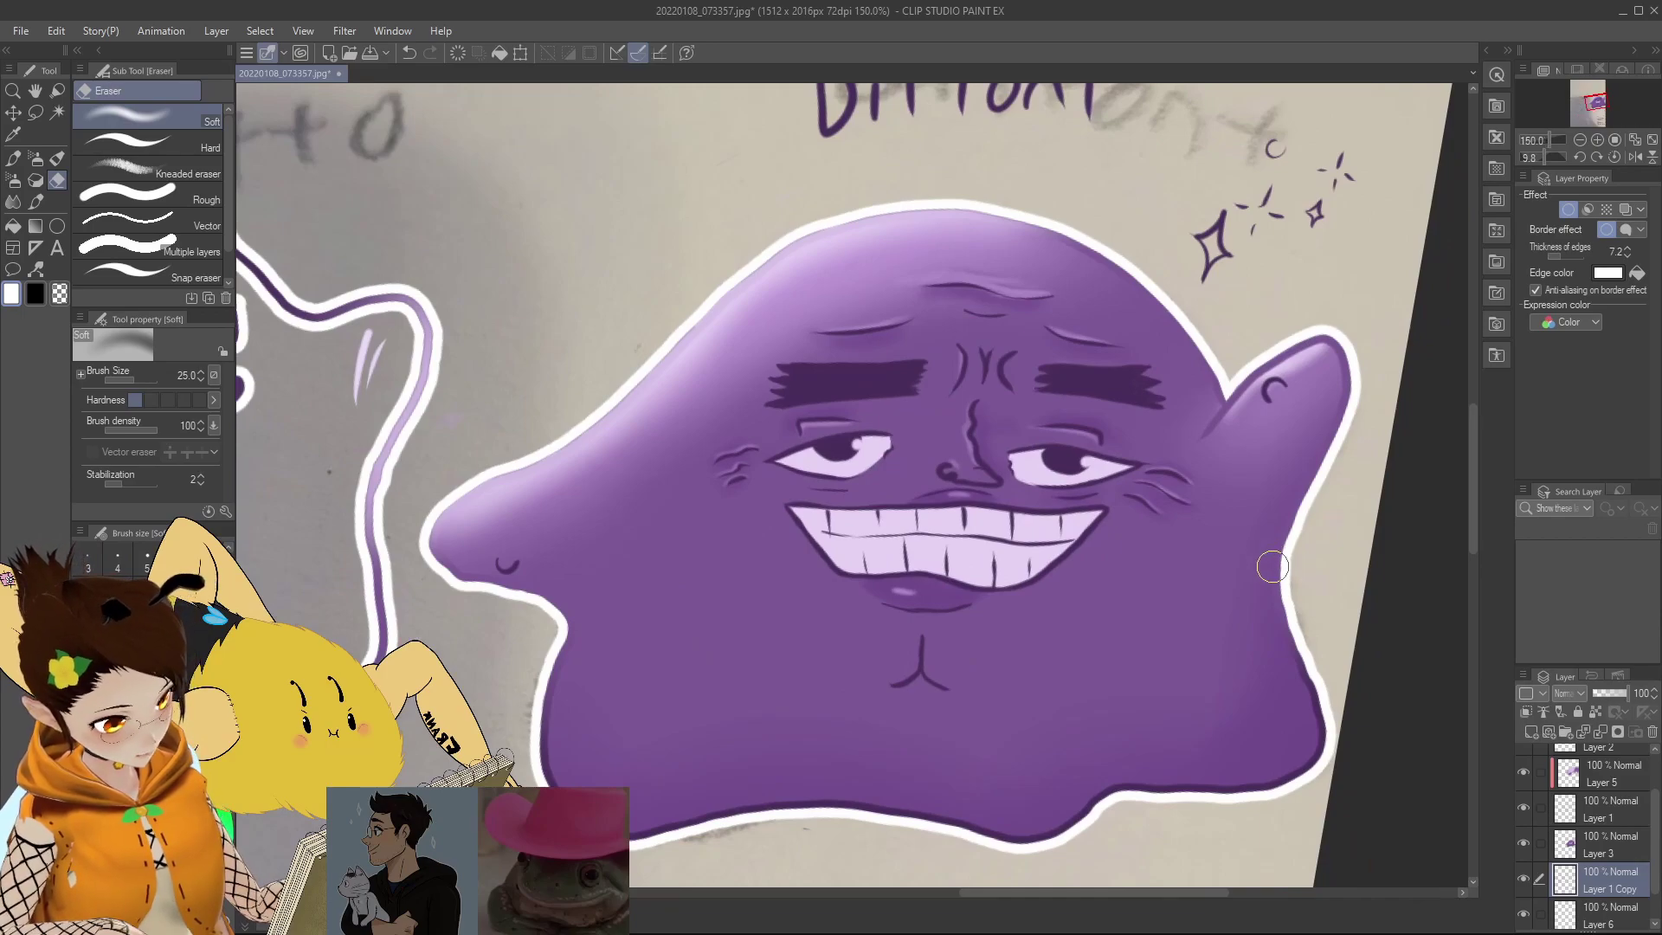
{"action": "scroll", "coordinate": [1272, 567], "scroll_direction": "down", "scroll_amount": 2}
{"action": "scroll", "coordinate": [1361, 578], "scroll_direction": "up", "scroll_amount": 3}
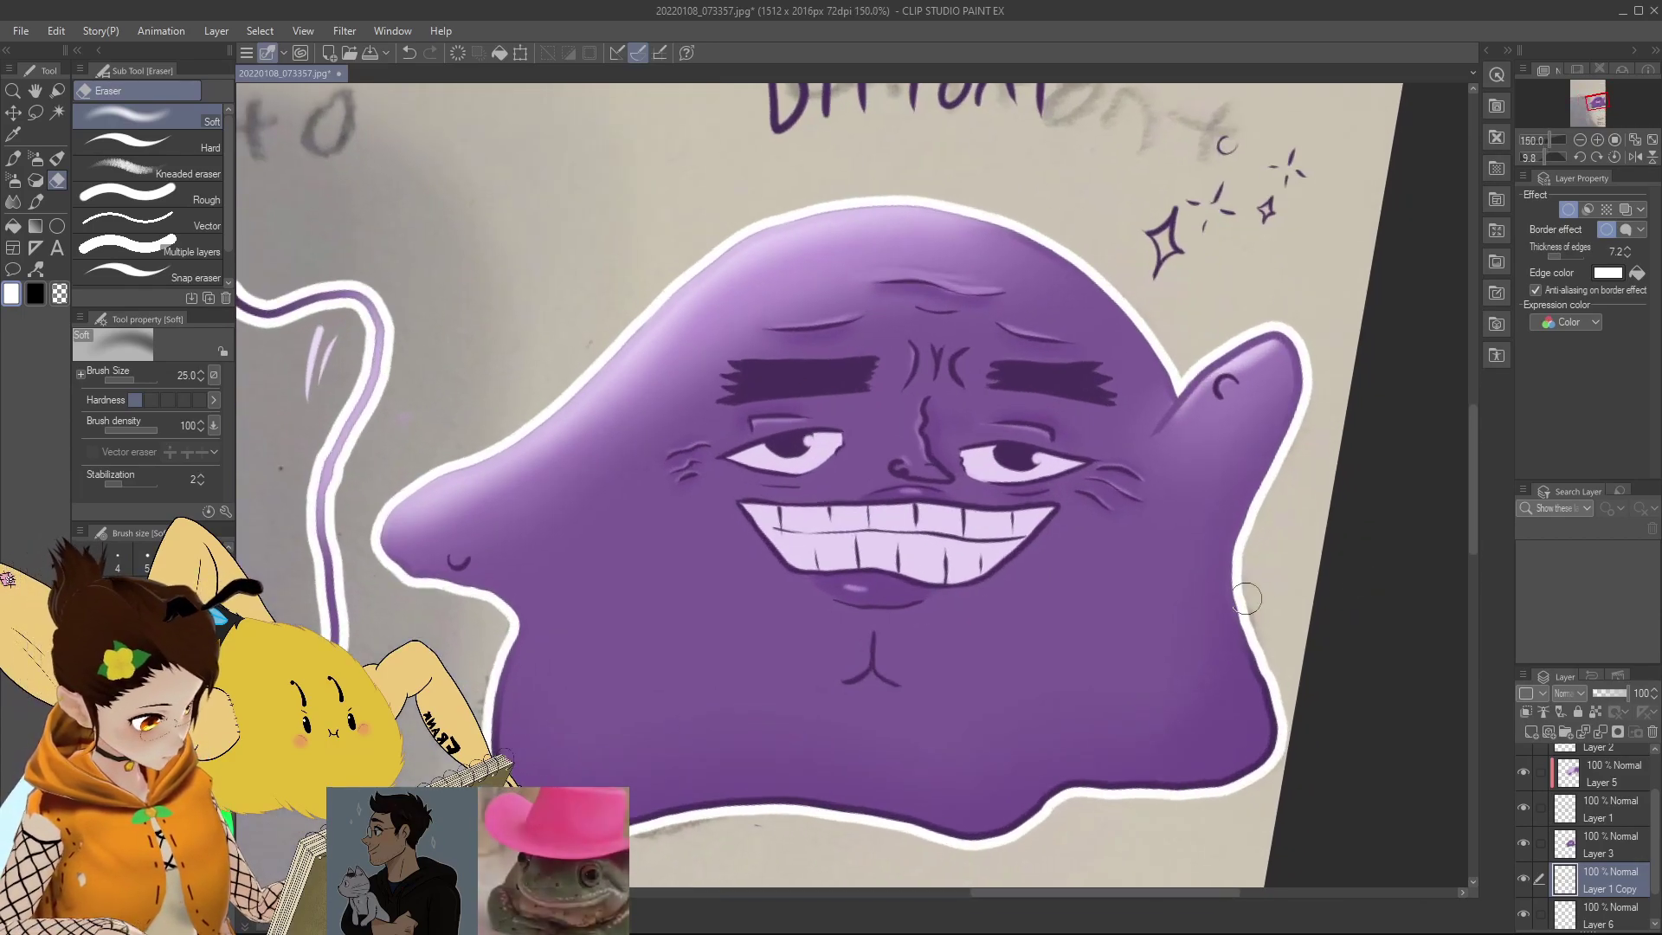
{"action": "scroll", "coordinate": [1256, 595], "scroll_direction": "down", "scroll_amount": 3}
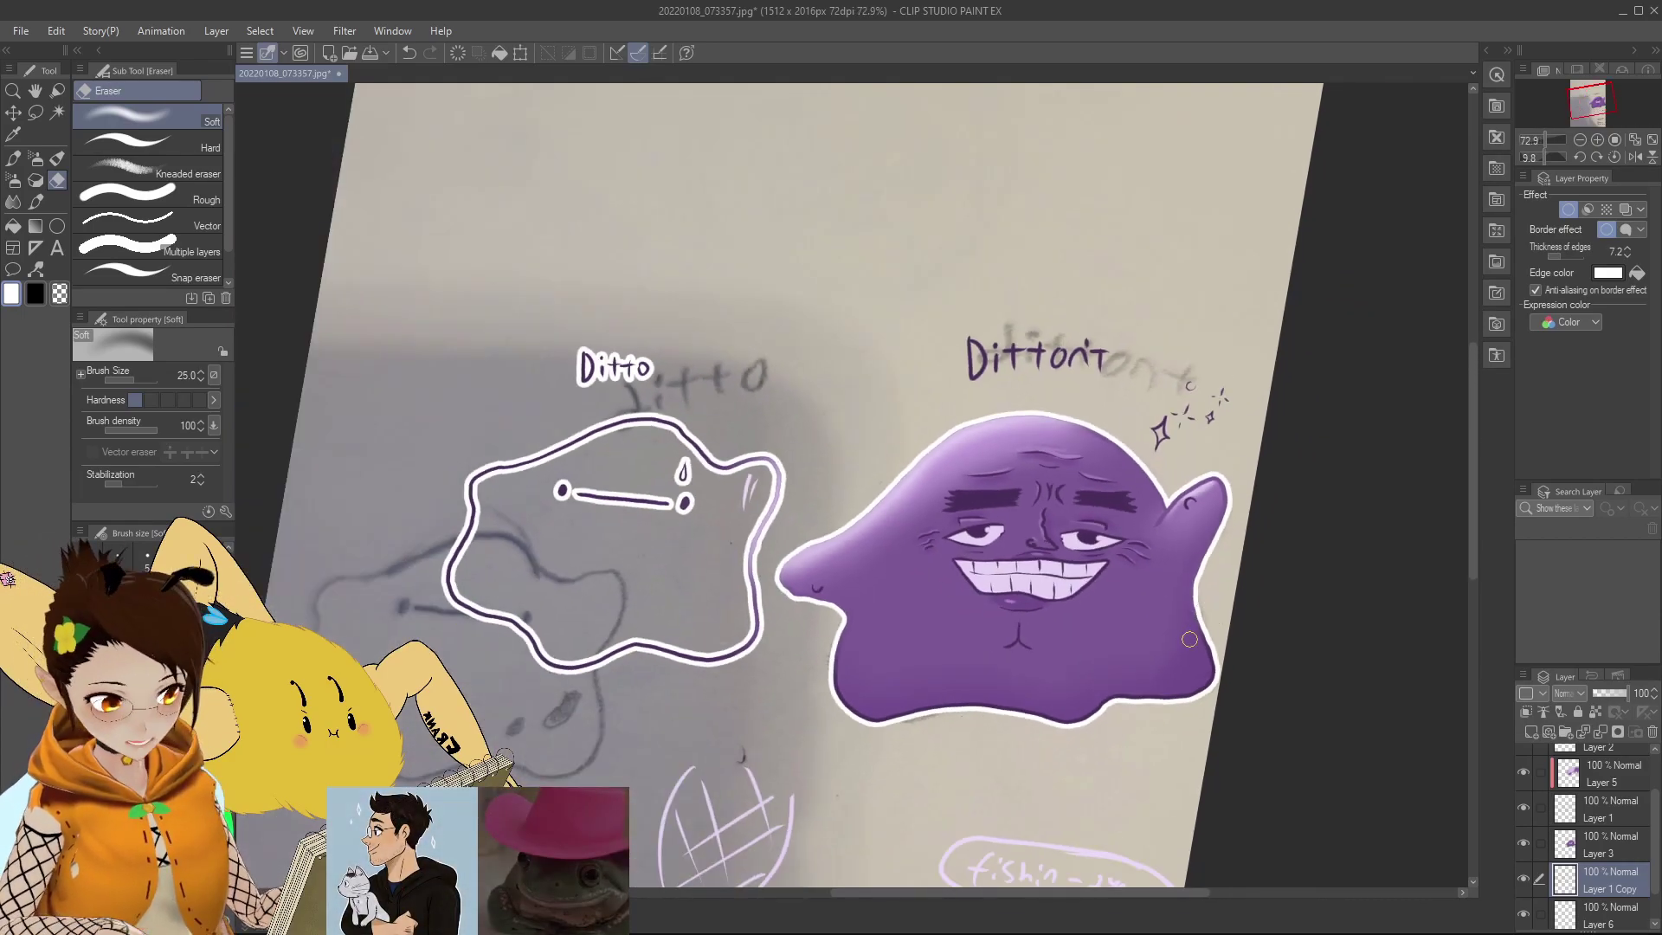
{"action": "scroll", "coordinate": [1190, 639], "scroll_direction": "up", "scroll_amount": 1}
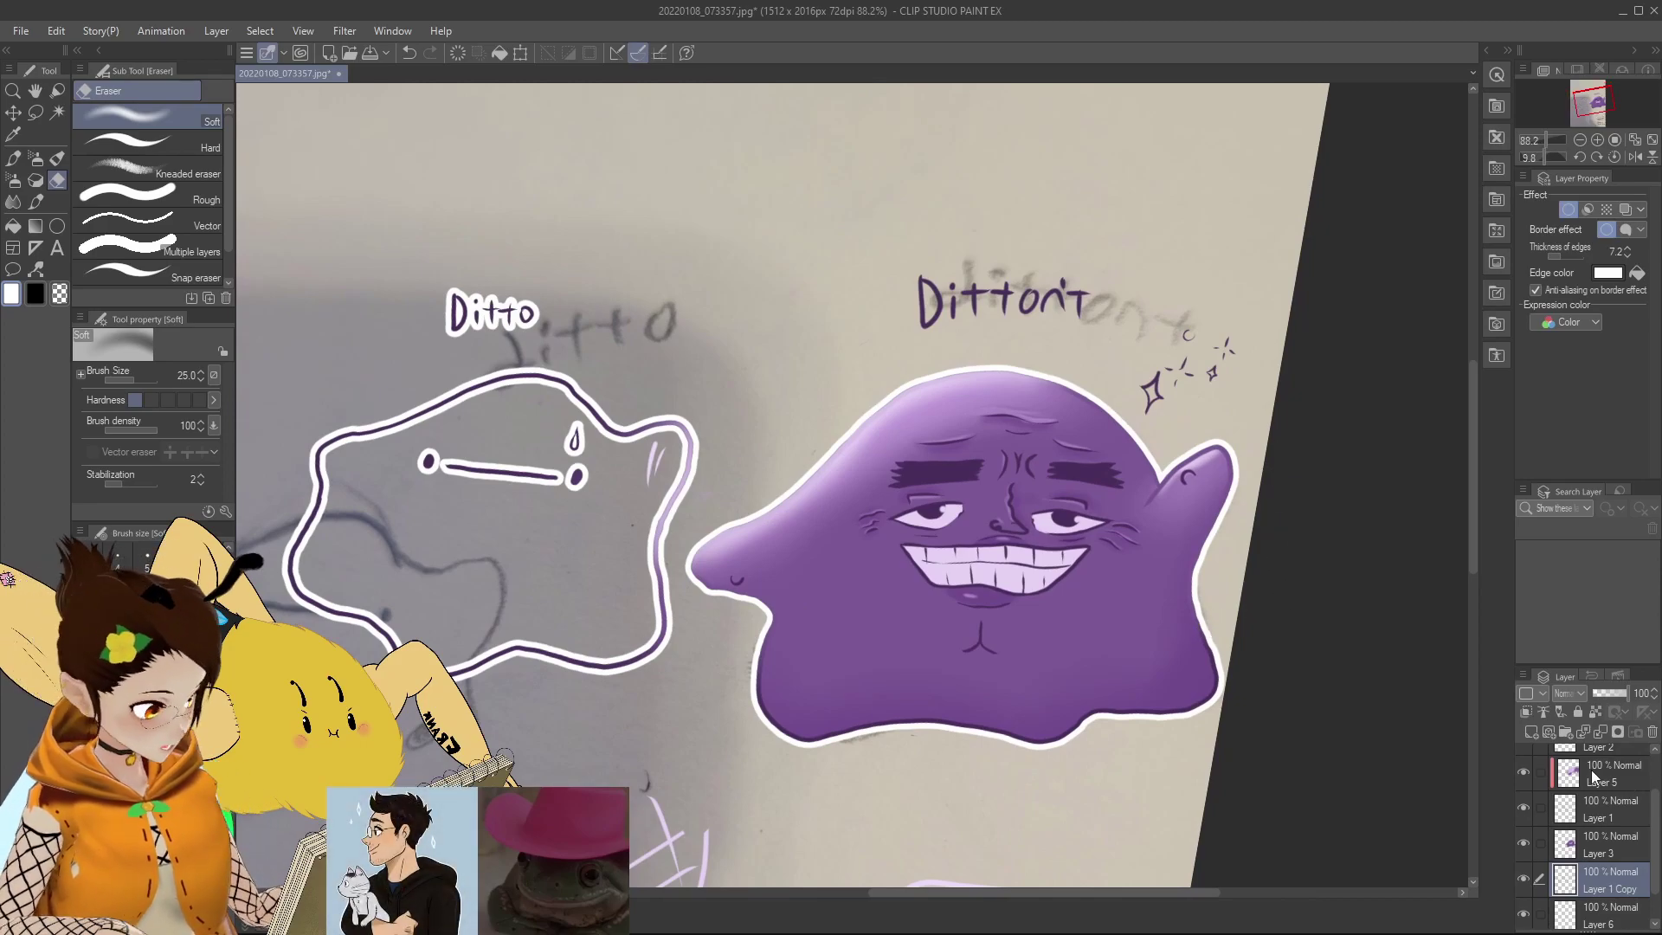
Step: Paint beige over the photo around the dittont on Layer 6 with the Mikey Hard 34 brush at size 300, covering the pencil sketch
{"action": "scroll", "coordinate": [1596, 777], "scroll_direction": "down", "scroll_amount": 1}
{"action": "left_click", "coordinate": [1621, 869]}
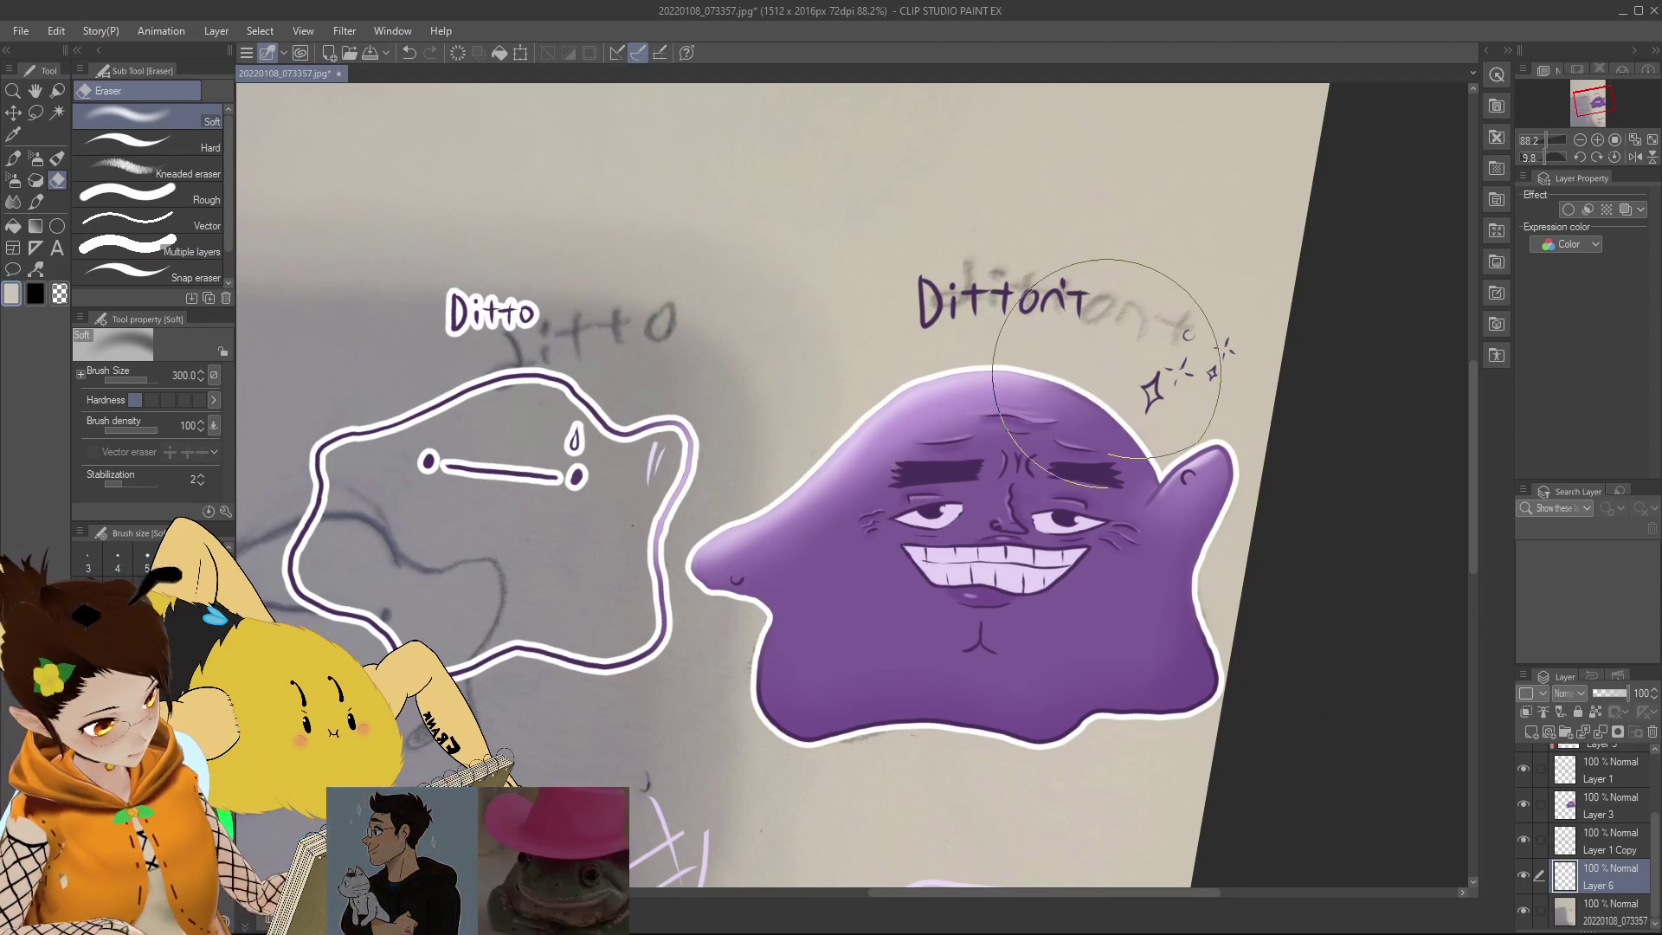
{"action": "key", "text": "p"}
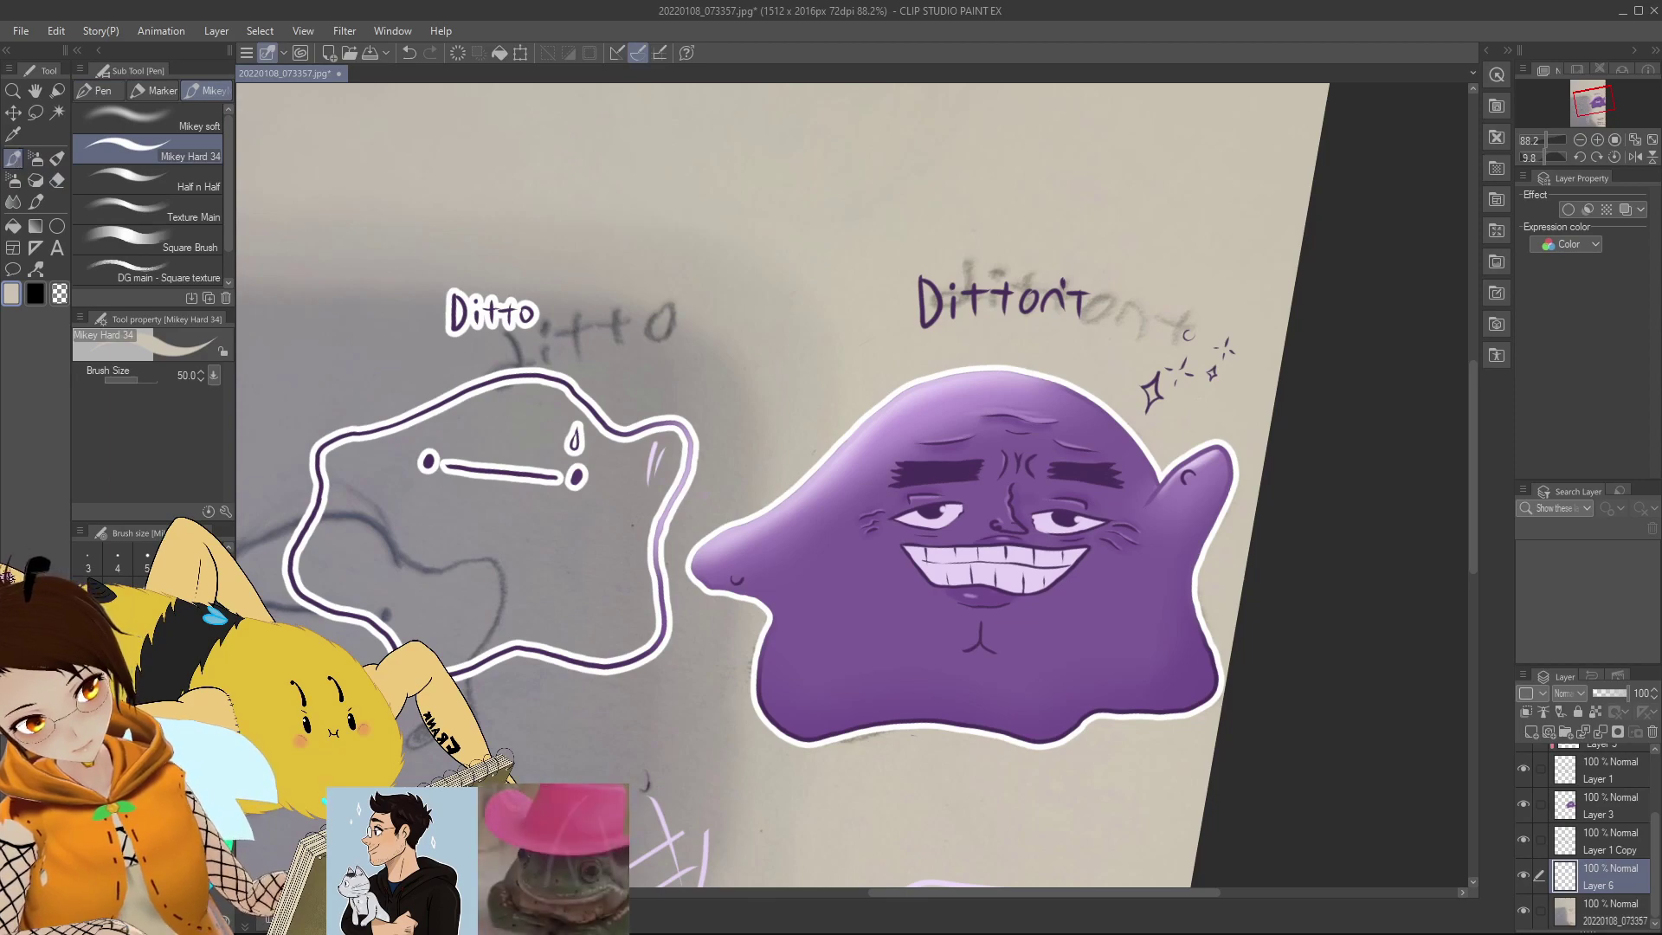
{"action": "key", "text": "]"}
{"action": "key", "text": "]"}
{"action": "key", "text": "]"}
{"action": "key", "text": "]"}
{"action": "key", "text": "]"}
{"action": "key", "text": "]"}
{"action": "key", "text": "]"}
{"action": "key", "text": "]"}
{"action": "key", "text": "]"}
{"action": "key", "text": "]"}
{"action": "mouse_move", "coordinate": [1046, 298]}
{"action": "left_mouse_down"}
{"action": "mouse_move", "coordinate": [995, 306]}
{"action": "mouse_move", "coordinate": [1041, 264]}
{"action": "mouse_move", "coordinate": [718, 545]}
{"action": "mouse_move", "coordinate": [805, 718]}
{"action": "mouse_move", "coordinate": [870, 762]}
{"action": "mouse_move", "coordinate": [995, 761]}
{"action": "left_mouse_up"}
{"action": "mouse_move", "coordinate": [814, 277]}
{"action": "left_mouse_down"}
{"action": "mouse_move", "coordinate": [683, 381]}
{"action": "mouse_move", "coordinate": [652, 623]}
{"action": "mouse_move", "coordinate": [754, 701]}
{"action": "mouse_move", "coordinate": [957, 698]}
{"action": "left_mouse_up"}
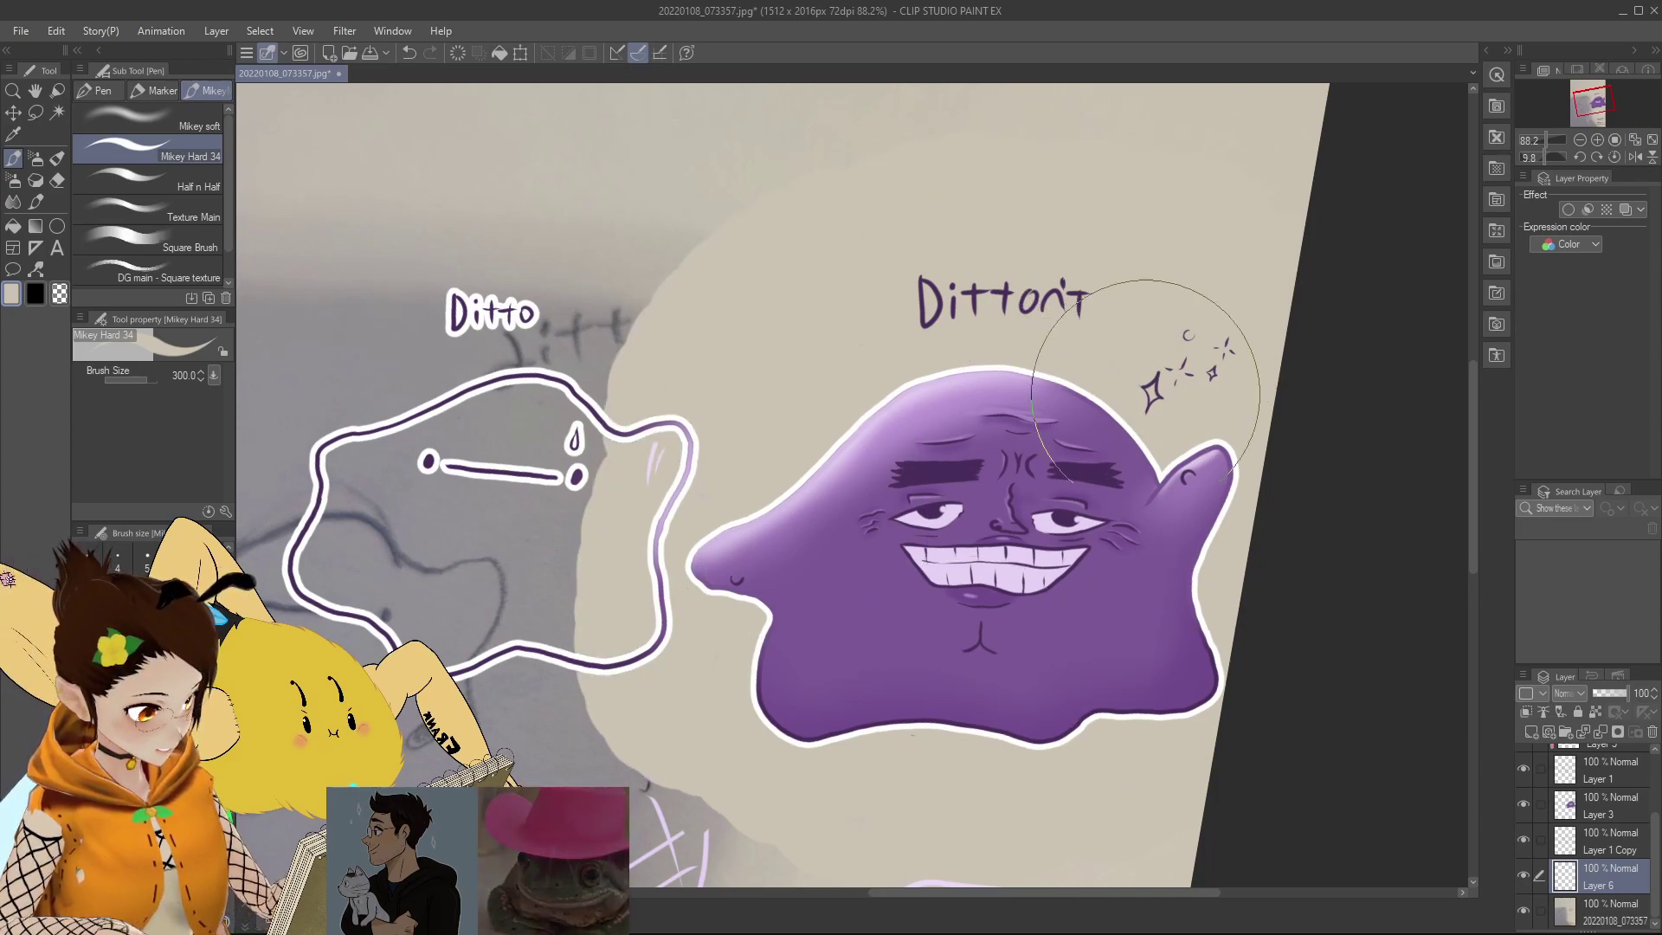
Step: Examine the beige backdrop and the bordered dittont at close and distant magnifications
{"action": "scroll", "coordinate": [1276, 654], "scroll_direction": "down", "scroll_amount": 1}
{"action": "scroll", "coordinate": [1224, 697], "scroll_direction": "down", "scroll_amount": 2}
{"action": "scroll", "coordinate": [1242, 704], "scroll_direction": "up", "scroll_amount": 1}
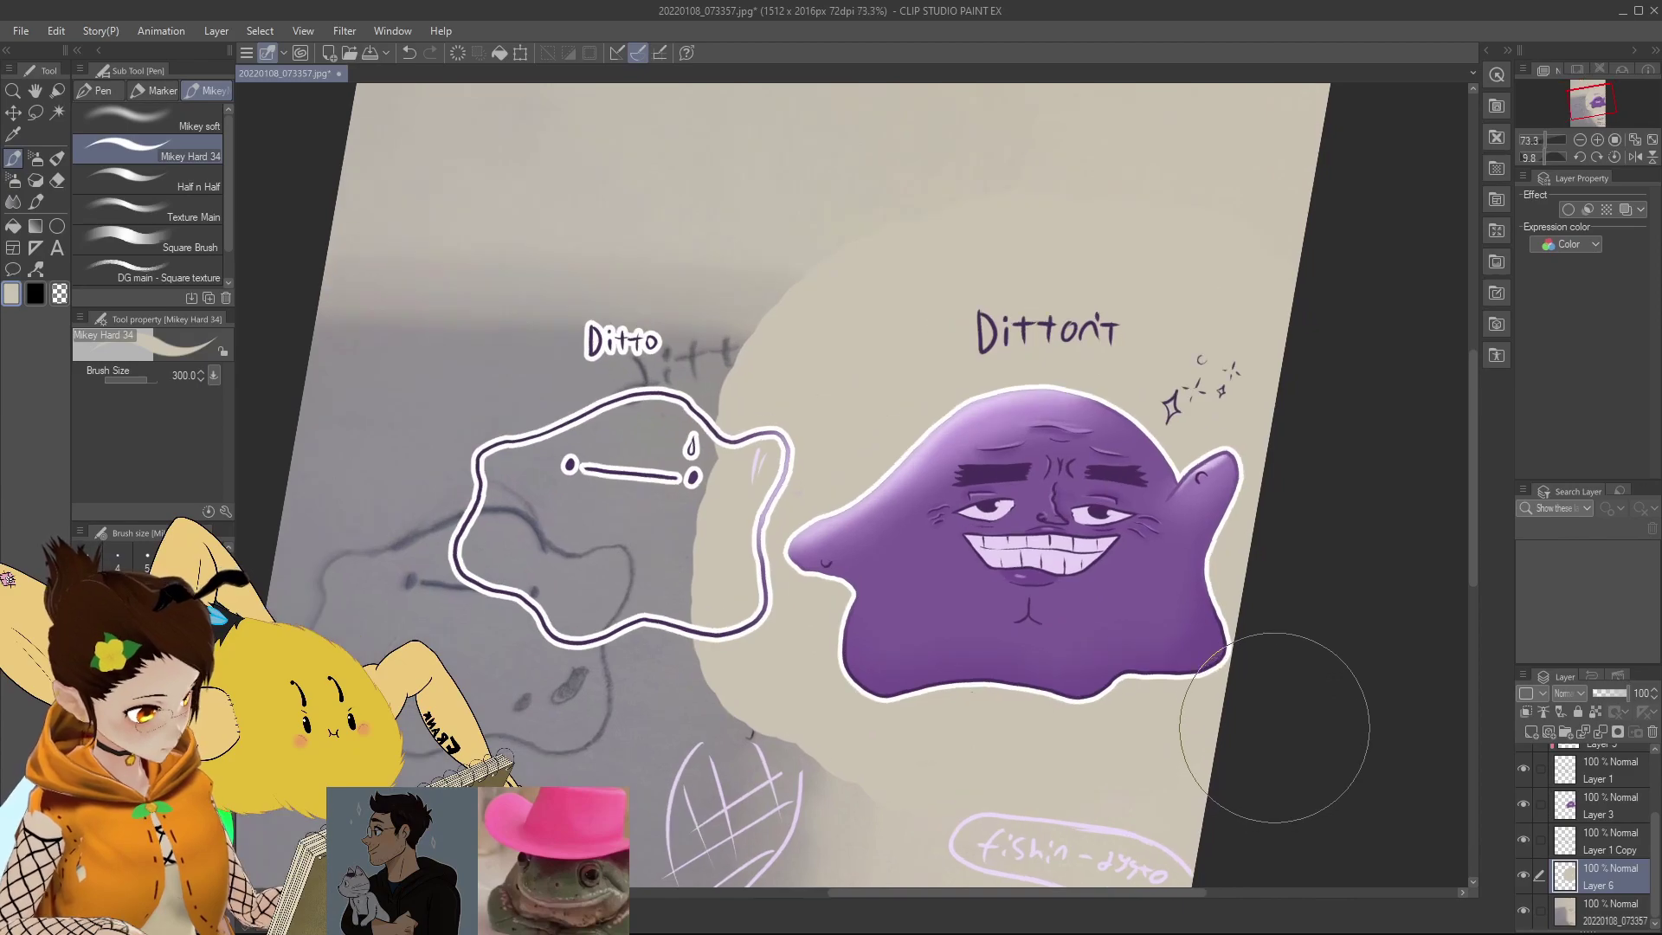
{"action": "scroll", "coordinate": [1261, 693], "scroll_direction": "down", "scroll_amount": 3}
{"action": "scroll", "coordinate": [1269, 729], "scroll_direction": "up", "scroll_amount": 2}
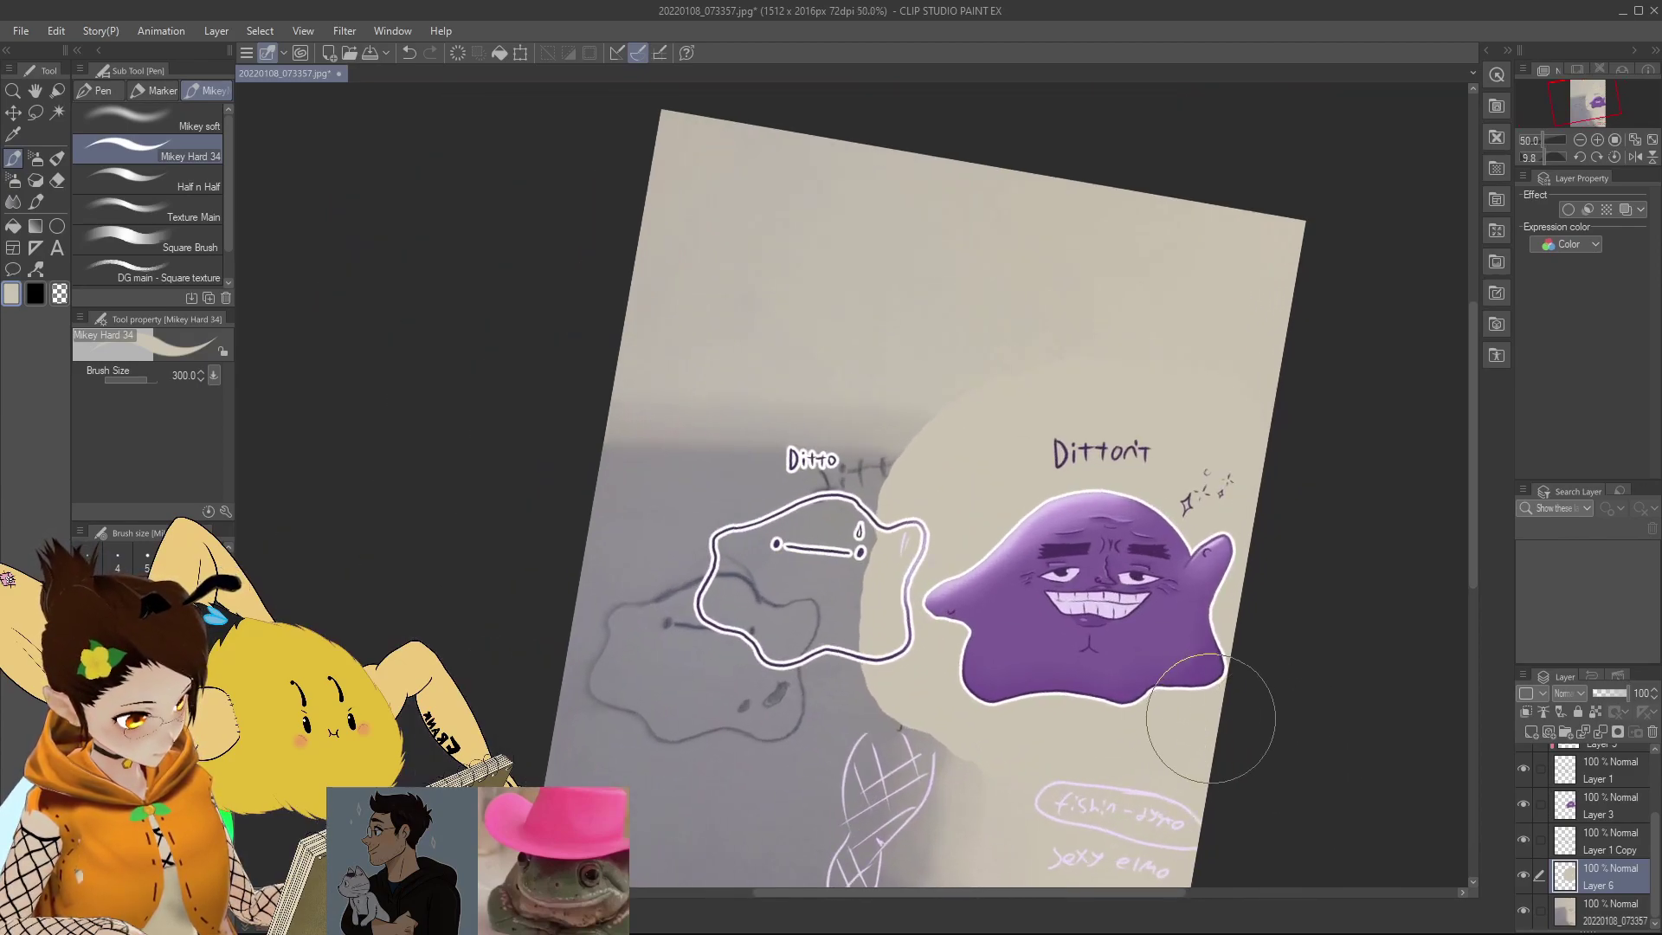
{"action": "scroll", "coordinate": [1216, 719], "scroll_direction": "down", "scroll_amount": 2}
{"action": "scroll", "coordinate": [1177, 722], "scroll_direction": "up", "scroll_amount": 1}
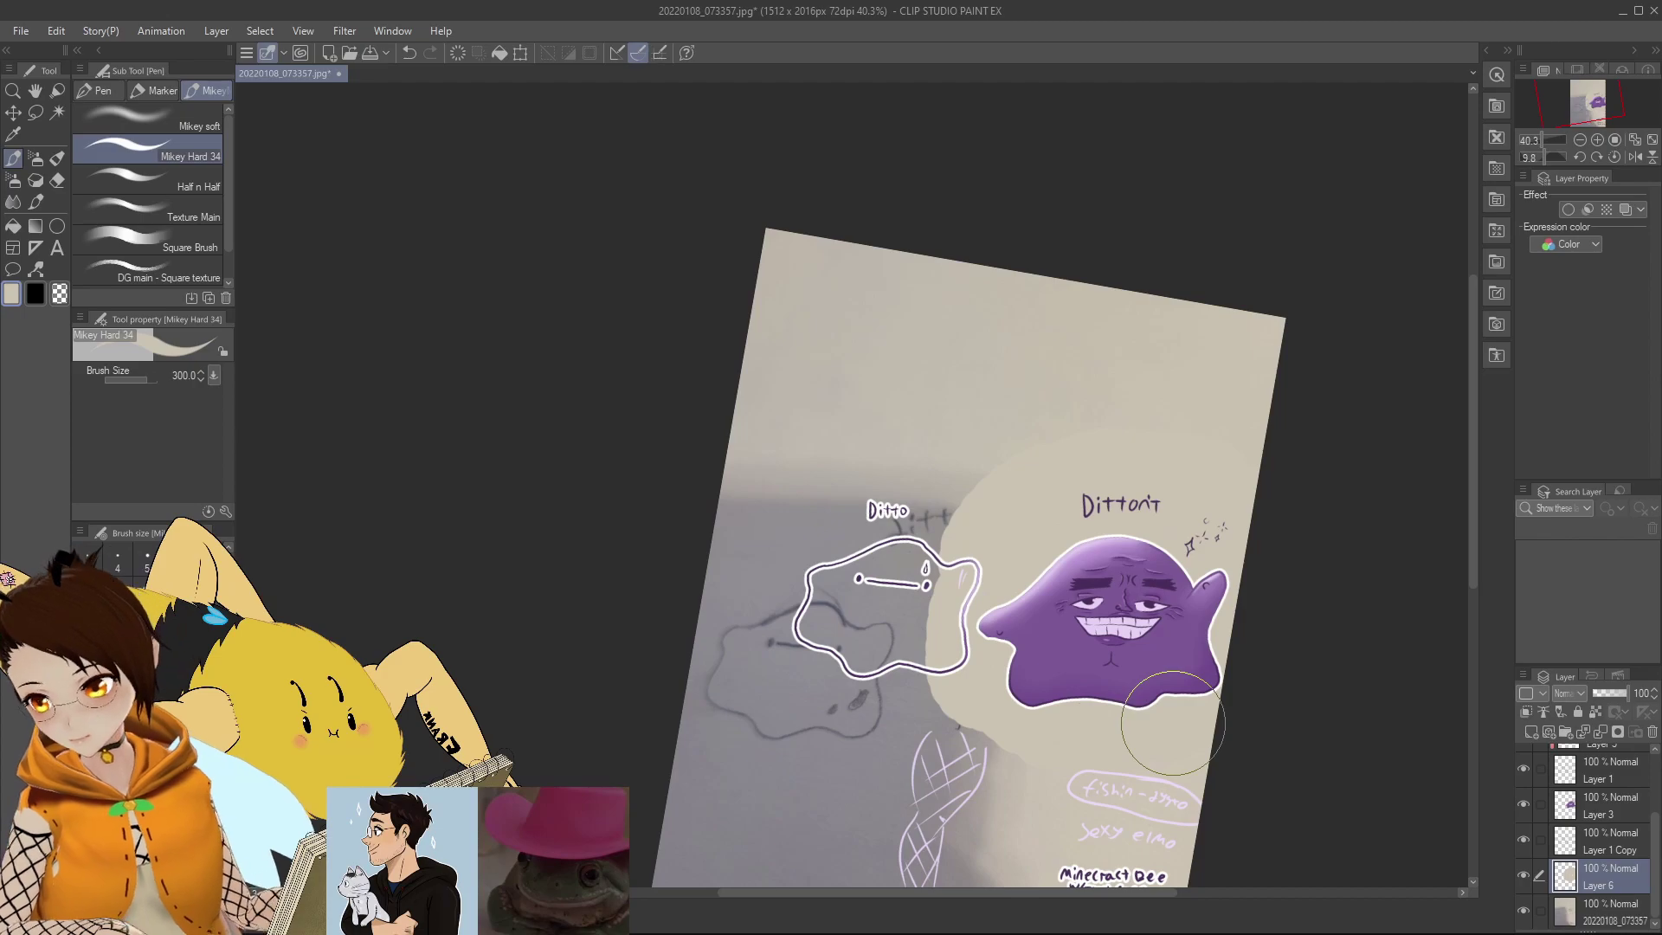
{"action": "scroll", "coordinate": [1313, 618], "scroll_direction": "up", "scroll_amount": 2}
{"action": "scroll", "coordinate": [1314, 618], "scroll_direction": "up", "scroll_amount": 3}
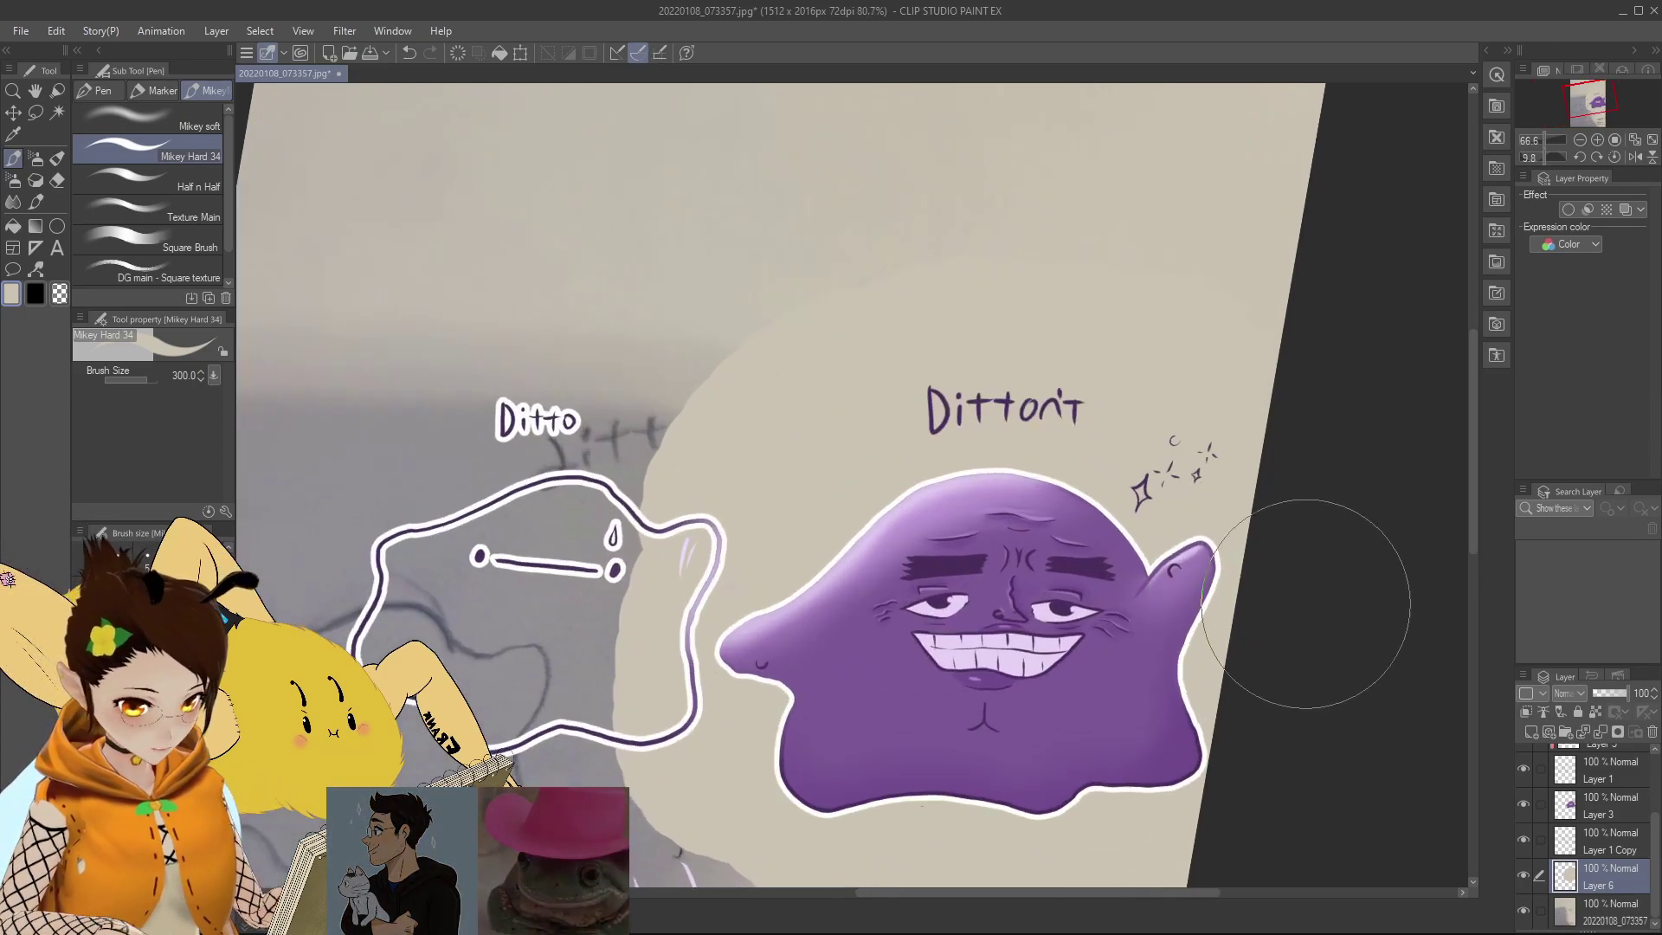
{"action": "scroll", "coordinate": [1267, 638], "scroll_direction": "down", "scroll_amount": 2}
{"action": "scroll", "coordinate": [1267, 638], "scroll_direction": "down", "scroll_amount": 3}
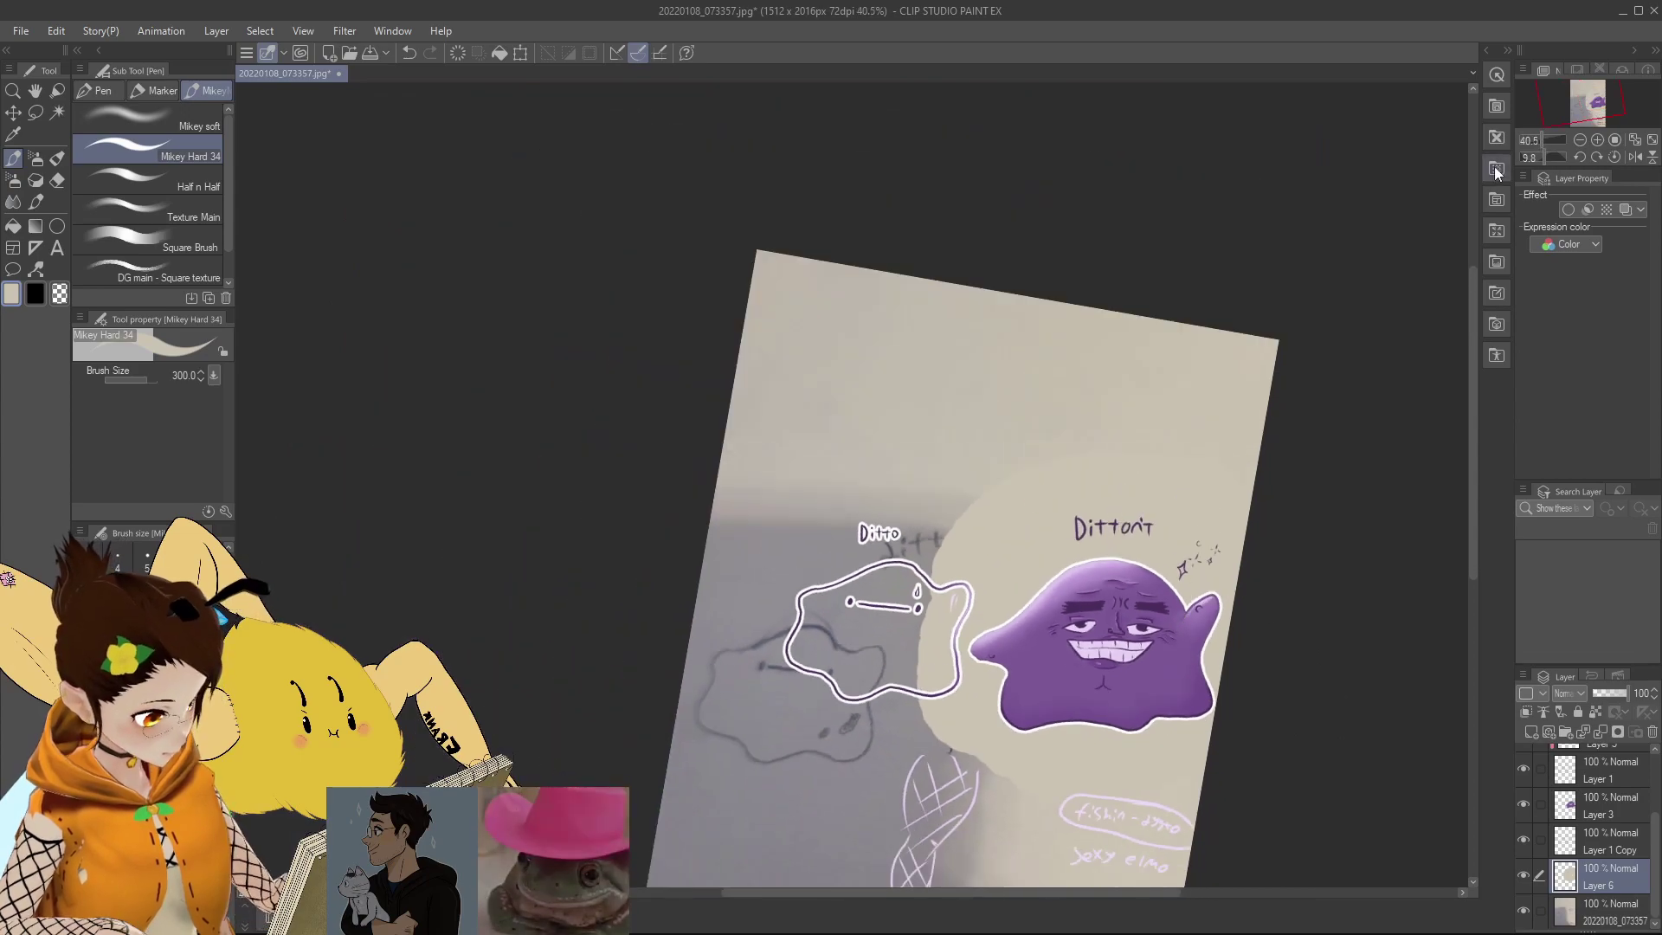
Step: Straighten the canvas view and crop the canvas to about 768 x 737 px around the purple dittont and its title
{"action": "left_click_drag", "start_coordinate": [1551, 157], "coordinate": [1602, 115]}
{"action": "left_click", "coordinate": [1617, 157]}
{"action": "scroll", "coordinate": [1076, 541], "scroll_direction": "up", "scroll_amount": 2}
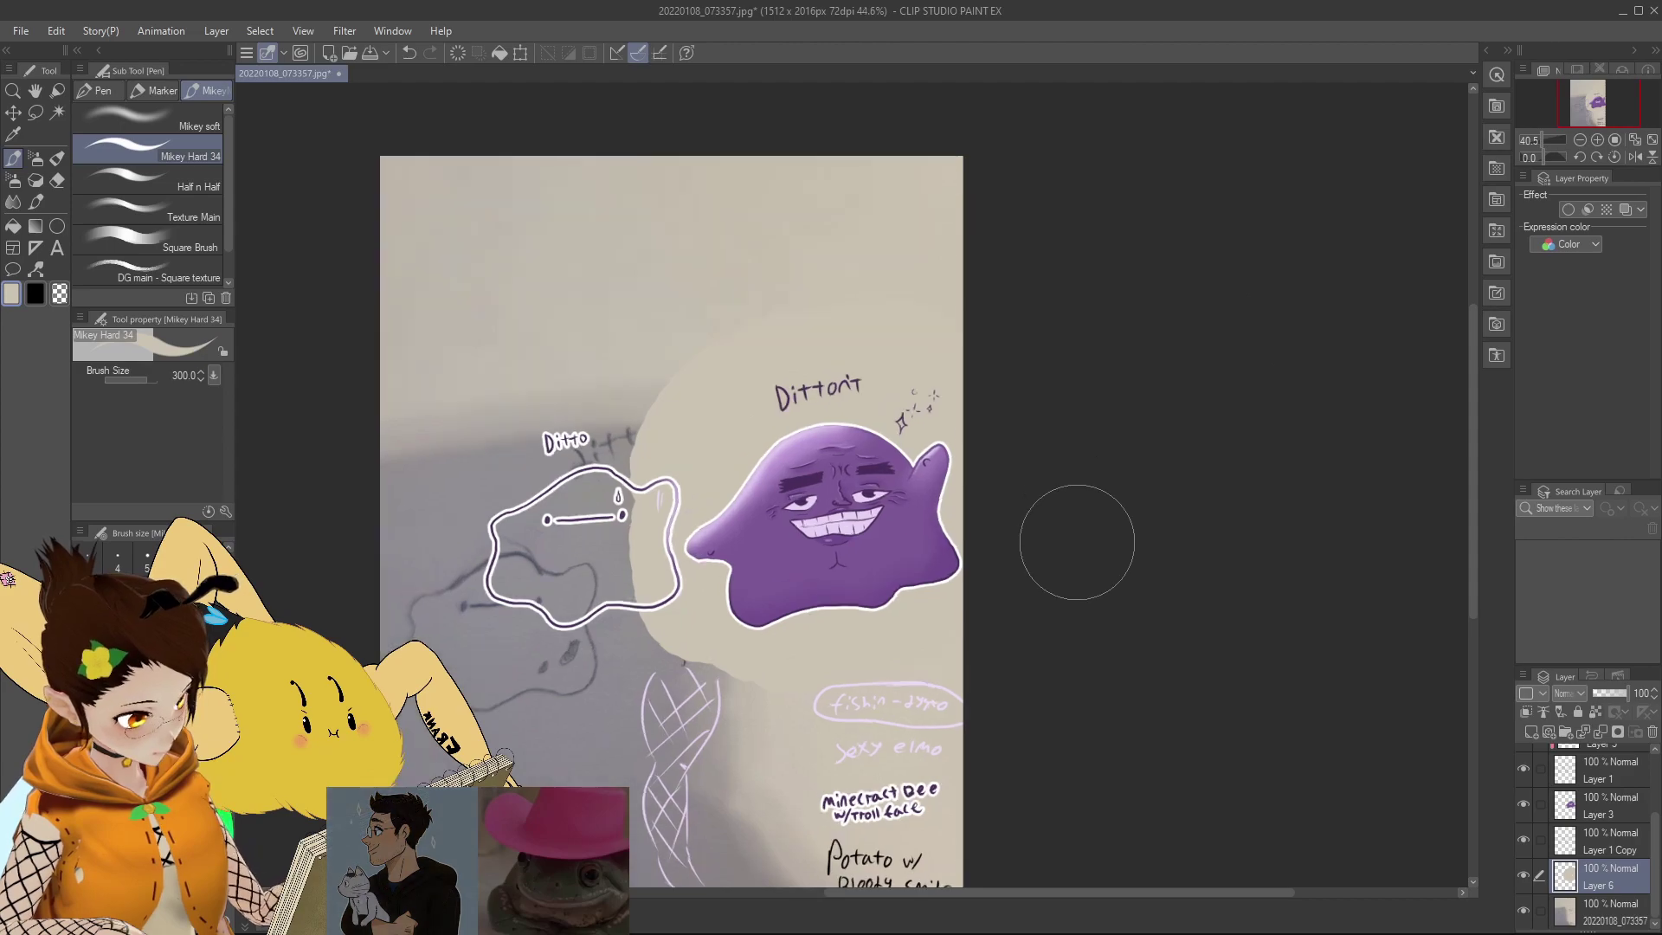
{"action": "scroll", "coordinate": [841, 602], "scroll_direction": "down", "scroll_amount": 6}
{"action": "scroll", "coordinate": [969, 701], "scroll_direction": "up", "scroll_amount": 5}
{"action": "scroll", "coordinate": [928, 696], "scroll_direction": "up", "scroll_amount": 1}
{"action": "scroll", "coordinate": [918, 688], "scroll_direction": "down", "scroll_amount": 1}
{"action": "left_click", "coordinate": [57, 30]}
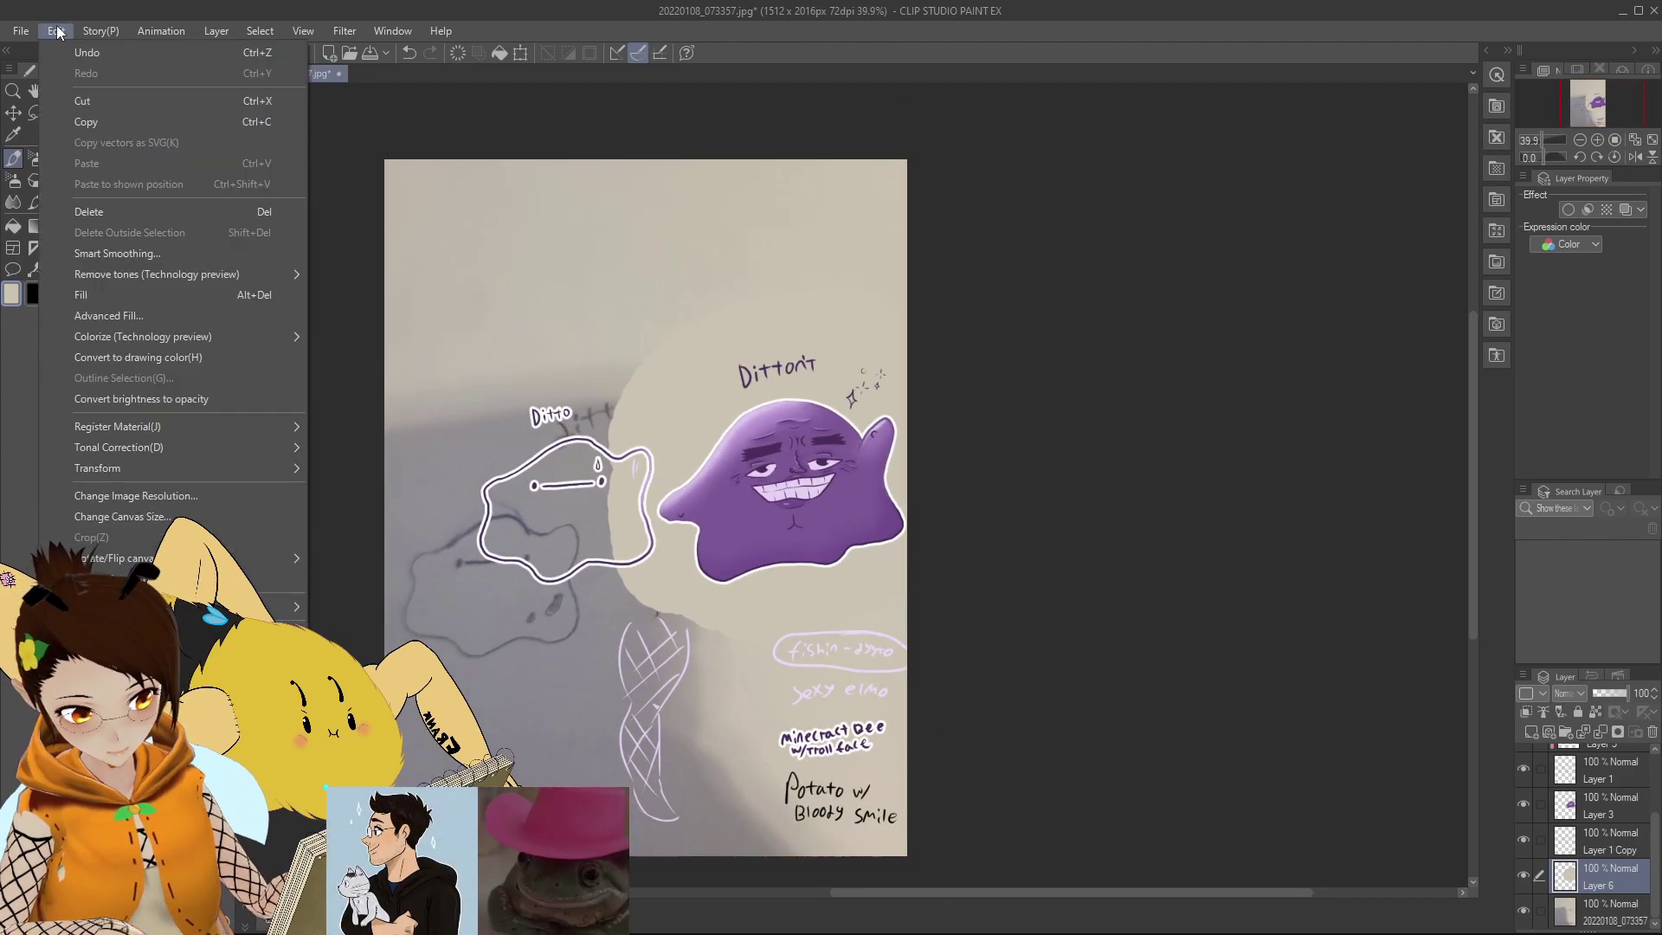
{"action": "left_click", "coordinate": [126, 515]}
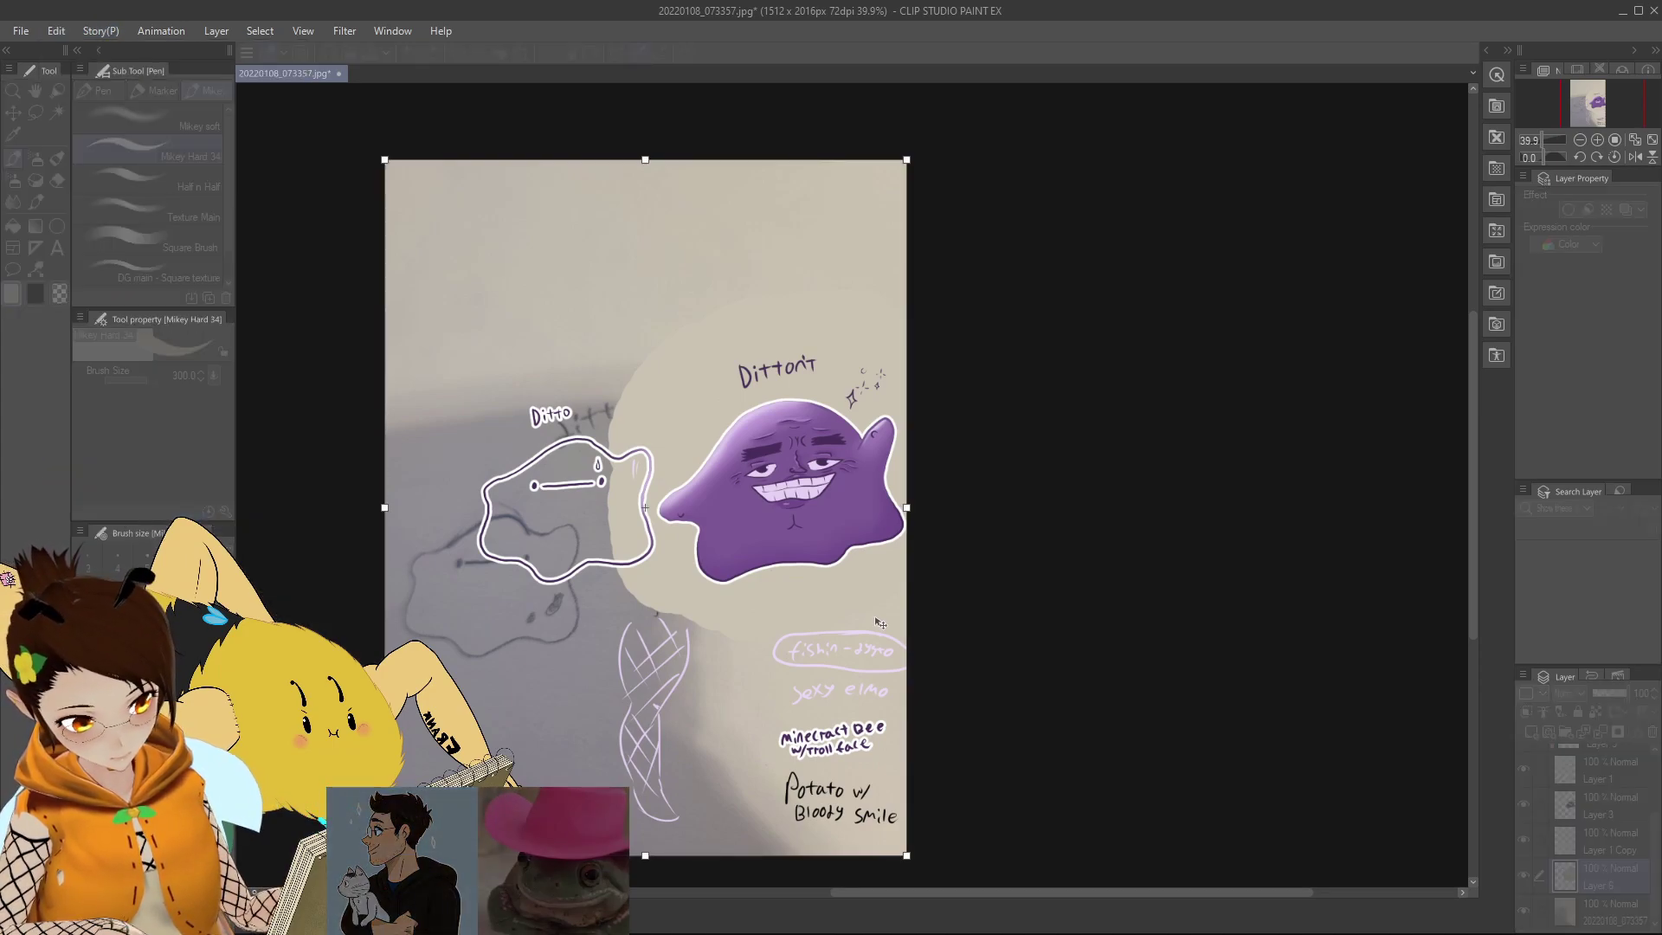
{"action": "left_click_drag", "start_coordinate": [385, 159], "coordinate": [641, 349]}
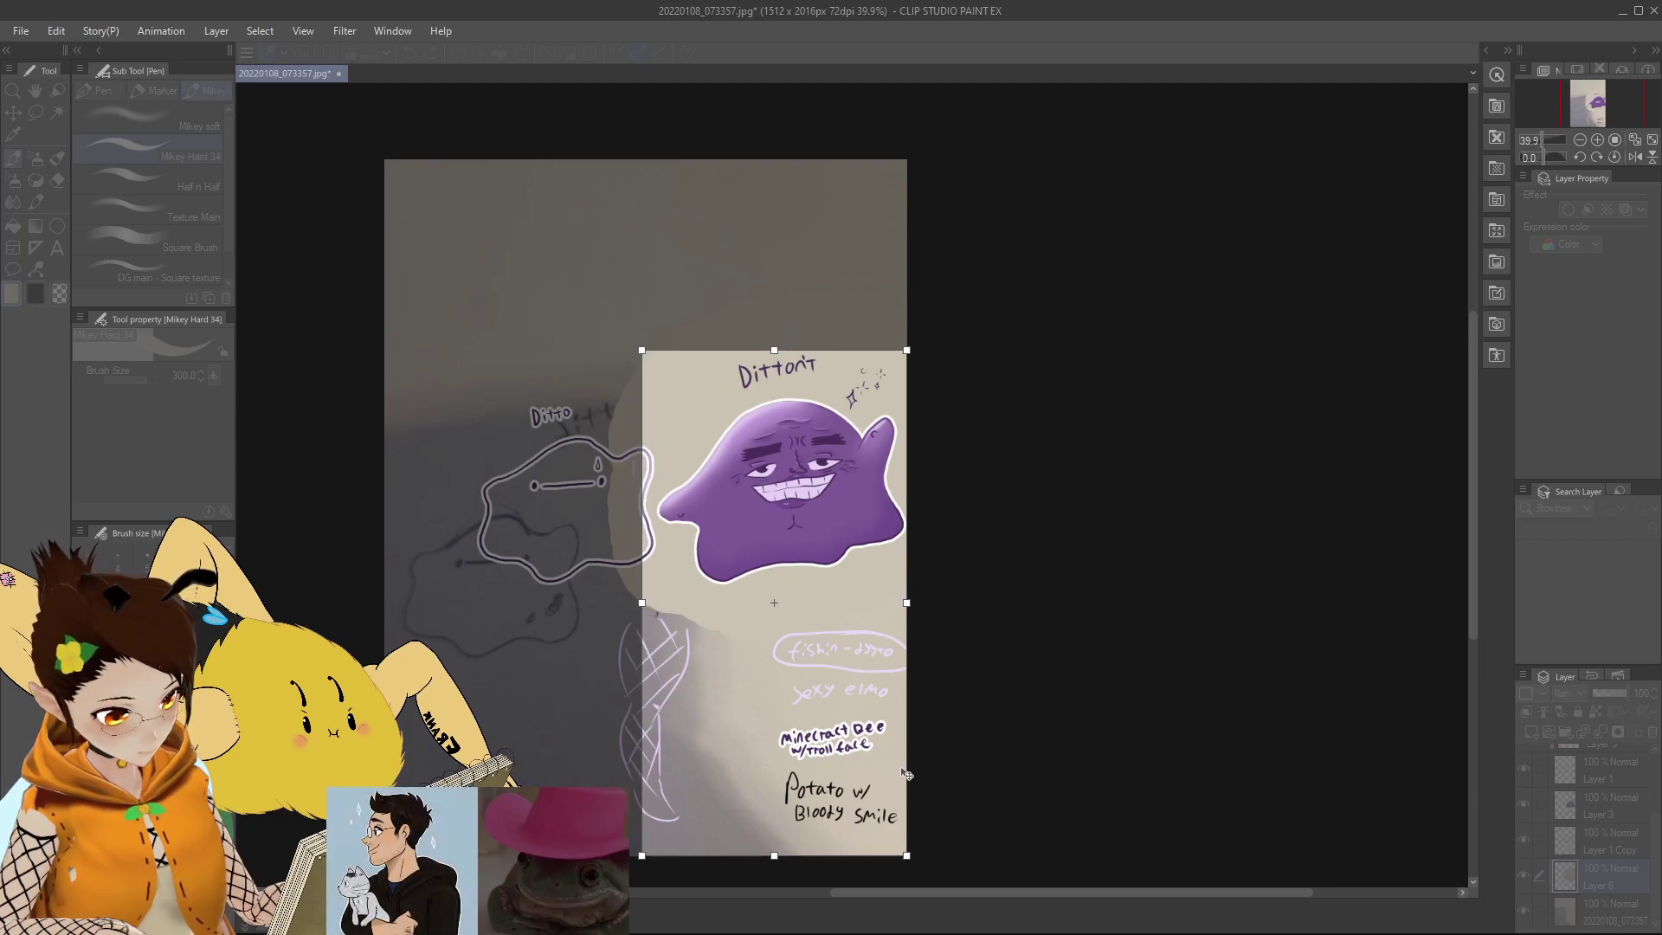
{"action": "left_click_drag", "start_coordinate": [794, 855], "coordinate": [794, 606]}
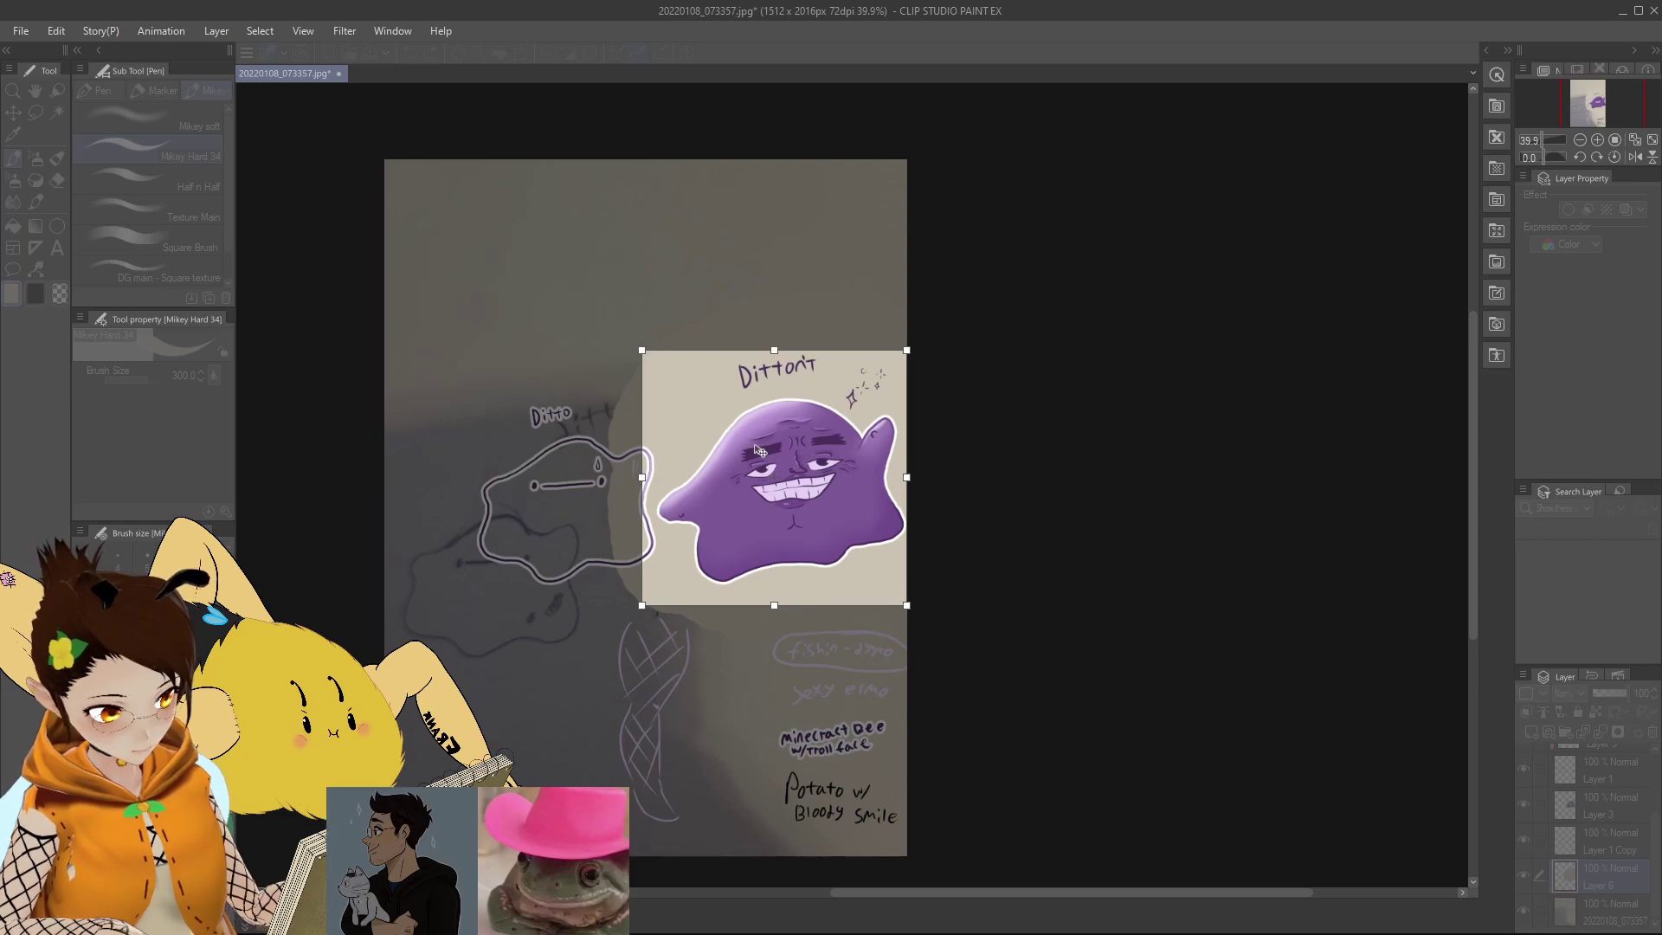
{"action": "key", "text": "Return"}
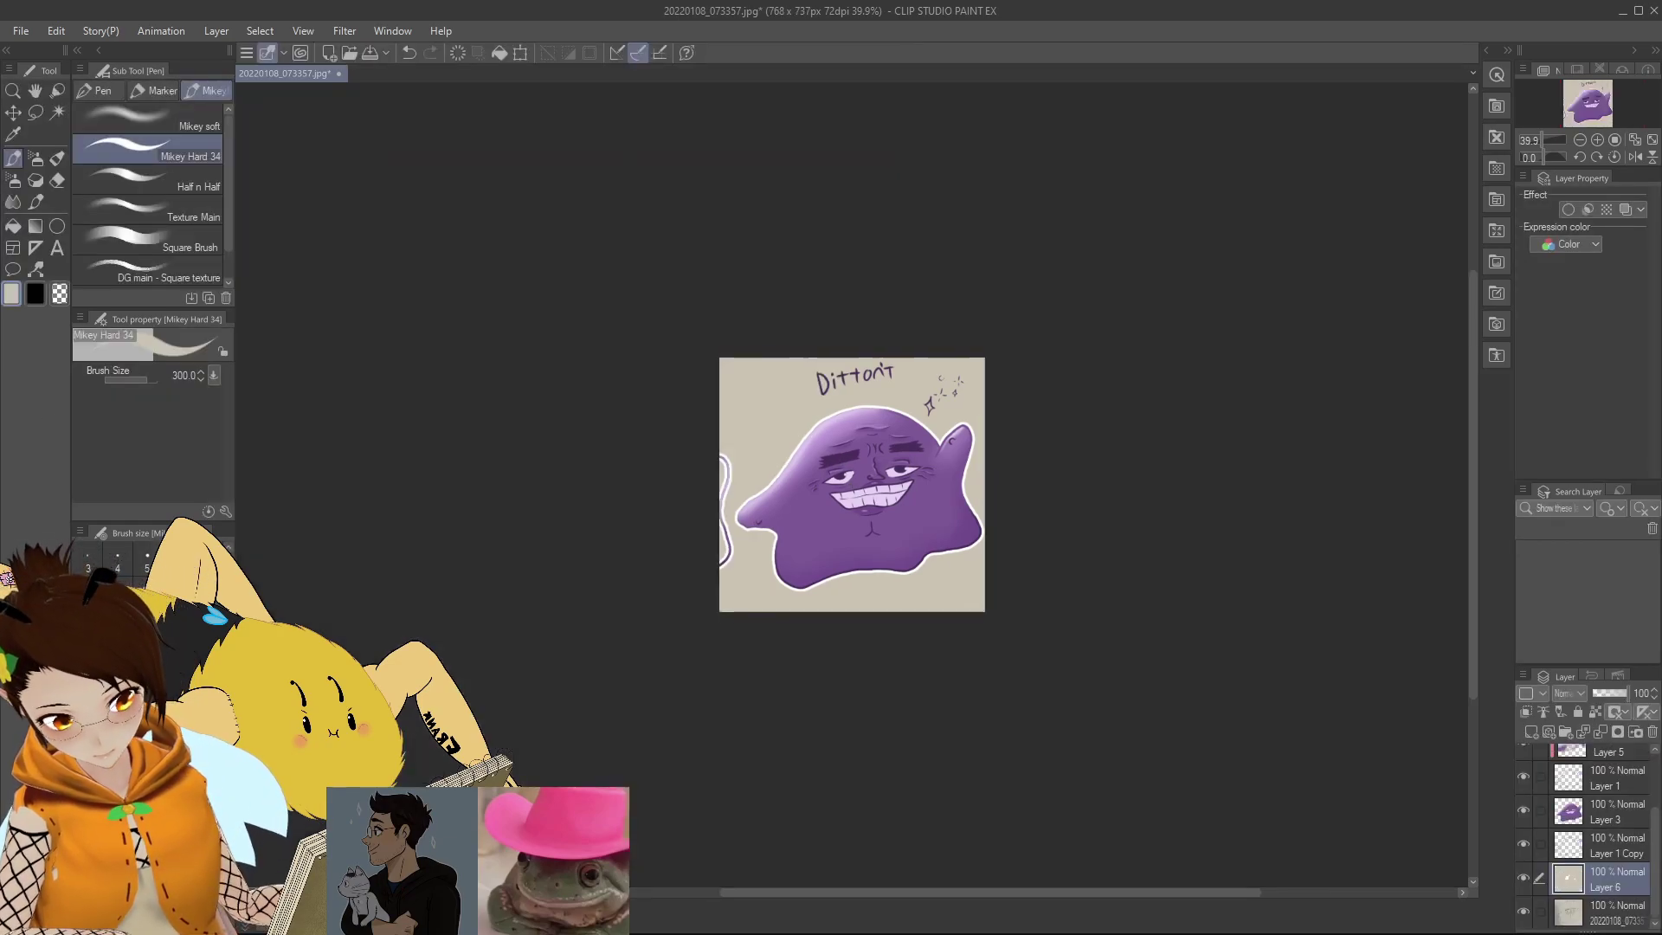
Step: Inspect the cropped drawing up close and toggle Layer 1, Layer 3 and Layer 1 Copy to locate the stray outline at the canvas's left edge
{"action": "scroll", "coordinate": [289, 452], "scroll_direction": "up", "scroll_amount": 1}
{"action": "scroll", "coordinate": [1180, 538], "scroll_direction": "up", "scroll_amount": 3}
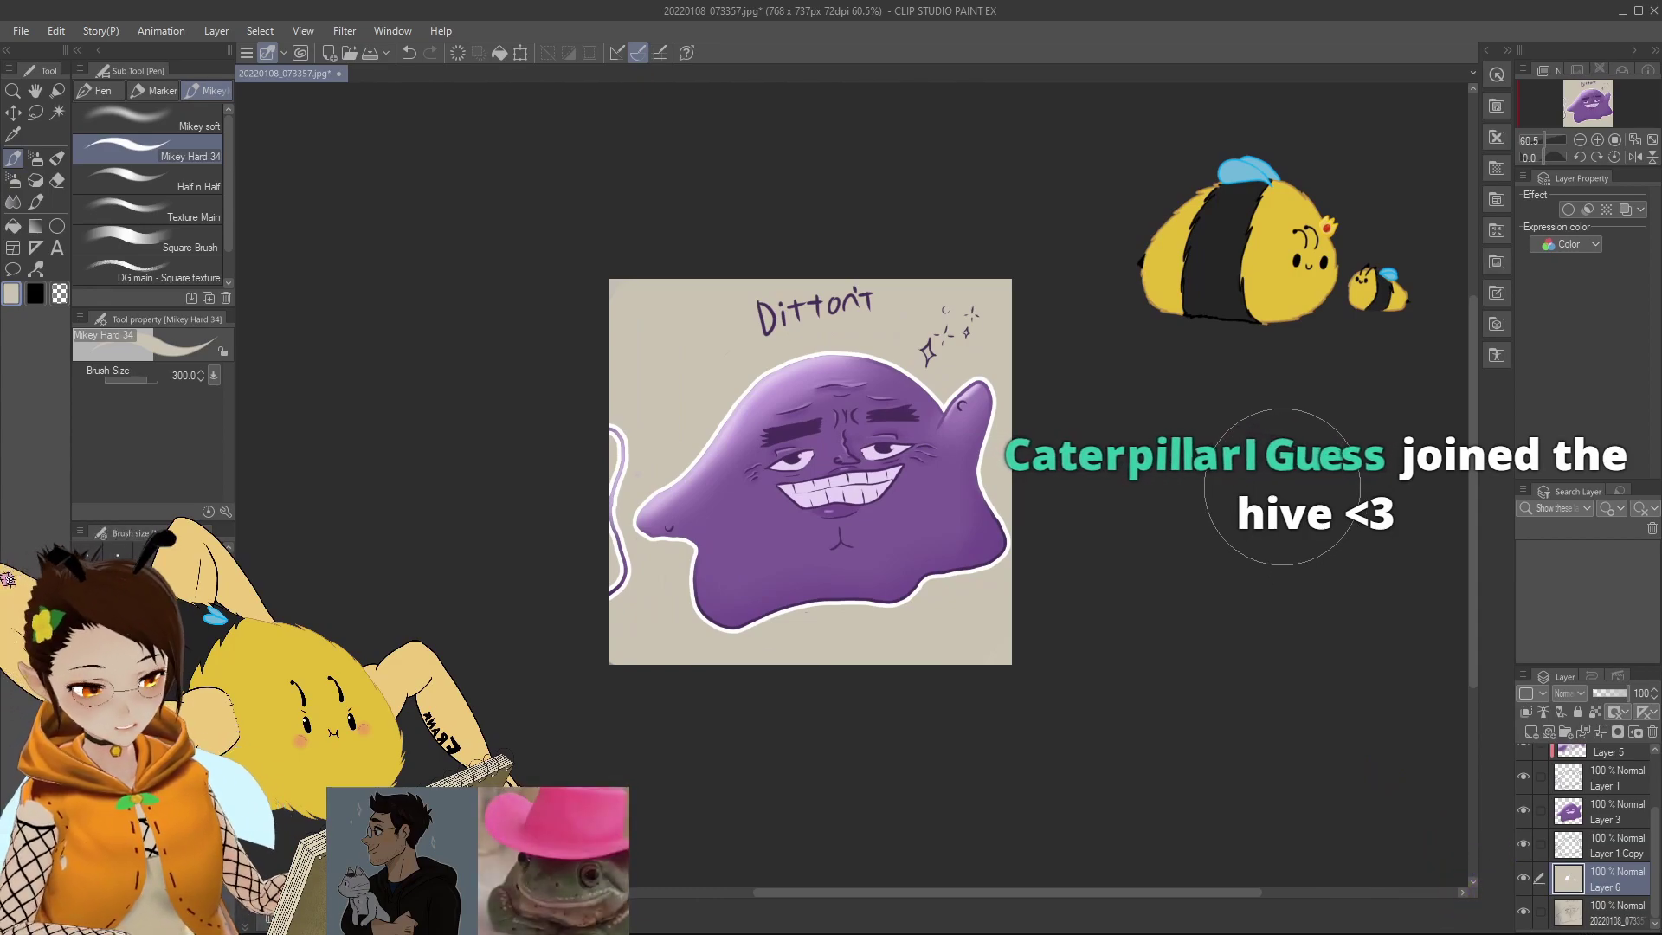
{"action": "scroll", "coordinate": [736, 438], "scroll_direction": "up", "scroll_amount": 1}
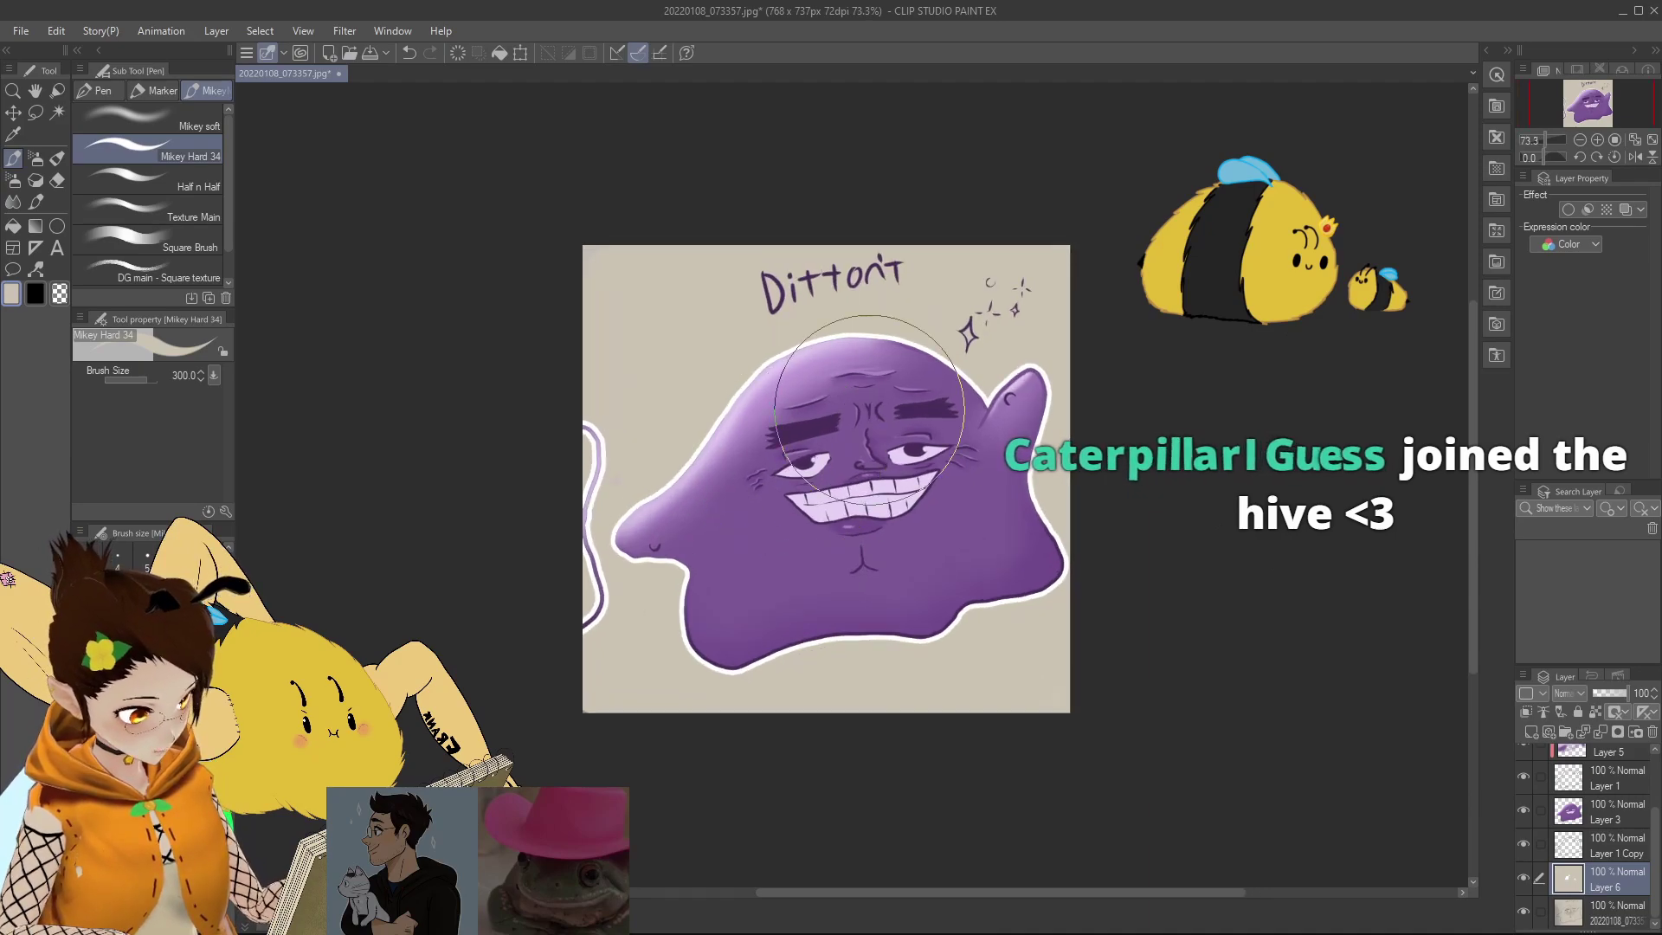
{"action": "scroll", "coordinate": [869, 411], "scroll_direction": "up", "scroll_amount": 1}
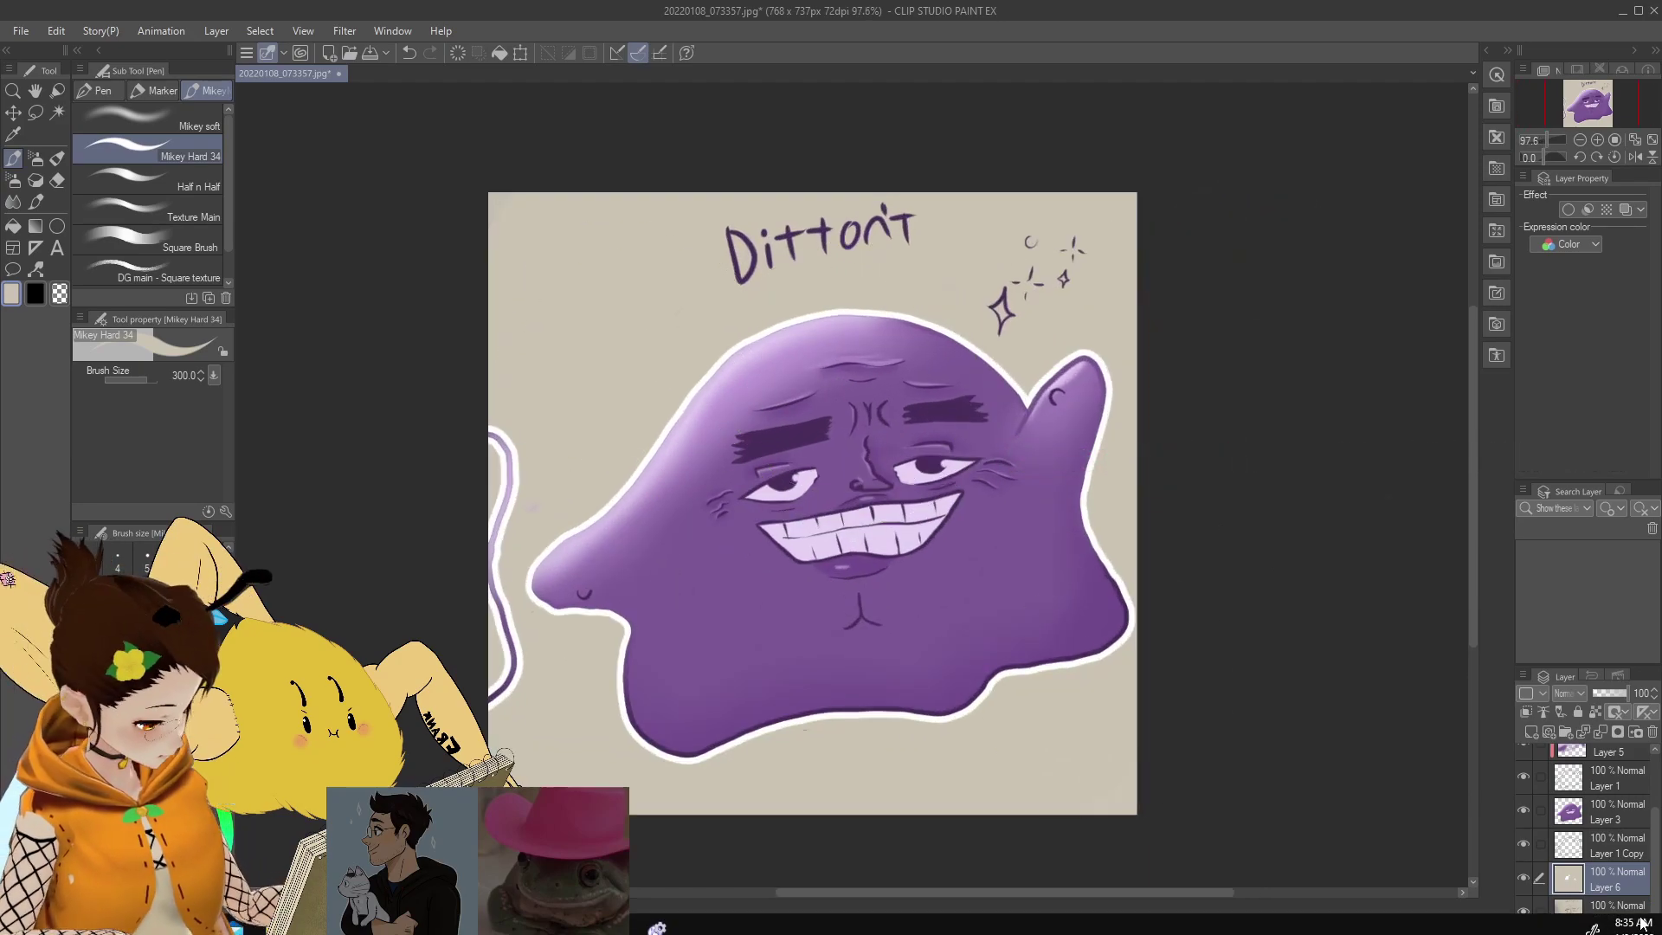
{"action": "scroll", "coordinate": [1602, 823], "scroll_direction": "up", "scroll_amount": 2}
{"action": "left_click", "coordinate": [1629, 790]}
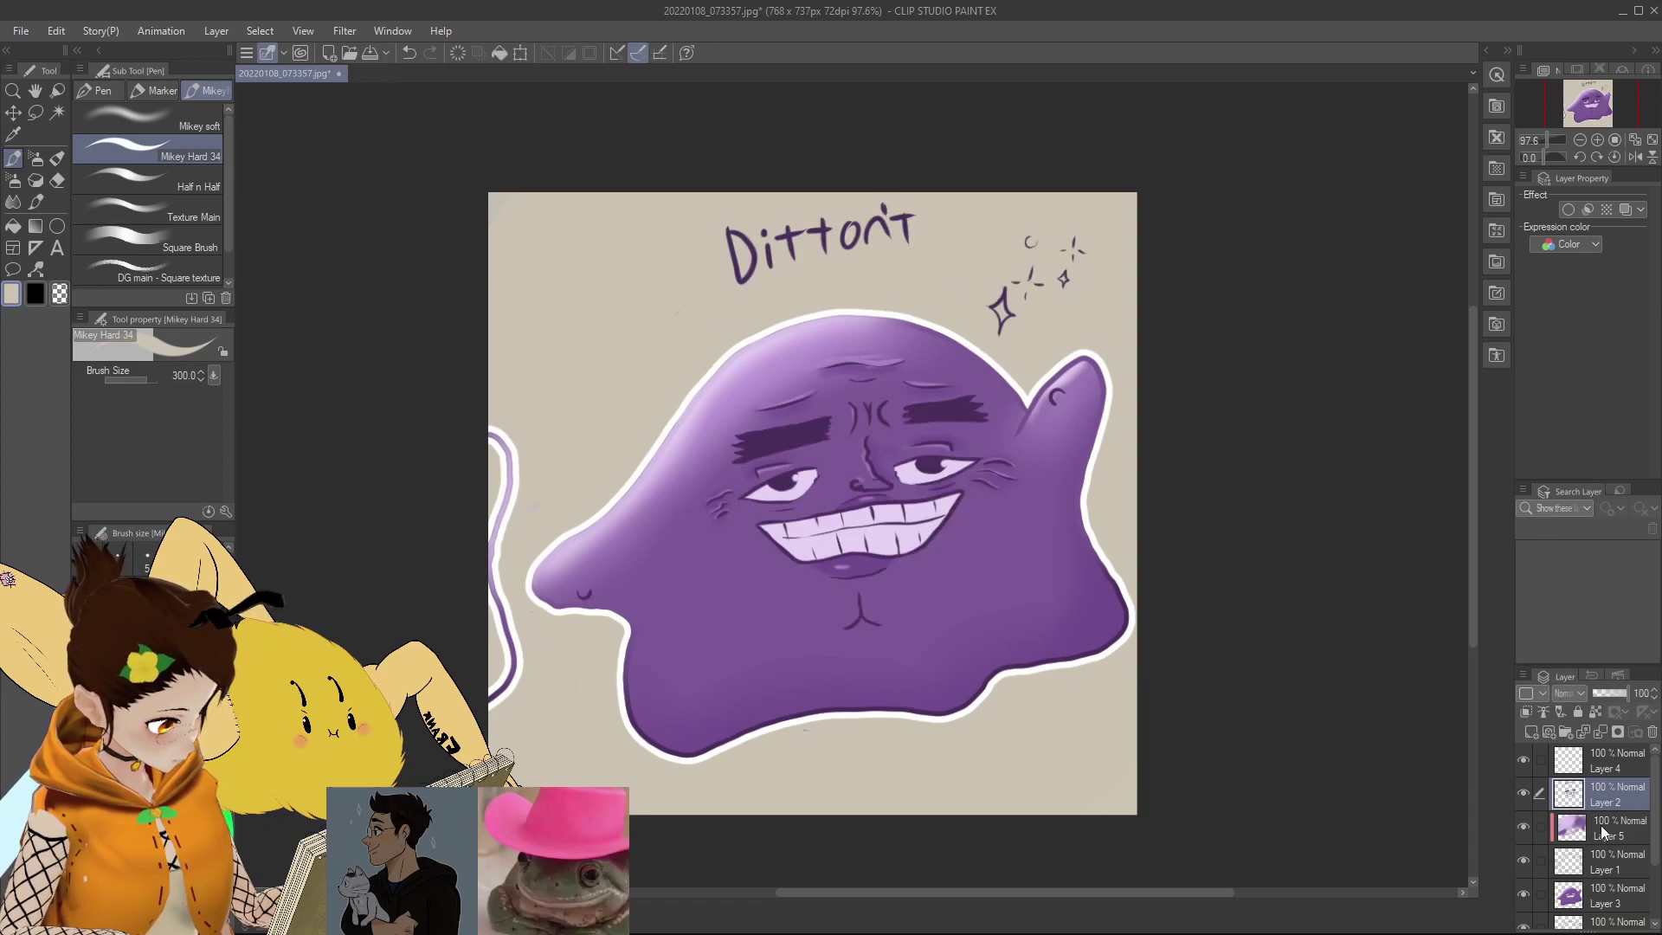
{"action": "left_click", "coordinate": [1617, 832]}
{"action": "left_click", "coordinate": [1602, 863]}
{"action": "left_click", "coordinate": [1524, 864]}
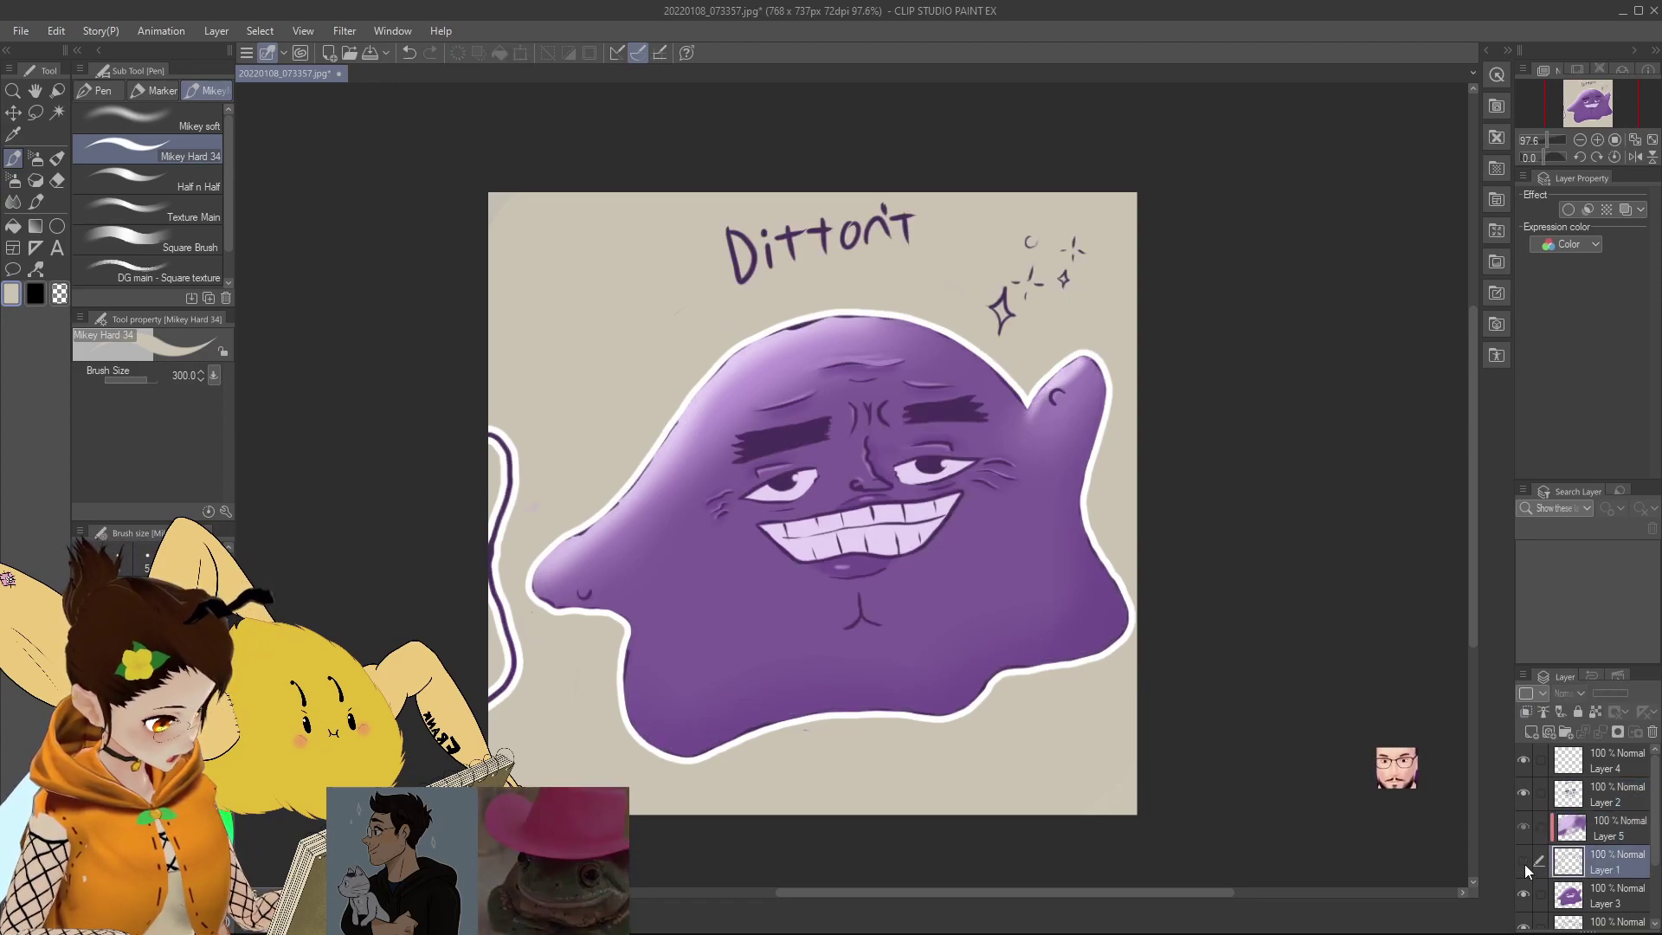
{"action": "left_click", "coordinate": [1524, 864]}
{"action": "left_click", "coordinate": [1527, 893]}
{"action": "left_click", "coordinate": [1526, 894]}
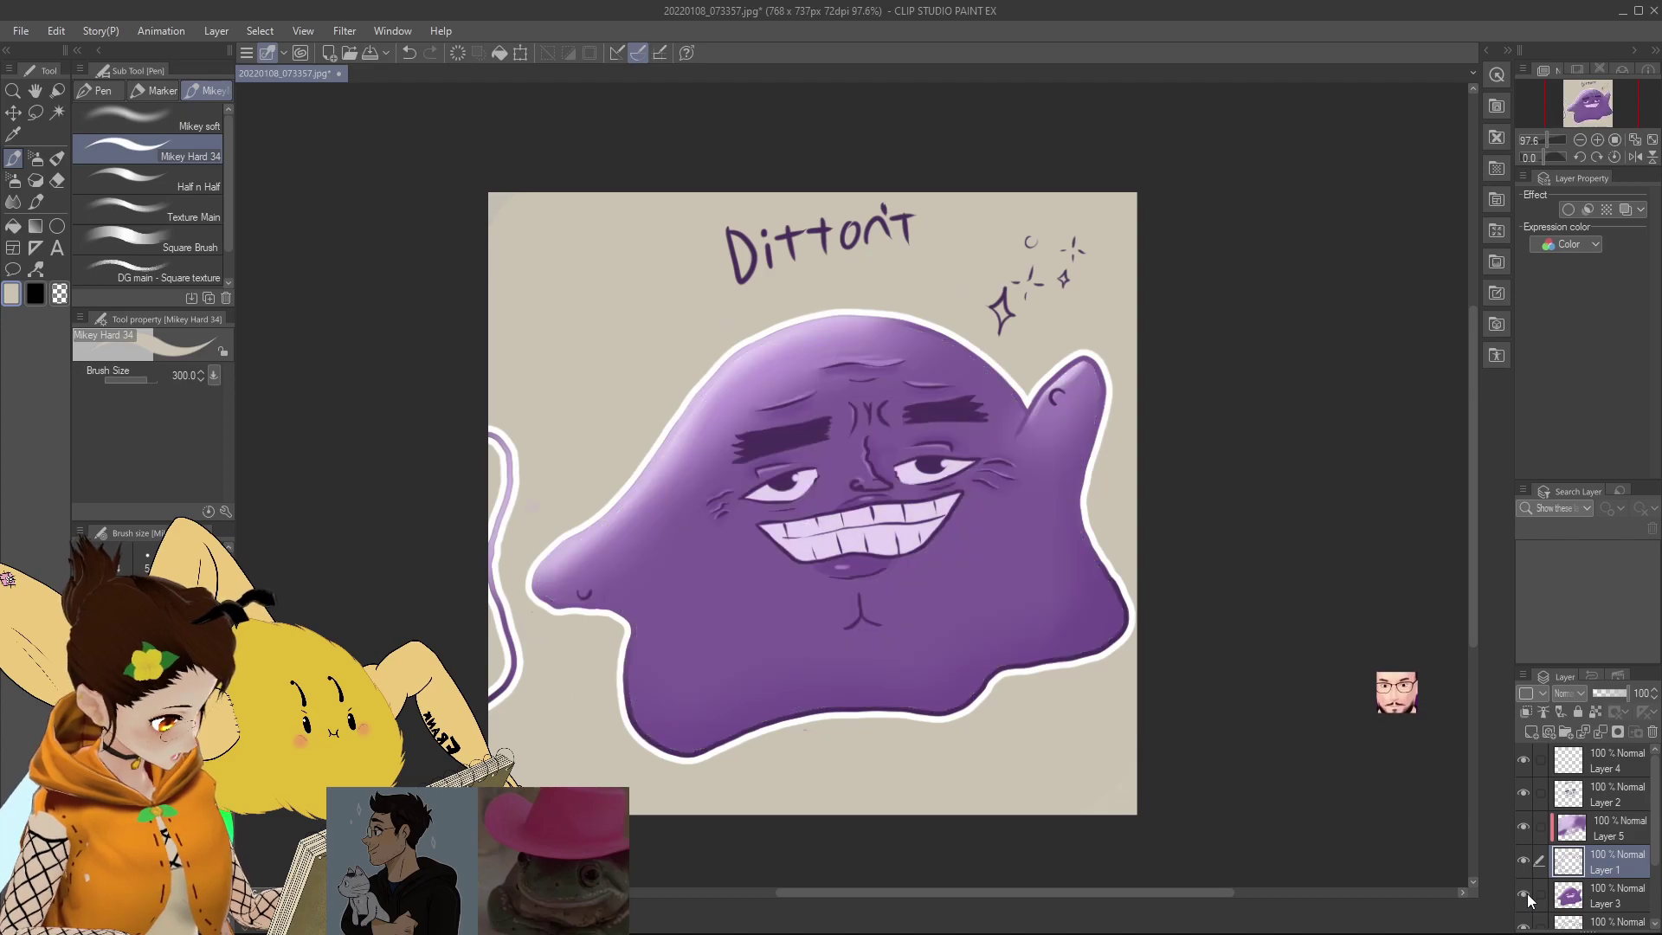
{"action": "left_click", "coordinate": [1609, 902]}
{"action": "scroll", "coordinate": [1610, 901], "scroll_direction": "down", "scroll_amount": 2}
{"action": "left_click", "coordinate": [1525, 860]}
{"action": "left_click", "coordinate": [1525, 861]}
{"action": "left_click", "coordinate": [1526, 857]}
{"action": "left_click", "coordinate": [1526, 857]}
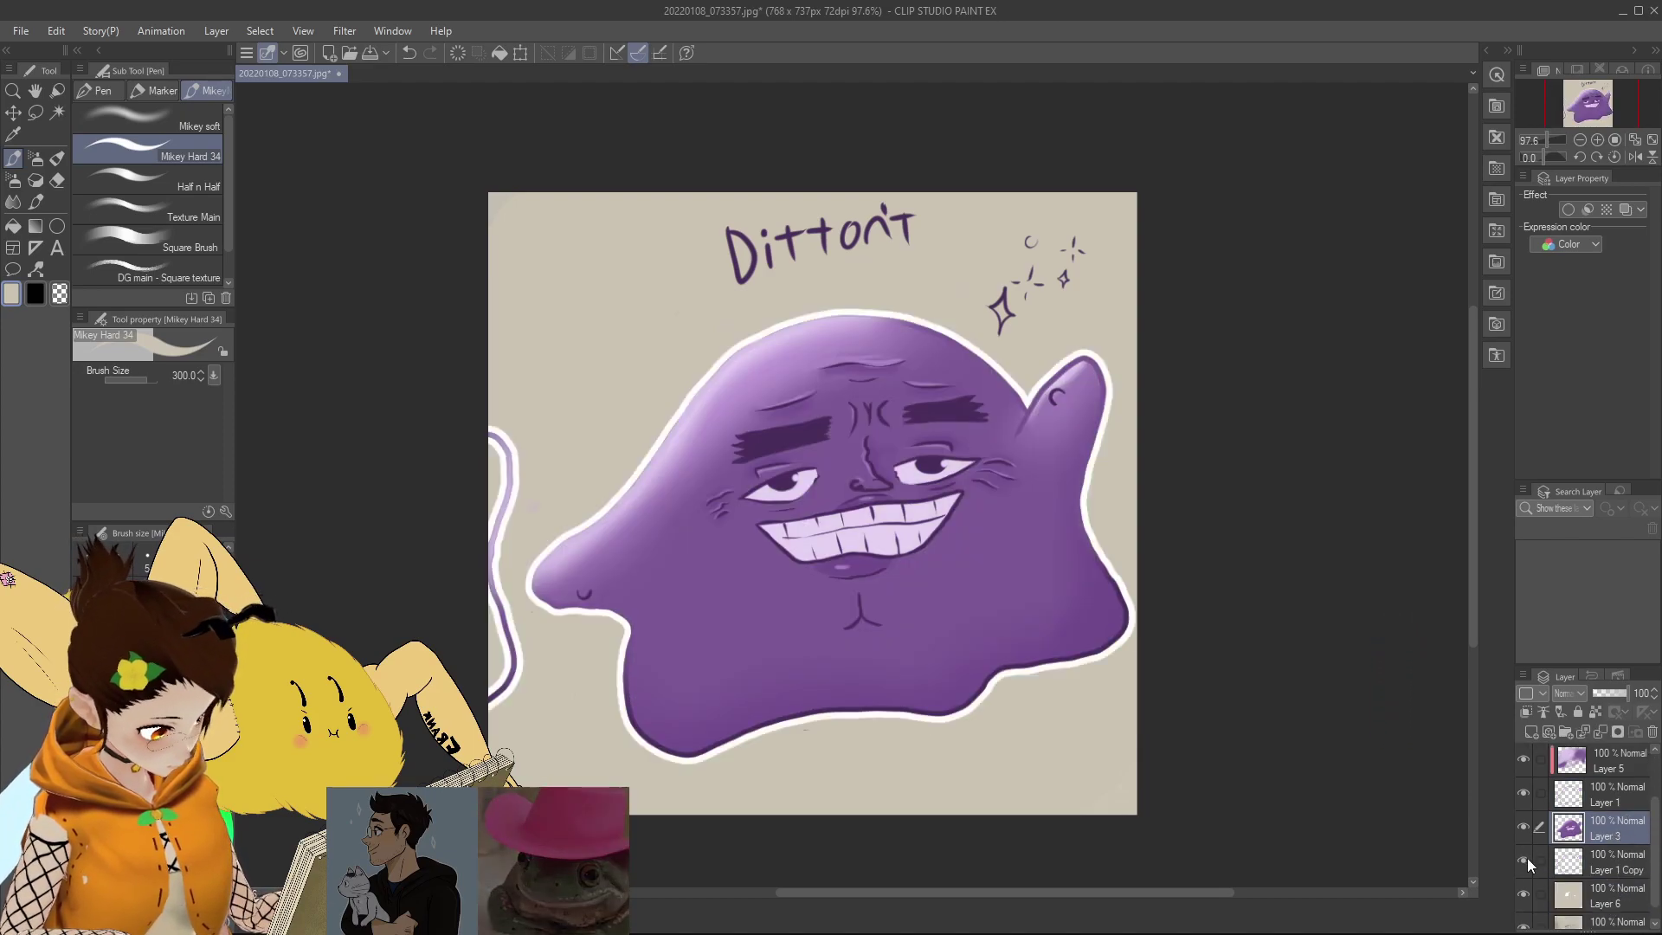
Step: Erase the stray white-bordered outline at the canvas's left edge on Layer 1 Copy with the Hard eraser at size 50
{"action": "left_click", "coordinate": [1617, 865]}
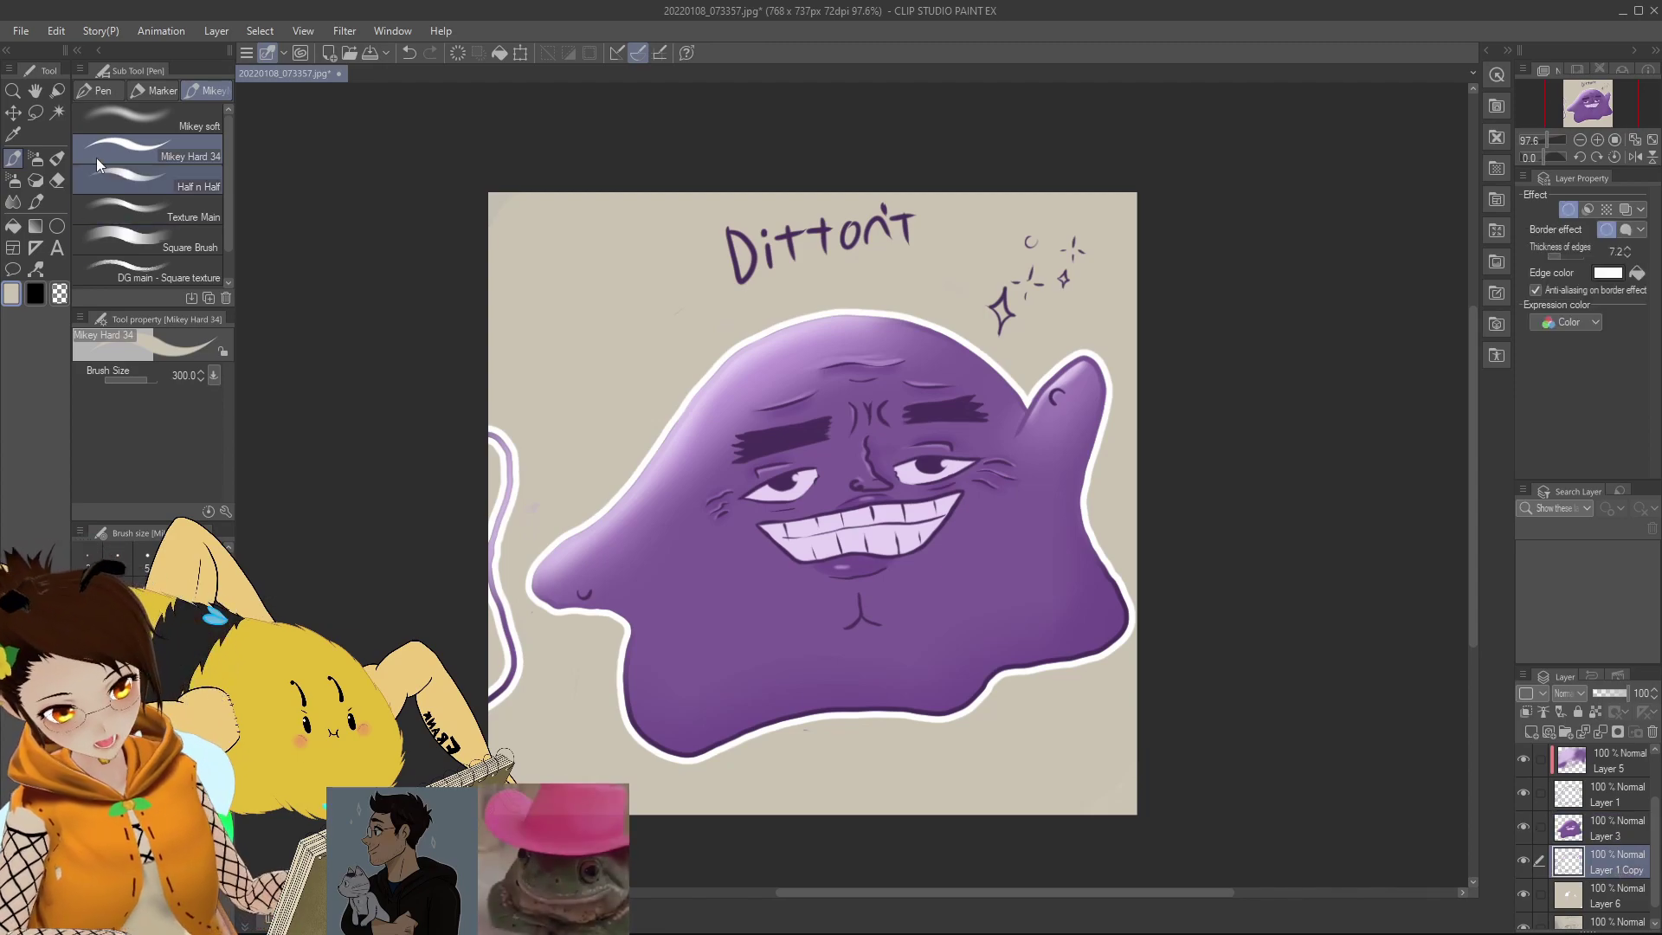
{"action": "key", "text": "e"}
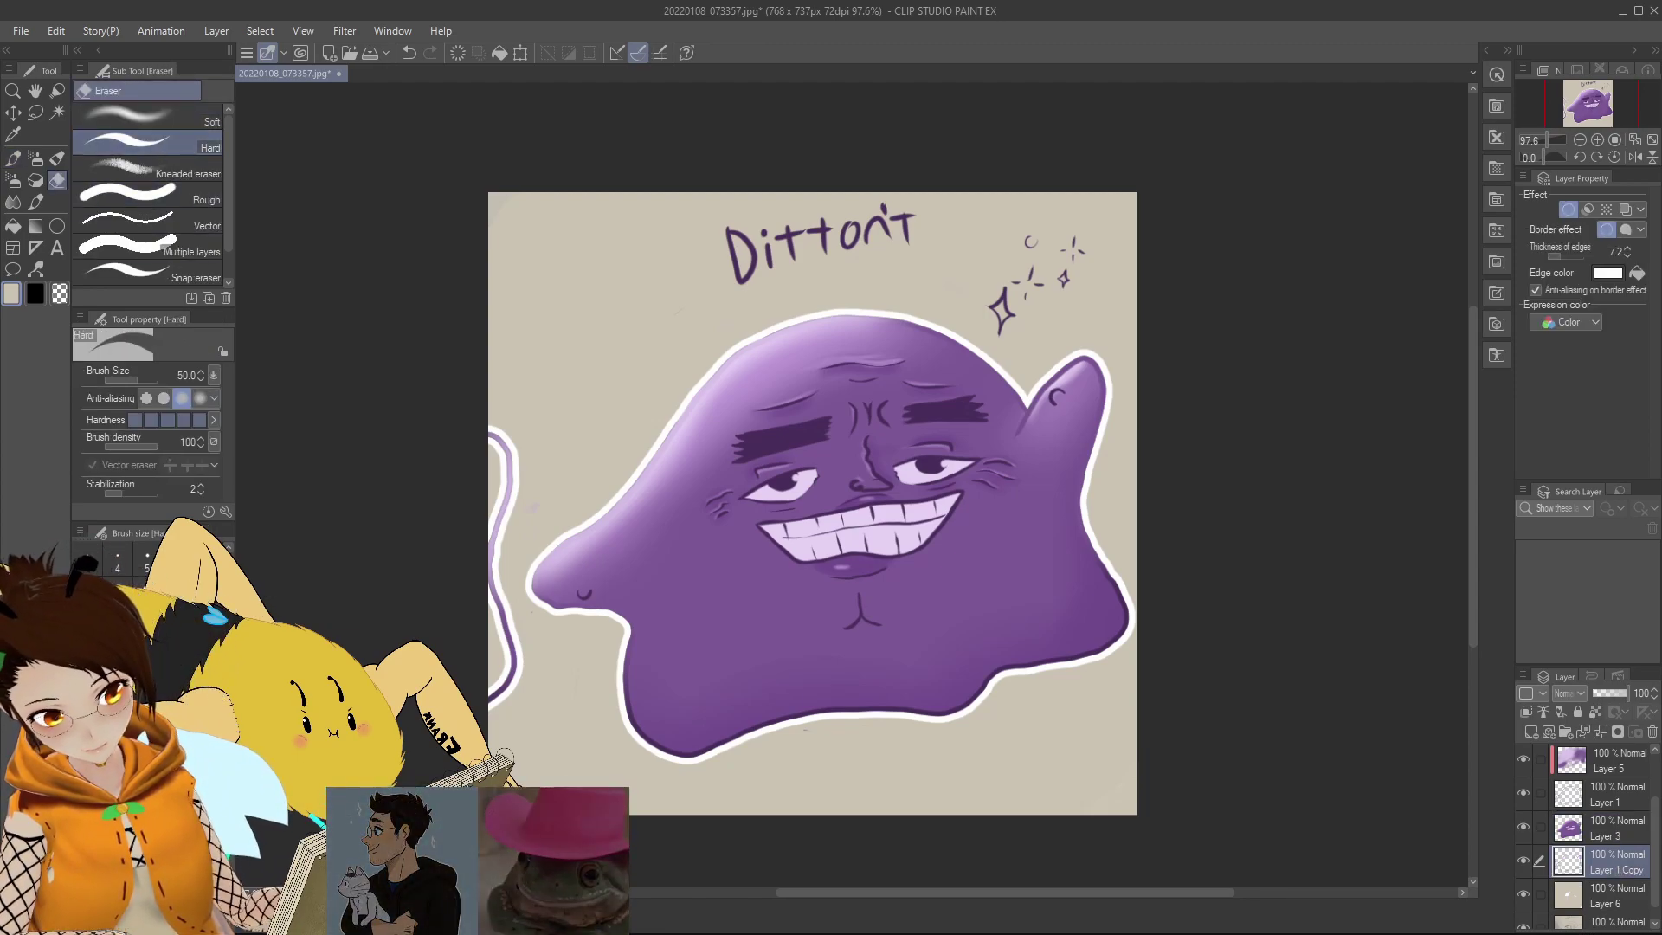
{"action": "mouse_move", "coordinate": [490, 500]}
{"action": "left_mouse_down"}
{"action": "mouse_move", "coordinate": [507, 456]}
{"action": "mouse_move", "coordinate": [483, 588]}
{"action": "mouse_move", "coordinate": [504, 651]}
{"action": "left_mouse_up"}
{"action": "key", "text": "]"}
{"action": "key", "text": "]"}
{"action": "key", "text": "]"}
{"action": "key", "text": "]"}
{"action": "key", "text": "]"}
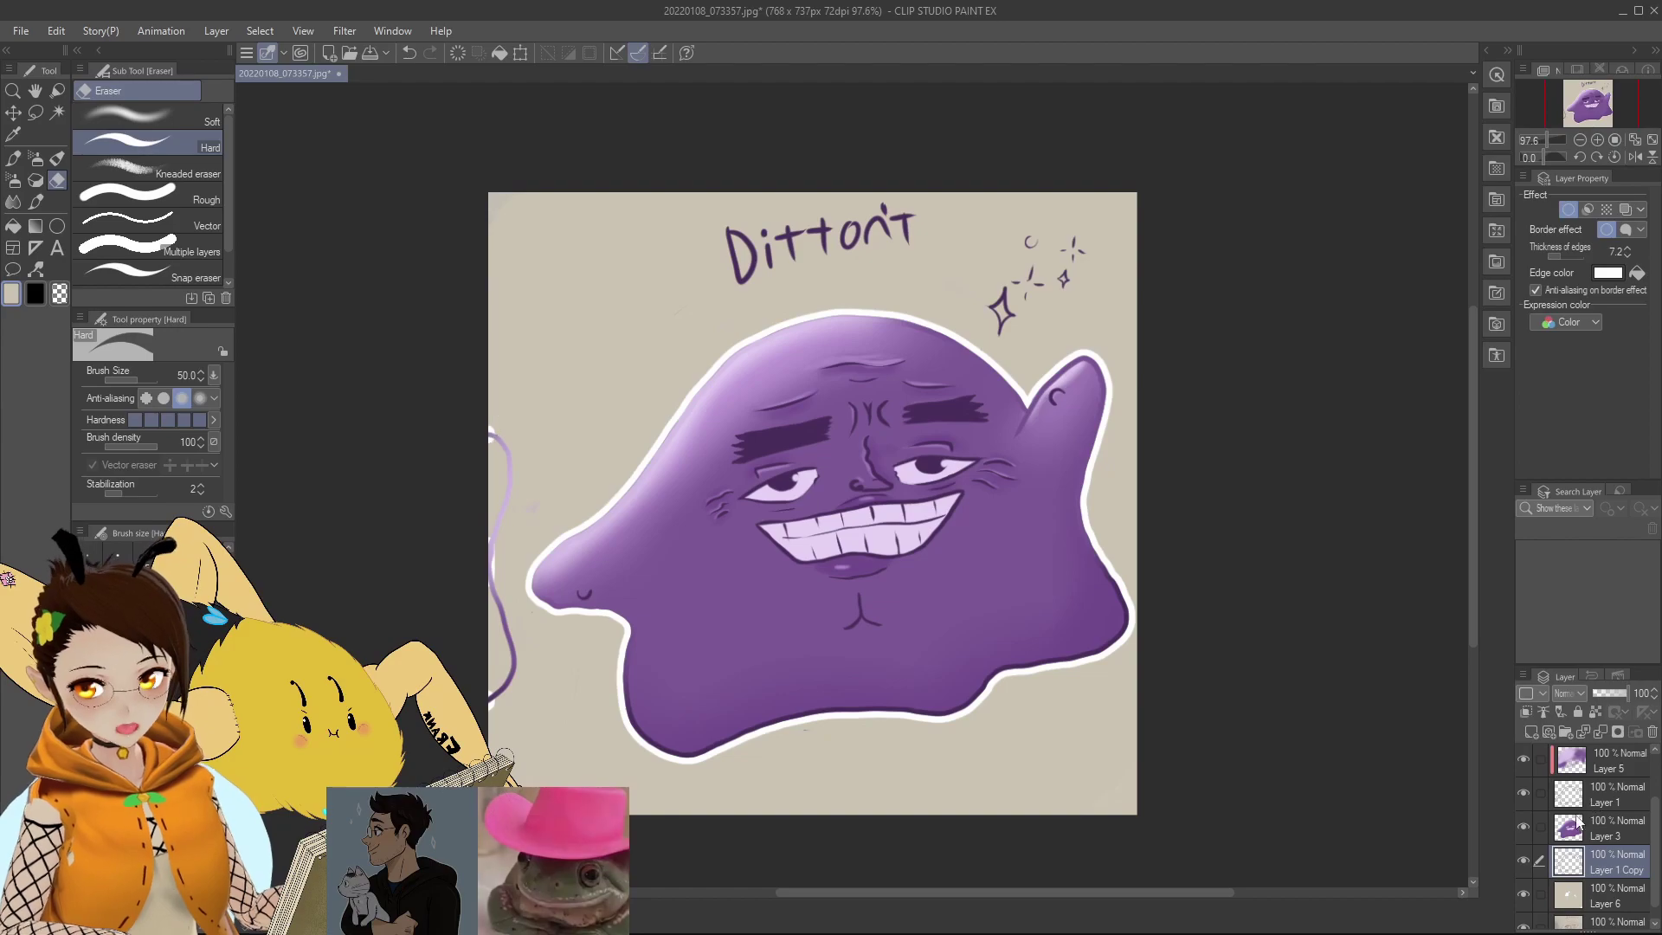
Step: Erase the leftover purple line at the canvas's left edge on Layer 1 with the Hard eraser
{"action": "left_click", "coordinate": [1606, 801]}
{"action": "left_click", "coordinate": [1524, 794]}
{"action": "left_click", "coordinate": [1524, 794]}
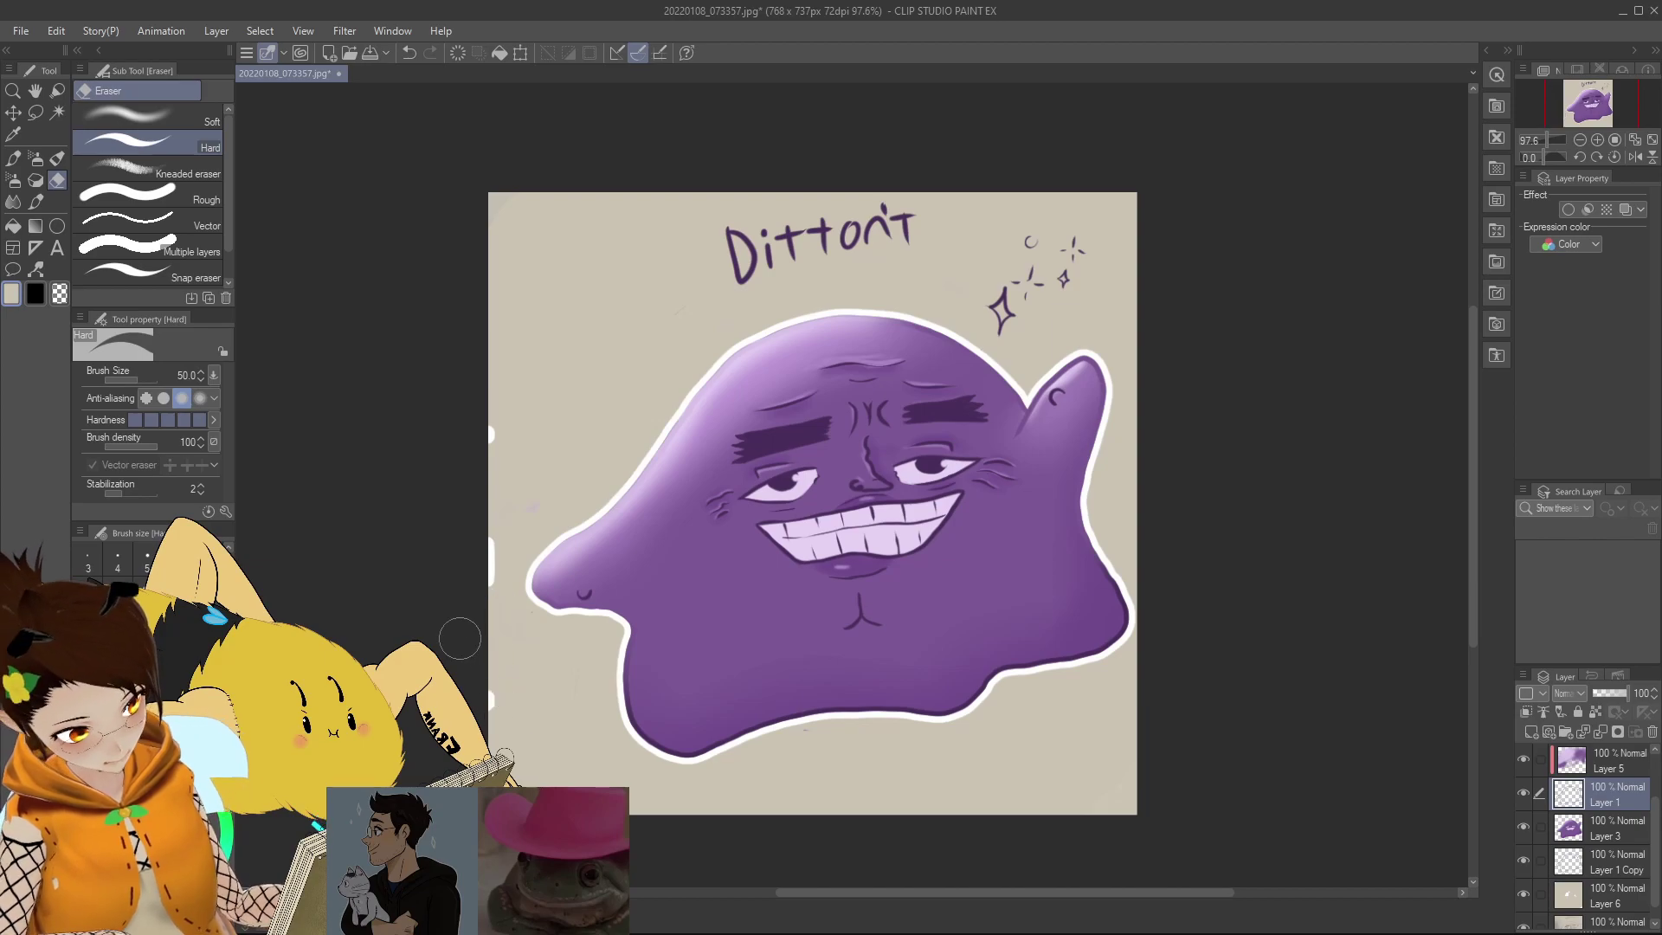
{"action": "scroll", "coordinate": [1283, 868], "scroll_direction": "down", "scroll_amount": 1}
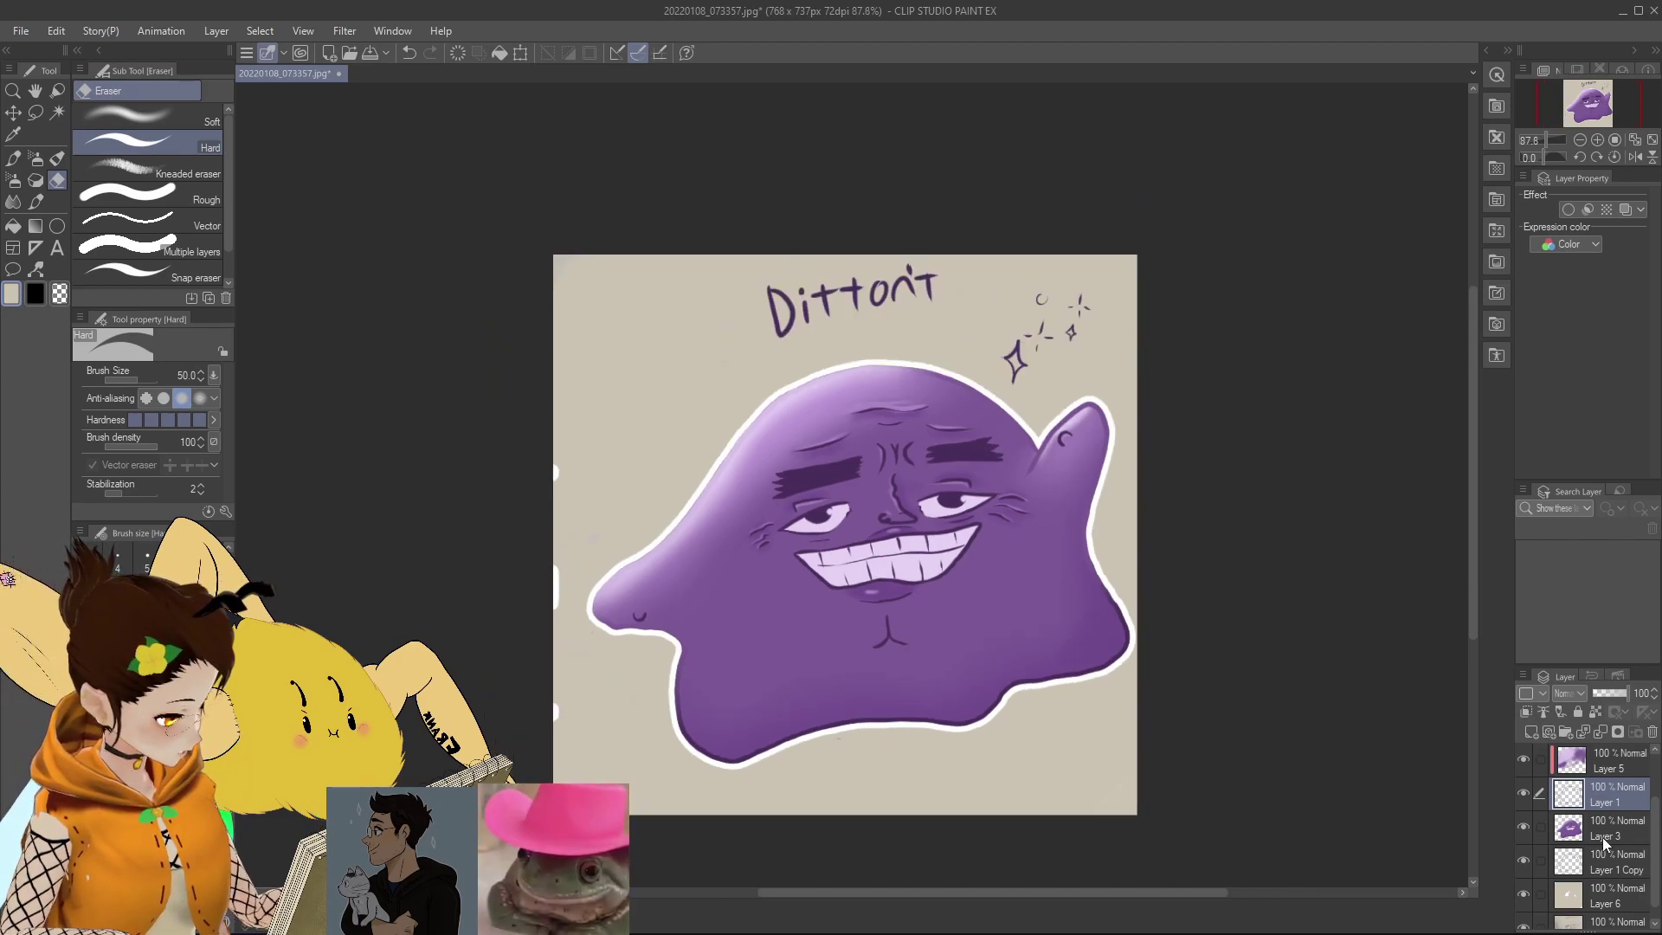